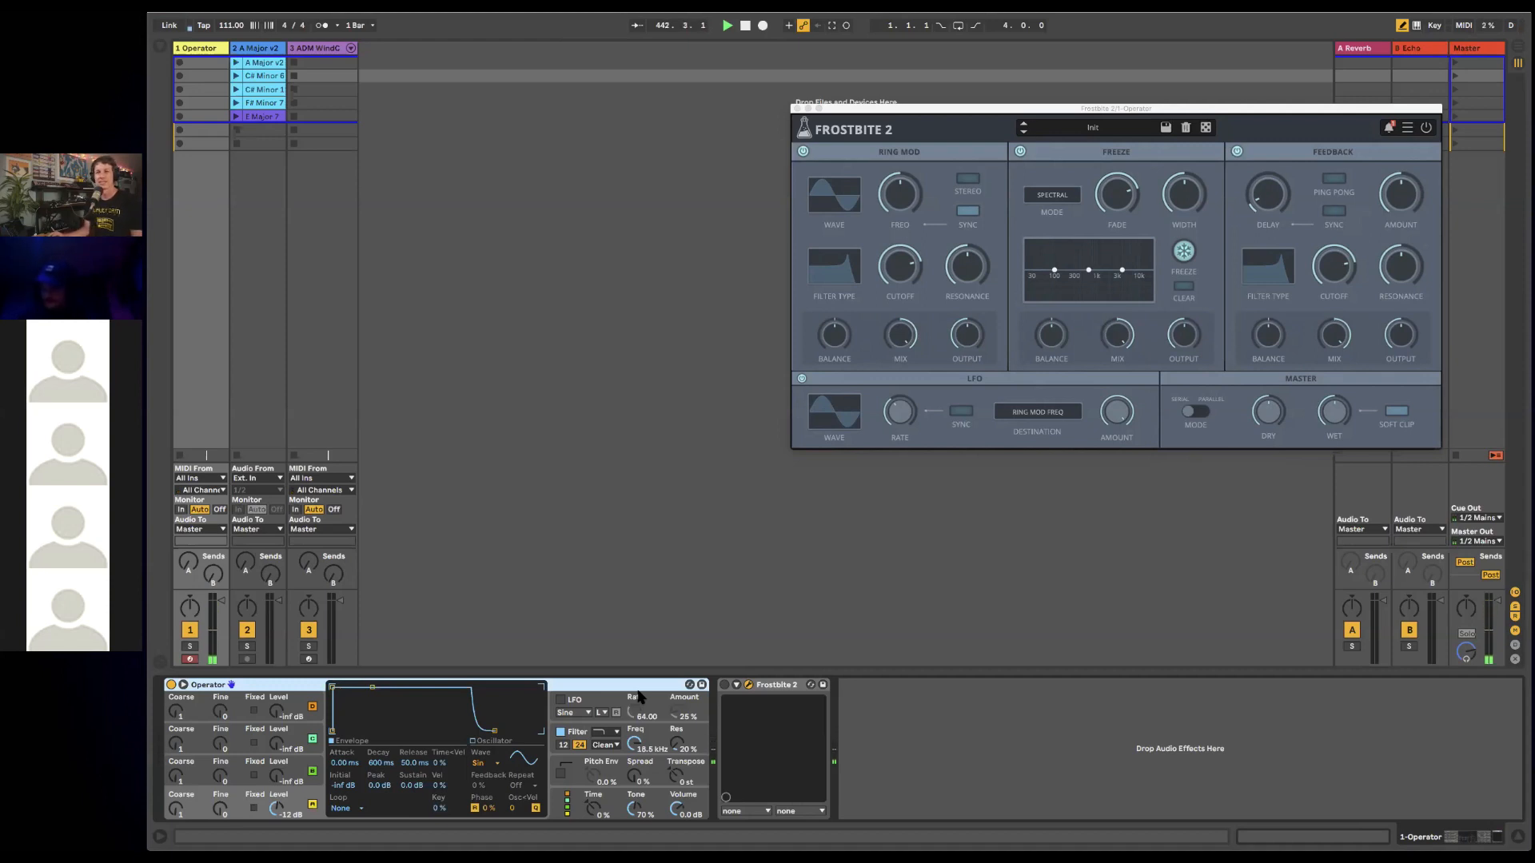
- Add EQ Eight after Frostbite 2 on the Operator track and expand its spectrum display above the device chain
click(159, 47)
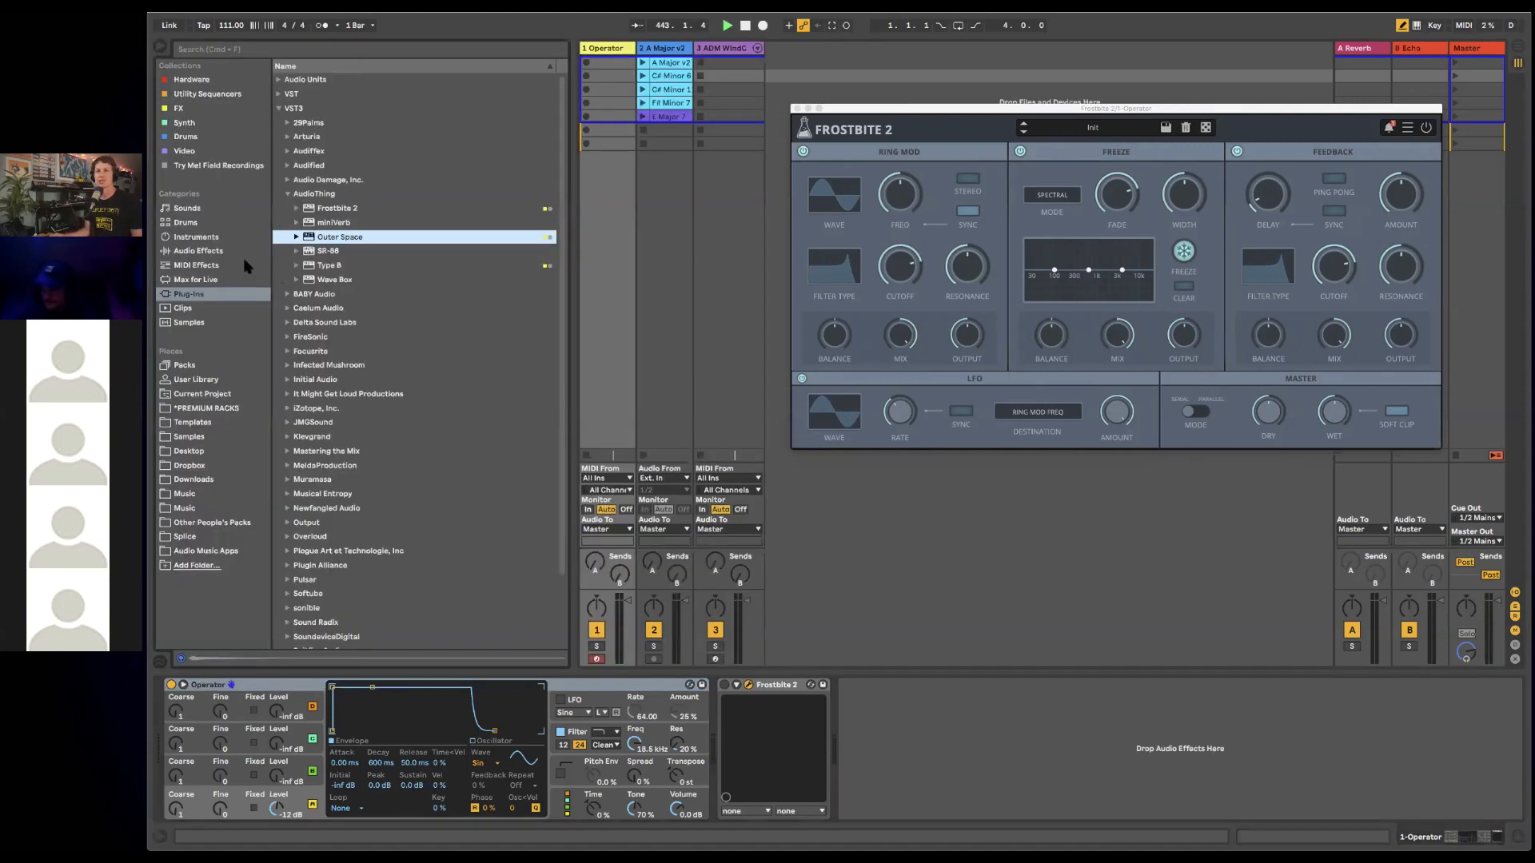
click(198, 251)
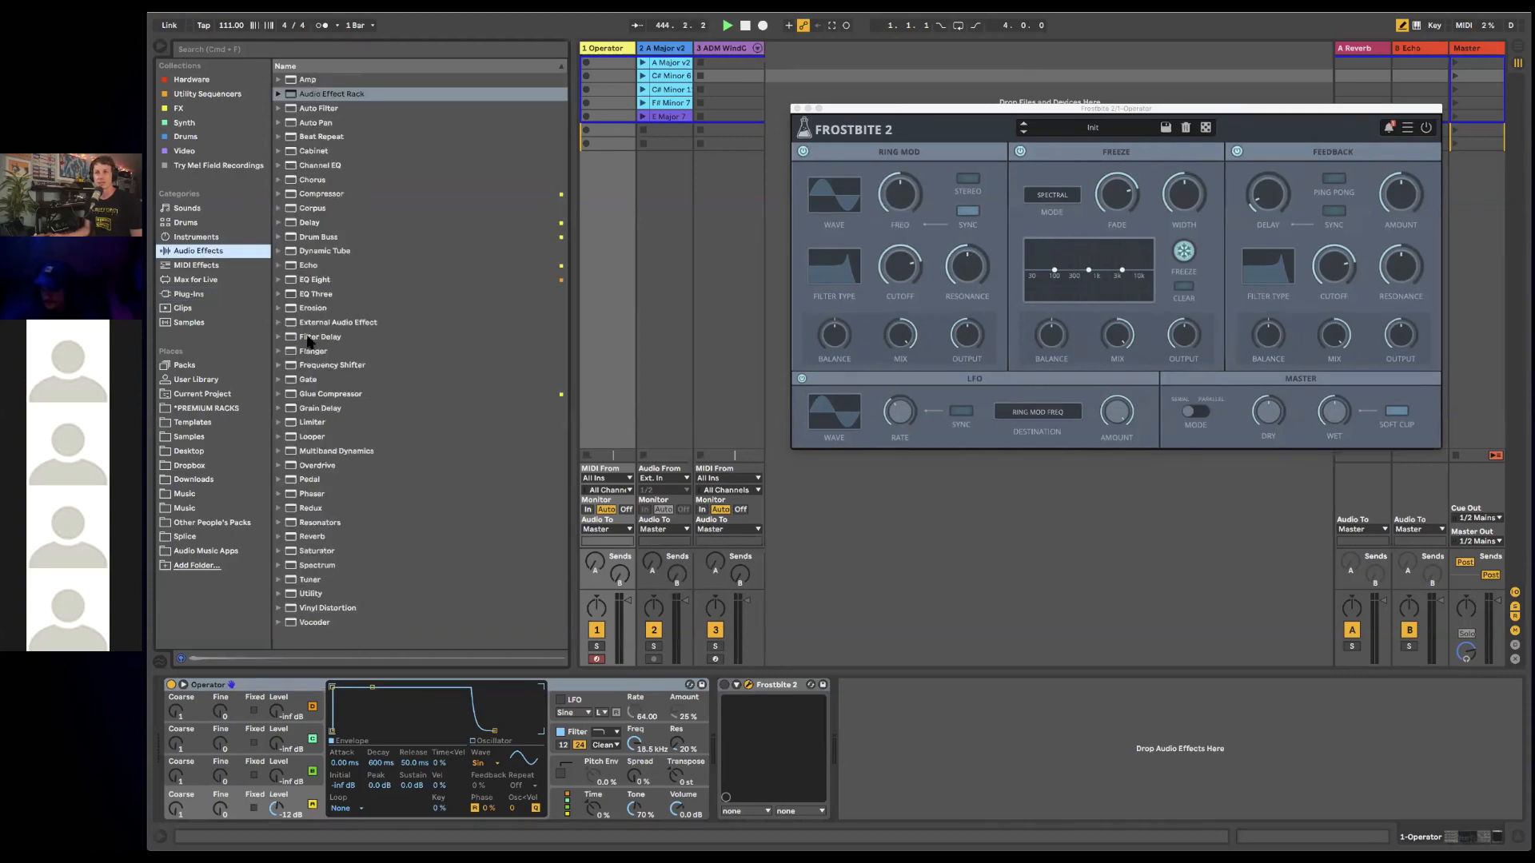
mouse_move(309, 281)
mouse_down()
mouse_move(698, 466)
mouse_move(1050, 756)
mouse_up()
click(858, 686)
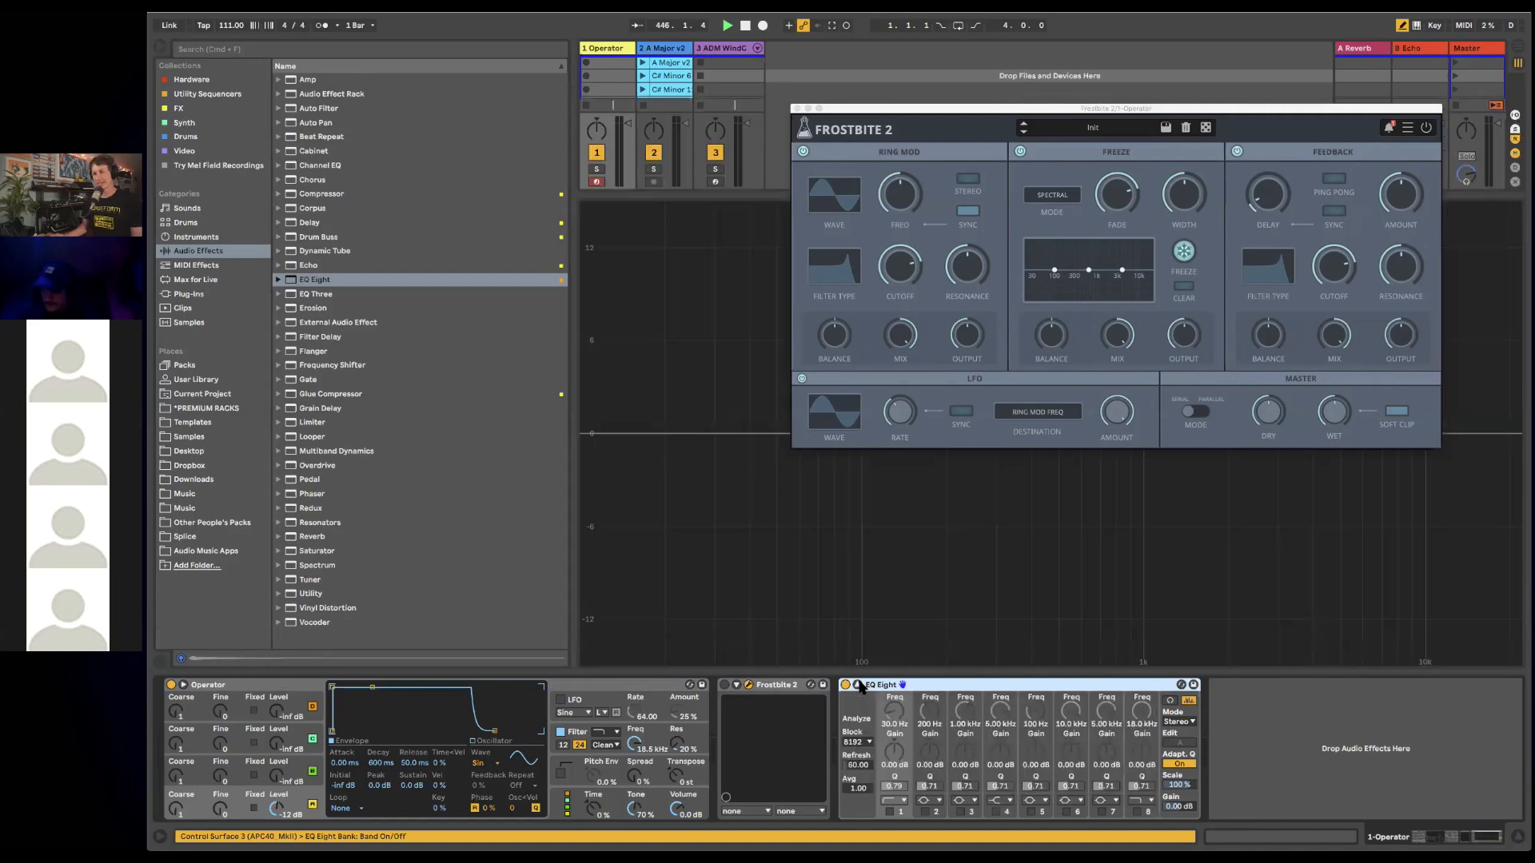
drag(695, 194, 711, 465)
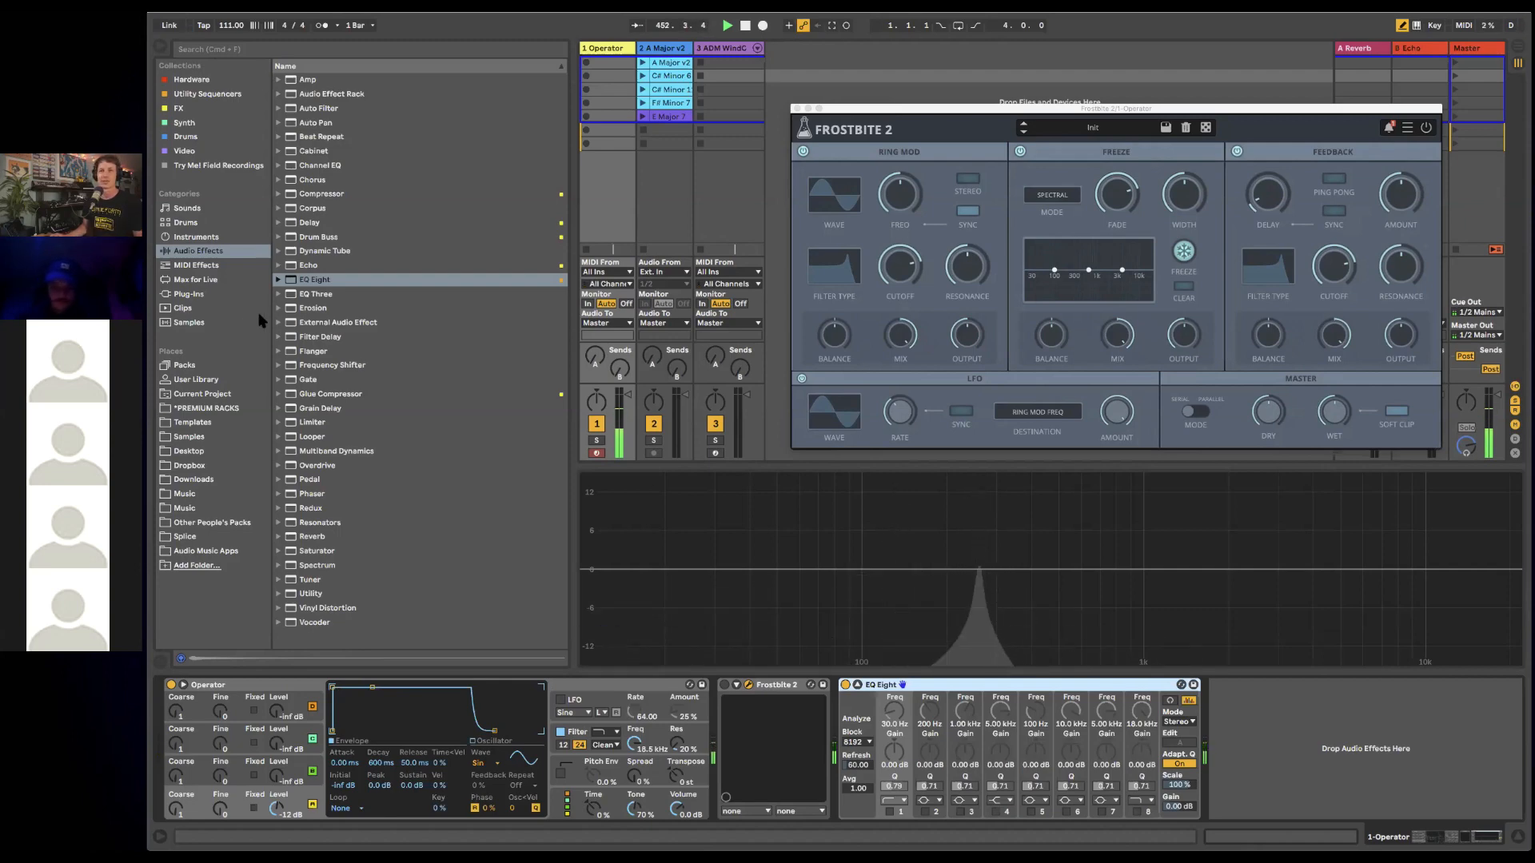
- Create a new track with the Analog instrument beside the existing tracks
click(210, 238)
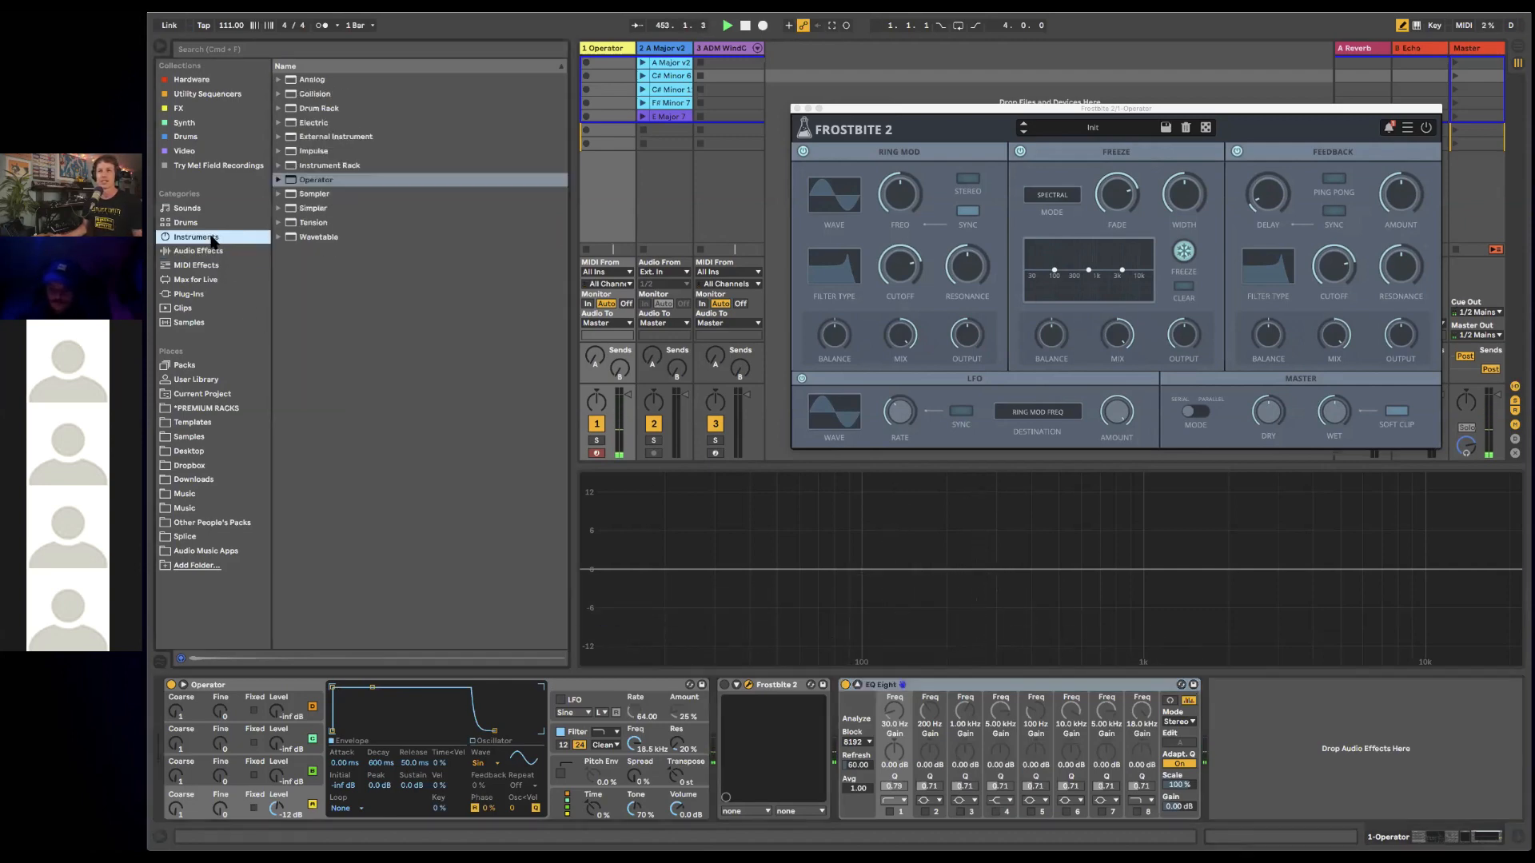
click(300, 81)
drag(292, 85, 808, 57)
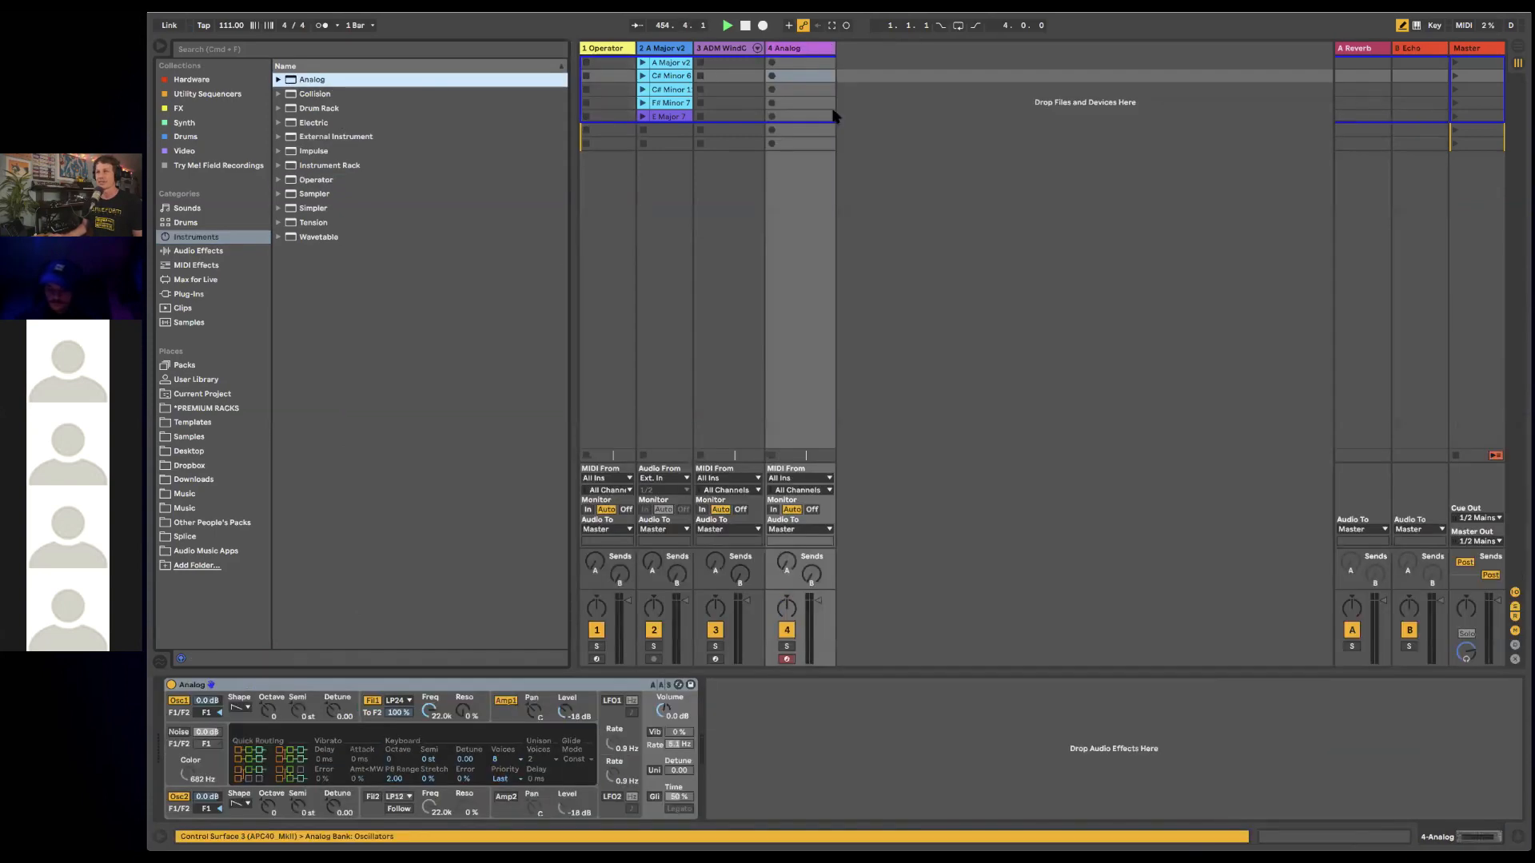
- Reduce Analog to a single sine-wave oscillator and set its amp envelope to a 5.46 s decay and 0.96 sustain
click(242, 706)
click(242, 697)
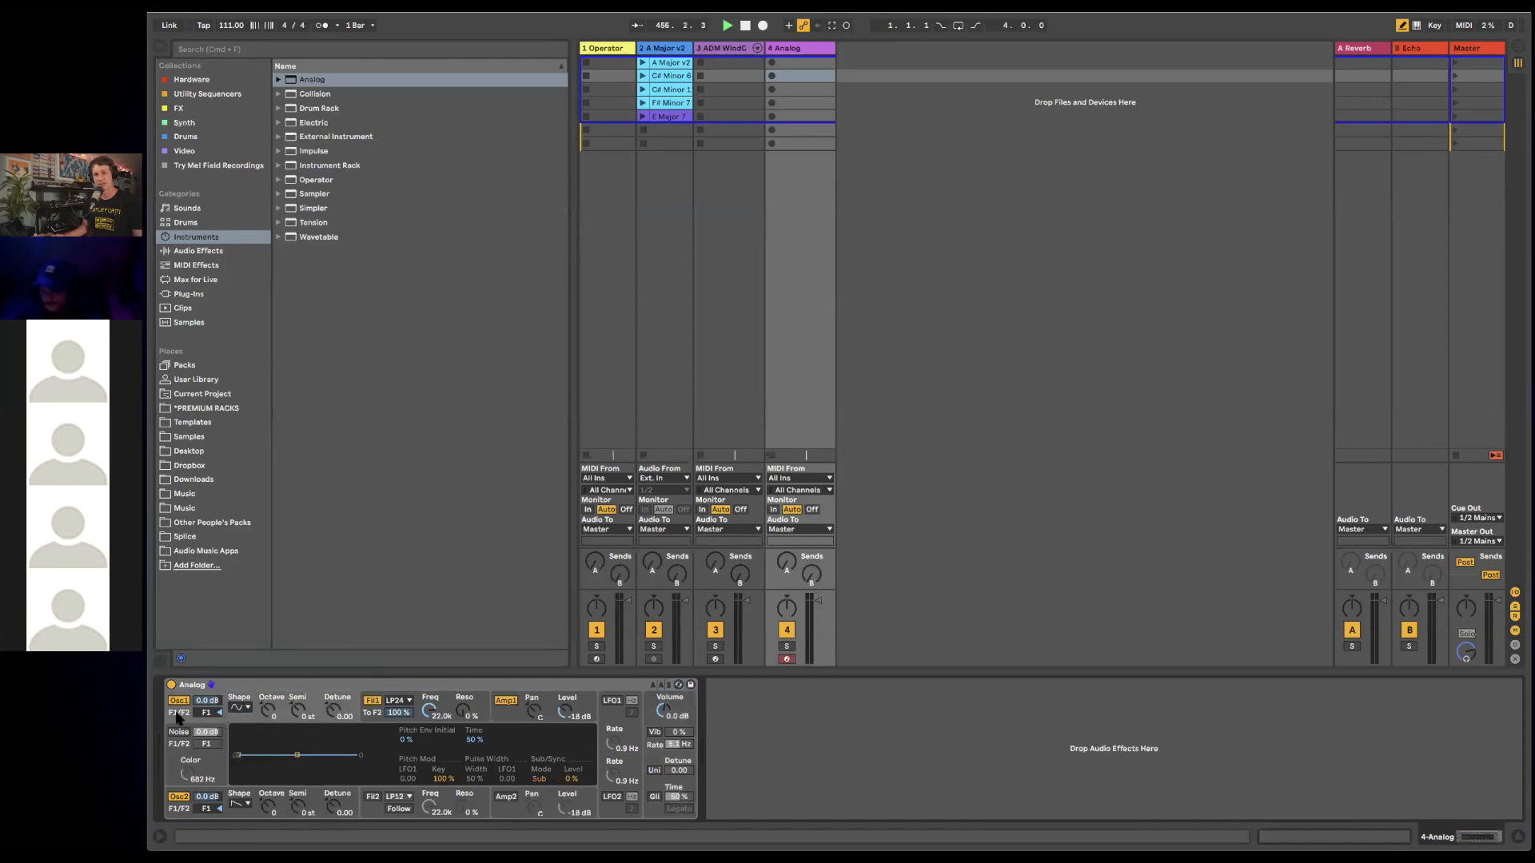
click(178, 797)
click(274, 685)
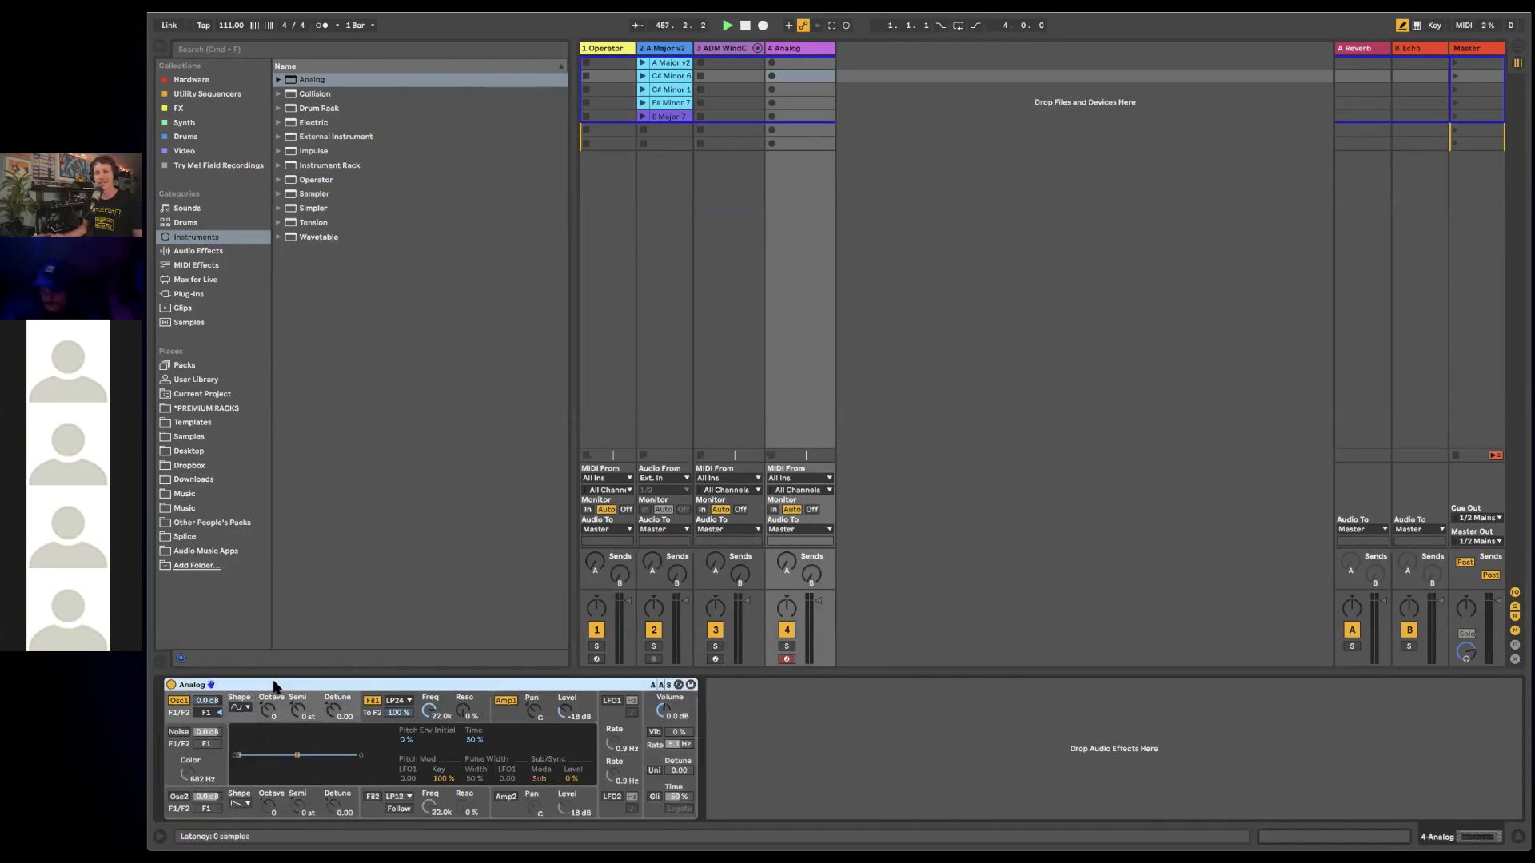
click(506, 722)
drag(261, 763, 272, 741)
- Add EQ Eight after Analog and expand its spectrum display
click(214, 251)
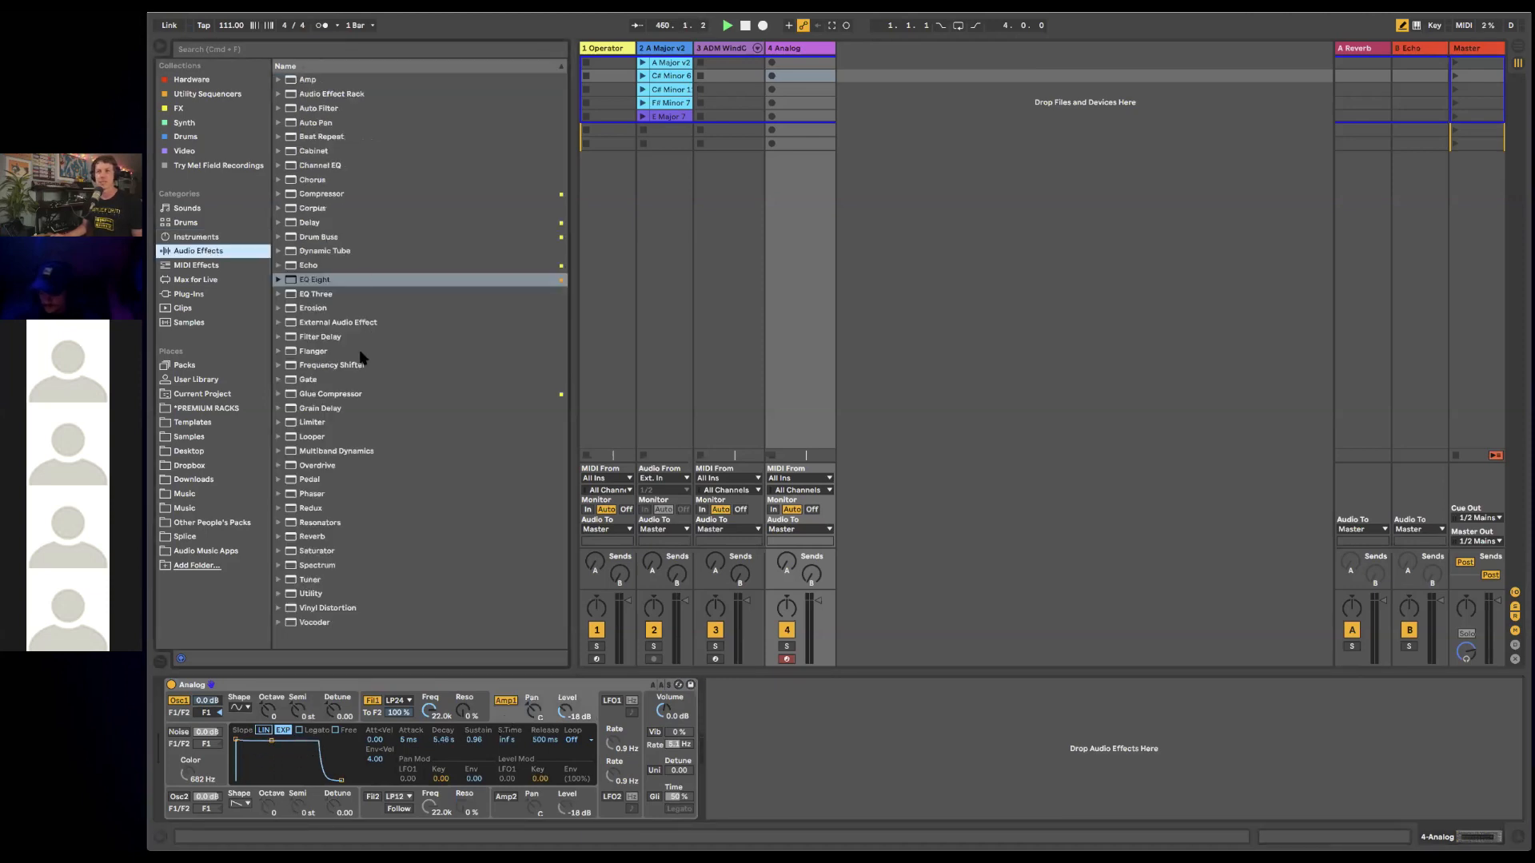
drag(290, 287, 840, 776)
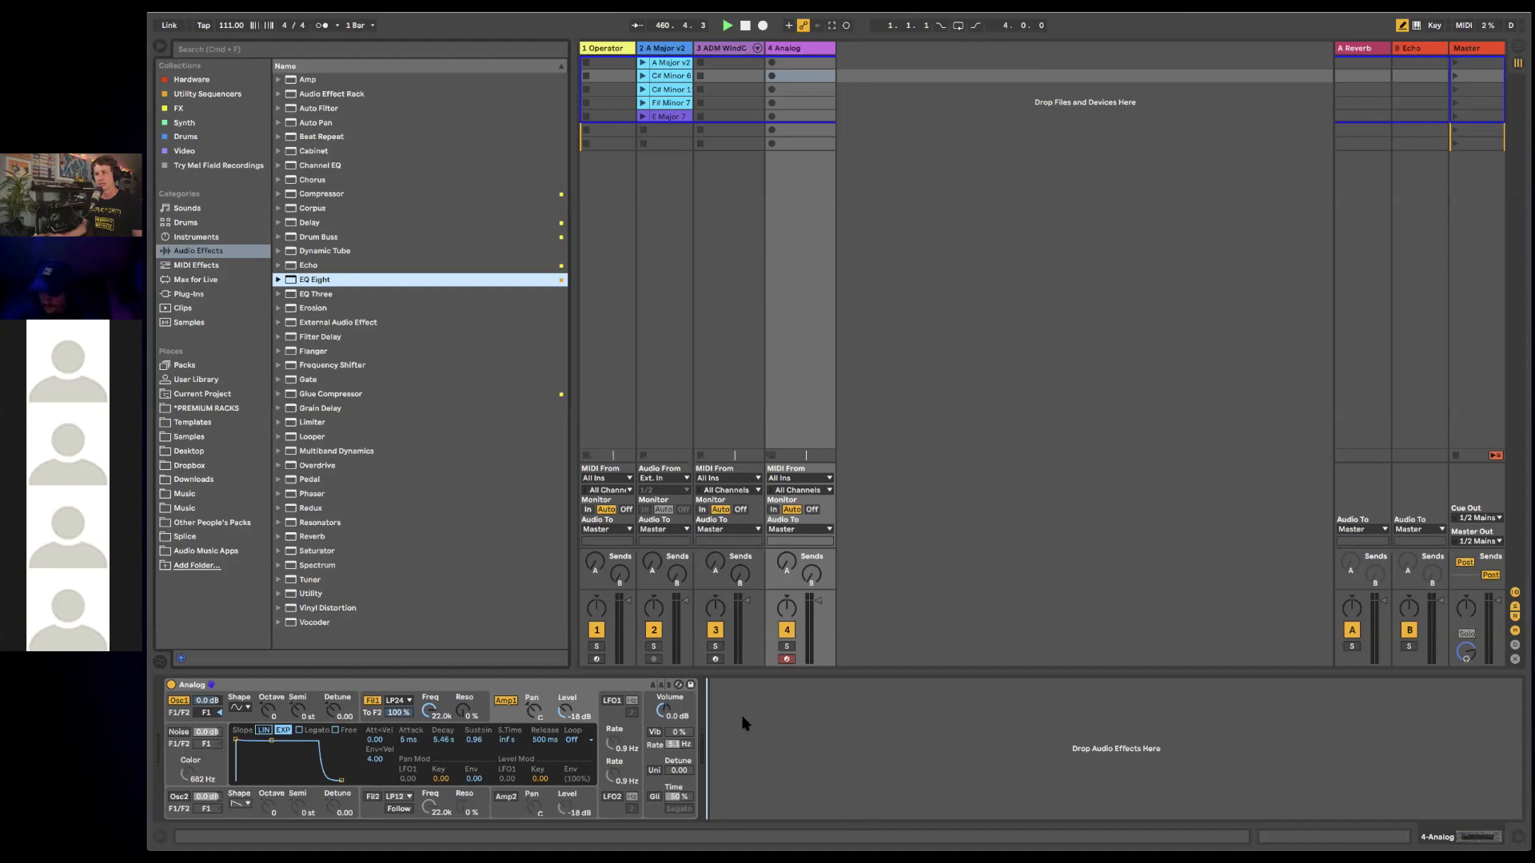
drag(743, 723, 692, 713)
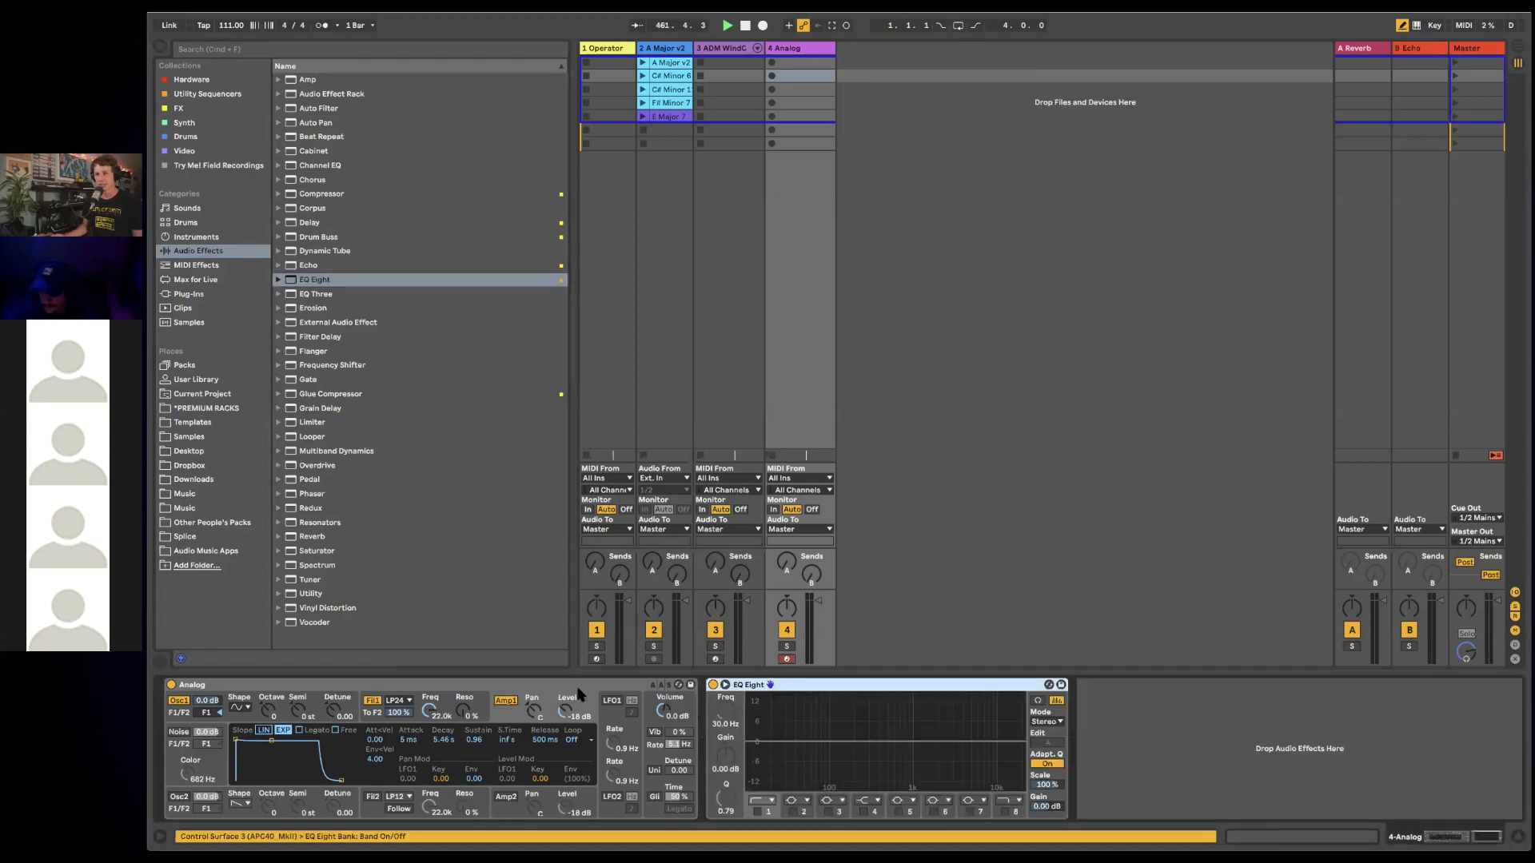
click(447, 685)
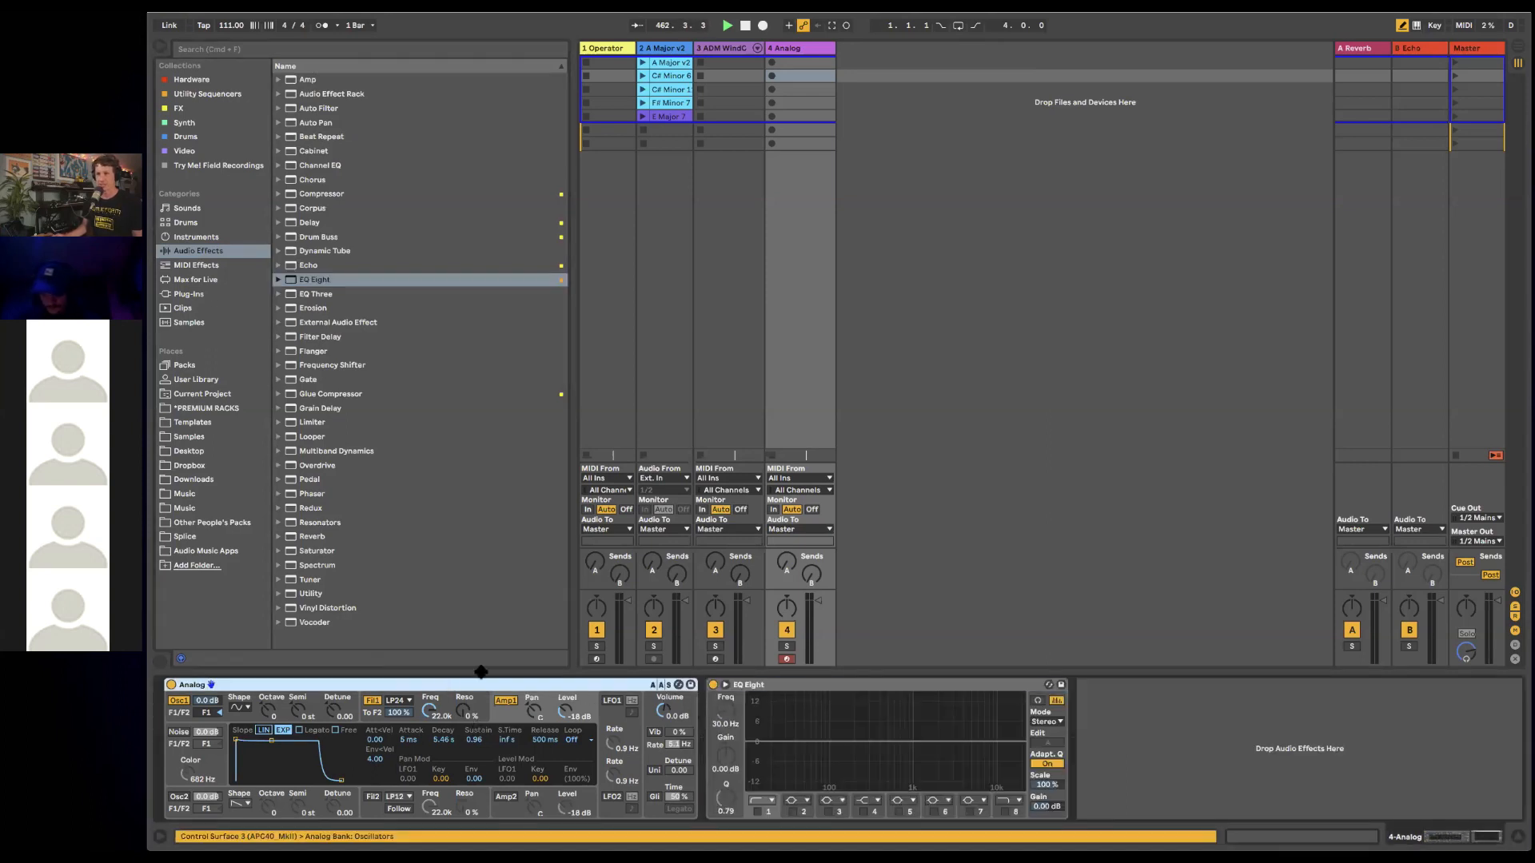
click(726, 684)
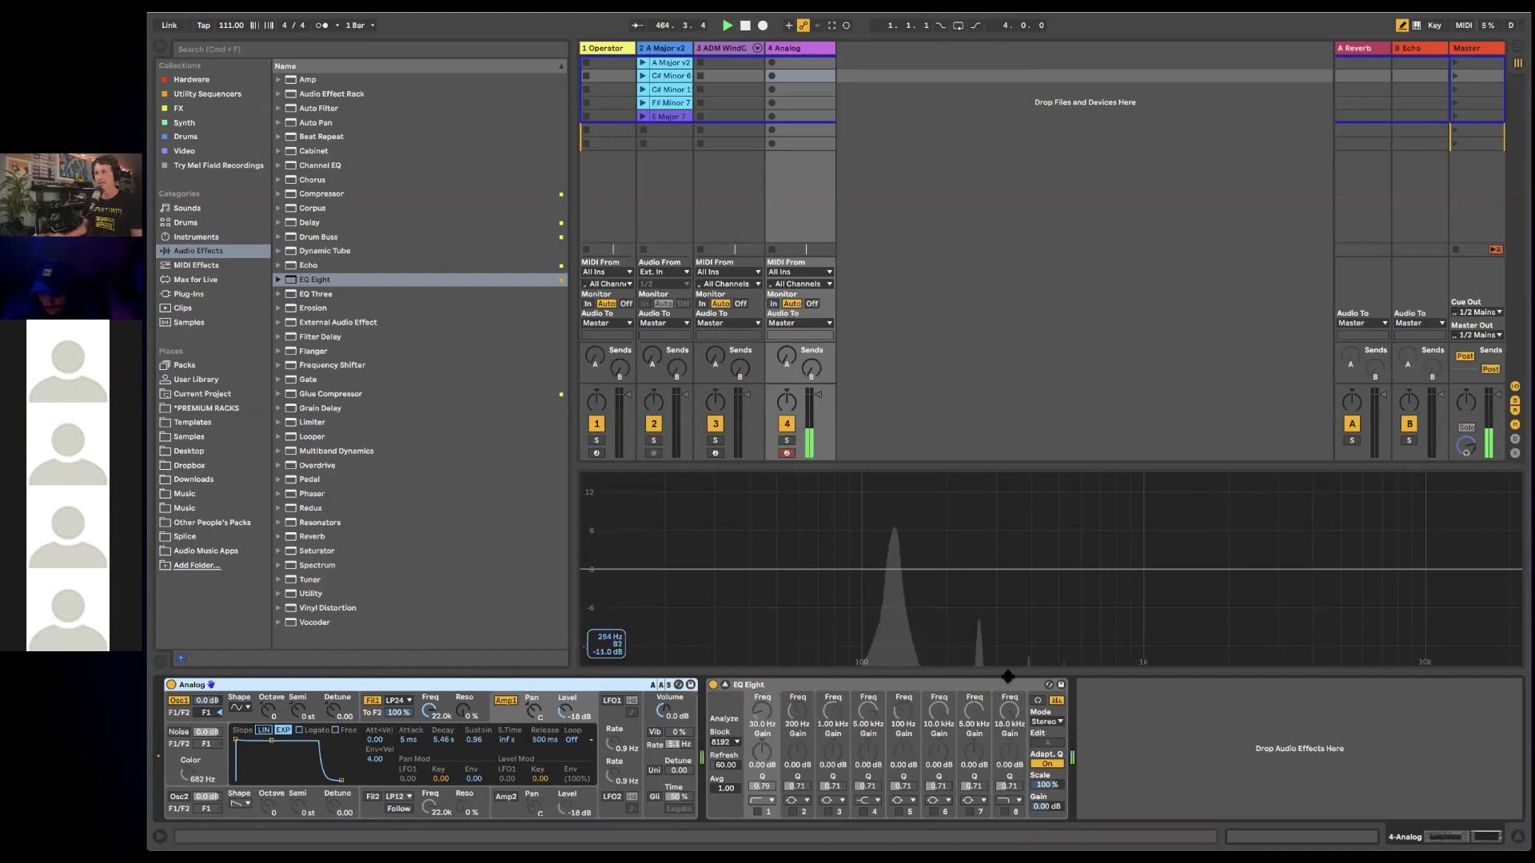
- Raise Analog's Amp 1 level to -5.6 dB and switch to the Operator track to compare its spectrum
mouse_move(566, 711)
mouse_down()
mouse_move(566, 670)
mouse_move(566, 684)
mouse_up()
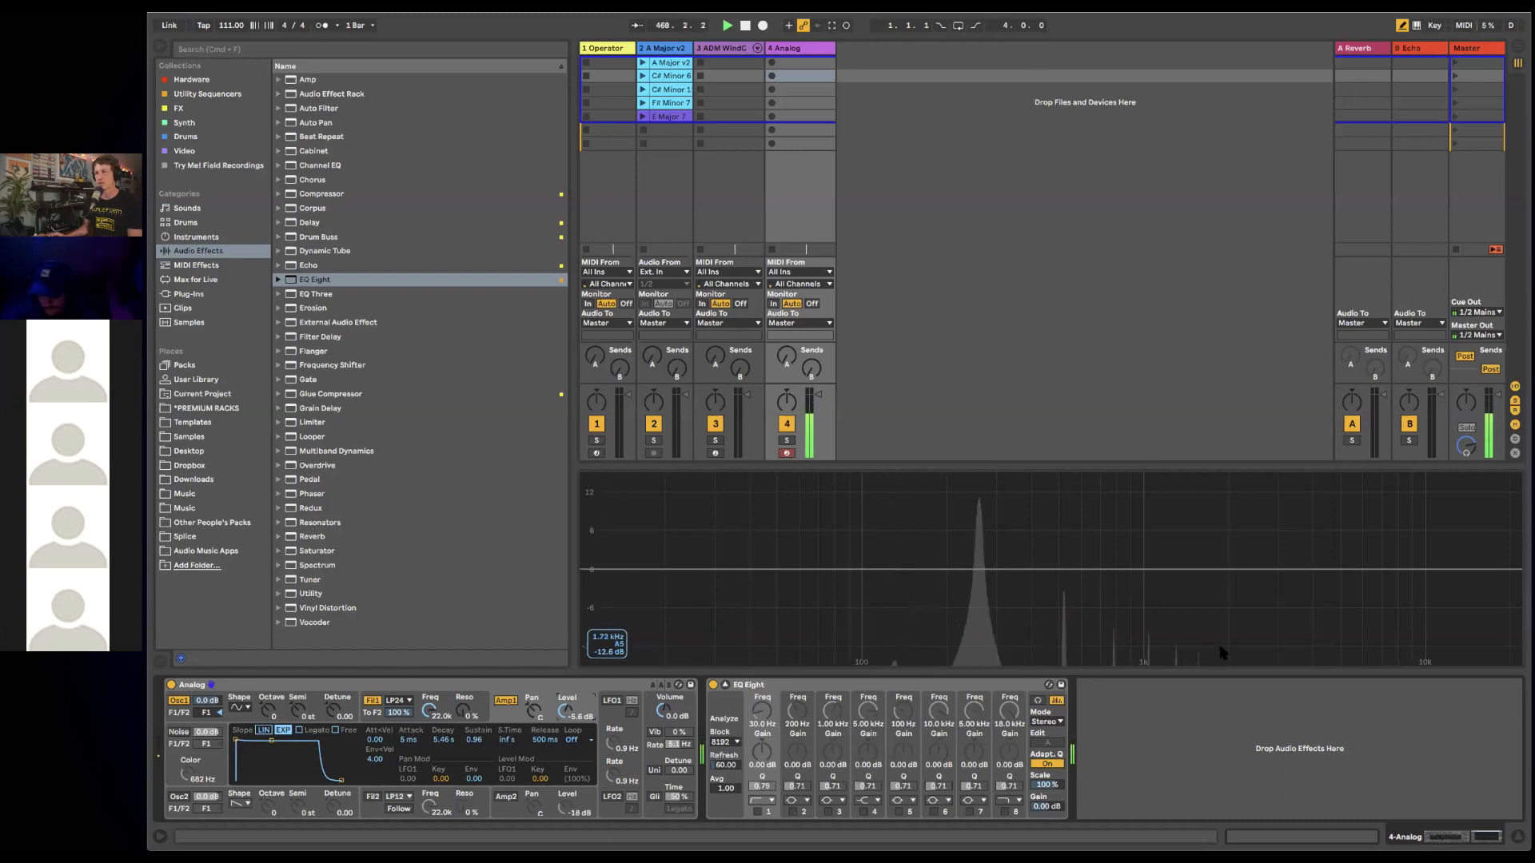
click(605, 49)
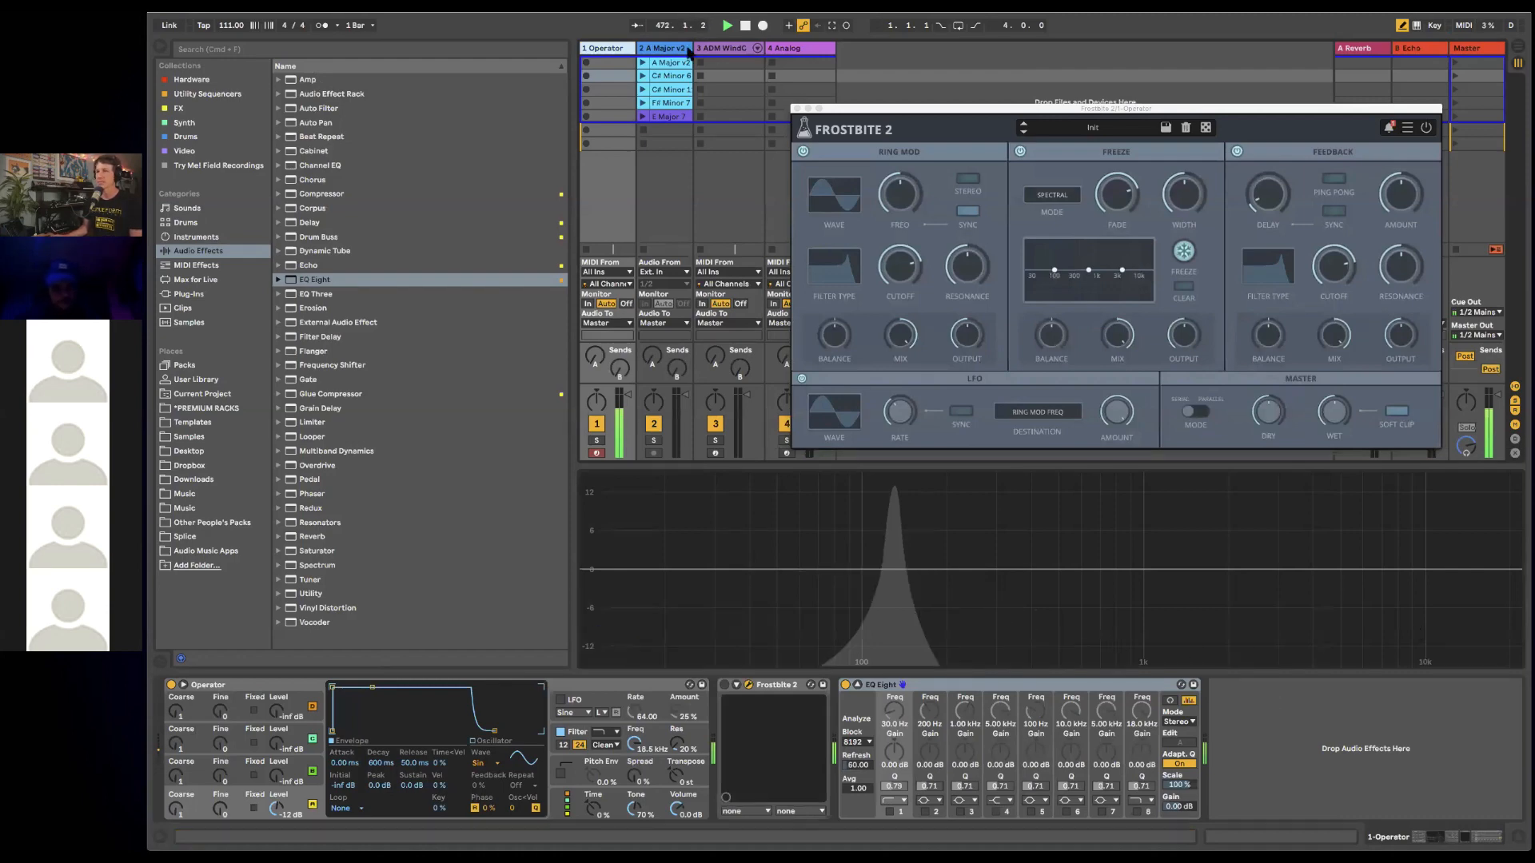
- Delete the Analog track and return to the Operator track's devices
click(795, 49)
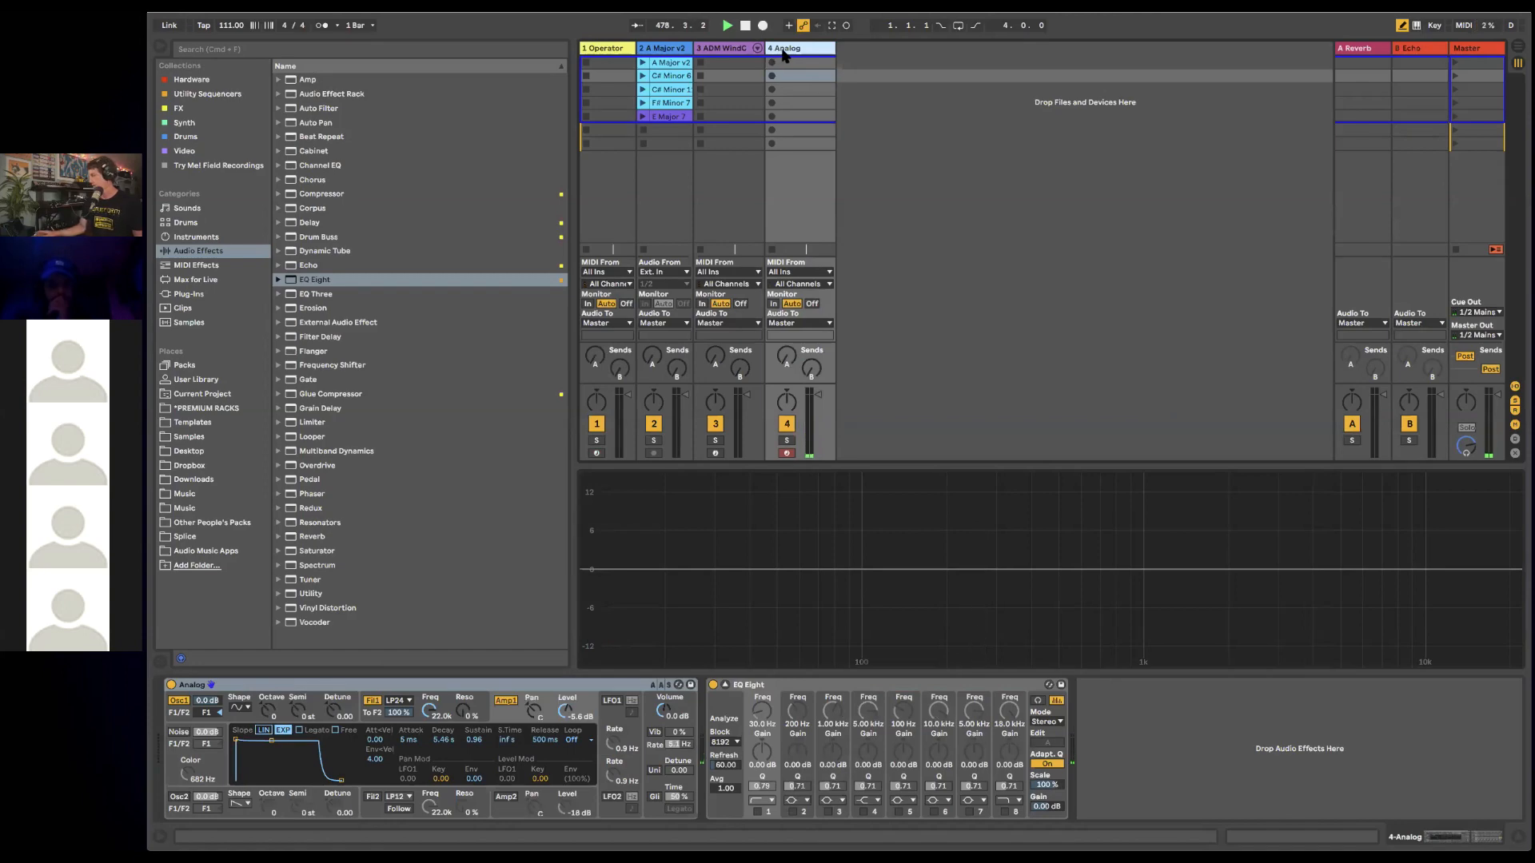
key(Delete)
click(618, 53)
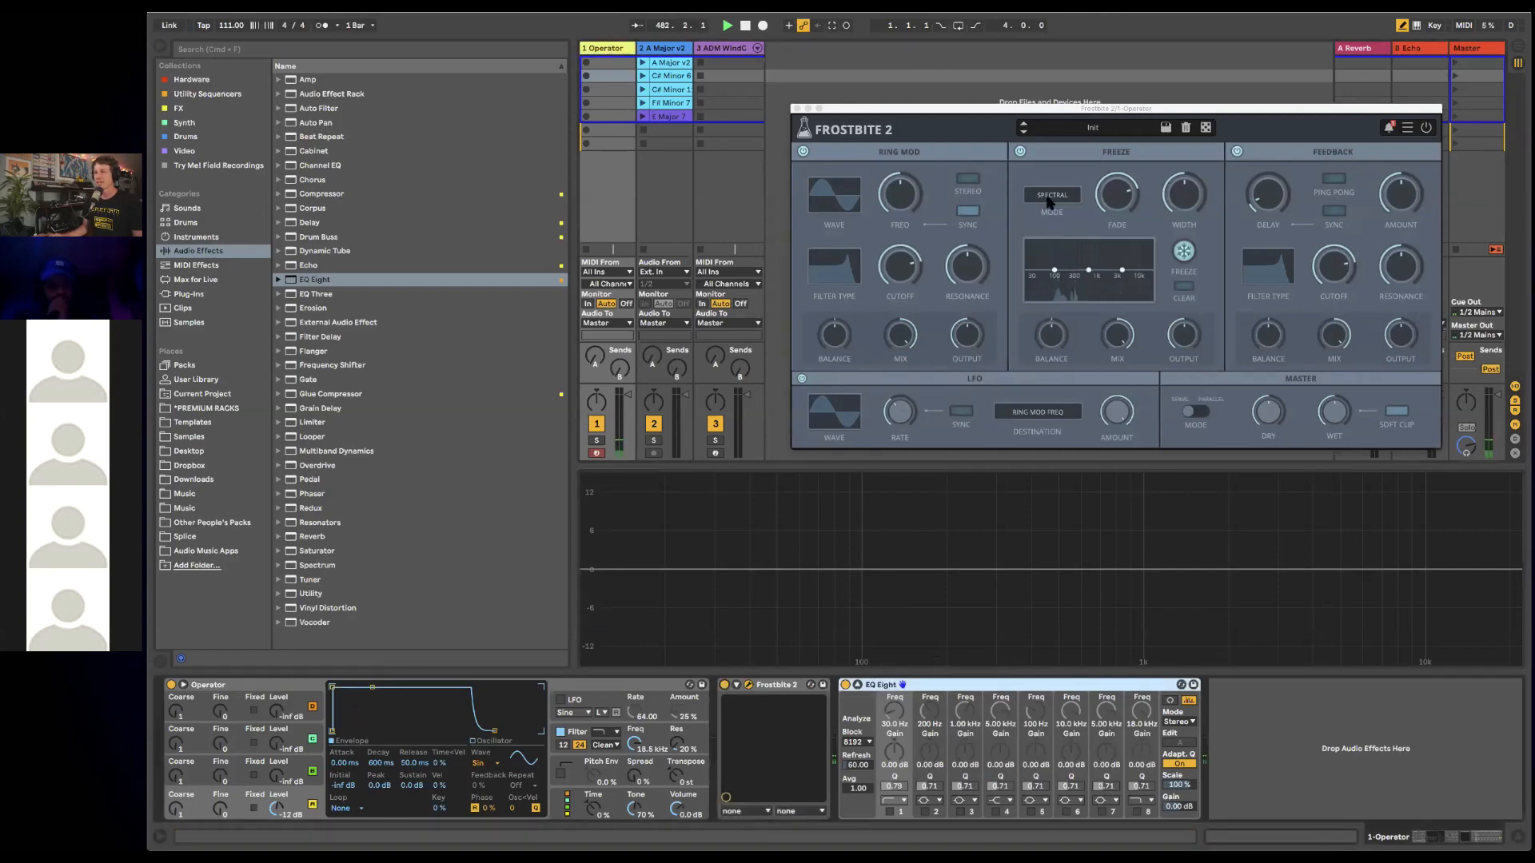
- Hide the browser and move the Frostbite 2 window beside the session tracks, above the spectrum display
click(163, 46)
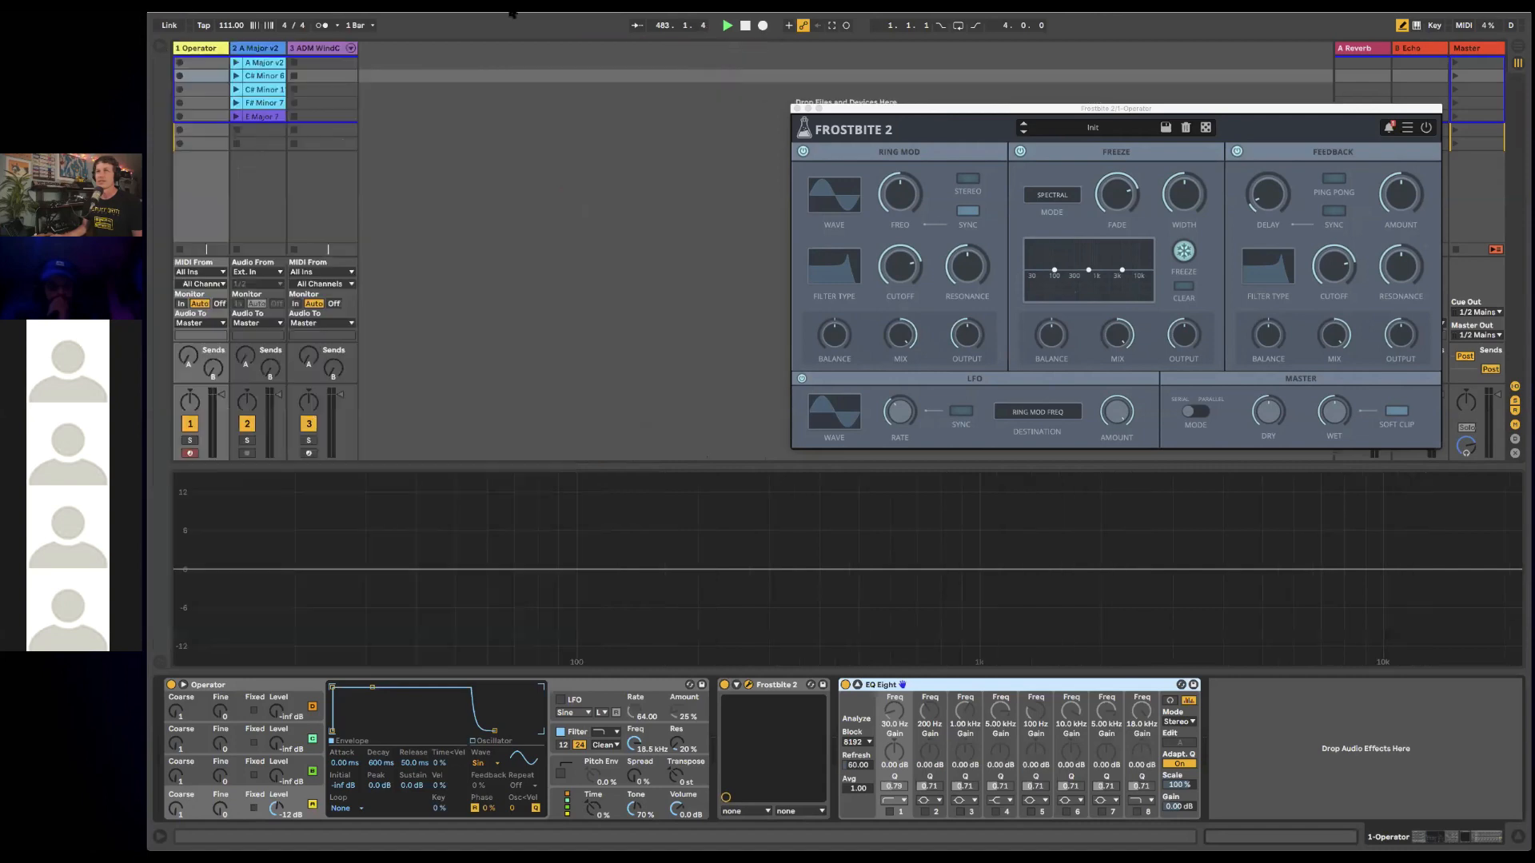
drag(834, 106, 414, 48)
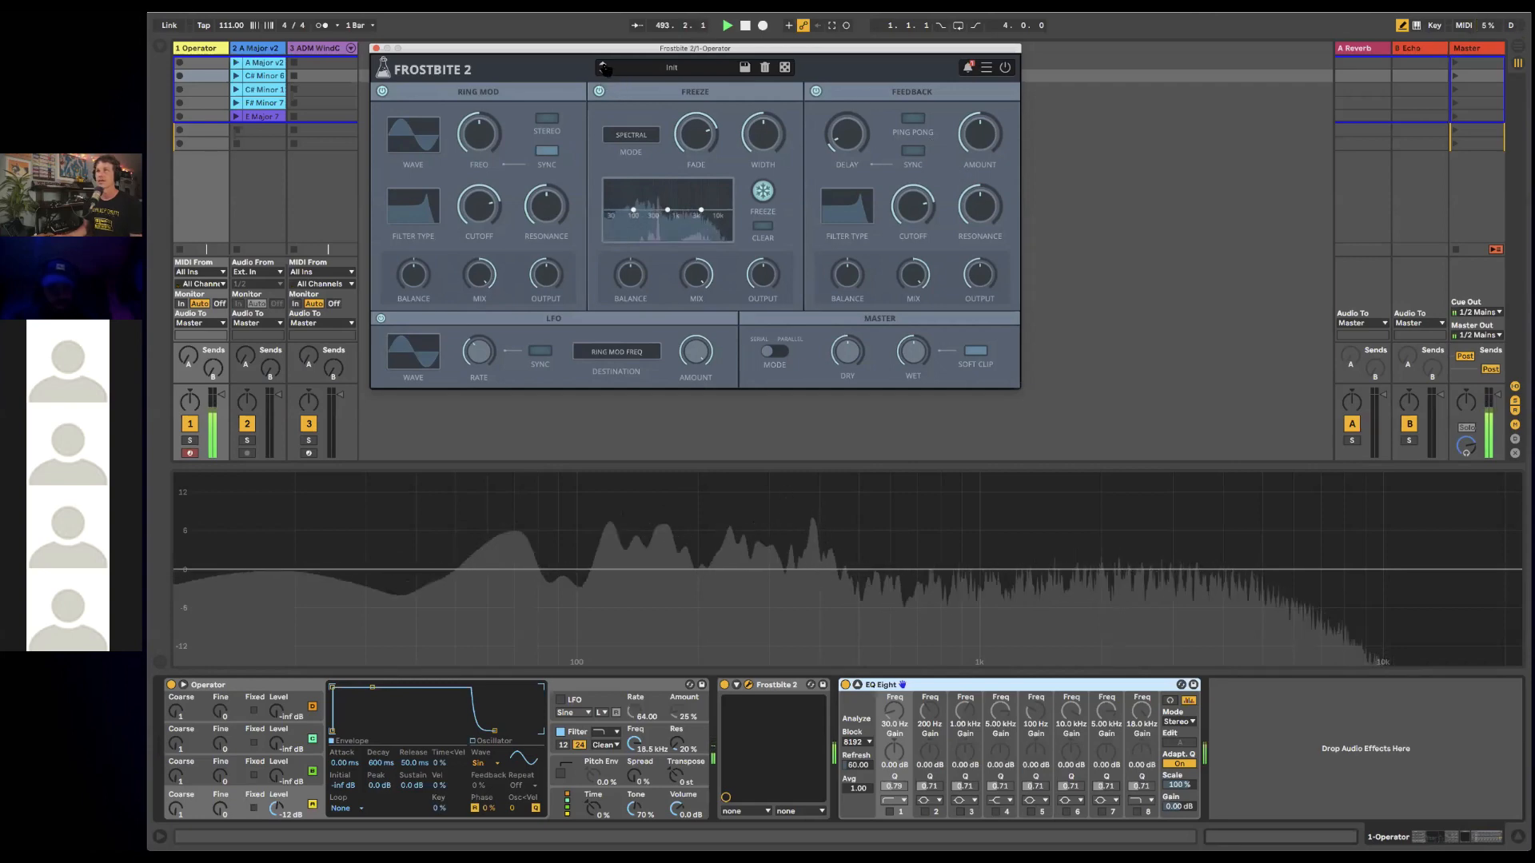
- Step through the Frostbite 2 presets to audition 2001 and Blades
click(604, 73)
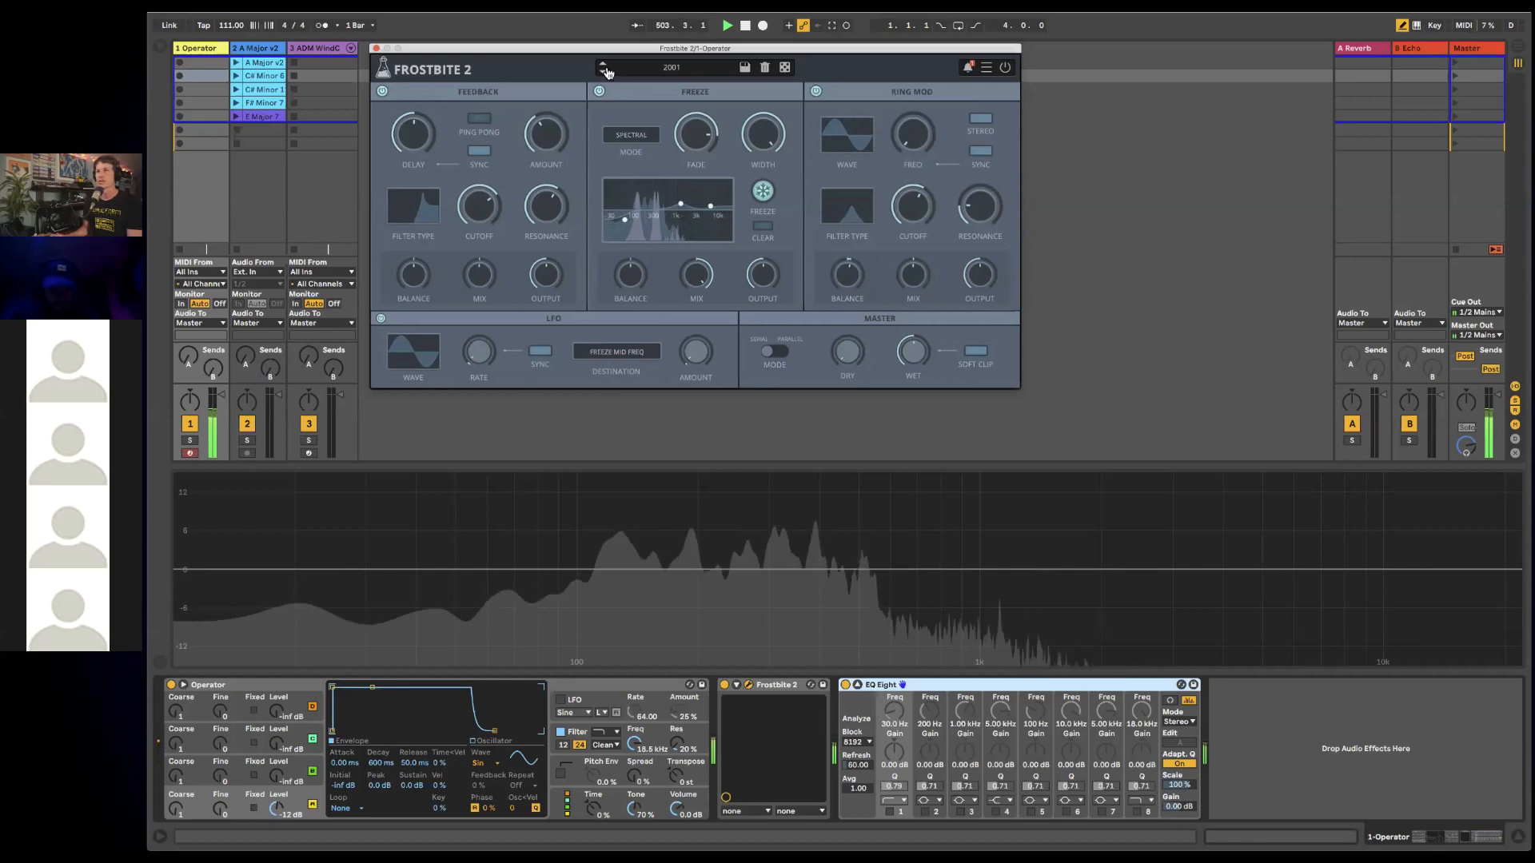
click(604, 73)
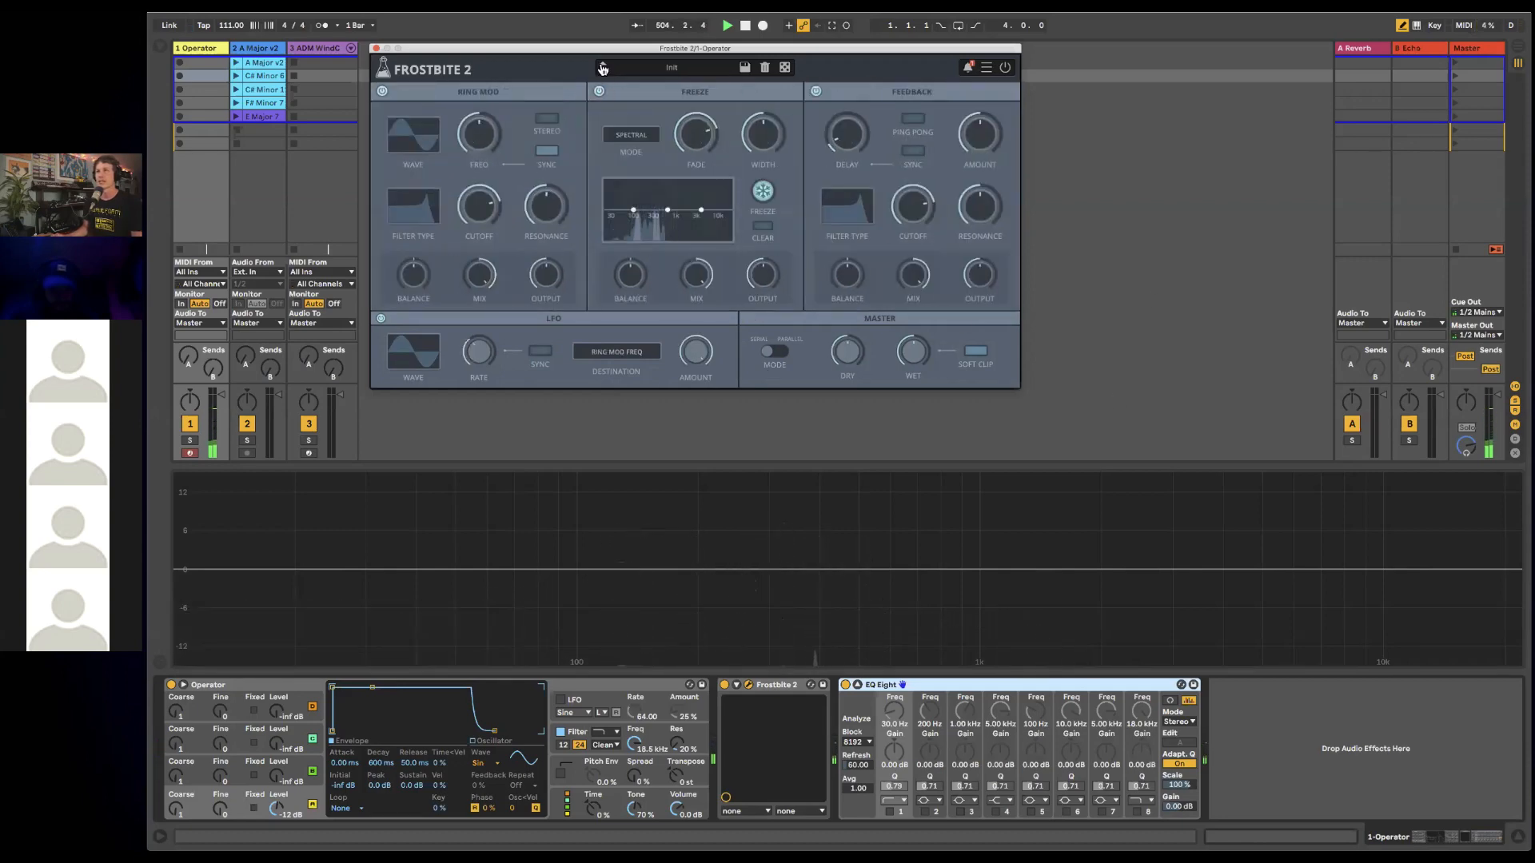
click(603, 72)
click(603, 73)
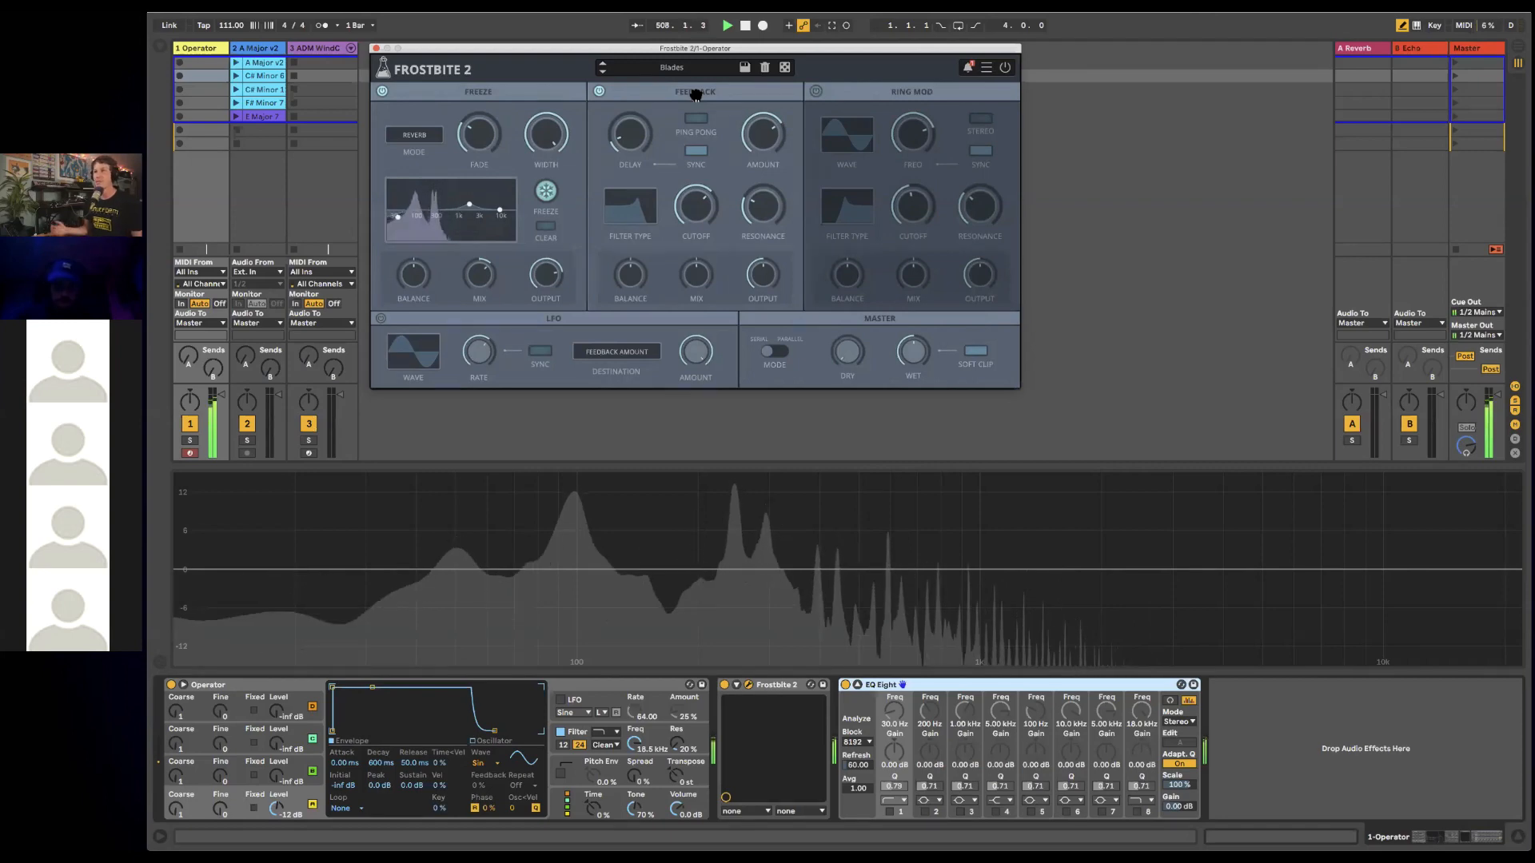
- Audition the factory preset Feathers and return Frostbite 2 to the Init preset
click(676, 77)
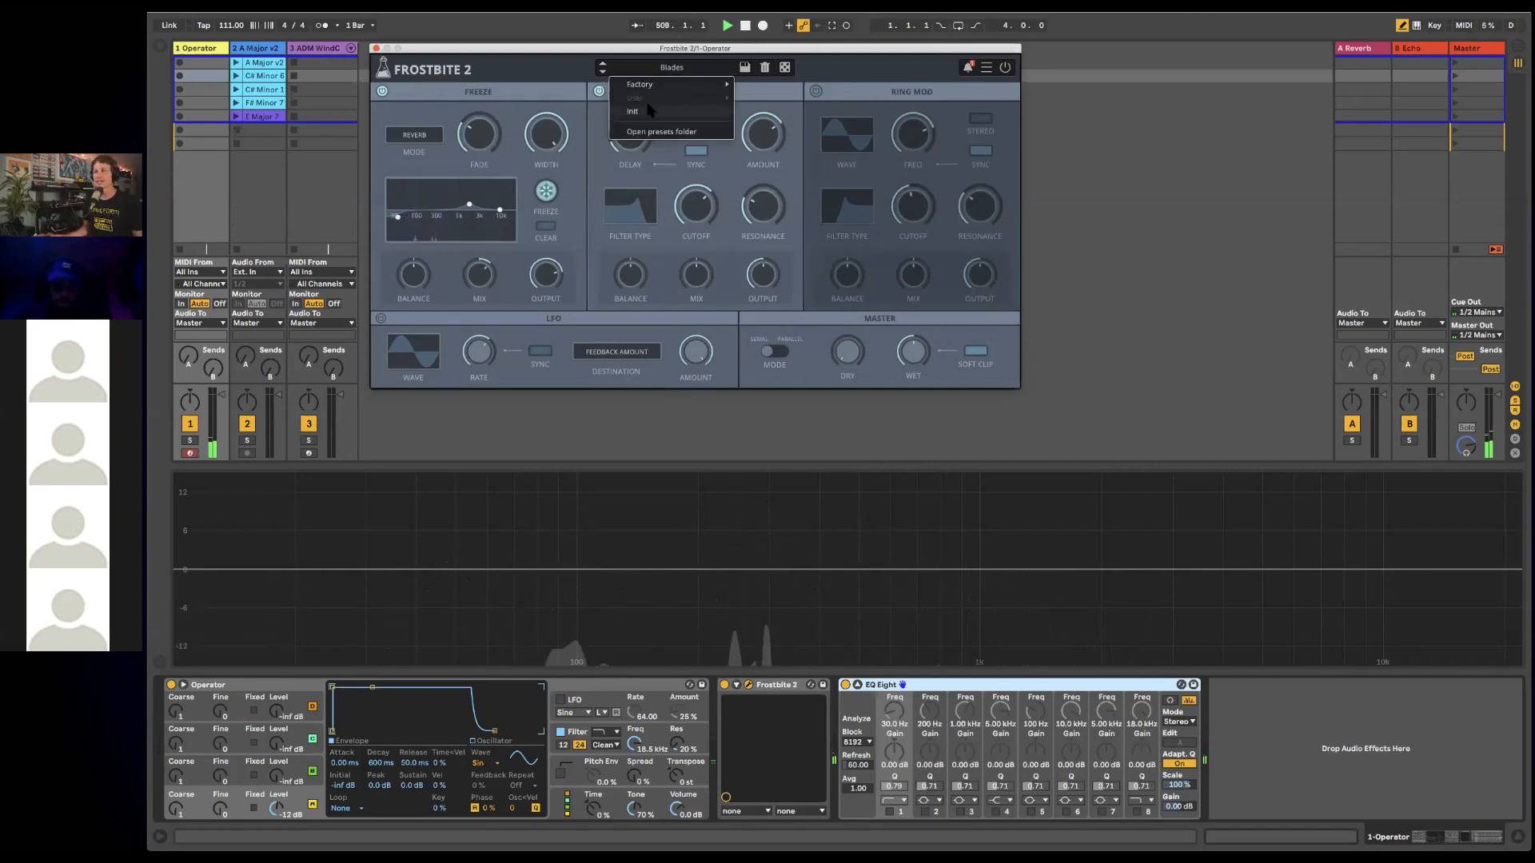
mouse_move(643, 85)
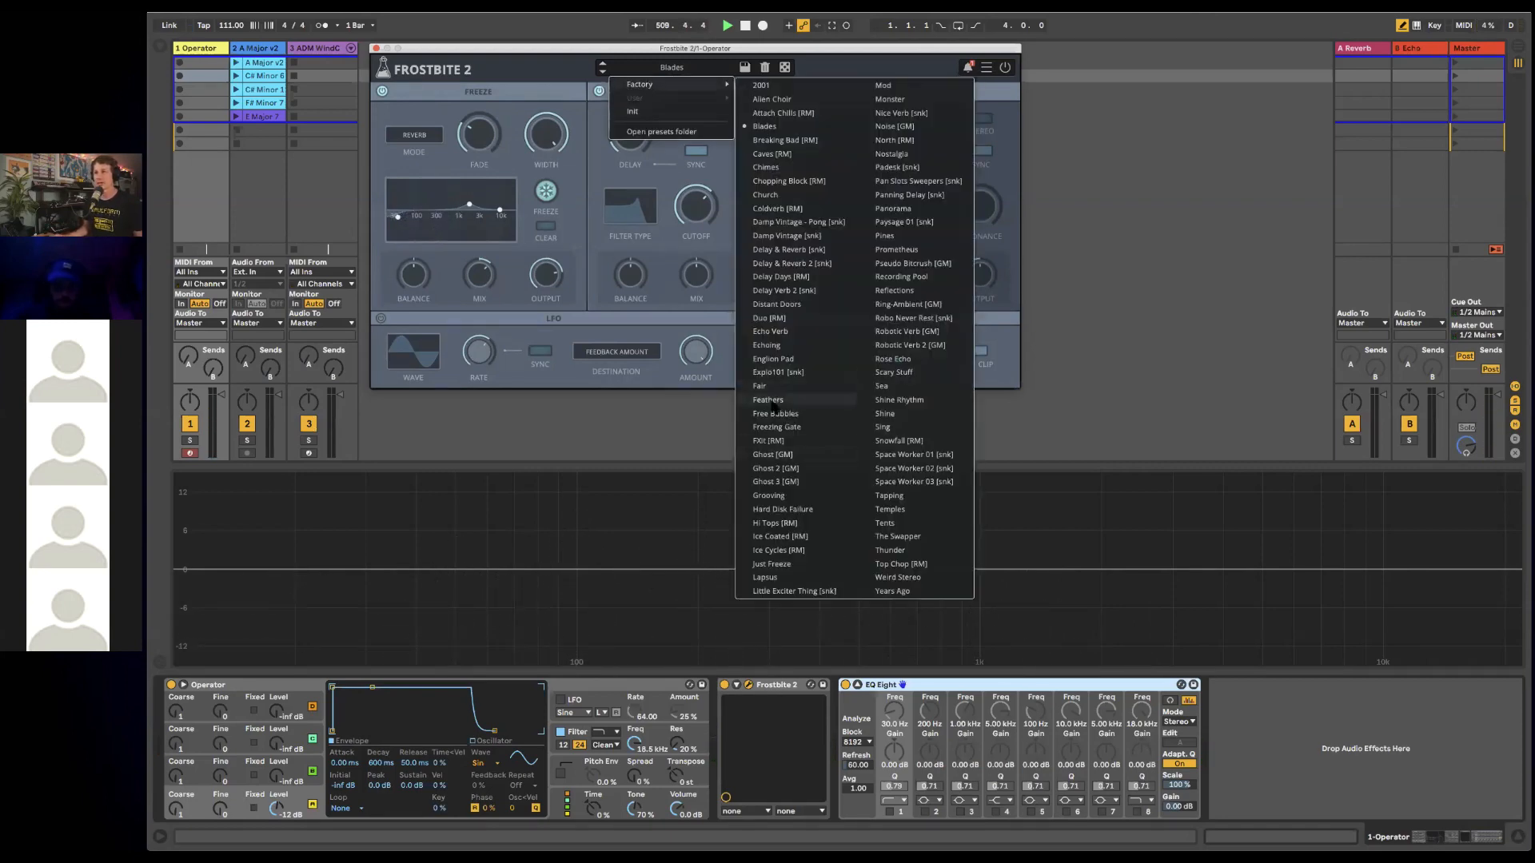
click(769, 400)
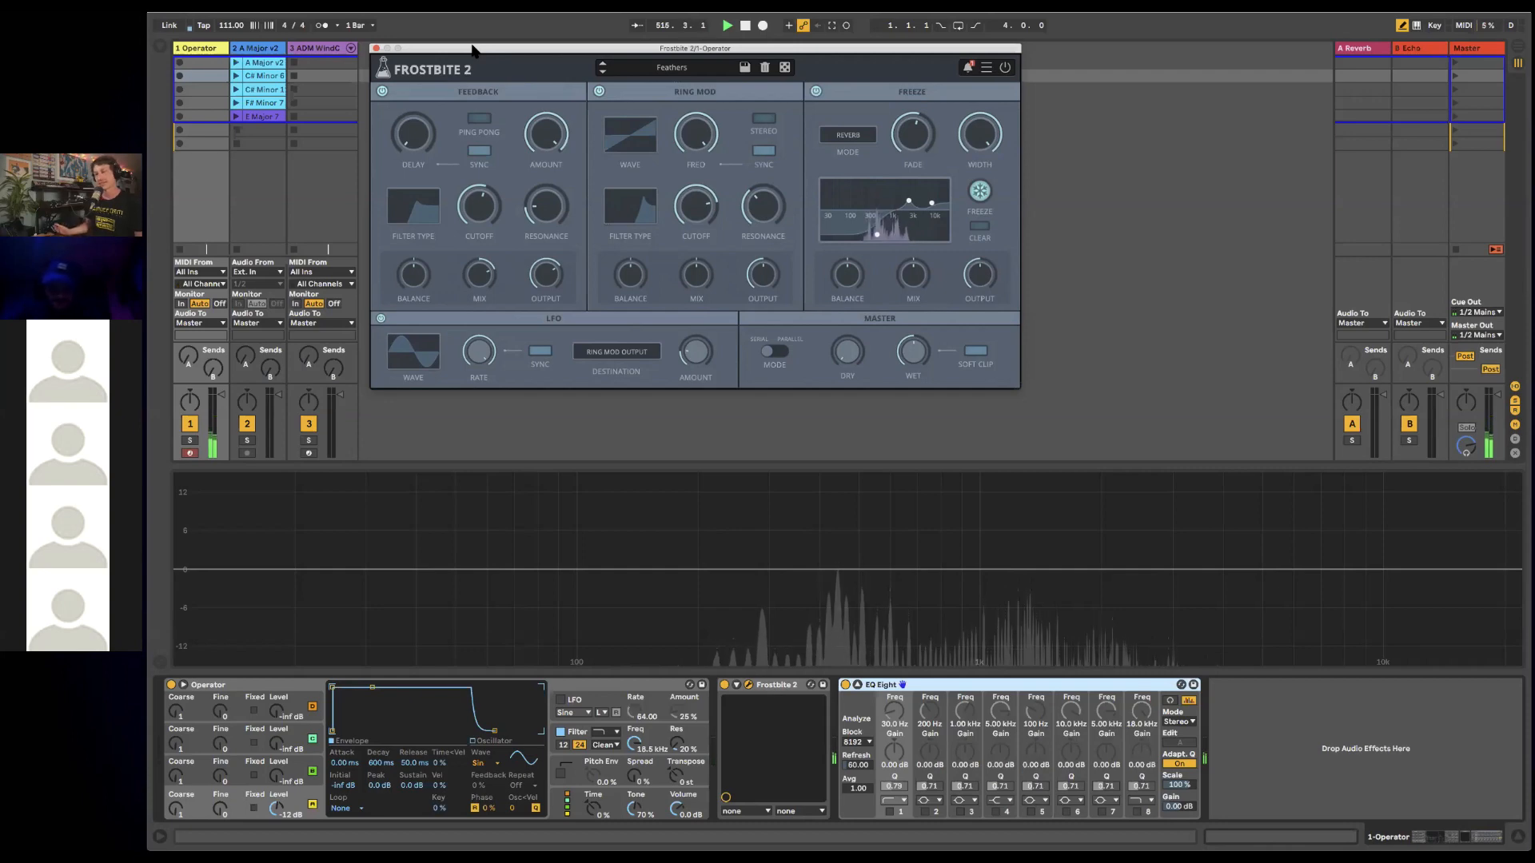
click(675, 70)
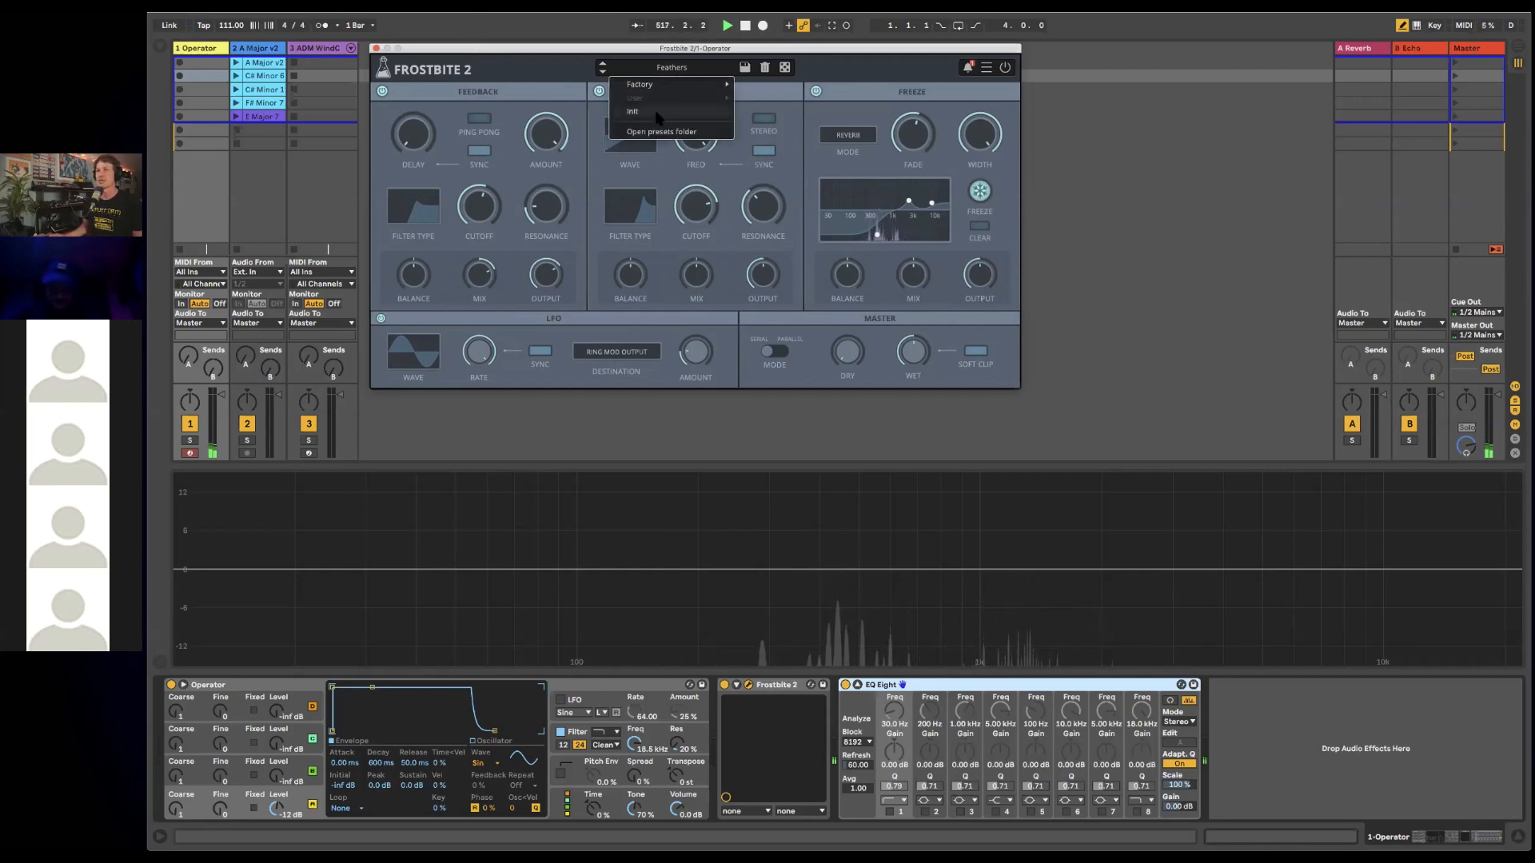
click(654, 113)
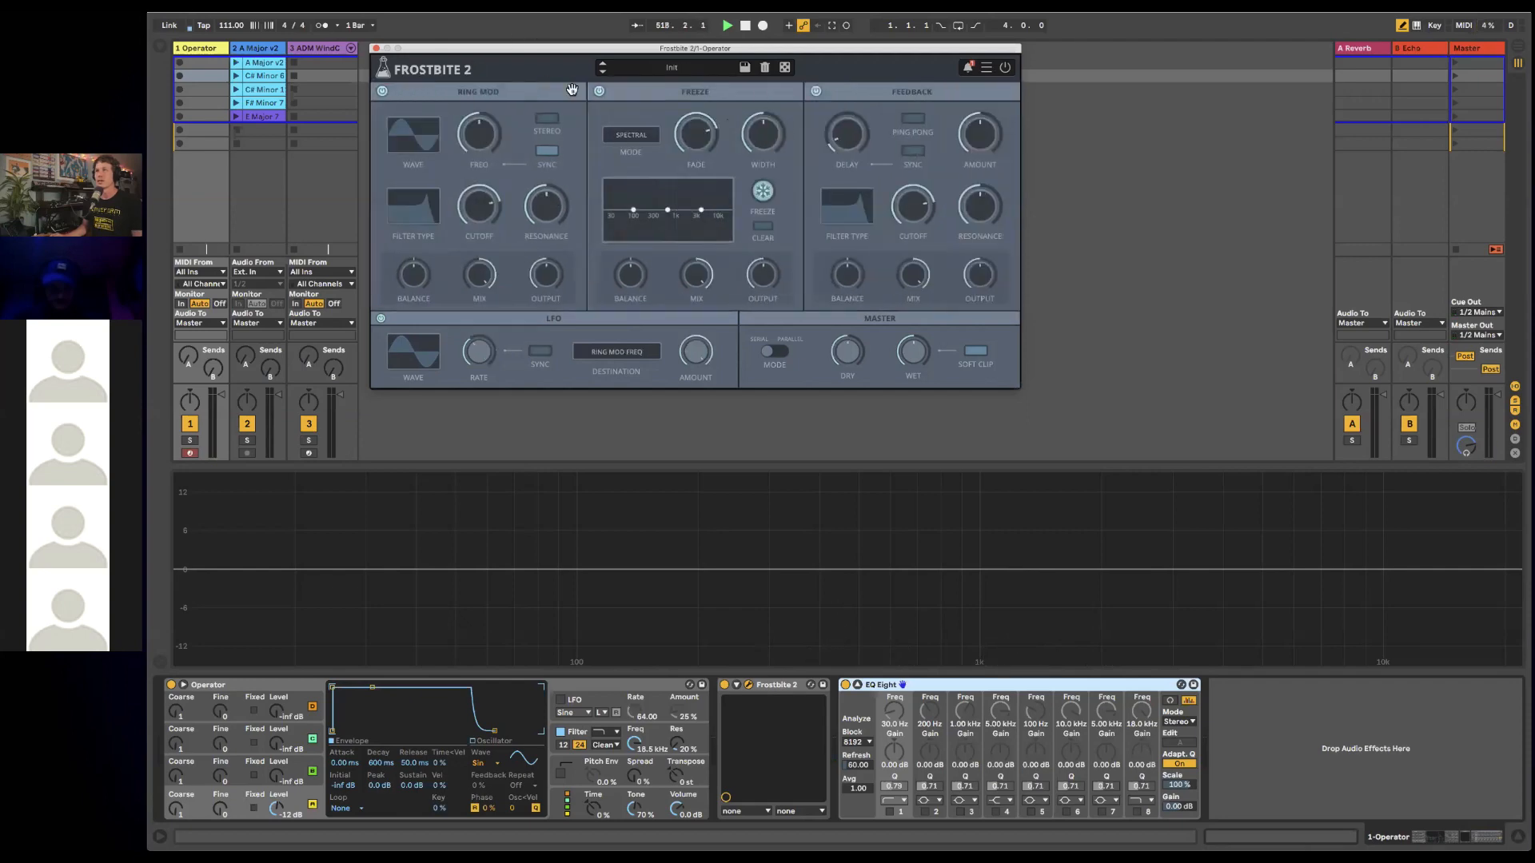
- Reorder the Frostbite 2 modules so the chain runs Freeze, Feedback, Ring Mod
drag(546, 92, 773, 142)
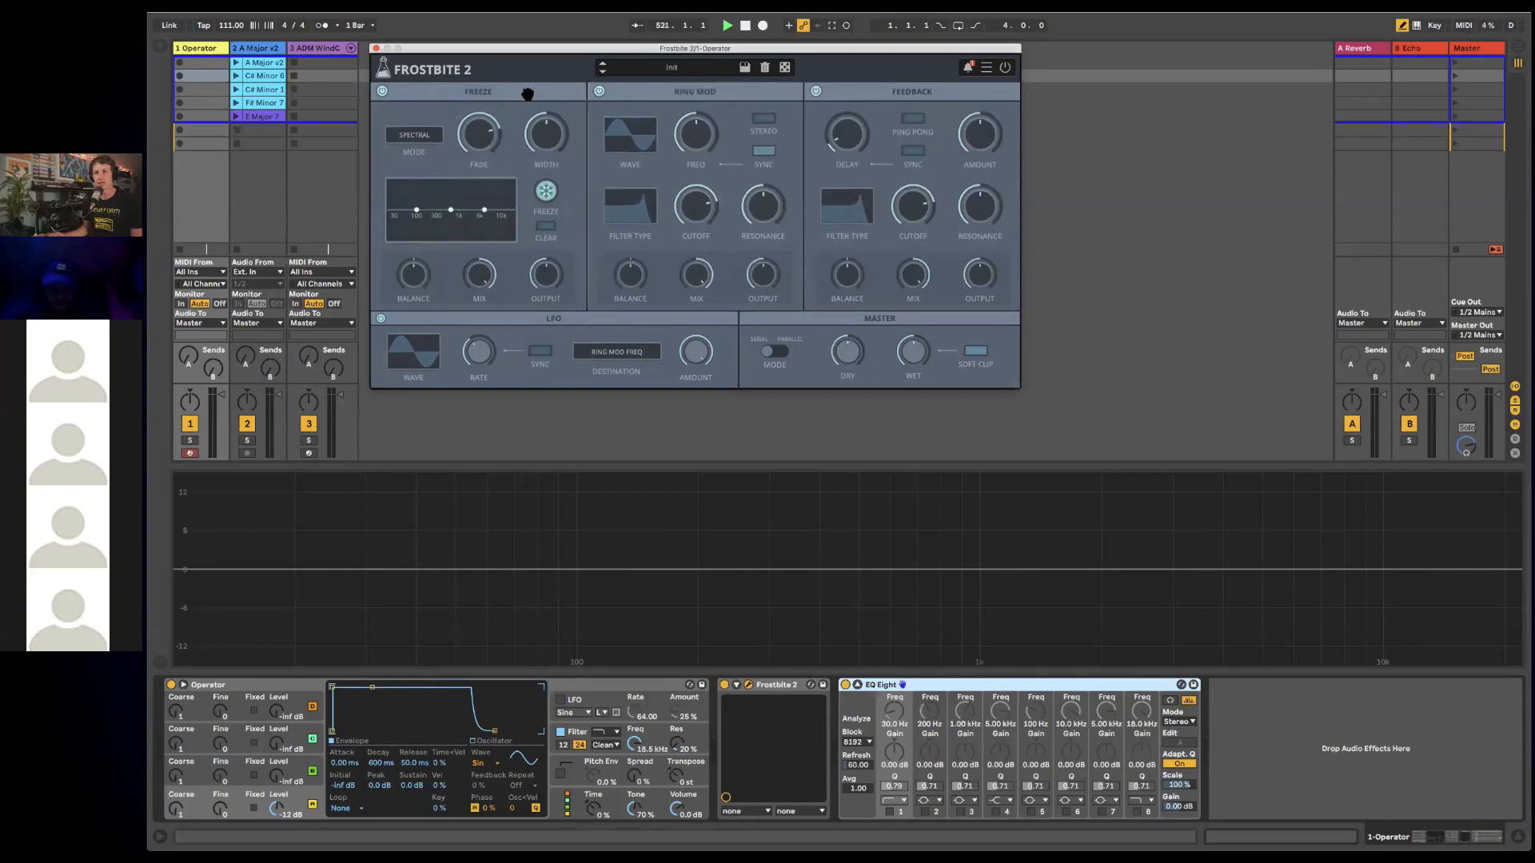
click(694, 91)
click(514, 91)
drag(676, 96, 682, 98)
drag(911, 93, 897, 92)
drag(707, 96, 904, 106)
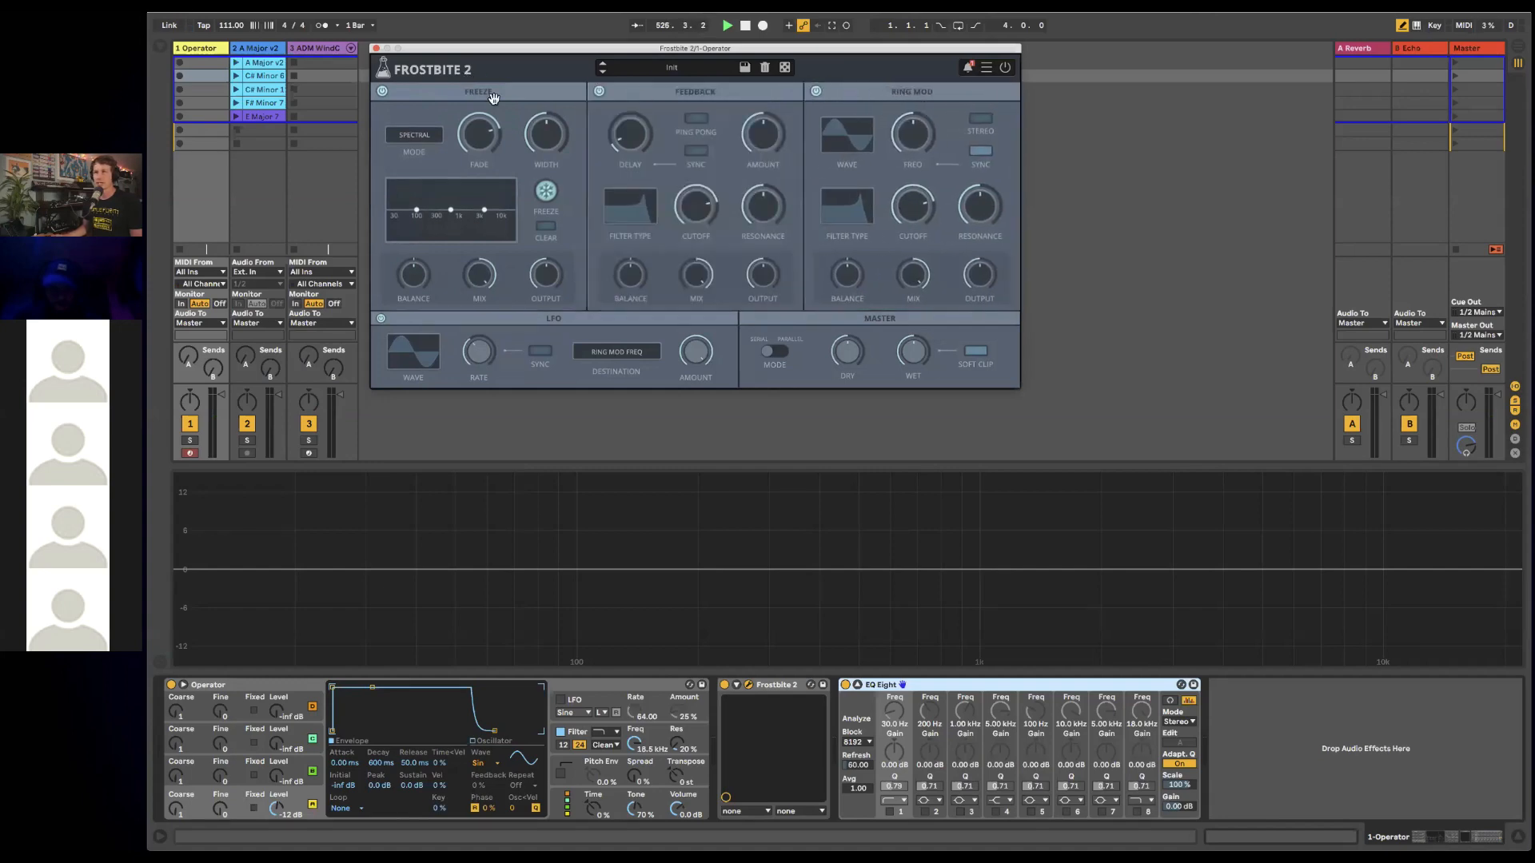
drag(494, 99, 665, 119)
click(486, 98)
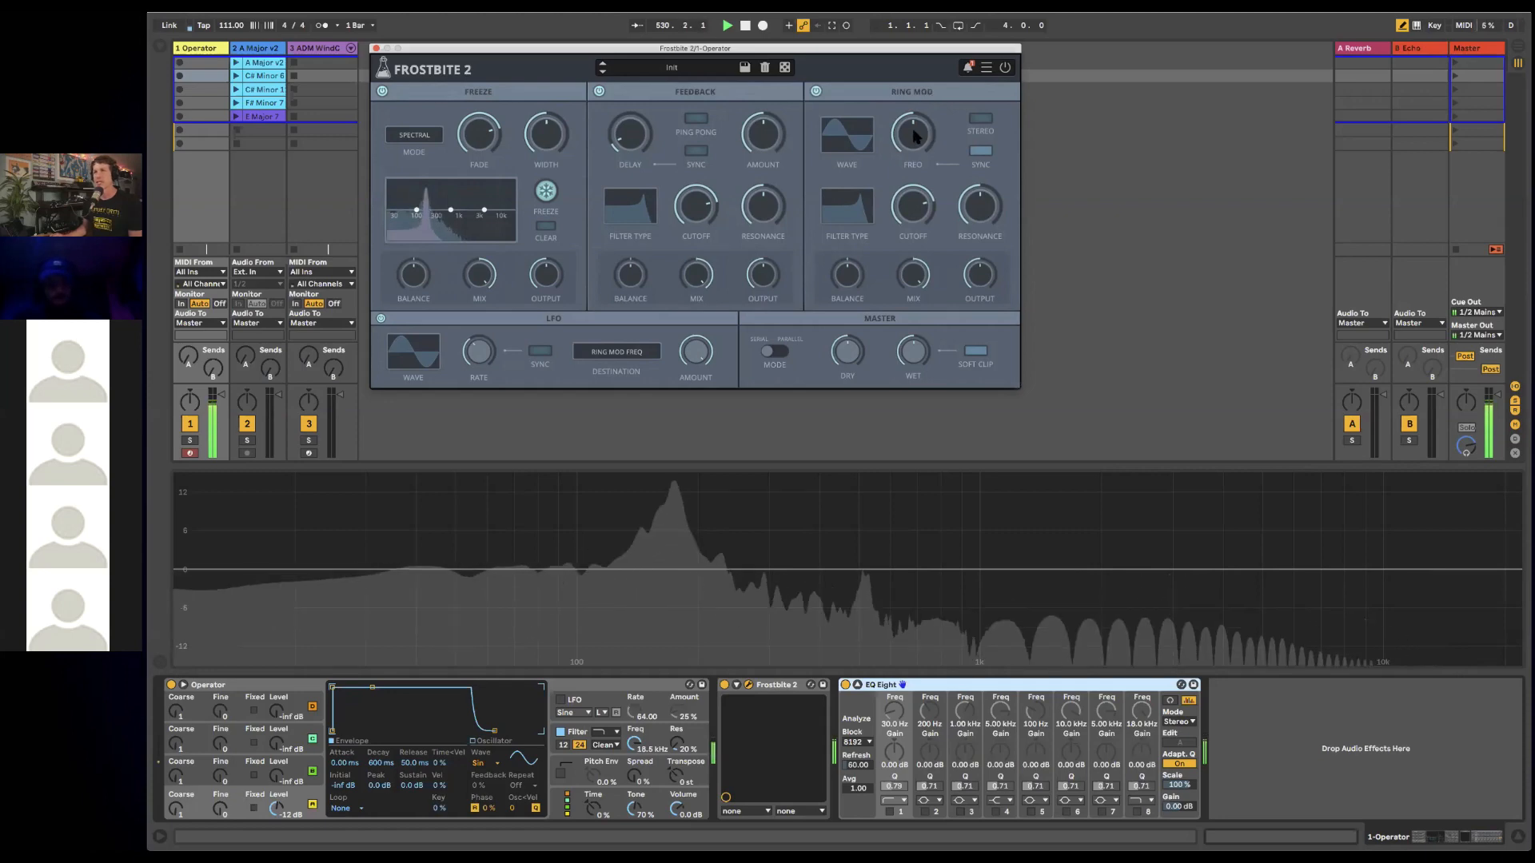
- Adjust the Ring Mod frequency while watching its effect on the spectrum
drag(915, 134, 912, 170)
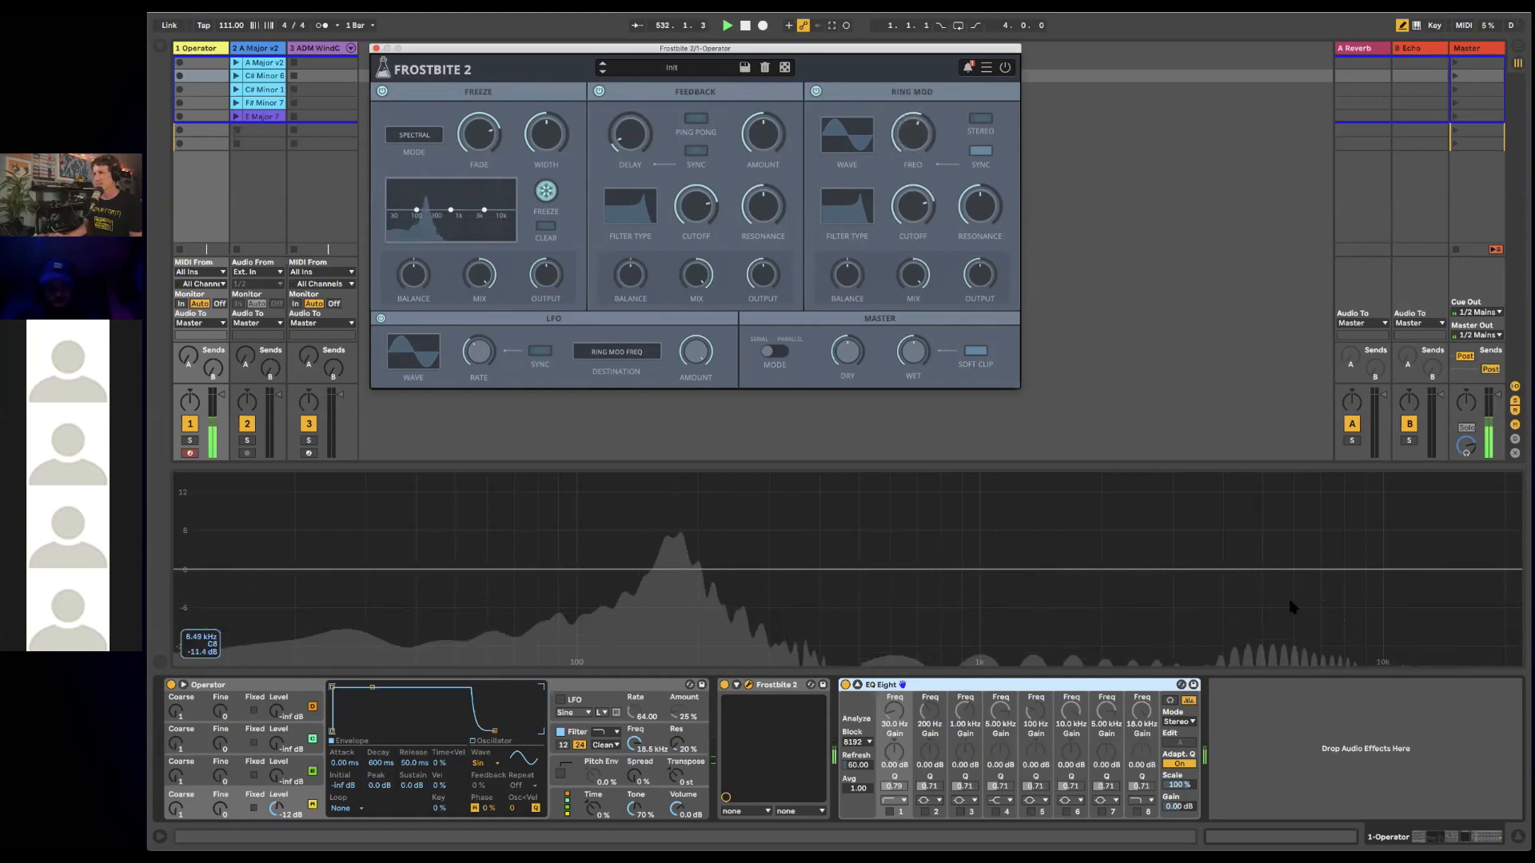
mouse_move(912, 217)
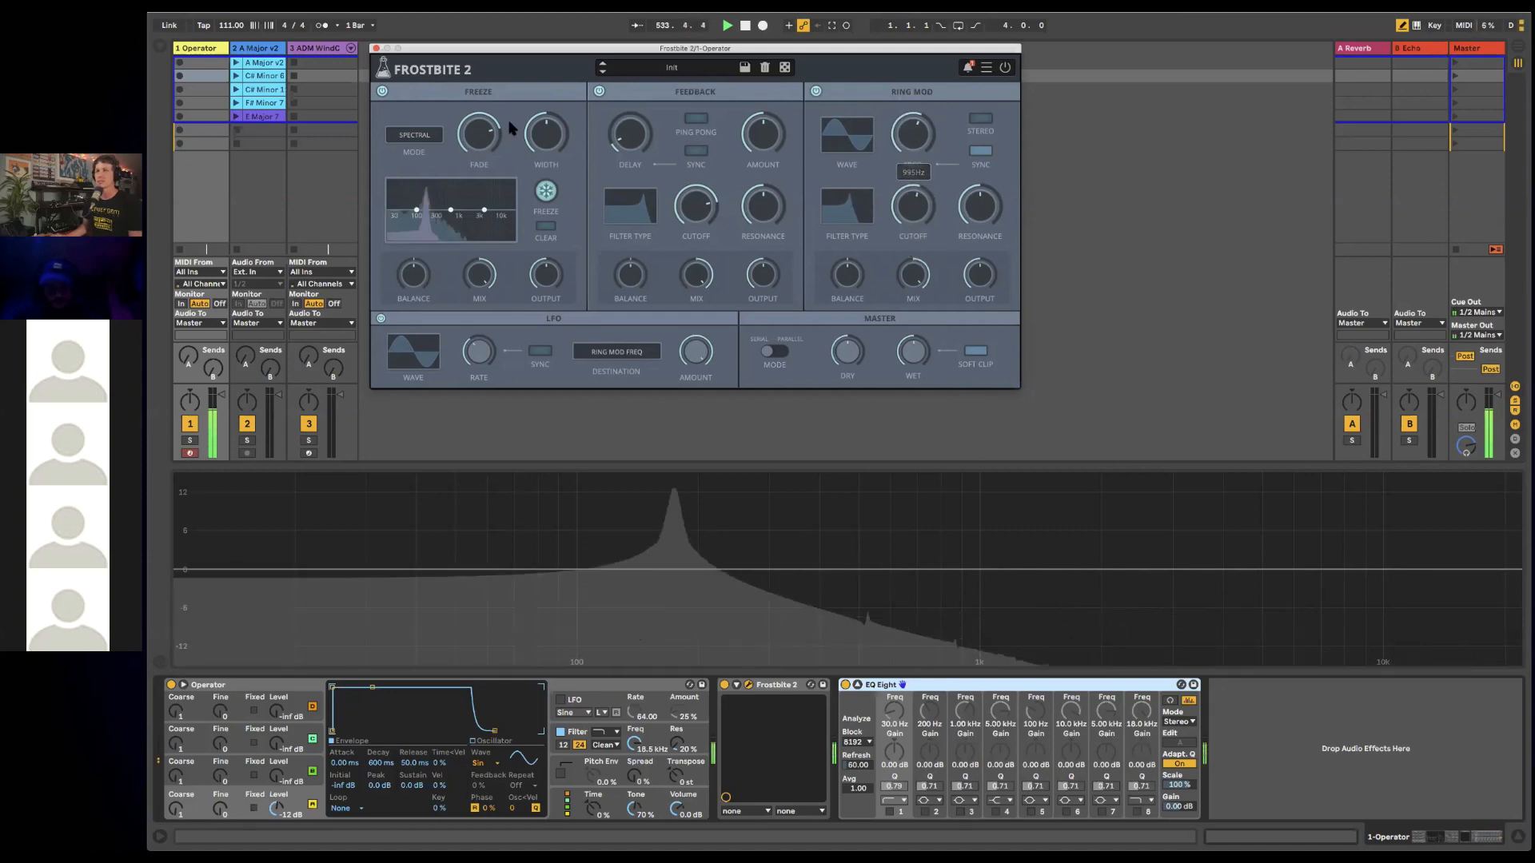
- Rearrange the Frostbite 2 modules so the chain runs Feedback, Freeze, Ring Mod
drag(675, 91, 480, 93)
drag(879, 94, 449, 108)
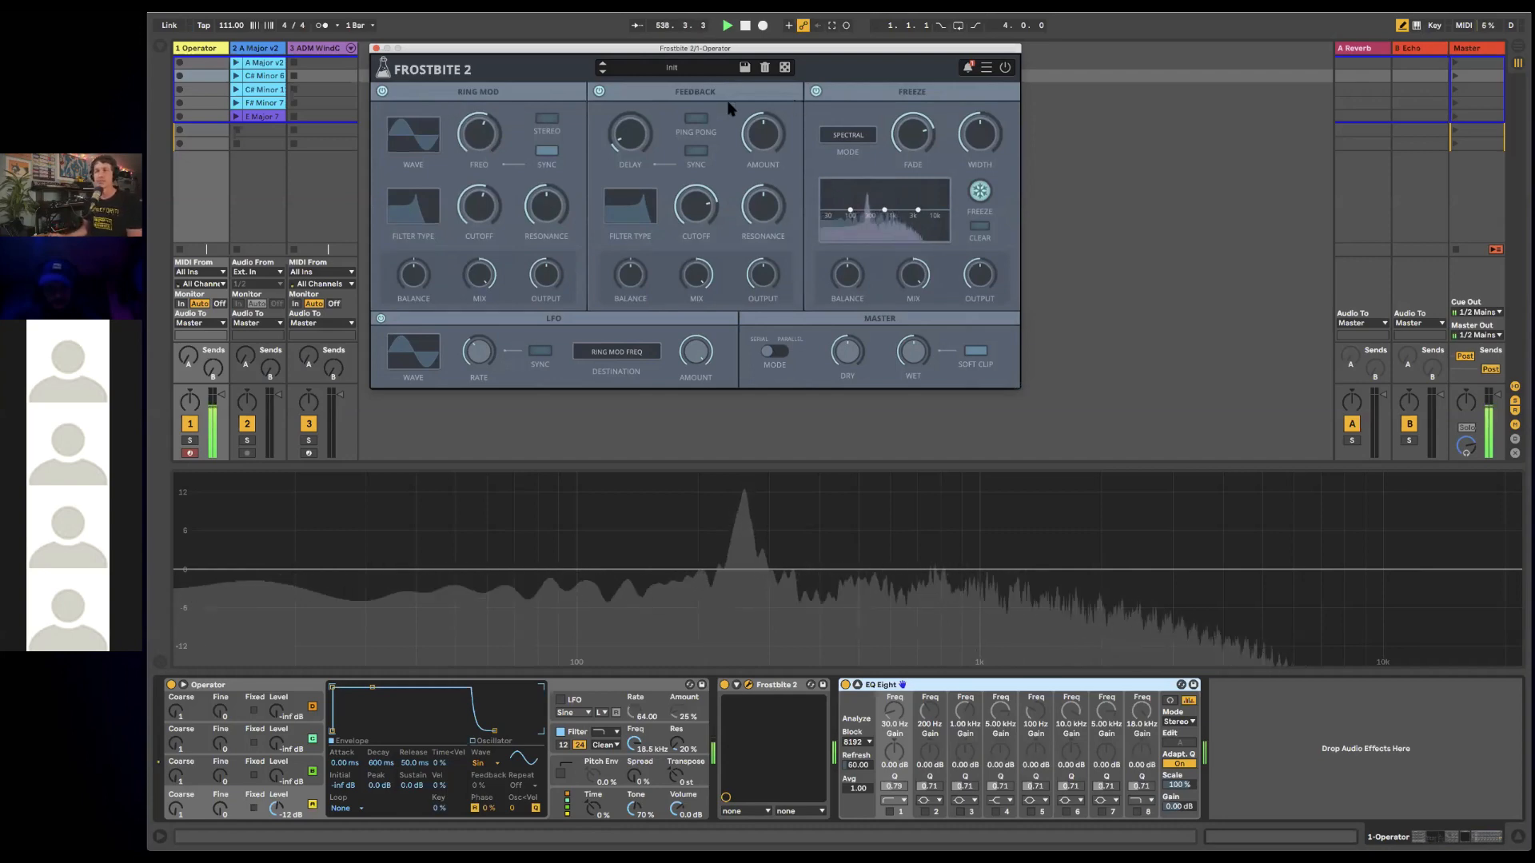
drag(646, 105, 696, 106)
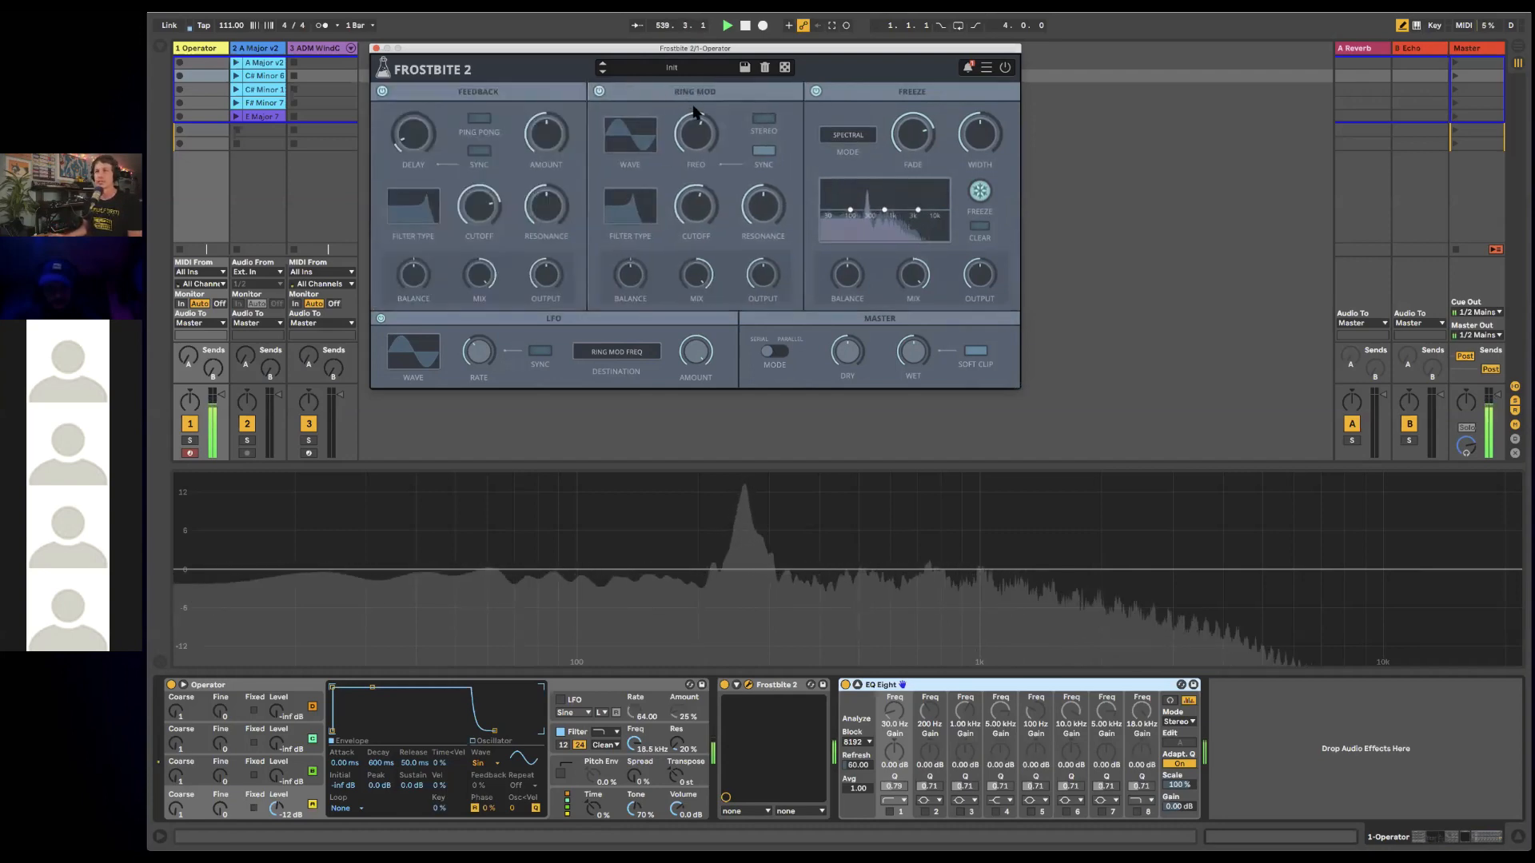
drag(947, 93, 711, 104)
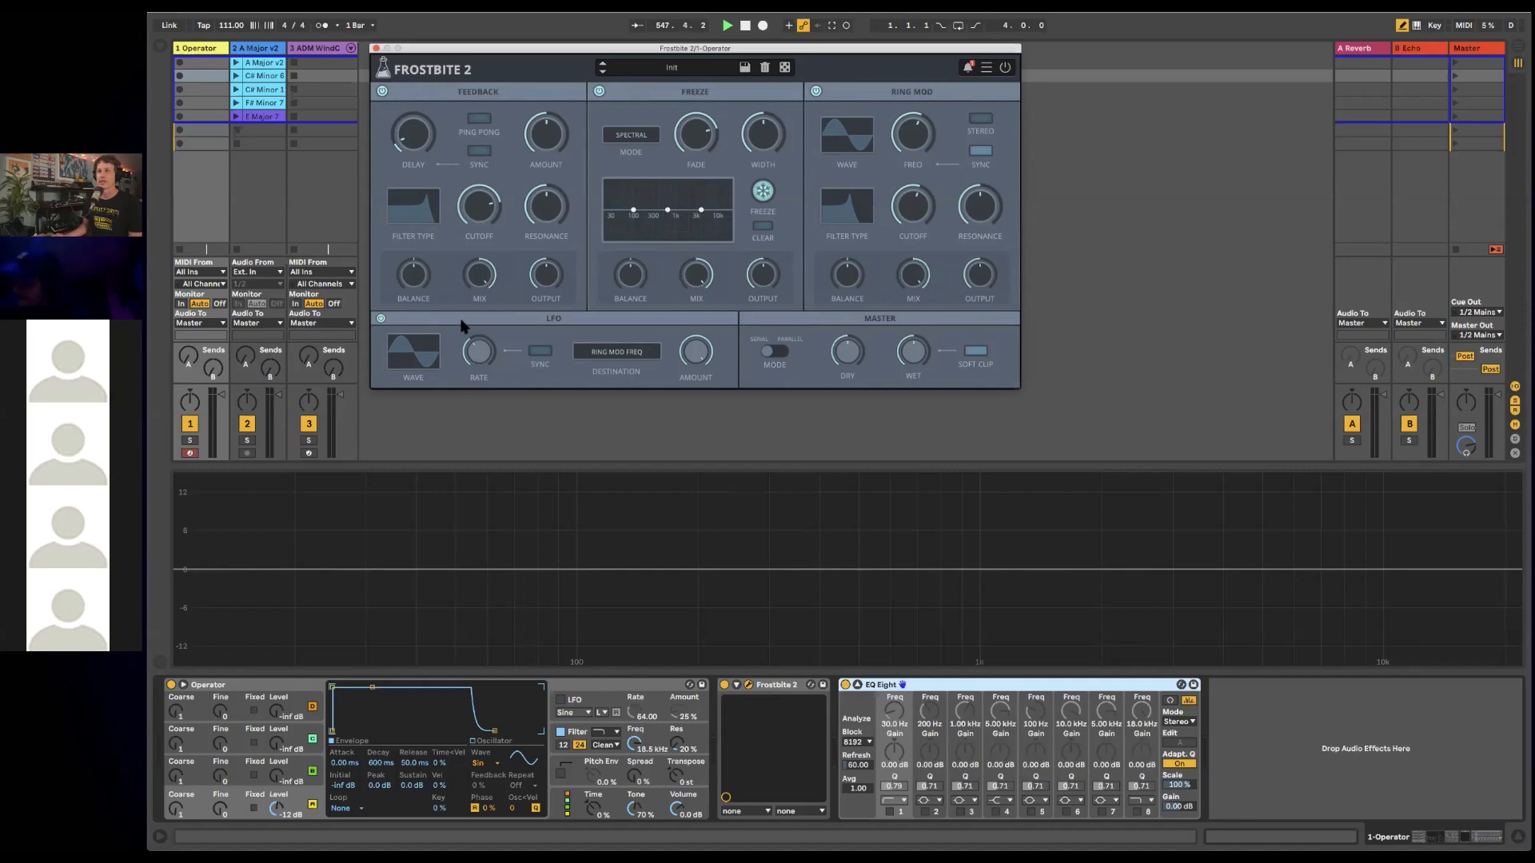
- Look through the LFO's waveform options and its list of modulation destinations
click(414, 364)
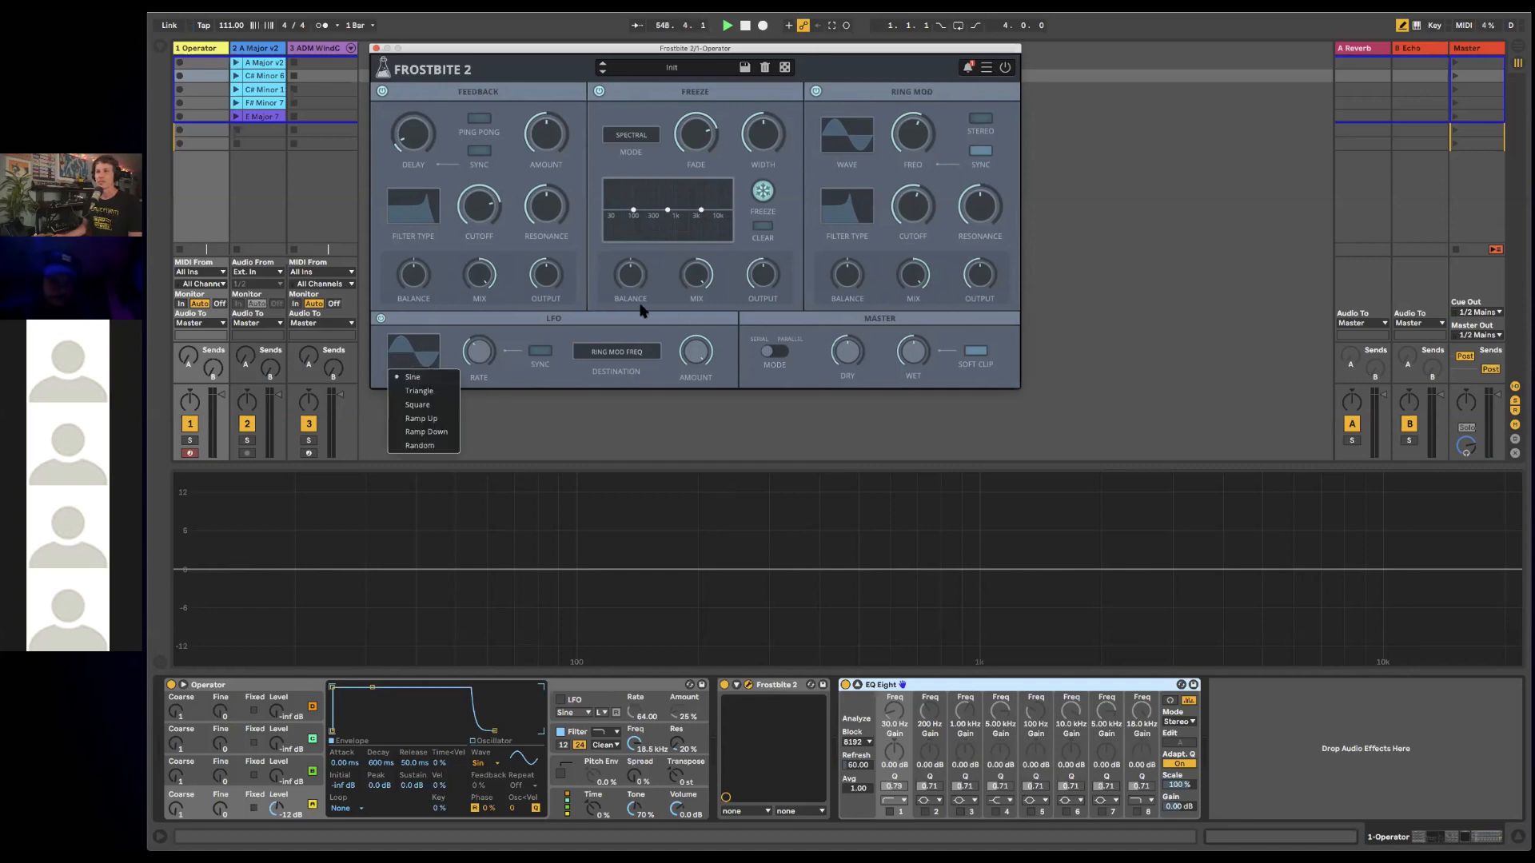
click(634, 364)
click(634, 364)
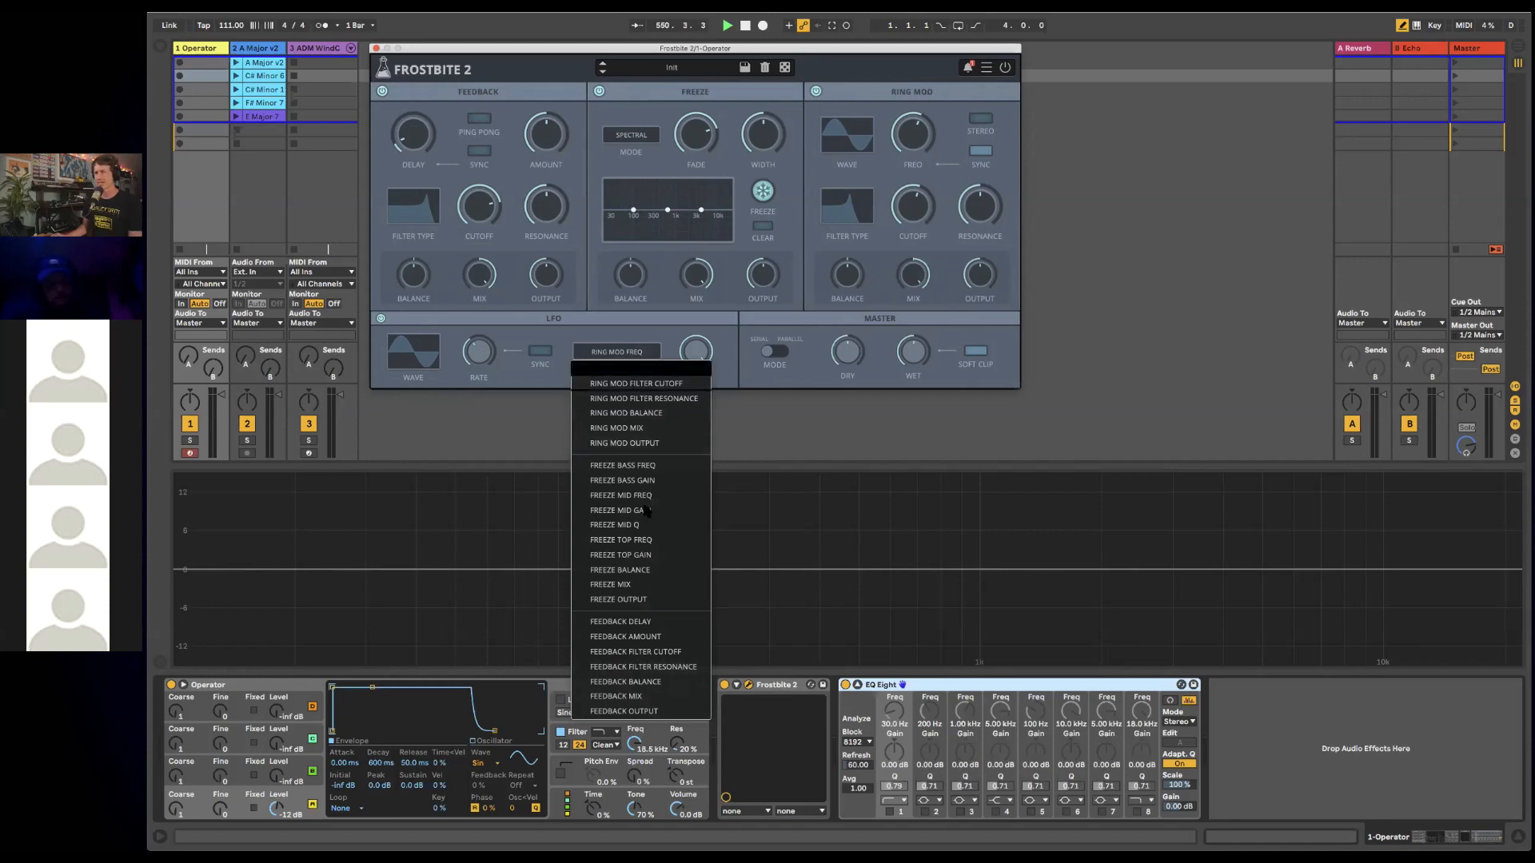
click(653, 333)
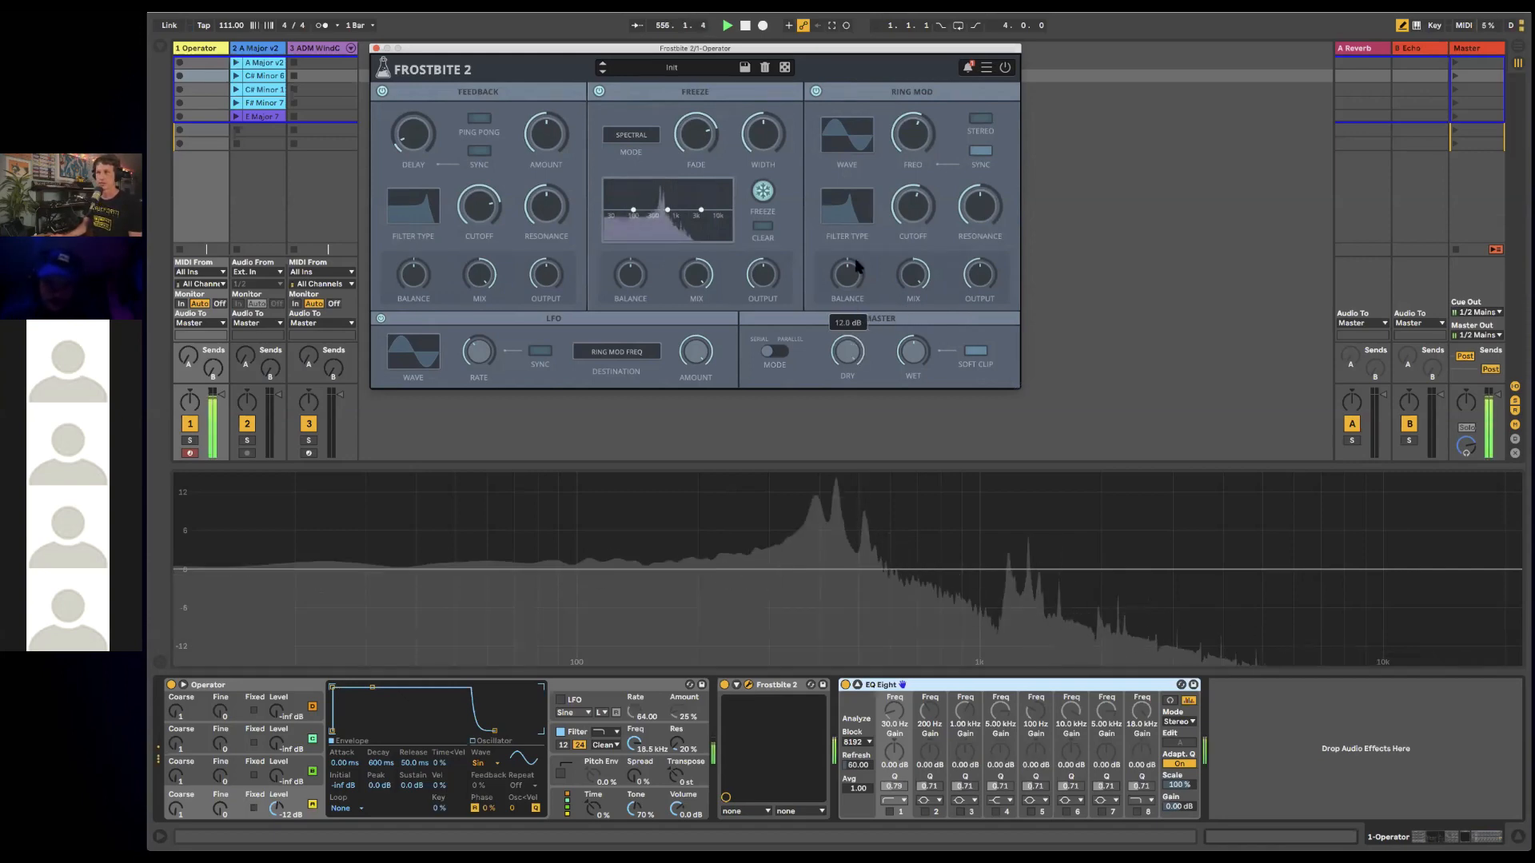
- Vary the master dry and wet levels while playing, finishing with the dry level lowered
drag(857, 266, 936, 782)
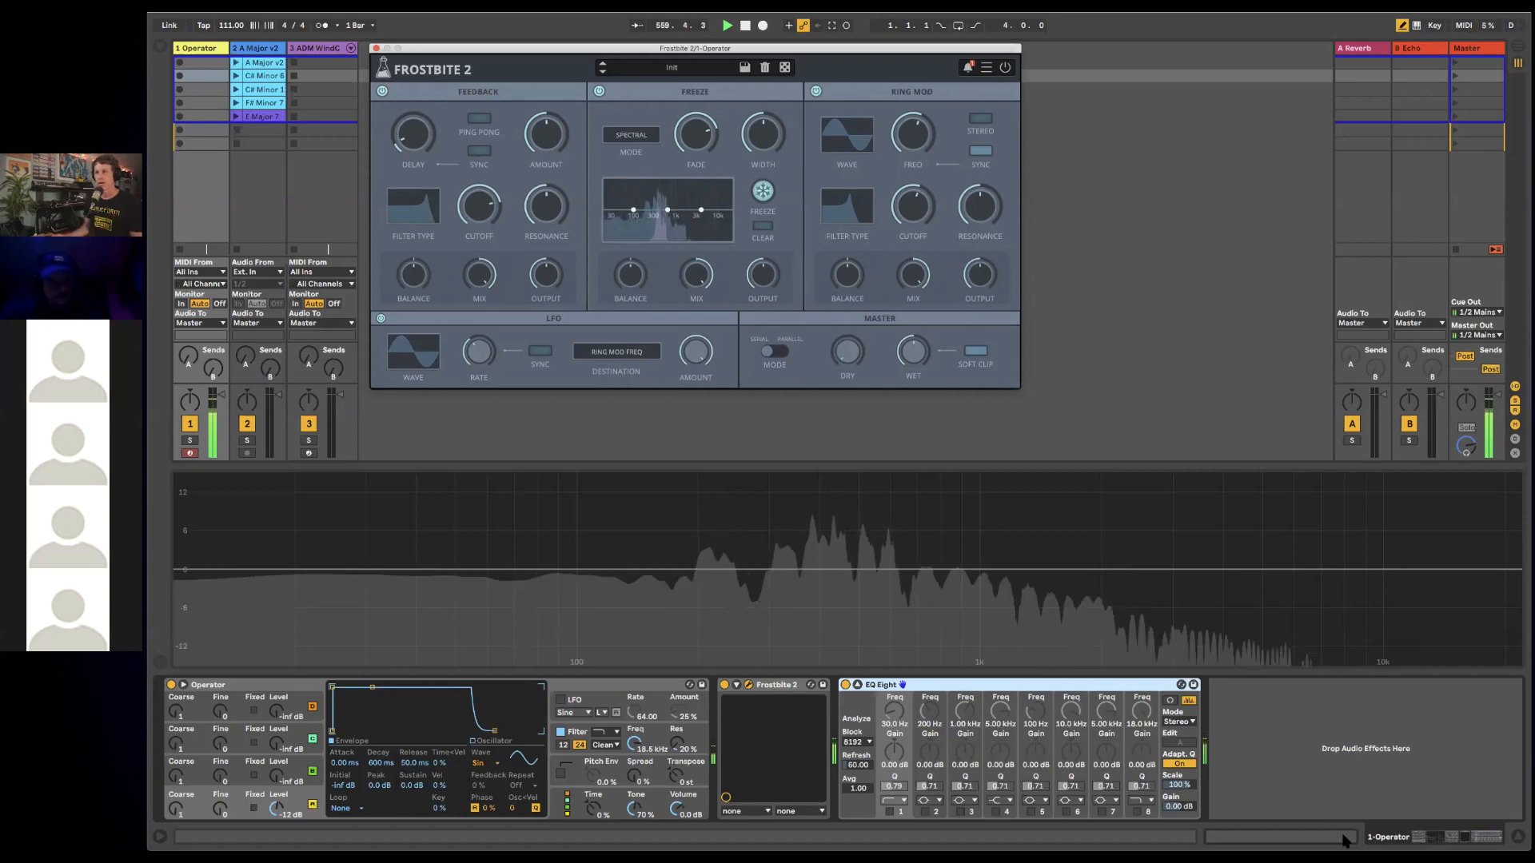
drag(913, 355, 845, 333)
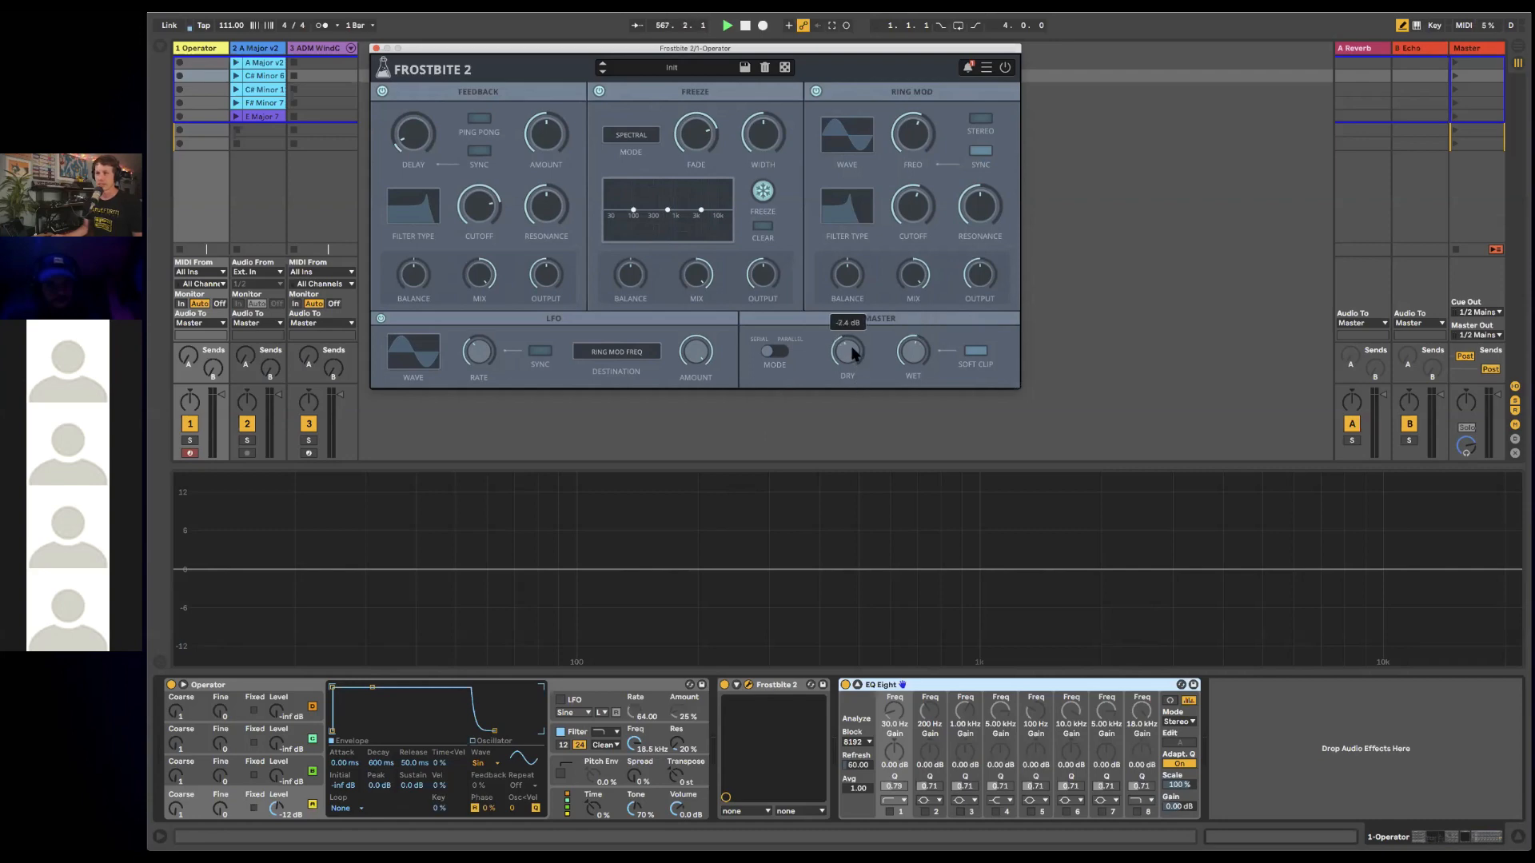
drag(911, 348, 910, 355)
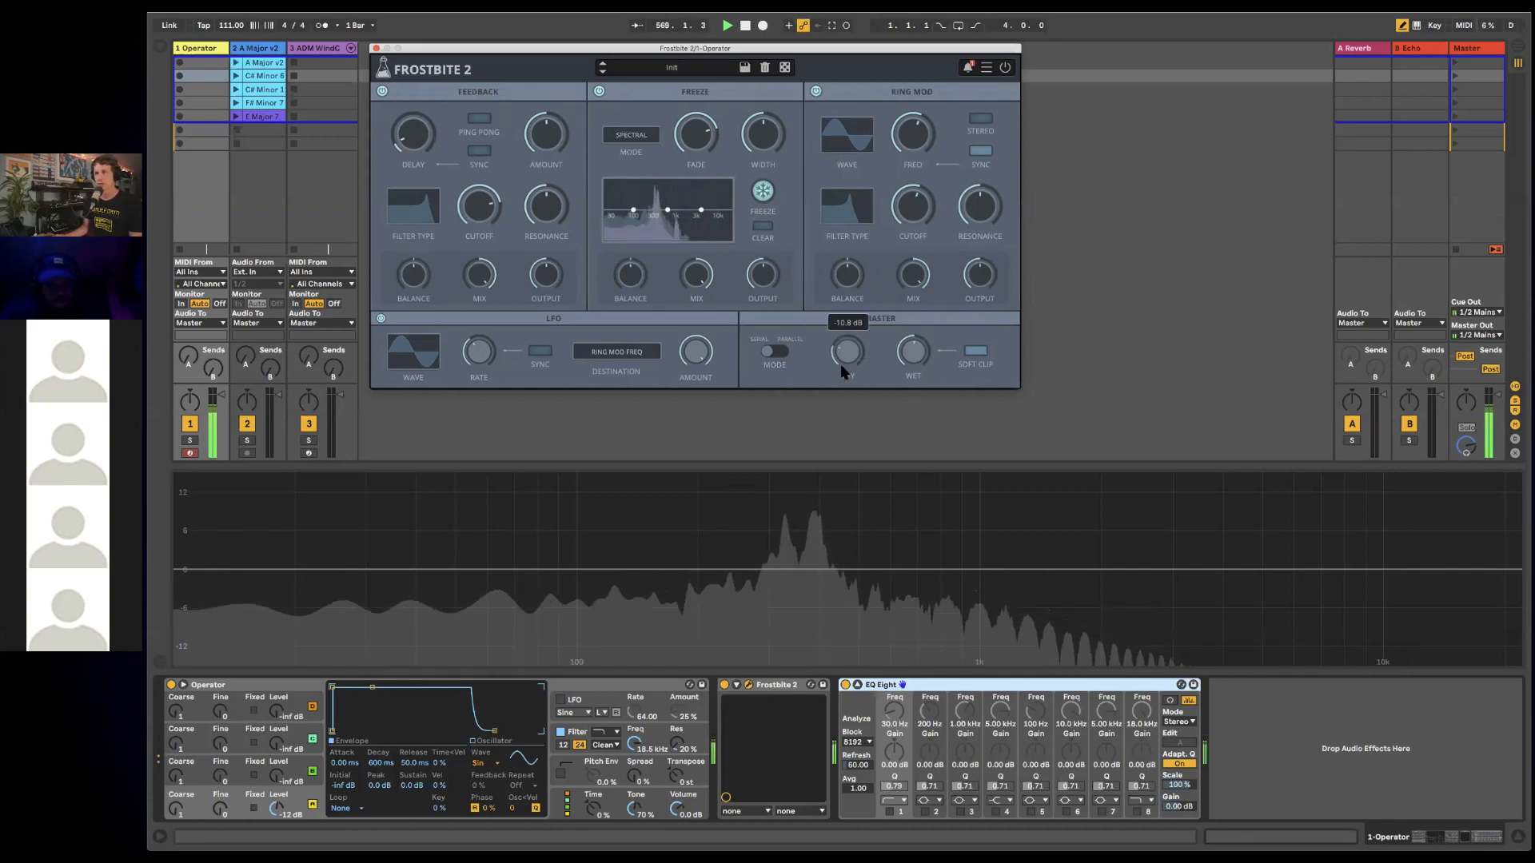
mouse_move(841, 367)
mouse_down()
mouse_move(851, 382)
mouse_move(845, 350)
mouse_move(841, 377)
mouse_up()
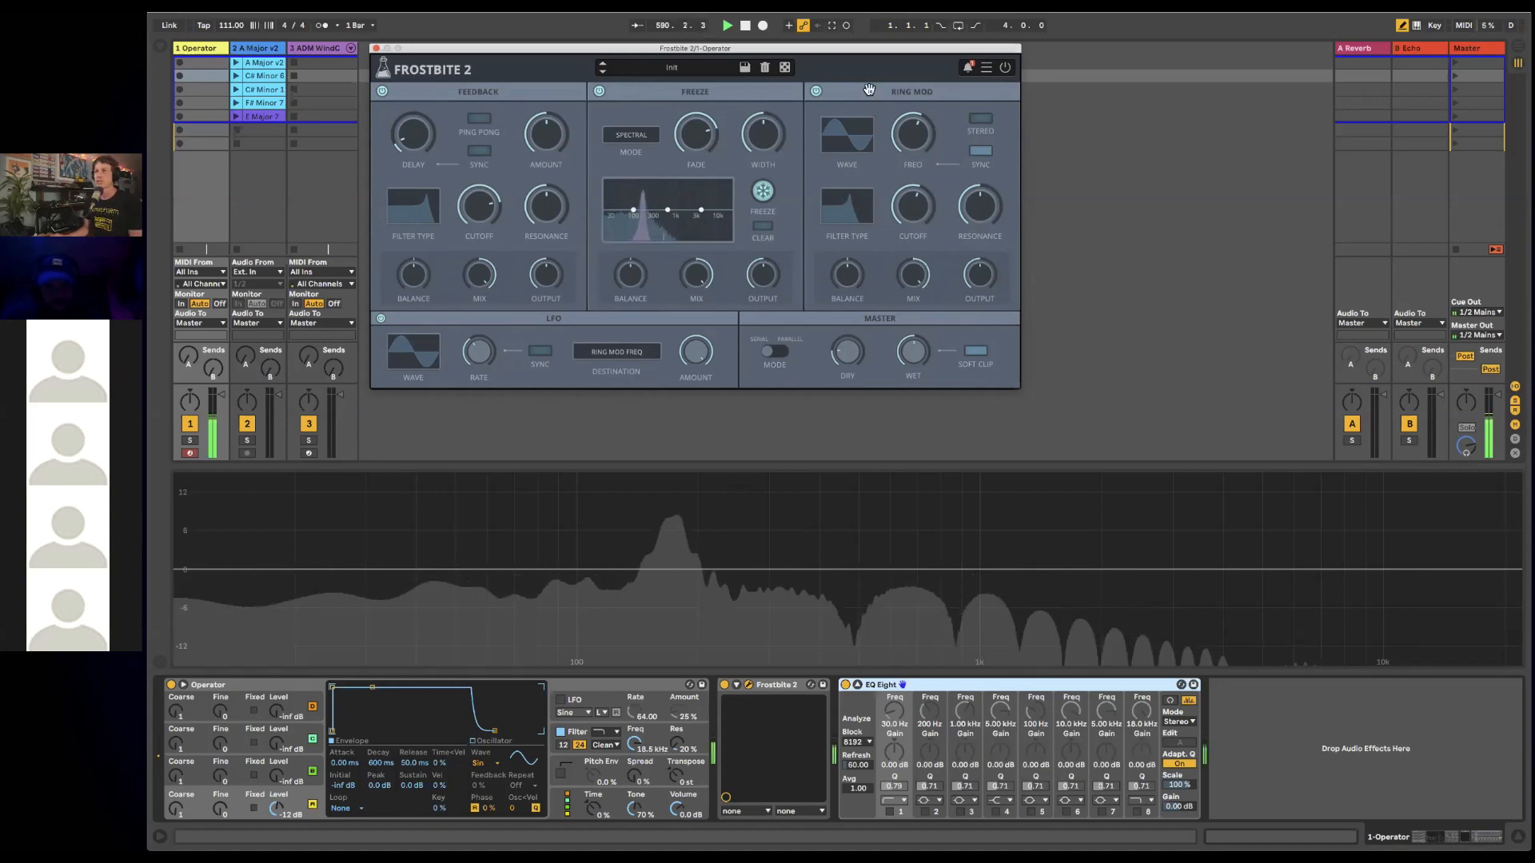
- Rearrange the modules so the chain runs Feedback, Ring Mod, Freeze, and switch the master mode to Parallel
drag(869, 89, 480, 92)
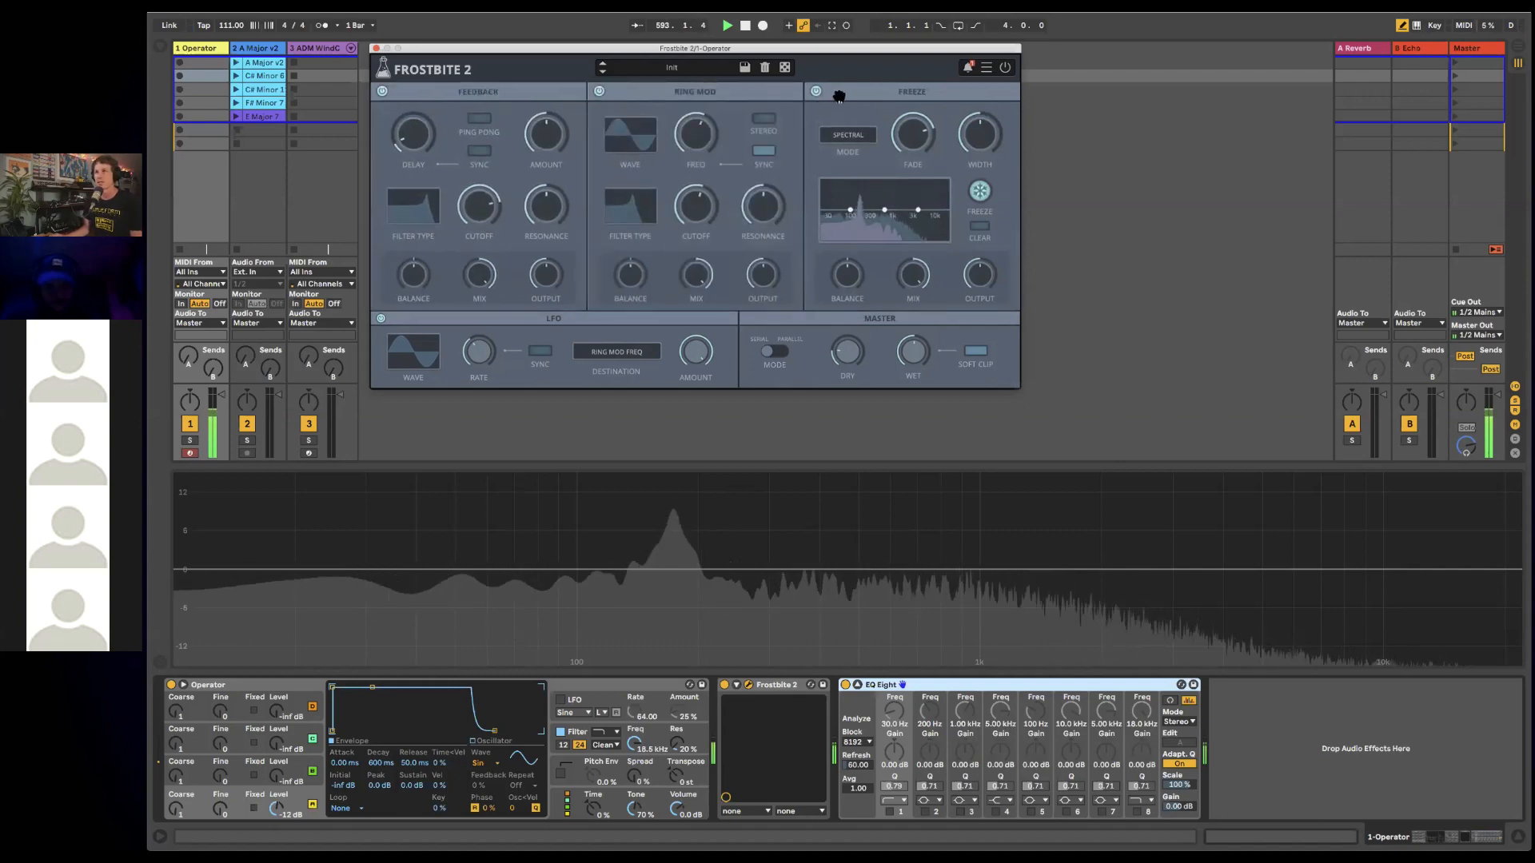
click(770, 353)
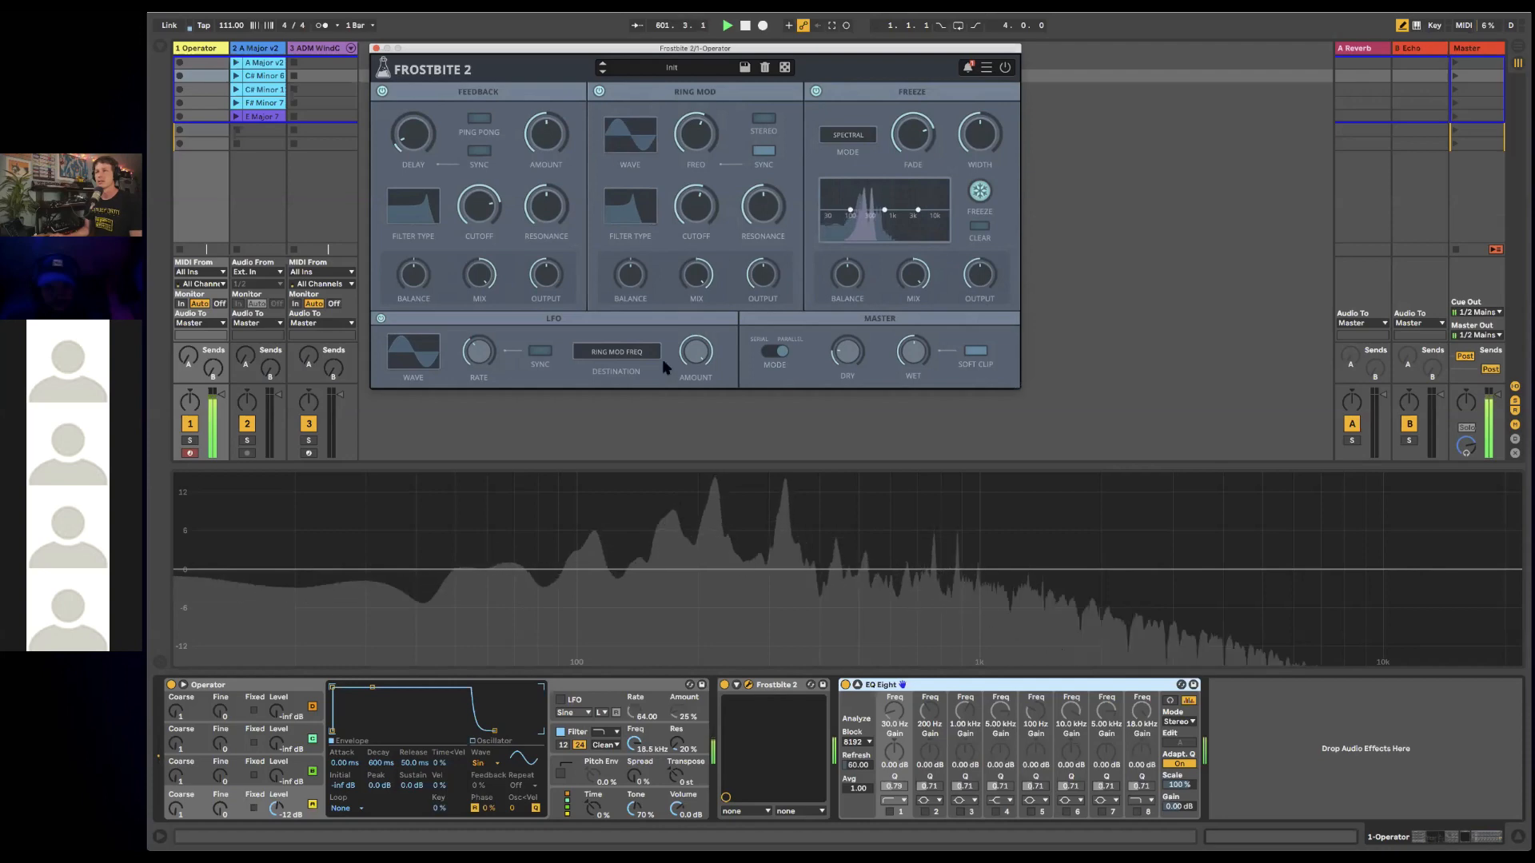
- Turn off Ring Mod and Freeze to isolate Feedback, and raise the Feedback delay slightly
click(599, 92)
click(815, 91)
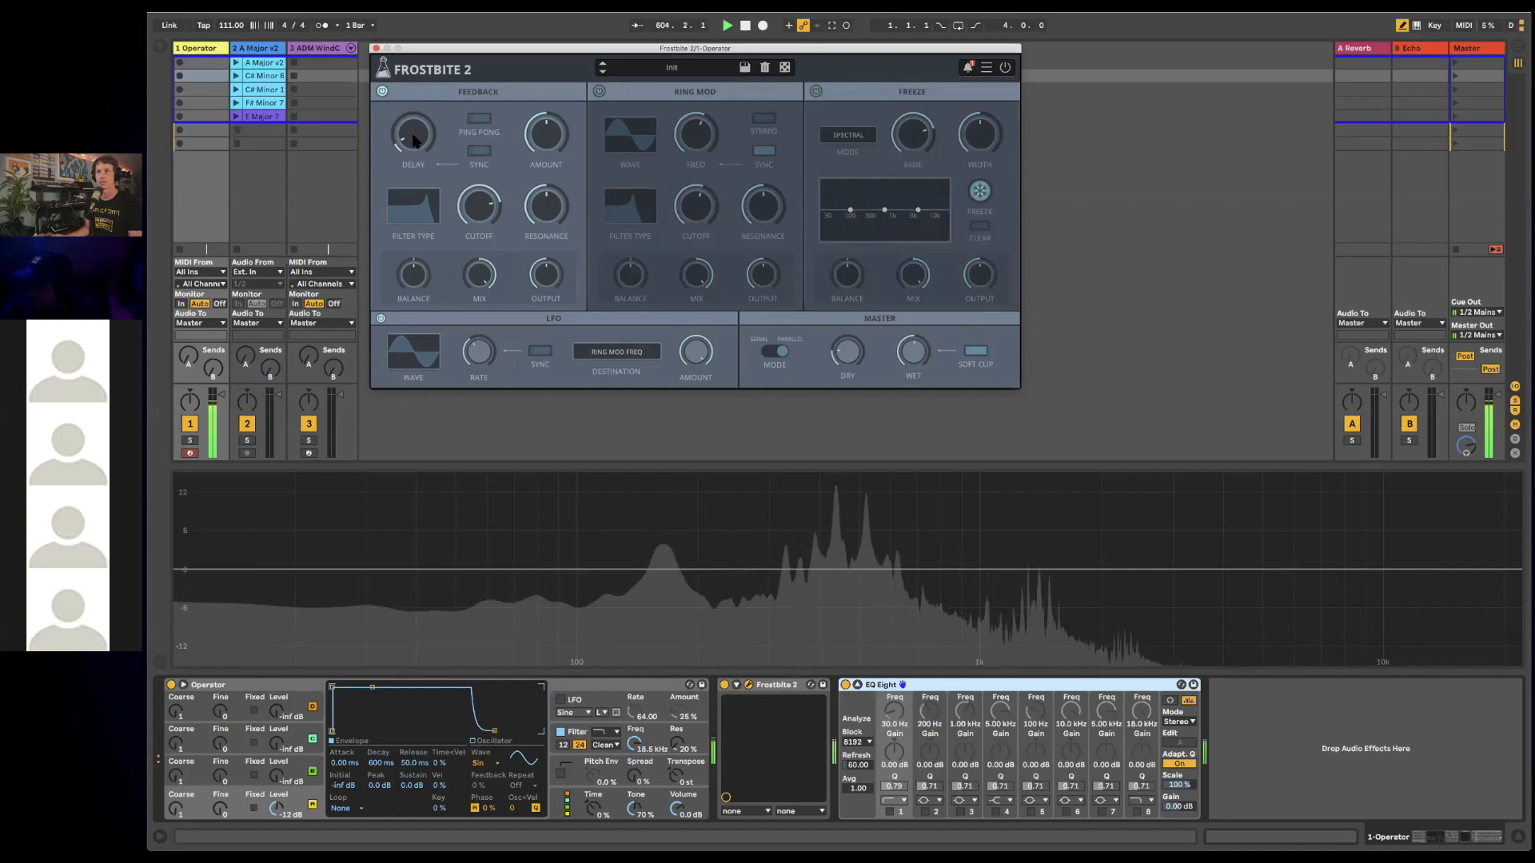
drag(404, 137, 403, 125)
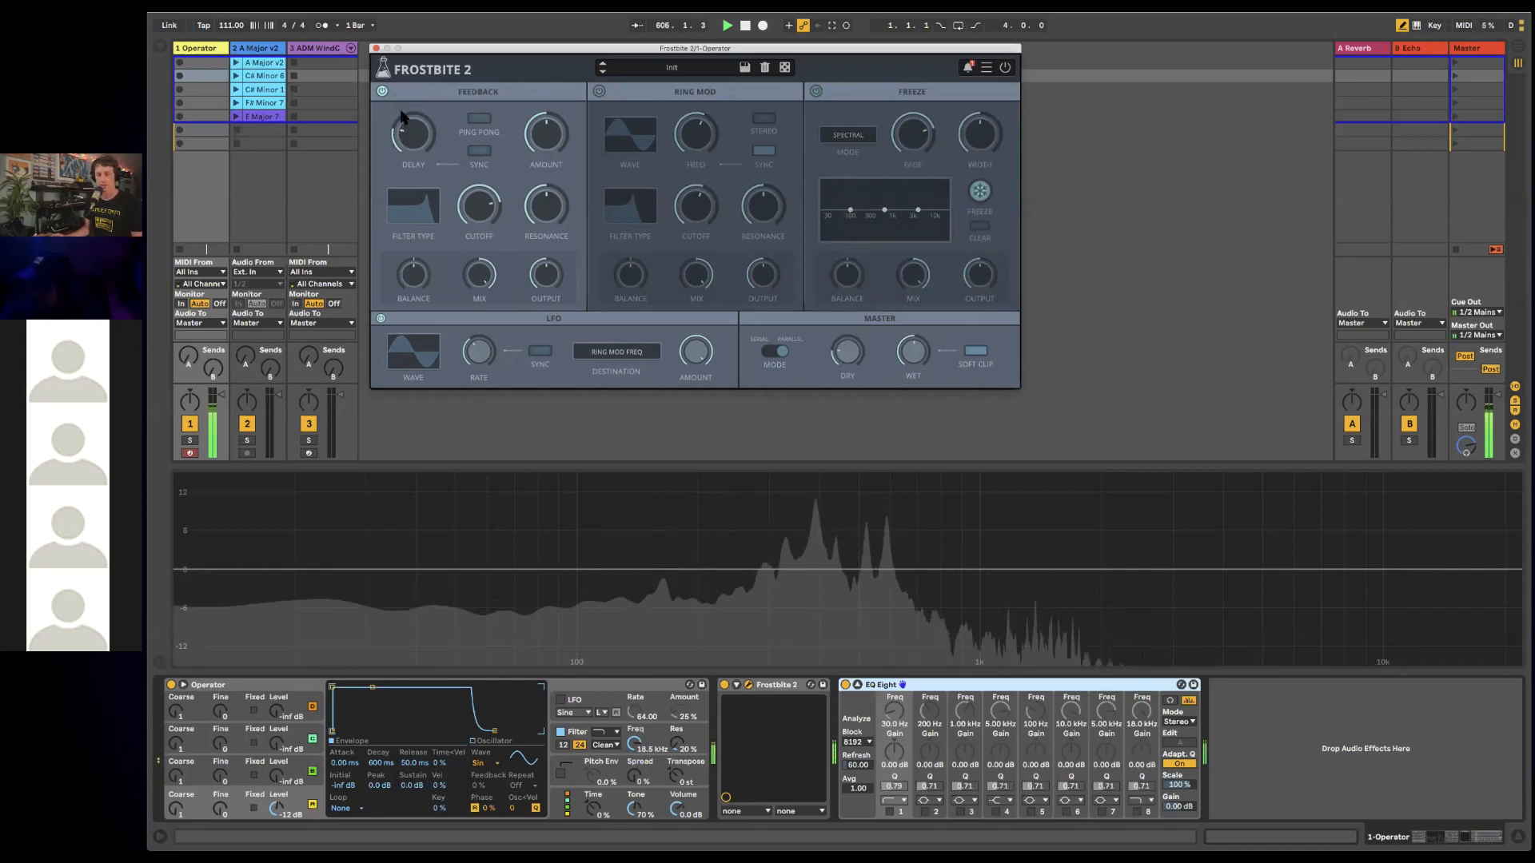
- Isolate the Ring Mod module and set its filter resonance to 54%
click(599, 93)
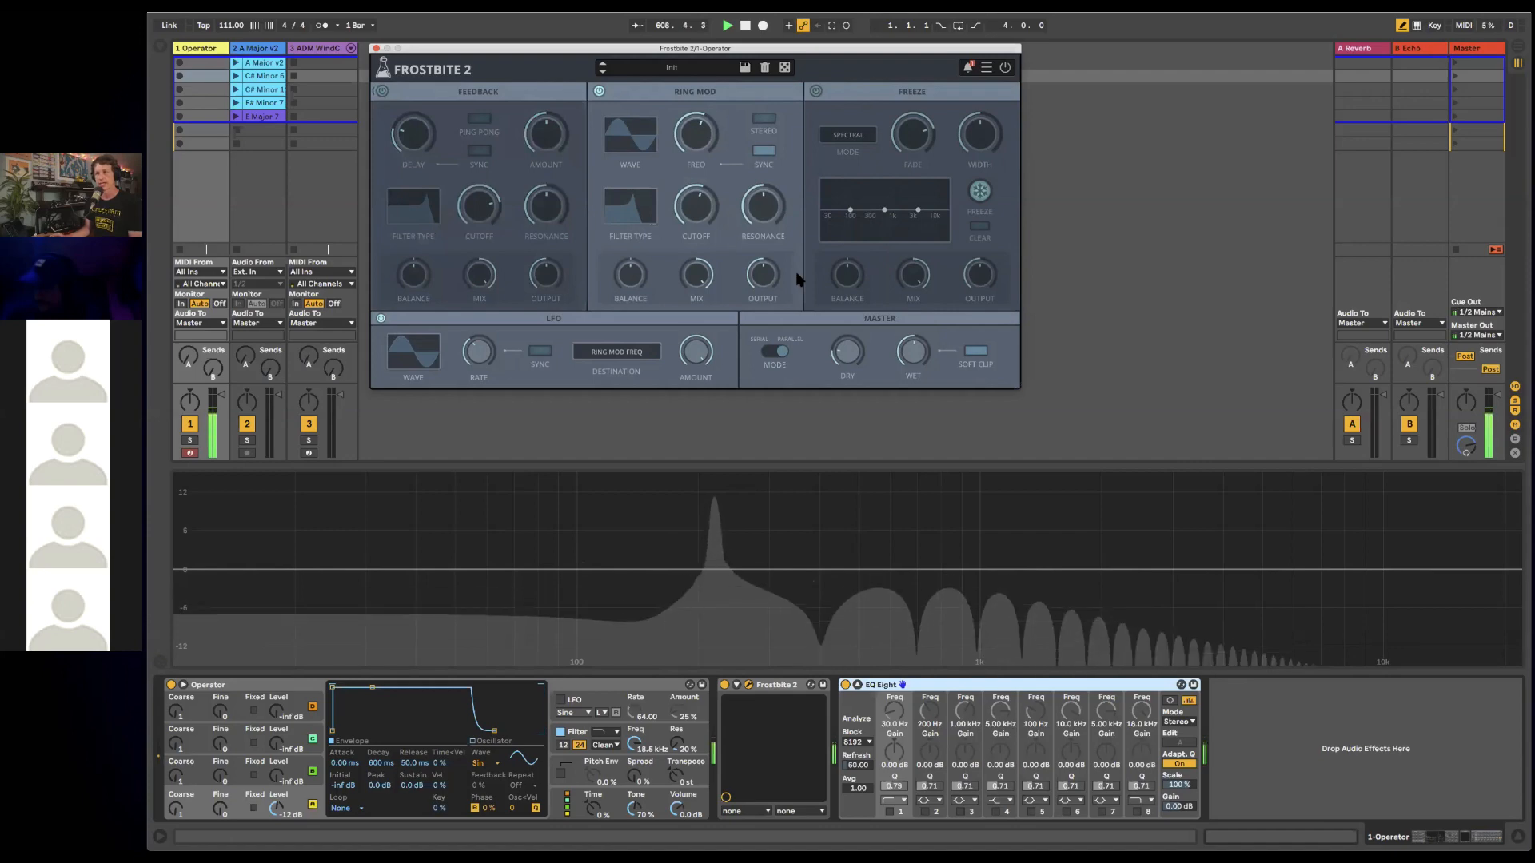
drag(767, 201, 765, 196)
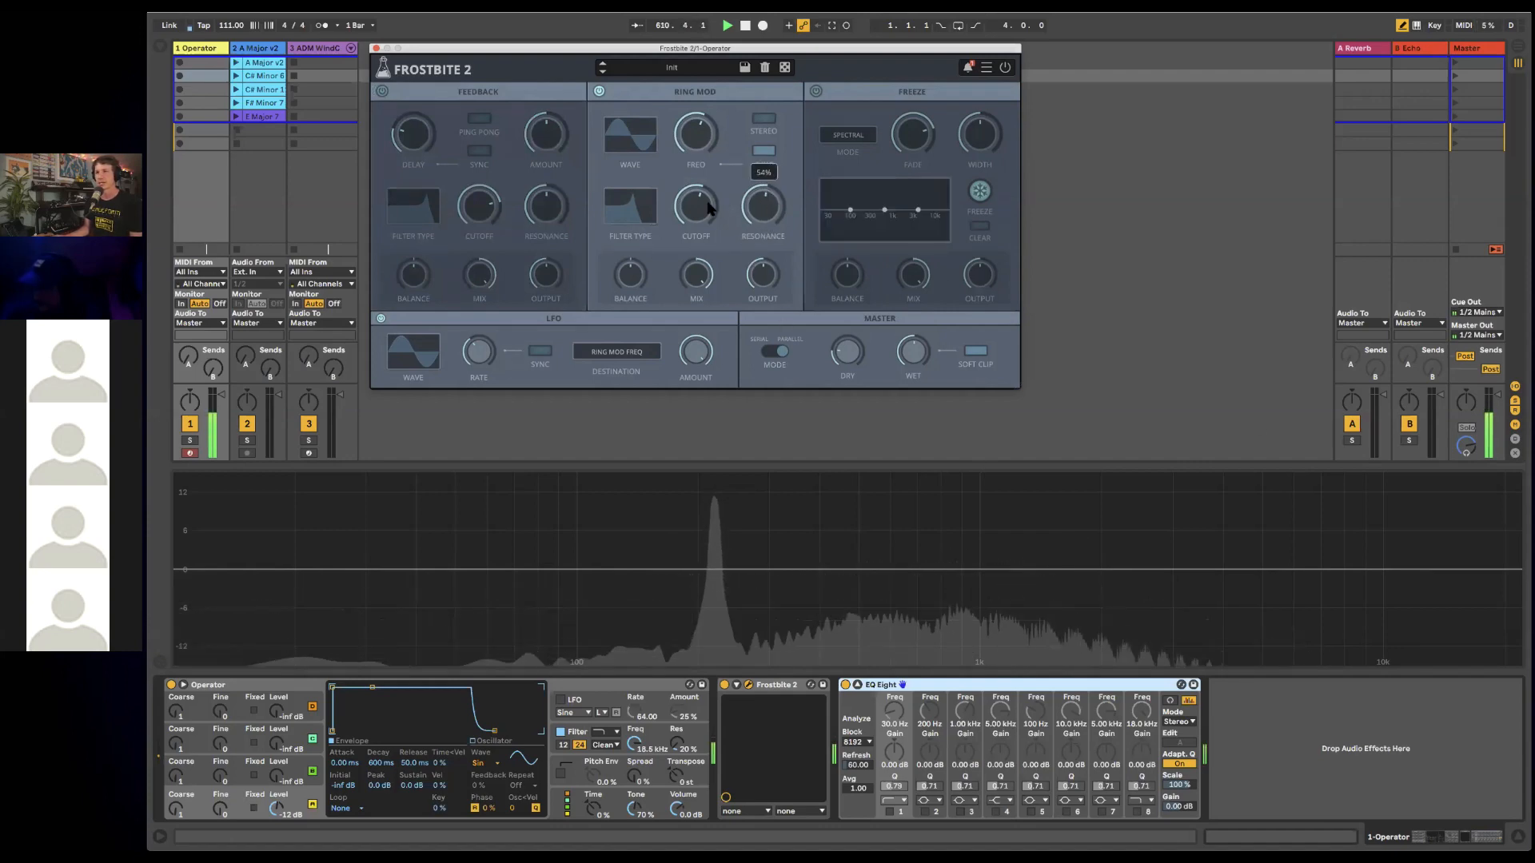
- Re-enable Feedback and Freeze to hear all modules together, finishing with only Freeze active
click(383, 93)
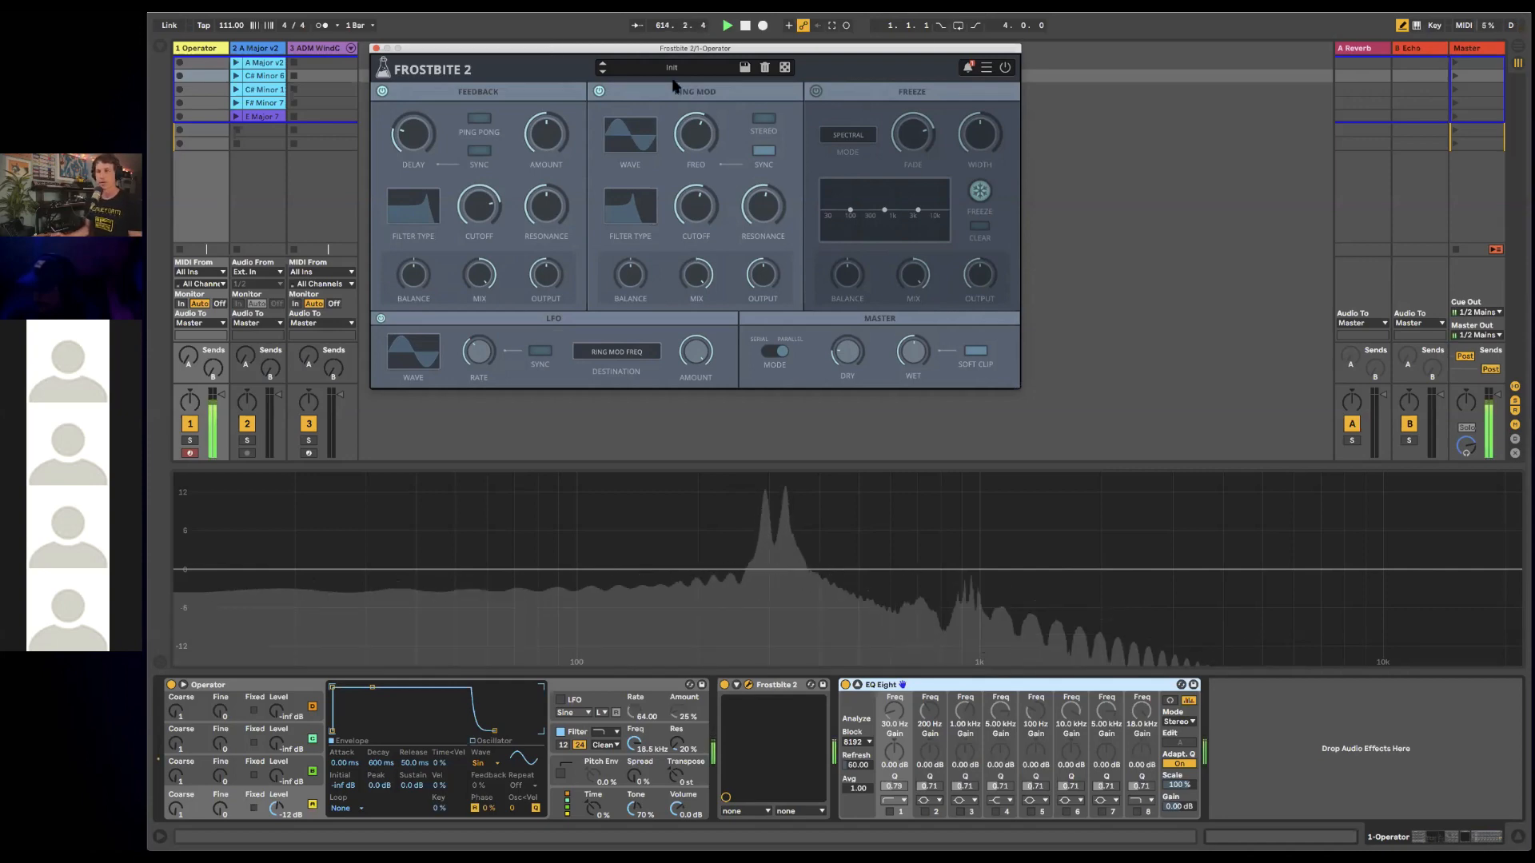
click(815, 90)
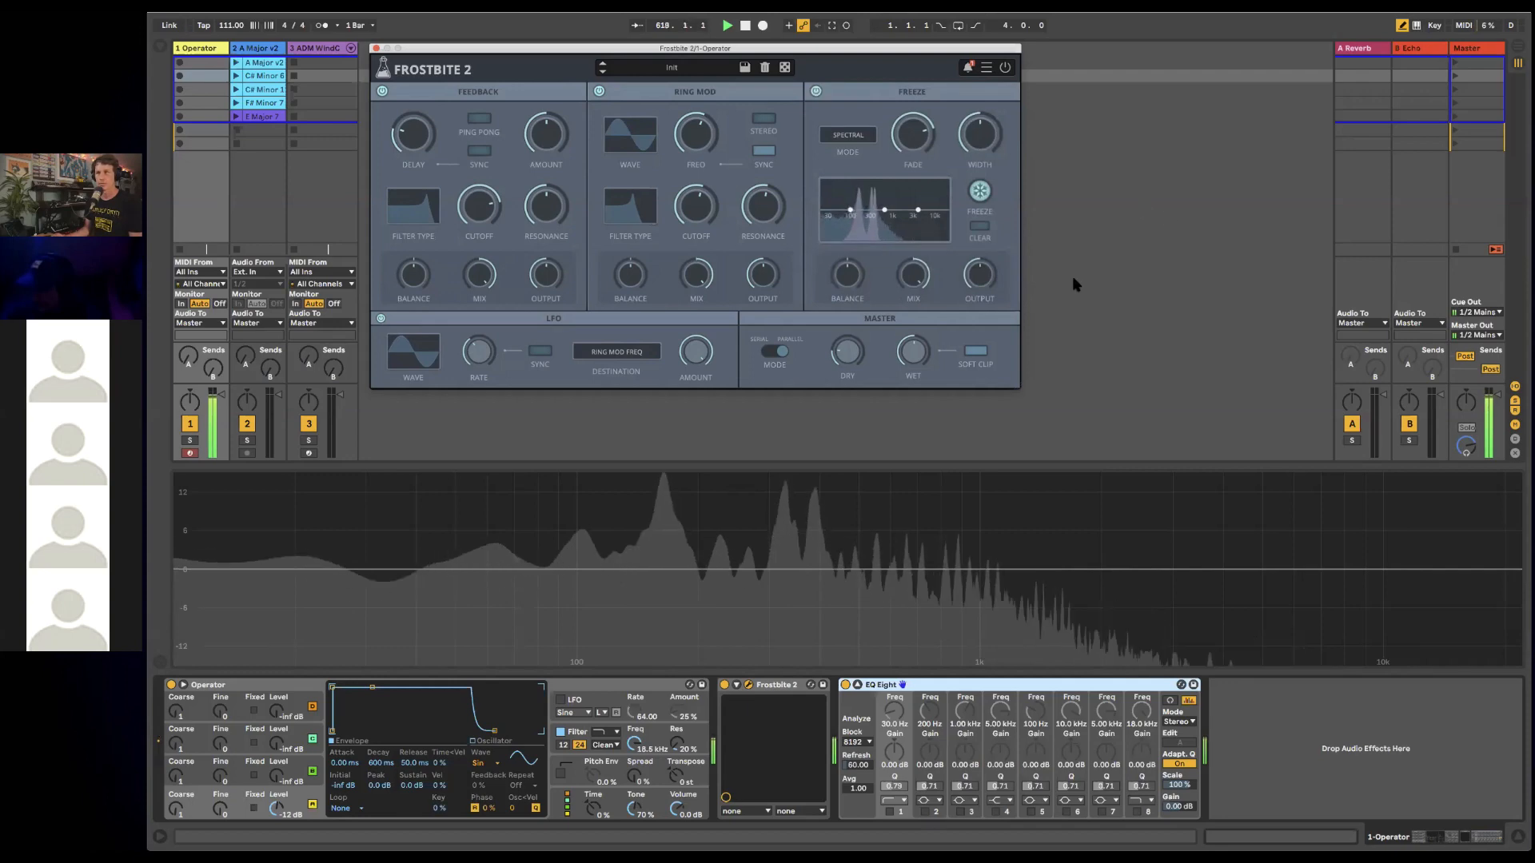
click(382, 91)
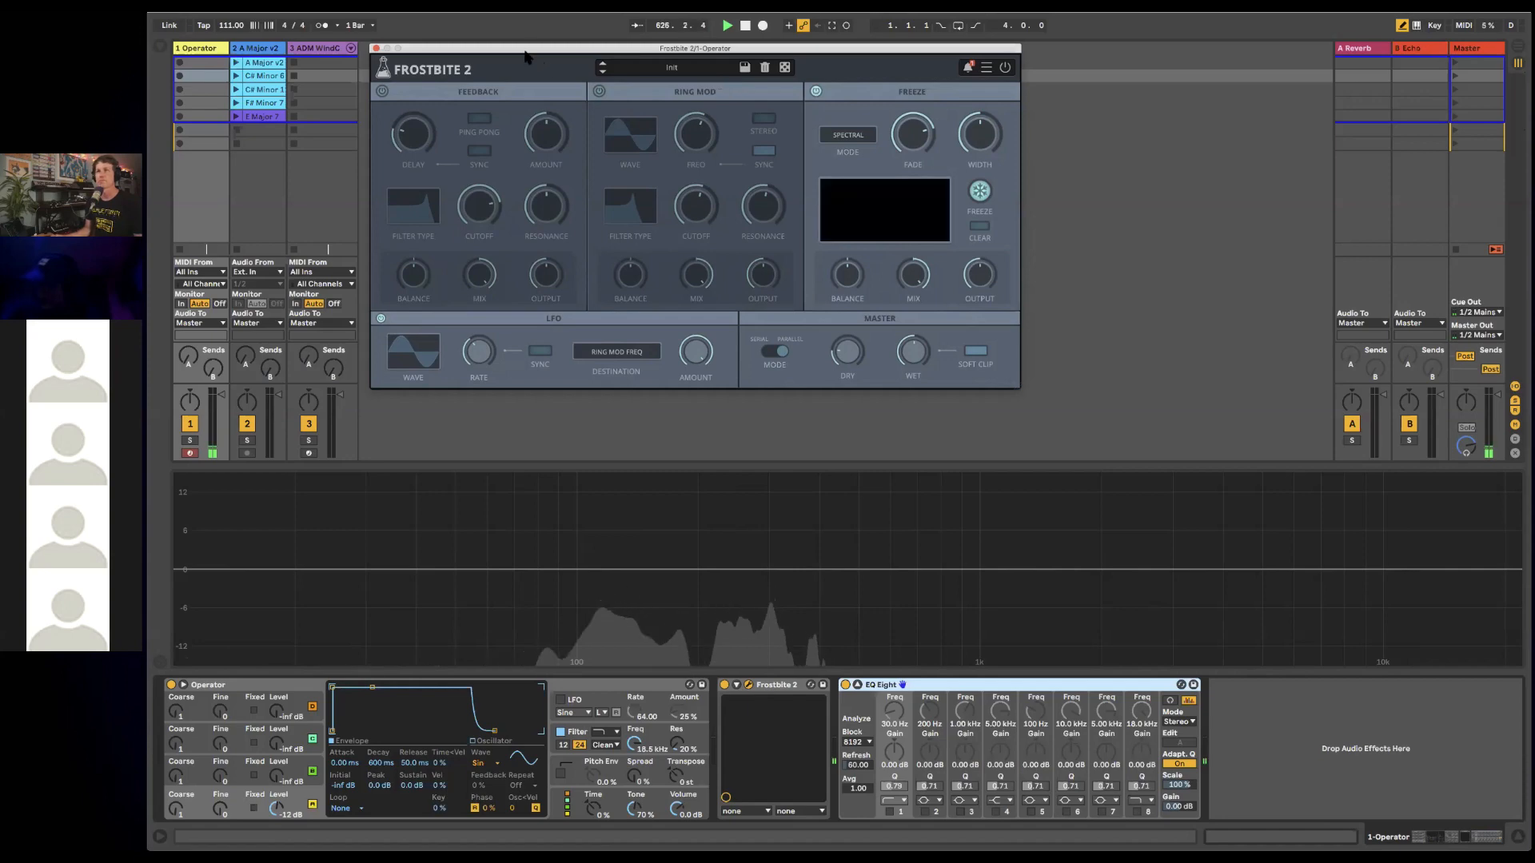
- Reopen the Frostbite 2 window and check the AudioThing links offered under the plug-in's logo
click(438, 72)
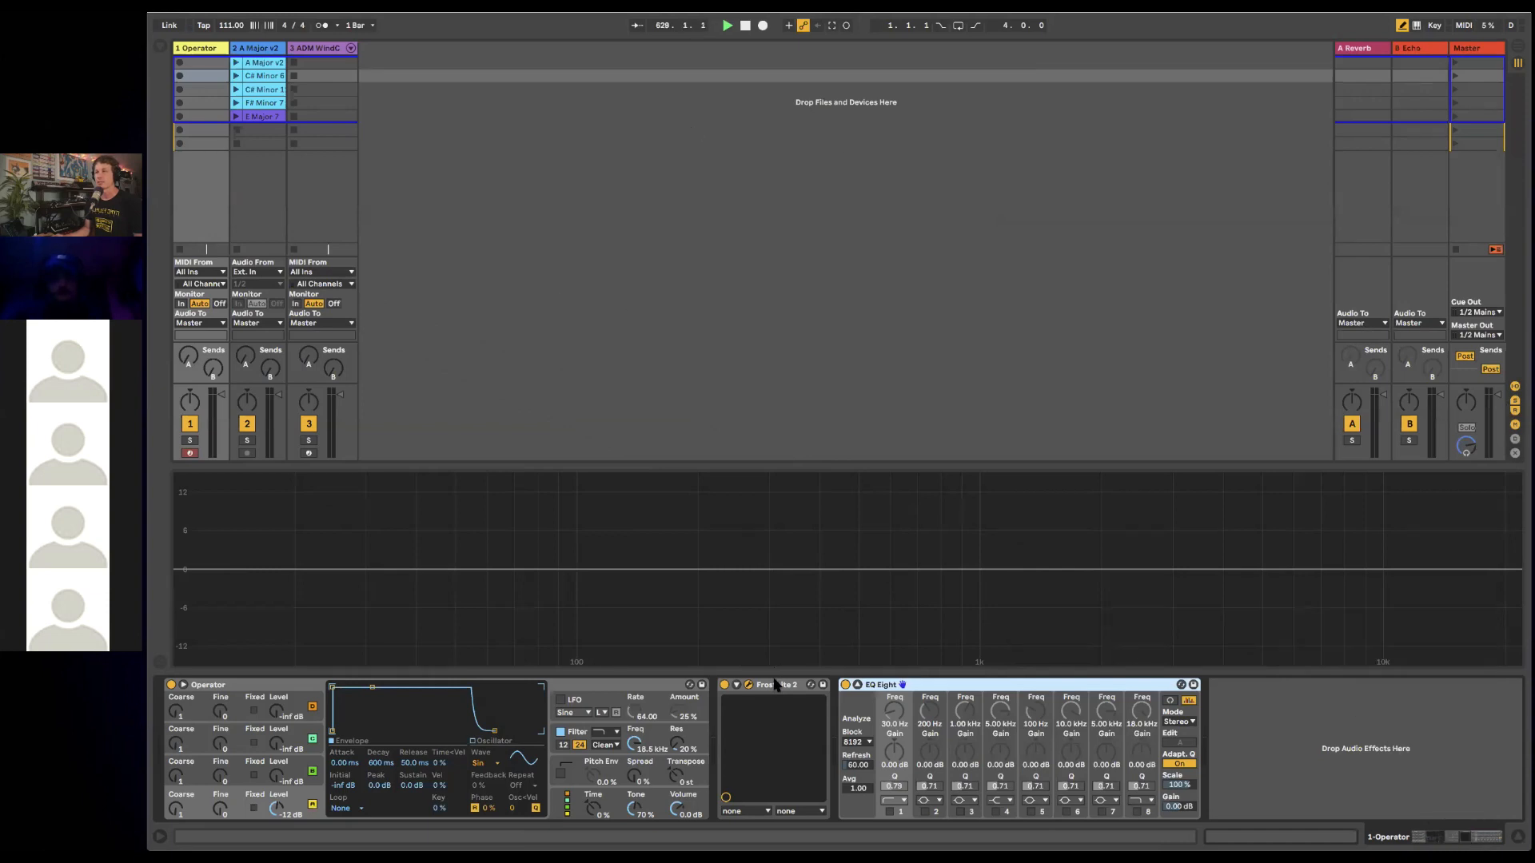
click(748, 684)
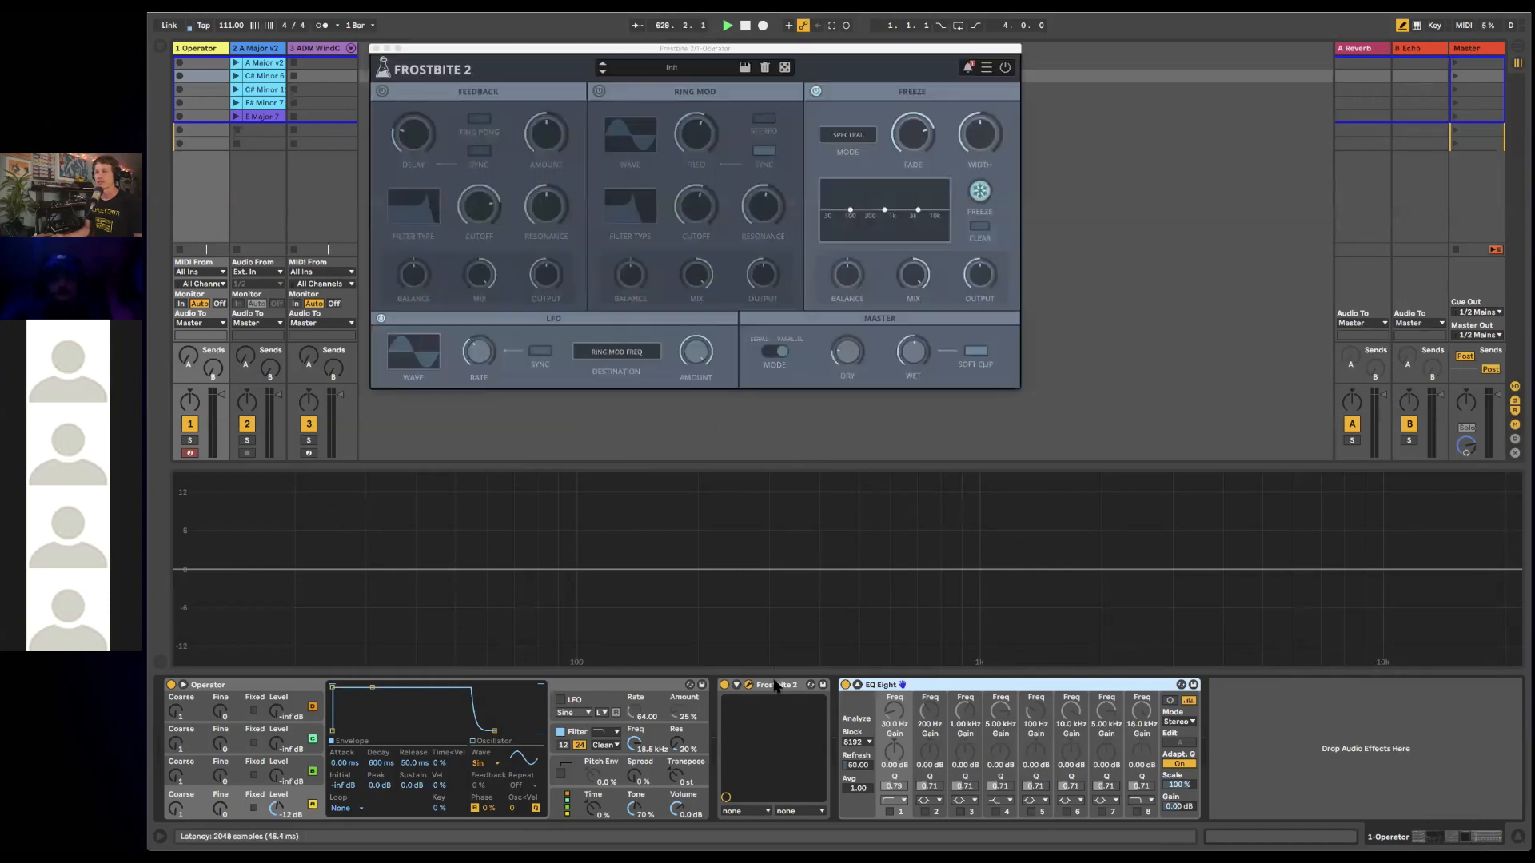
click(472, 68)
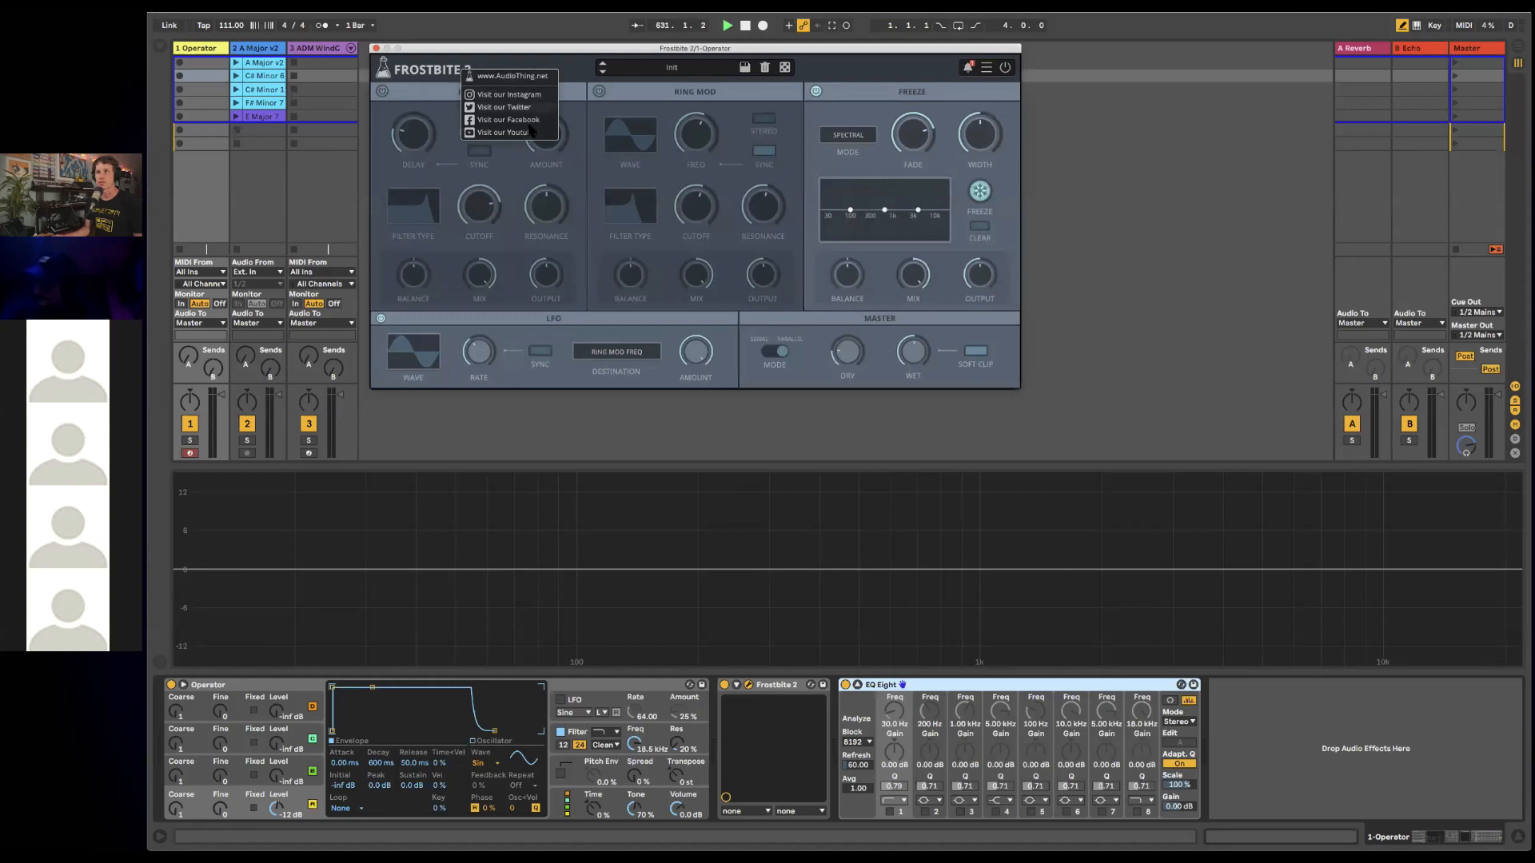
click(581, 56)
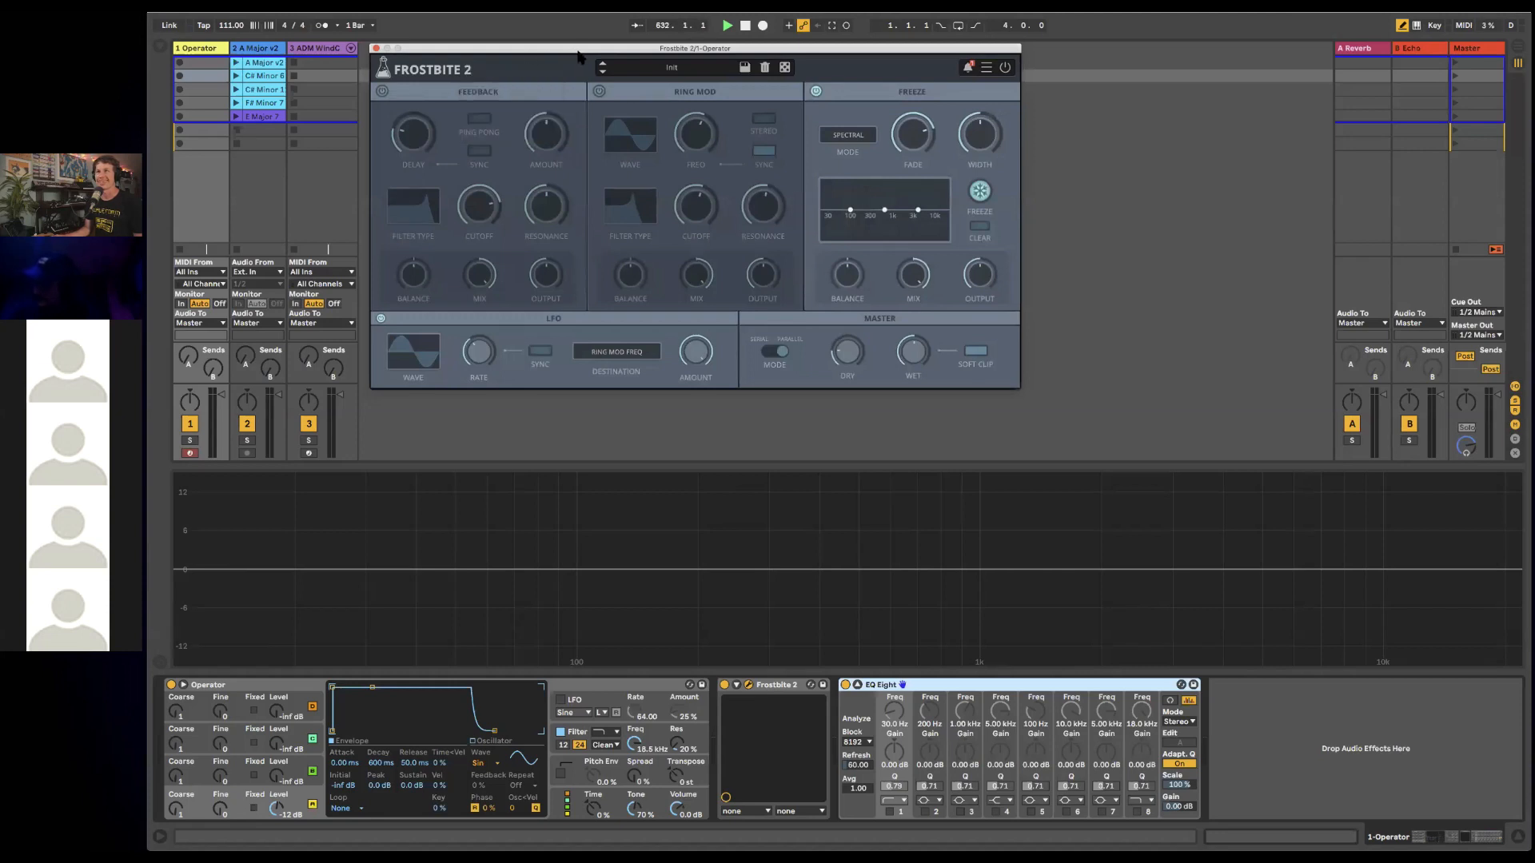
- Review Frostbite 2's Global Settings for moving modules, clearing freeze buffers and spectral freeze latency
drag(482, 92, 687, 88)
click(986, 69)
mouse_move(967, 75)
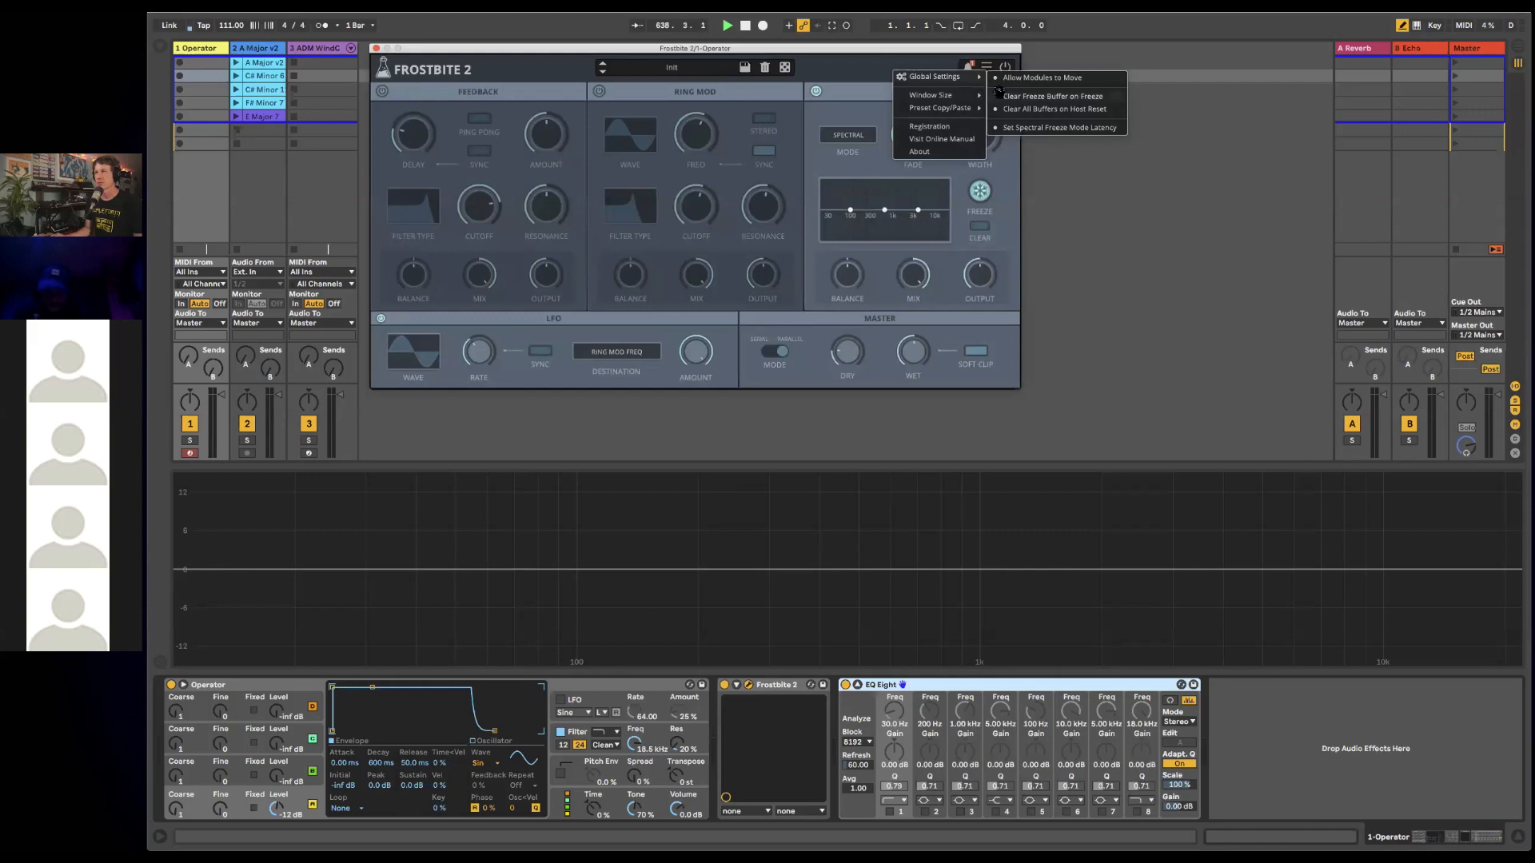
click(847, 71)
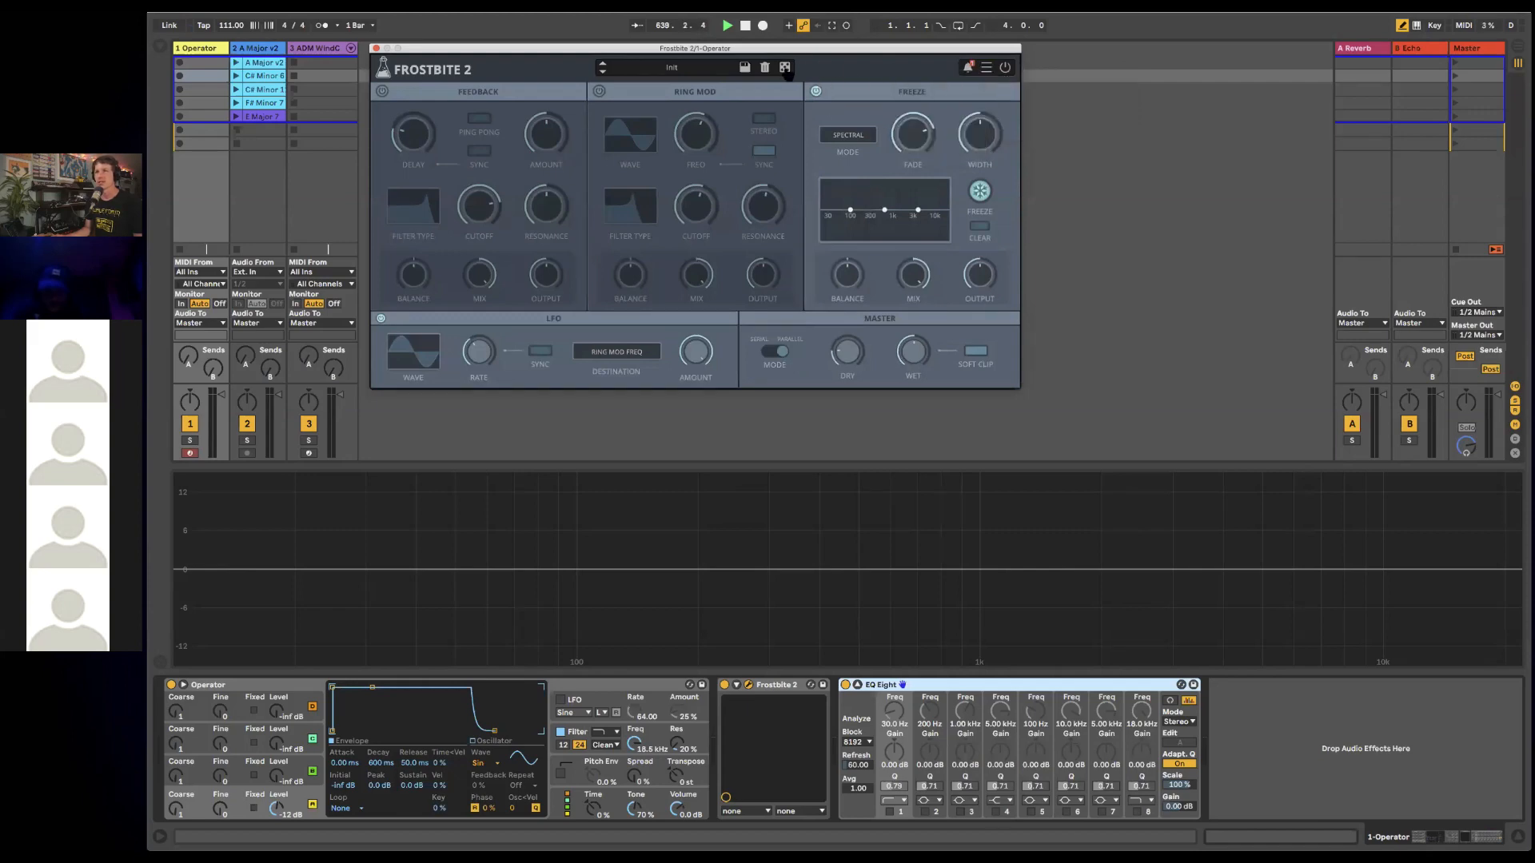
- Randomize the Frostbite 2 settings and switch the master mode from Parallel to Serial
click(785, 68)
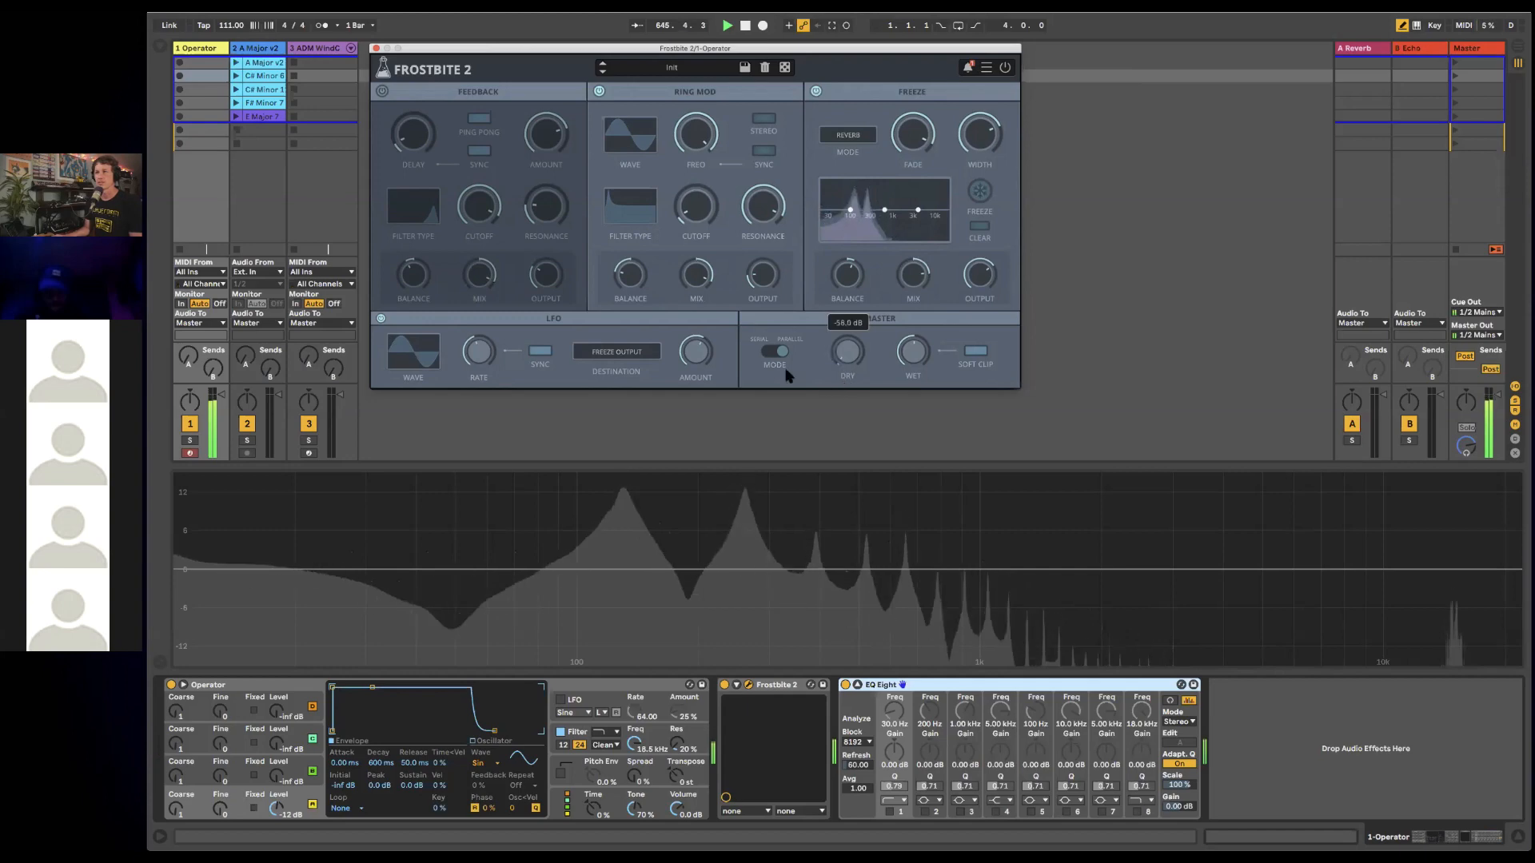
click(772, 349)
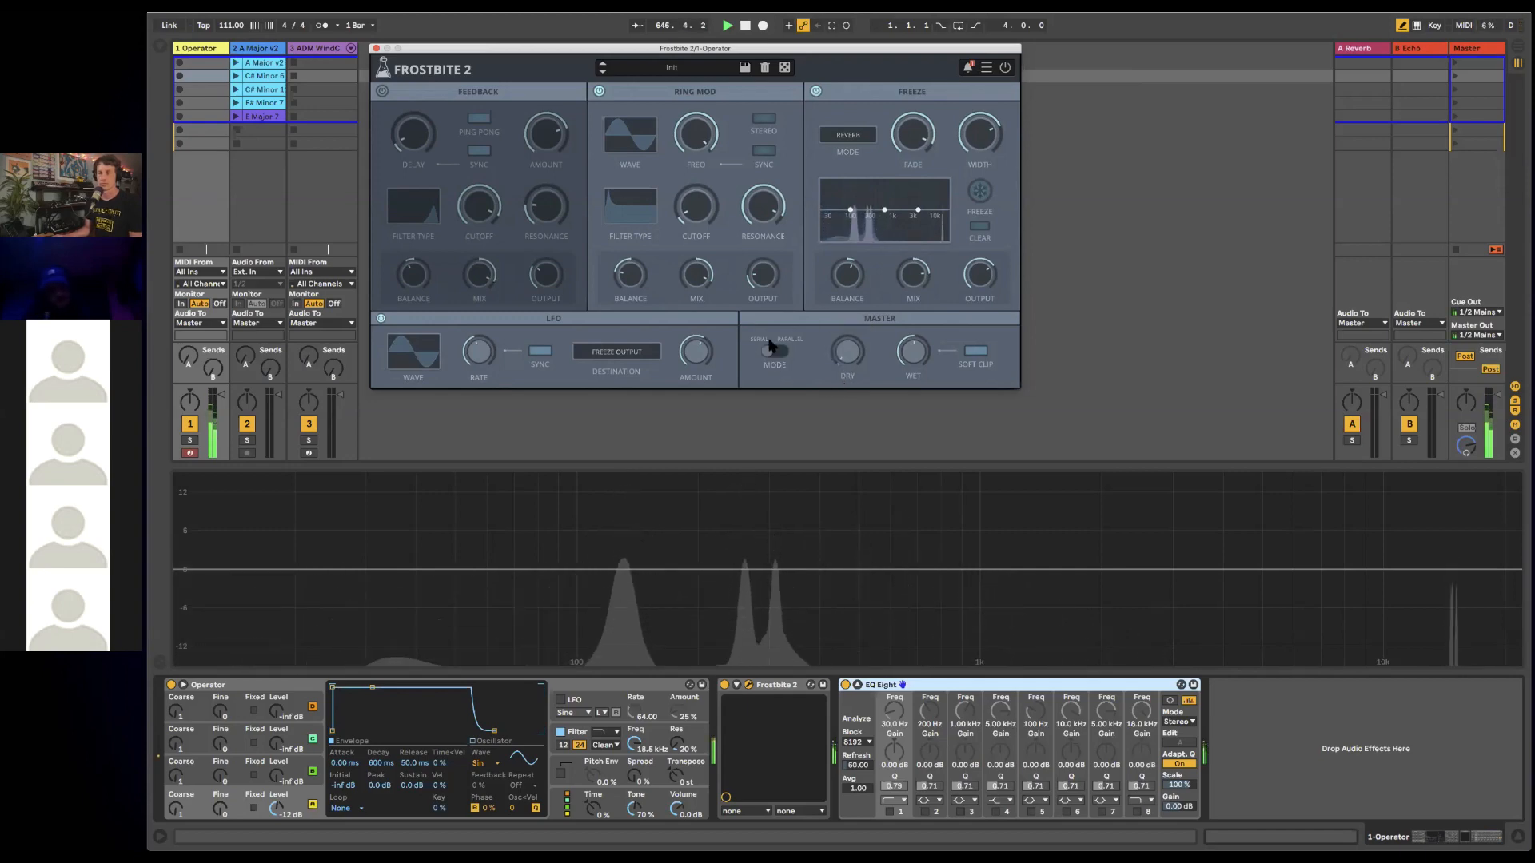
- Randomize the settings again, enable all three modules, and raise the Freeze mix and master dry level
click(786, 69)
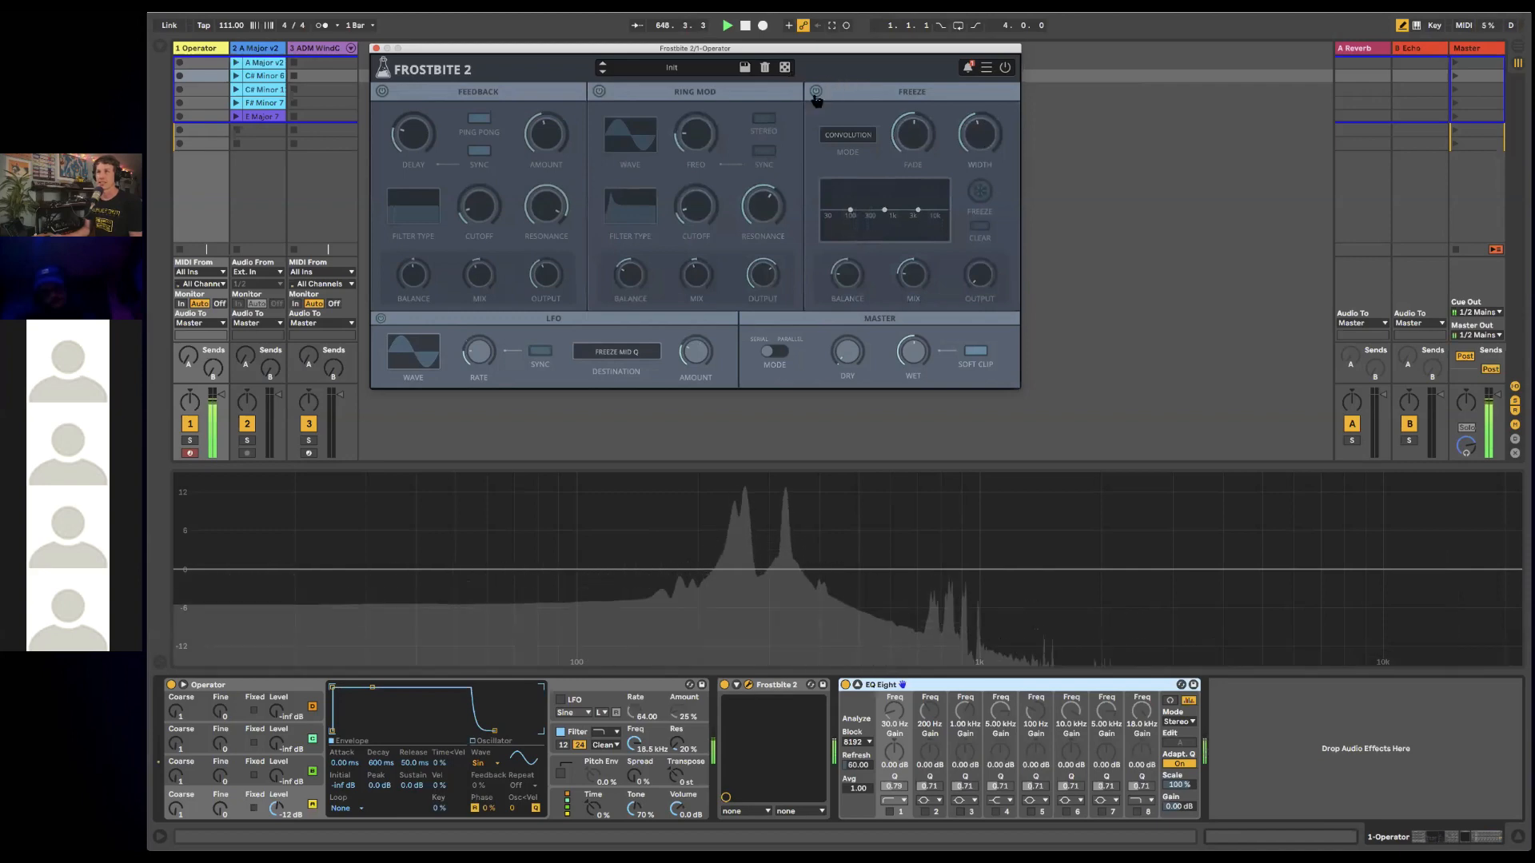
click(815, 91)
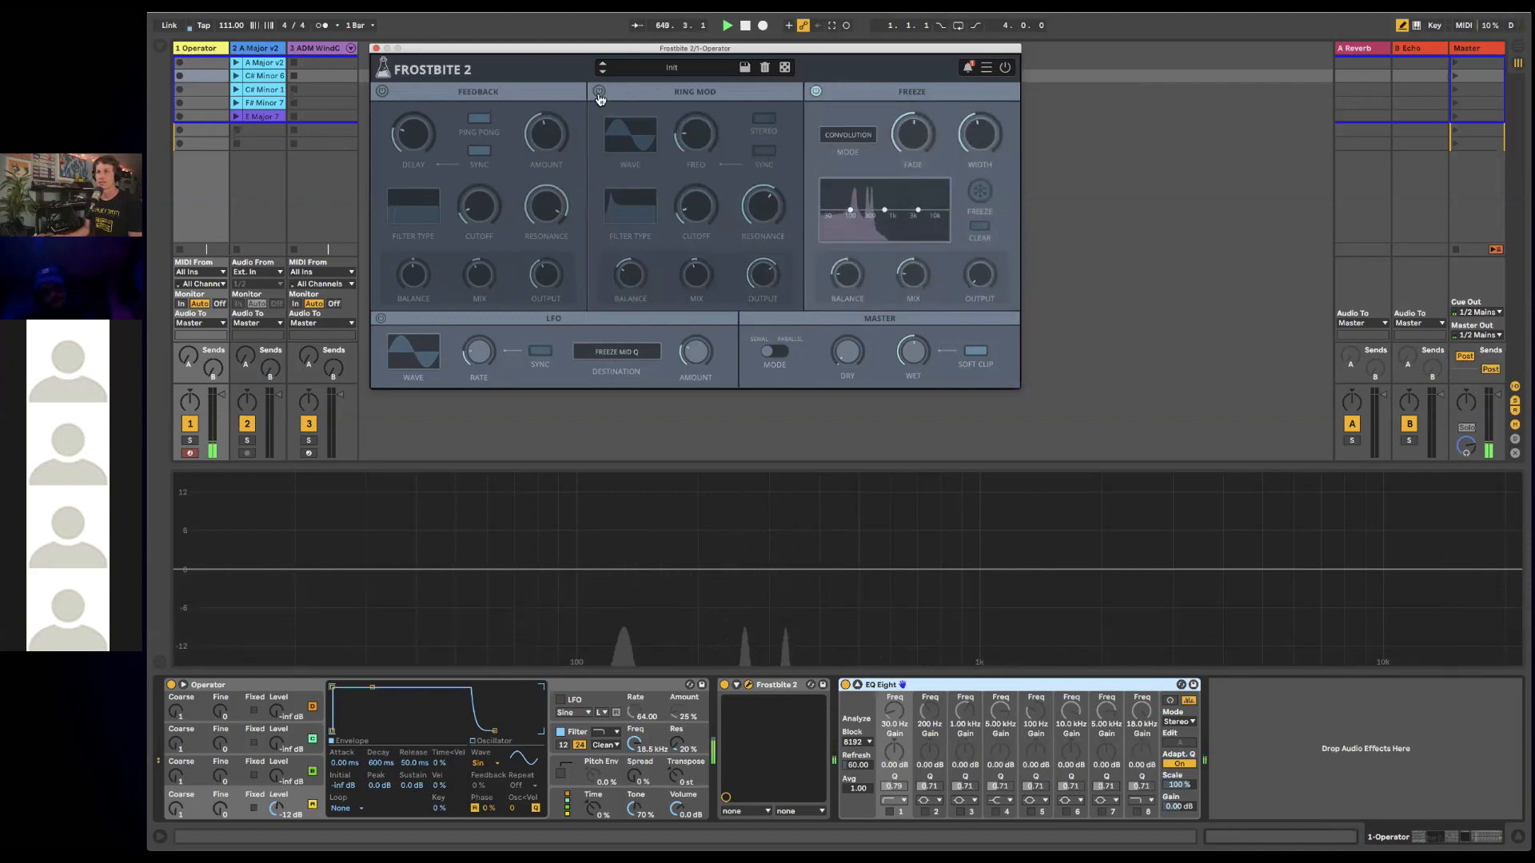
click(601, 90)
click(382, 91)
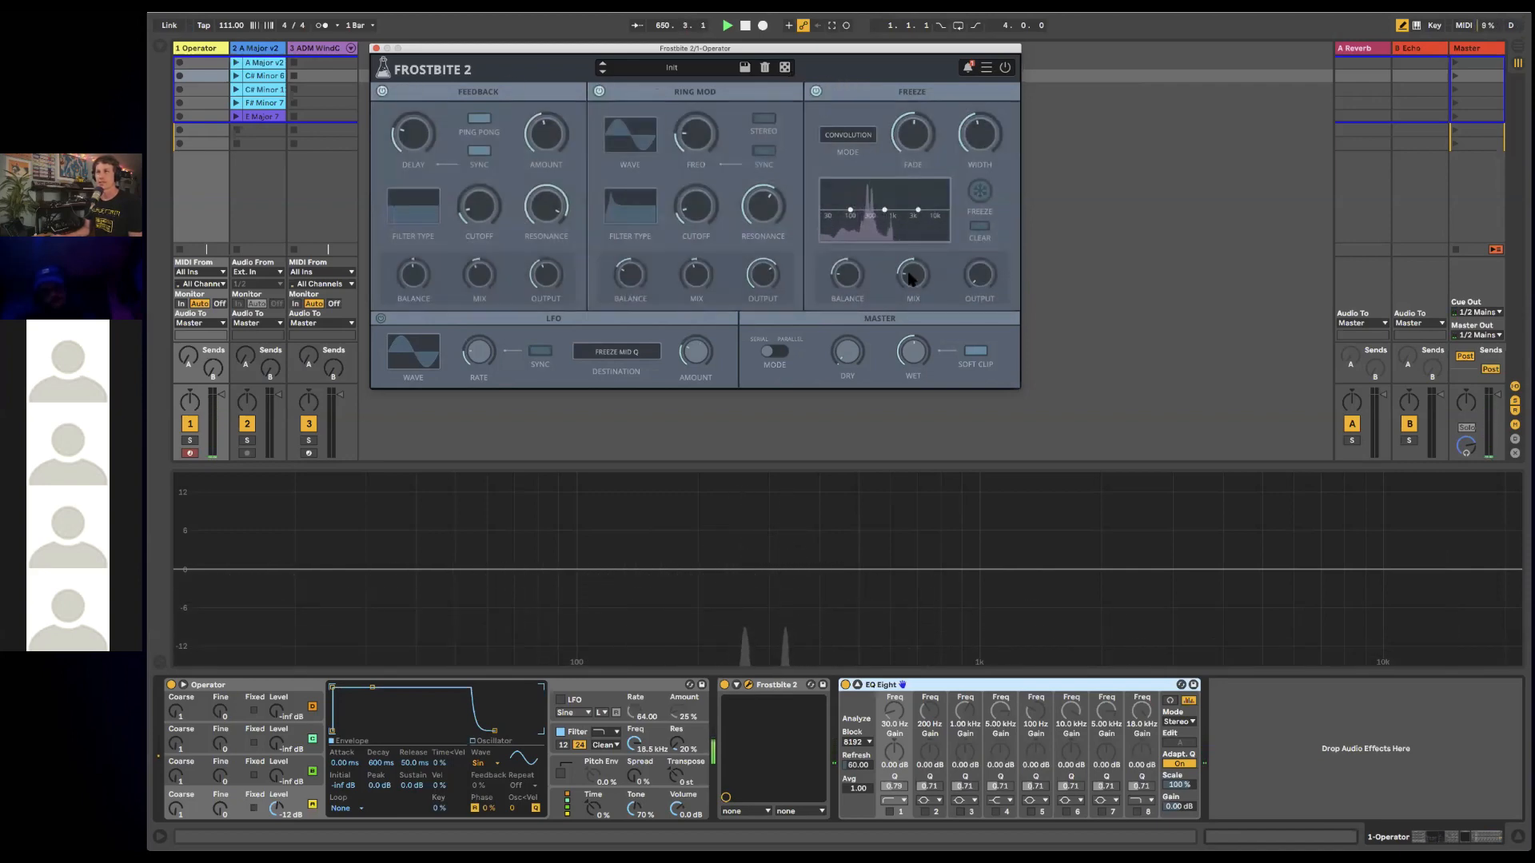
drag(910, 277, 910, 232)
drag(848, 349, 844, 312)
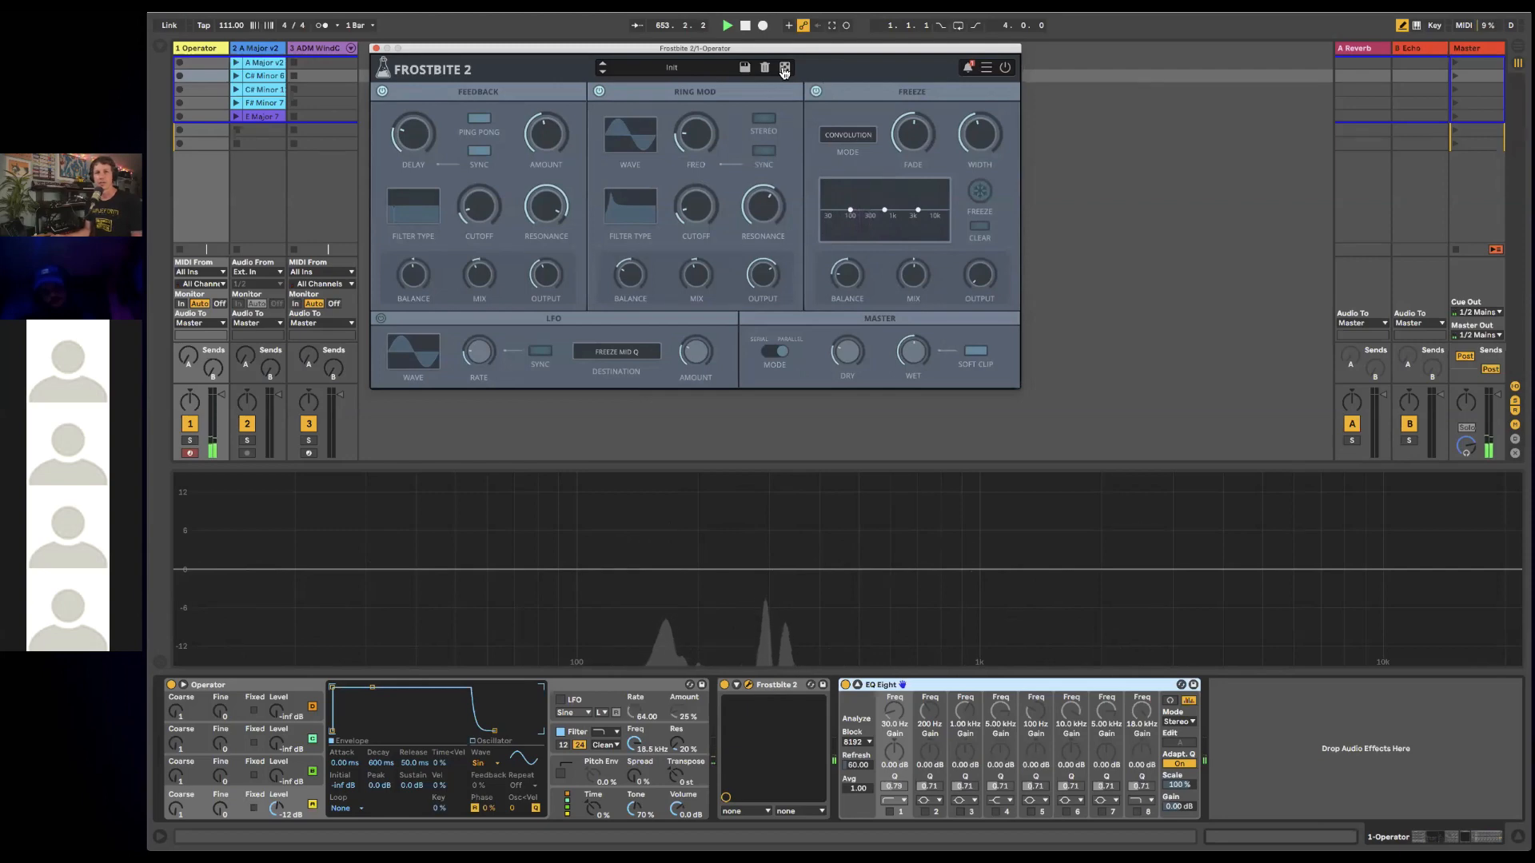
- Audition five more randomized Frostbite 2 settings with the Operator sound
click(784, 69)
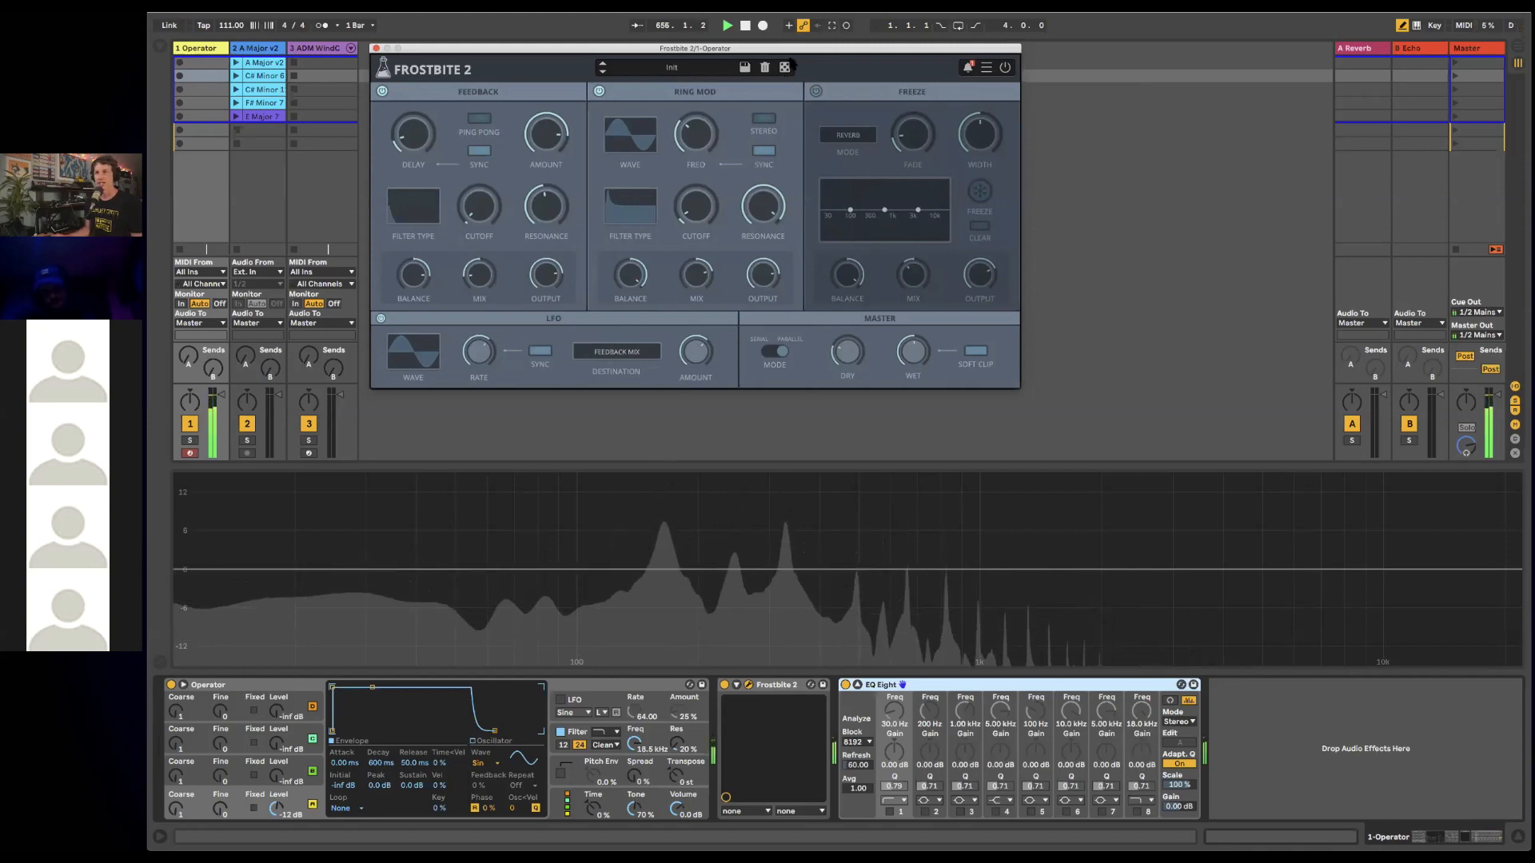
click(786, 71)
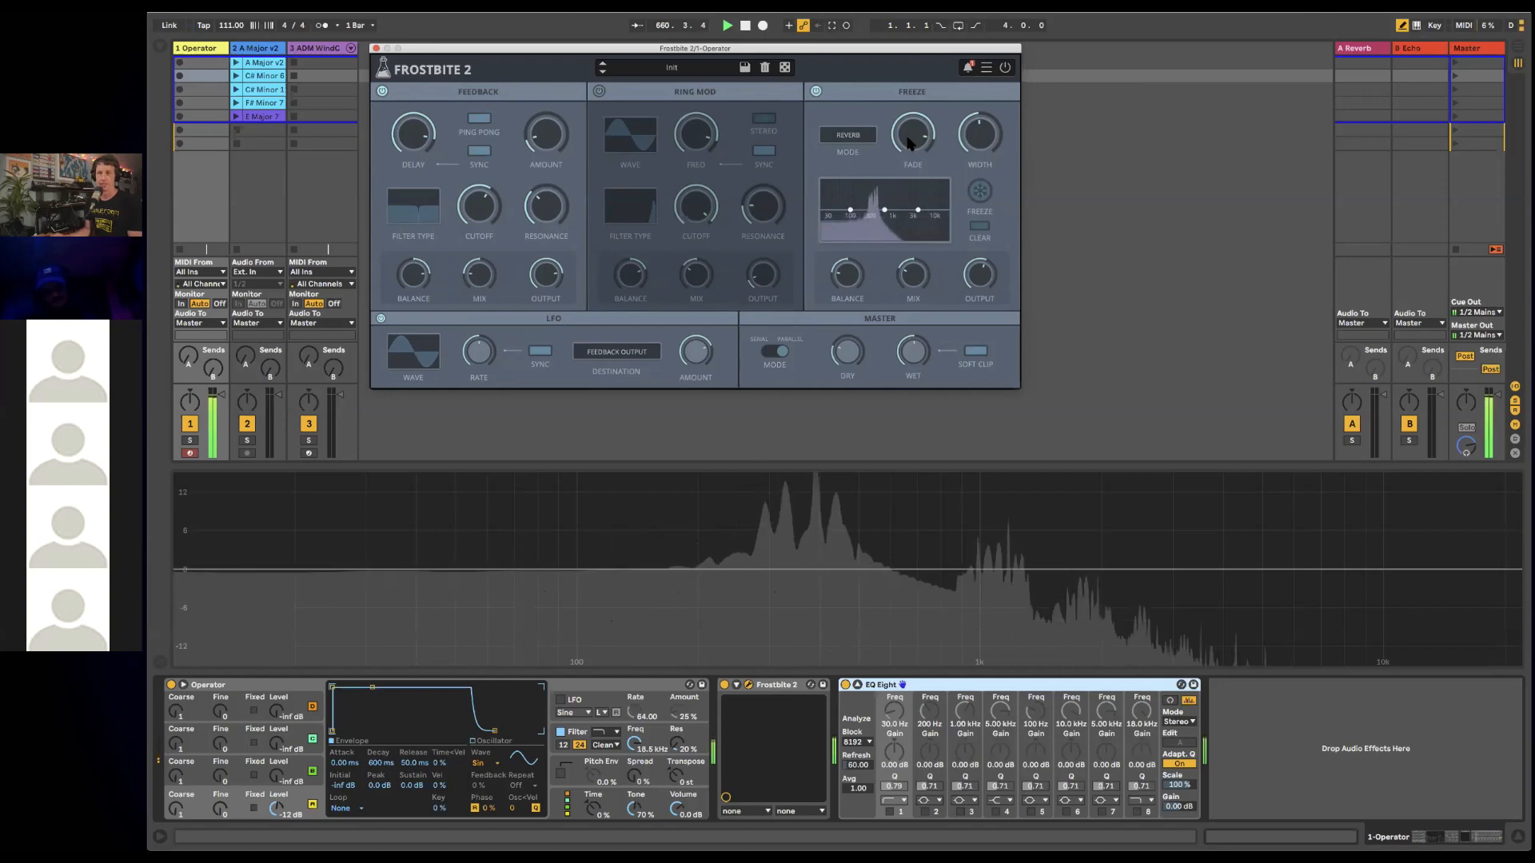
click(785, 68)
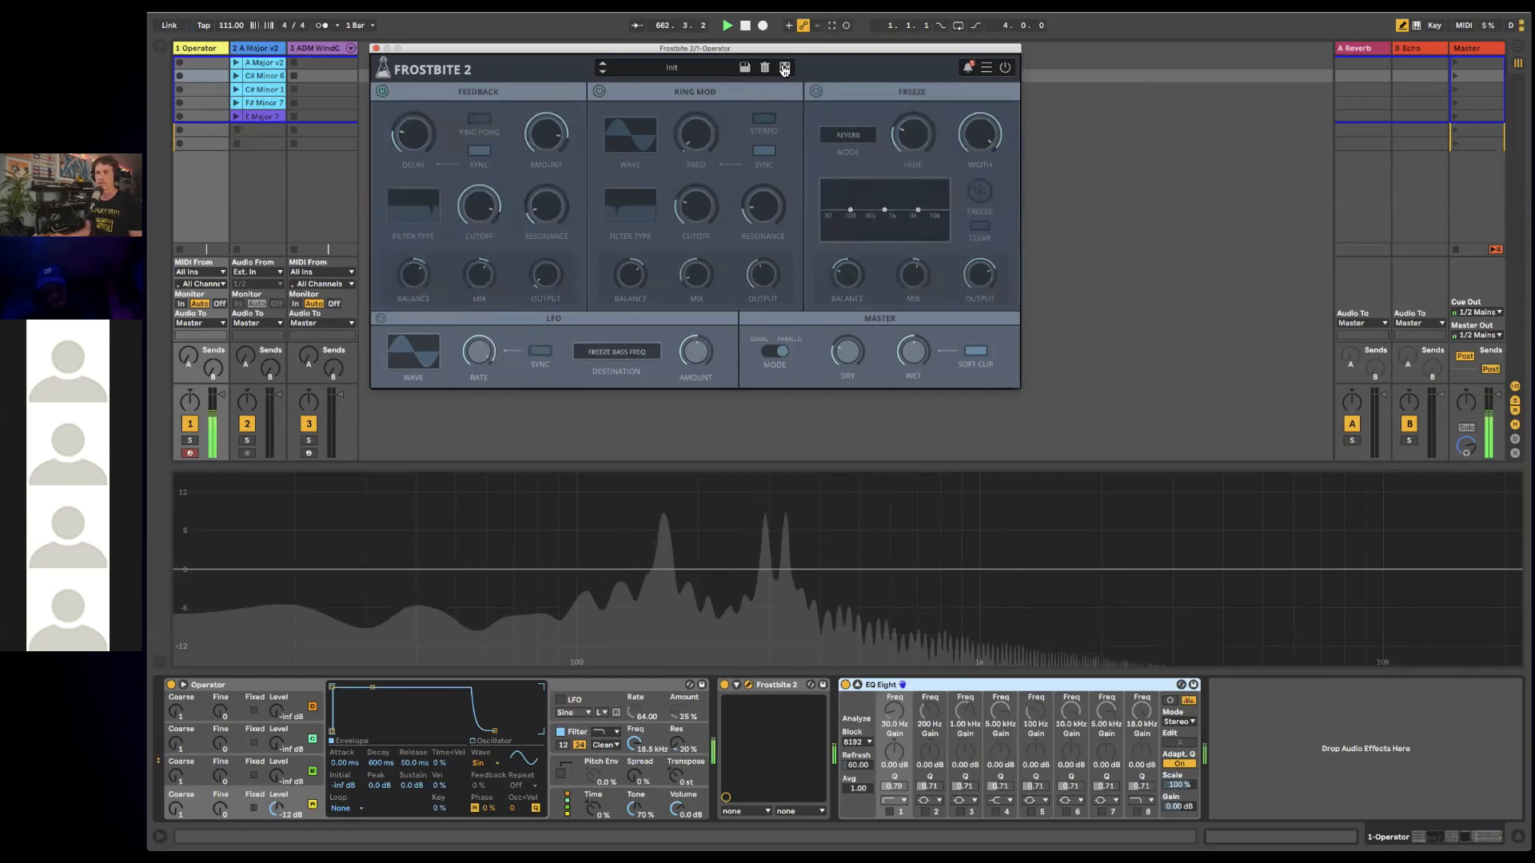
click(784, 68)
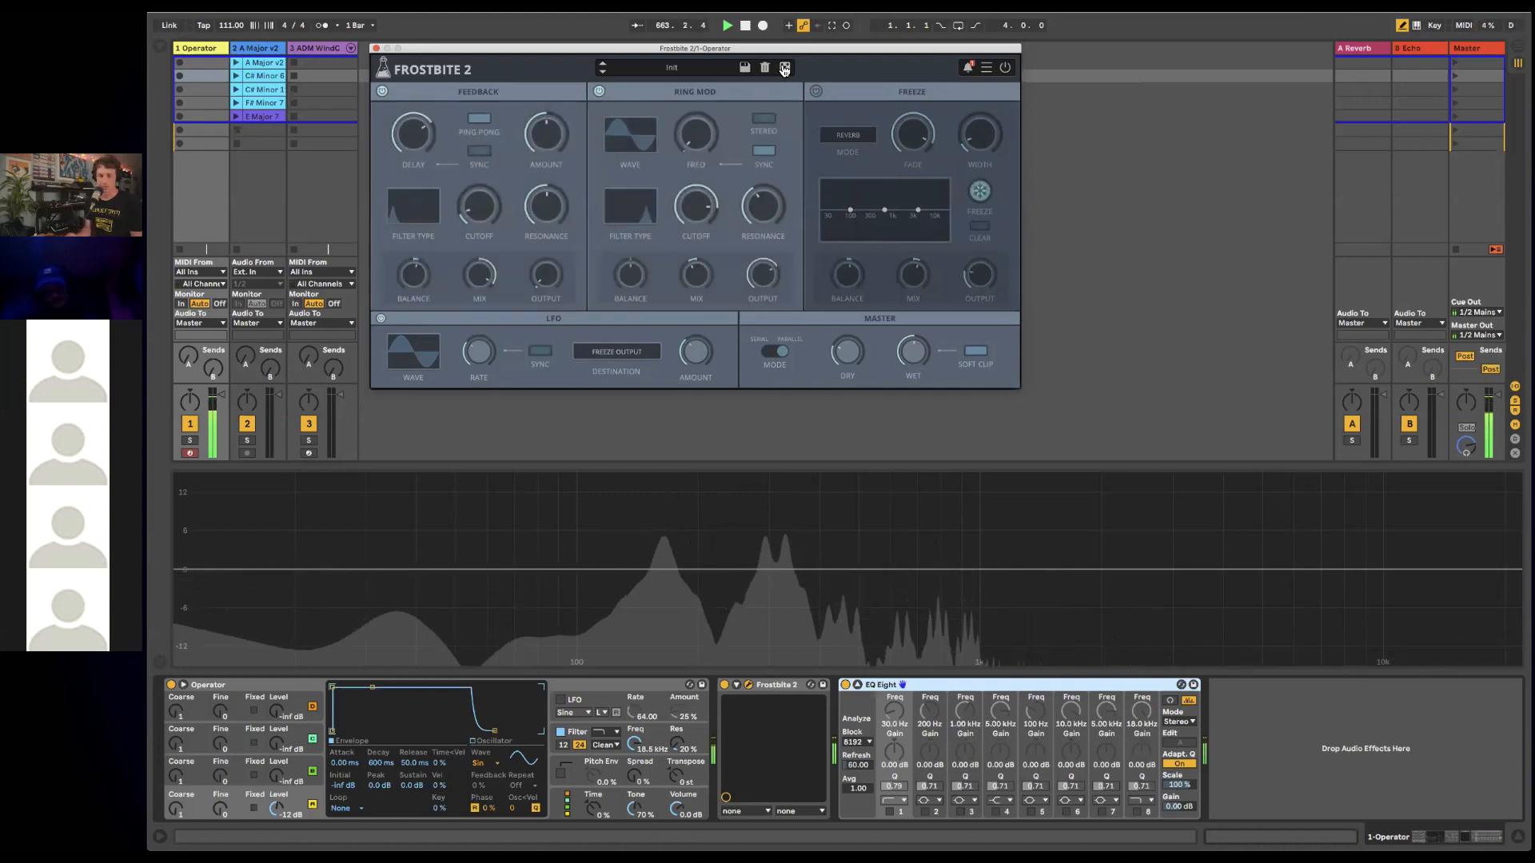
click(784, 68)
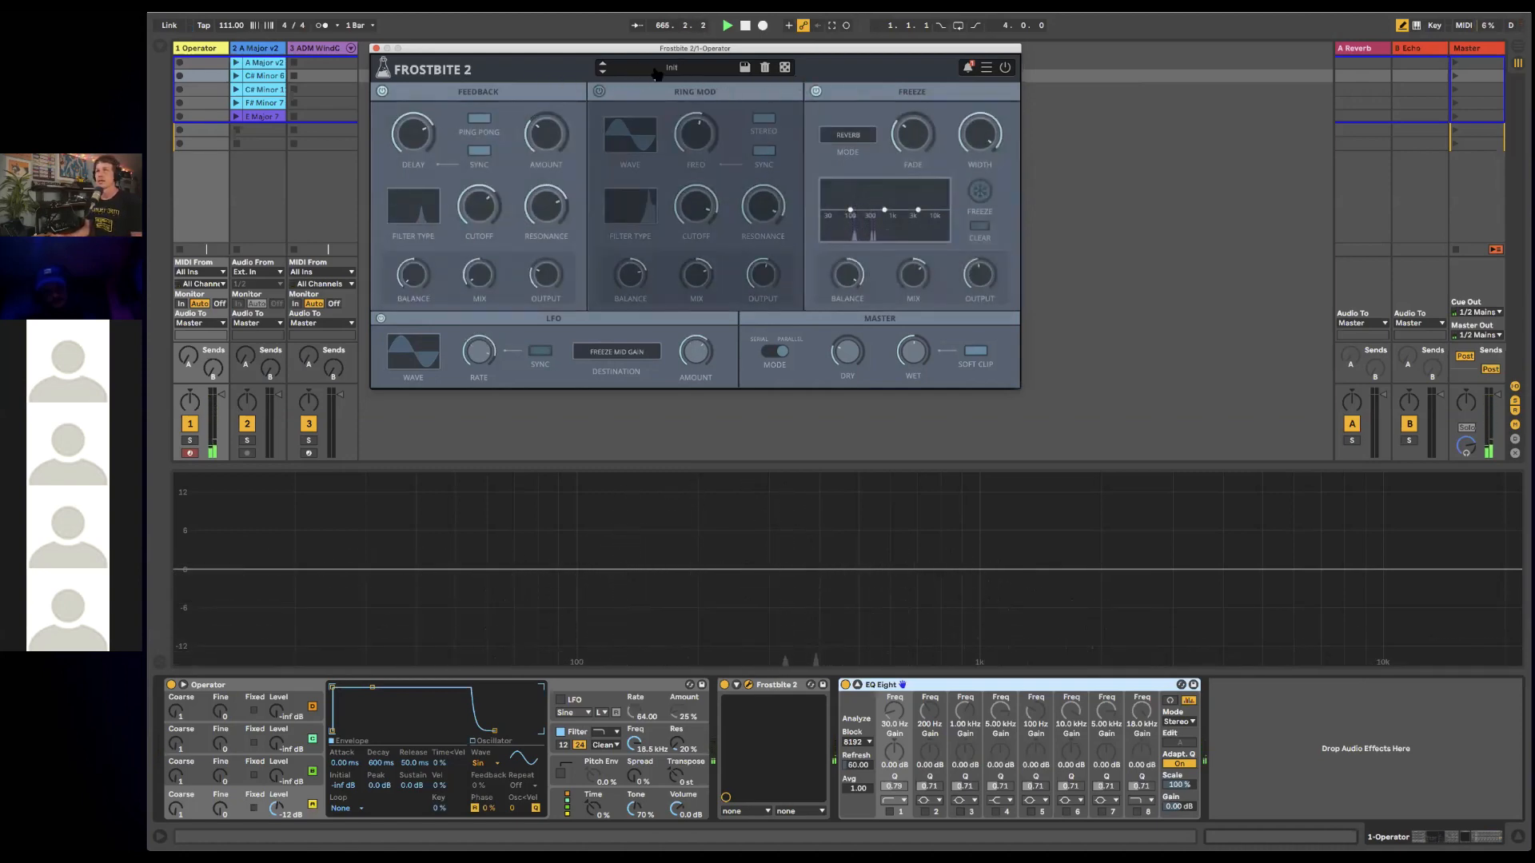
- Reload the Init preset and order the modules Feedback, Ring Mod, Freeze, with only Feedback enabled
click(632, 67)
click(633, 112)
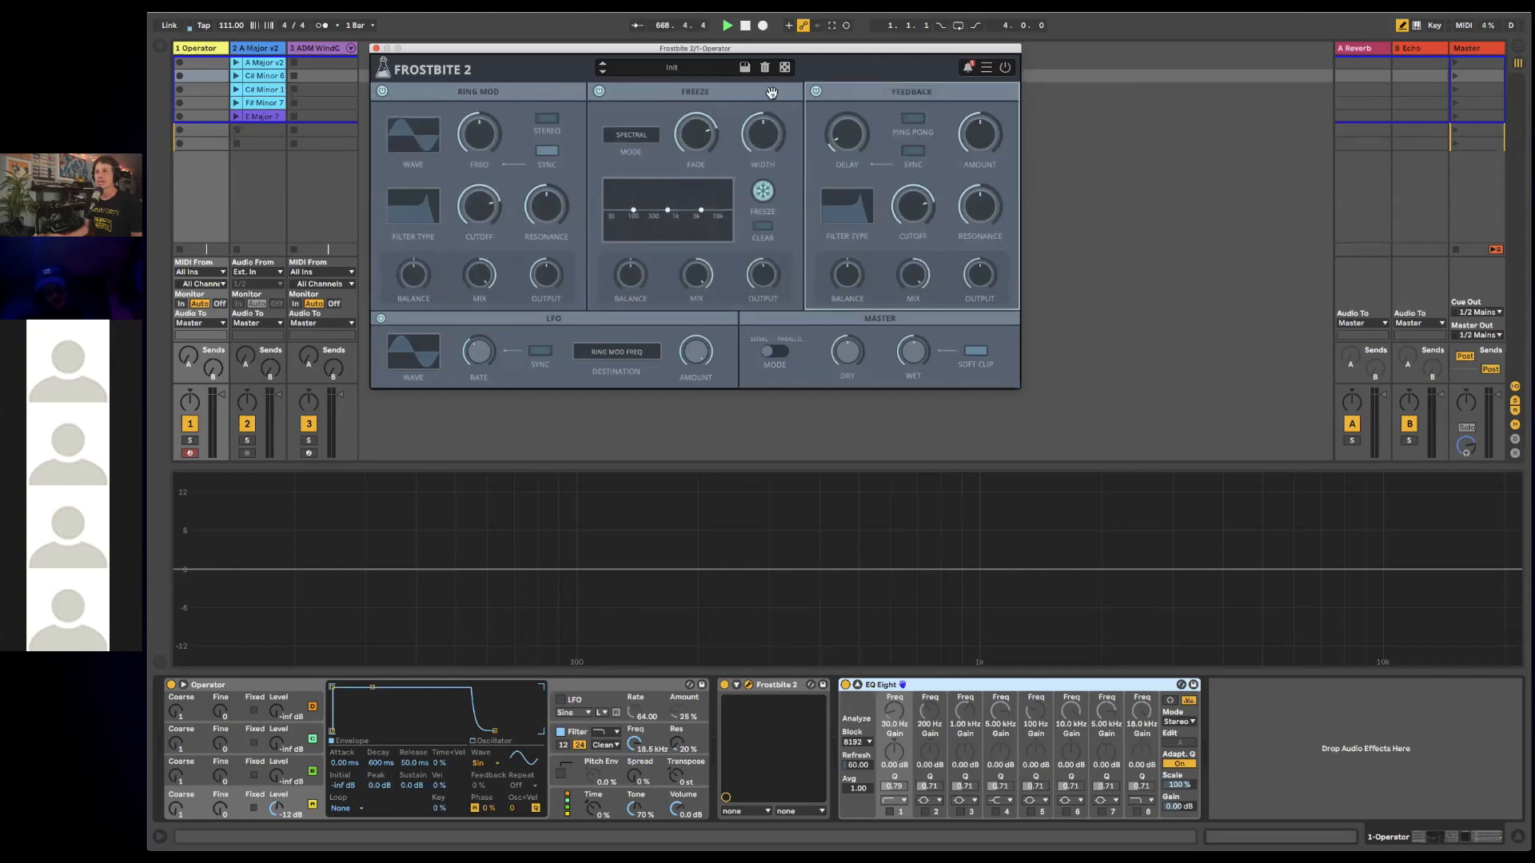
drag(891, 93, 605, 99)
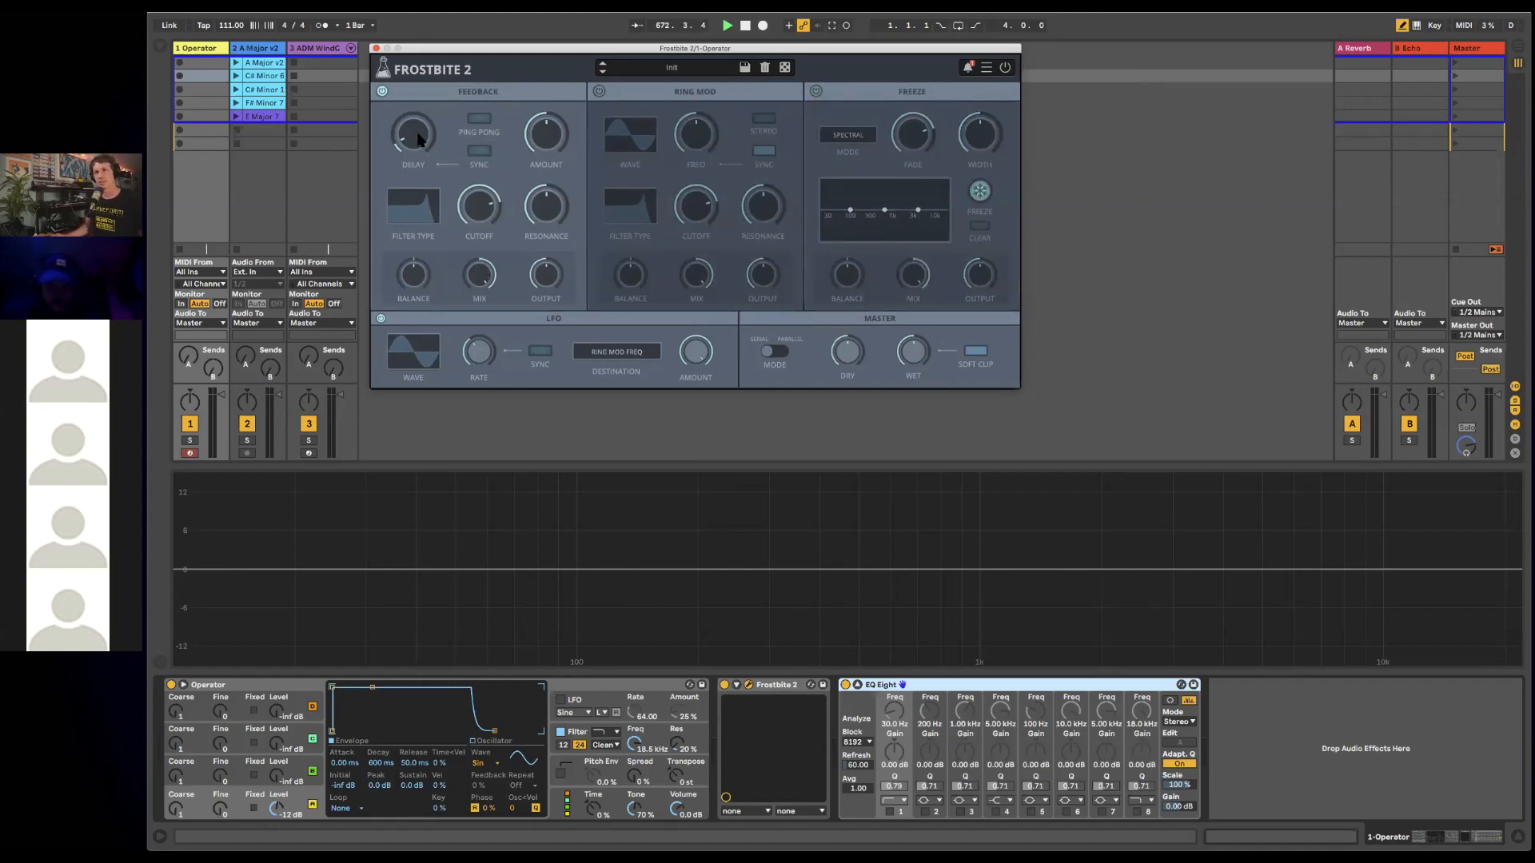
- Sweep the Feedback module's delay time while the Operator sine plays, settling on a 1/8 delay
drag(421, 140, 424, 116)
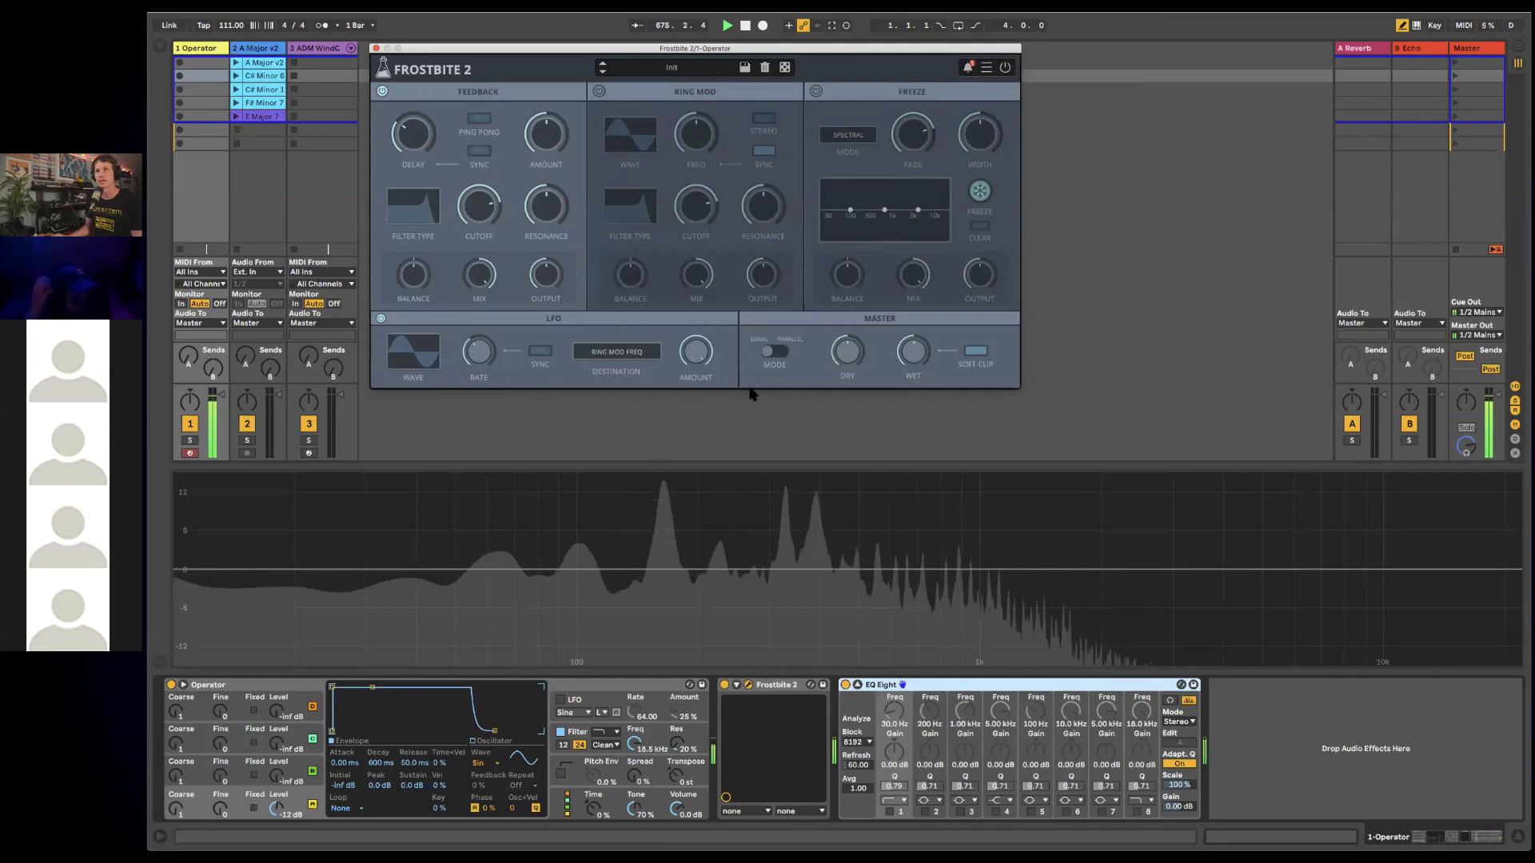
mouse_move(411, 134)
mouse_down()
mouse_move(412, 110)
mouse_move(517, 113)
mouse_move(404, 166)
mouse_move(414, 116)
mouse_up()
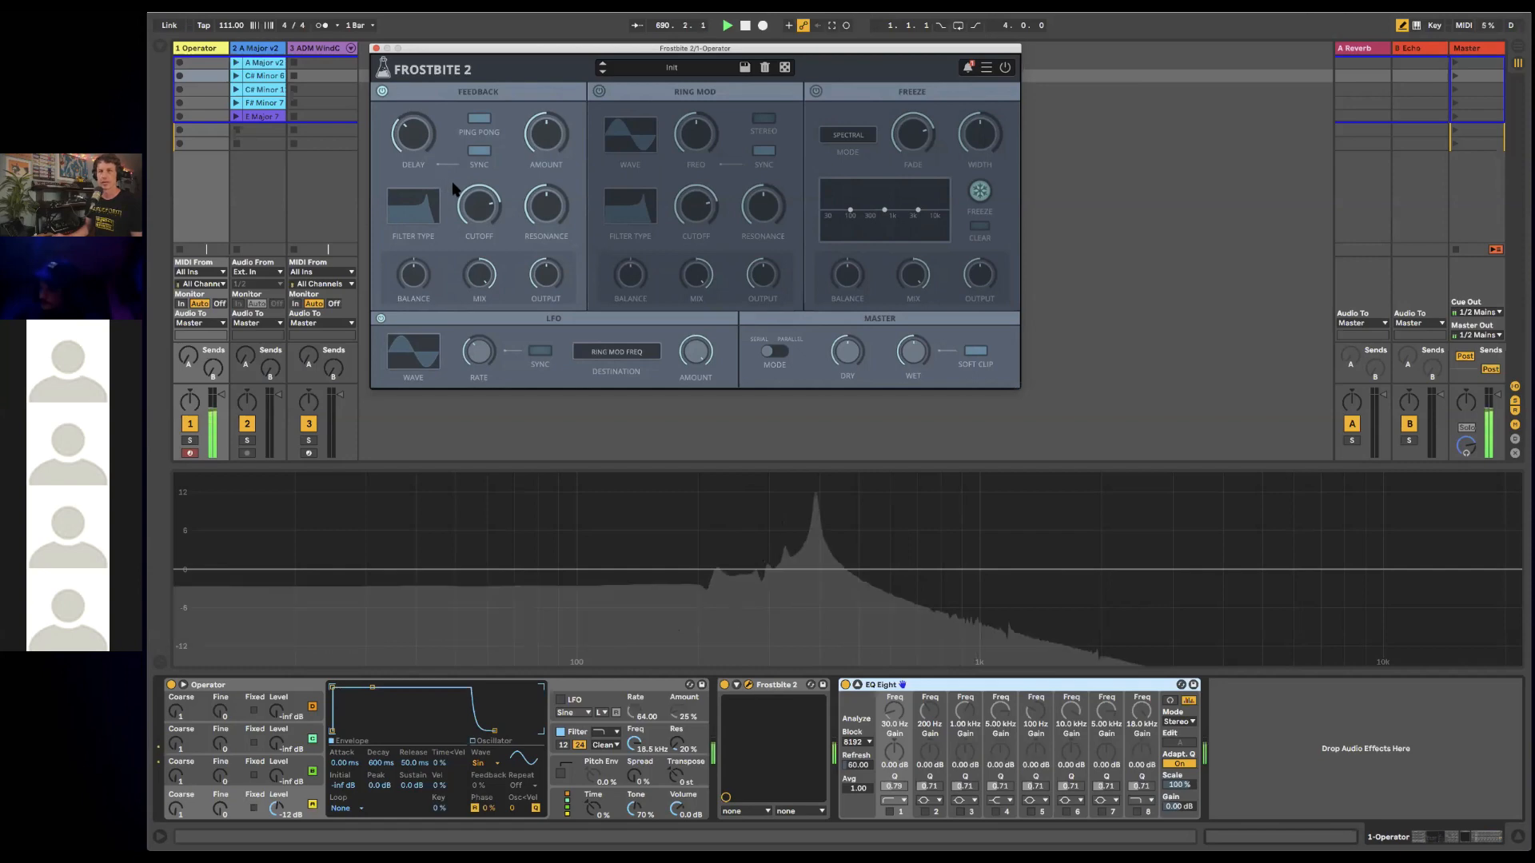
mouse_move(410, 138)
drag(410, 138, 412, 148)
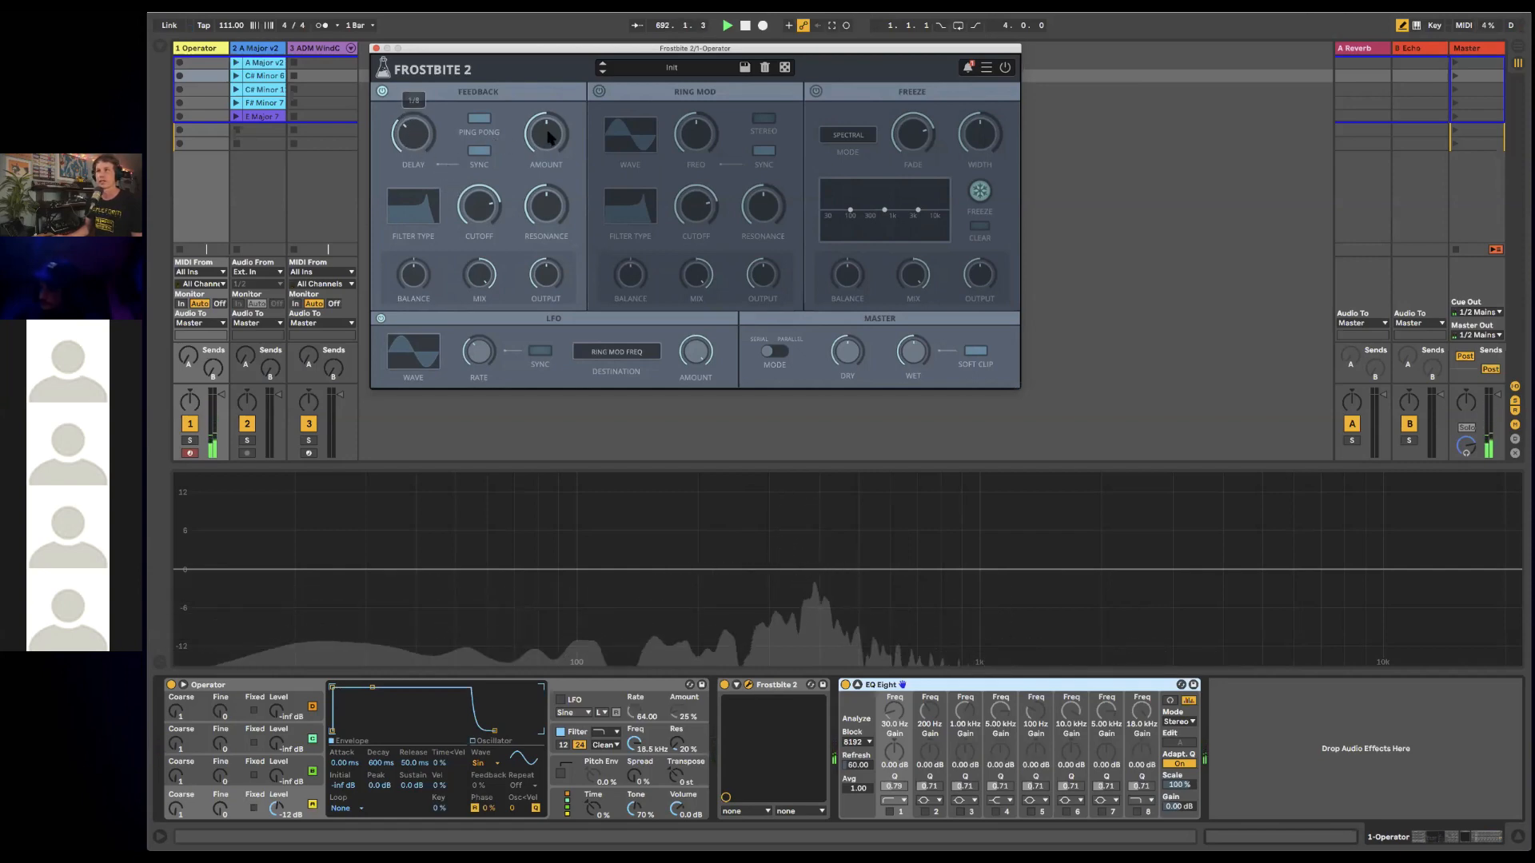
- Sweep the Feedback amount down and back up with the sine playing, finishing at its maximum
drag(557, 71, 537, 198)
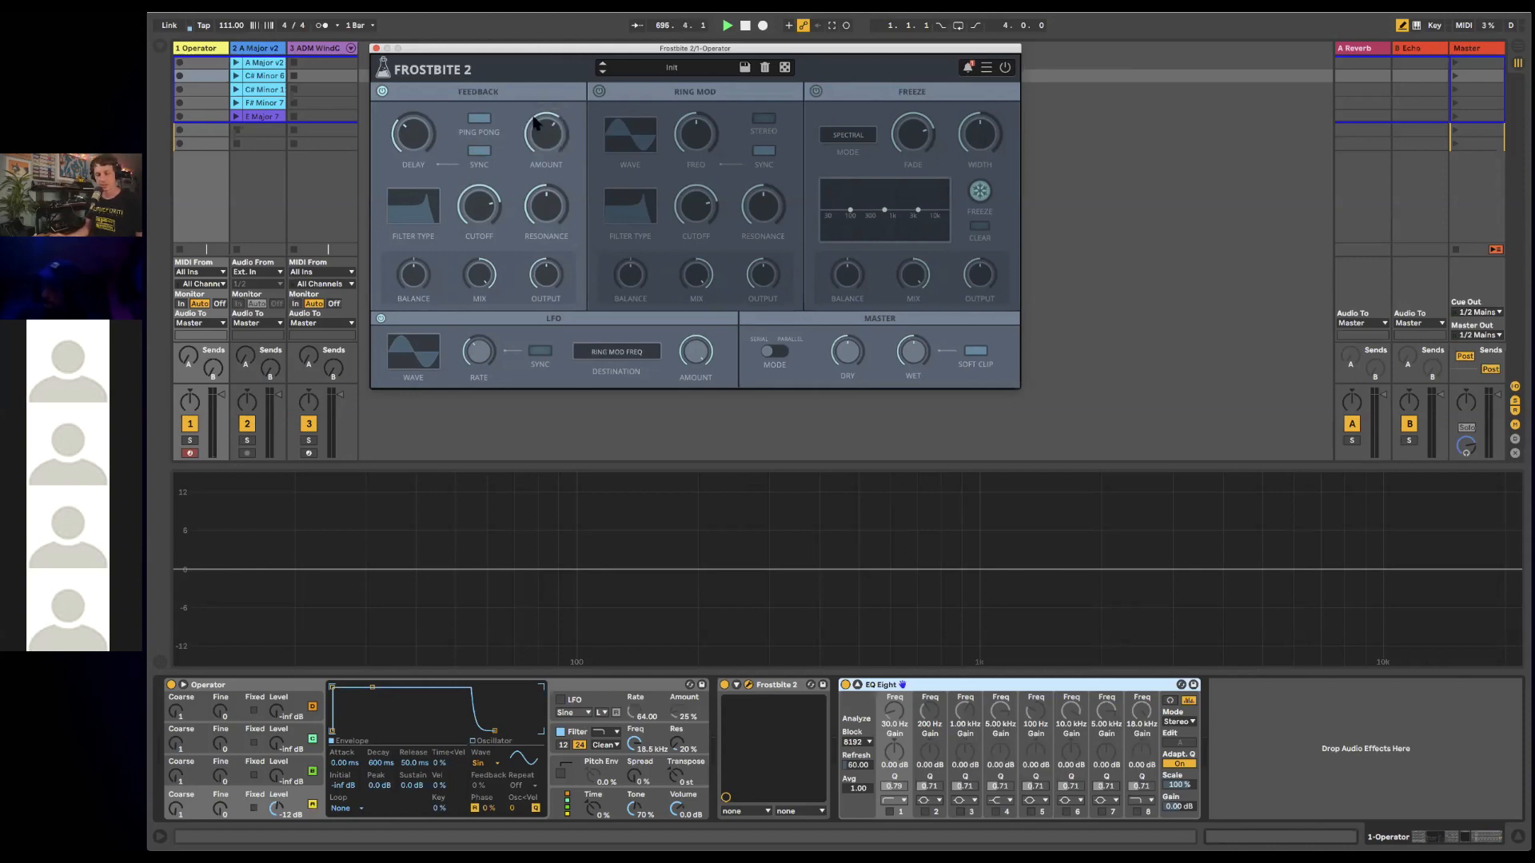
drag(537, 122, 538, 92)
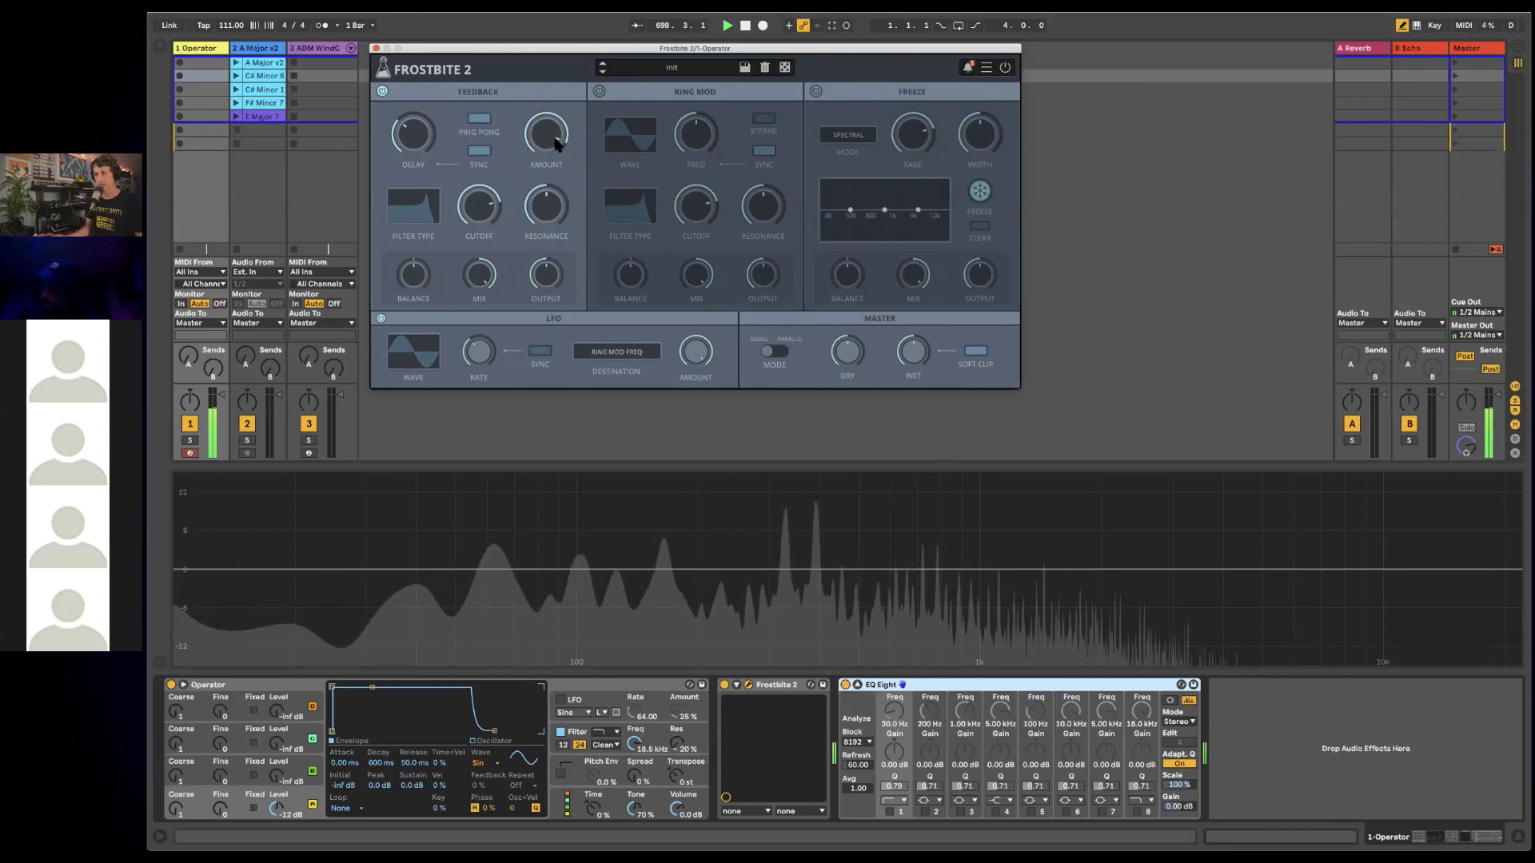
drag(557, 143, 554, 125)
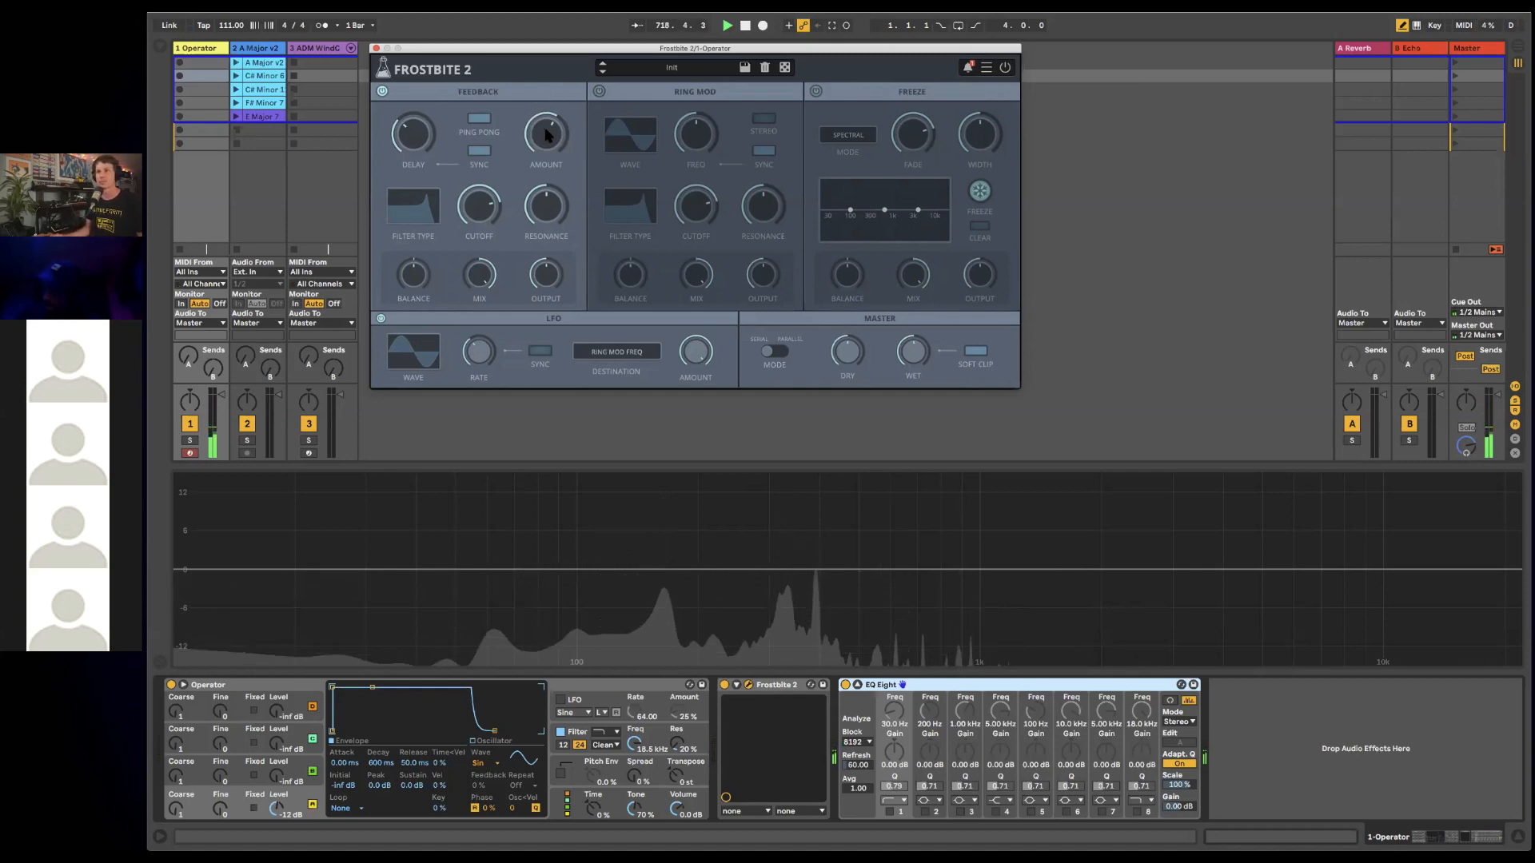
scroll(547, 134, up, 2)
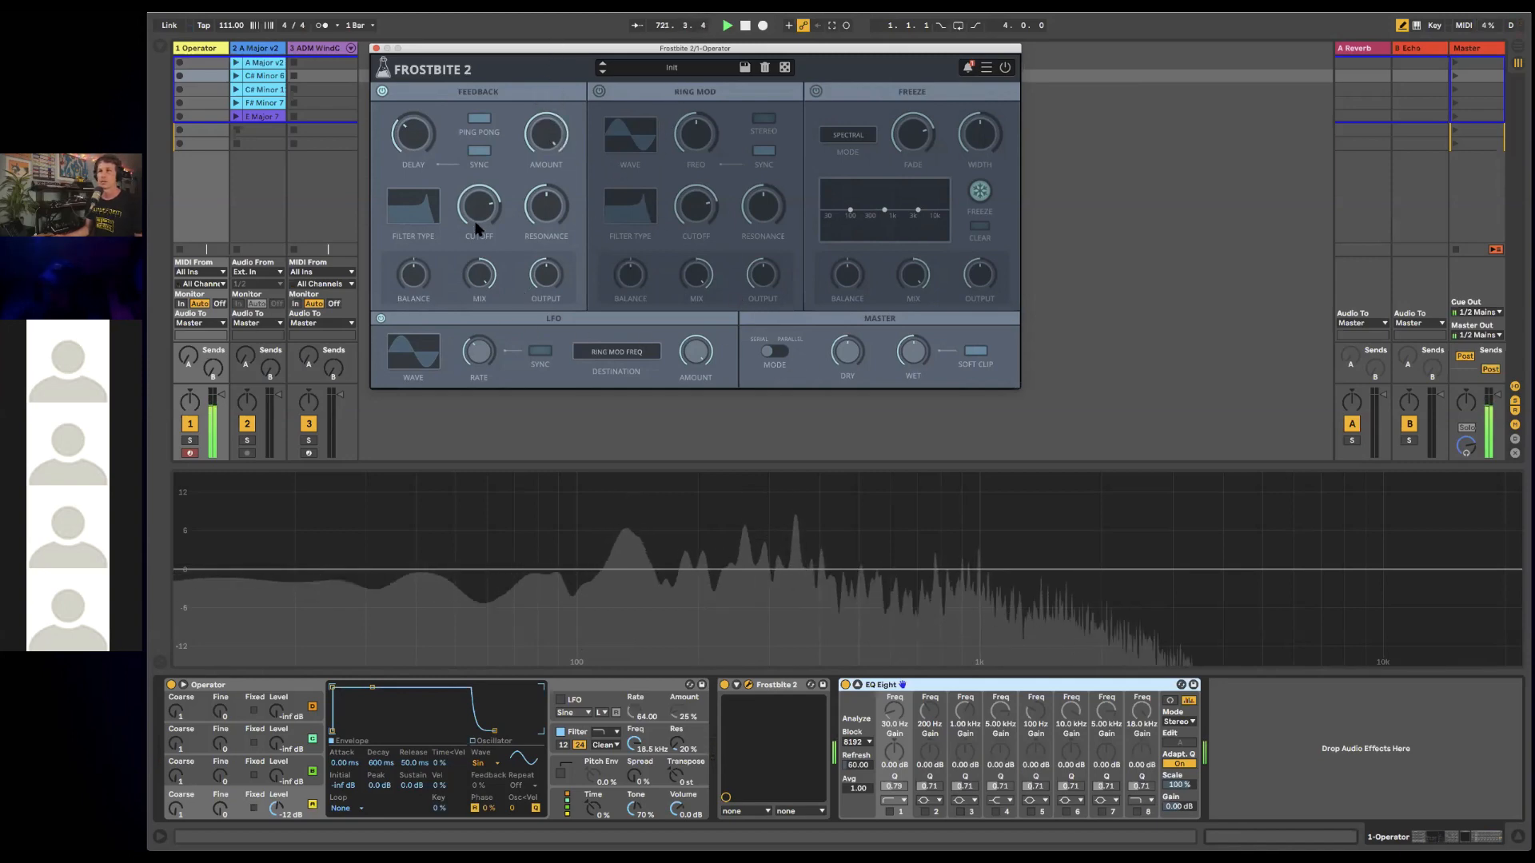
scroll(473, 232, up, 2)
- Lower the Feedback module's low-pass cutoff to darken the repeats
drag(472, 232, 473, 264)
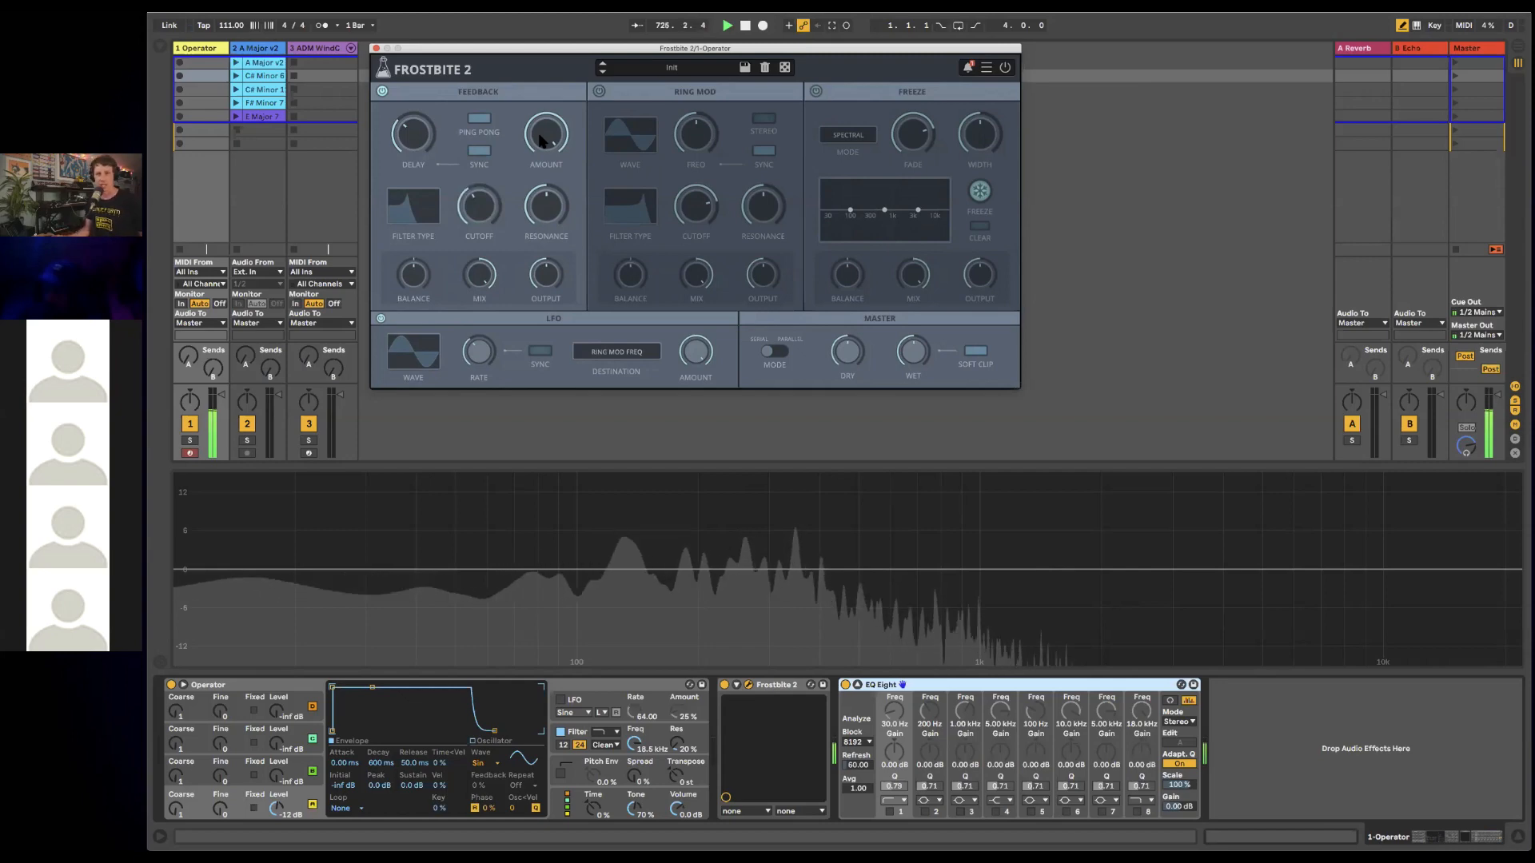
mouse_move(546, 125)
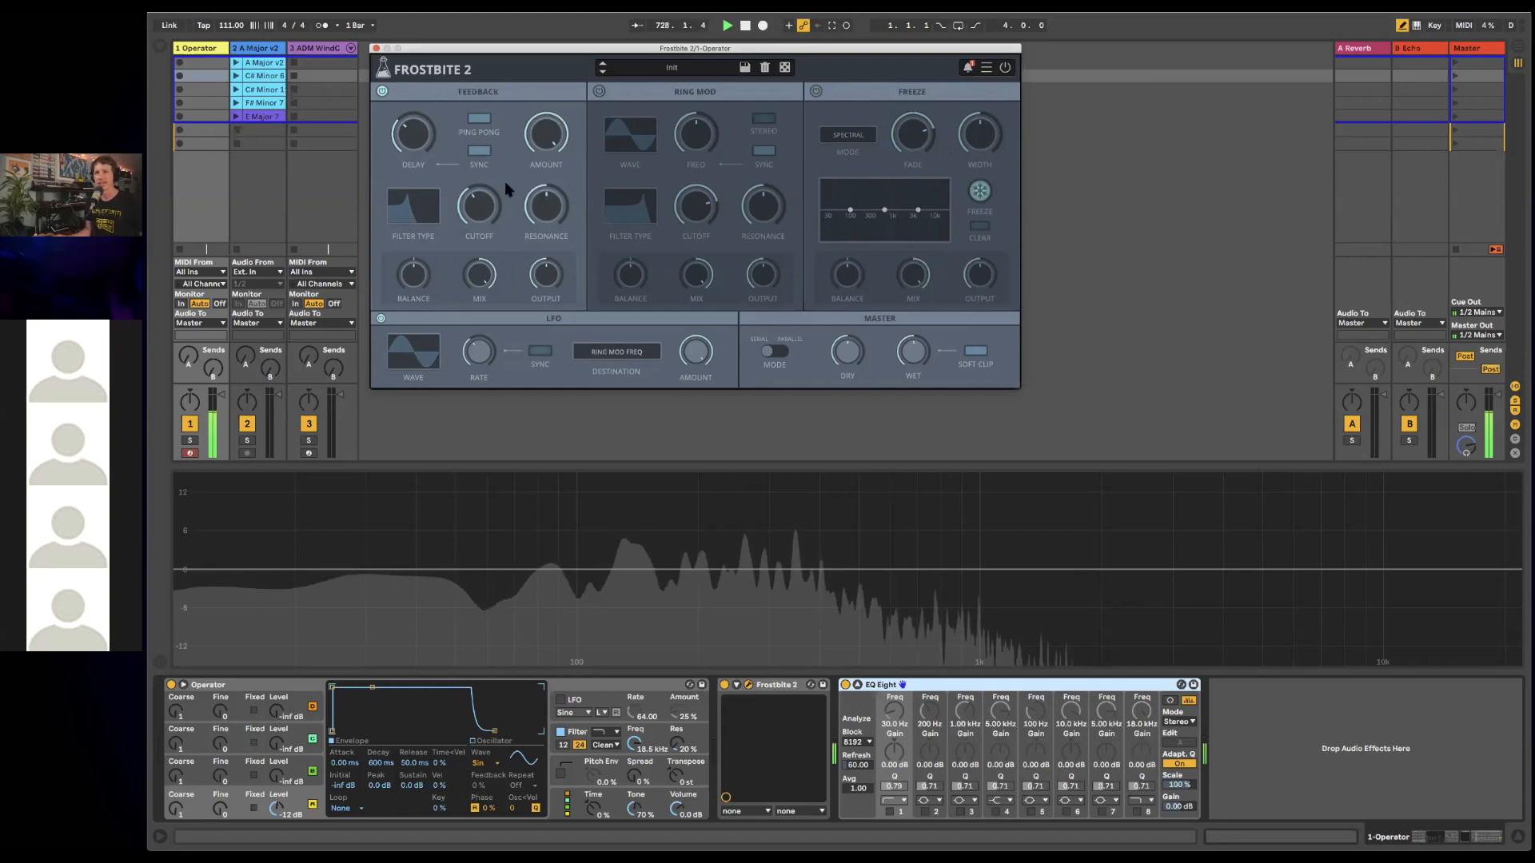
mouse_move(467, 215)
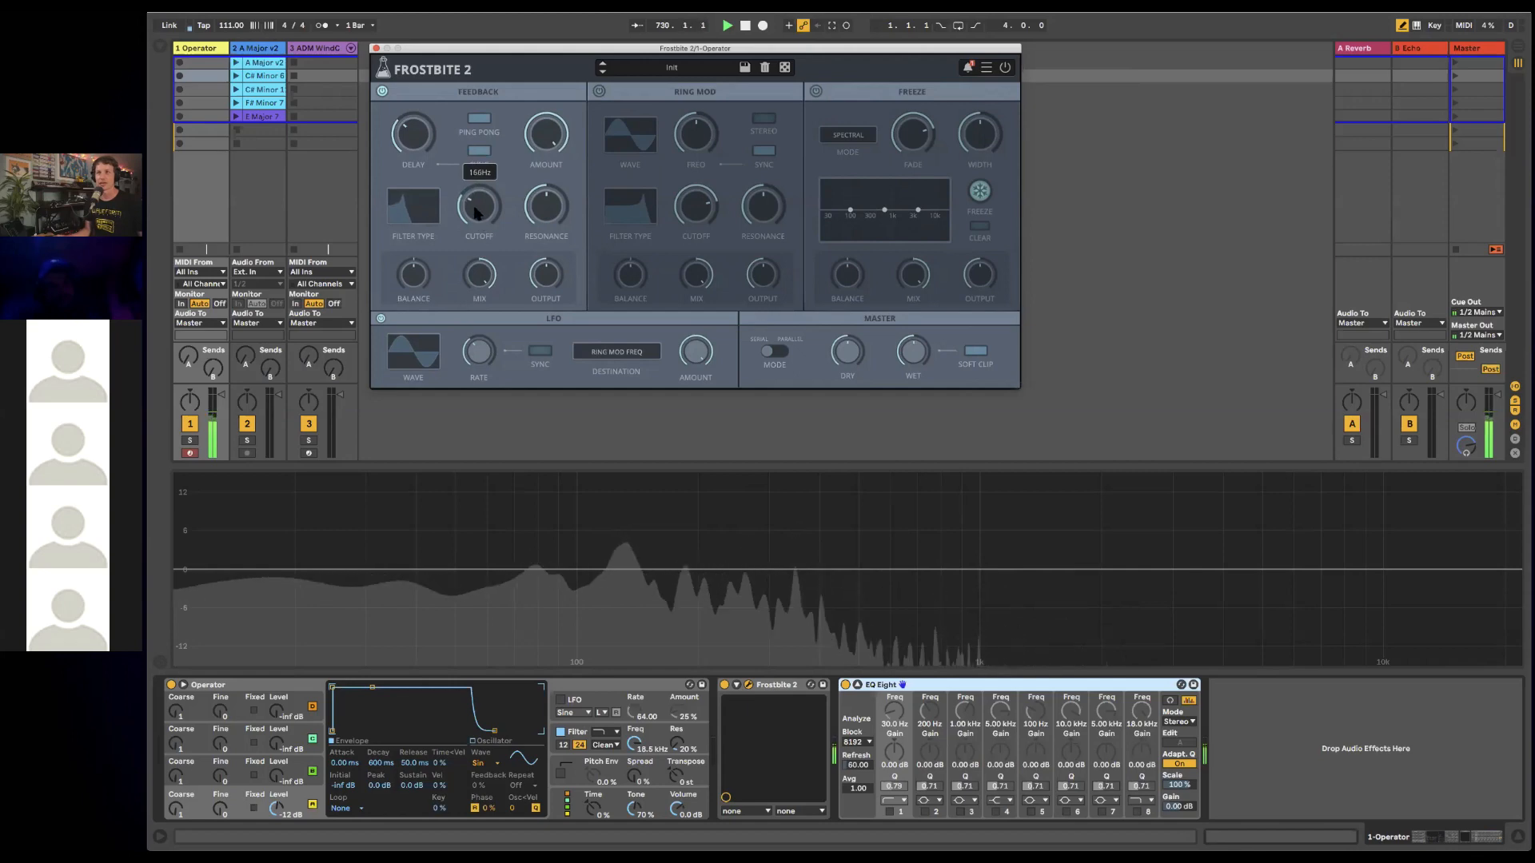
- Switch the Feedback filter to HighPass and sweep its cutoff, finishing at the lowest frequency
click(415, 214)
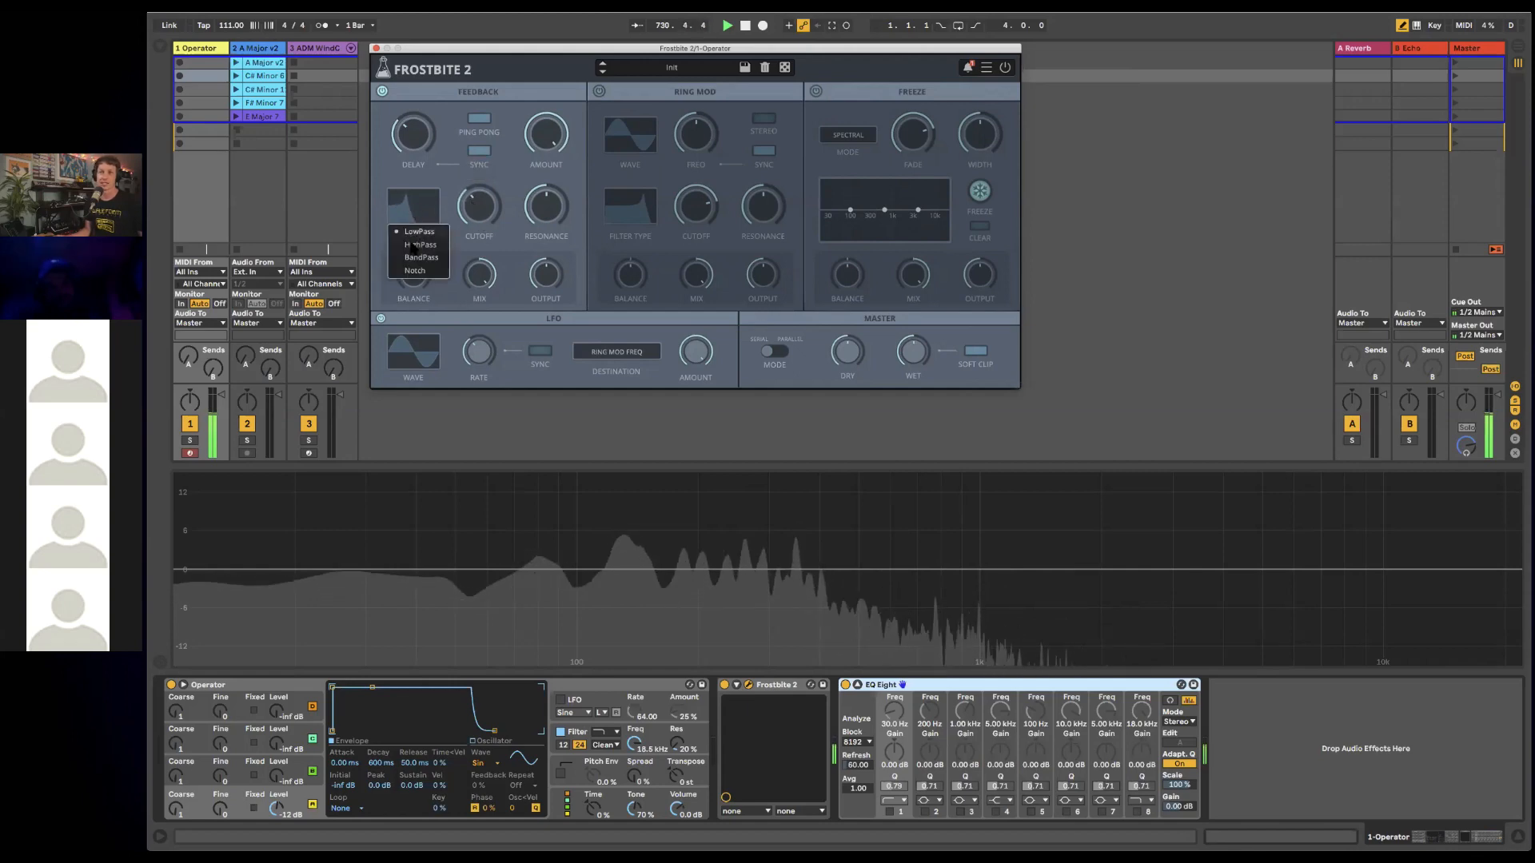
click(414, 246)
drag(474, 208, 475, 194)
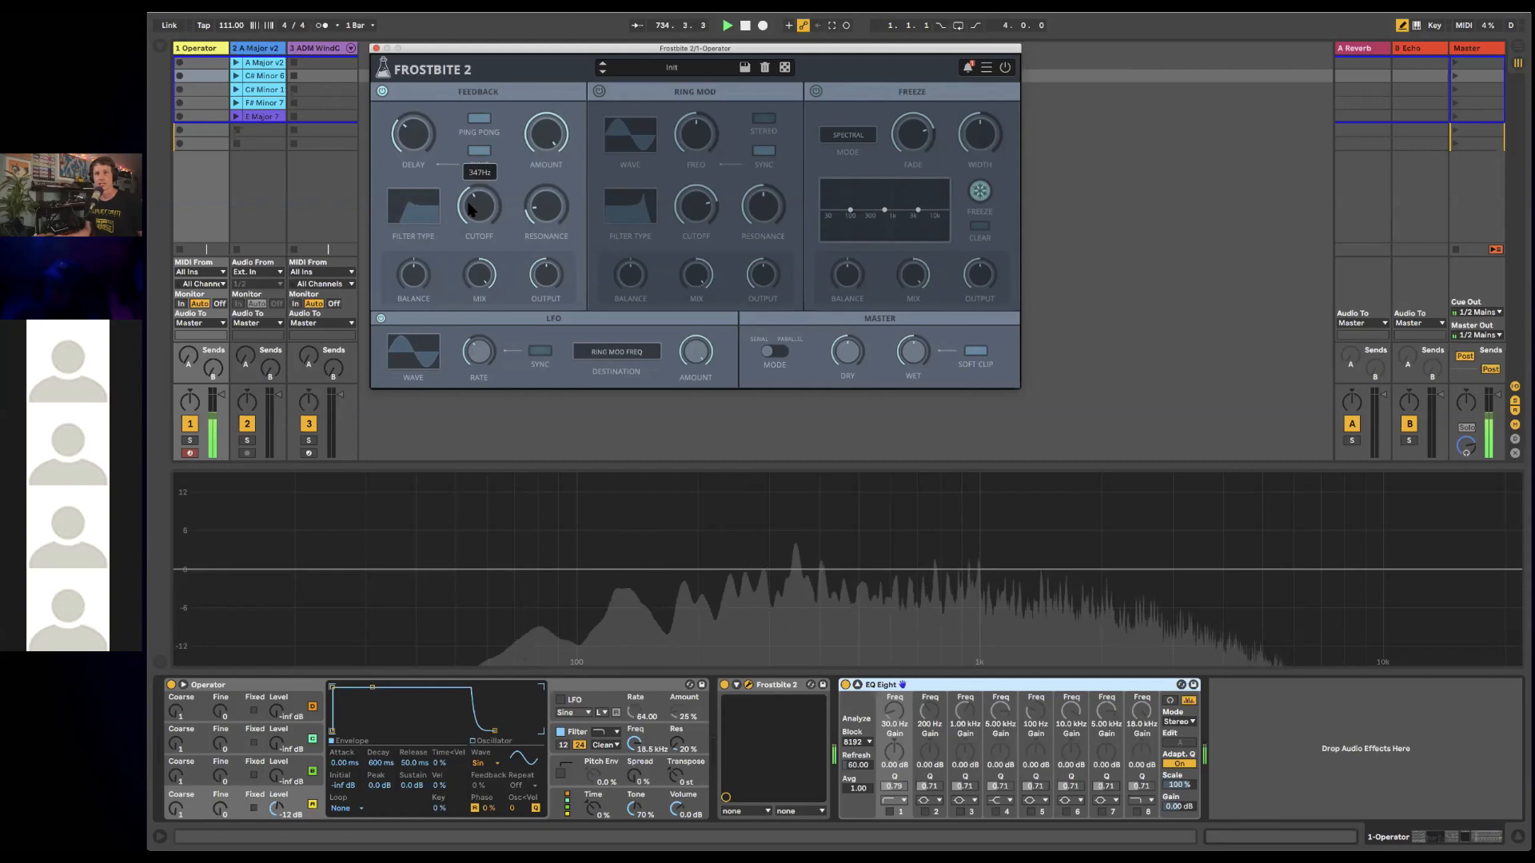
mouse_move(470, 217)
mouse_down()
mouse_move(472, 230)
mouse_move(473, 205)
mouse_up()
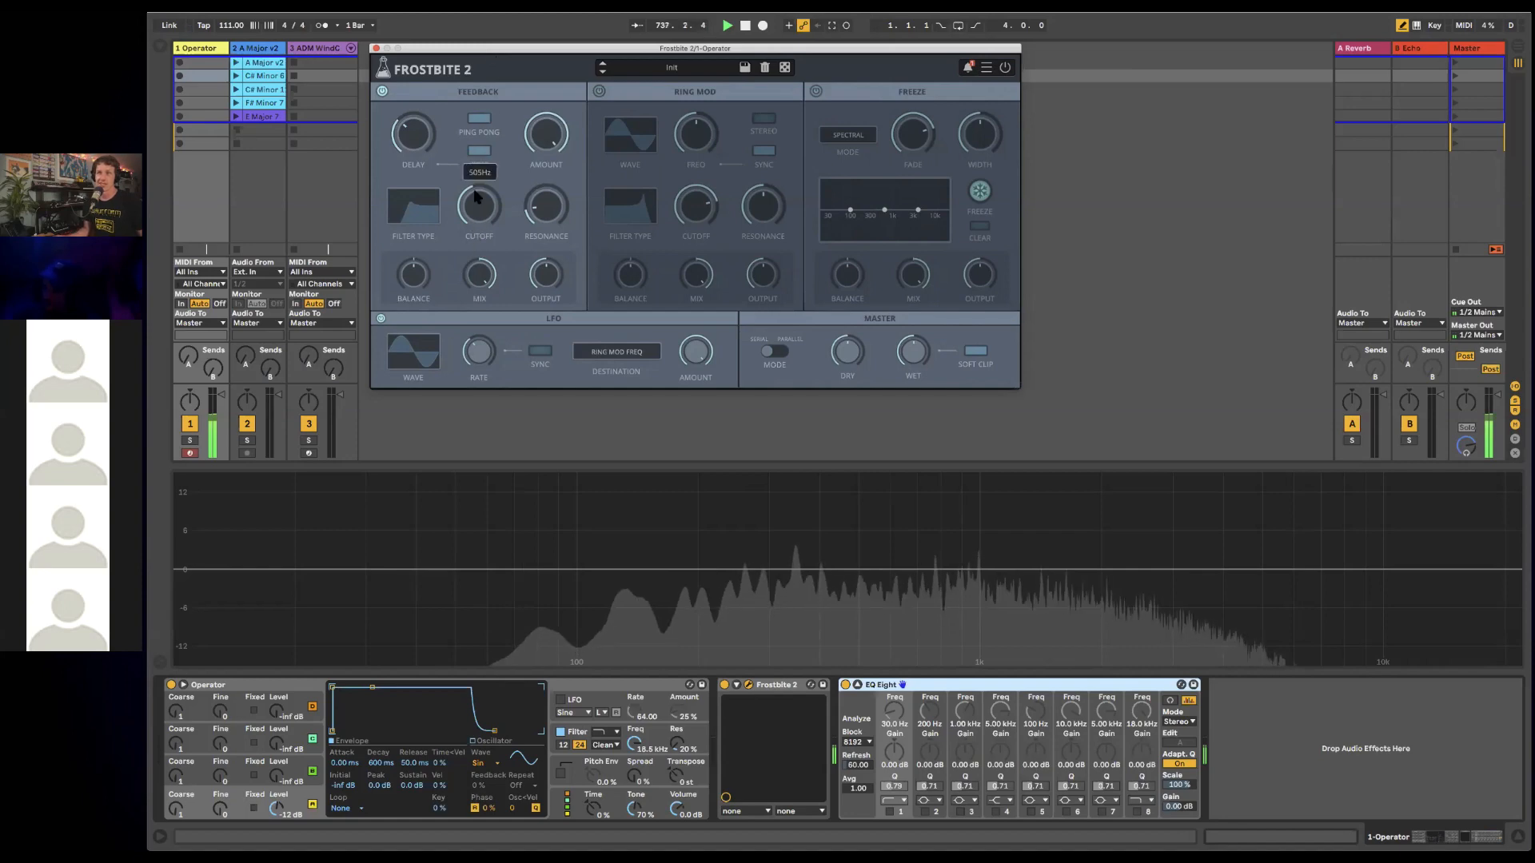
drag(494, 202, 457, 200)
drag(482, 203, 481, 353)
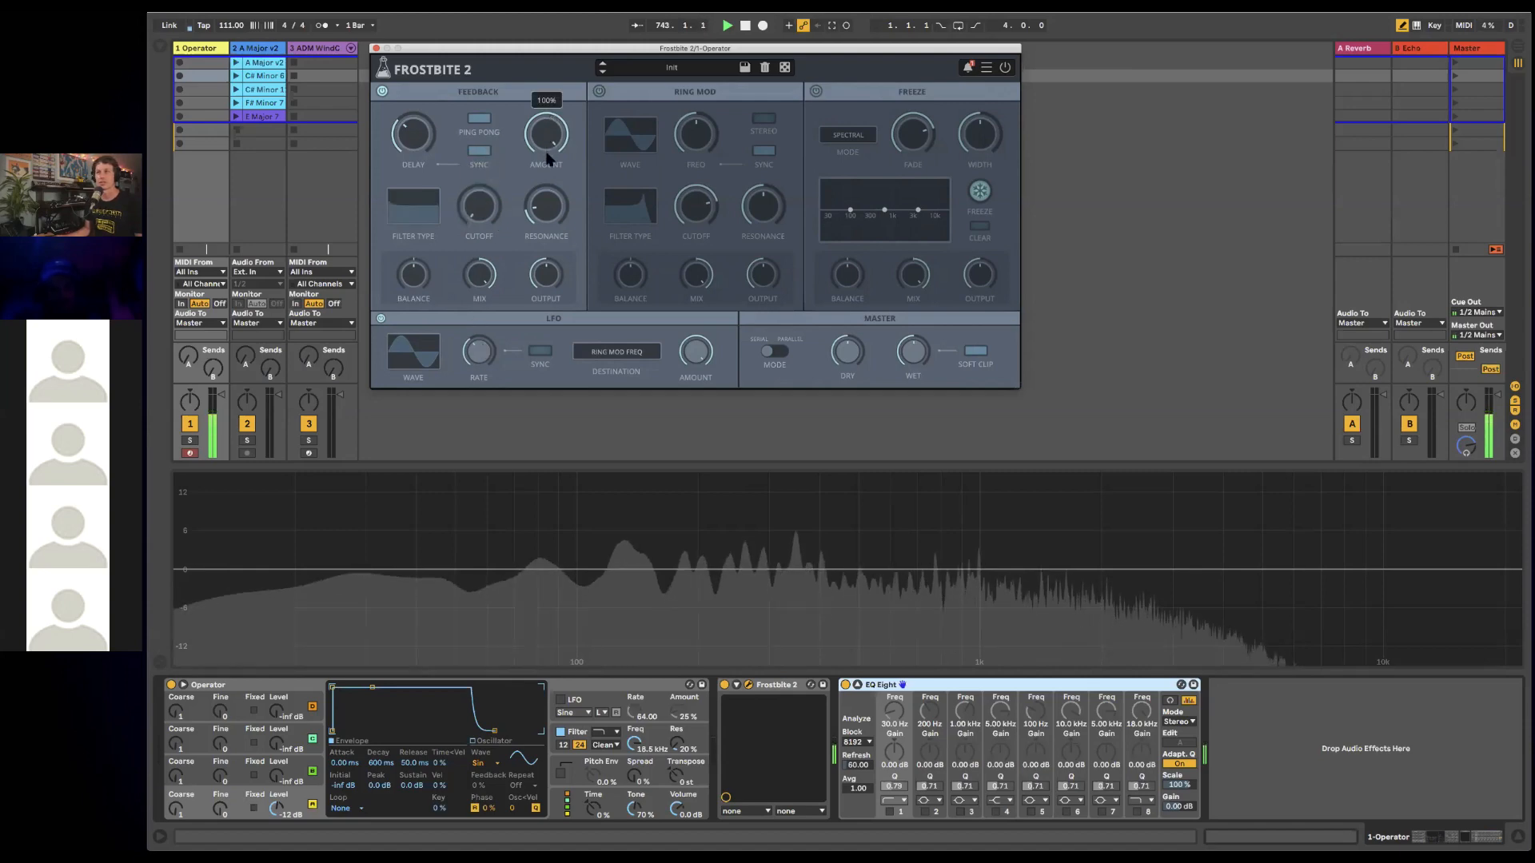
- Set the Feedback amount to 75% and sweep the module's mix, leaving it about halfway
drag(548, 158, 545, 178)
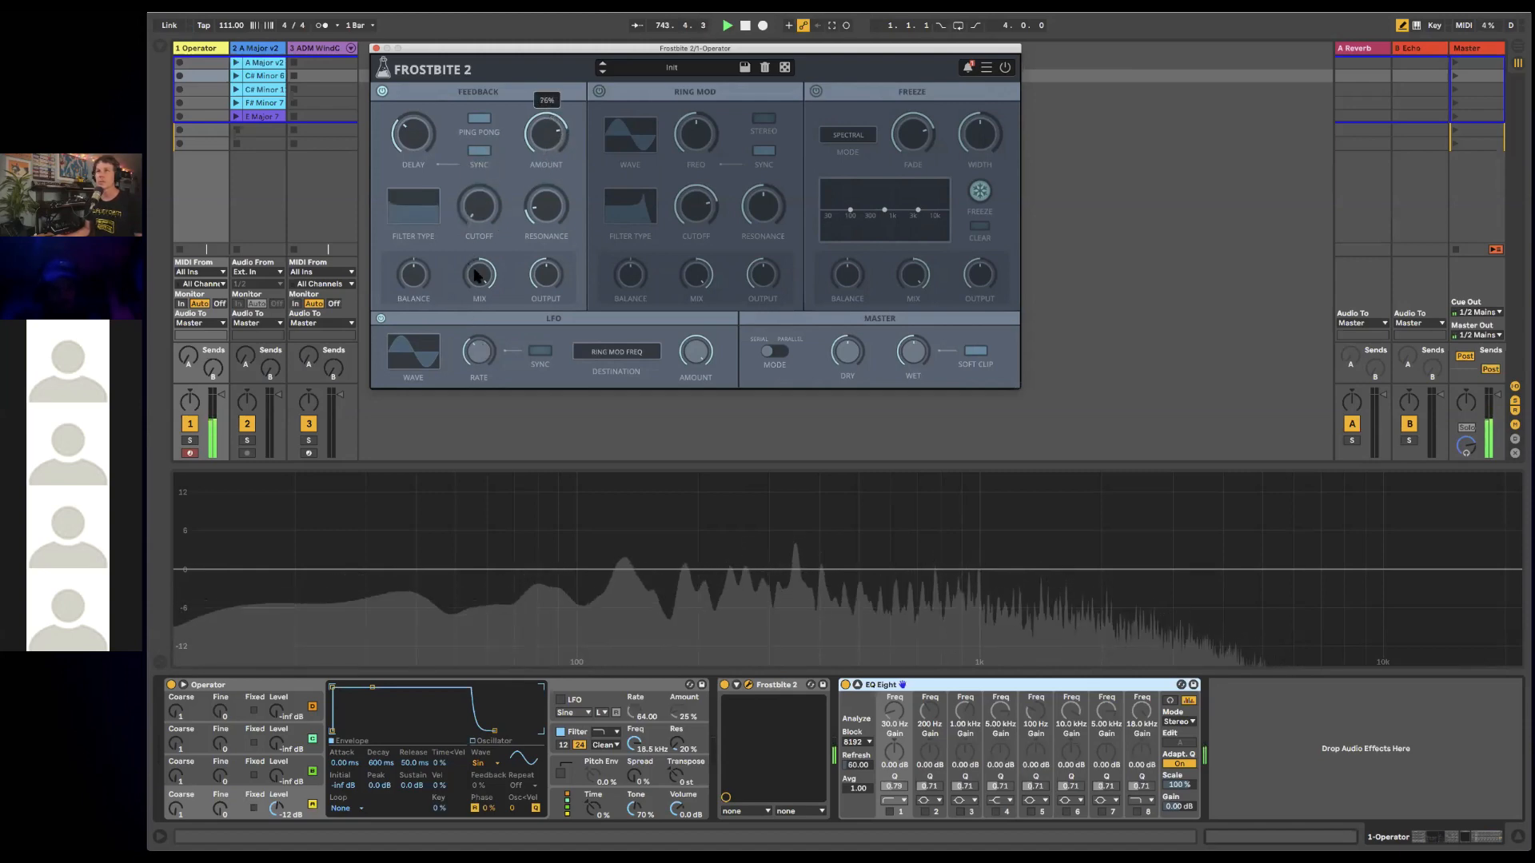
drag(477, 275, 474, 132)
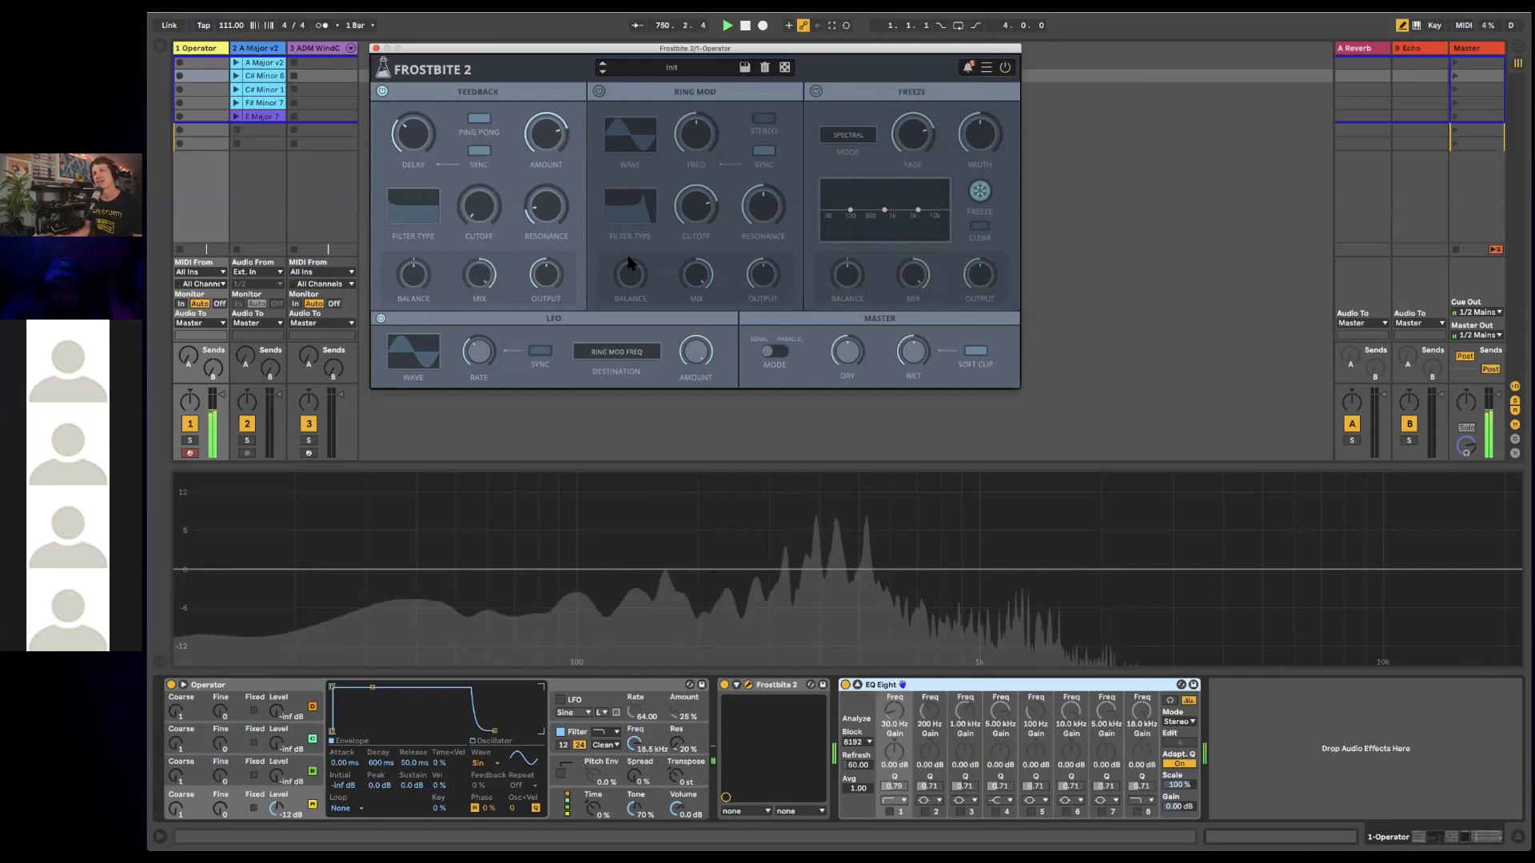
drag(478, 274, 414, 357)
click(478, 120)
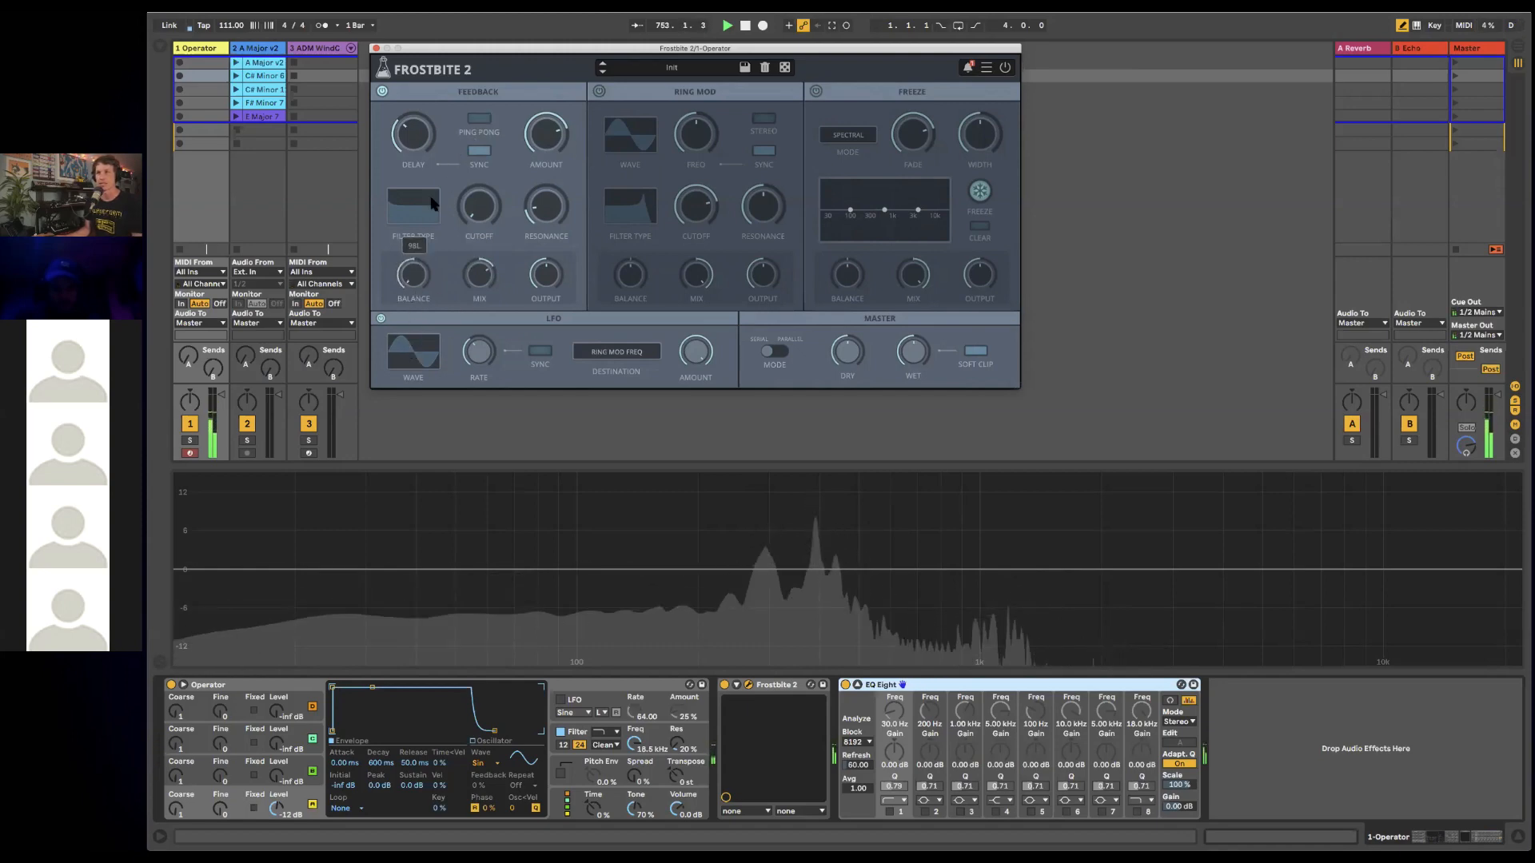
- Return the Feedback balance to centre and try a 4-bar delay time before setting it back to 1/8
drag(411, 279, 410, 259)
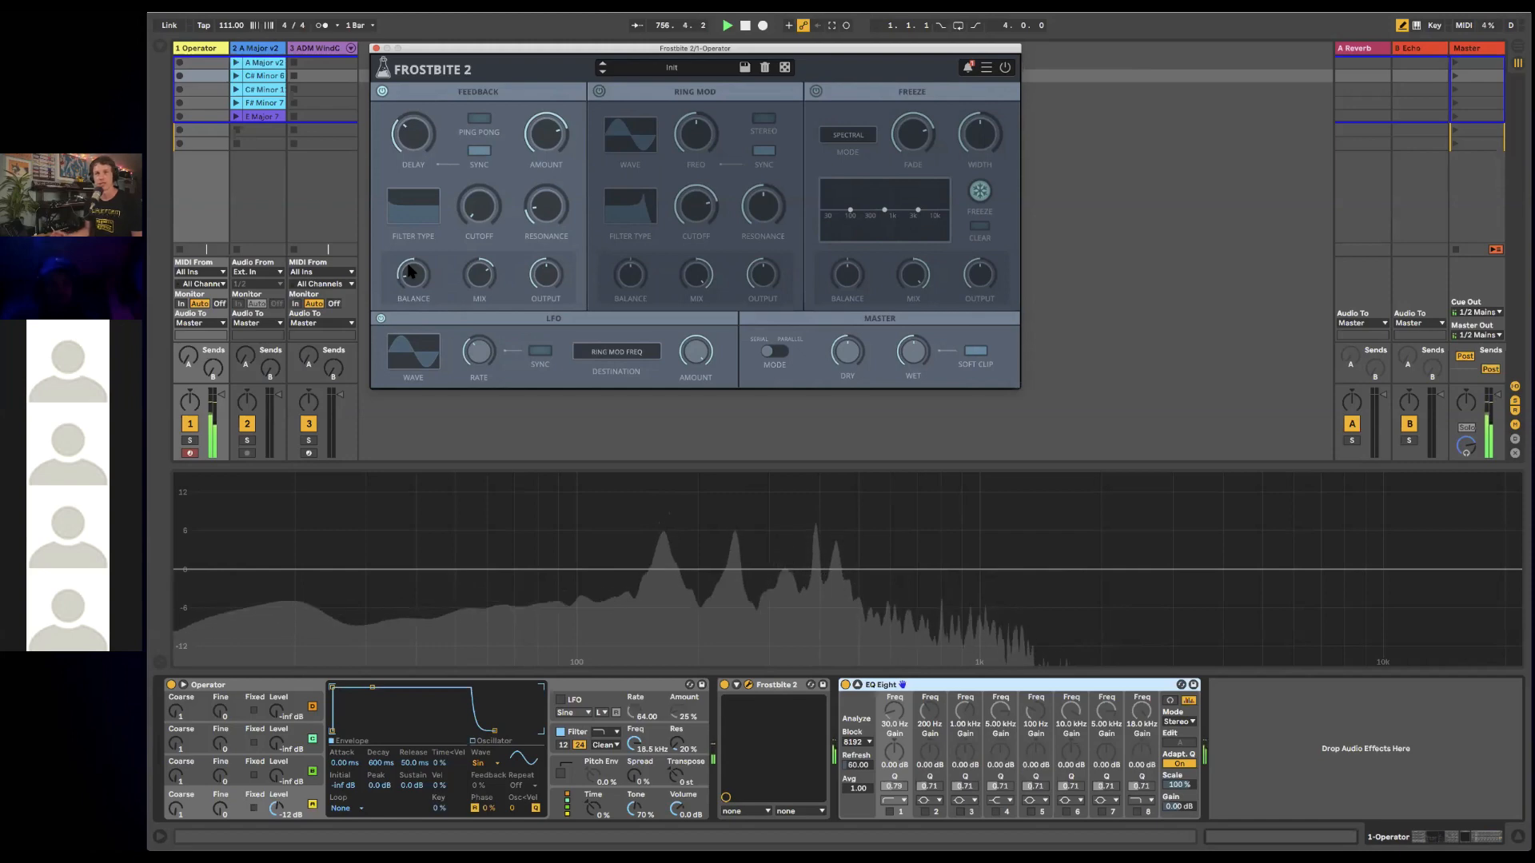
drag(410, 270, 414, 206)
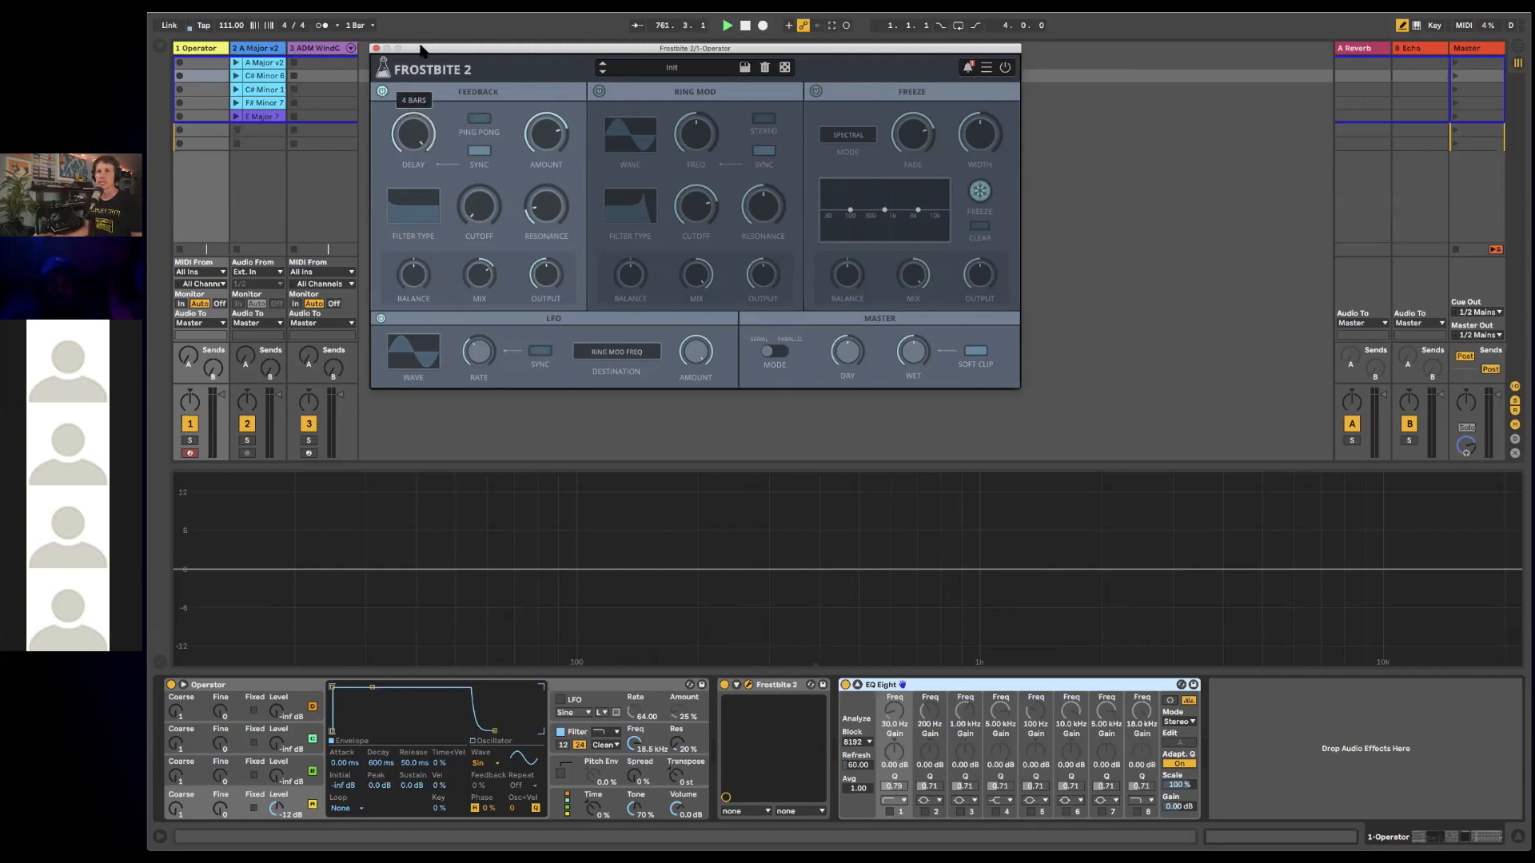
drag(421, 51, 421, 104)
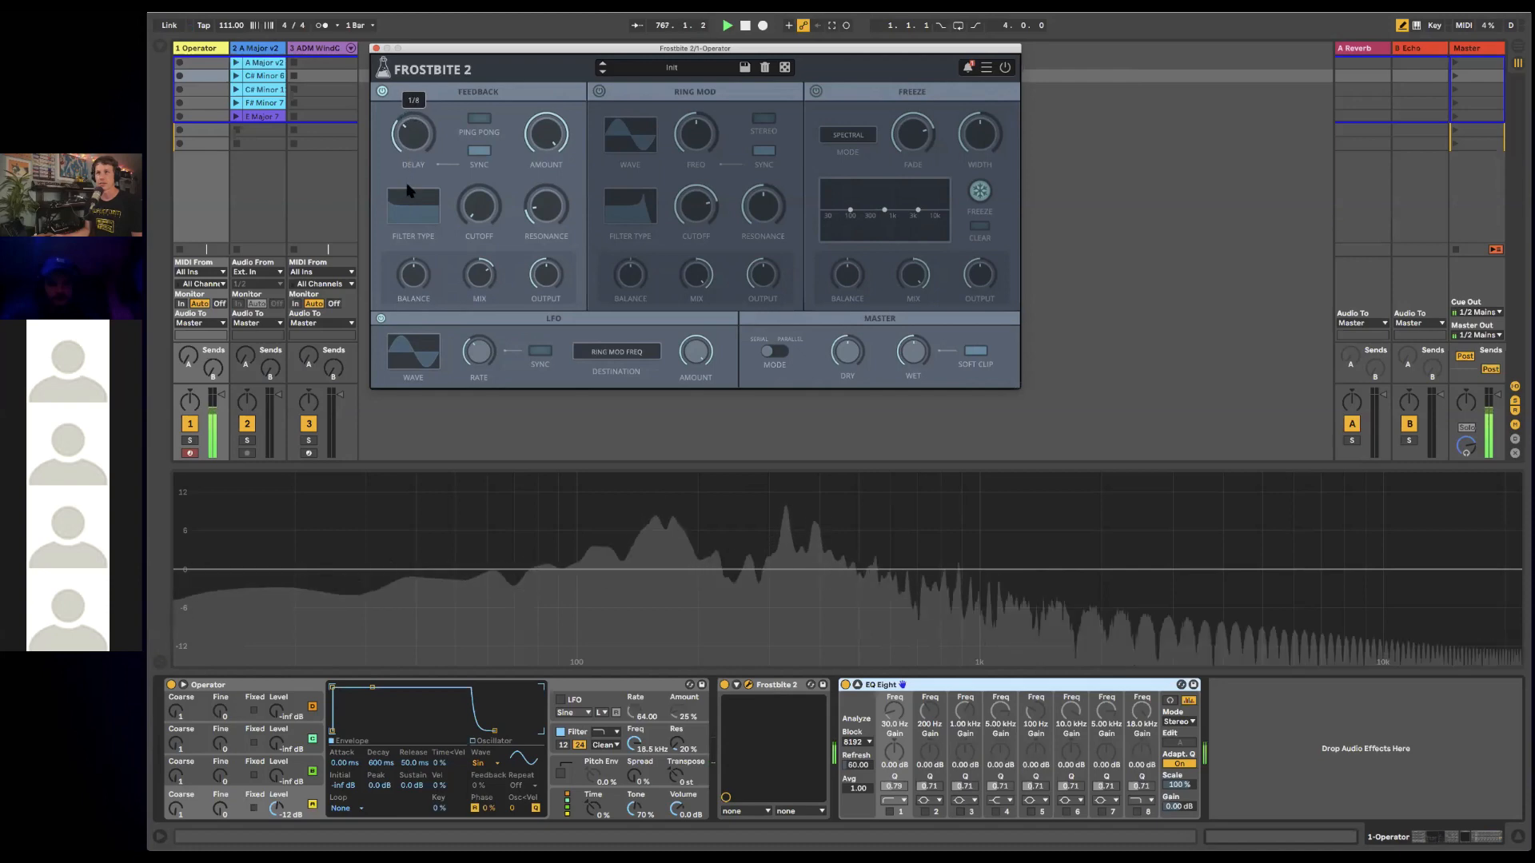
drag(407, 185, 407, 185)
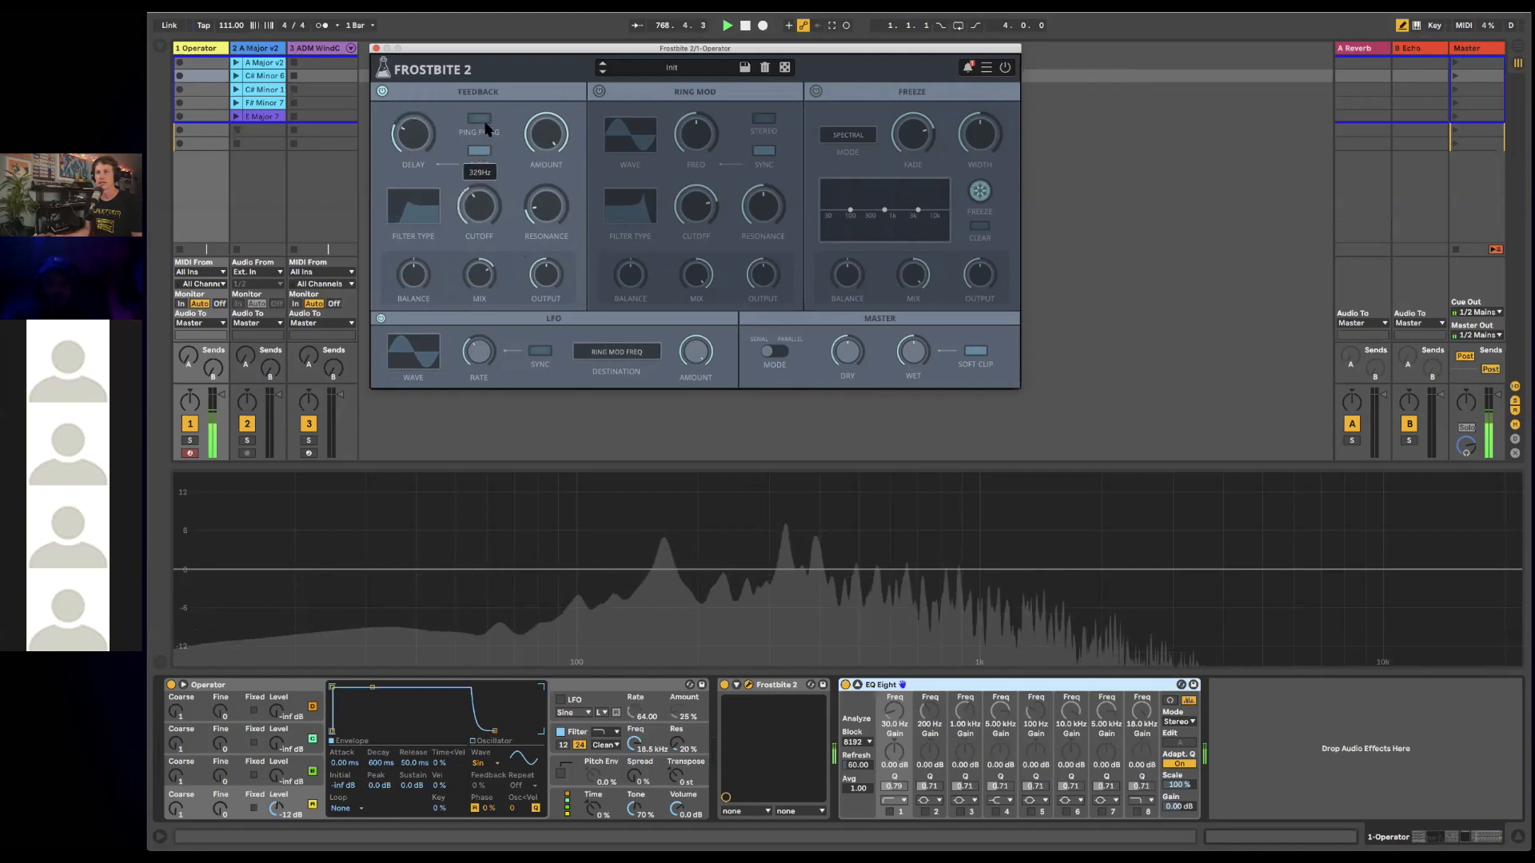
- Raise the Feedback resonance to about 27%, try other filter types with cutoff sweeps, and return the filter to LowPass
drag(485, 128, 534, 210)
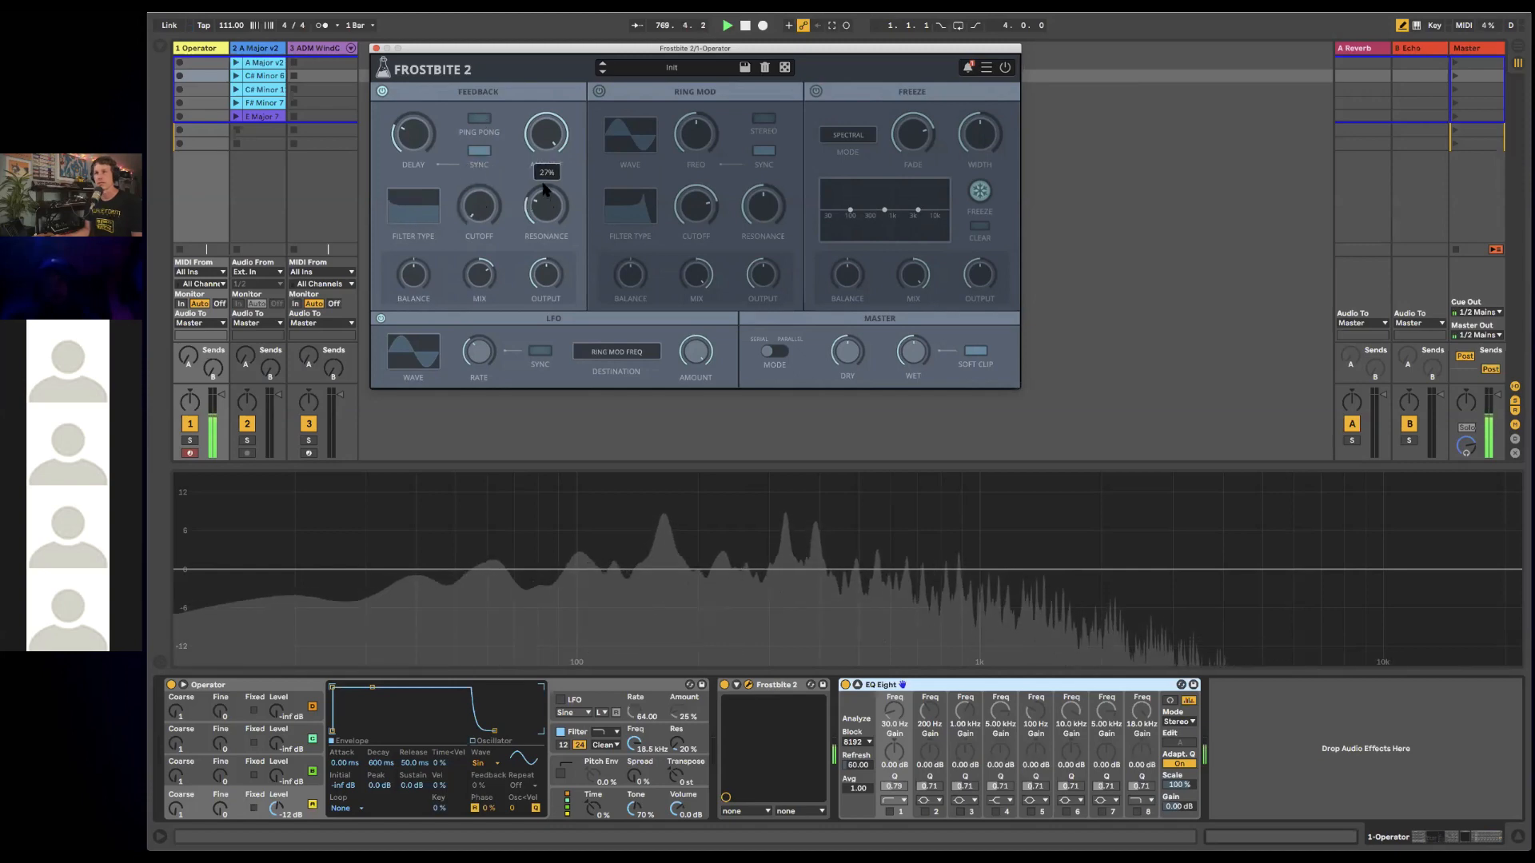
click(436, 220)
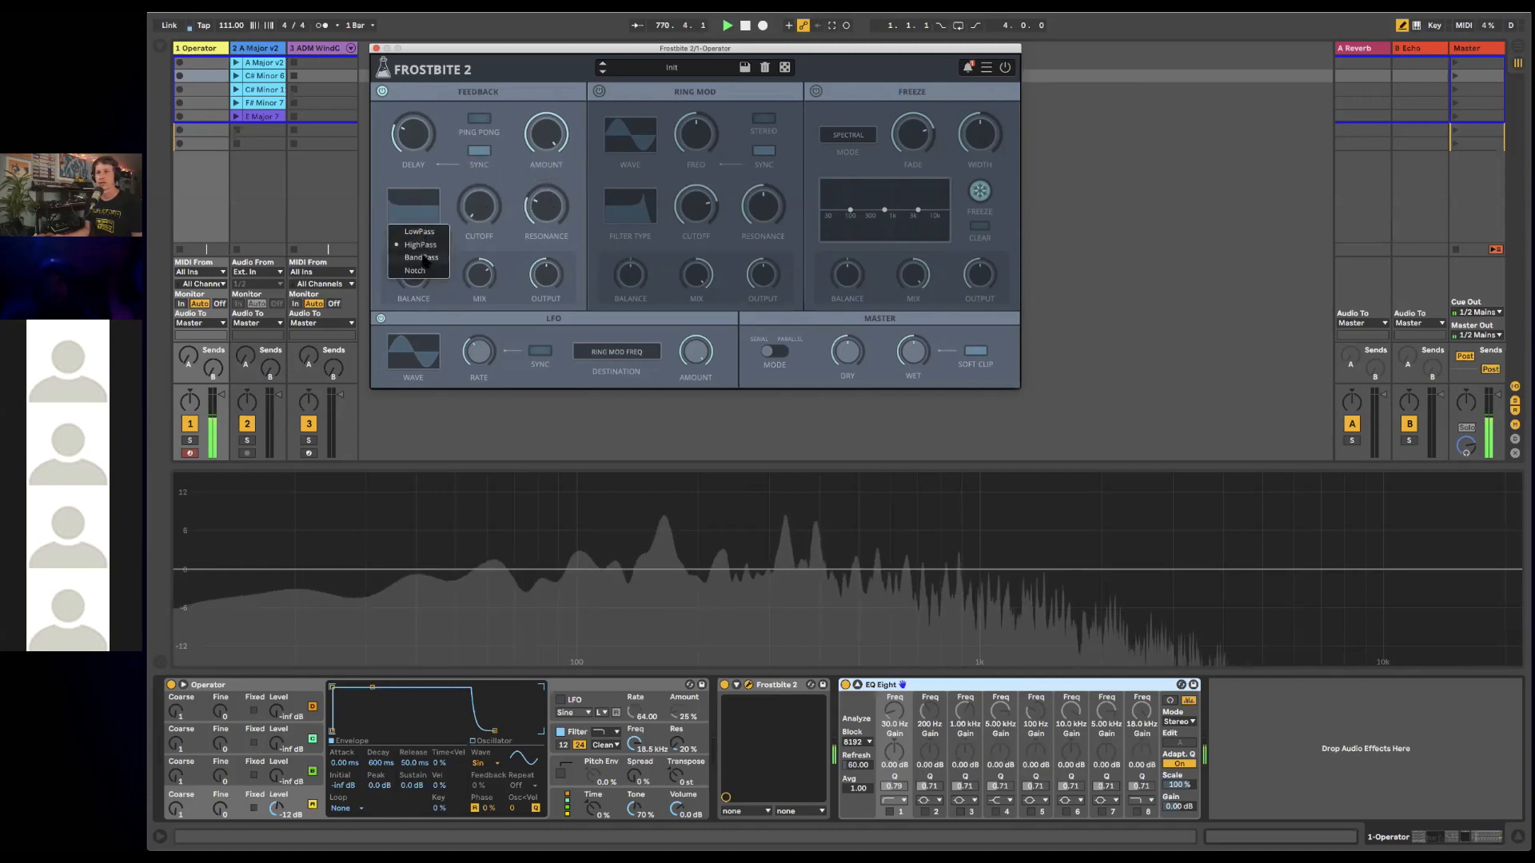
click(444, 229)
drag(468, 214, 469, 126)
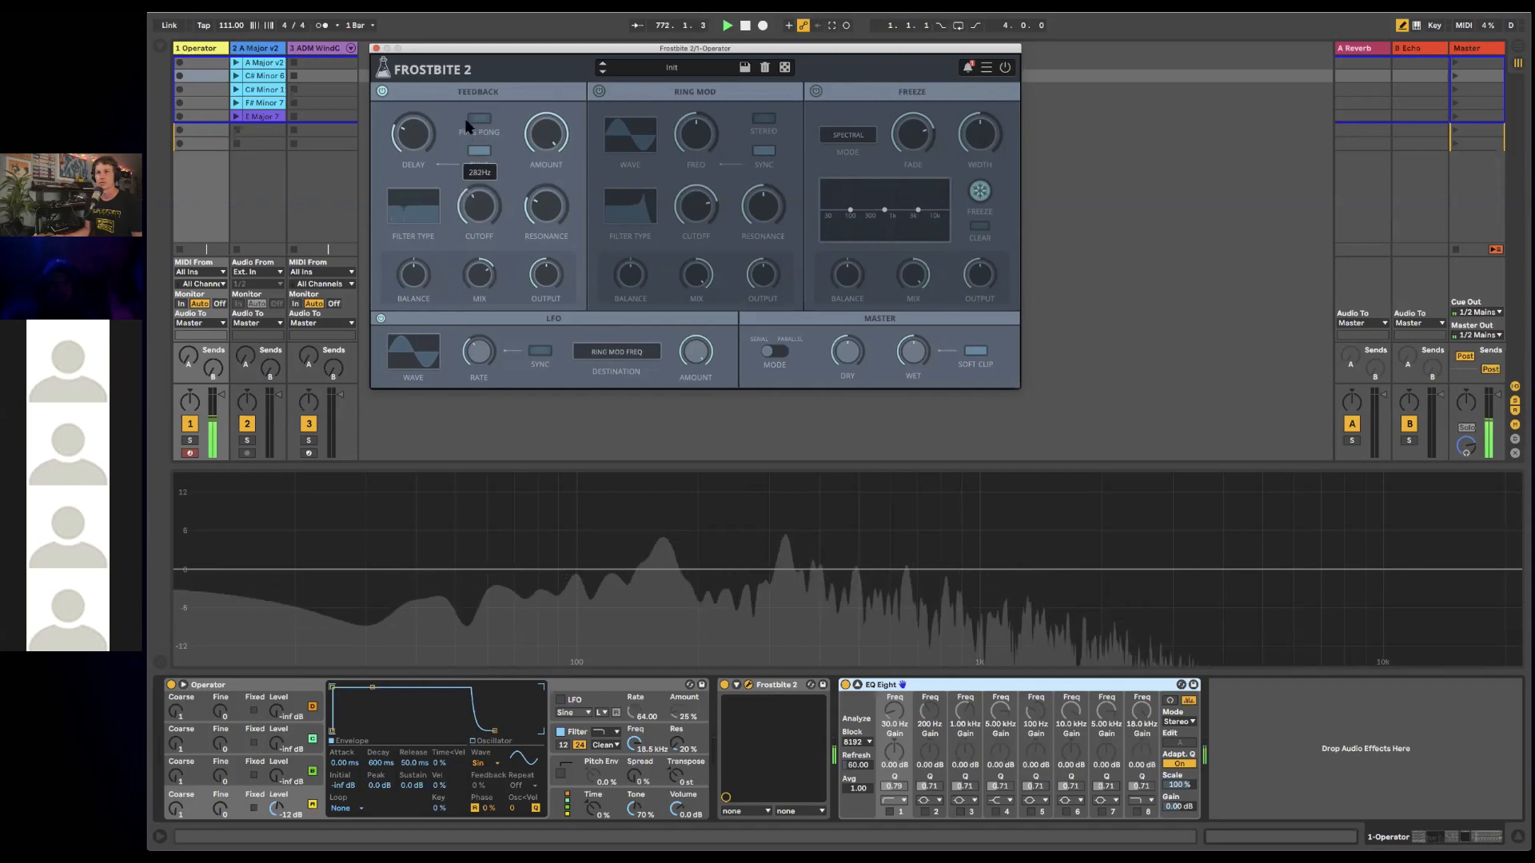
click(420, 212)
click(430, 233)
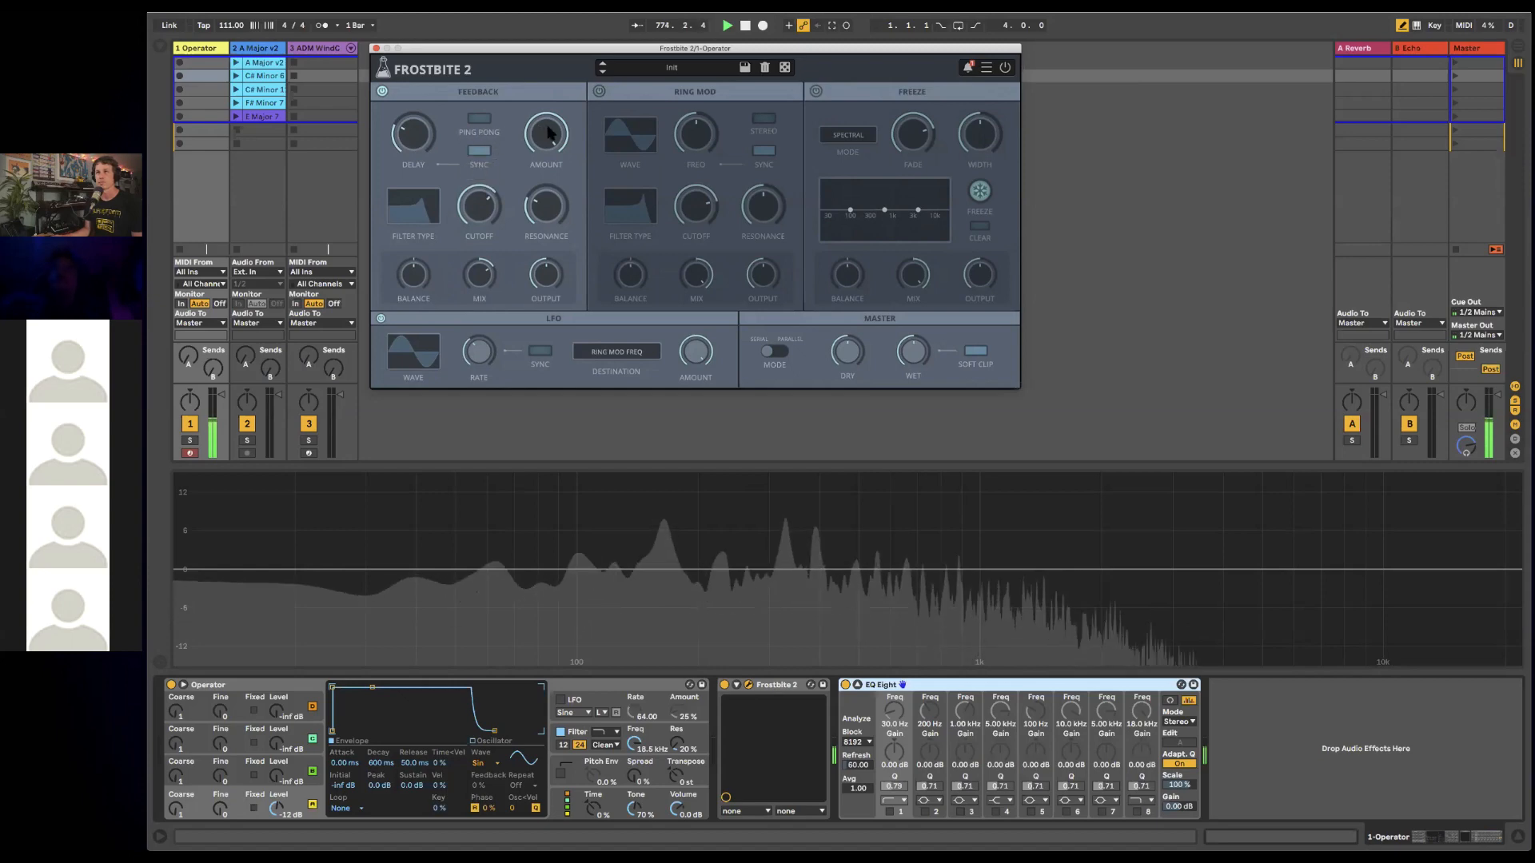
- Disable the Feedback module, enable Ring Mod, and turn down the LFO amount, keeping Ring Mod Freq as its destination
click(382, 93)
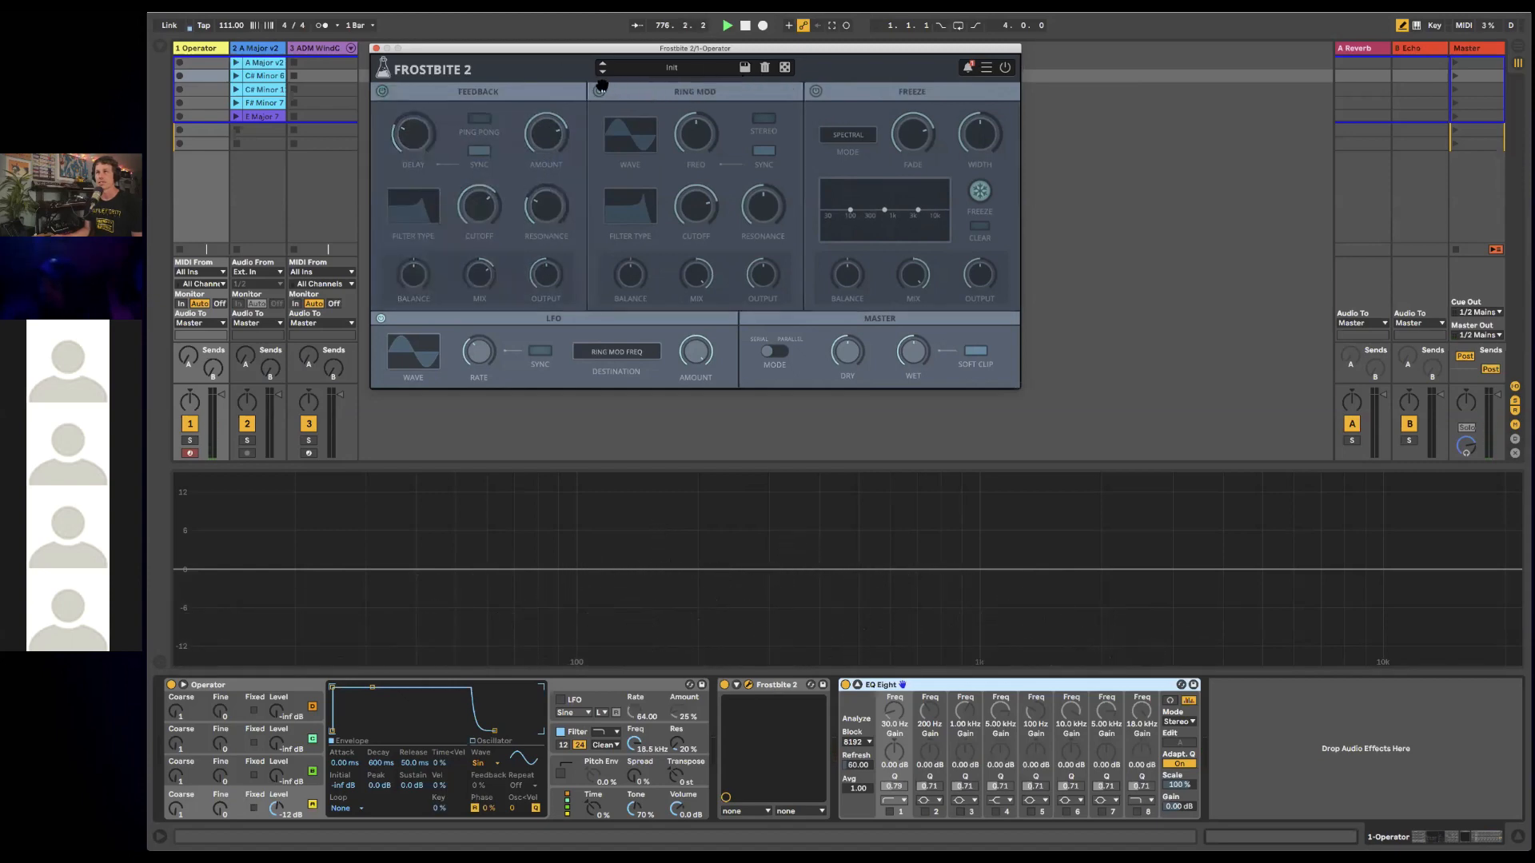
click(599, 92)
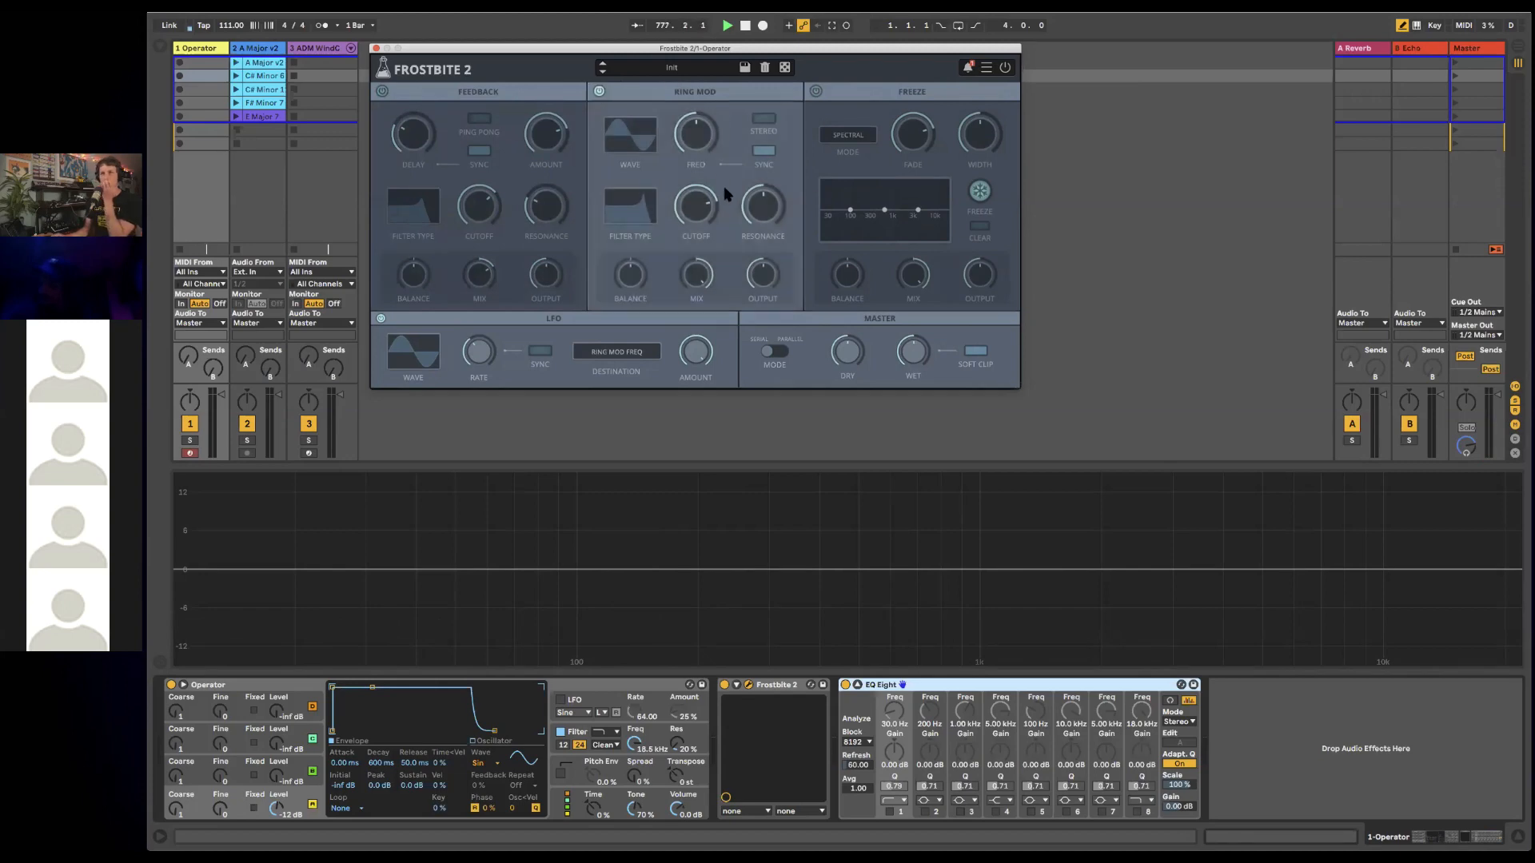
click(614, 352)
click(726, 331)
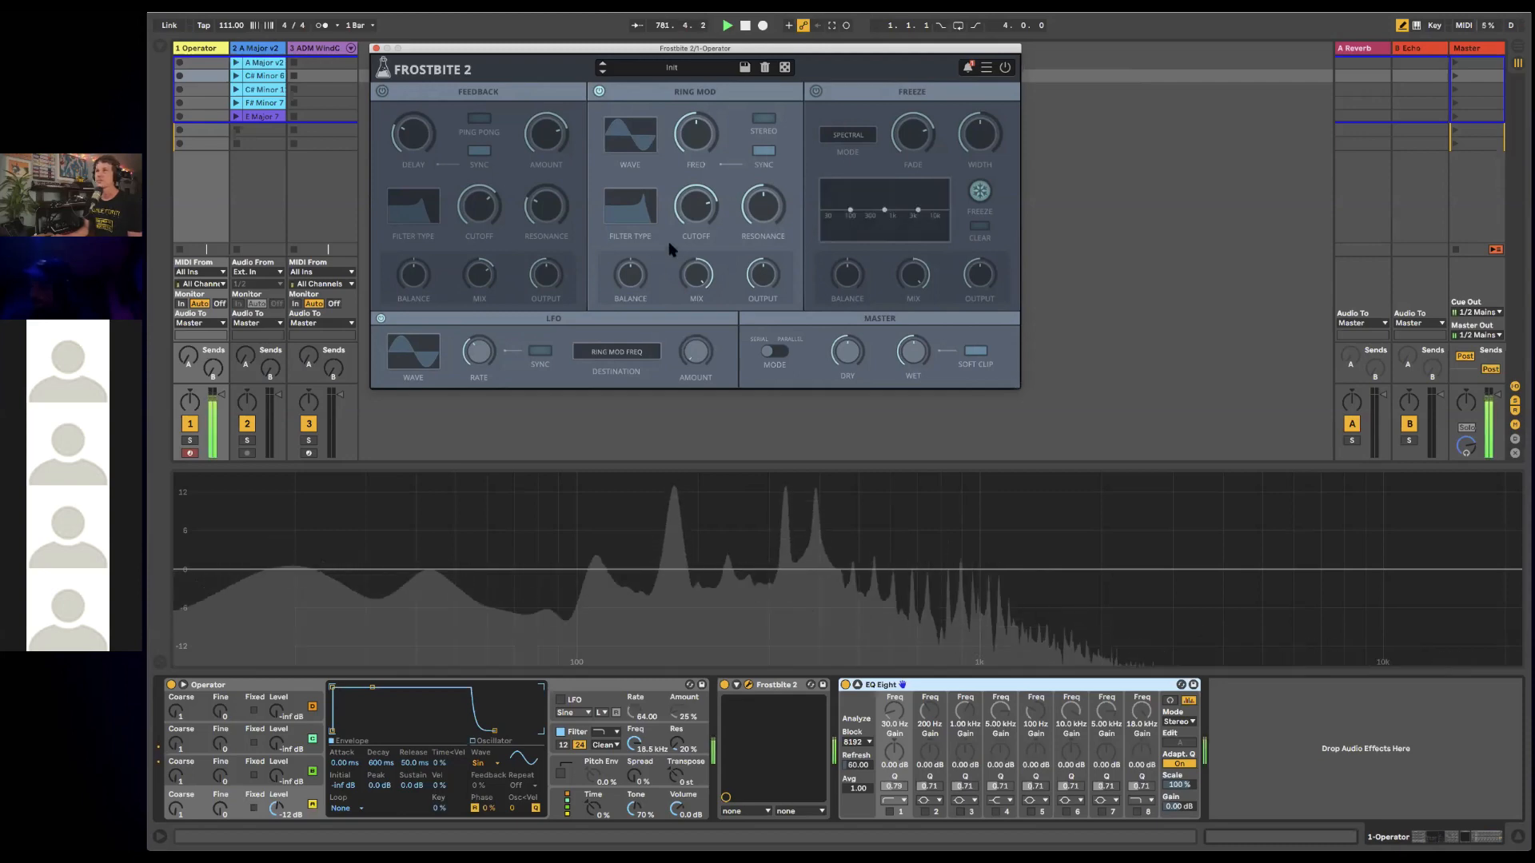
- Review the Ring Mod wave shapes, keep Sine, and sweep the synced frequency
click(638, 134)
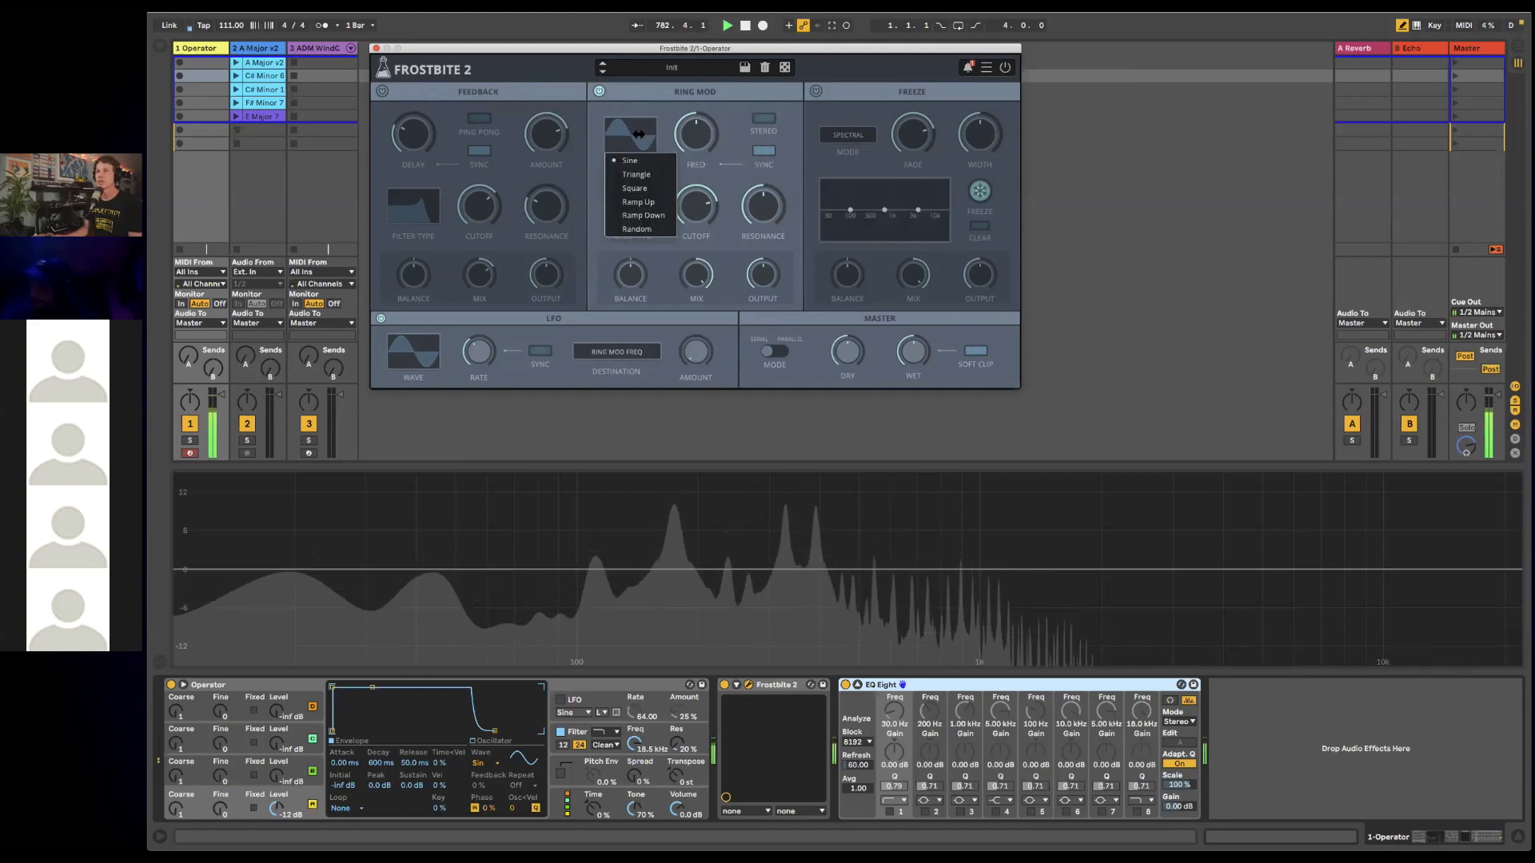
click(674, 115)
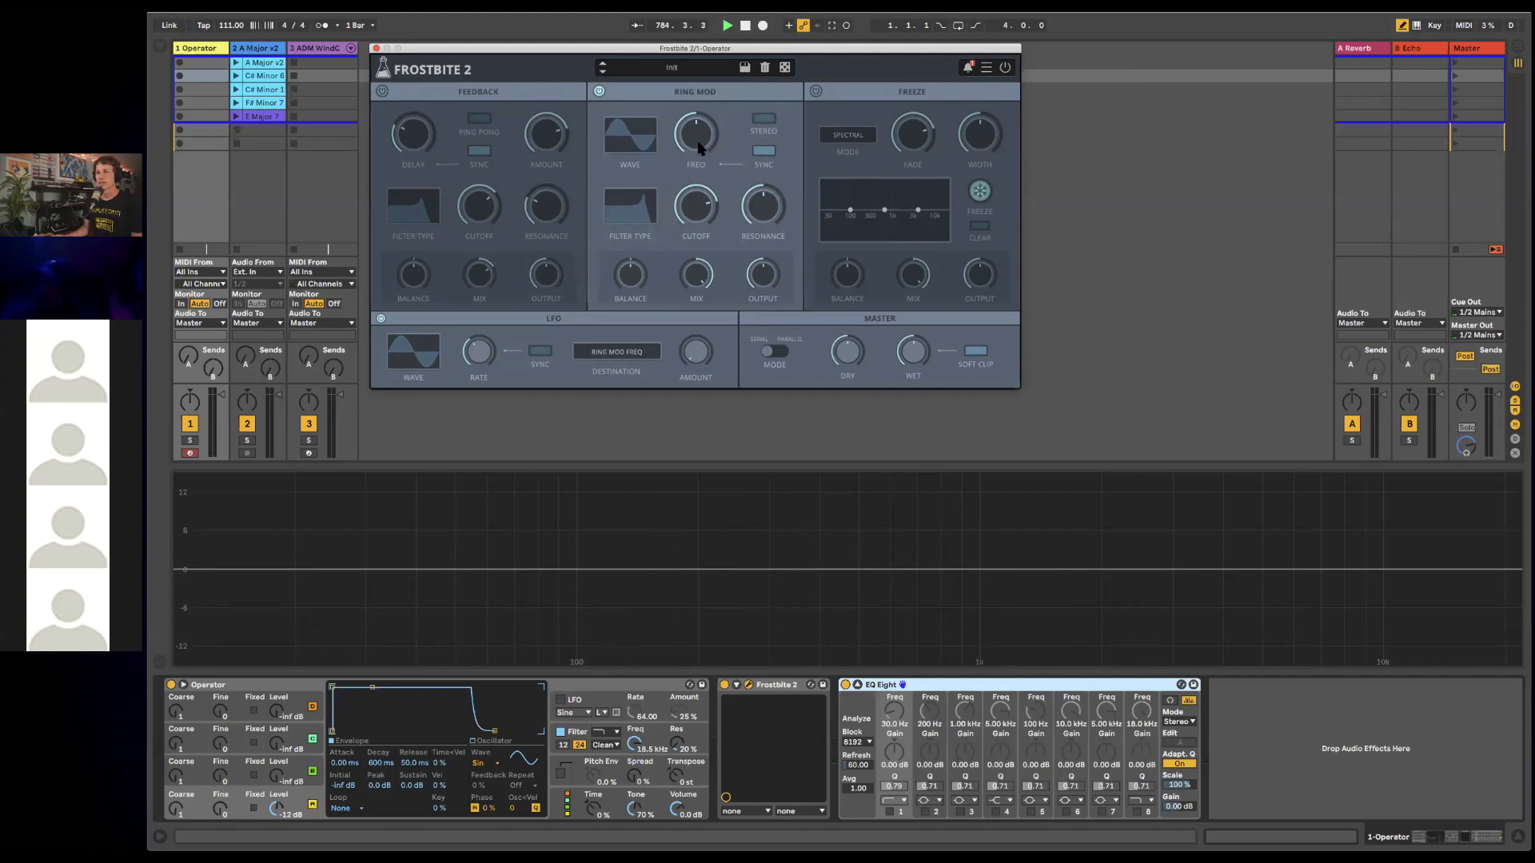
drag(698, 143, 743, 140)
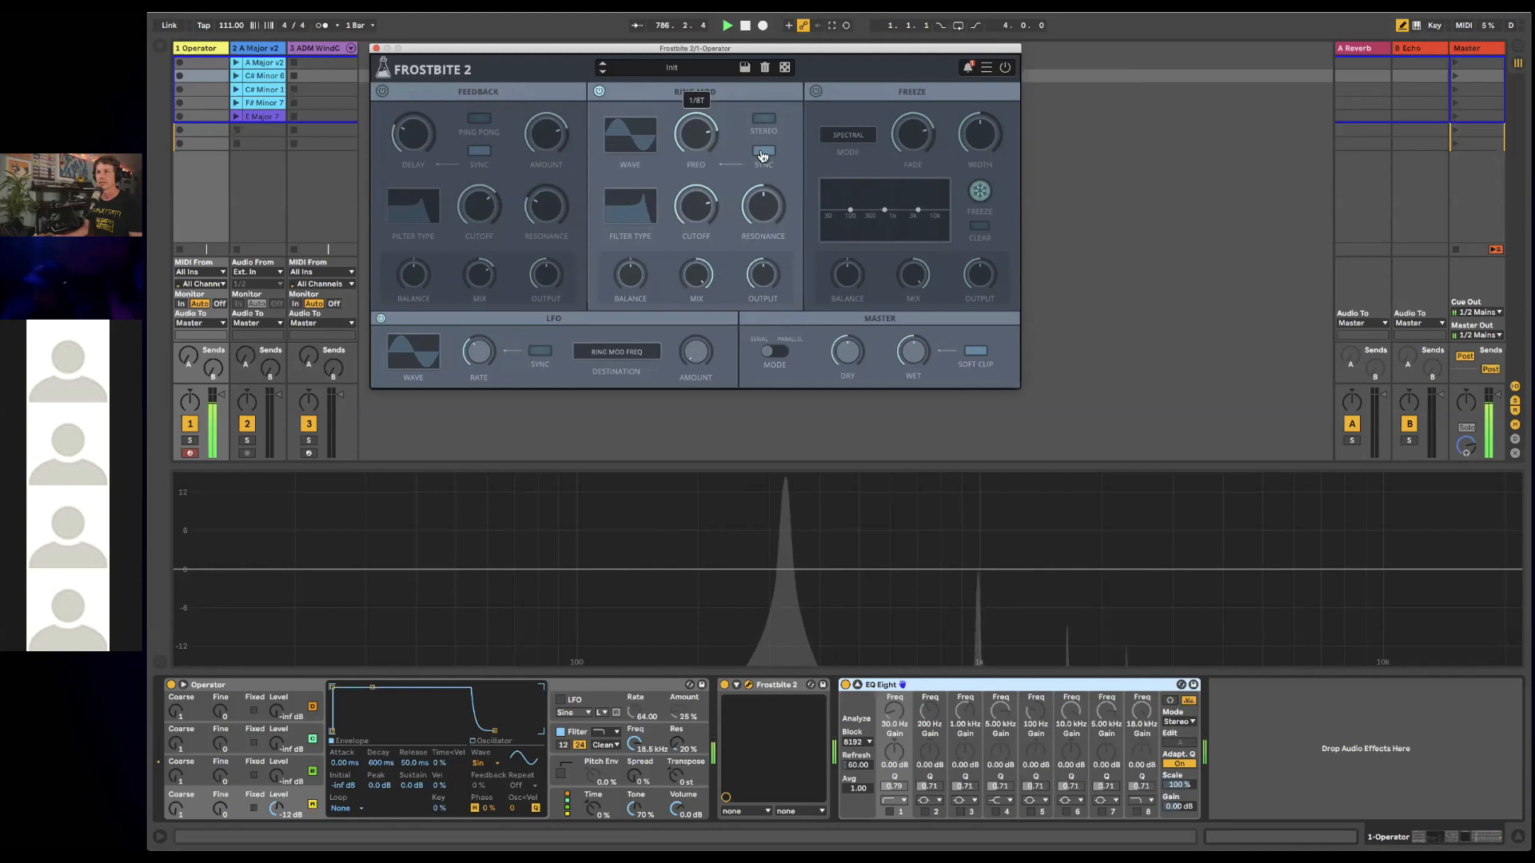
- Compare Ring Mod frequency sweeps with sync on and off, and bypass and re-enable the module with sync left off
click(764, 152)
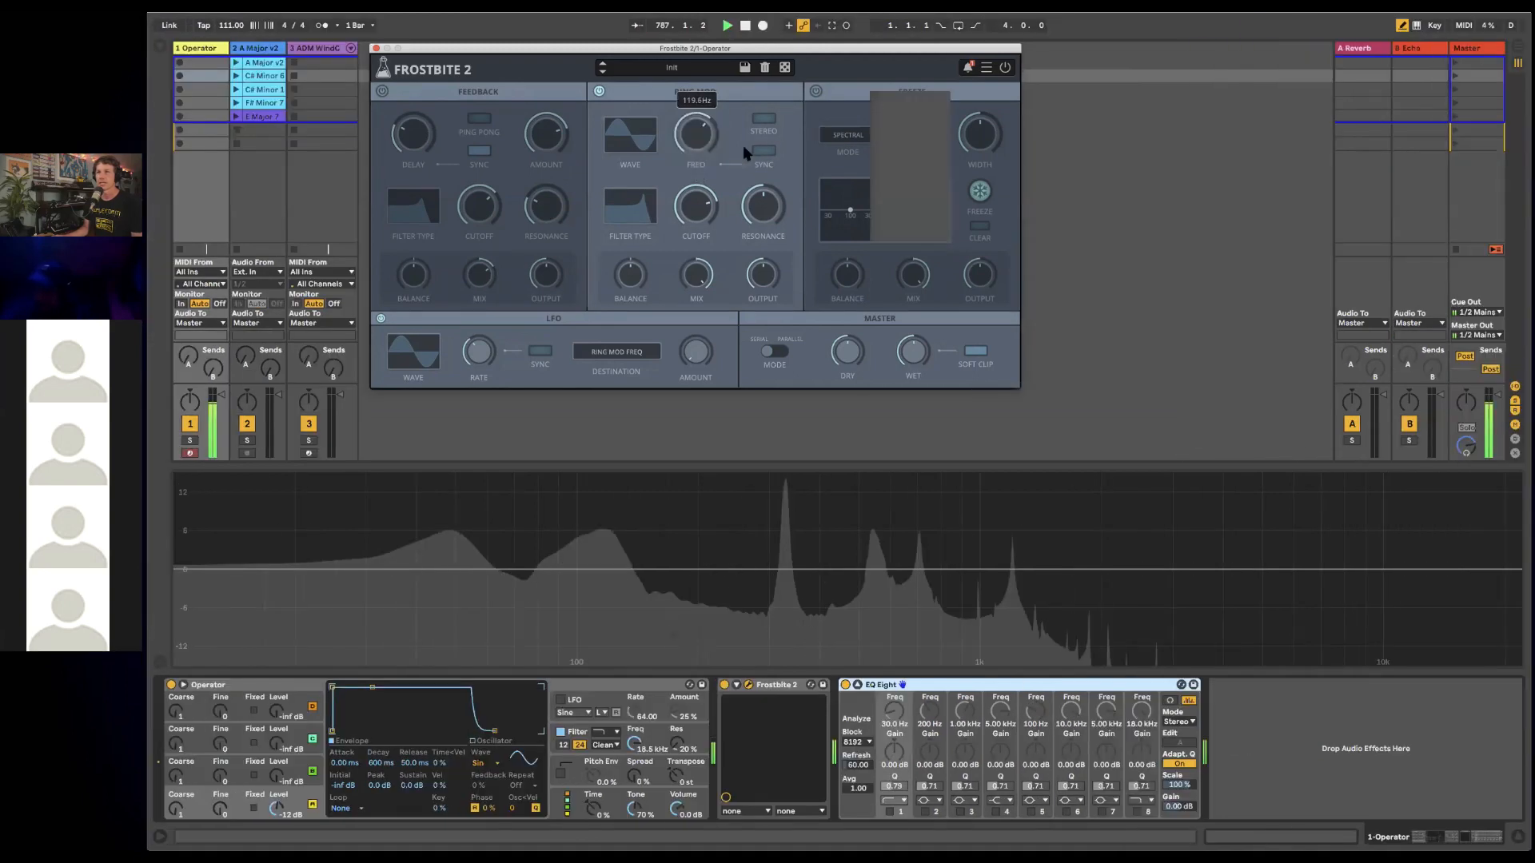
drag(695, 126, 767, 154)
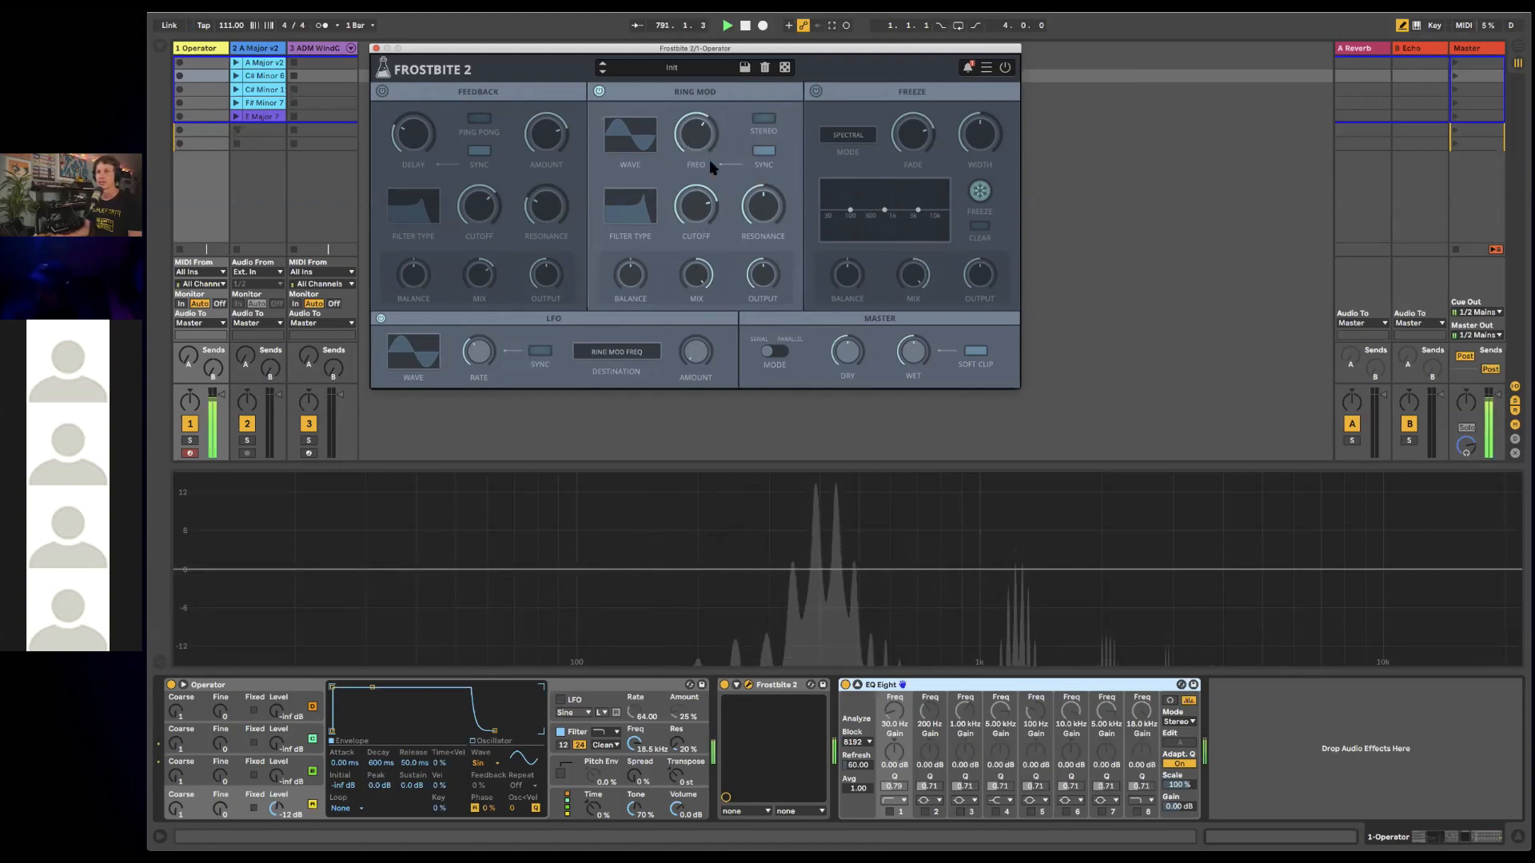
click(600, 92)
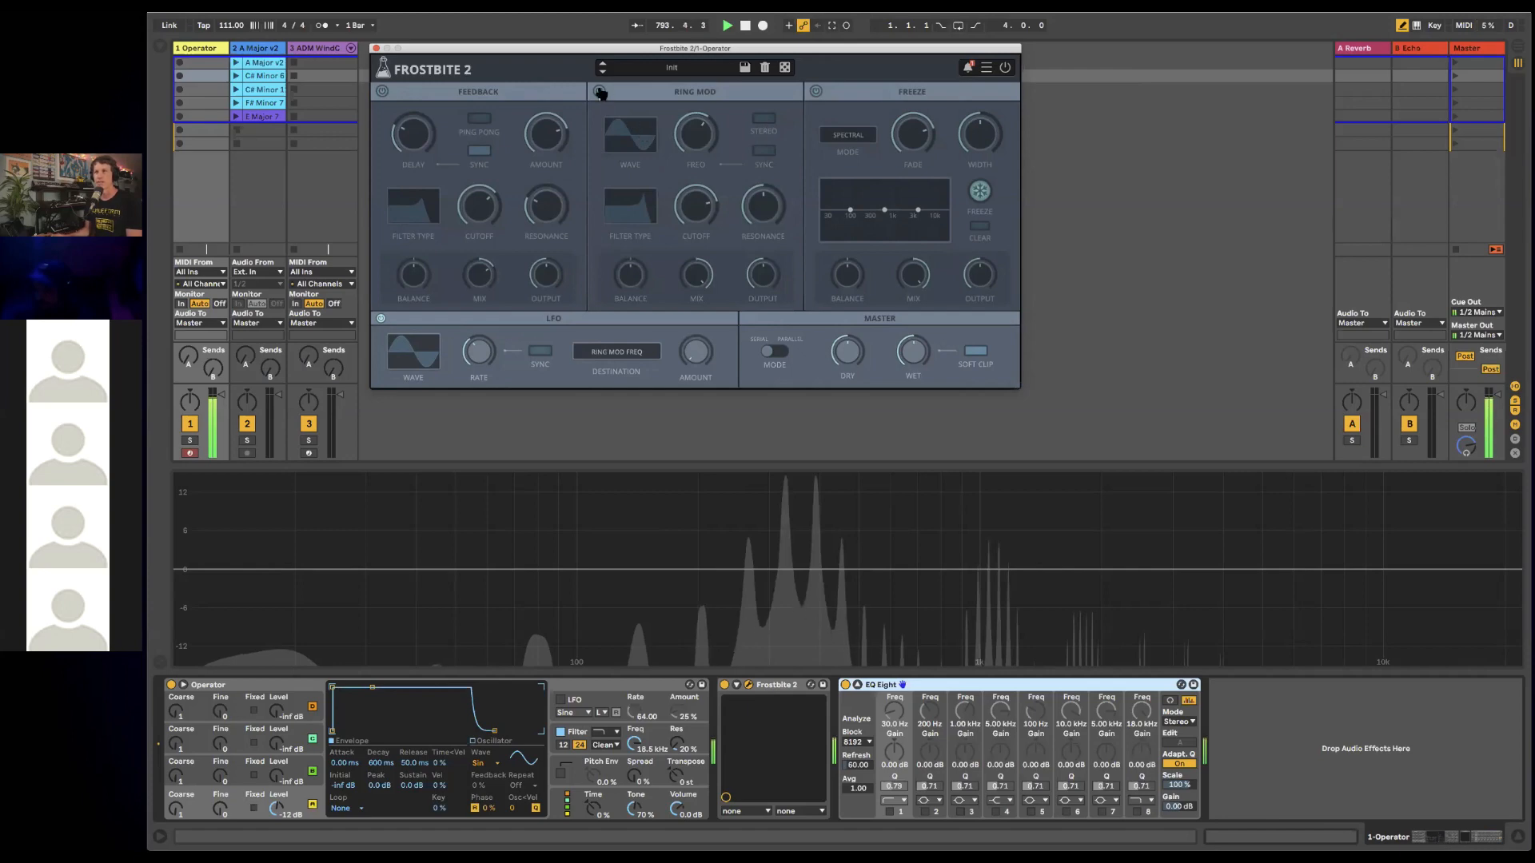
click(600, 92)
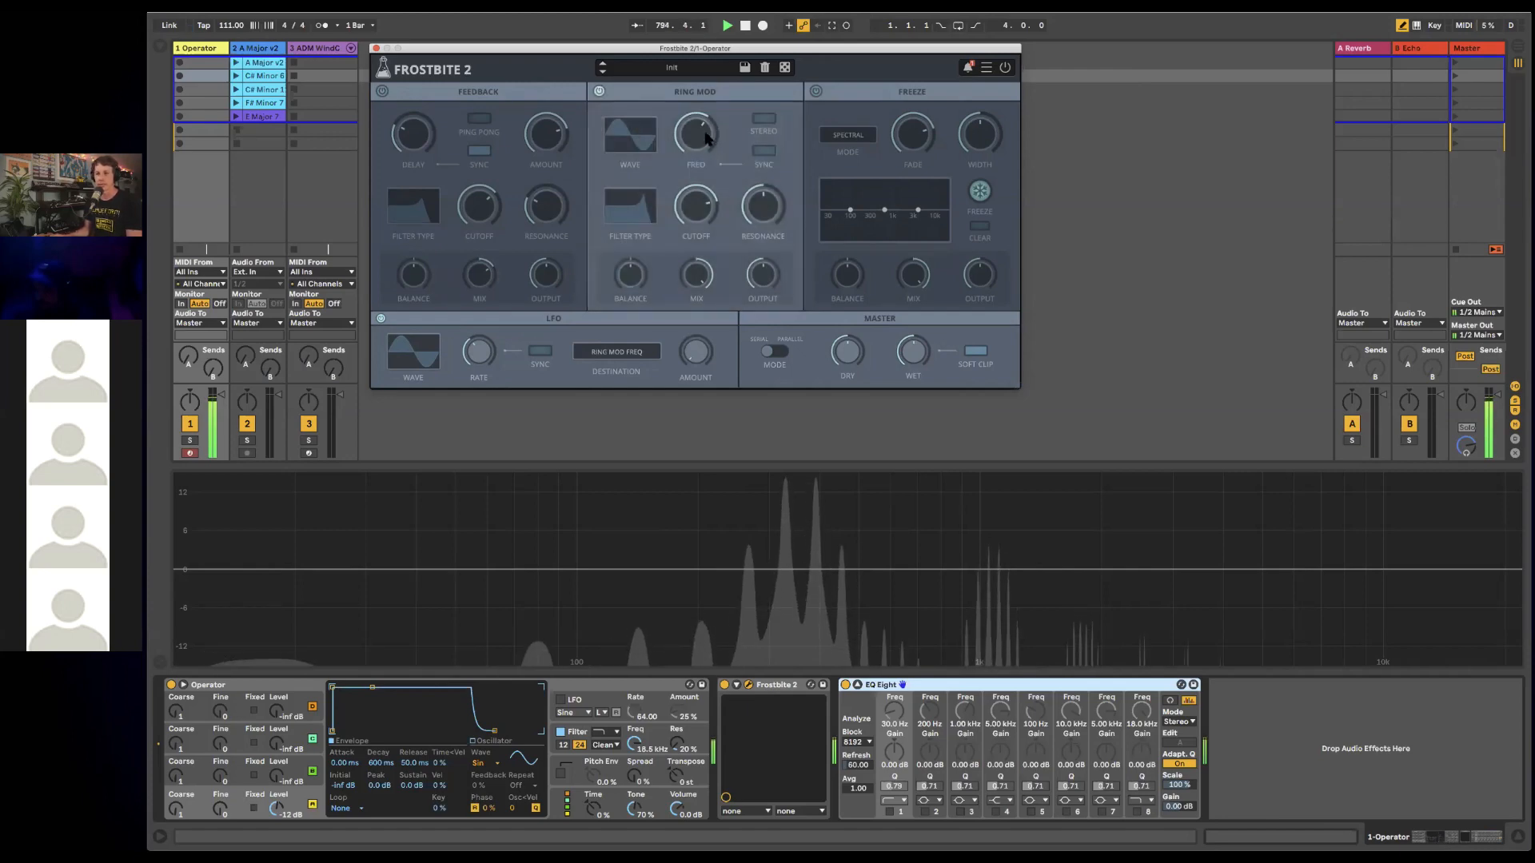
- Try the Triangle and Square waves in Ring Mod, switch to Ramp Up, and sweep the tempo-synced frequency
click(639, 139)
click(637, 174)
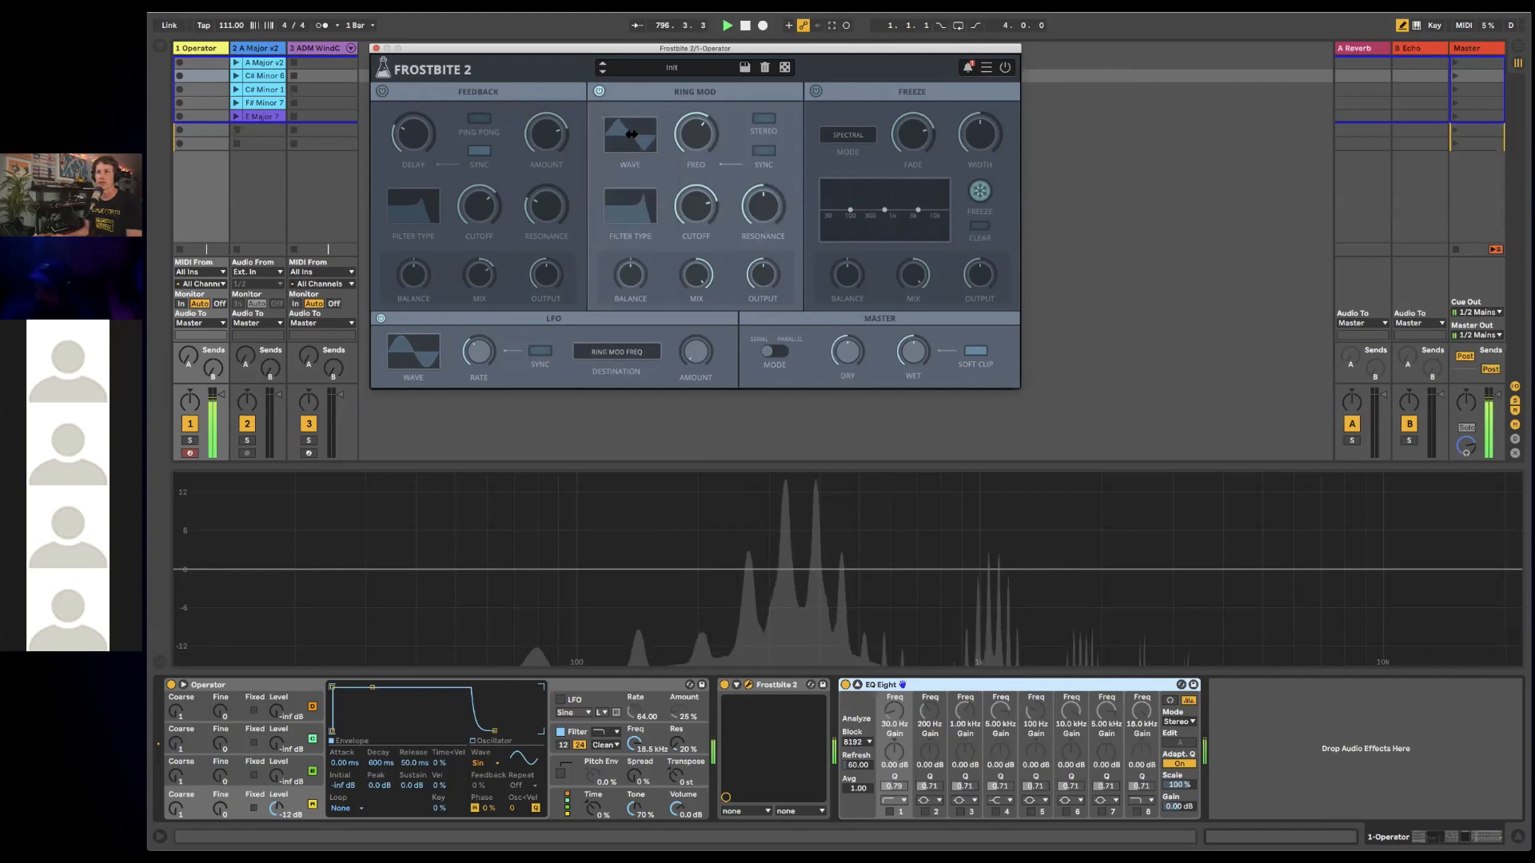
click(632, 134)
click(635, 188)
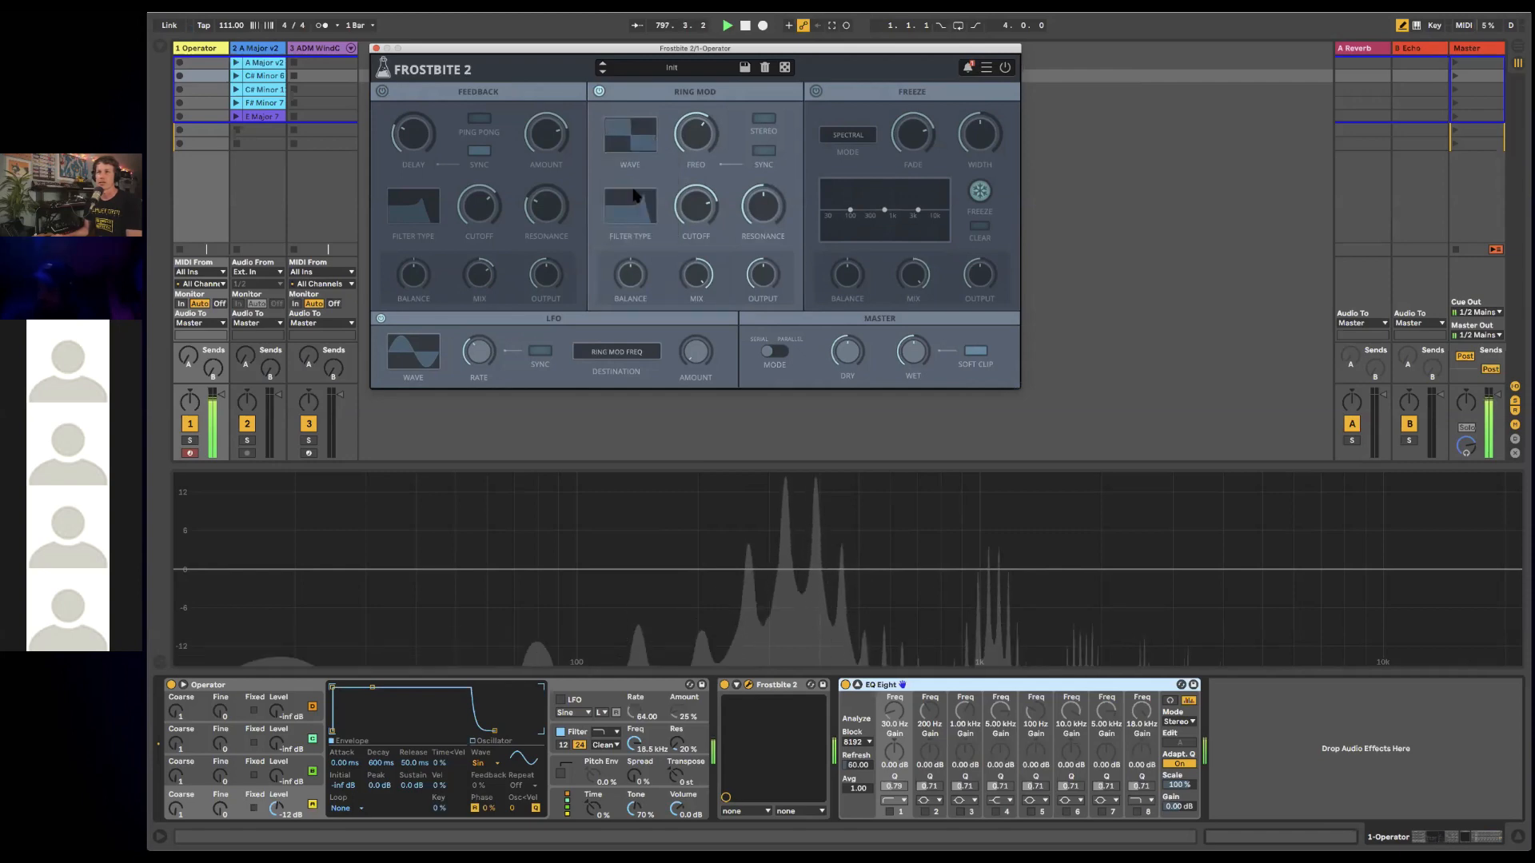
click(618, 130)
click(635, 202)
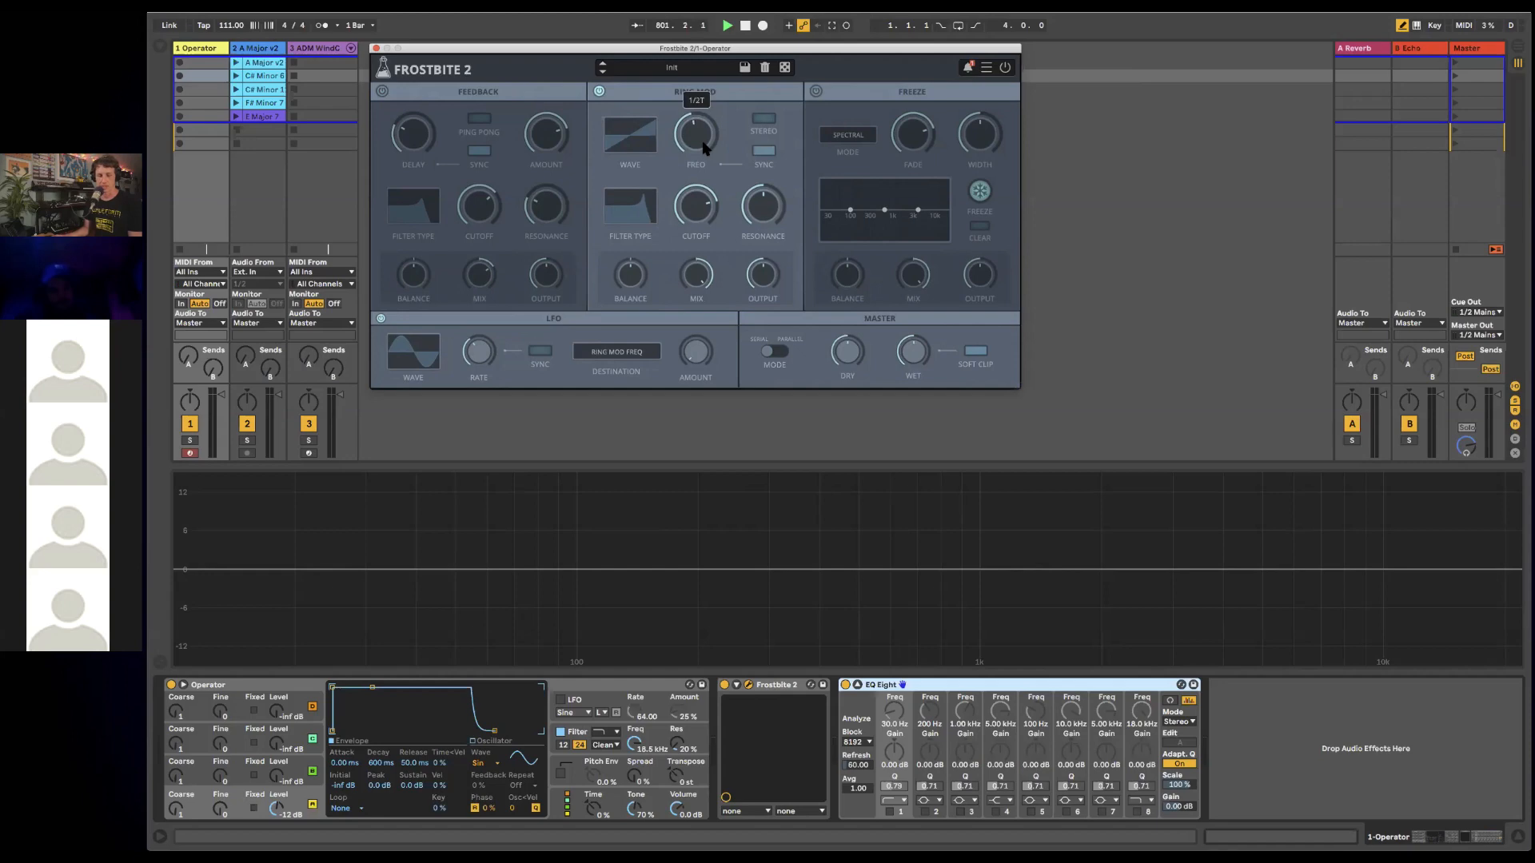
drag(703, 148, 704, 102)
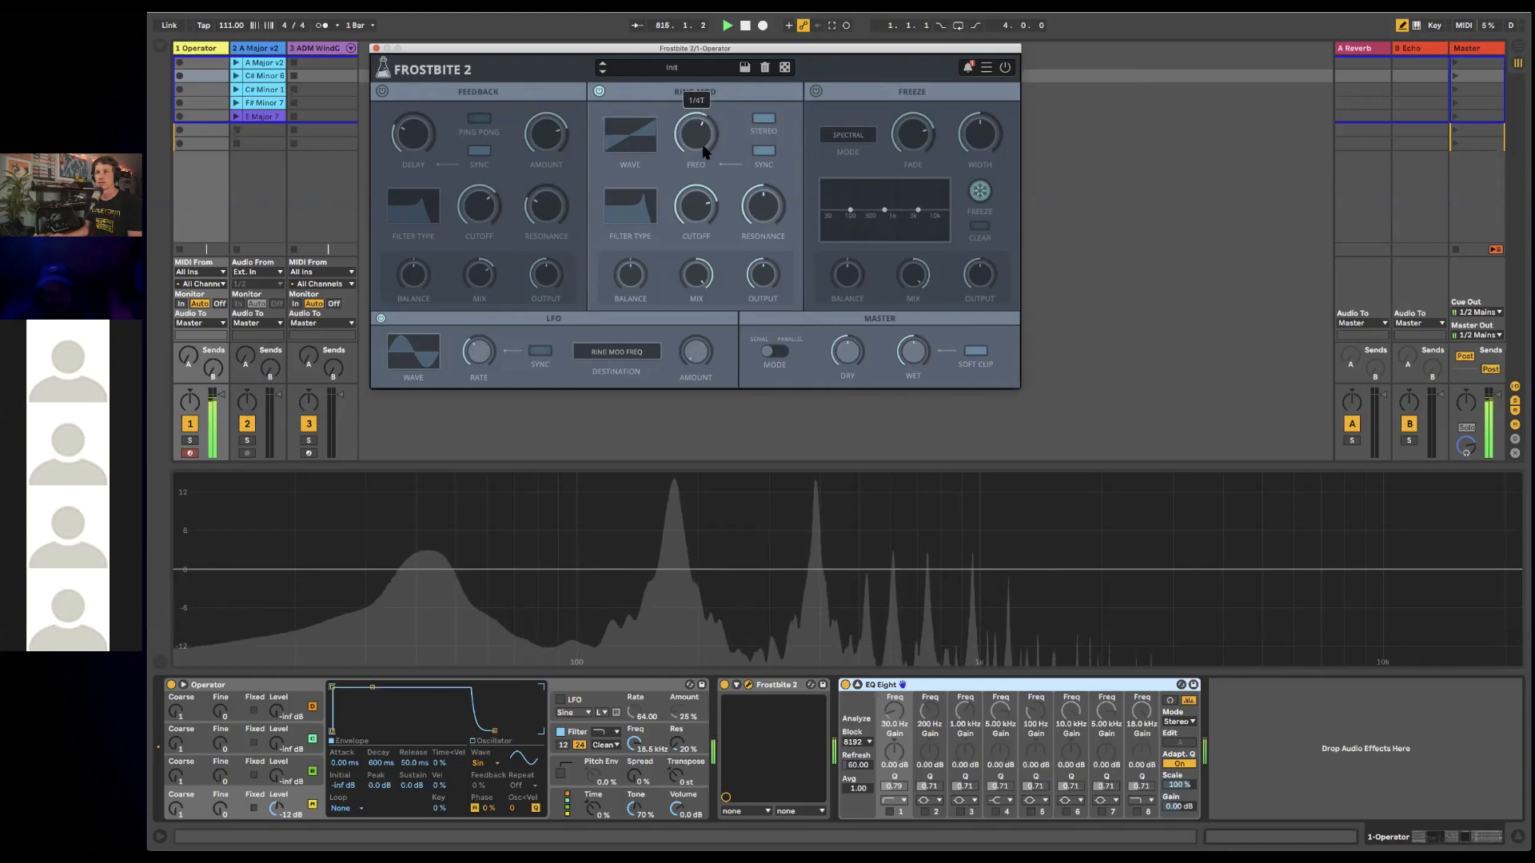
- Change the Ring Mod wave to Ramp Down and sweep the frequency with sync off
click(634, 132)
click(635, 216)
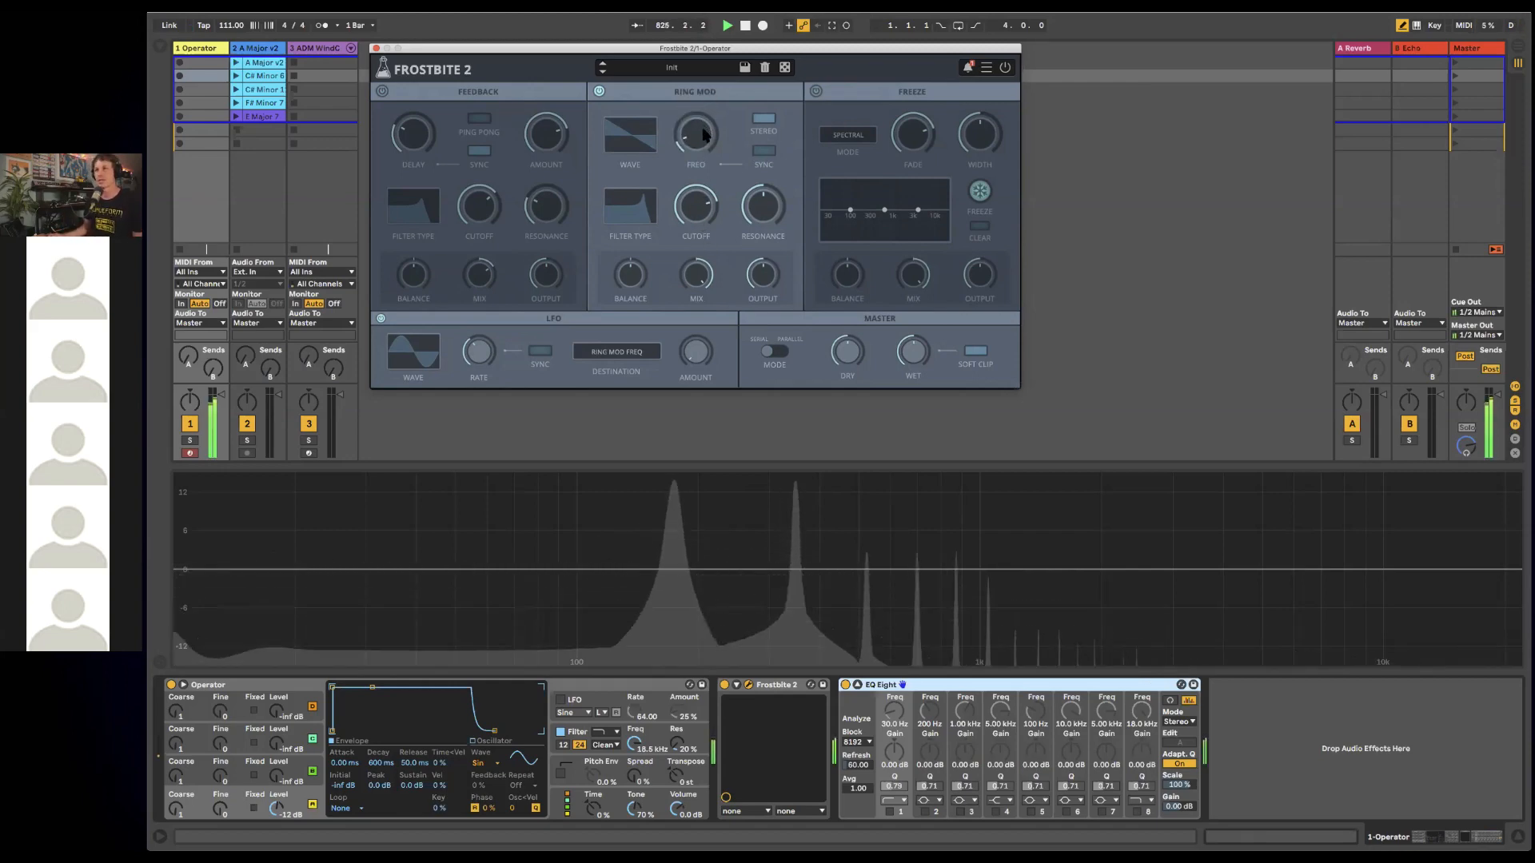
drag(693, 108, 692, 81)
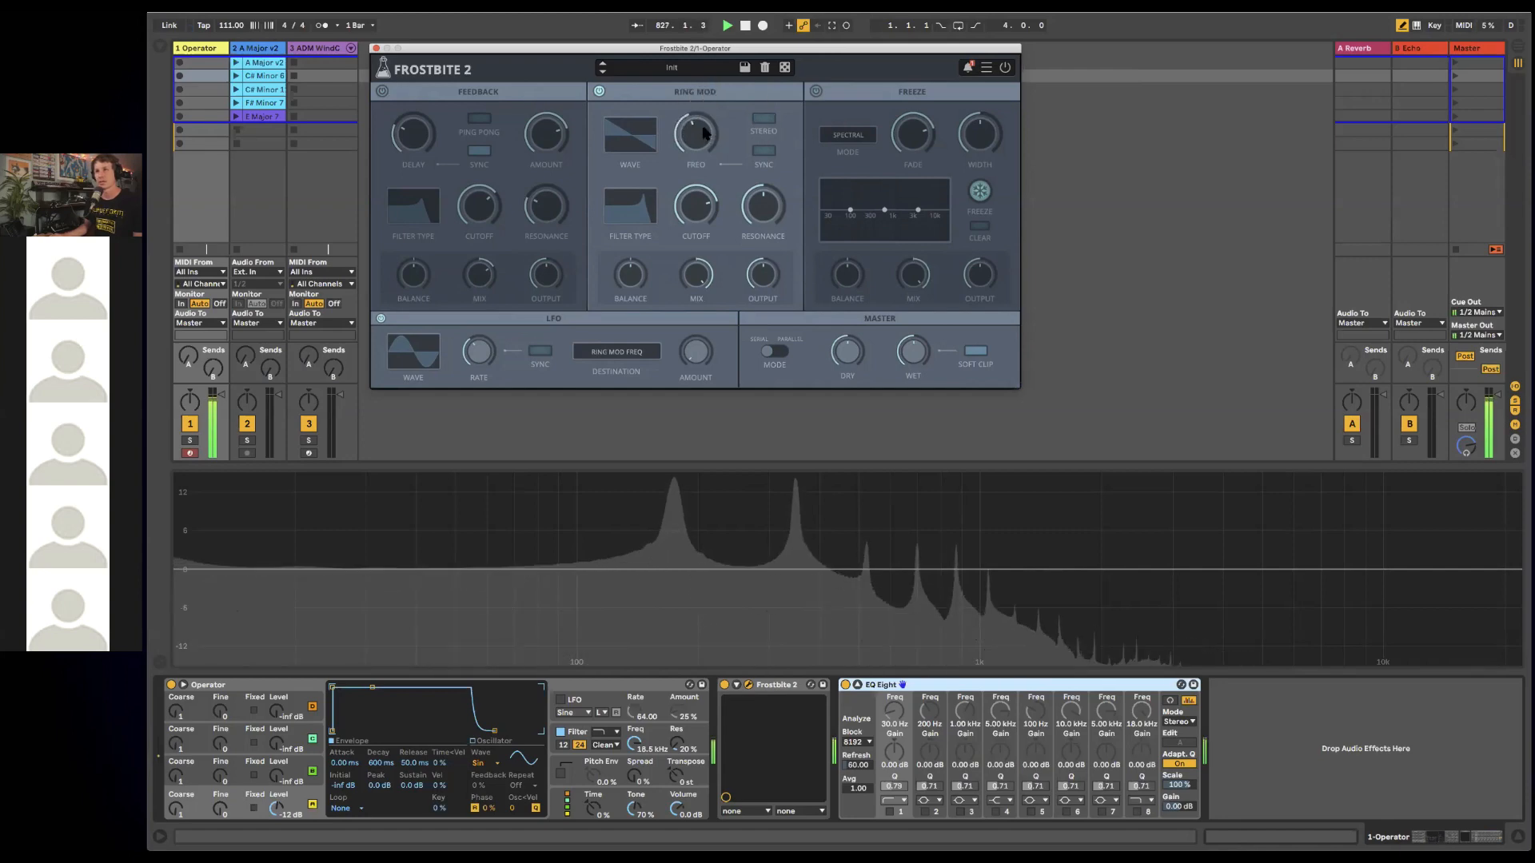
mouse_move(697, 138)
mouse_down()
mouse_move(704, 122)
mouse_move(697, 144)
mouse_up()
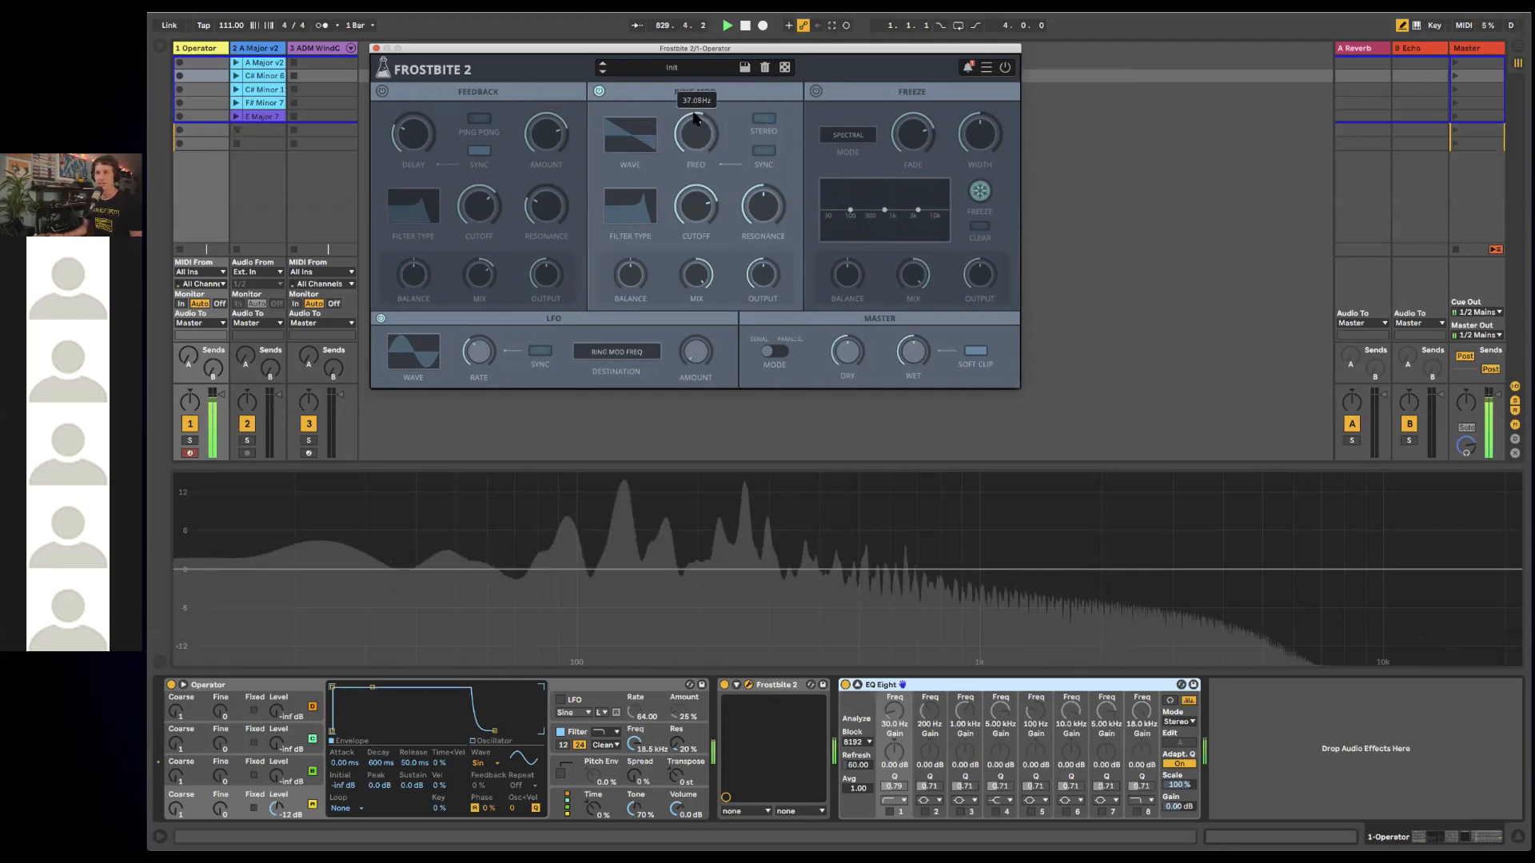
mouse_move(694, 121)
mouse_down()
mouse_move(708, 67)
mouse_move(701, 111)
mouse_up()
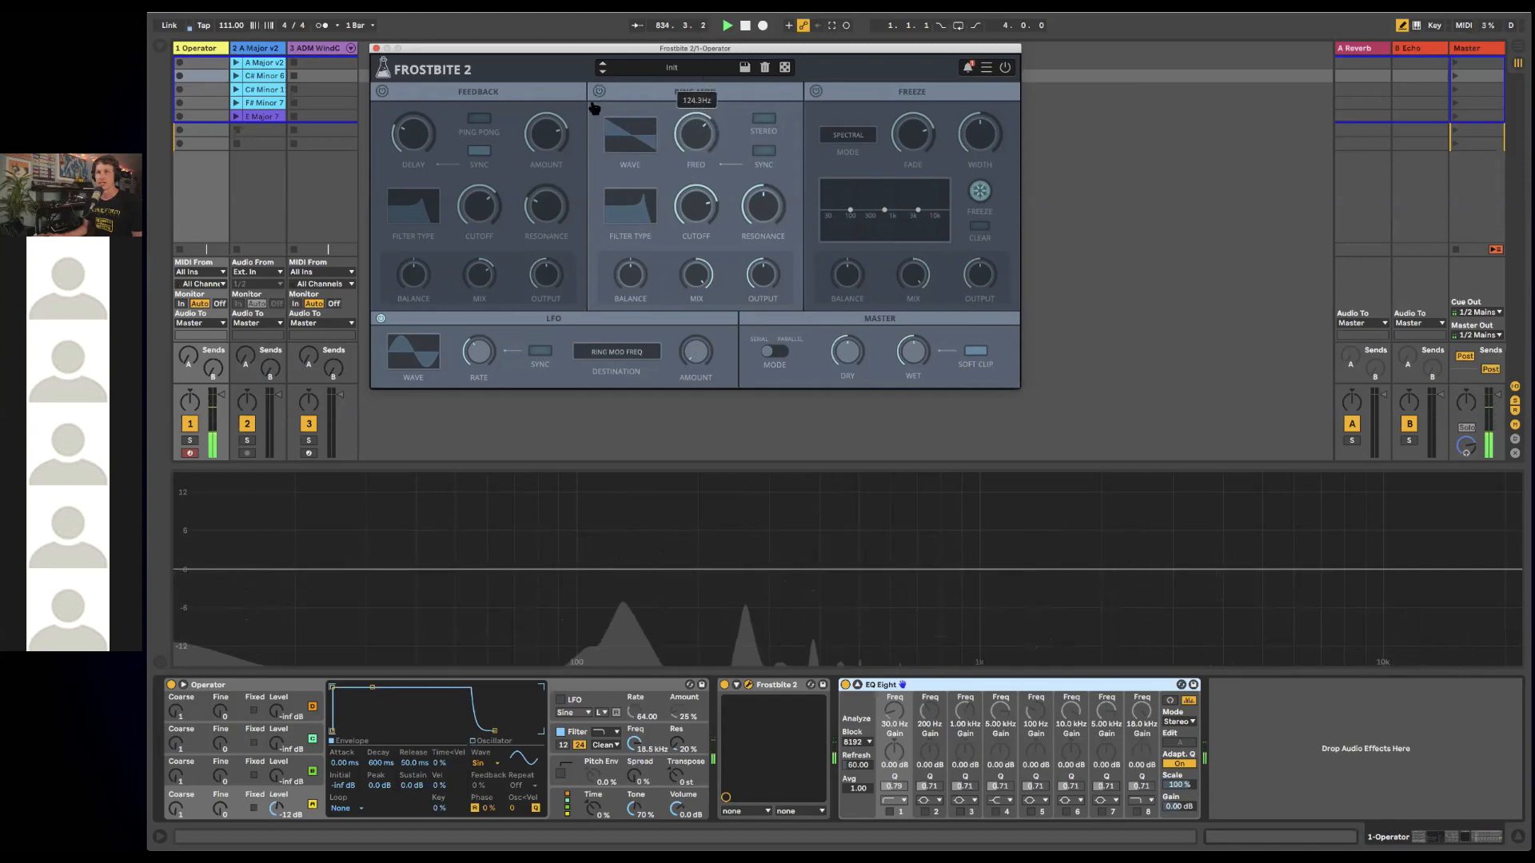
- Bypass Ring Mod and bring in Operator's oscillator B, trying fixed frequency before turning it off and setting the level to -22 dB
click(598, 91)
drag(281, 786, 281, 764)
click(254, 775)
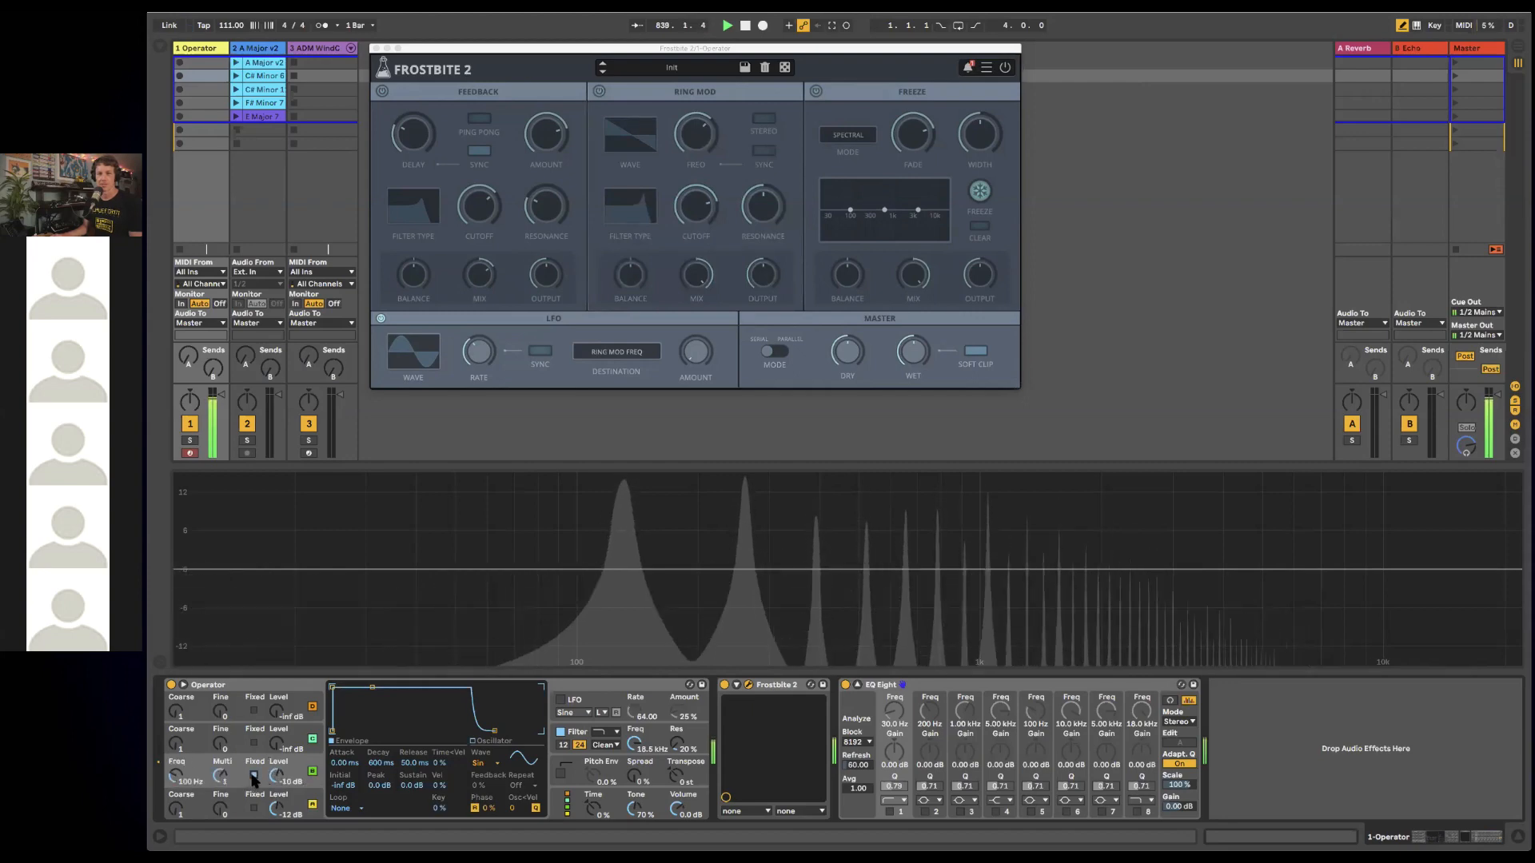
mouse_move(176, 776)
mouse_down()
mouse_move(176, 754)
mouse_move(176, 774)
mouse_up()
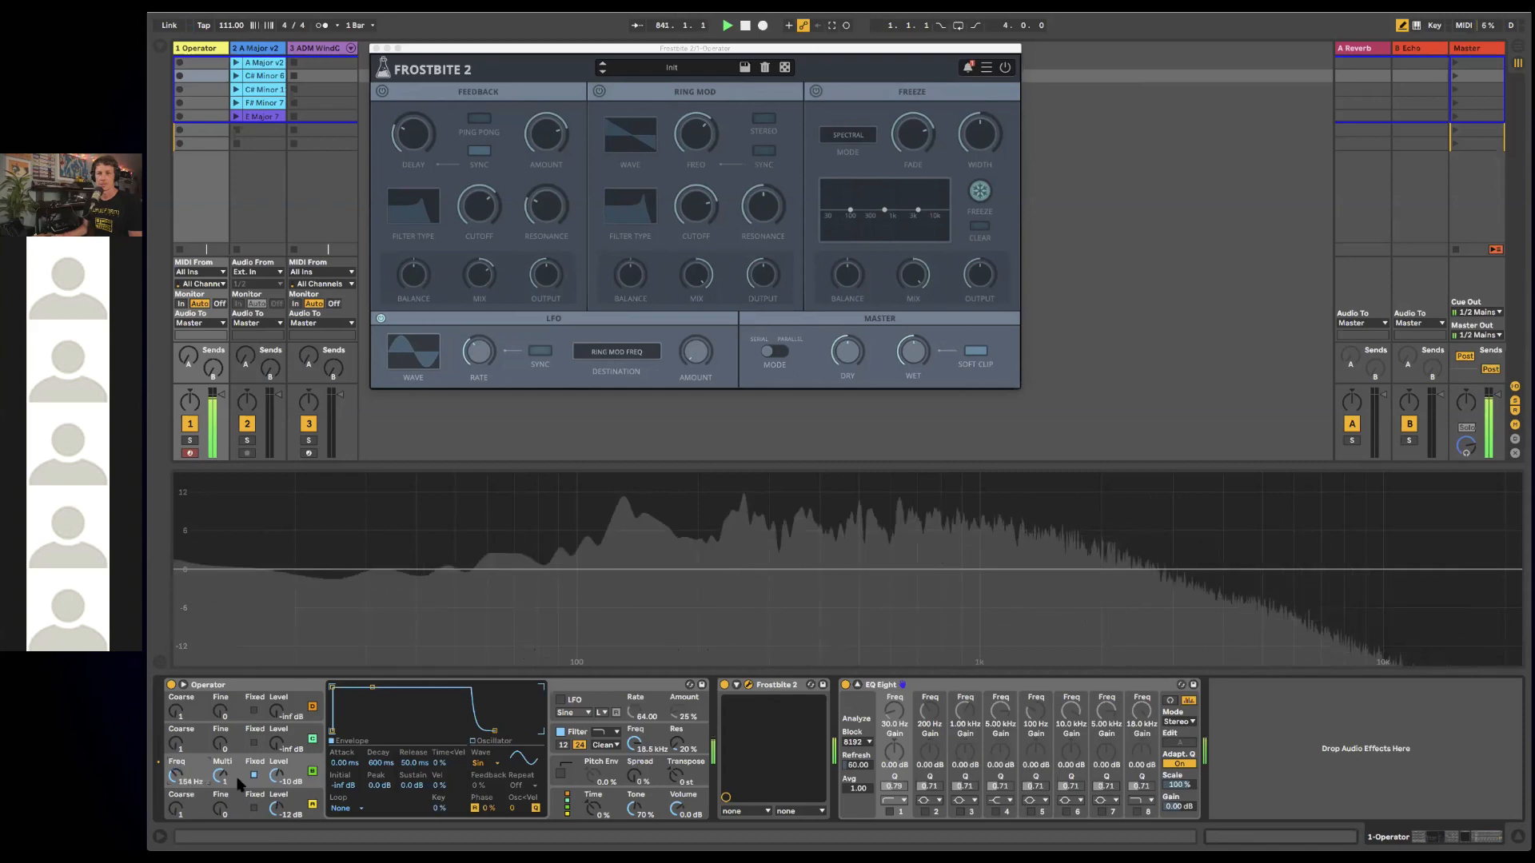
click(254, 775)
drag(276, 776, 276, 791)
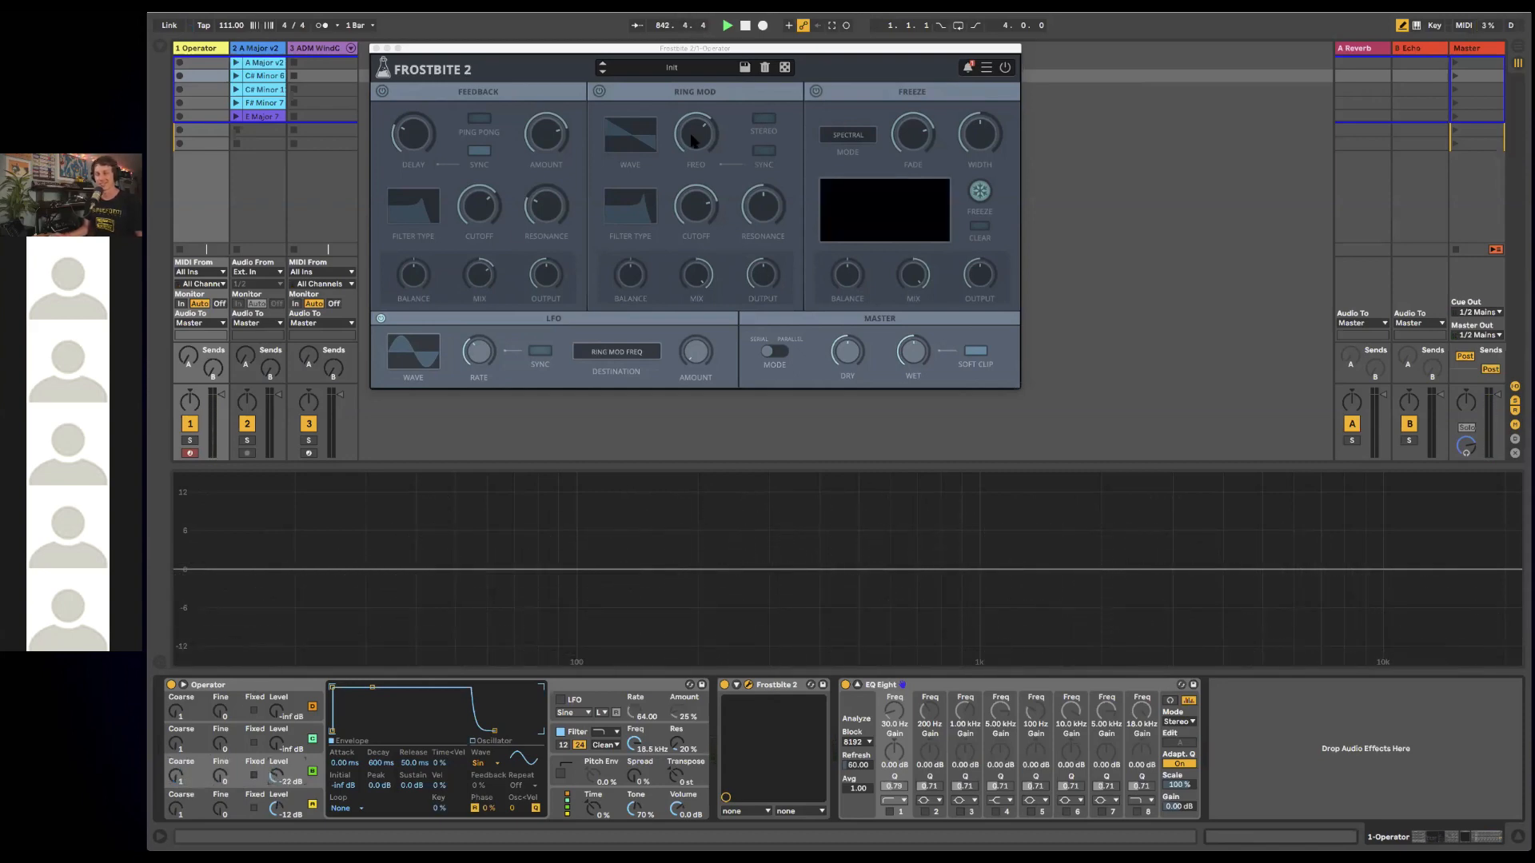
- Re-enable Ring Mod with its frequency raised and switch the wave to Sine
drag(694, 134, 610, 93)
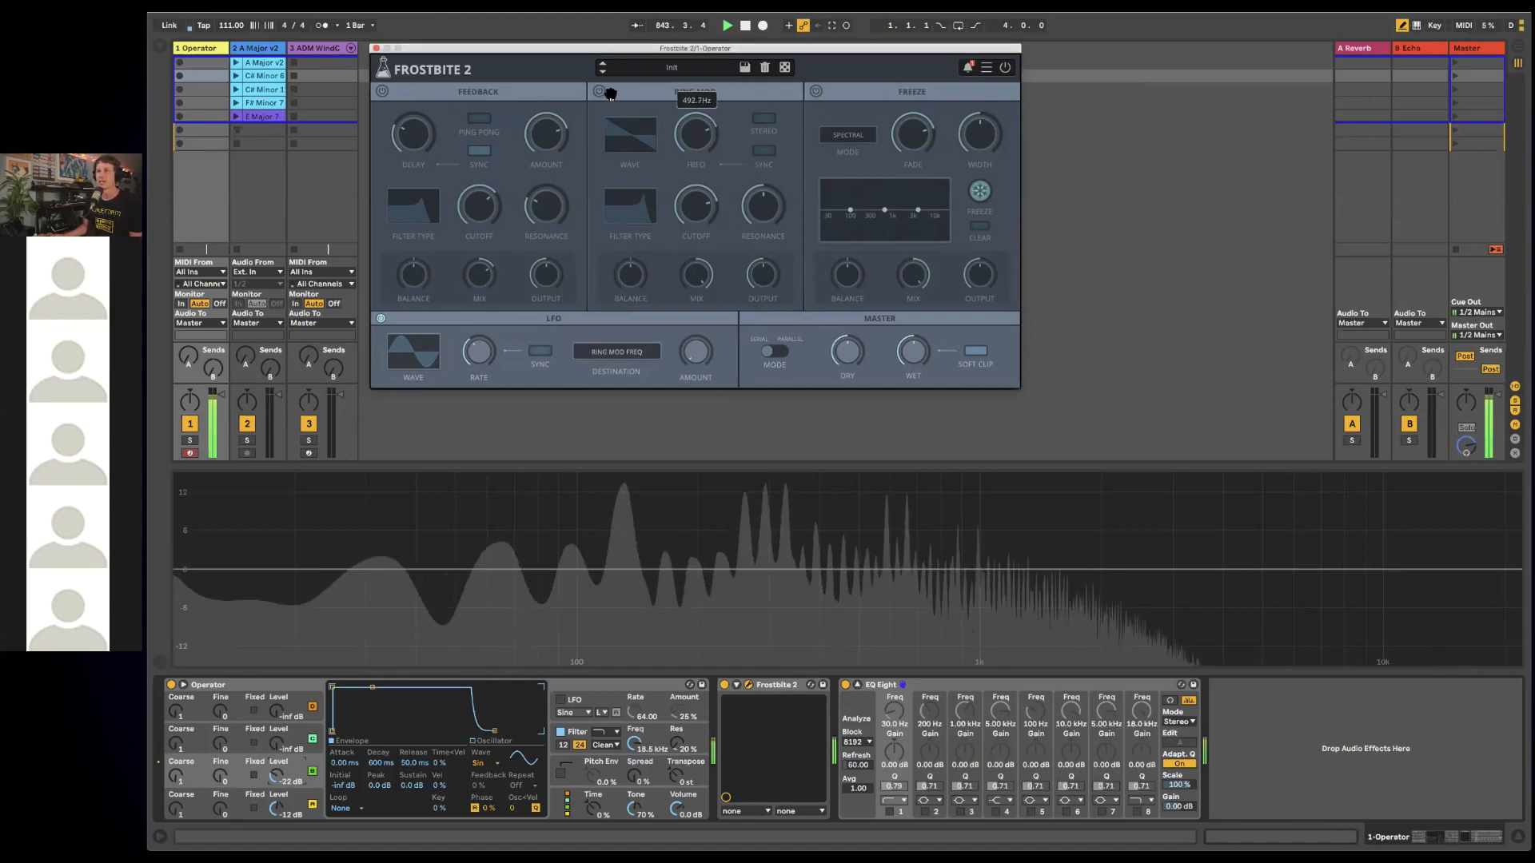
click(626, 97)
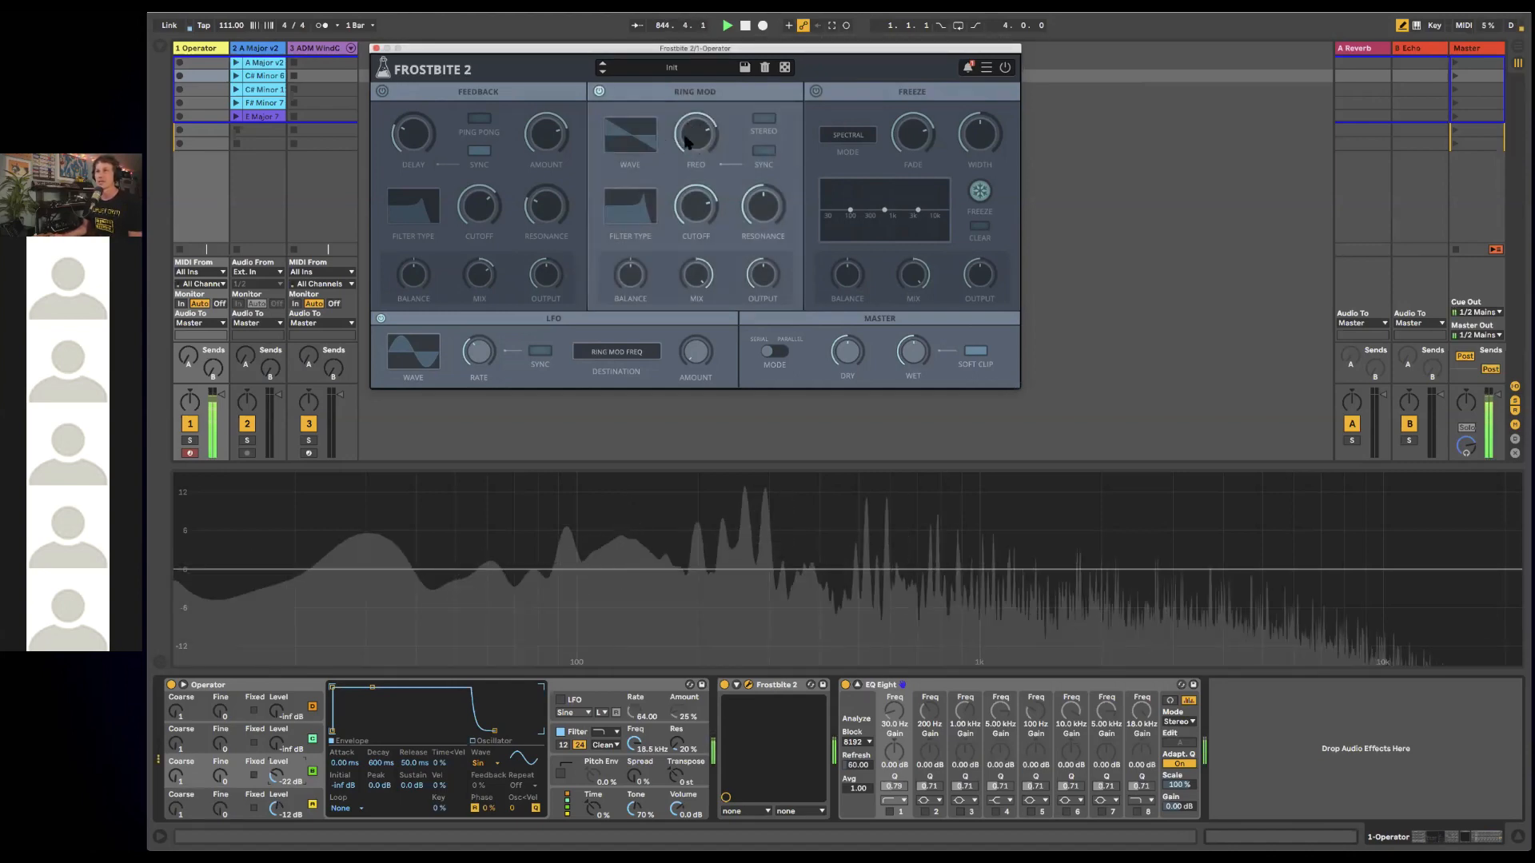
click(630, 137)
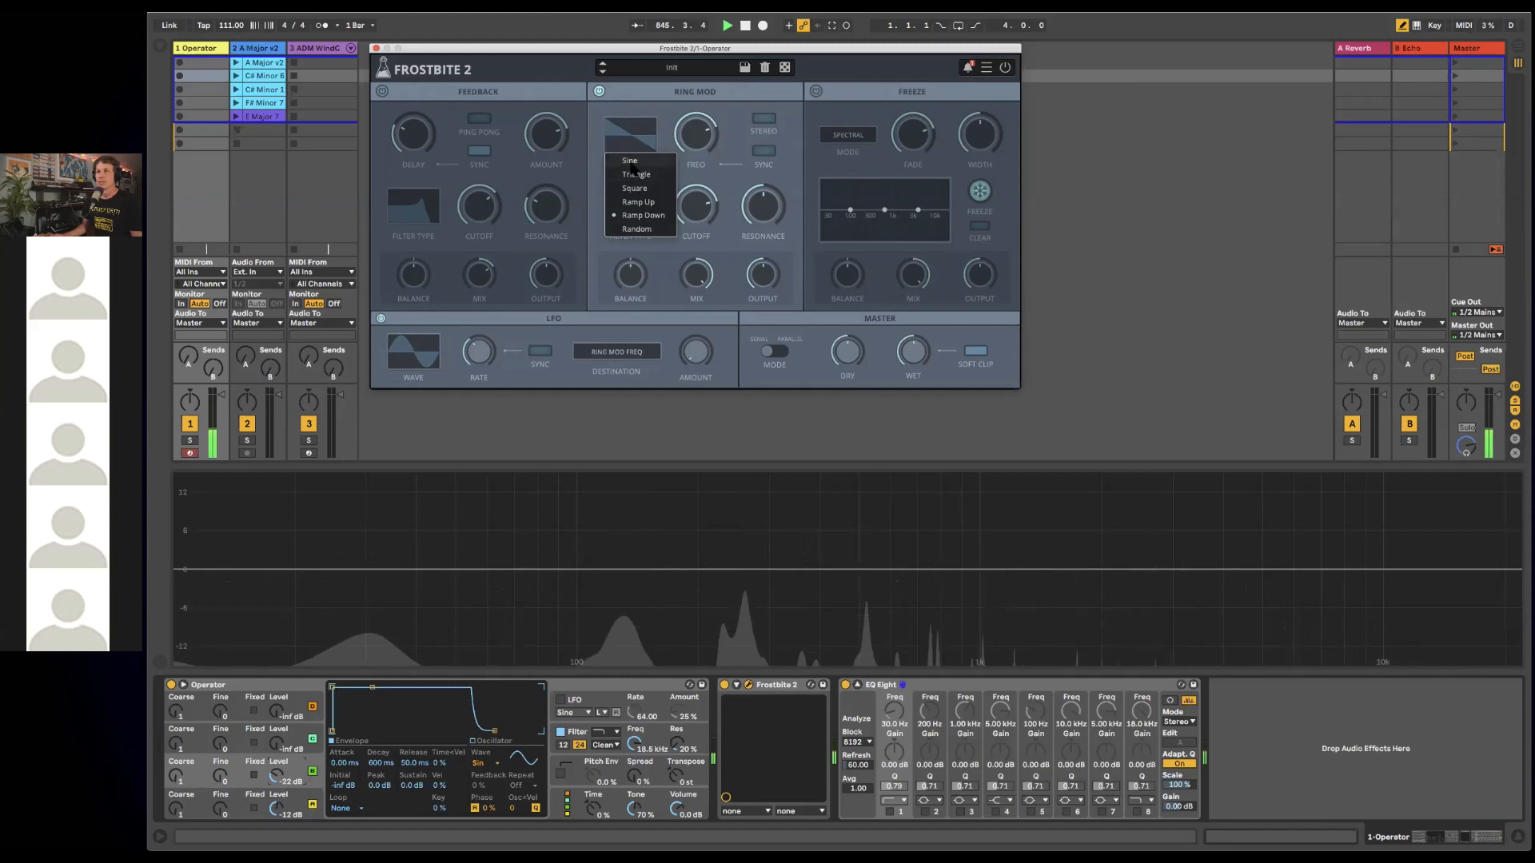
click(631, 164)
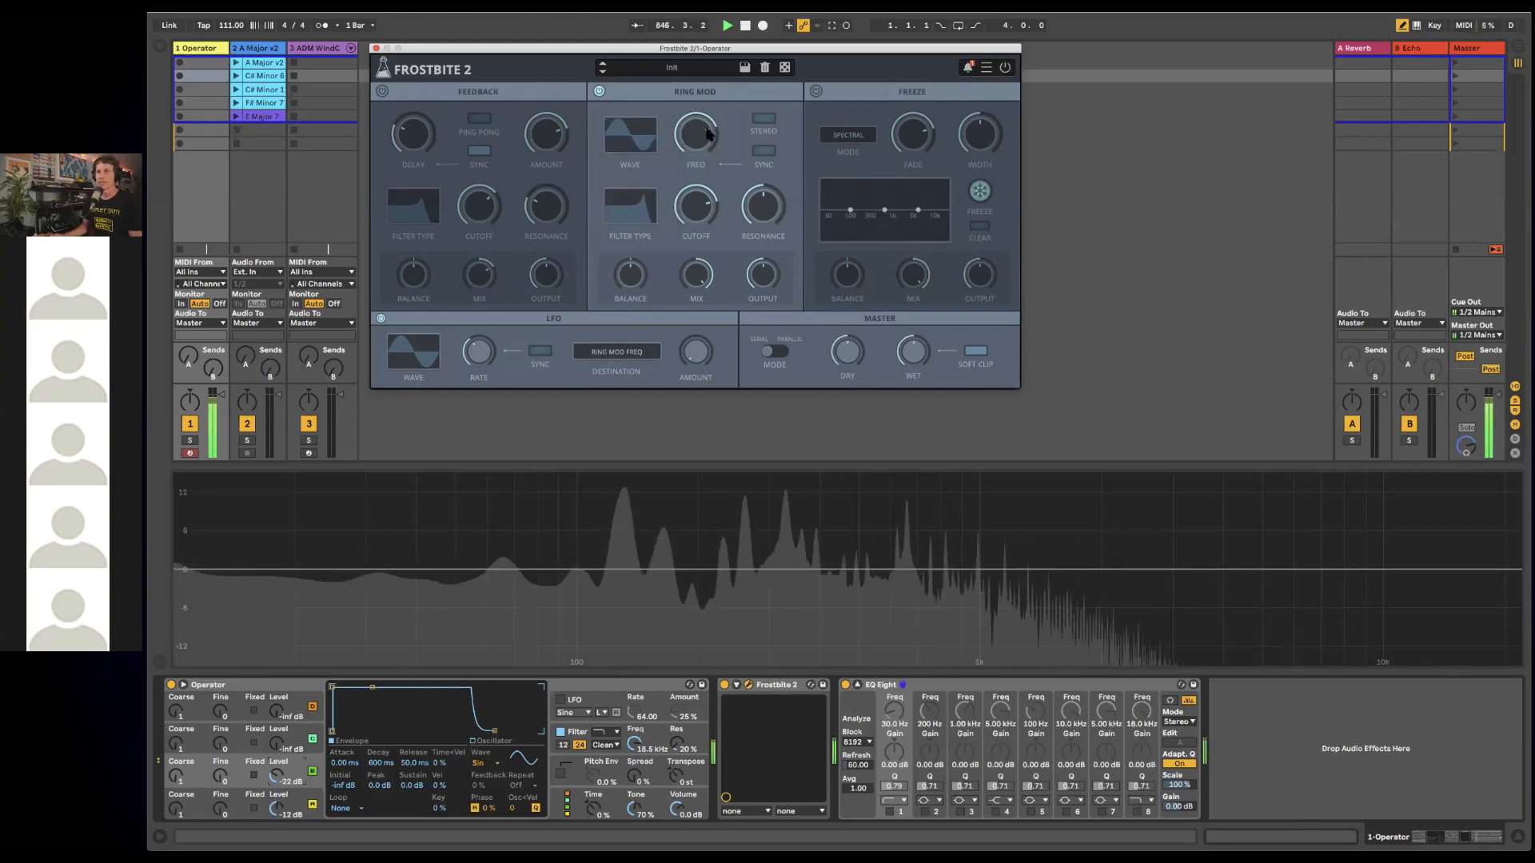
- Sweep the unsynced Ring Mod frequency and lower the module's filter cutoff
mouse_move(699, 108)
drag(701, 110, 701, 136)
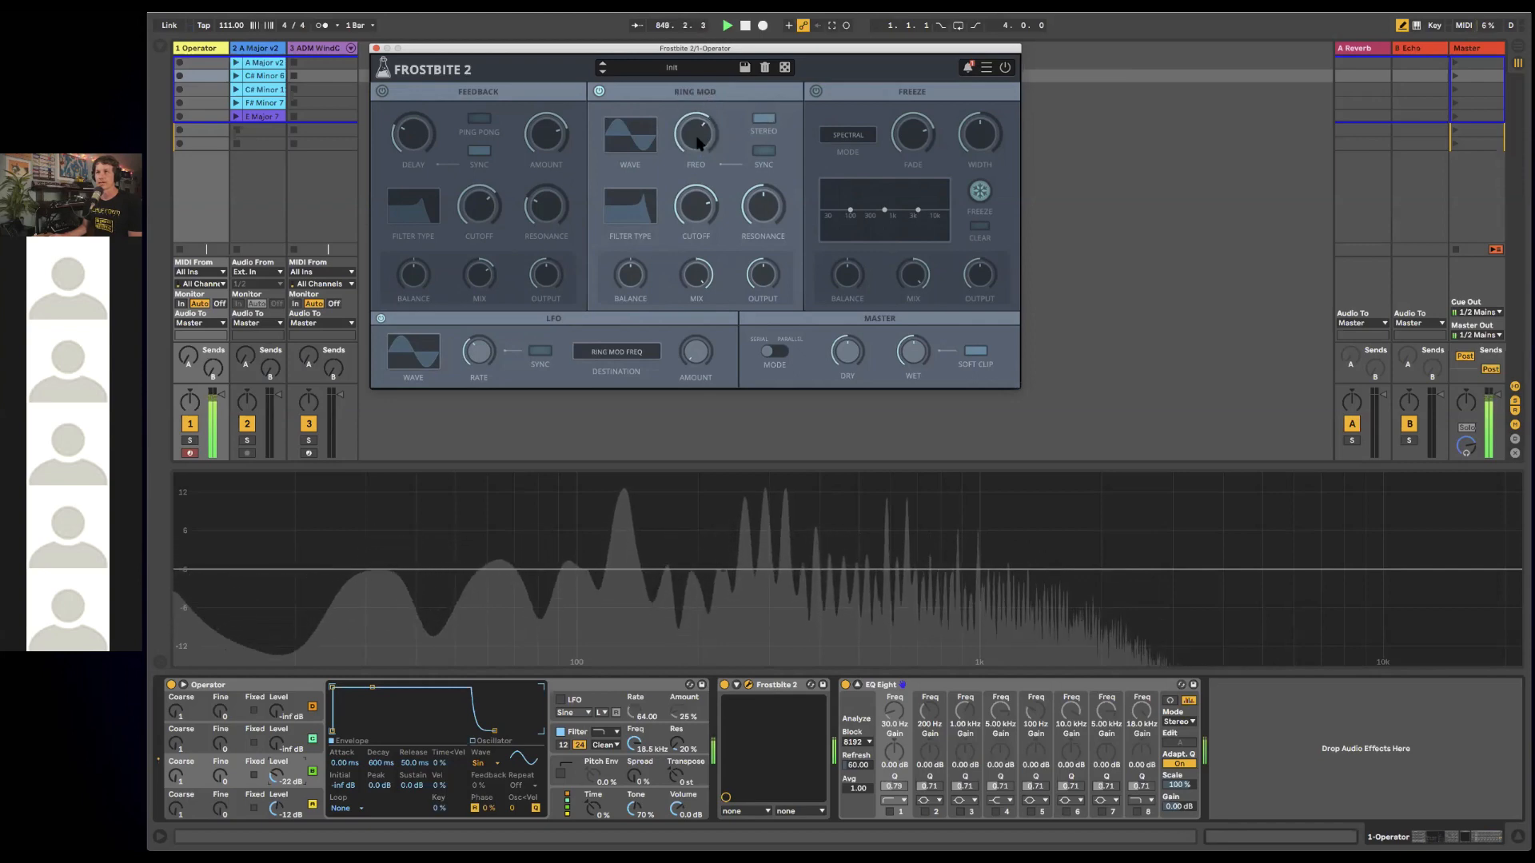
drag(698, 117, 698, 159)
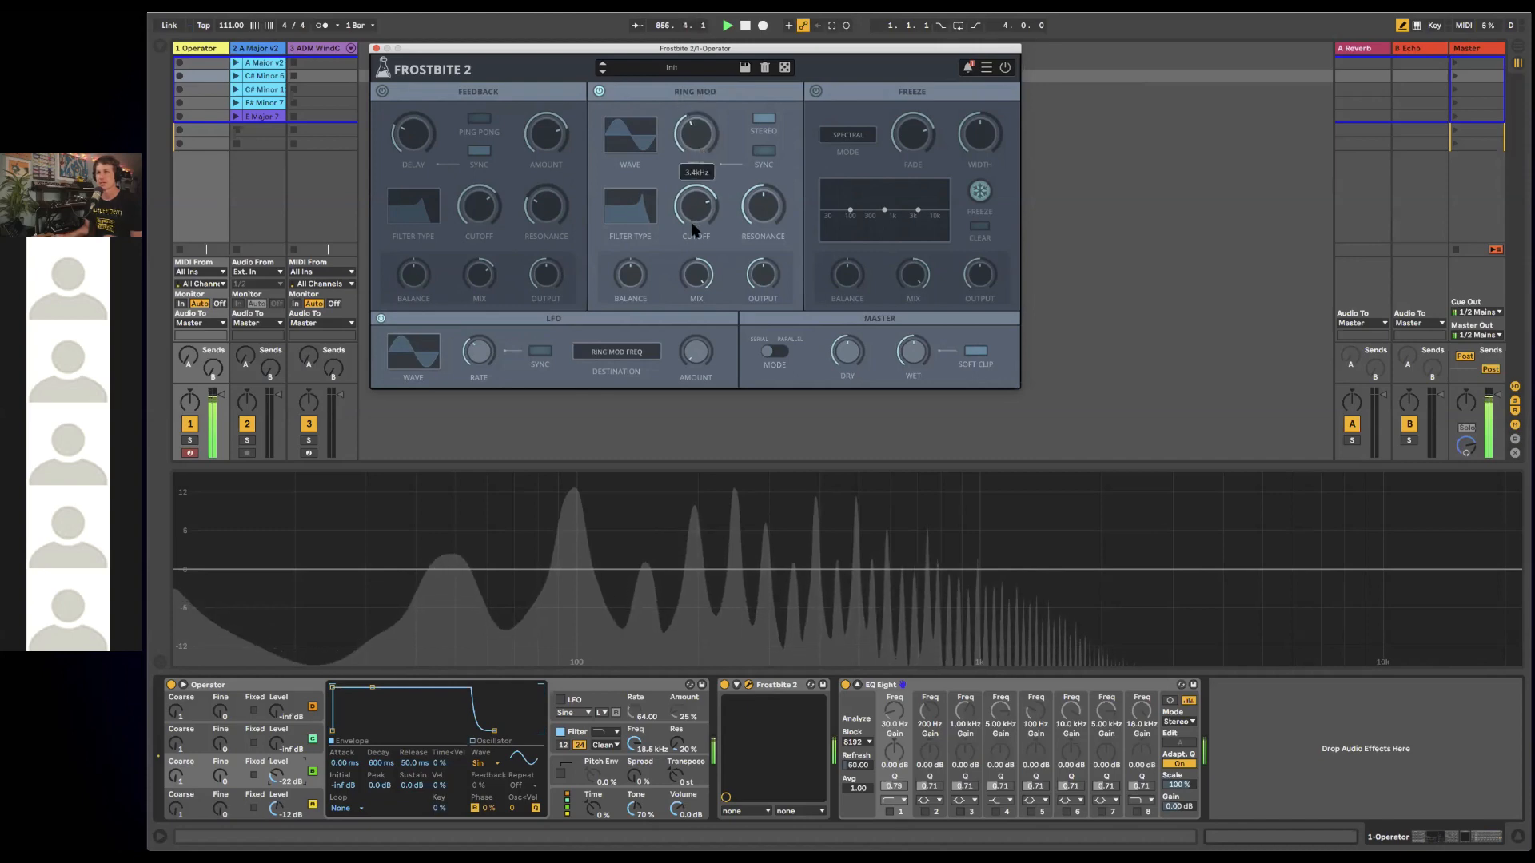
drag(689, 224, 686, 235)
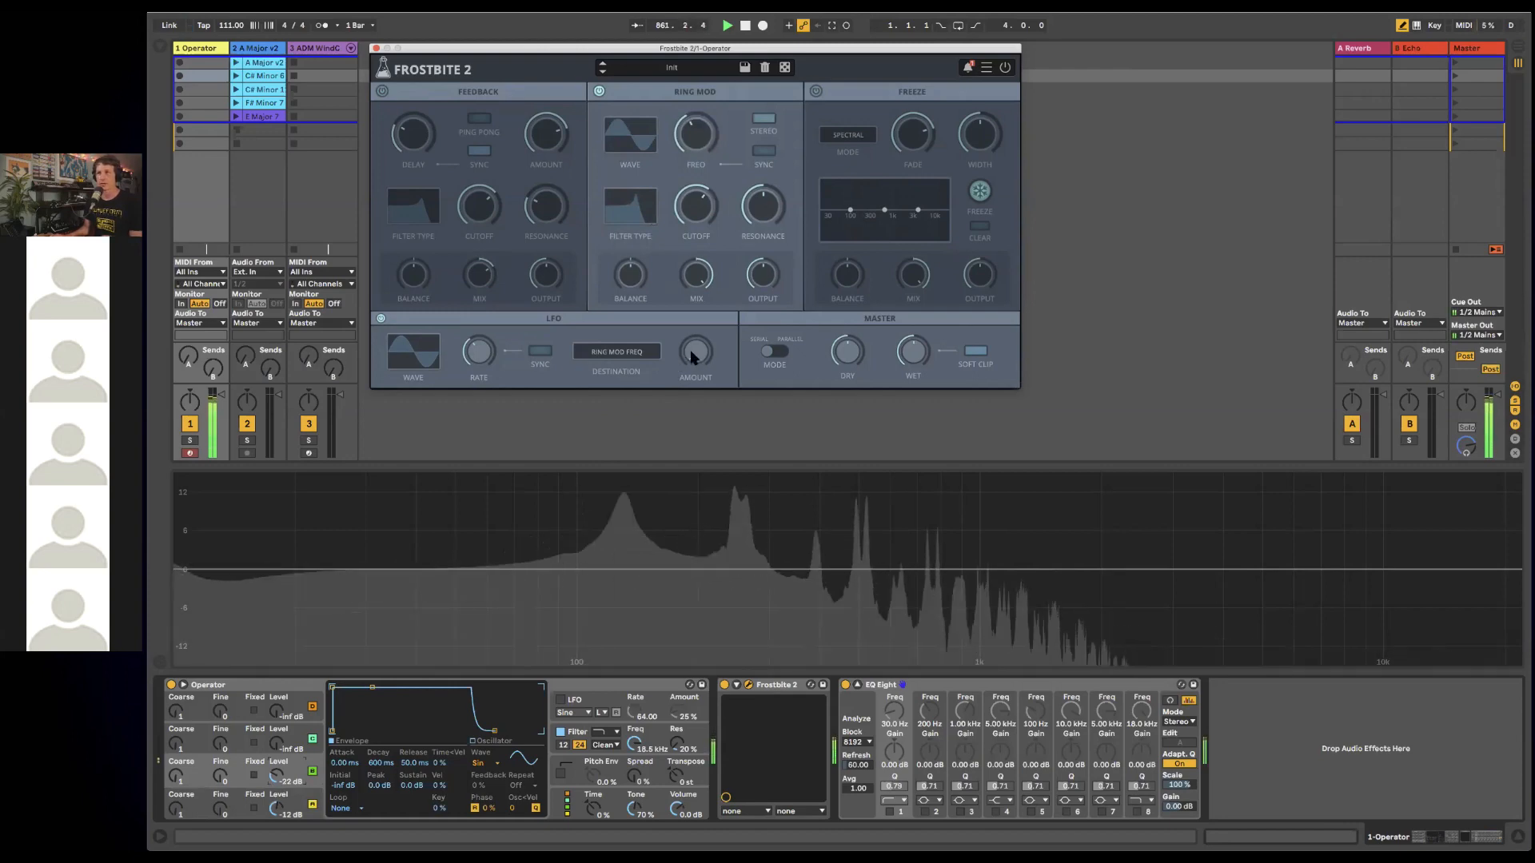
- Raise the LFO amount modulating Ring Mod Freq and set the synced LFO rate to 1/2
drag(692, 357, 689, 326)
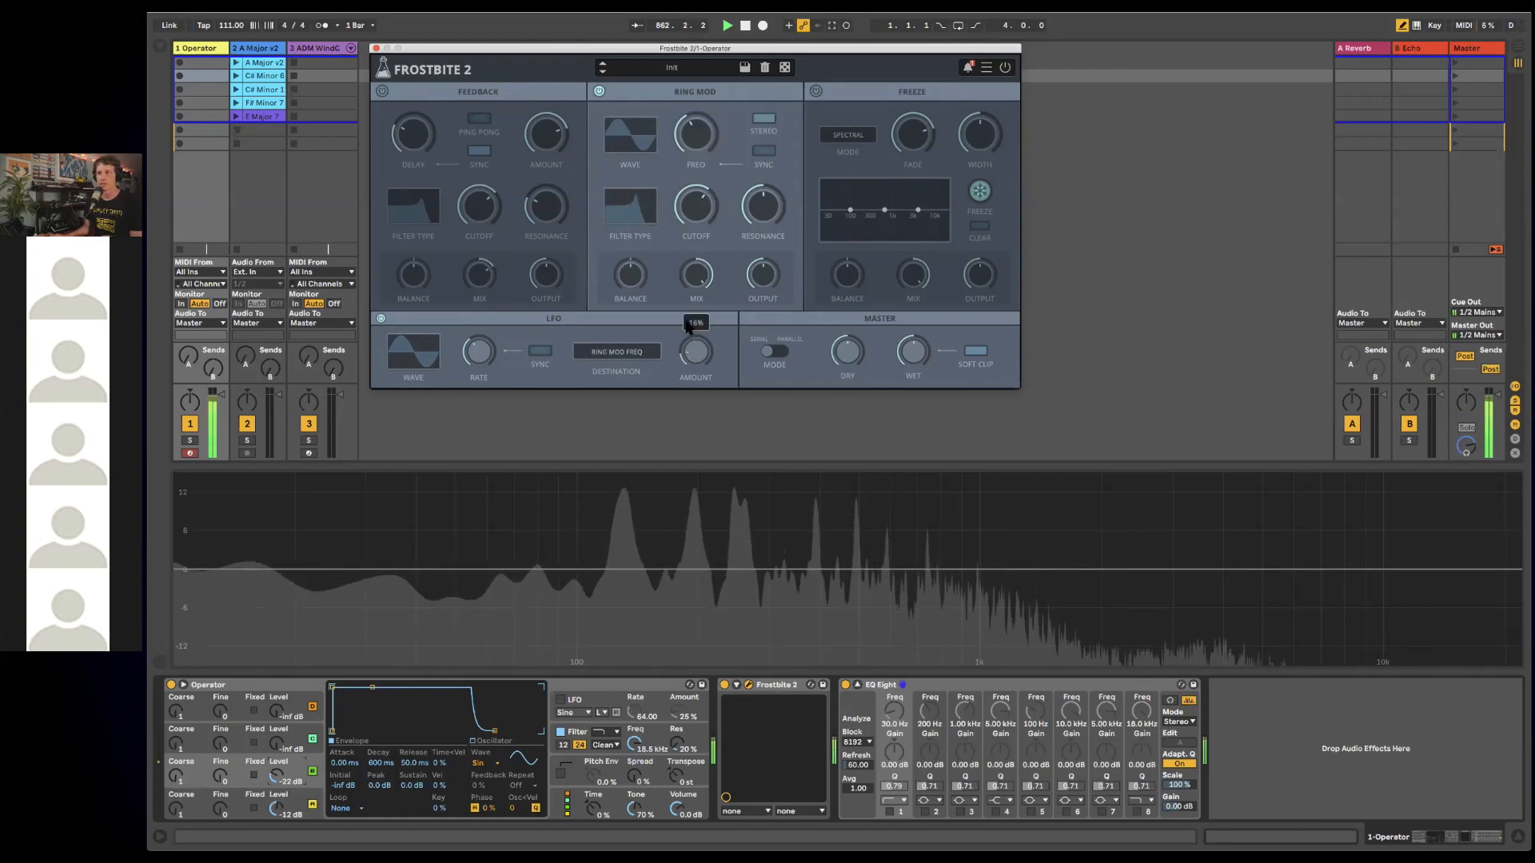
drag(477, 349, 477, 375)
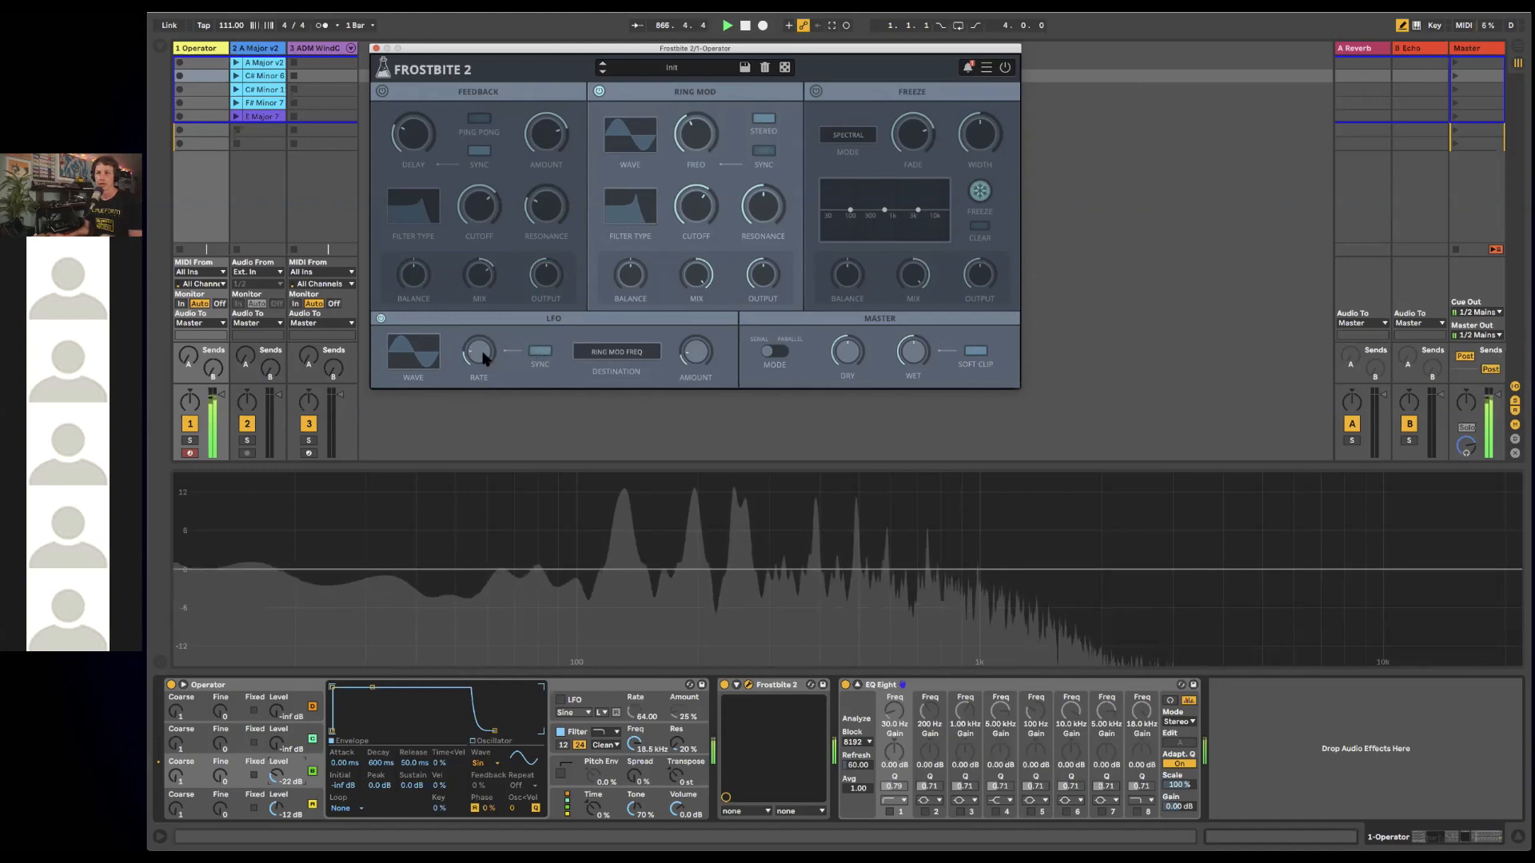
mouse_move(481, 340)
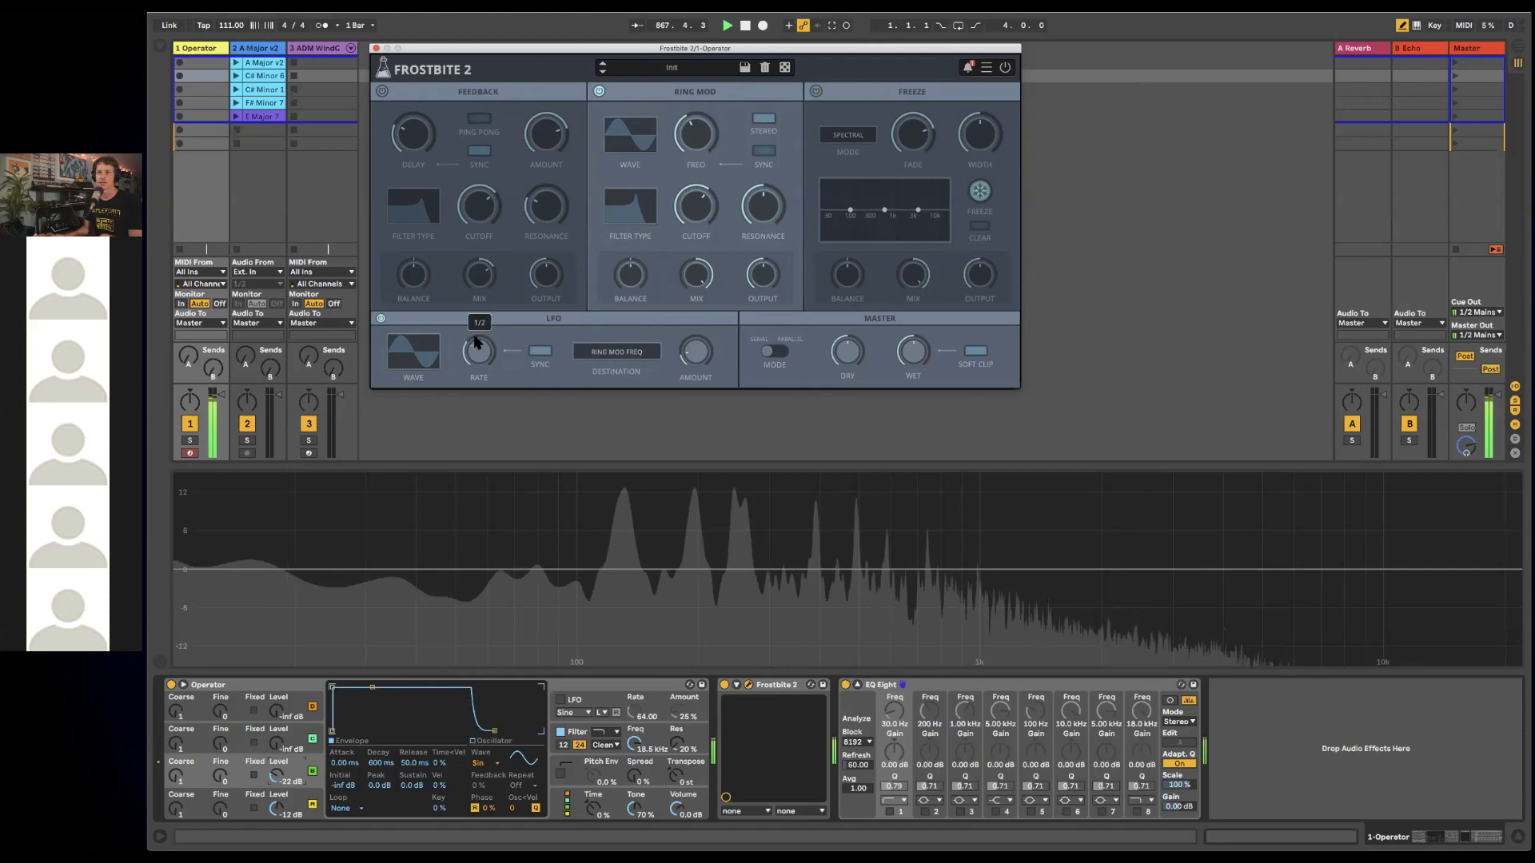
- Change the LFO wave to Ramp Up, speed the synced rate up to 1/4, and adjust the modulation amount
click(408, 349)
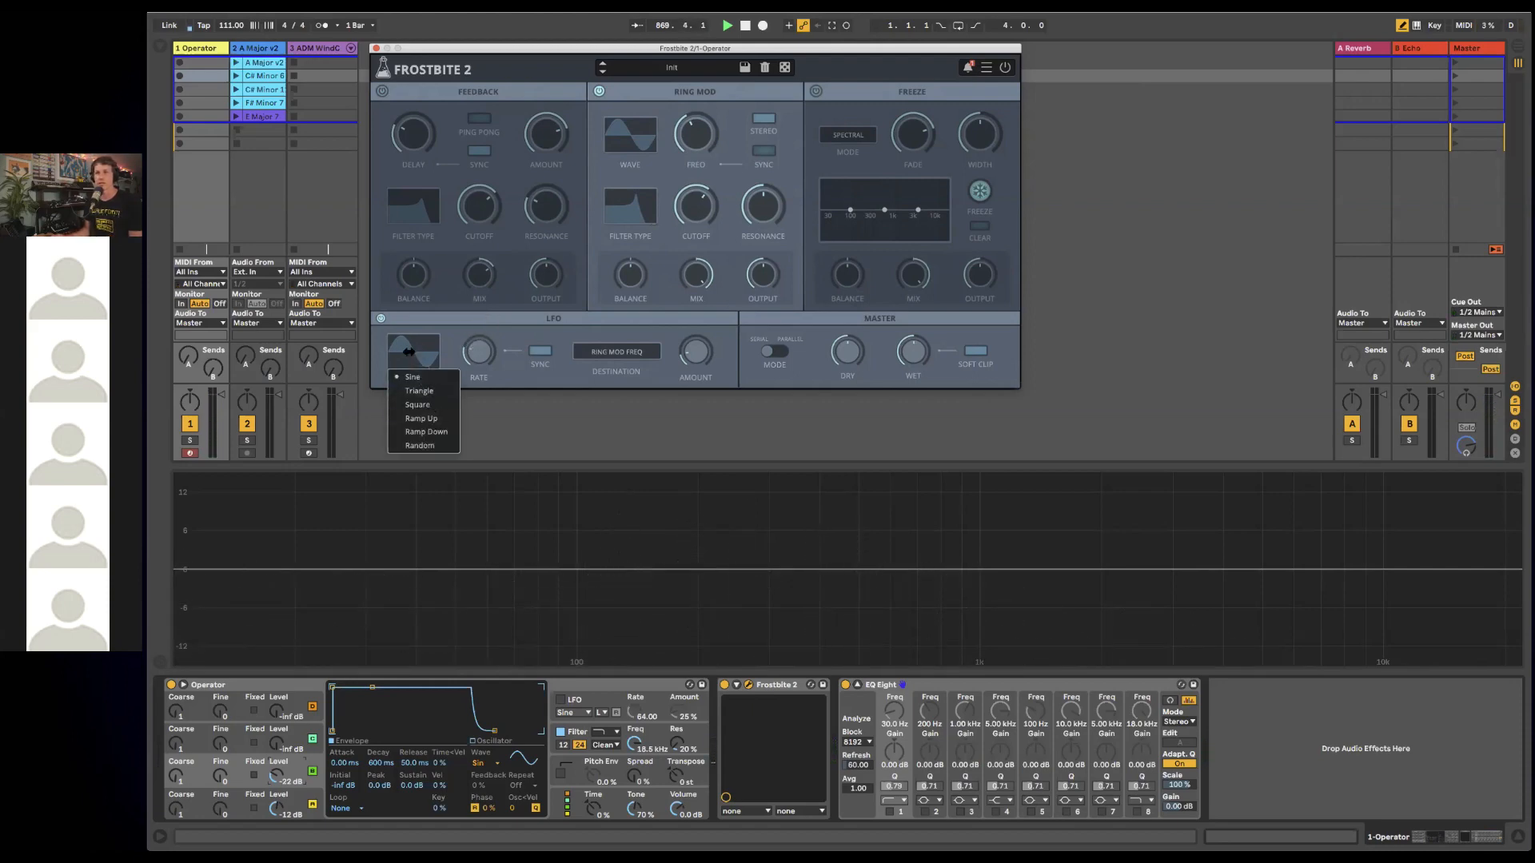
click(427, 418)
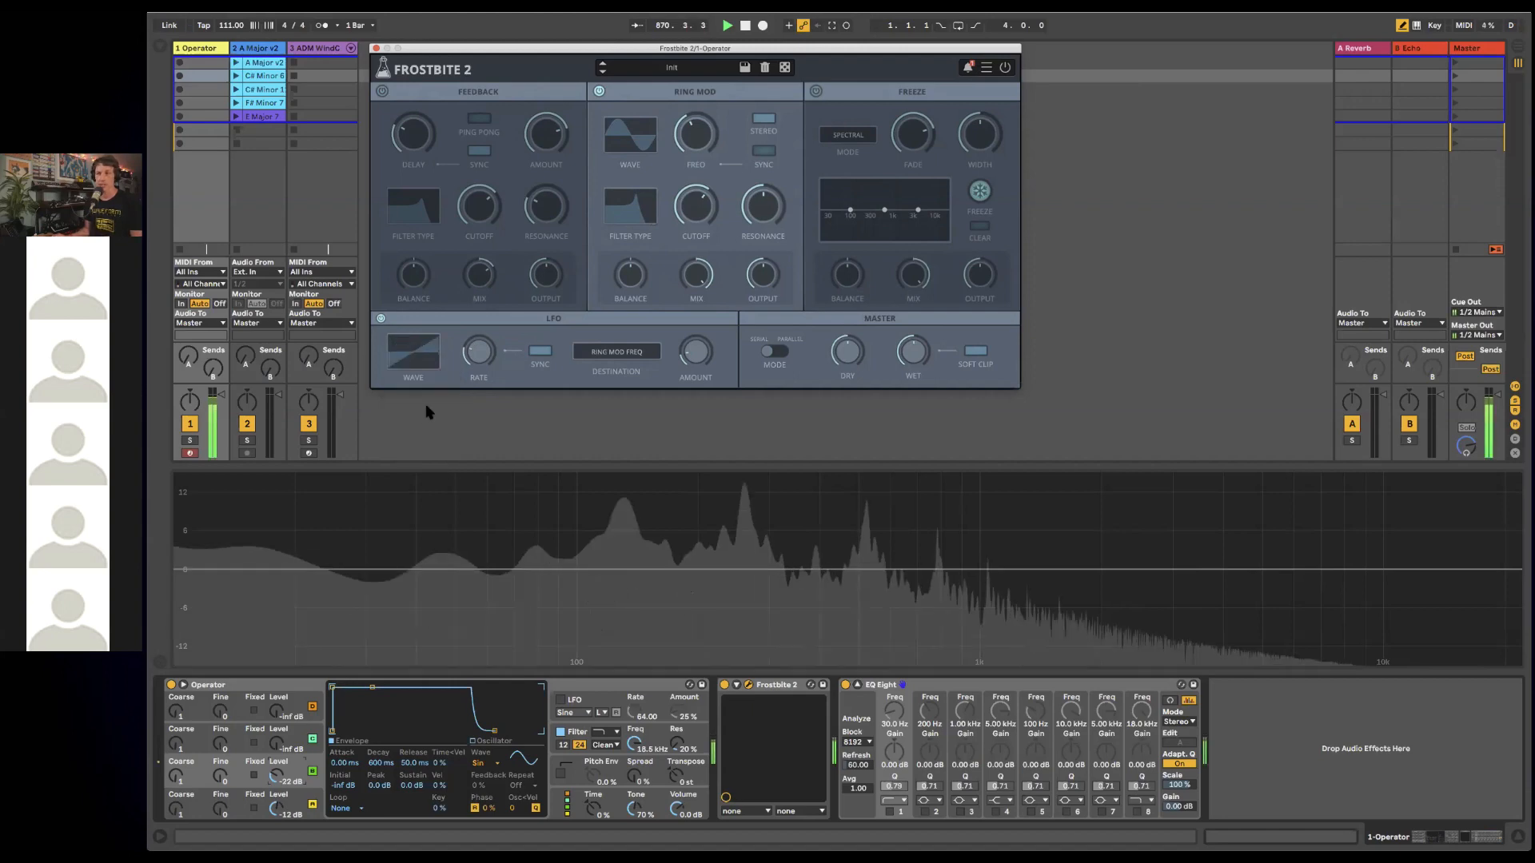
mouse_move(478, 350)
drag(477, 349, 476, 315)
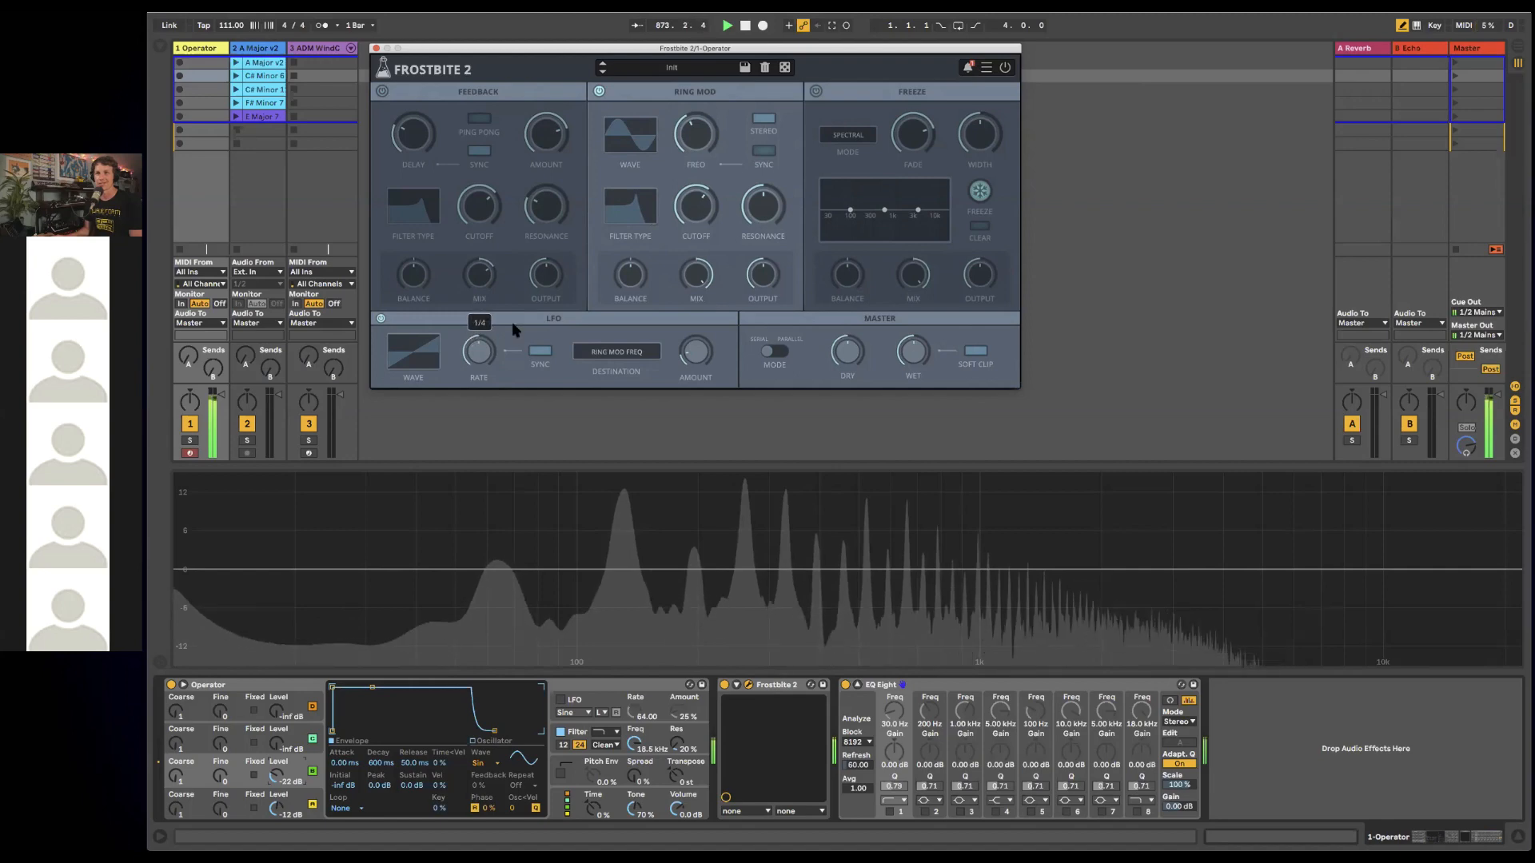
mouse_move(693, 347)
mouse_down()
mouse_move(698, 260)
mouse_move(693, 334)
mouse_up()
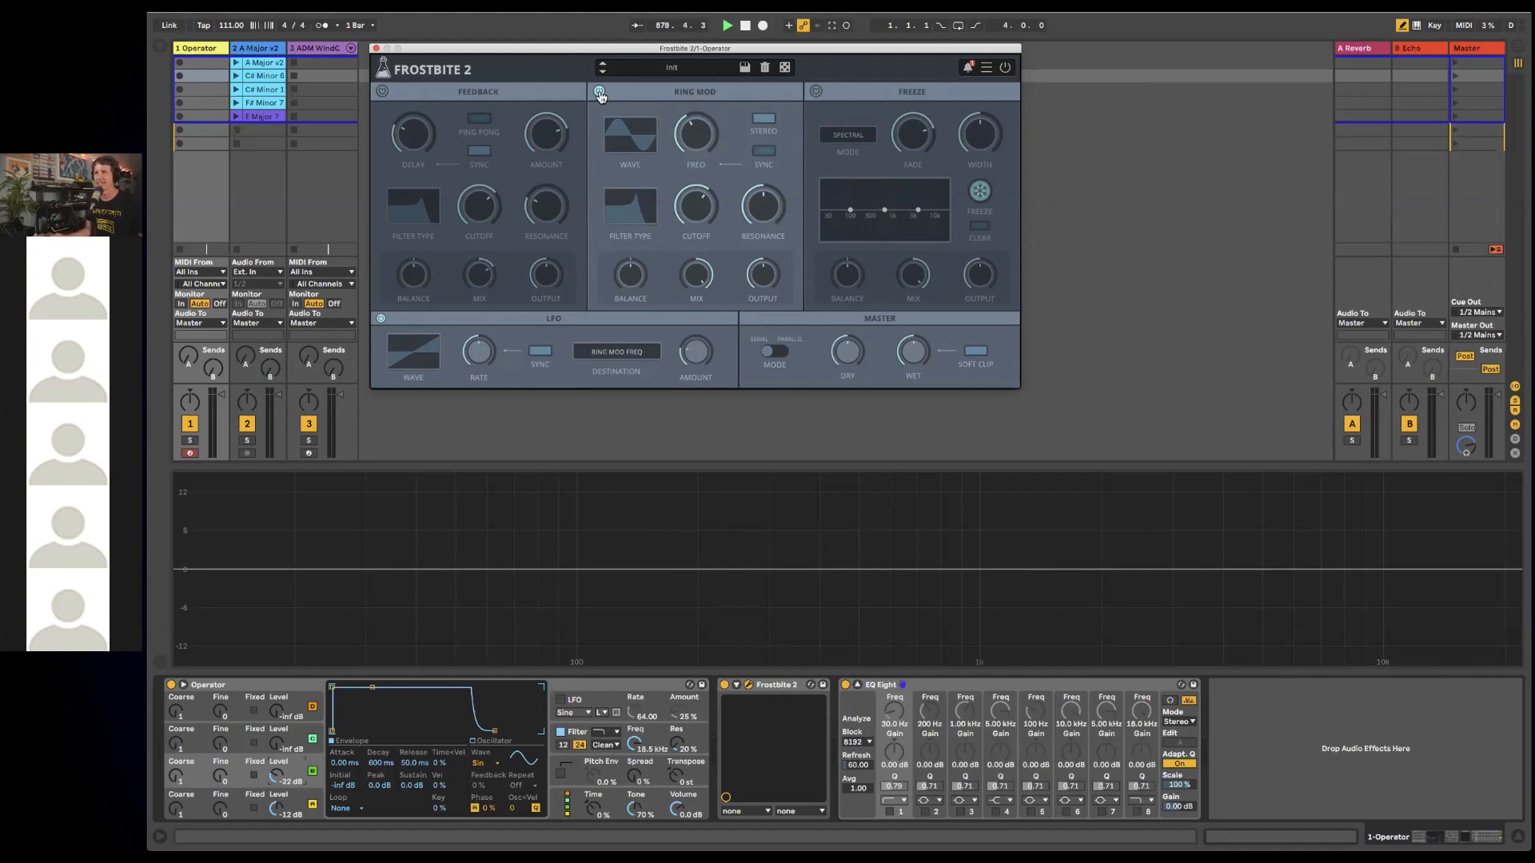
- Enable Freeze with Ring Mod off, try its Reverb mode, and move the upper EQ point to a higher frequency
click(815, 93)
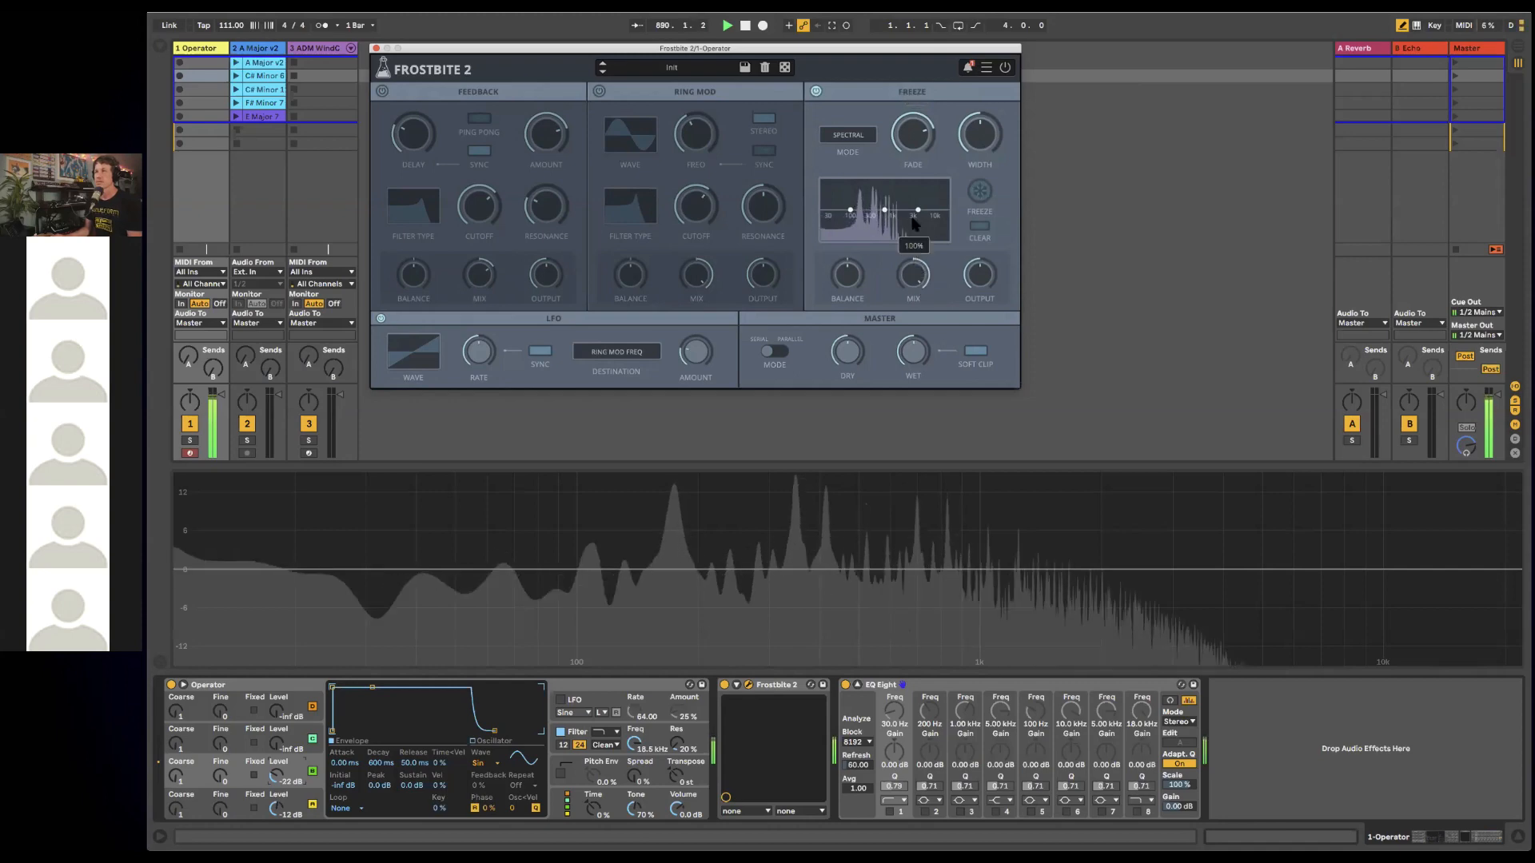
click(849, 137)
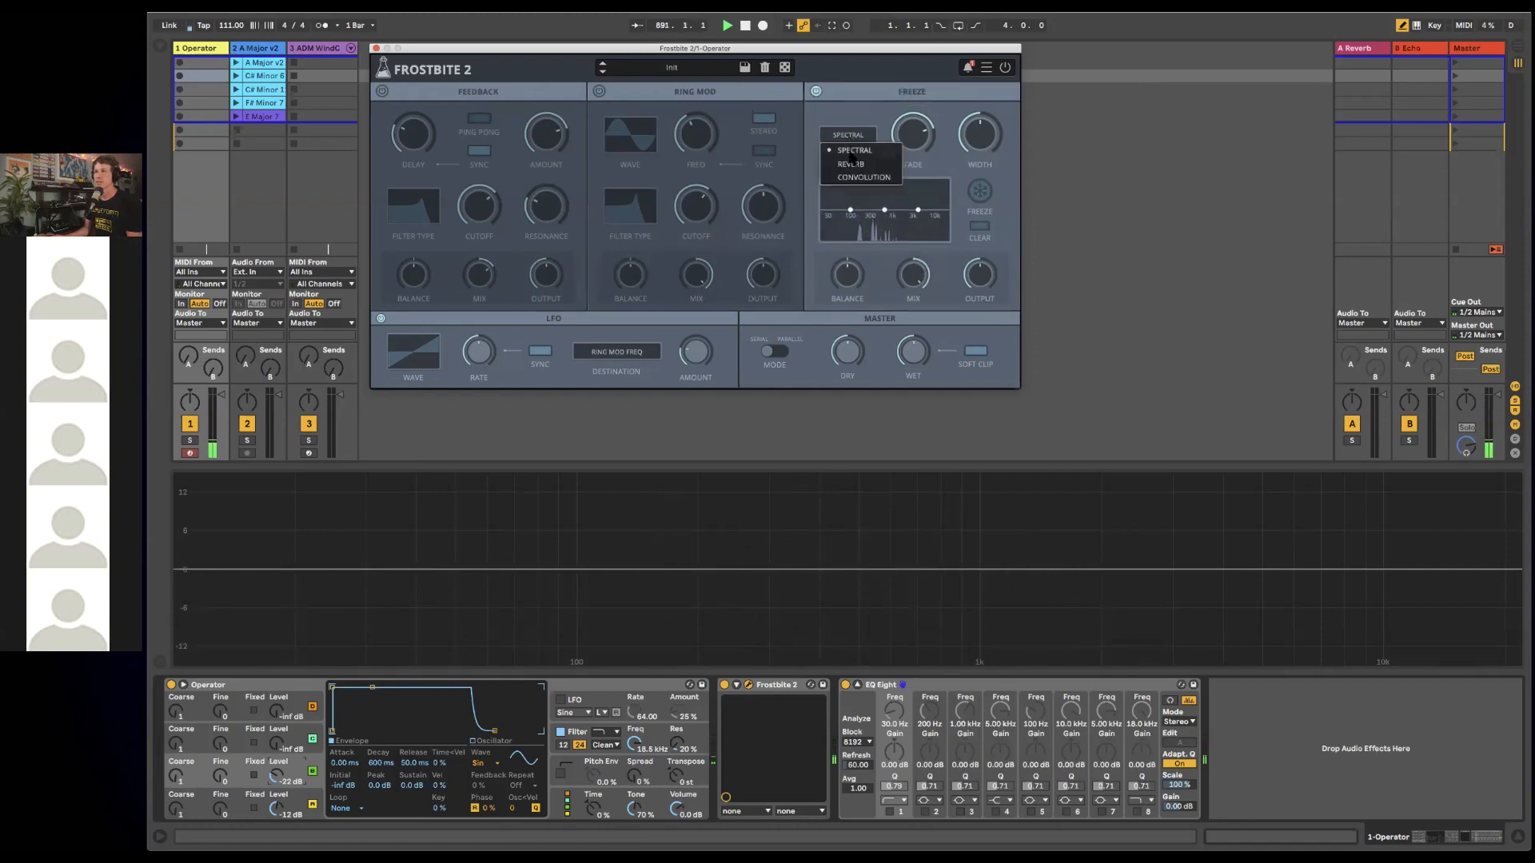
click(852, 165)
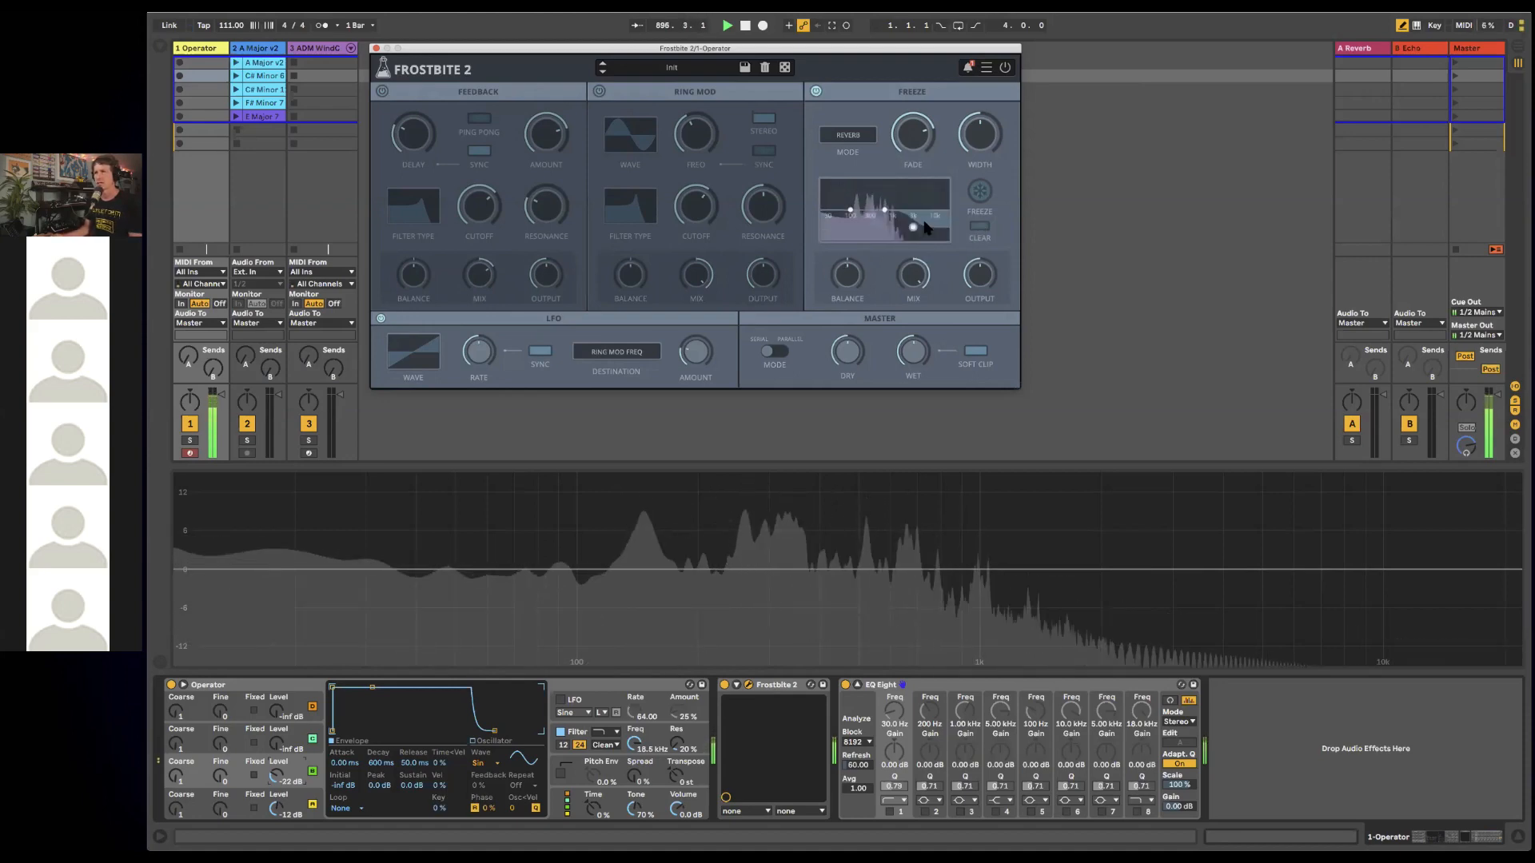
drag(877, 251, 937, 211)
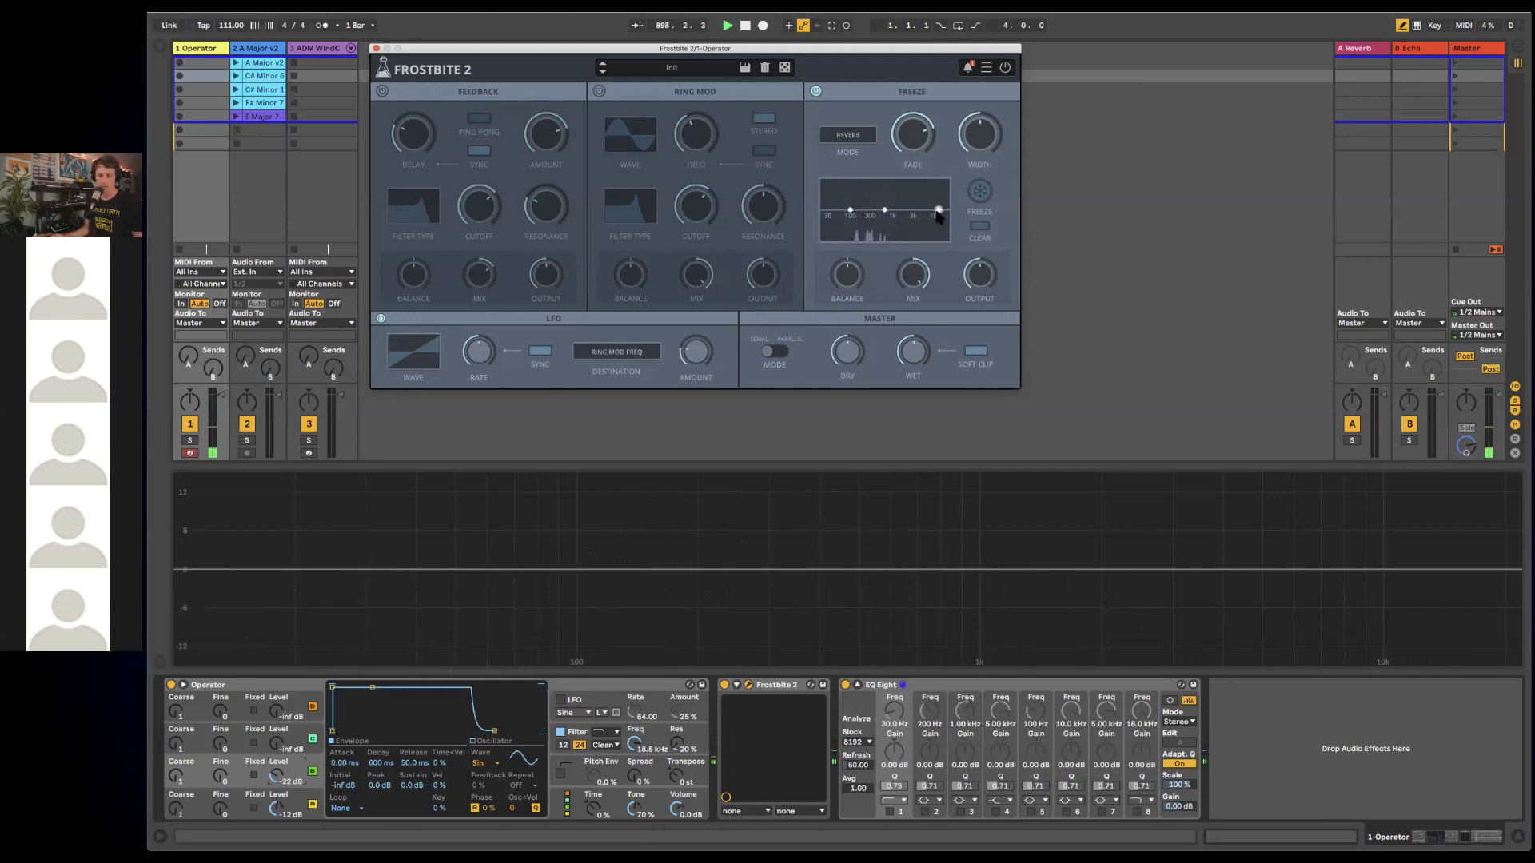
- Return the Freeze mode to Spectral, freeze the sound, and raise the fade to maximum
click(846, 136)
click(859, 151)
click(979, 194)
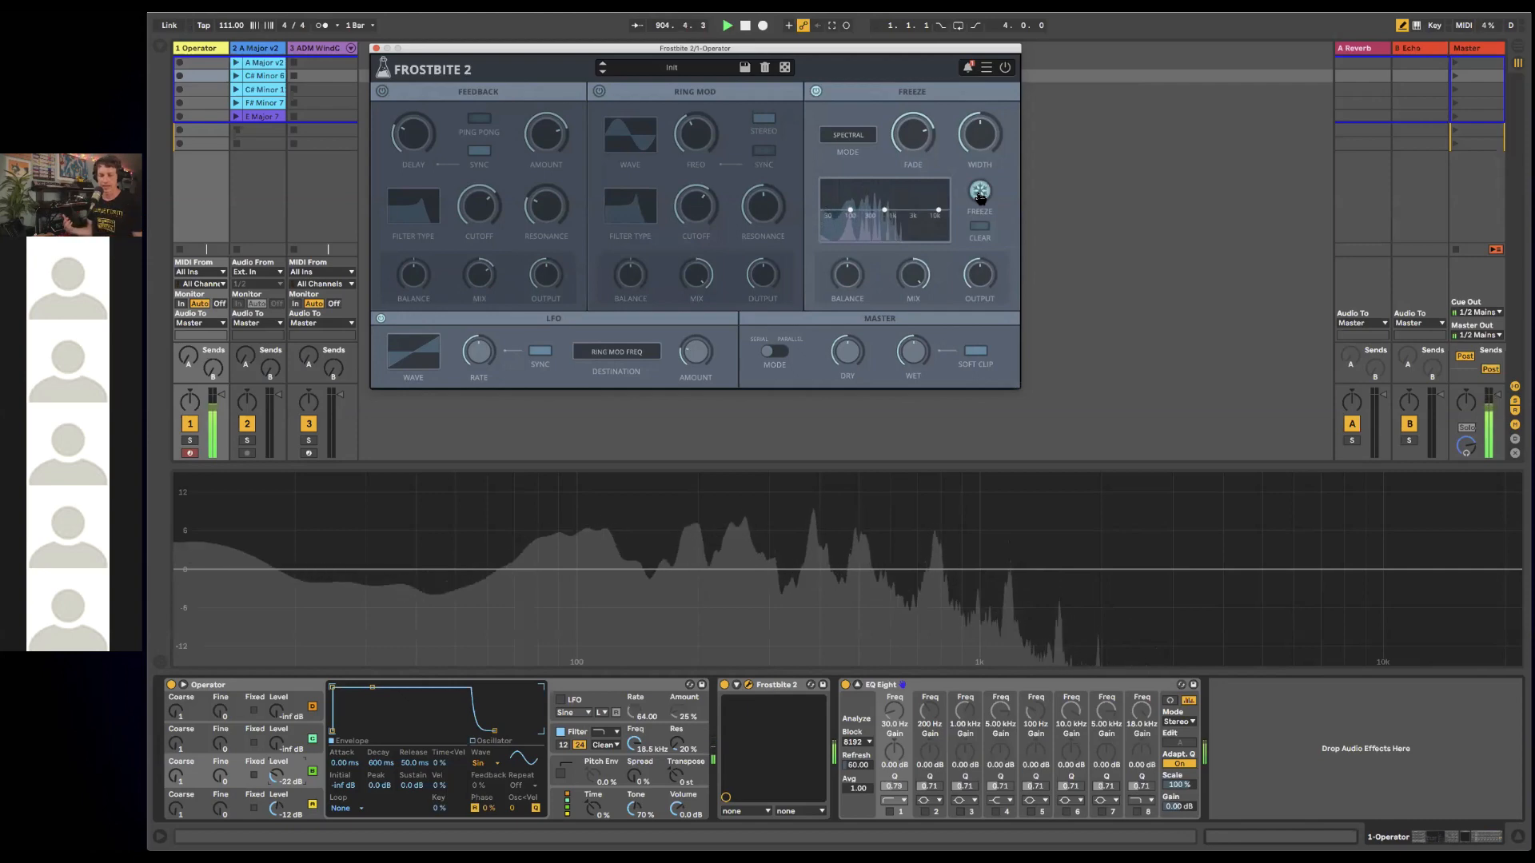
click(914, 134)
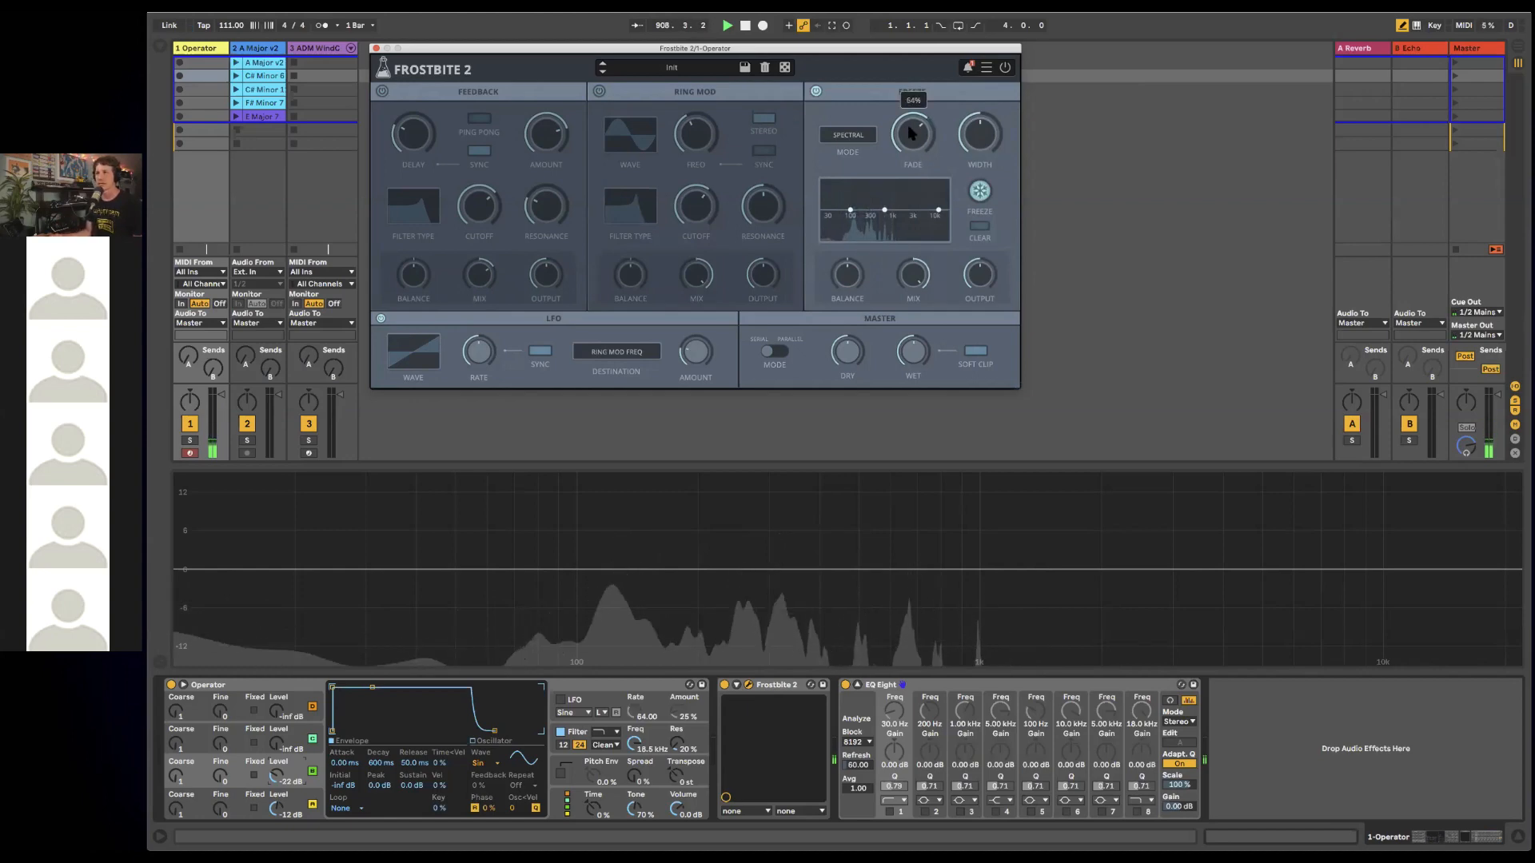
drag(912, 132, 922, 89)
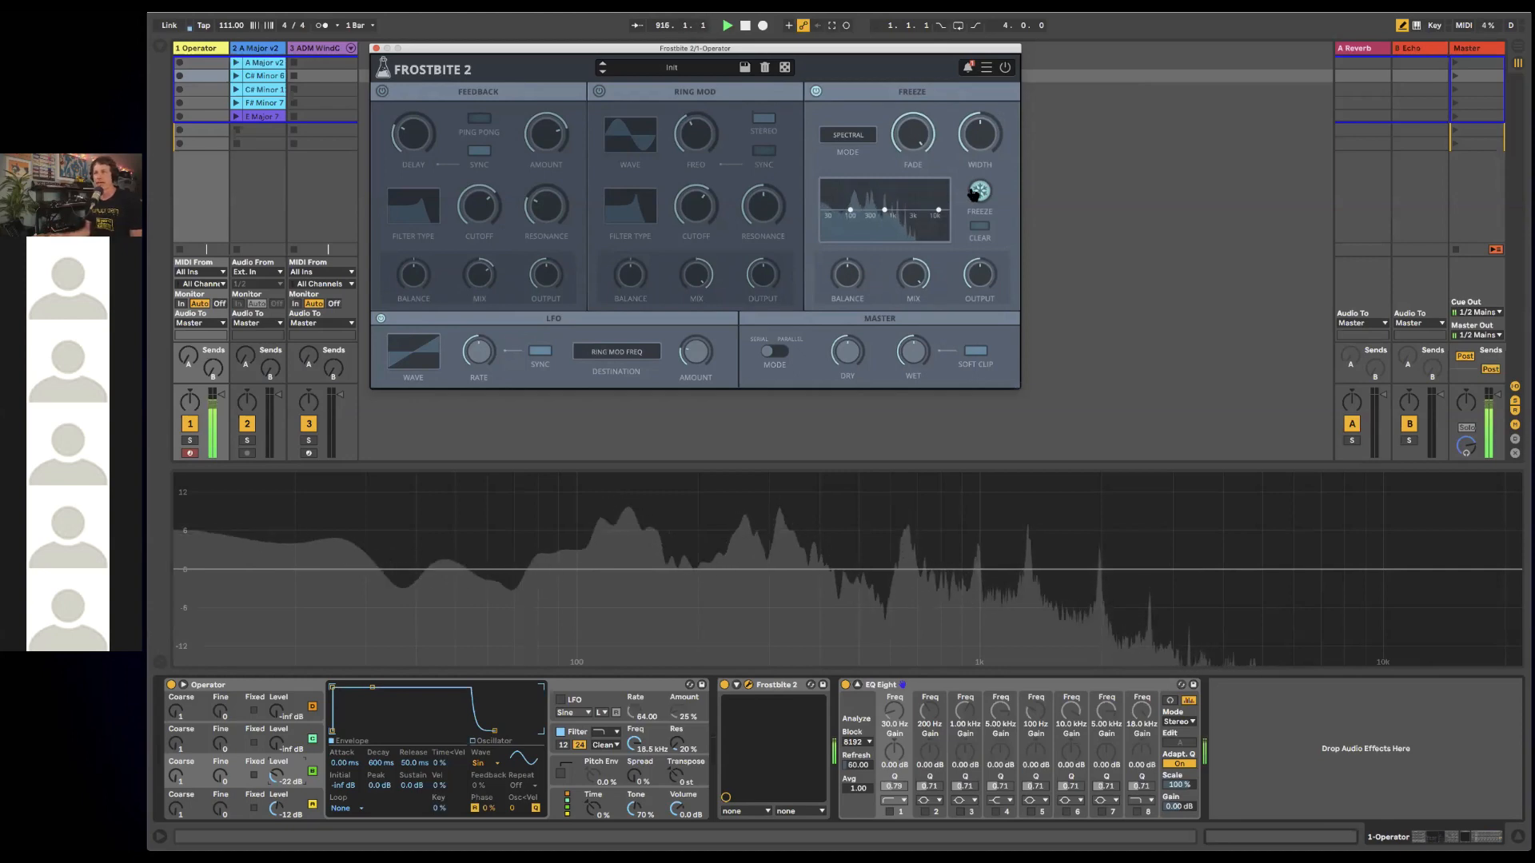
- Roll off the lows and highs in the Freeze EQ and enable Feedback and Ring Mod alongside it
drag(936, 213, 897, 227)
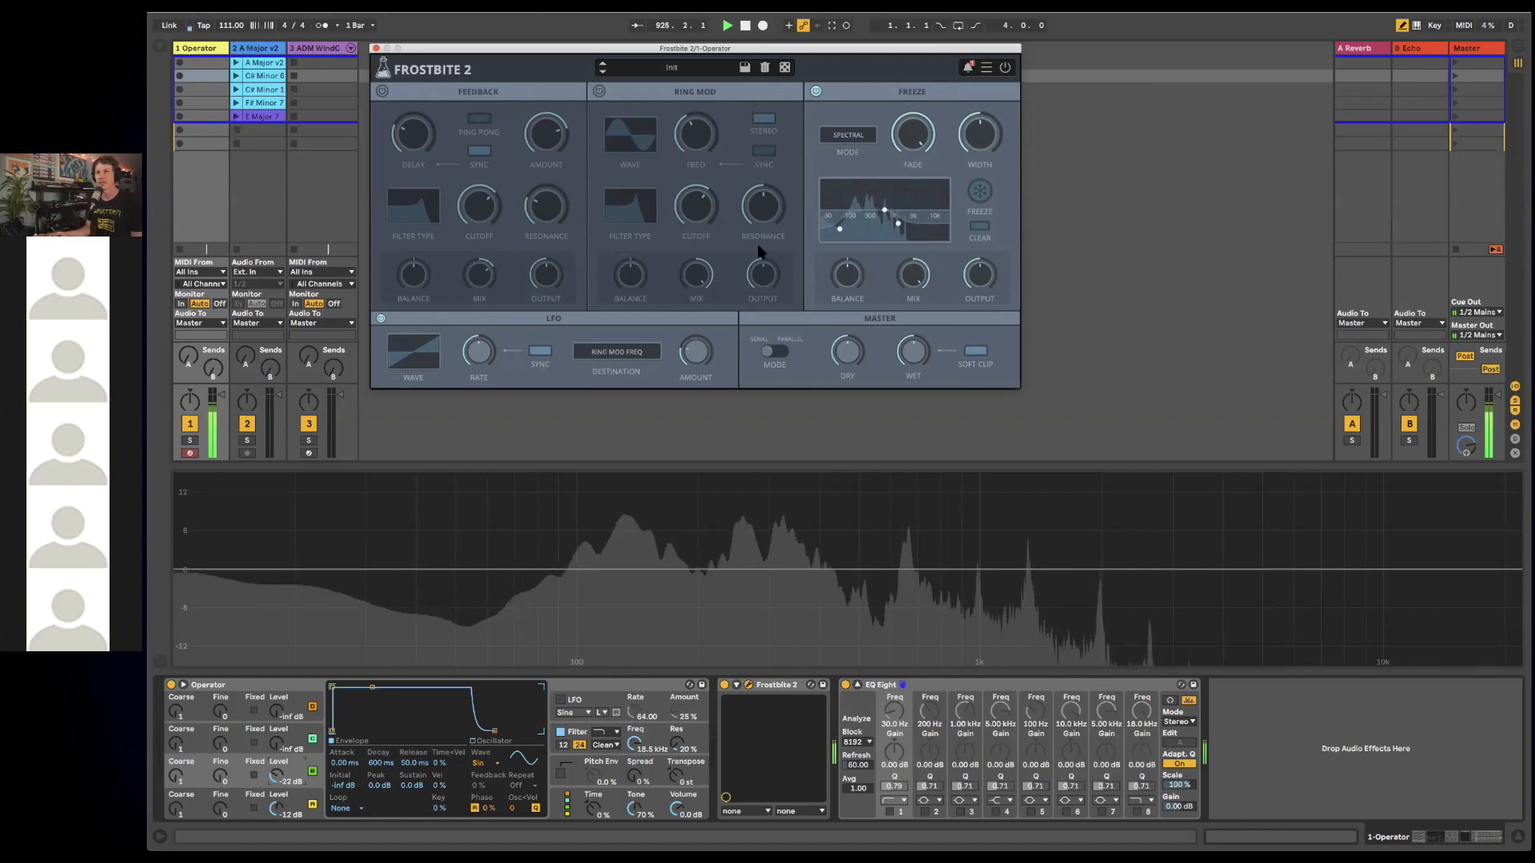
click(382, 93)
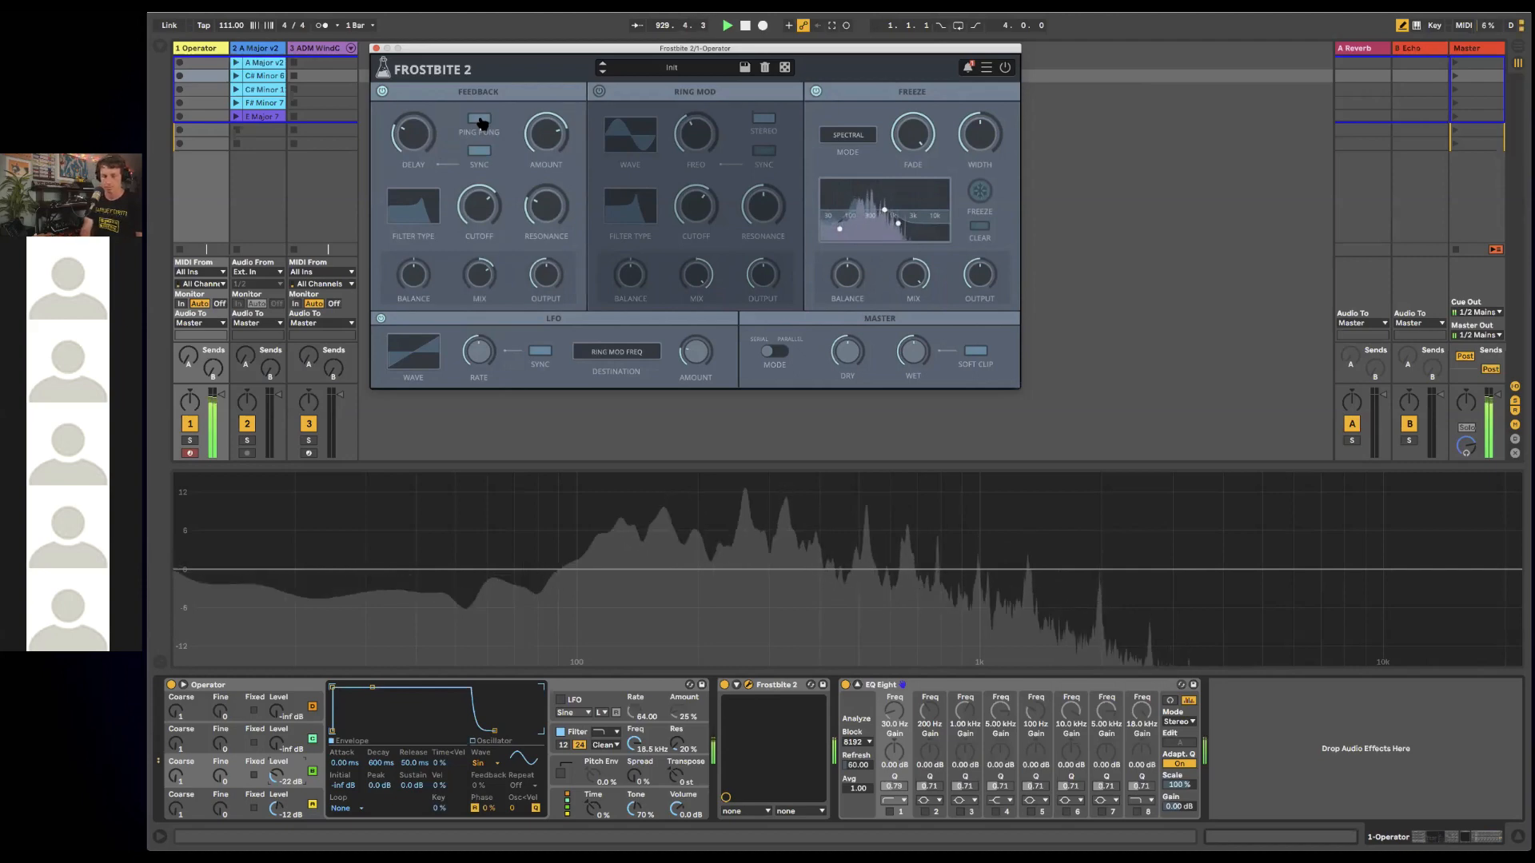
click(599, 93)
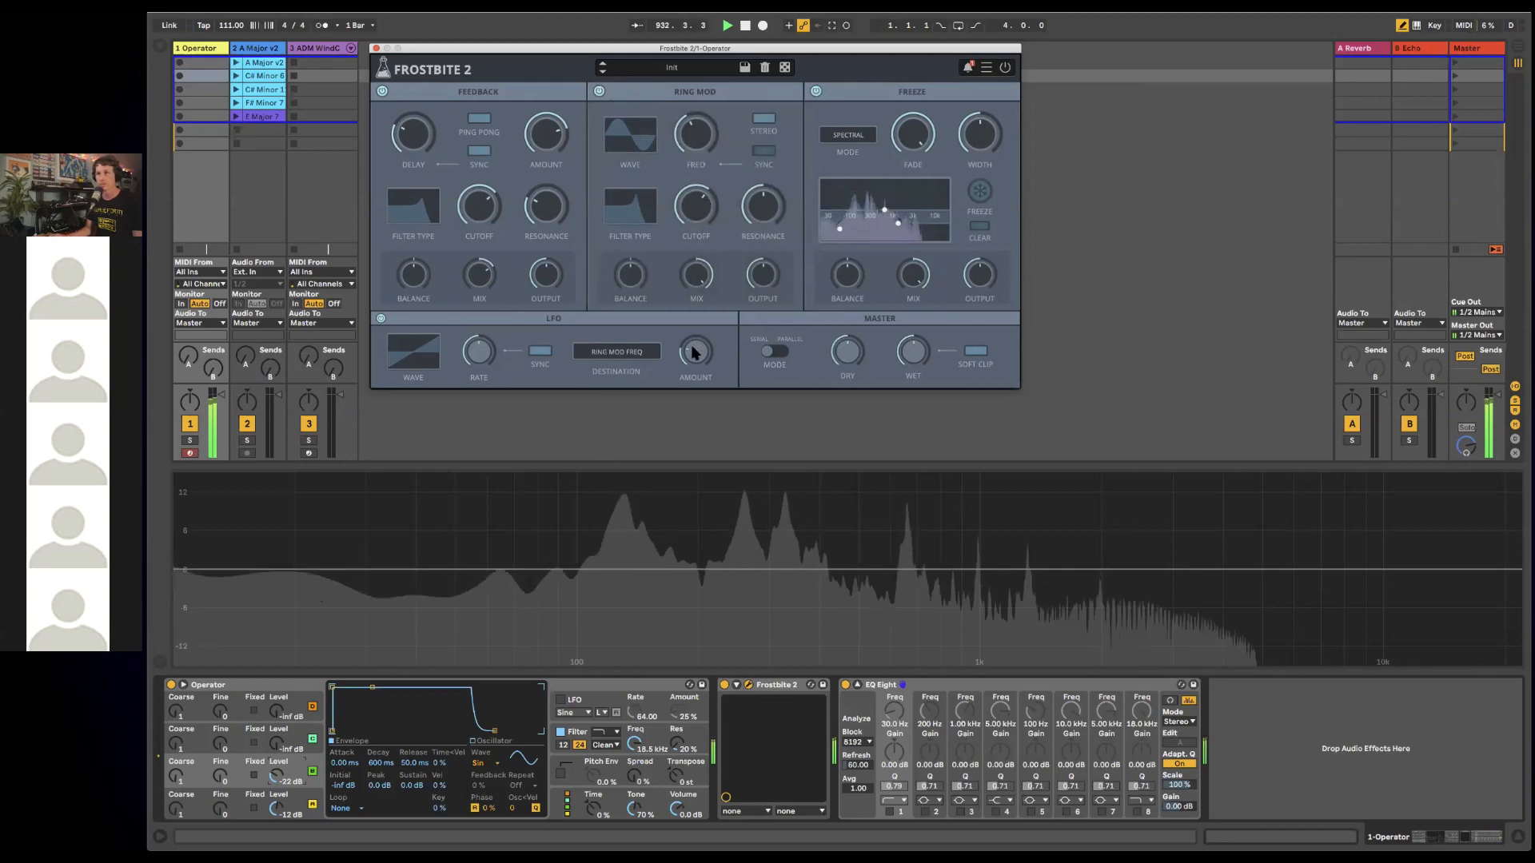
- Reduce the LFO amount and compare the sound with Ring Mod switched off and back on
mouse_move(691, 364)
scroll(690, 364, down, 5)
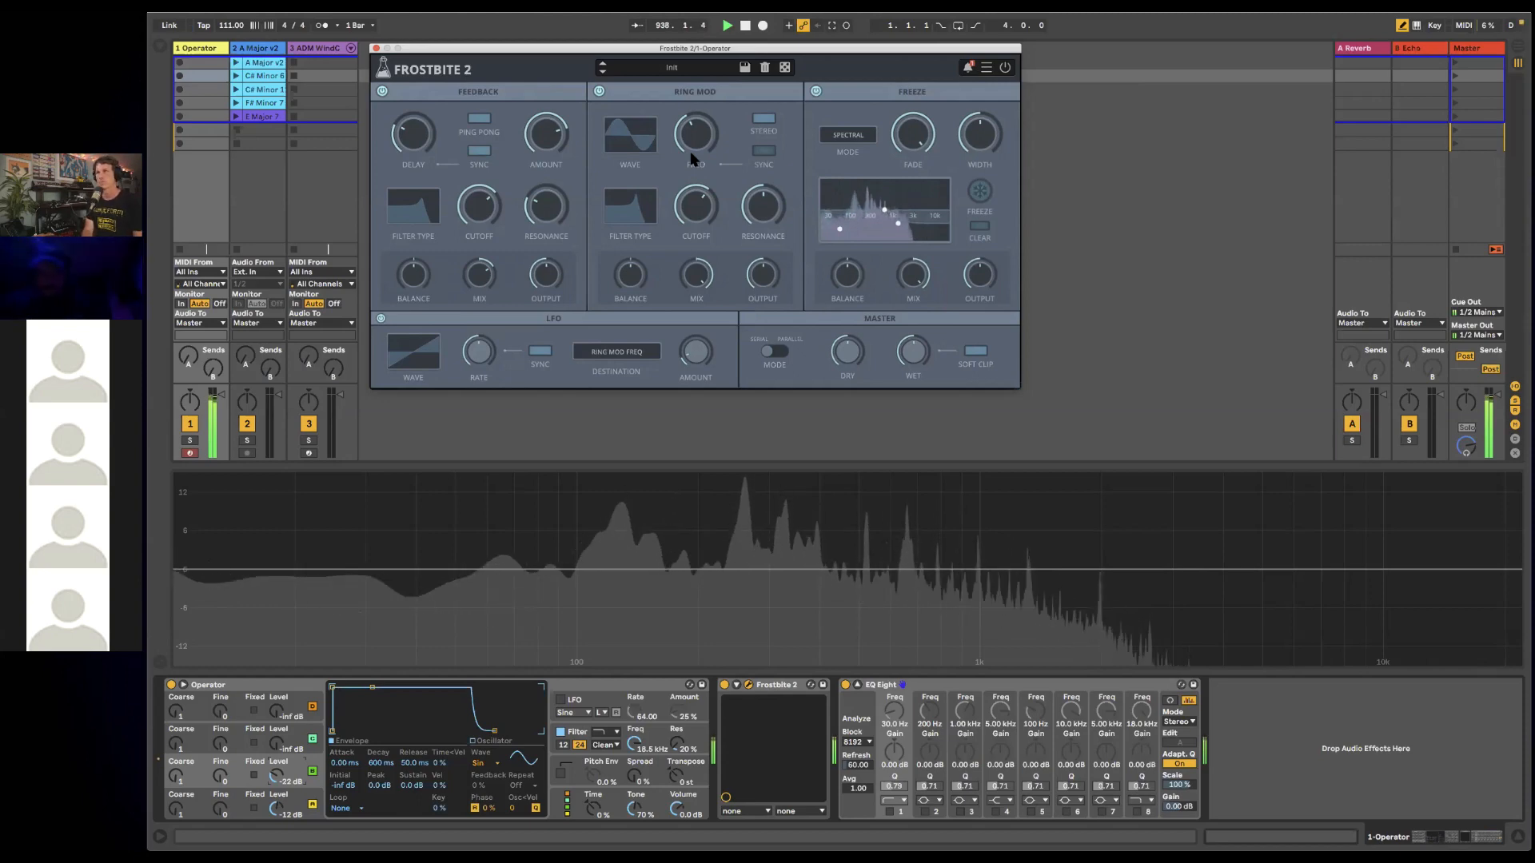
click(600, 93)
click(599, 93)
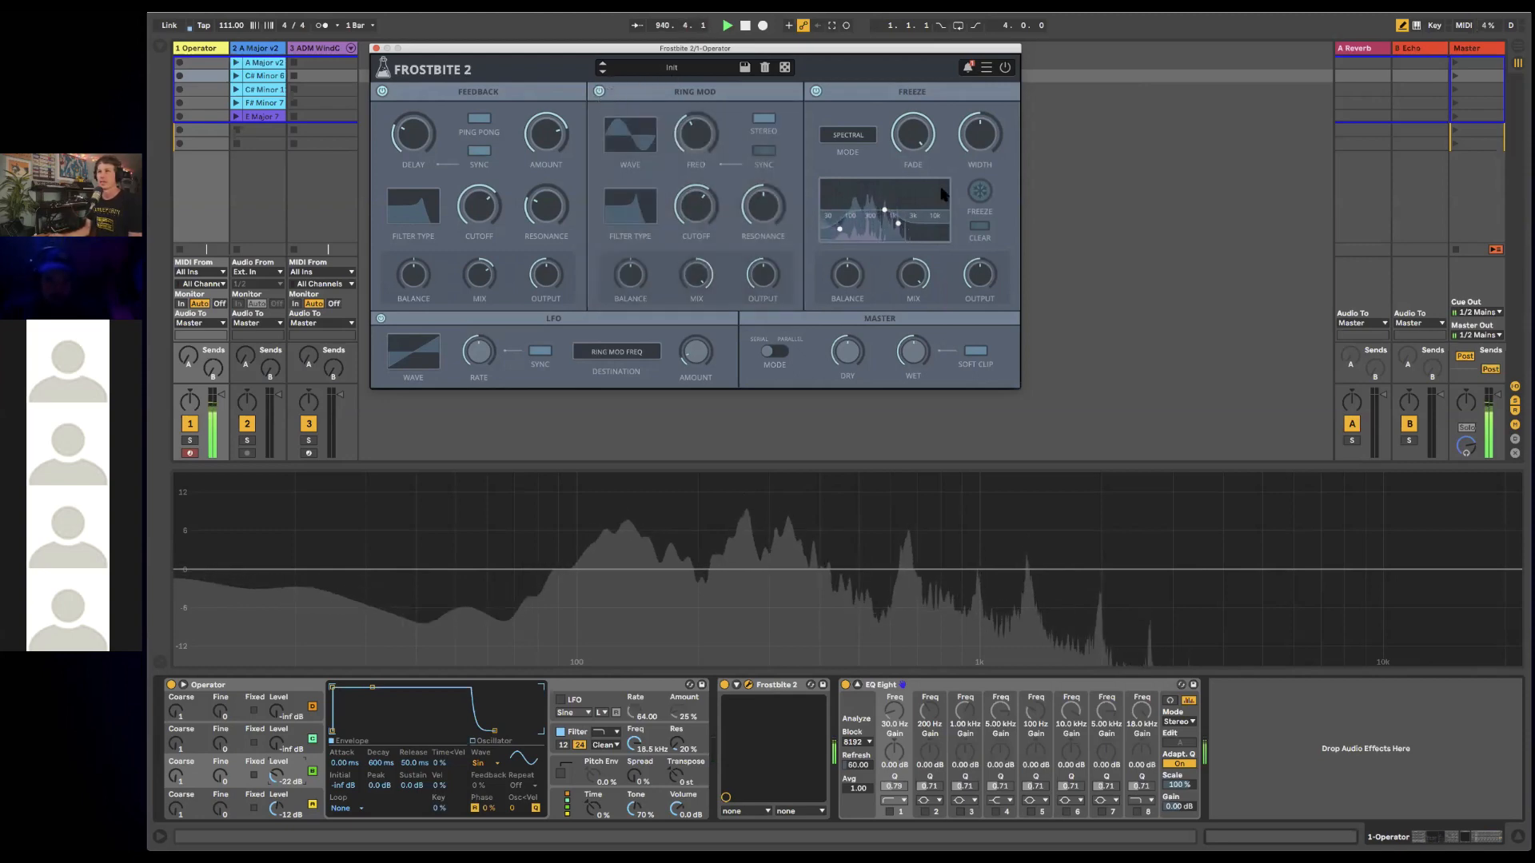
- Clear the Freeze buffer, freeze the current sound, and set the fade just below its maximum
click(980, 231)
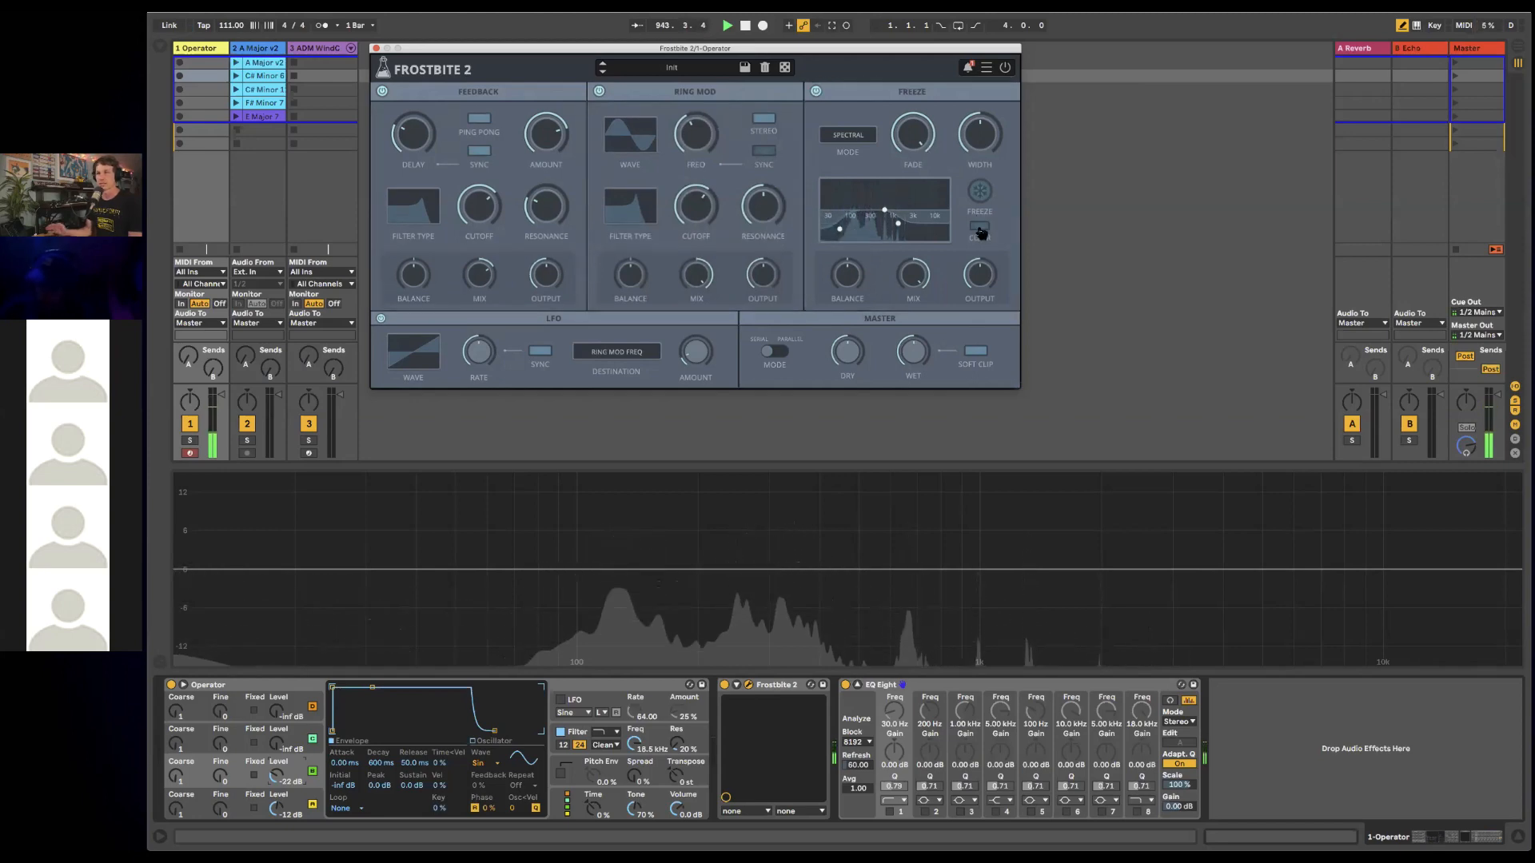
click(978, 202)
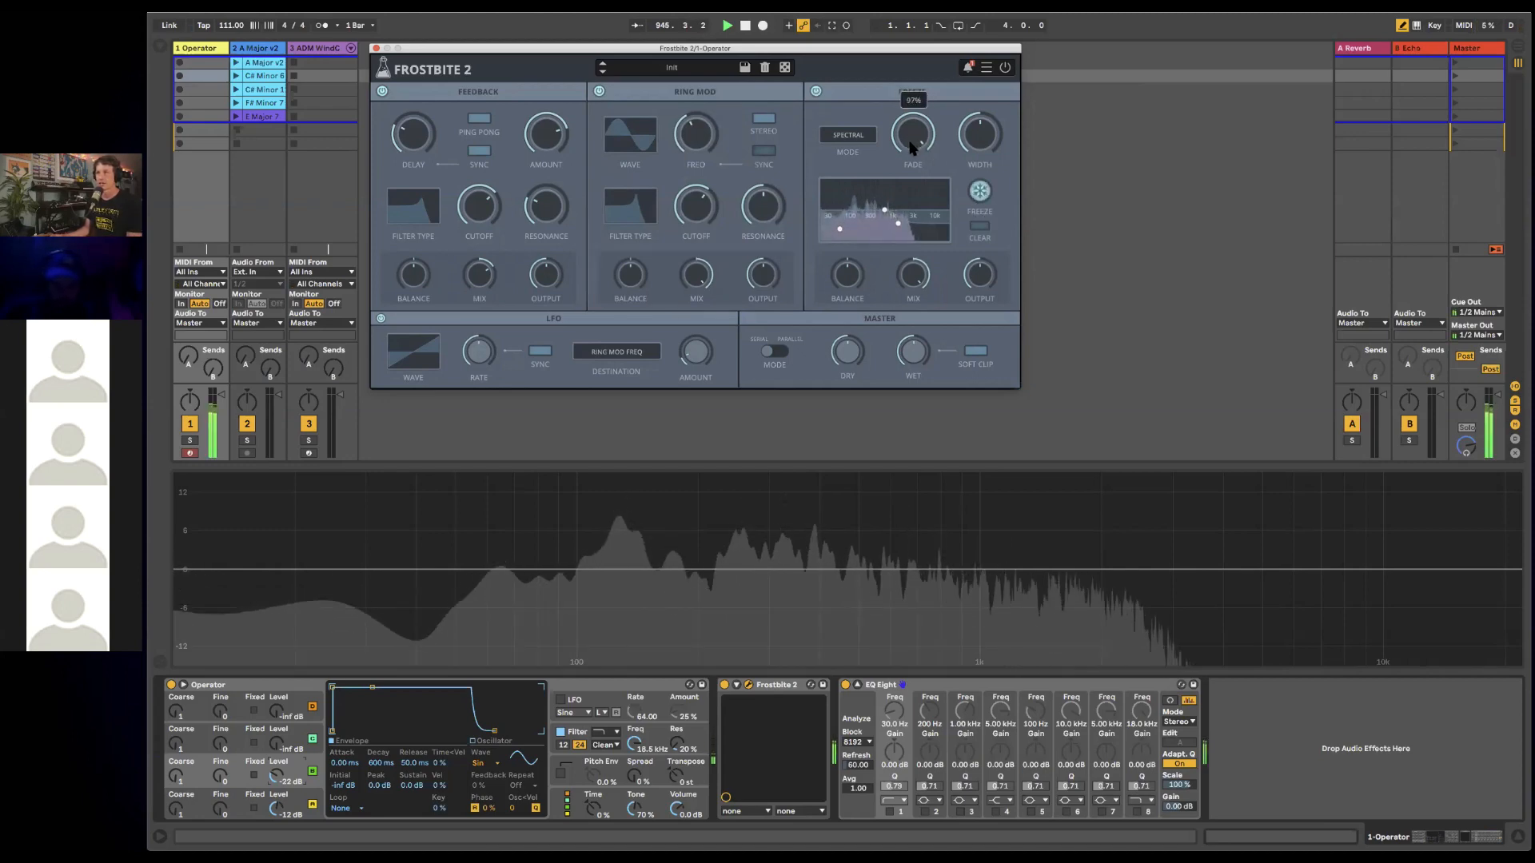
drag(911, 140, 975, 55)
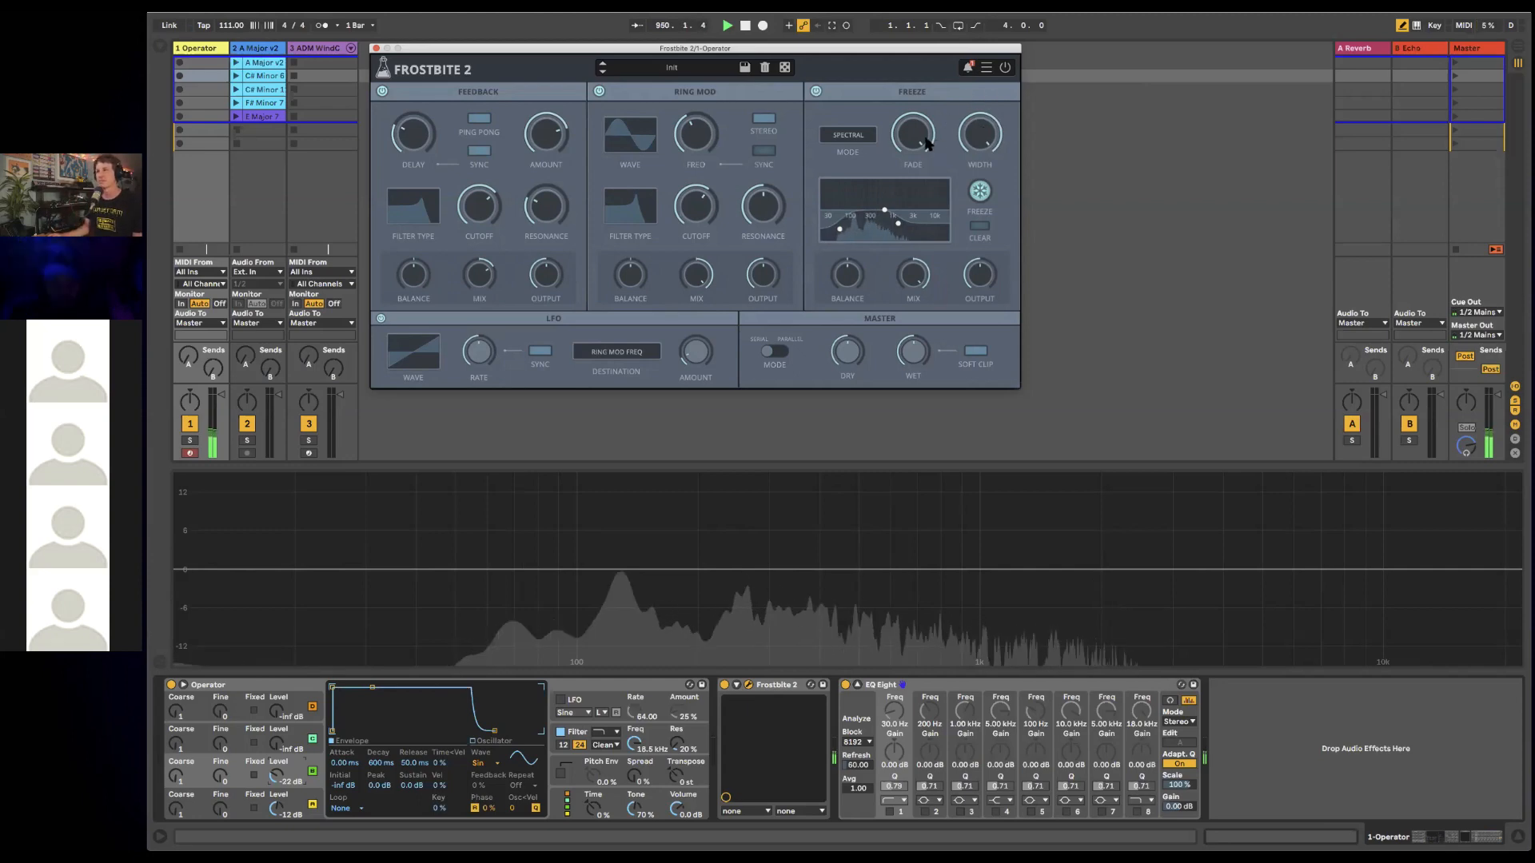
drag(928, 143, 923, 162)
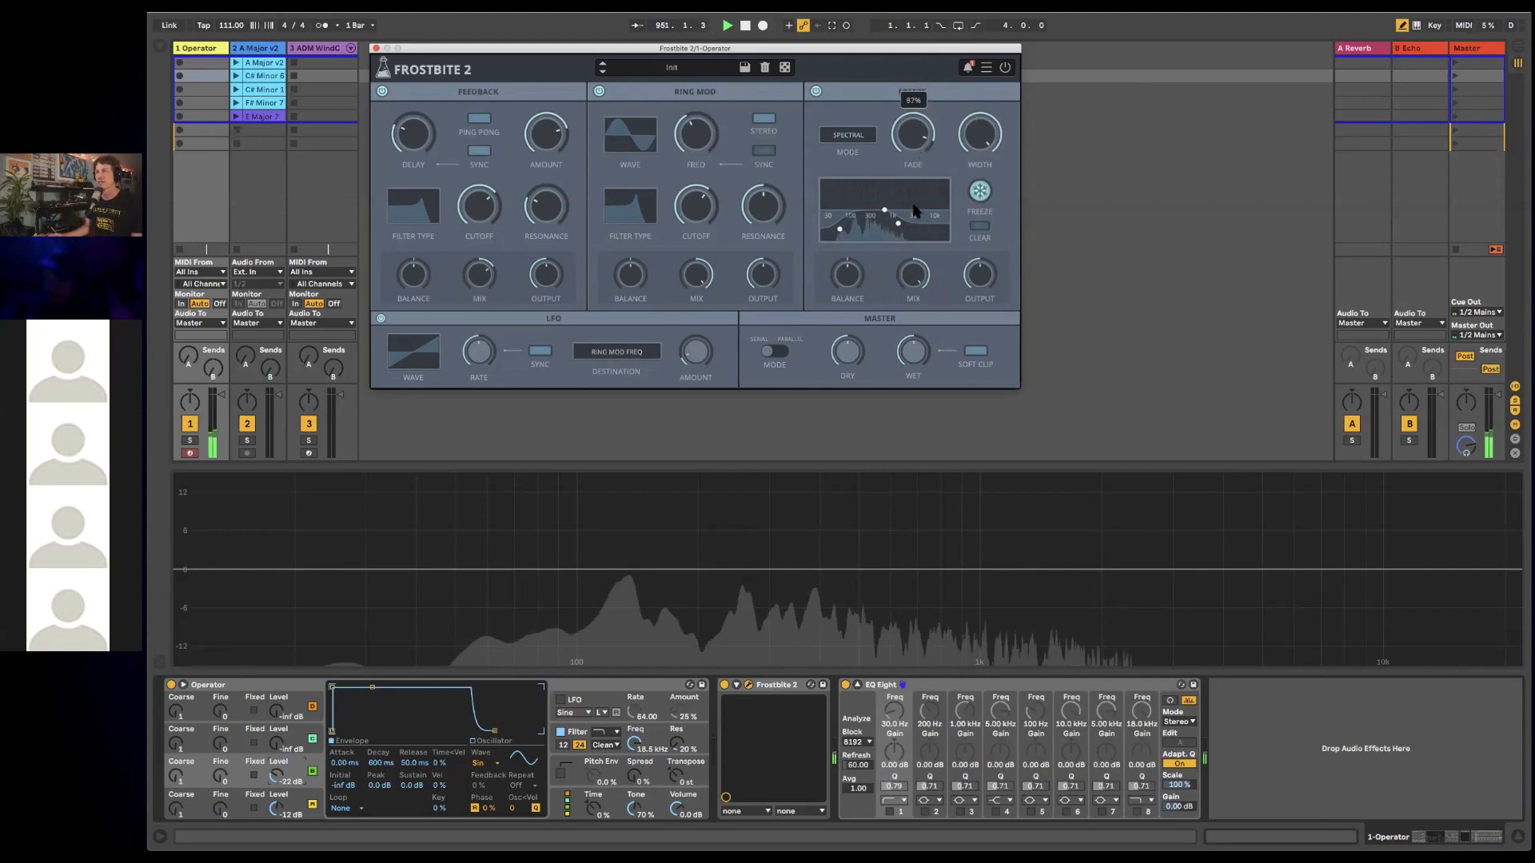
- Try the Reverb and Convolution modes on the frozen sound and return the Freeze mode to Spectral
click(850, 136)
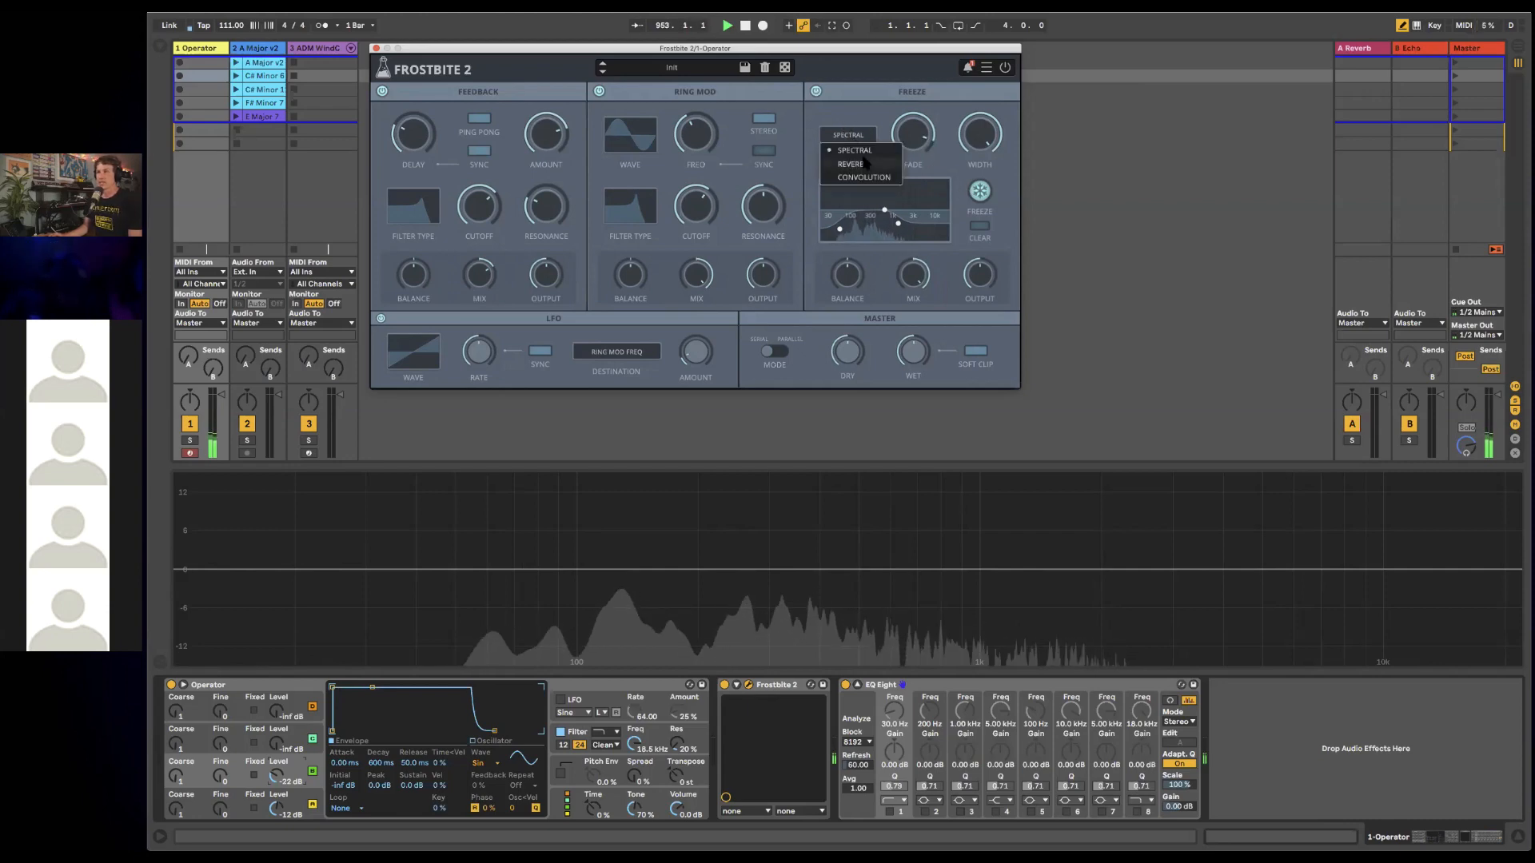
click(856, 150)
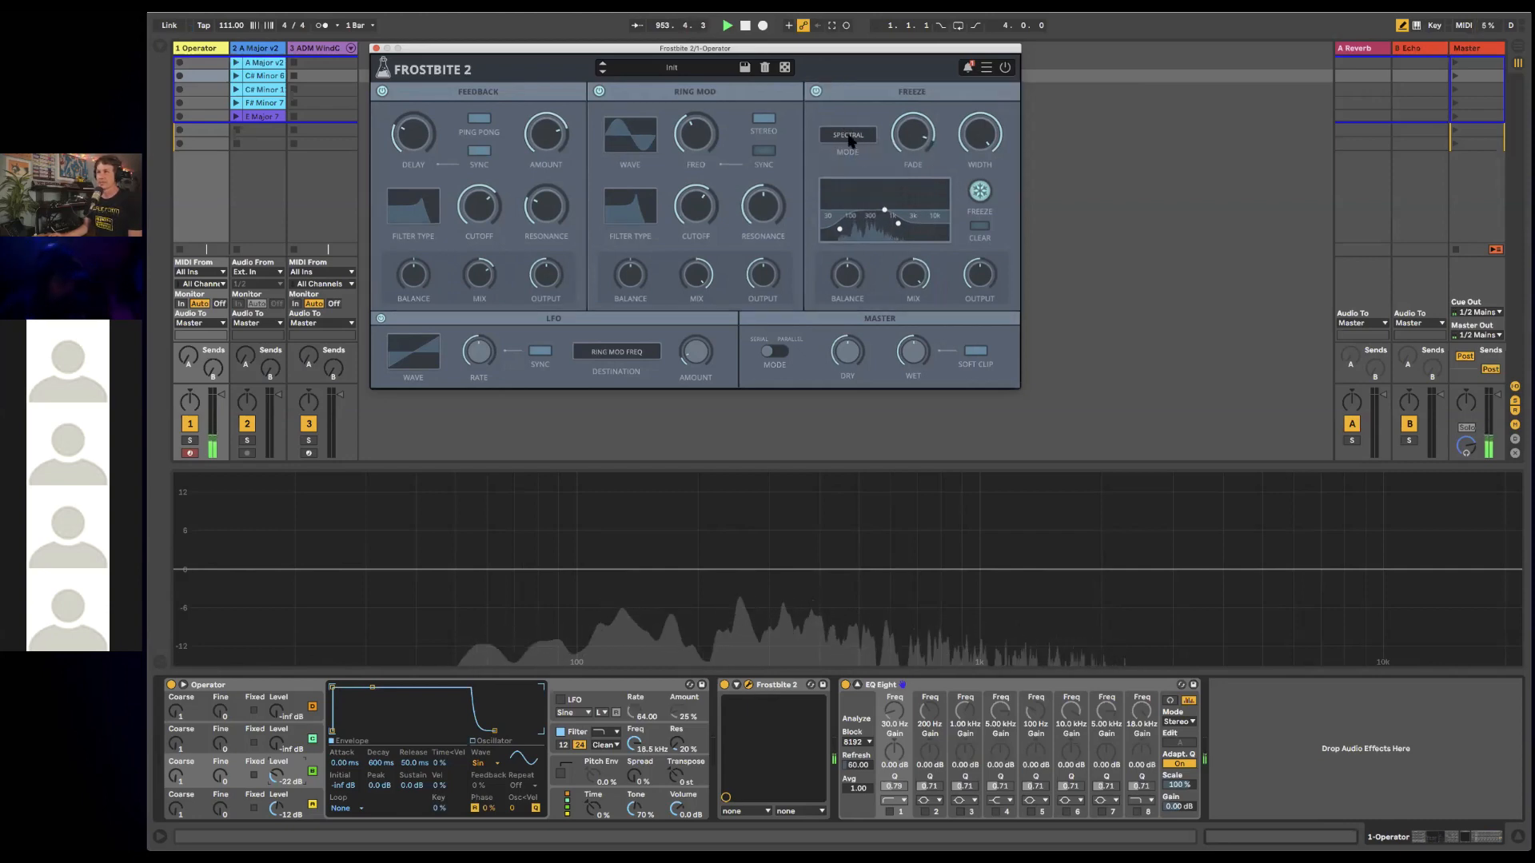
click(851, 142)
click(852, 145)
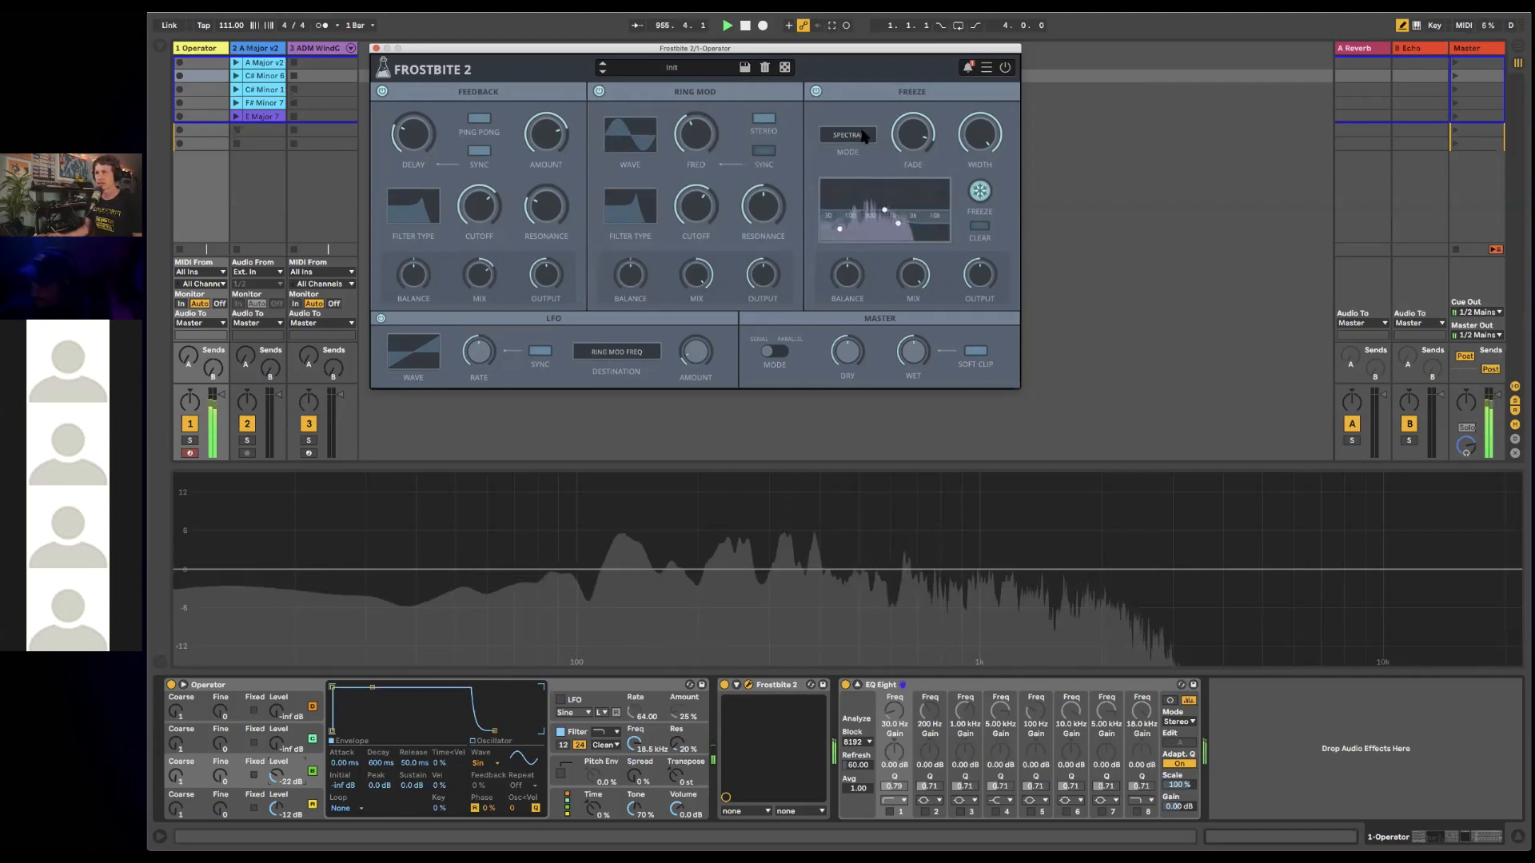
click(864, 135)
click(863, 165)
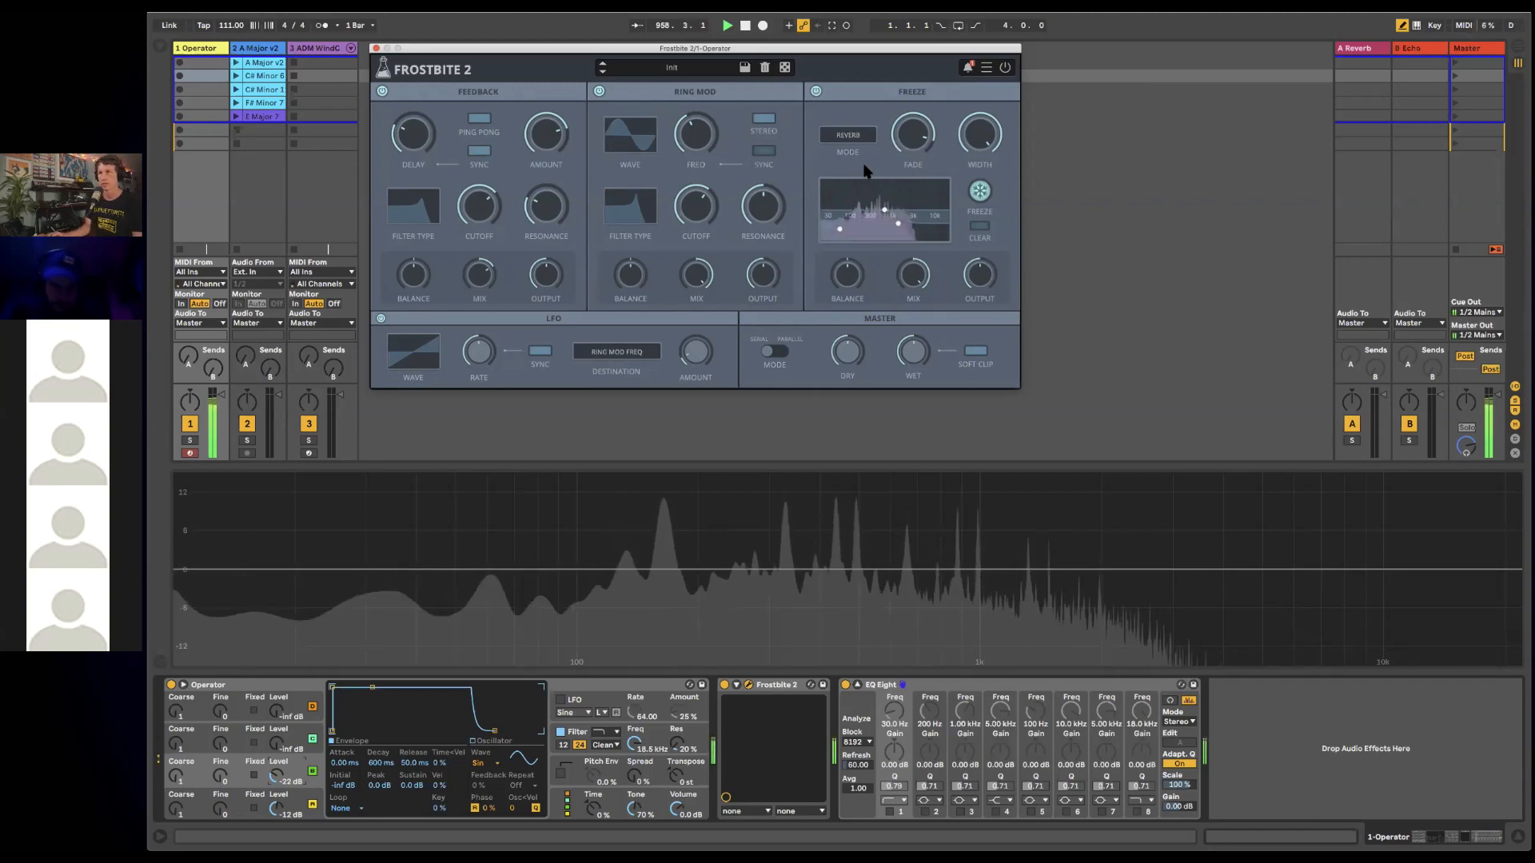
click(849, 136)
click(854, 182)
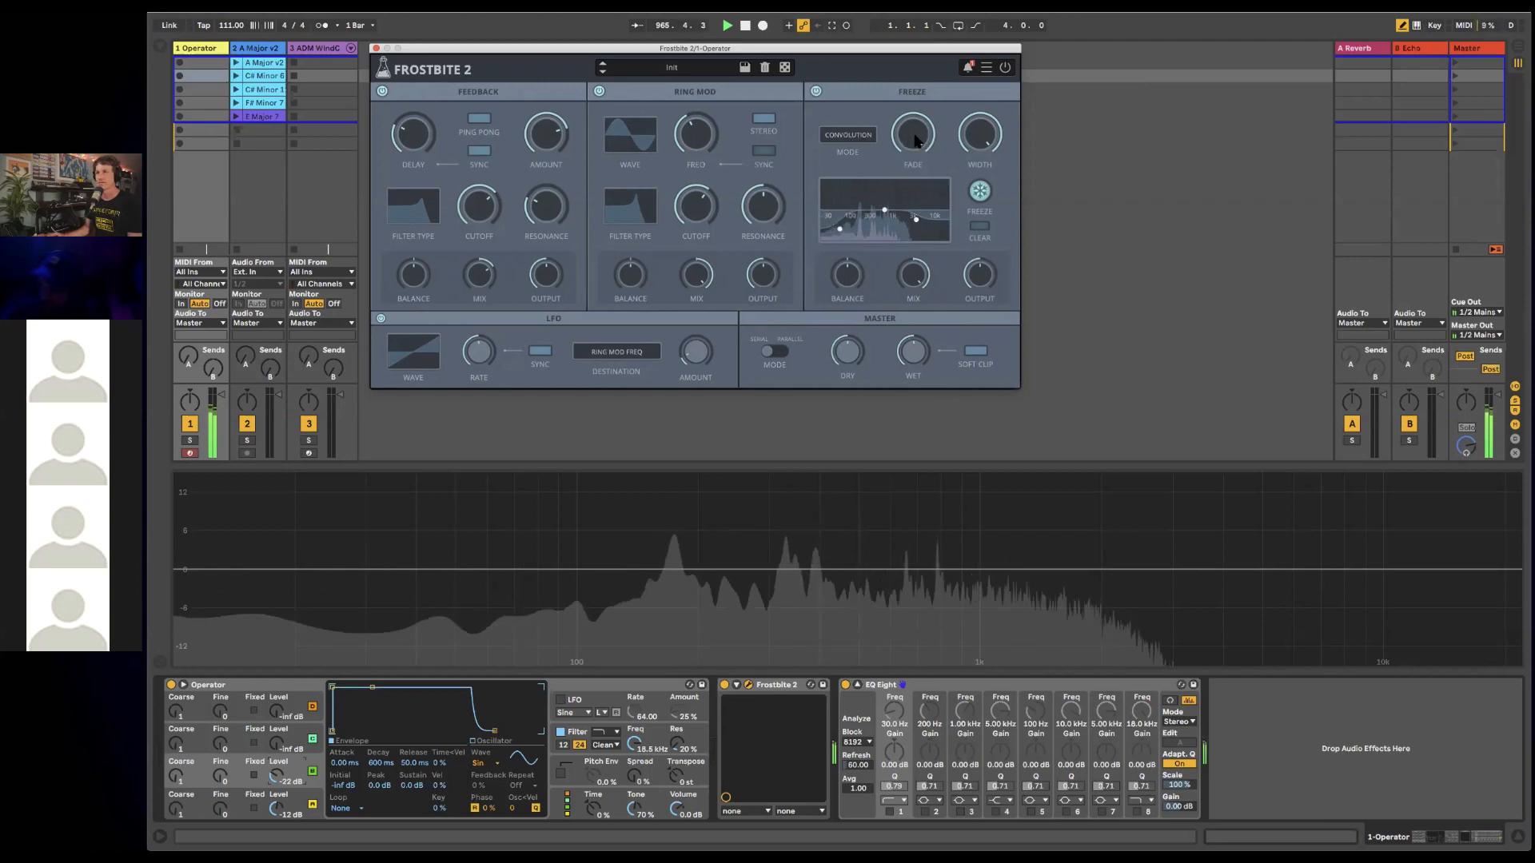
click(849, 136)
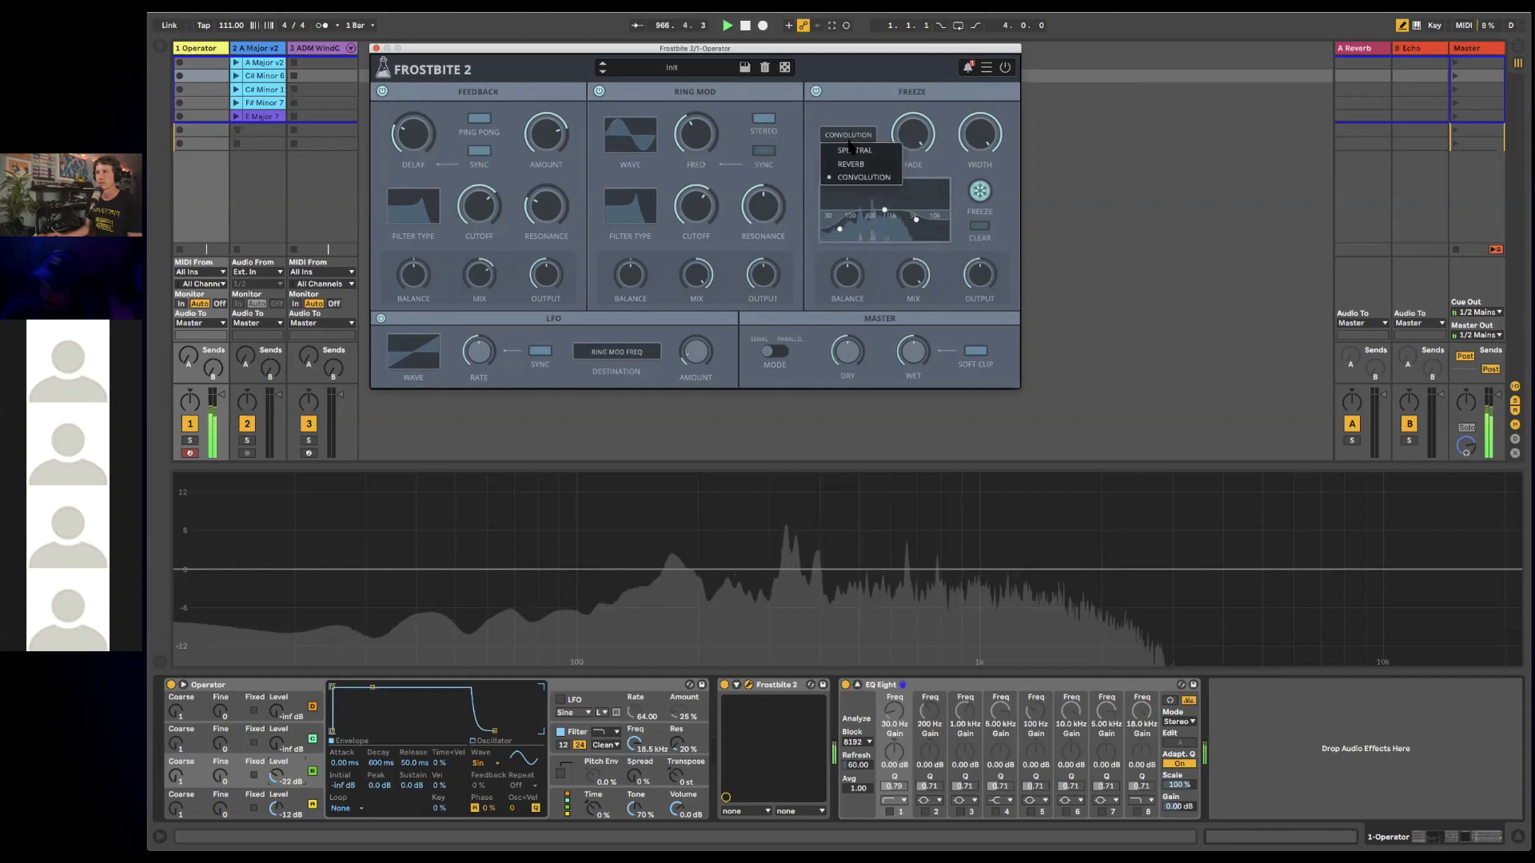
click(854, 151)
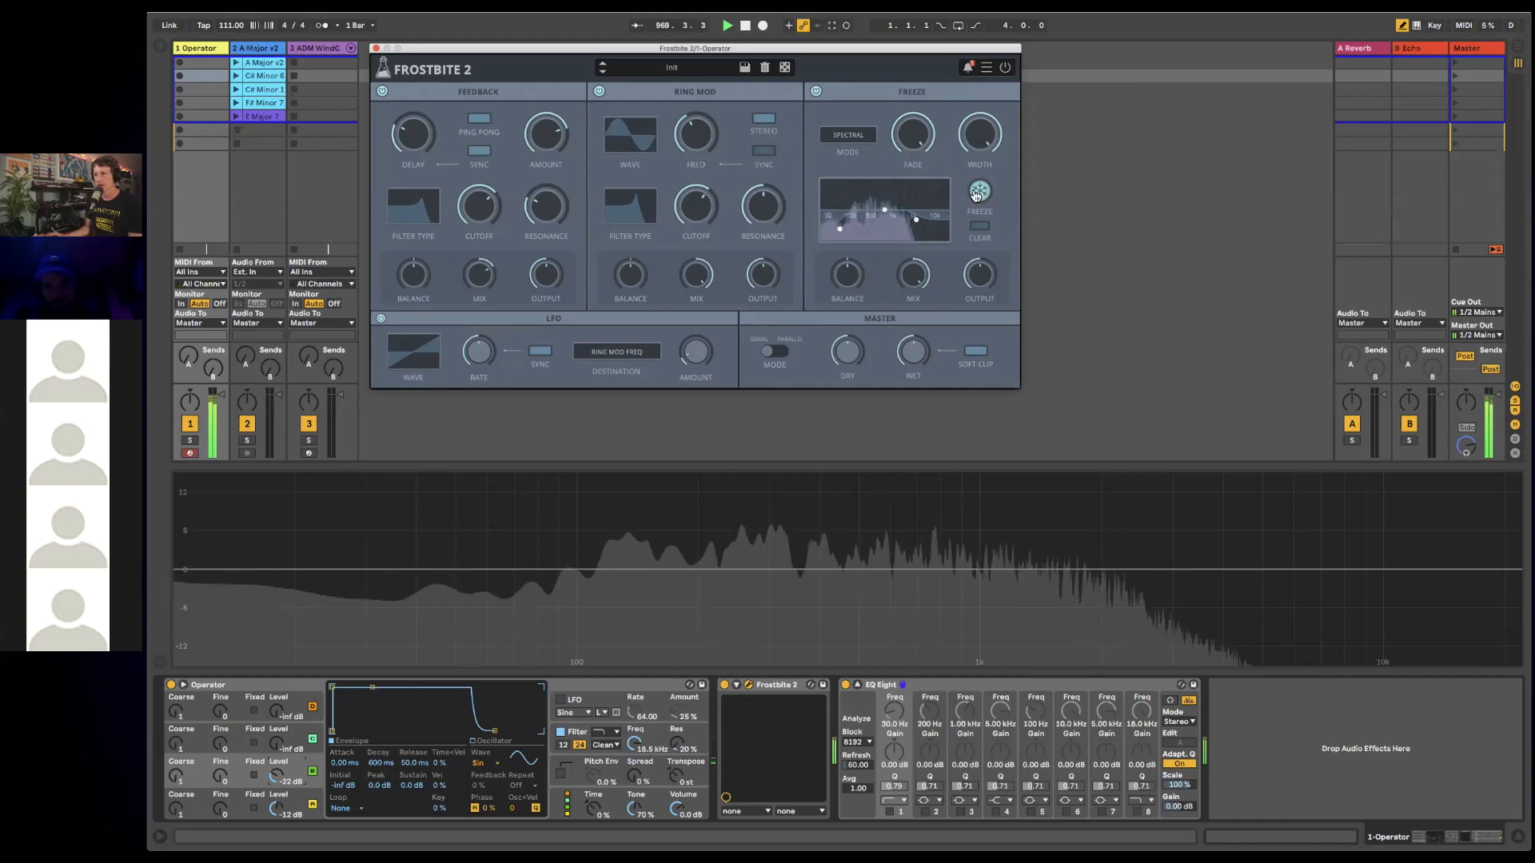
- Audition the Reverb Freeze mode, switch to Convolution, and move the low EQ point to a higher frequency
click(848, 135)
click(850, 164)
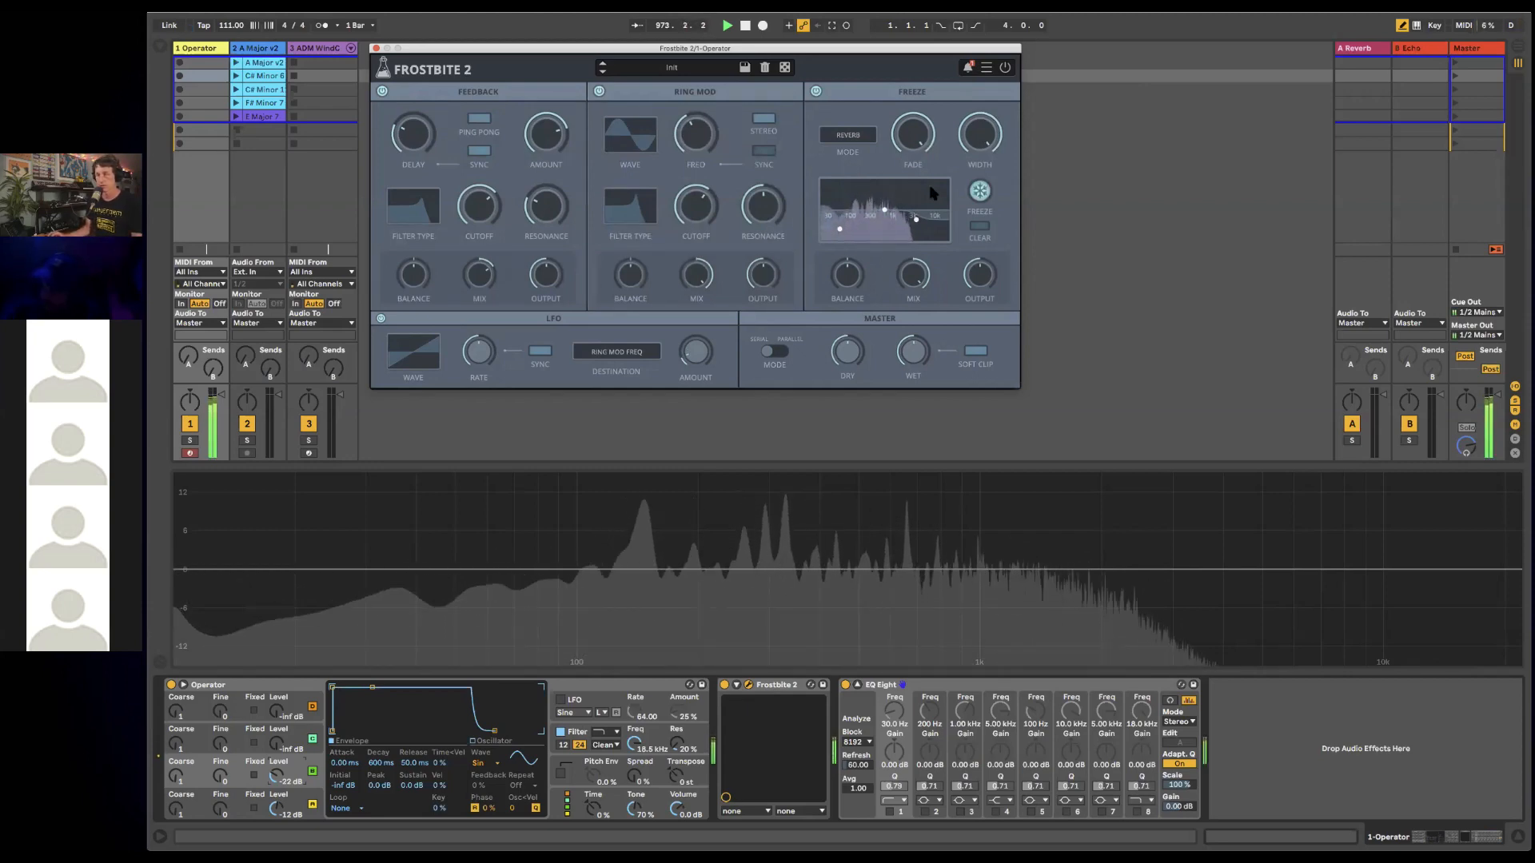
click(858, 142)
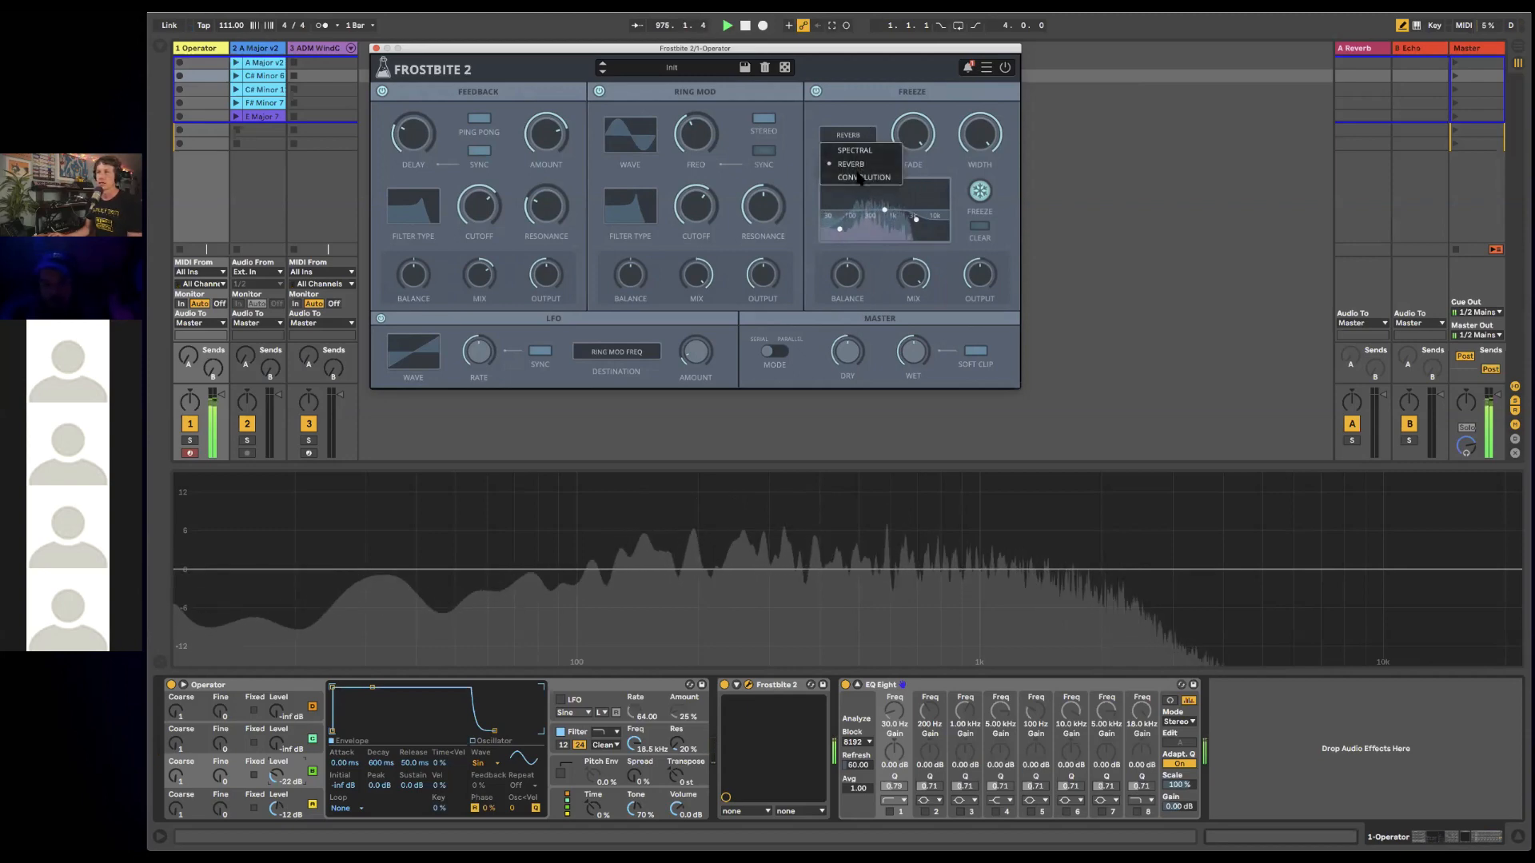
click(860, 178)
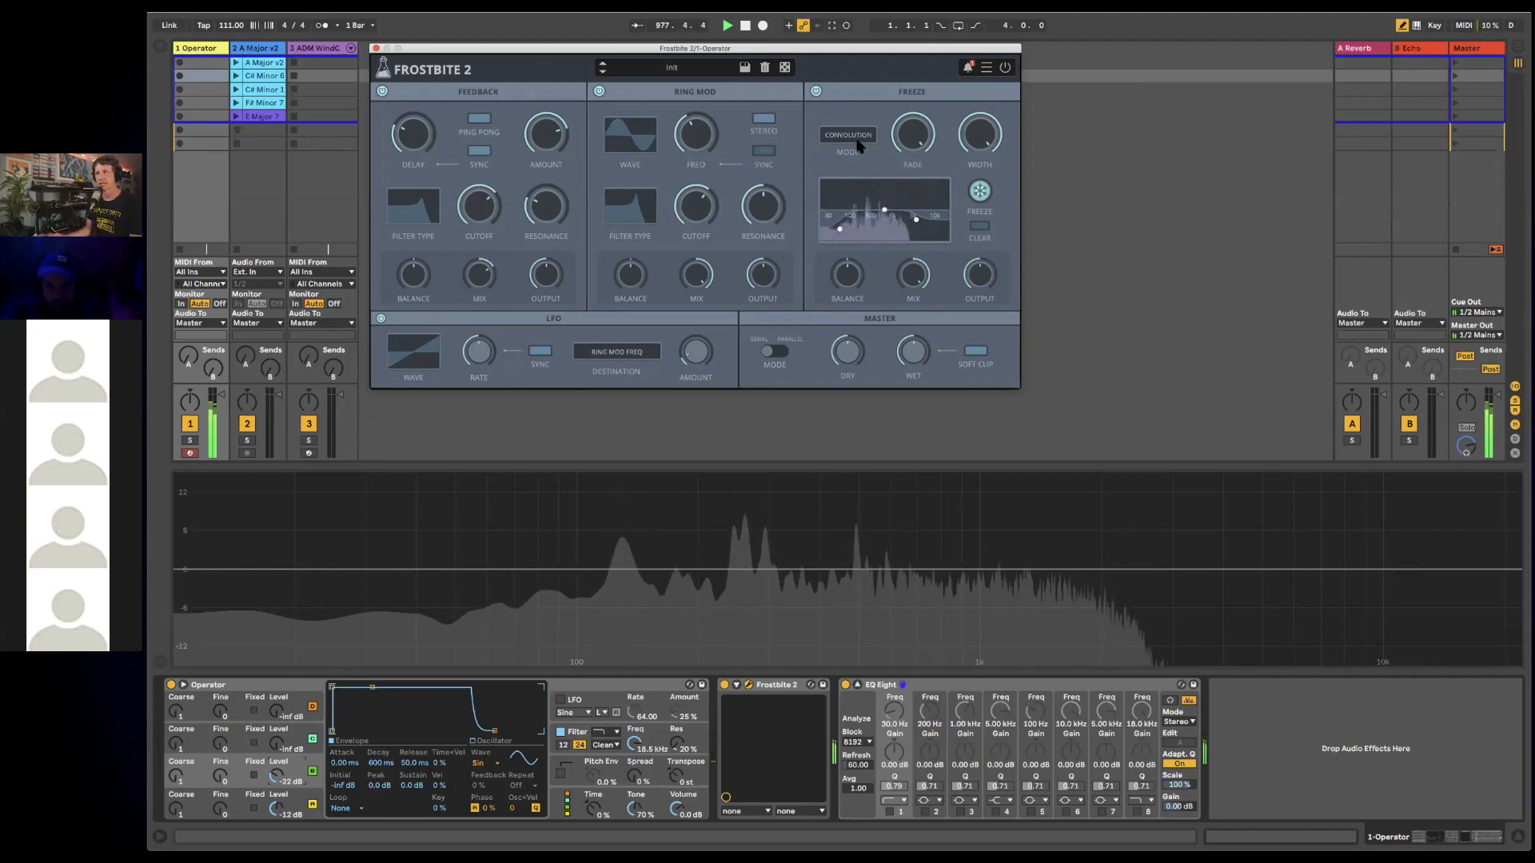
mouse_move(850, 240)
mouse_down()
mouse_move(894, 240)
mouse_move(854, 247)
mouse_up()
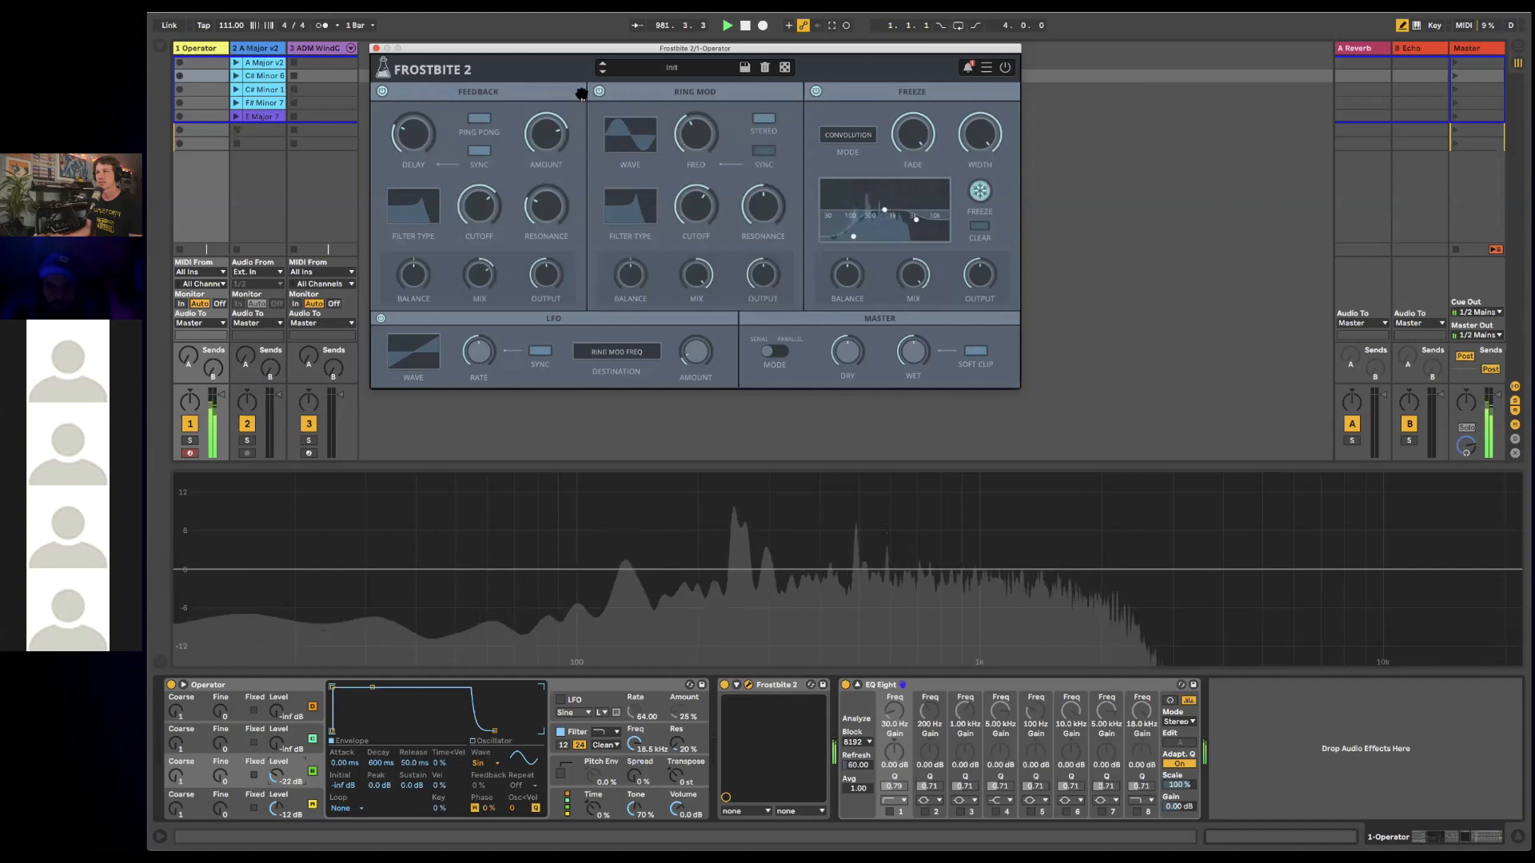
- Unfreeze the sound and lower the LFO amount modulating the Ring Mod frequency
click(980, 199)
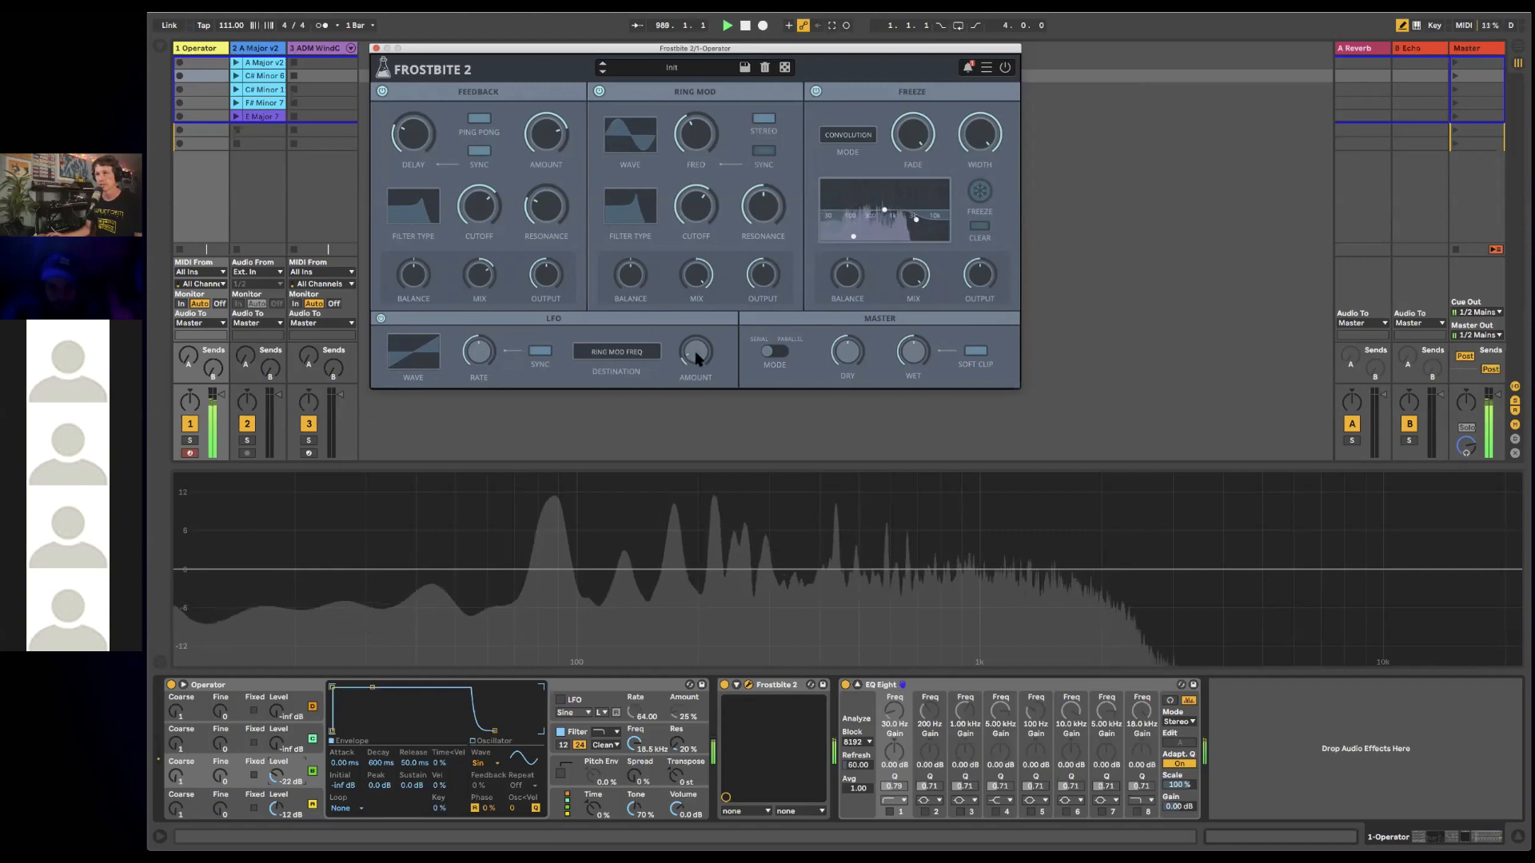
mouse_move(698, 354)
drag(700, 362, 698, 367)
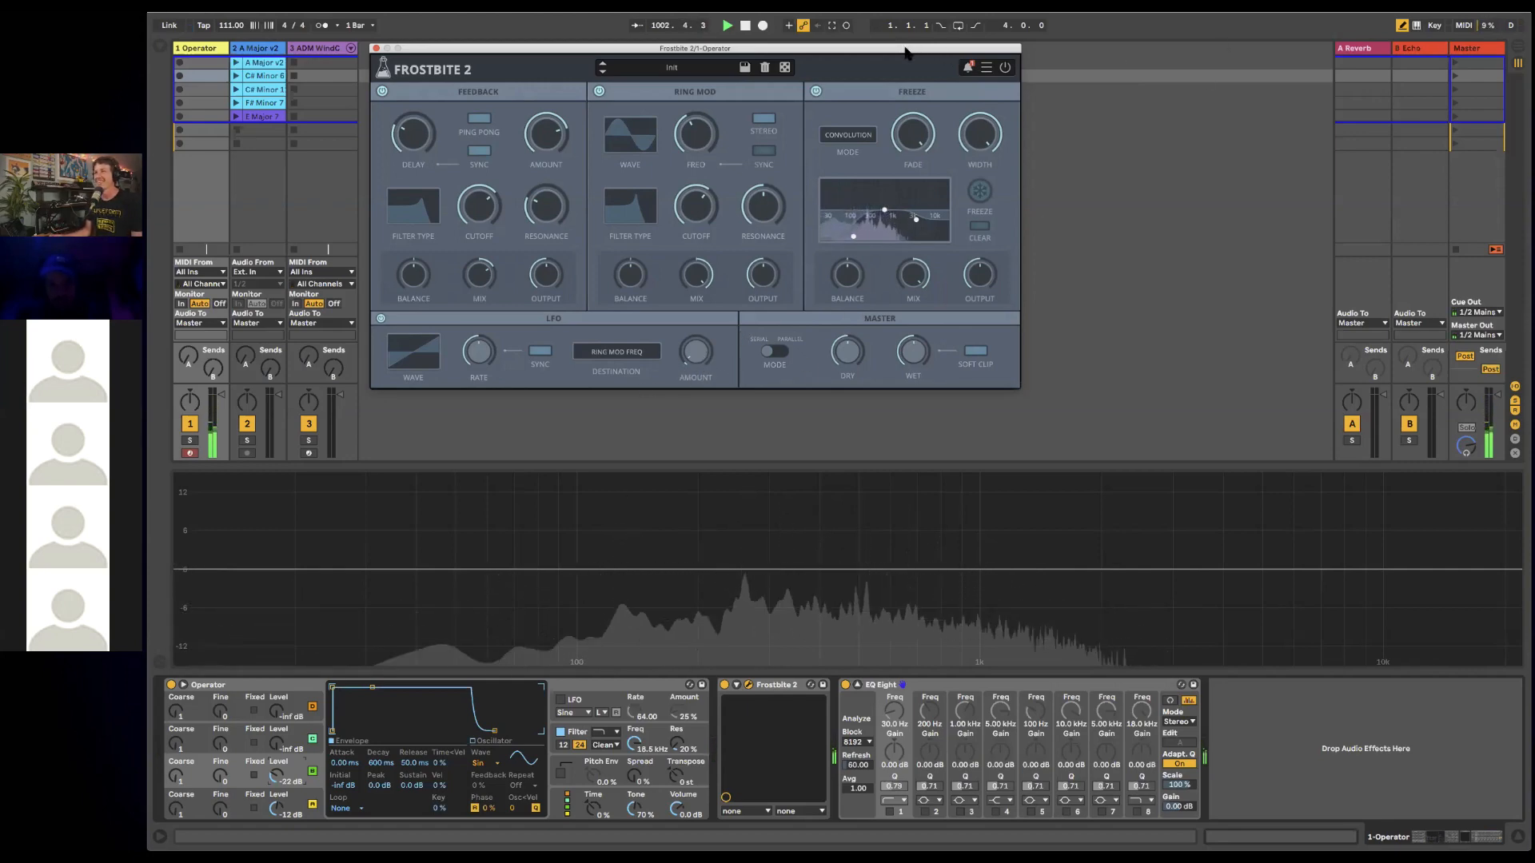
drag(905, 50, 900, 52)
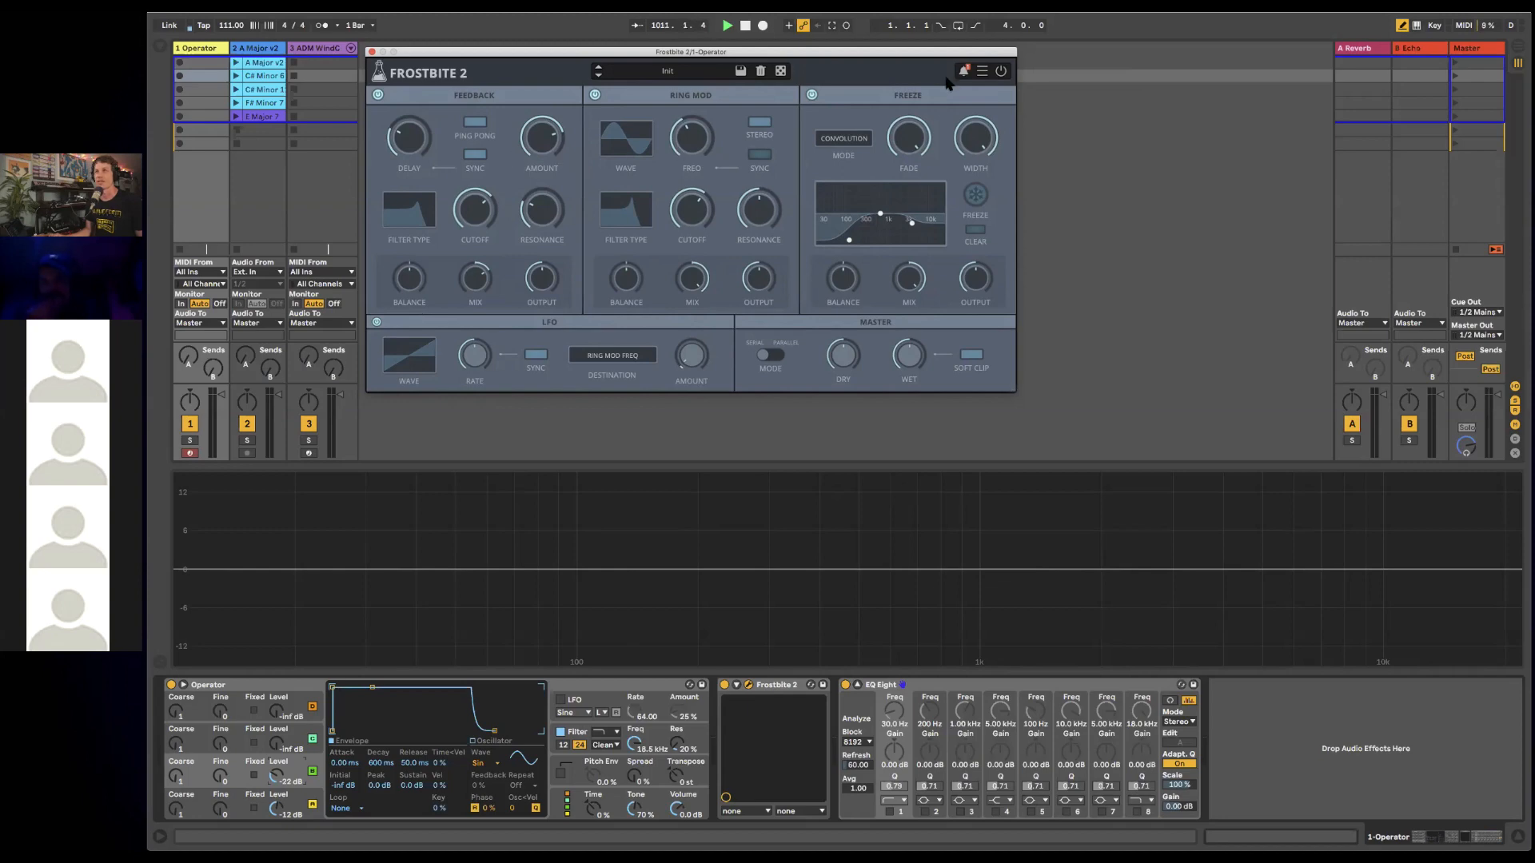
drag(924, 54, 933, 52)
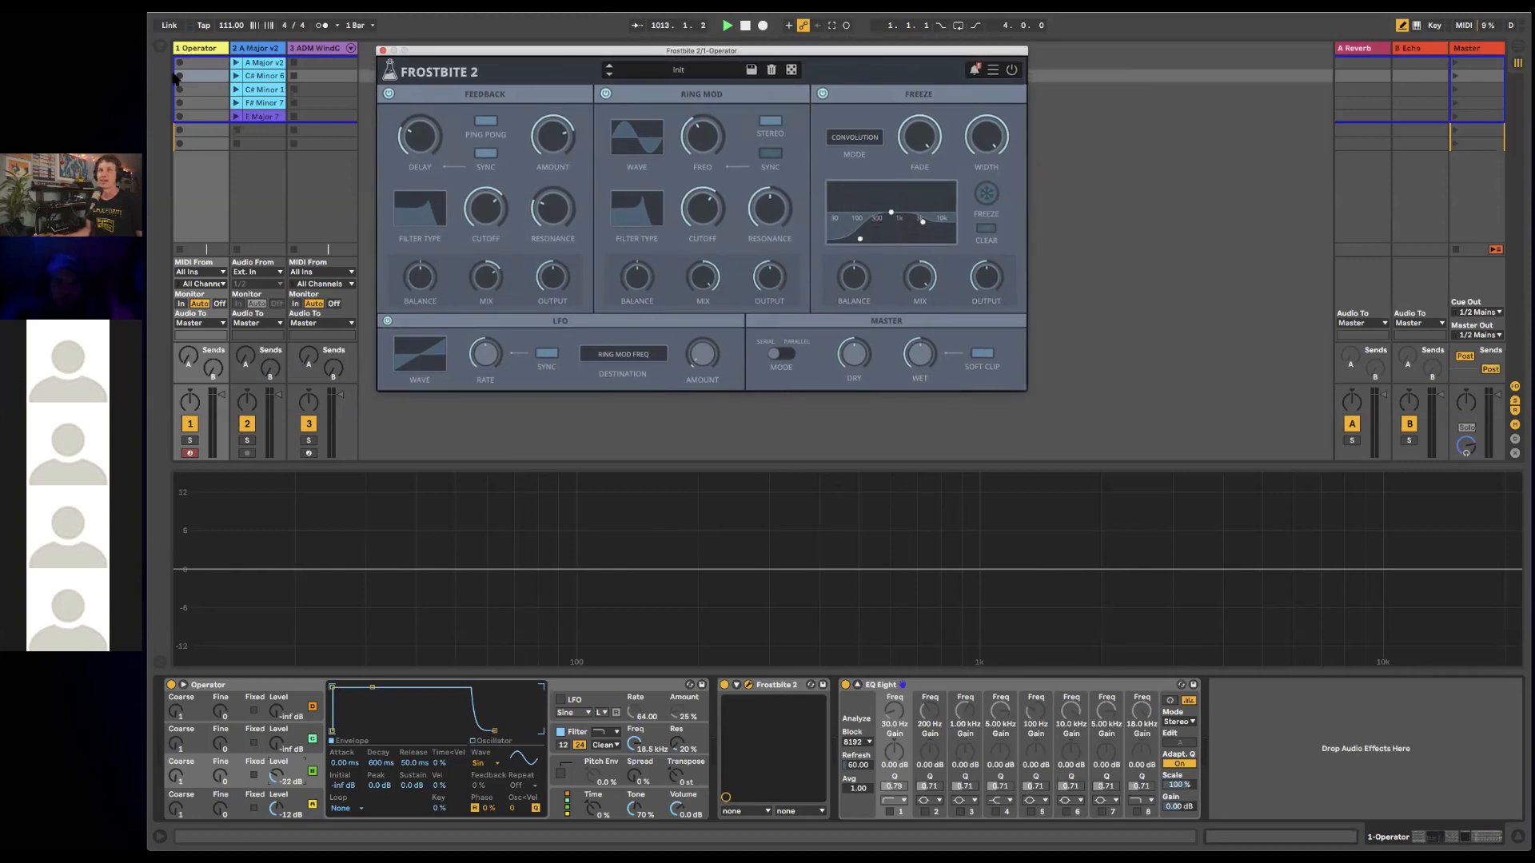
click(209, 50)
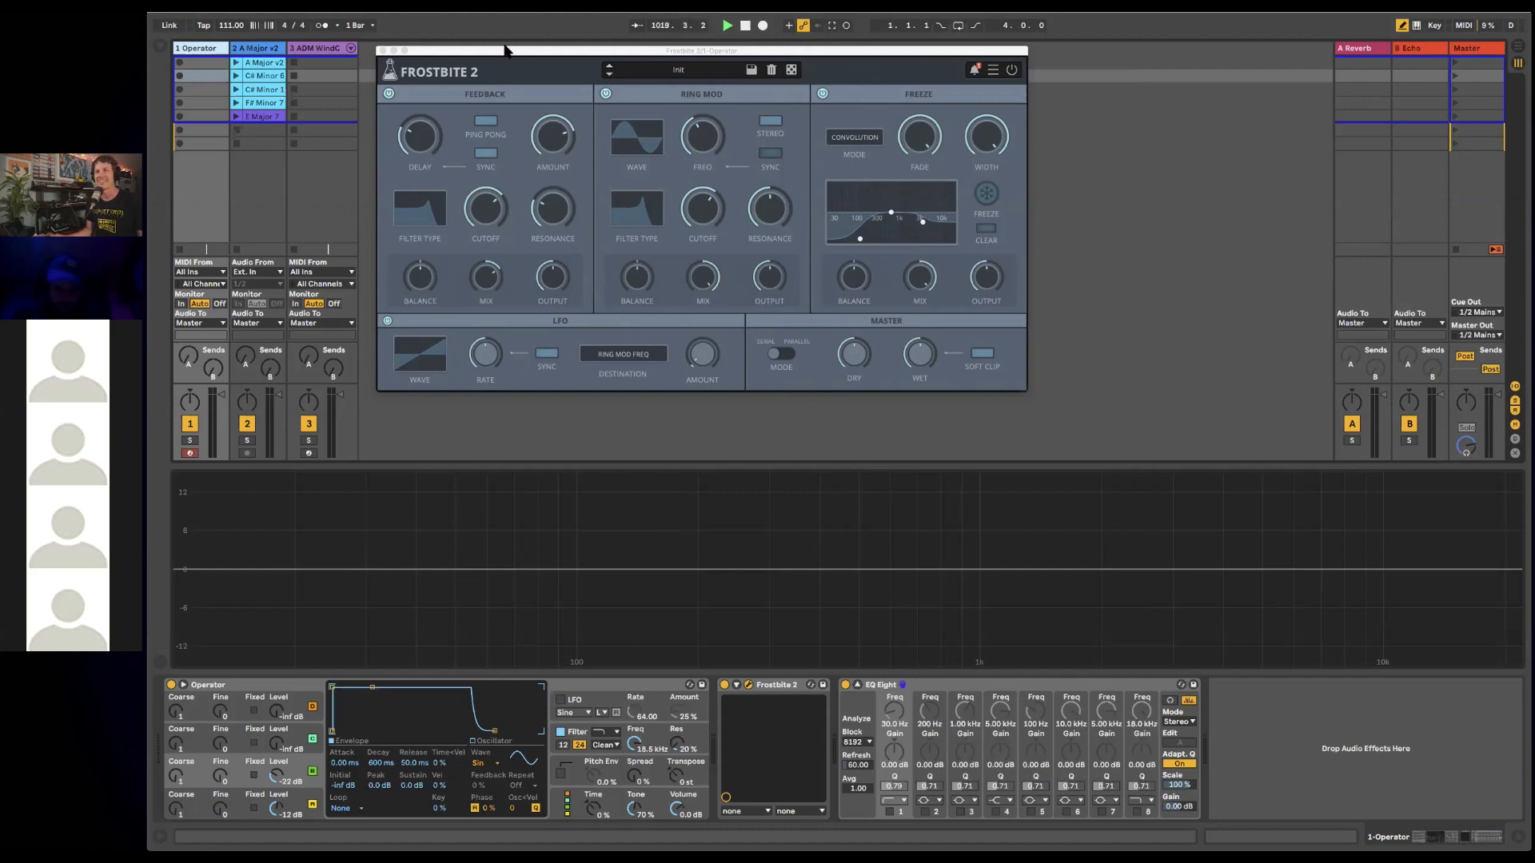
drag(504, 50, 499, 53)
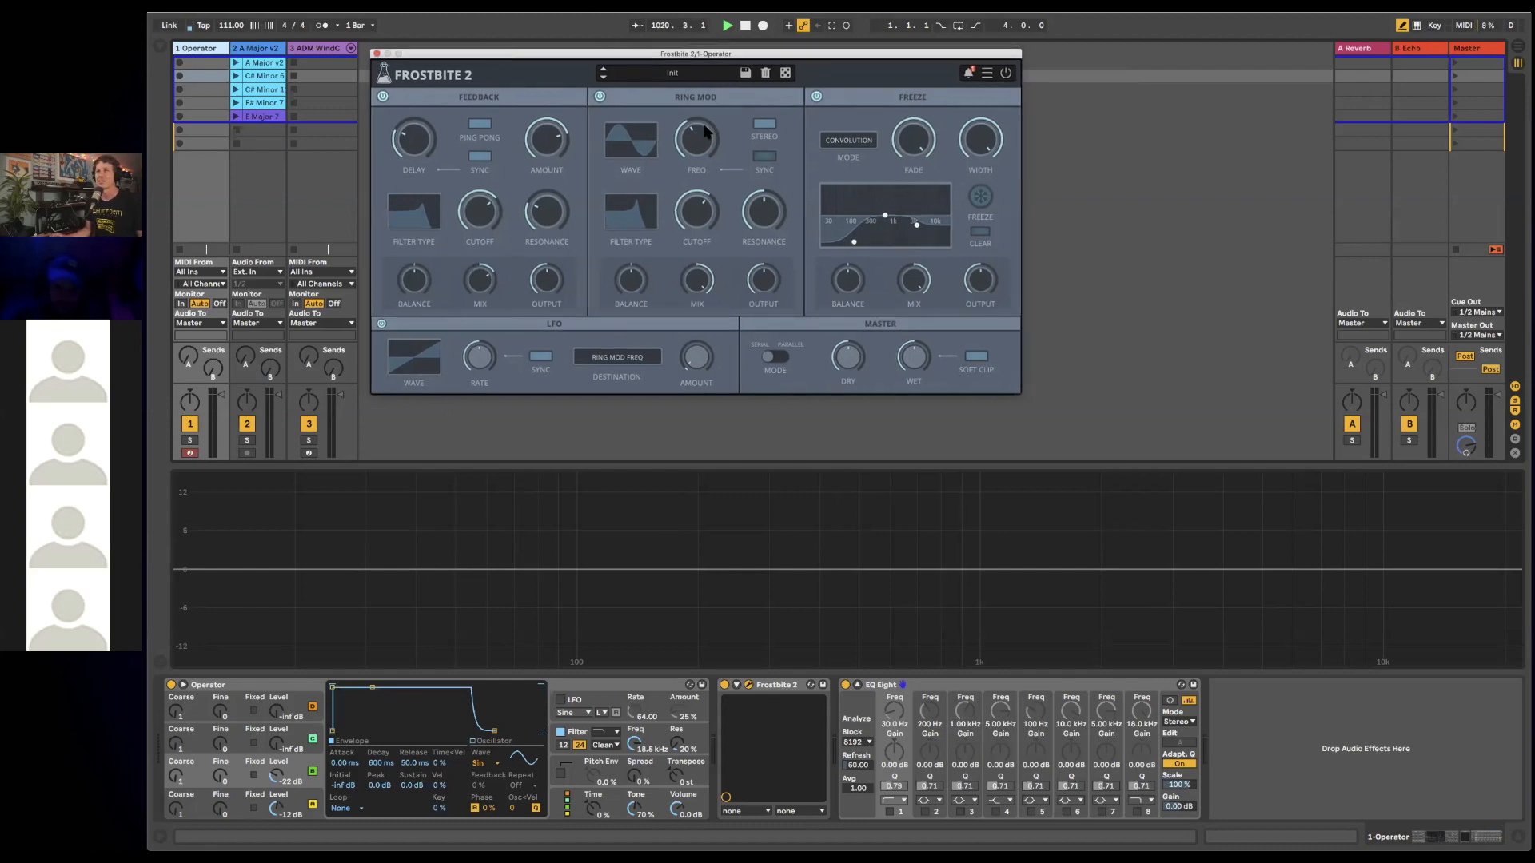
- On the ADM WindChimes Tape Machine track, turn off Serial Filters, Dual Delay and LoFi Feel, and collapse the rack's devices
click(316, 56)
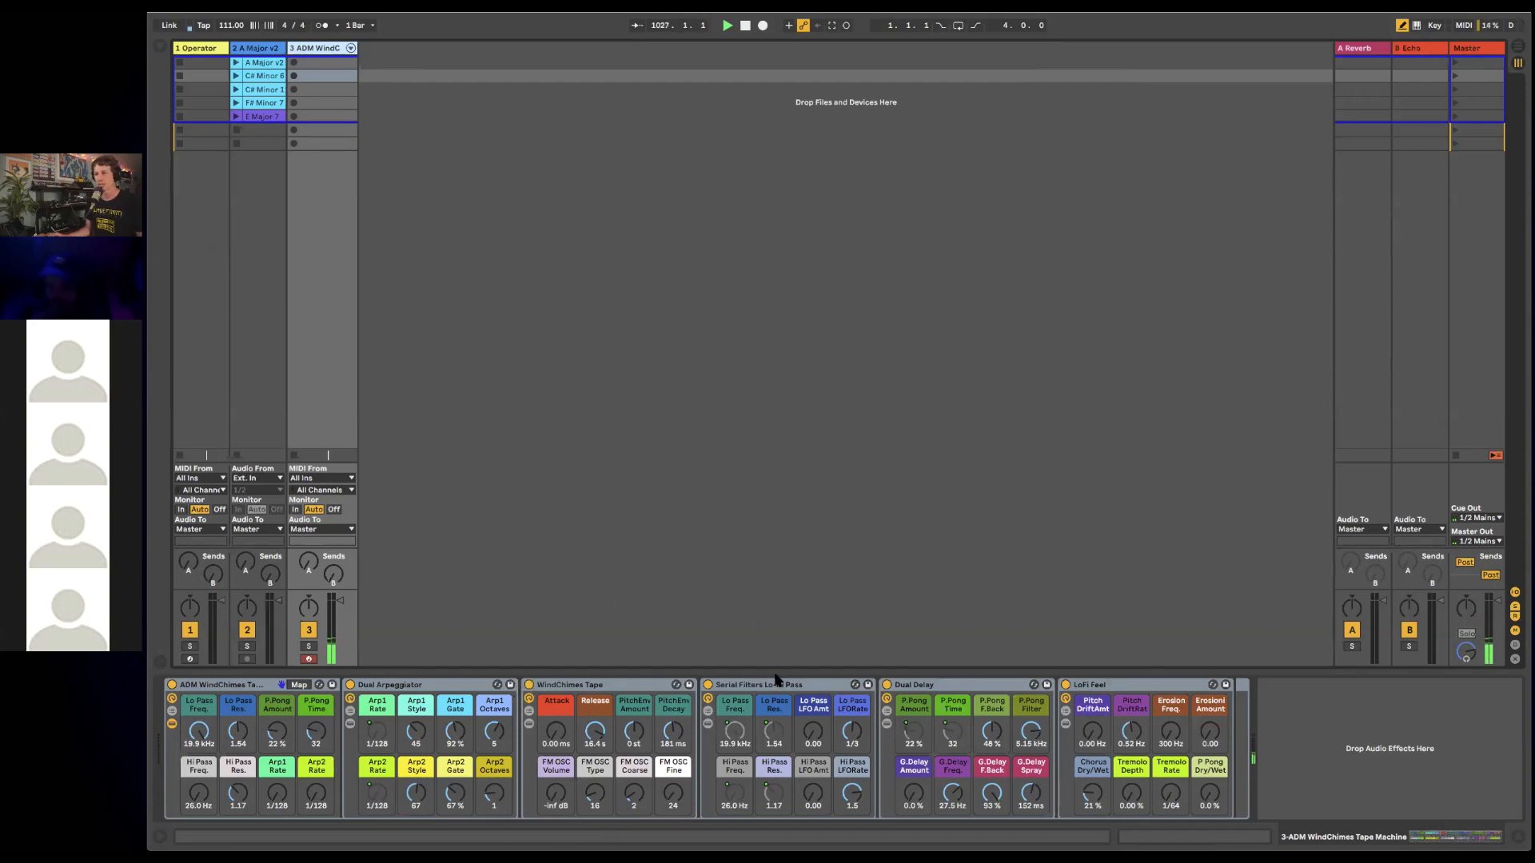
click(707, 685)
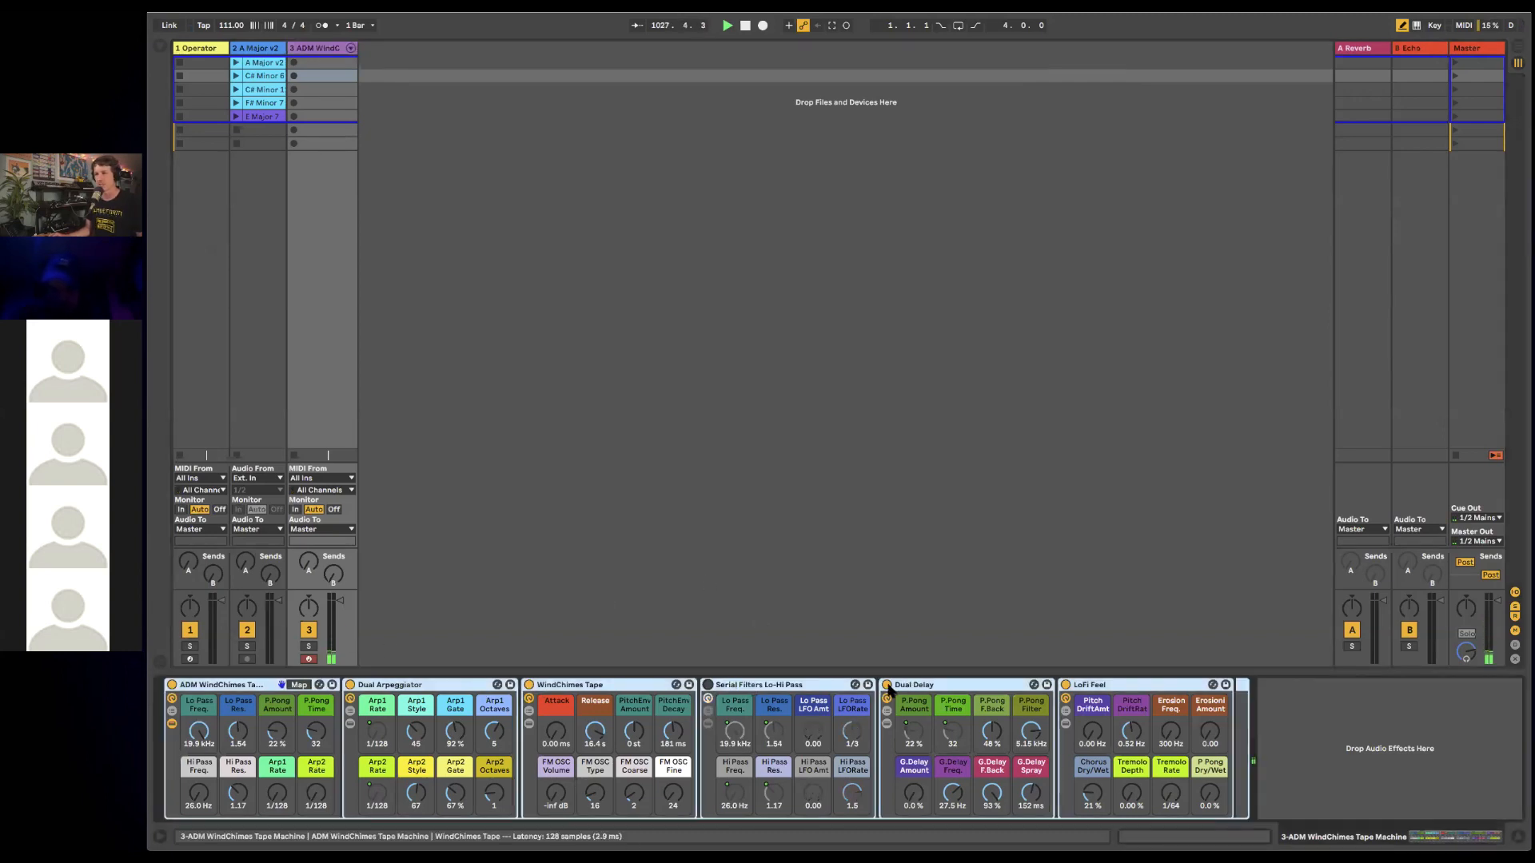
click(887, 686)
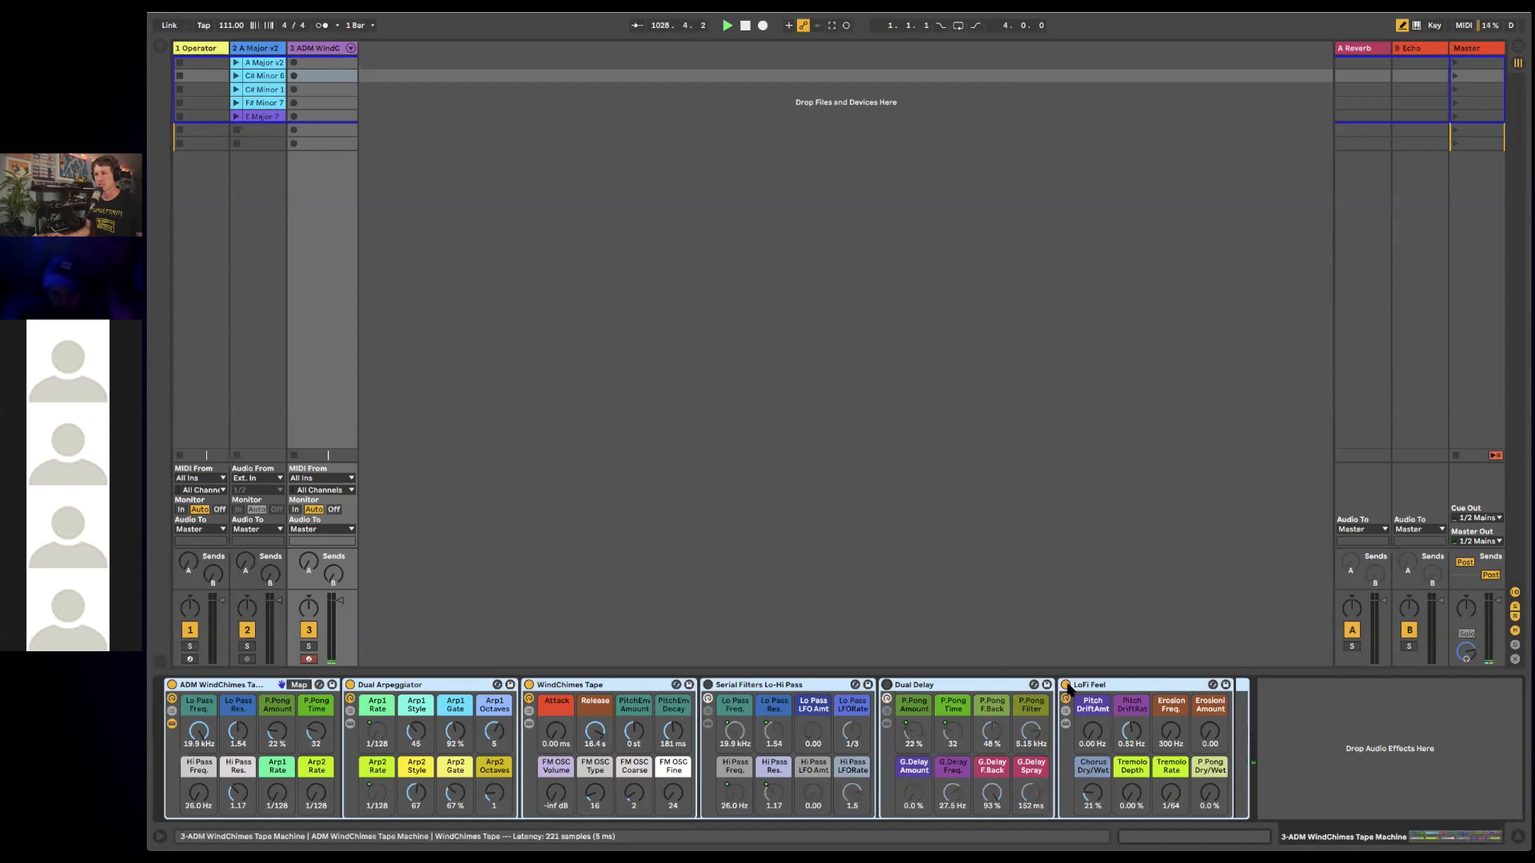
click(1067, 686)
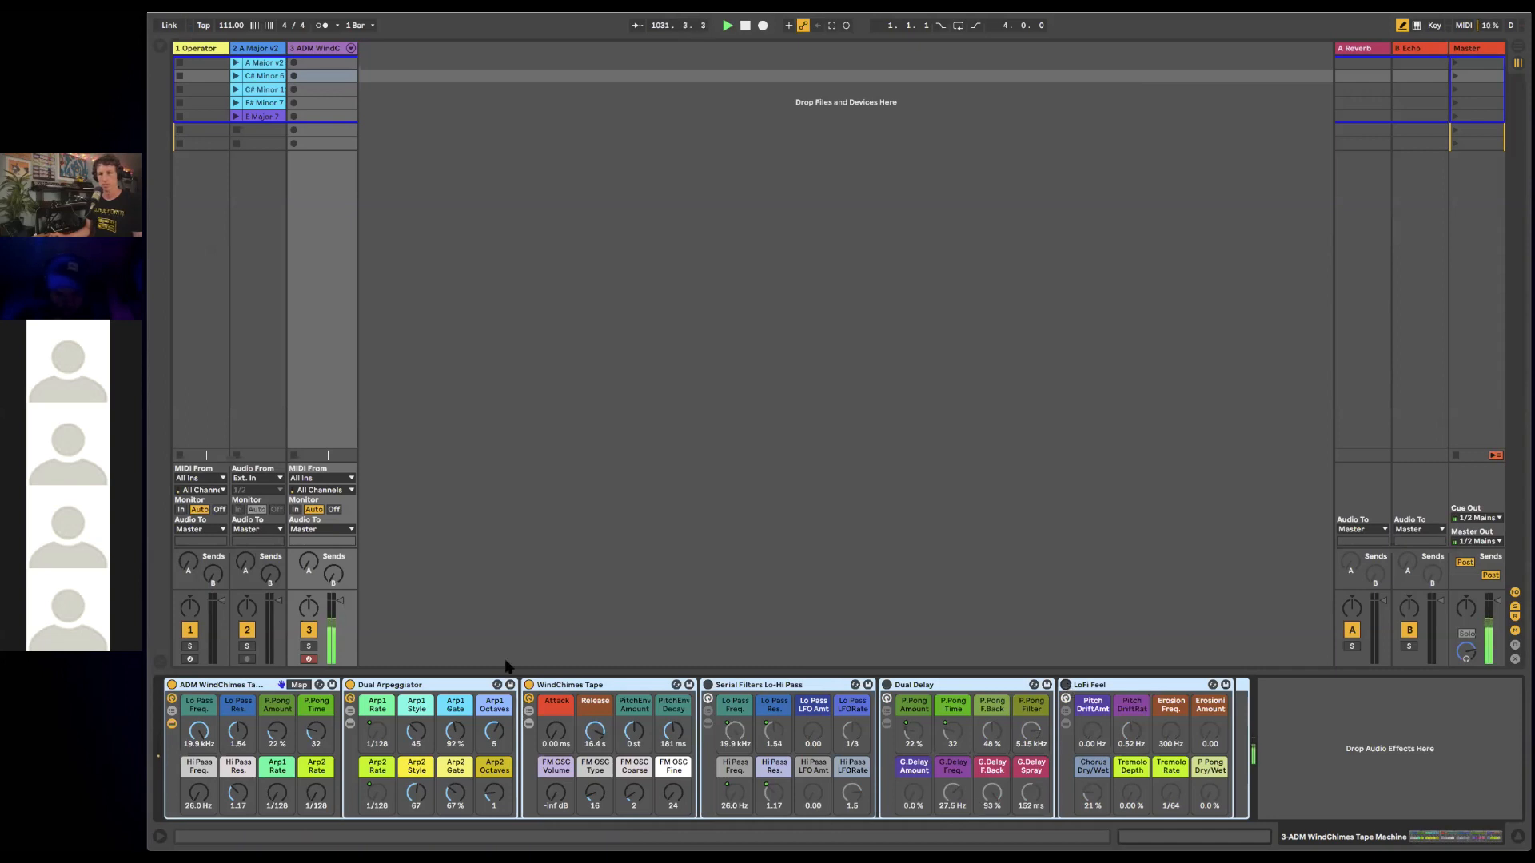
click(172, 724)
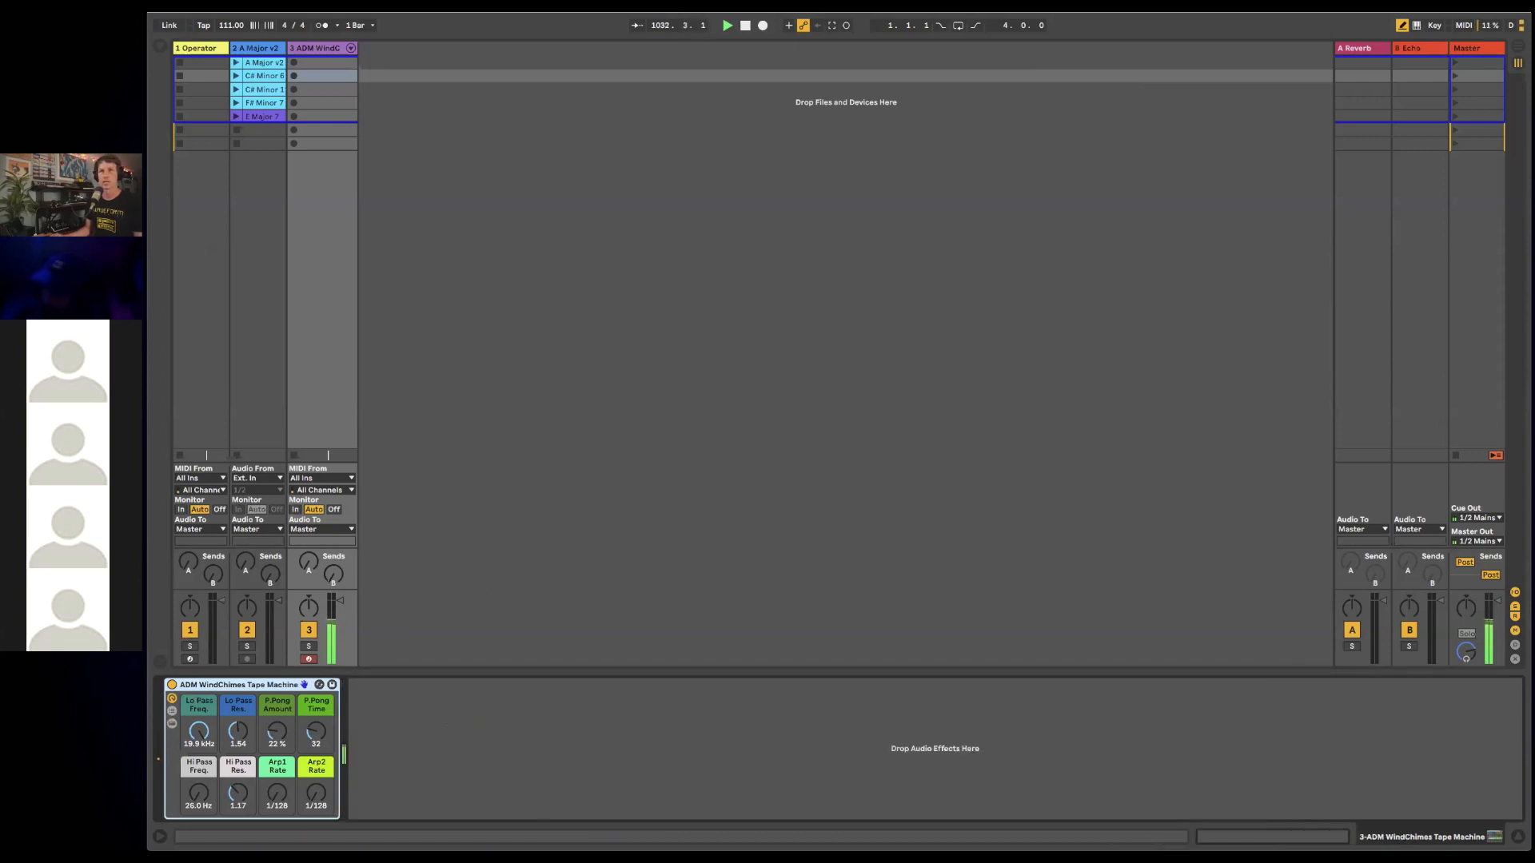
- Add the AudioThing Frostbite 2 VST3 plug-in after the WindChimes Tape Machine rack
click(159, 49)
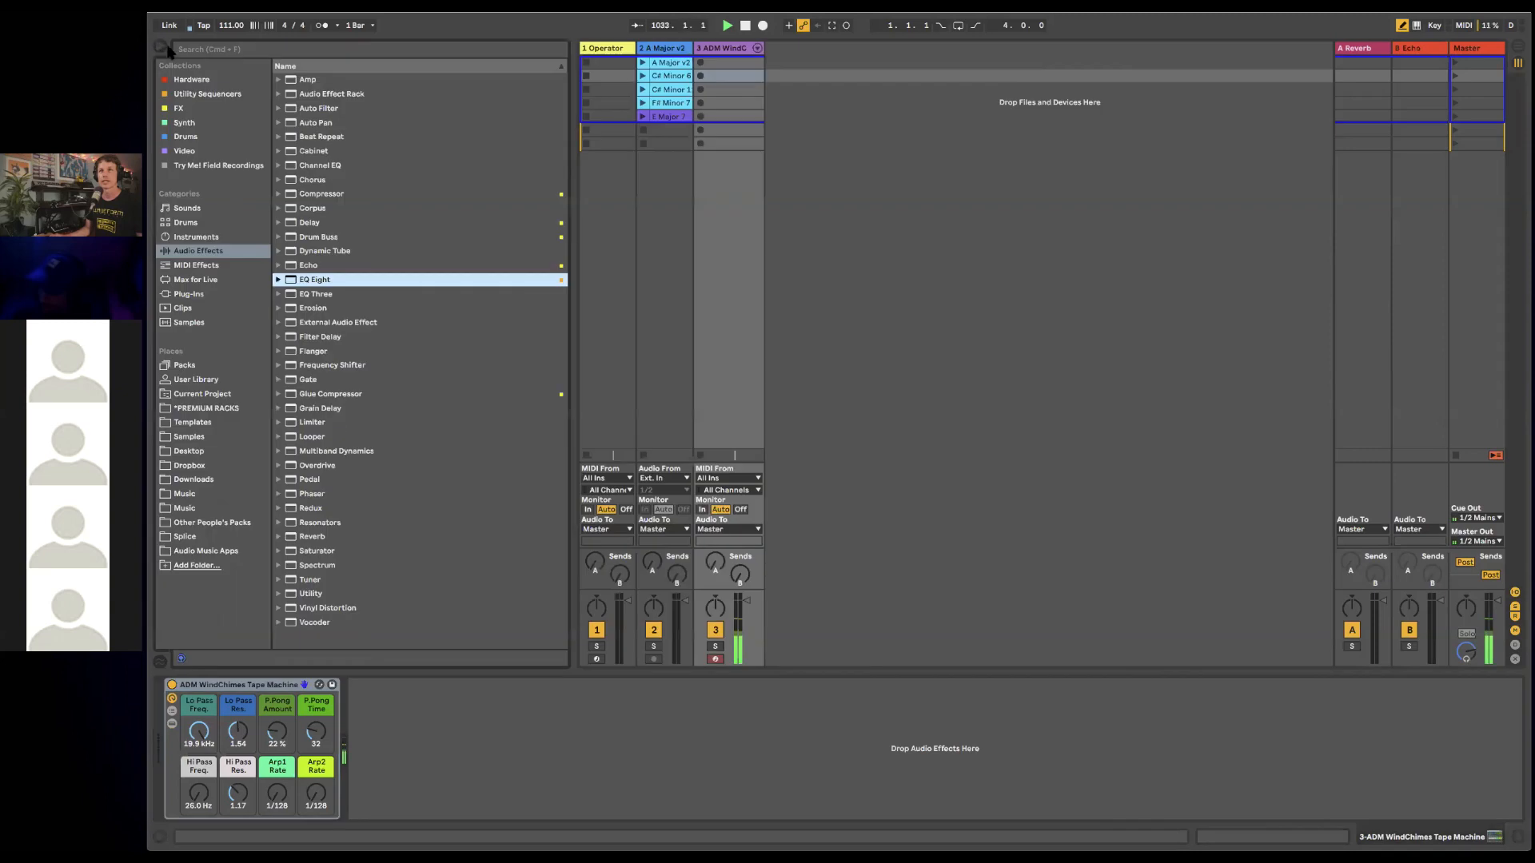
click(196, 294)
click(334, 209)
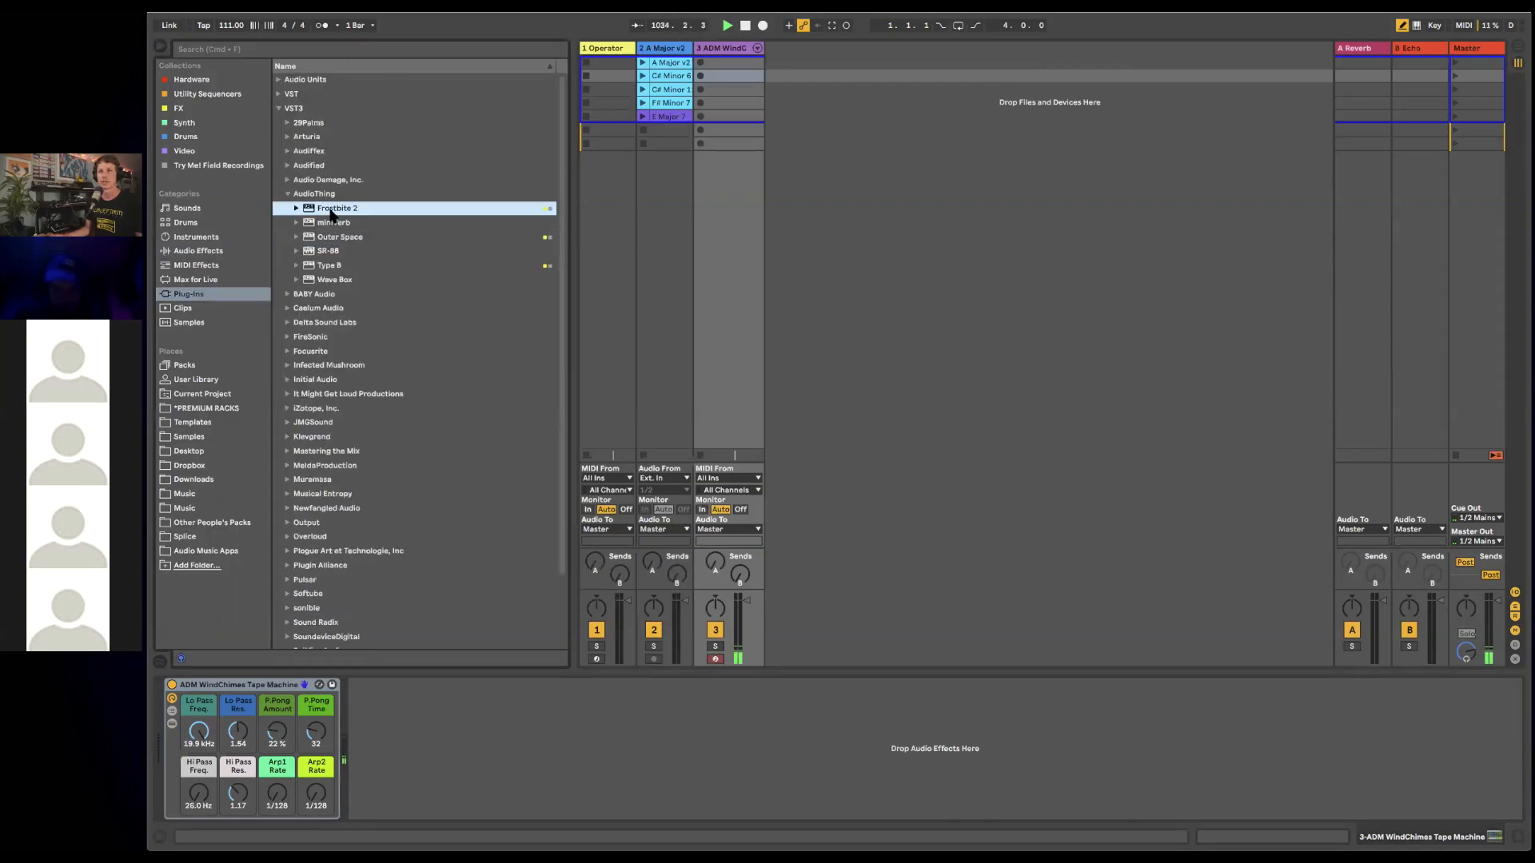
drag(455, 719, 464, 757)
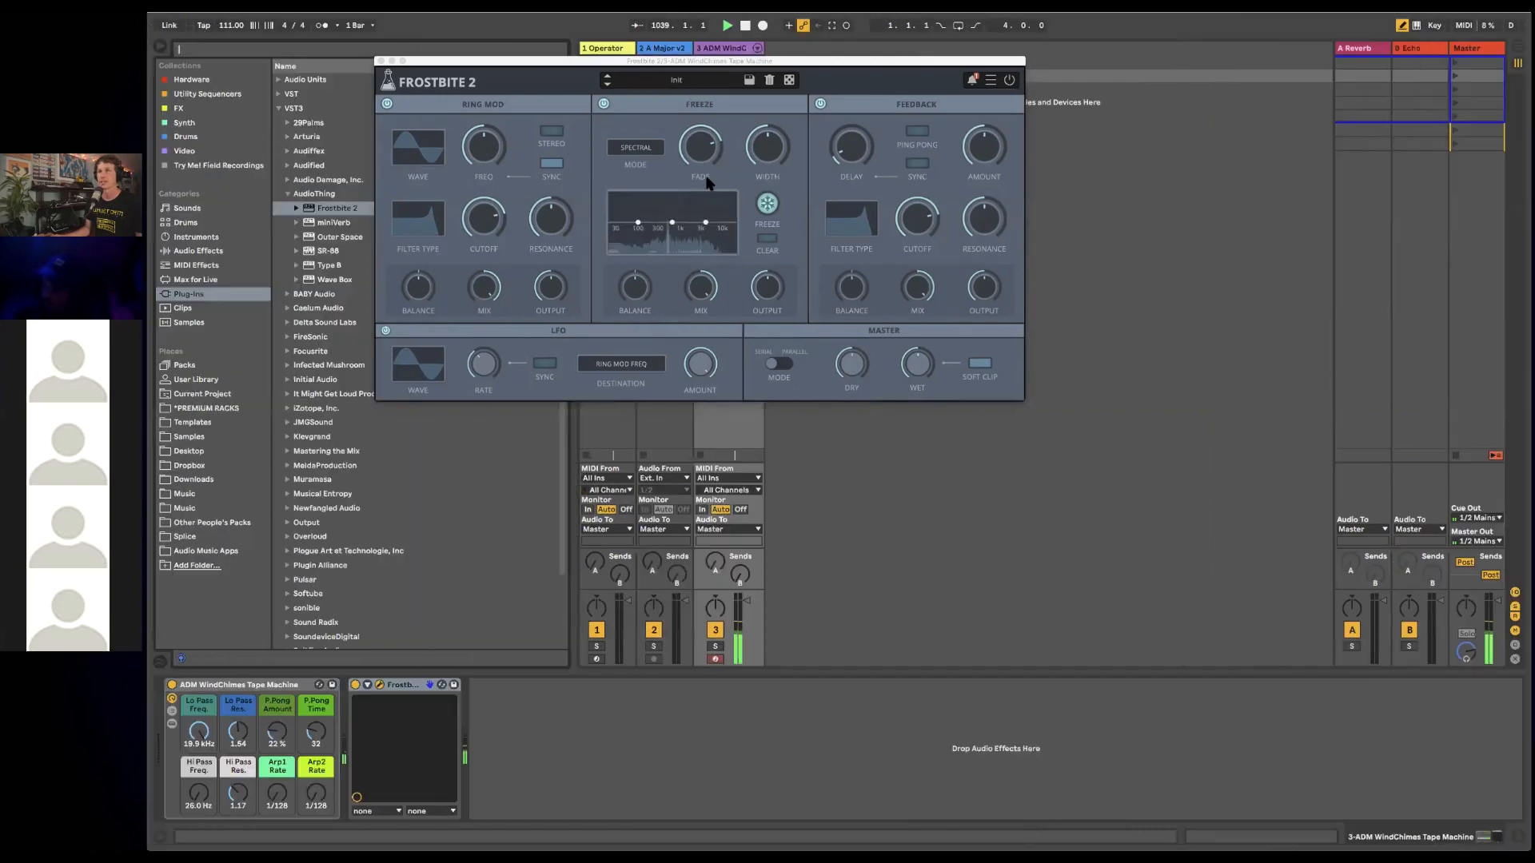
- Switch off Ring Mod in the new Frostbite 2 and raise the Freeze fade to maximum
click(388, 109)
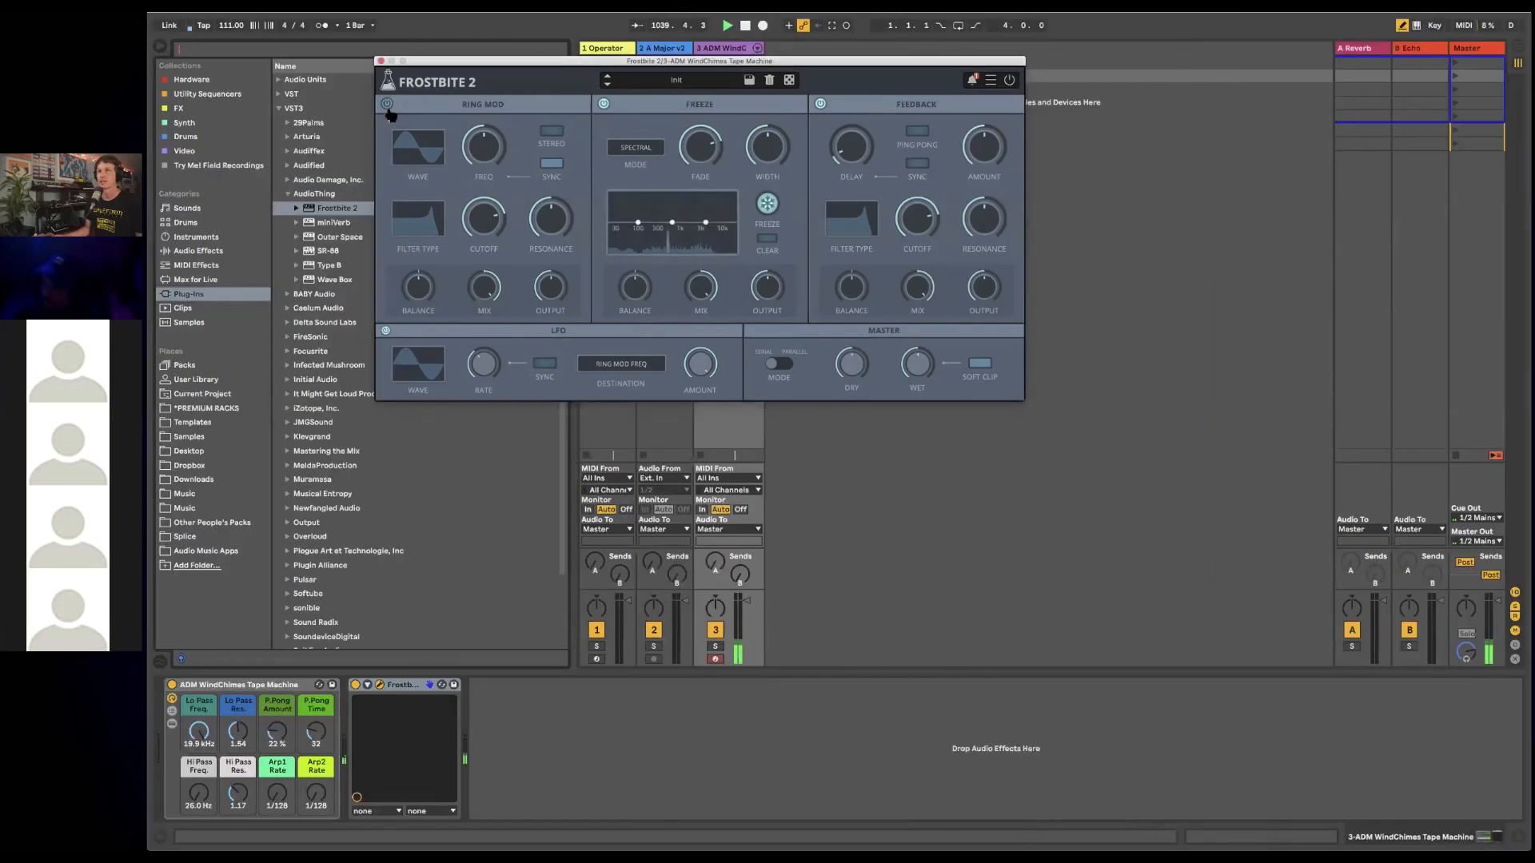
click(388, 108)
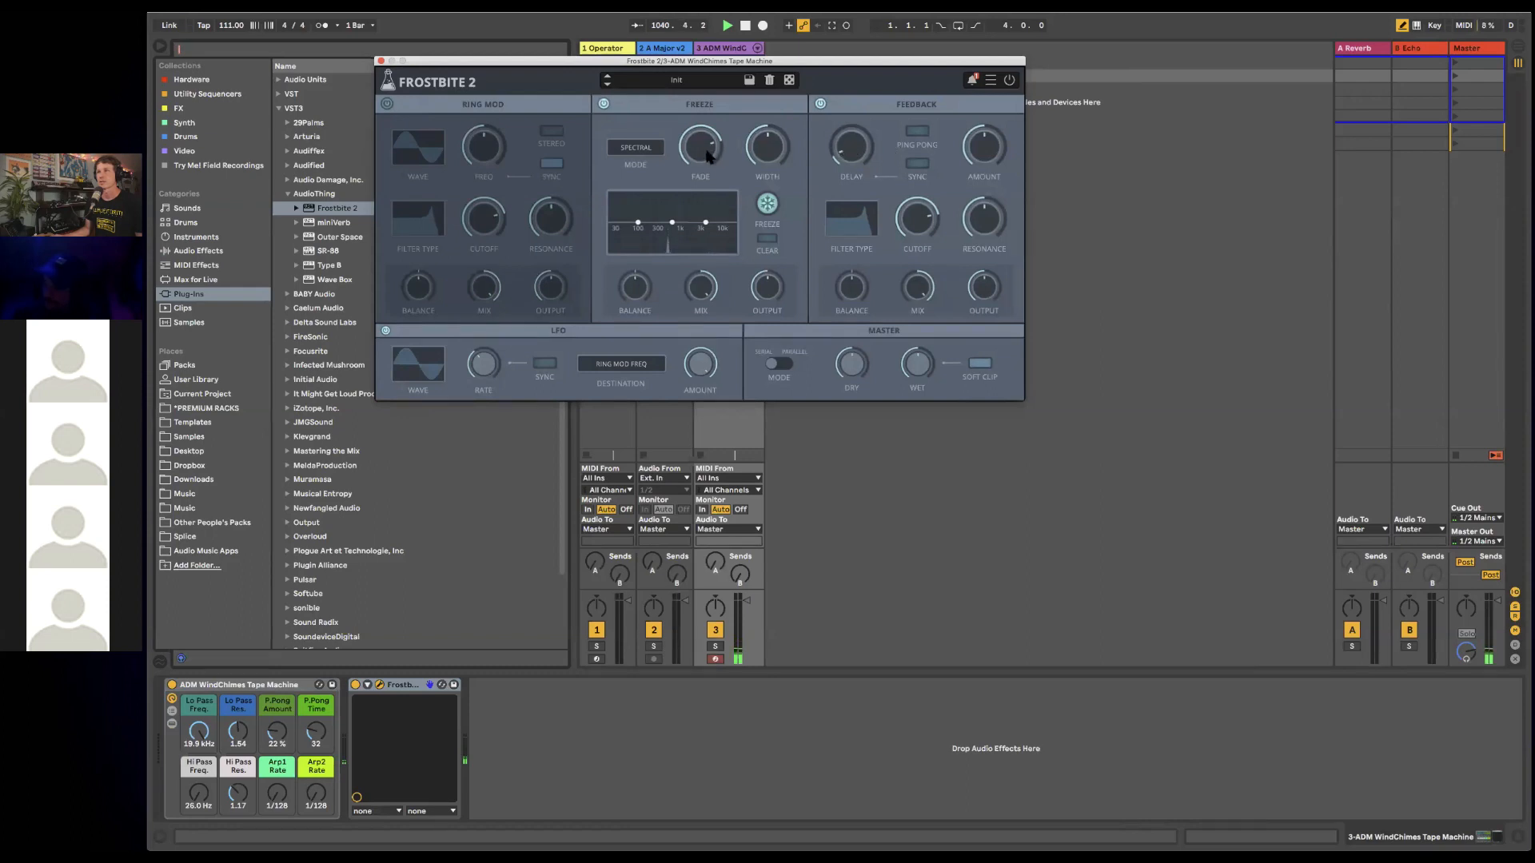
drag(707, 156, 692, 103)
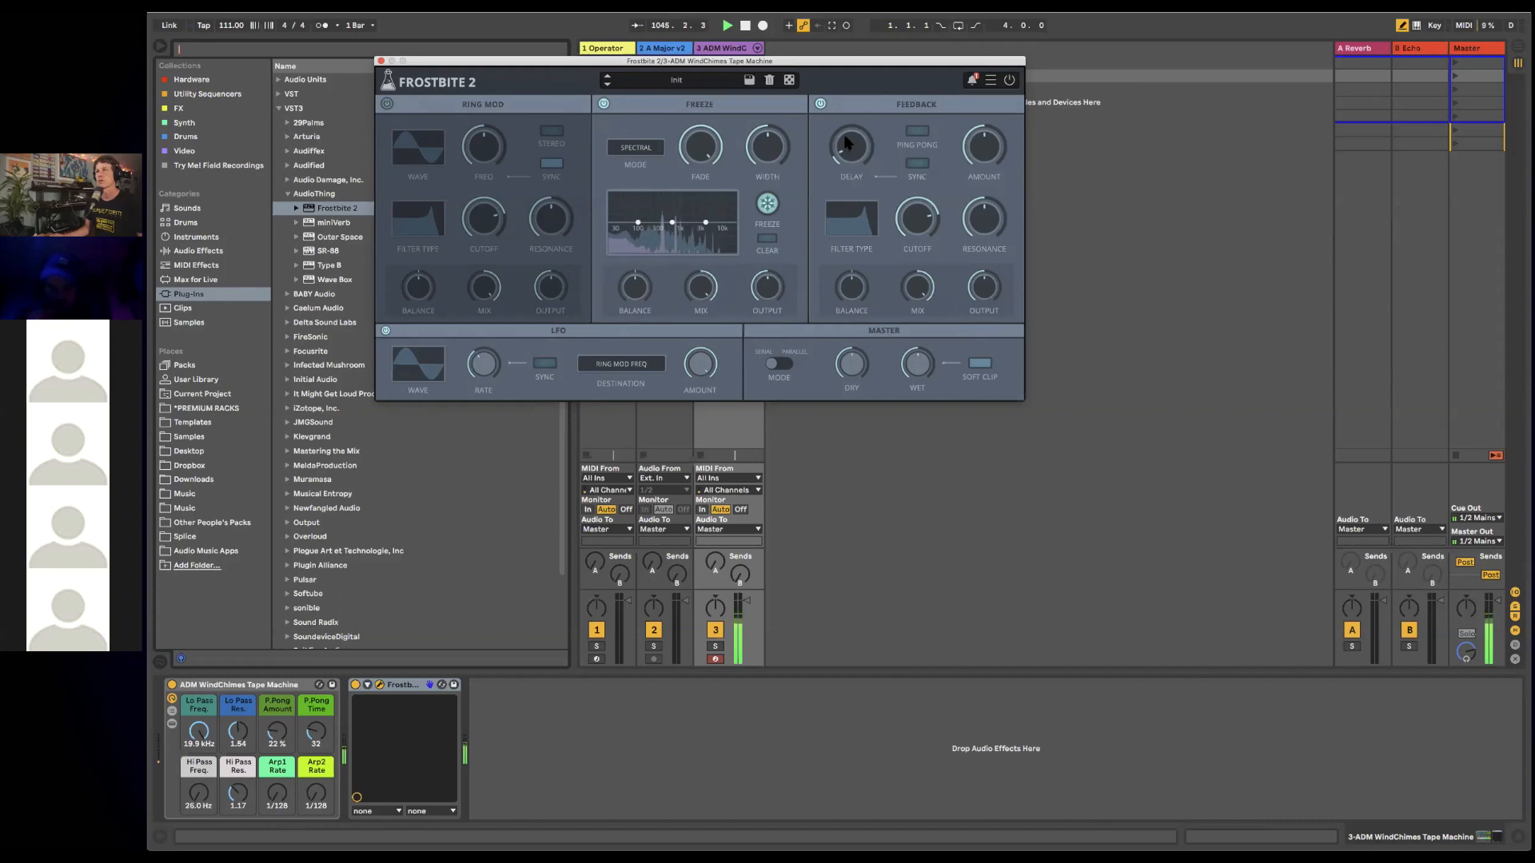
- Increase the Feedback delay time and raise the Feedback filter cutoff
drag(846, 145, 848, 128)
drag(925, 226, 923, 210)
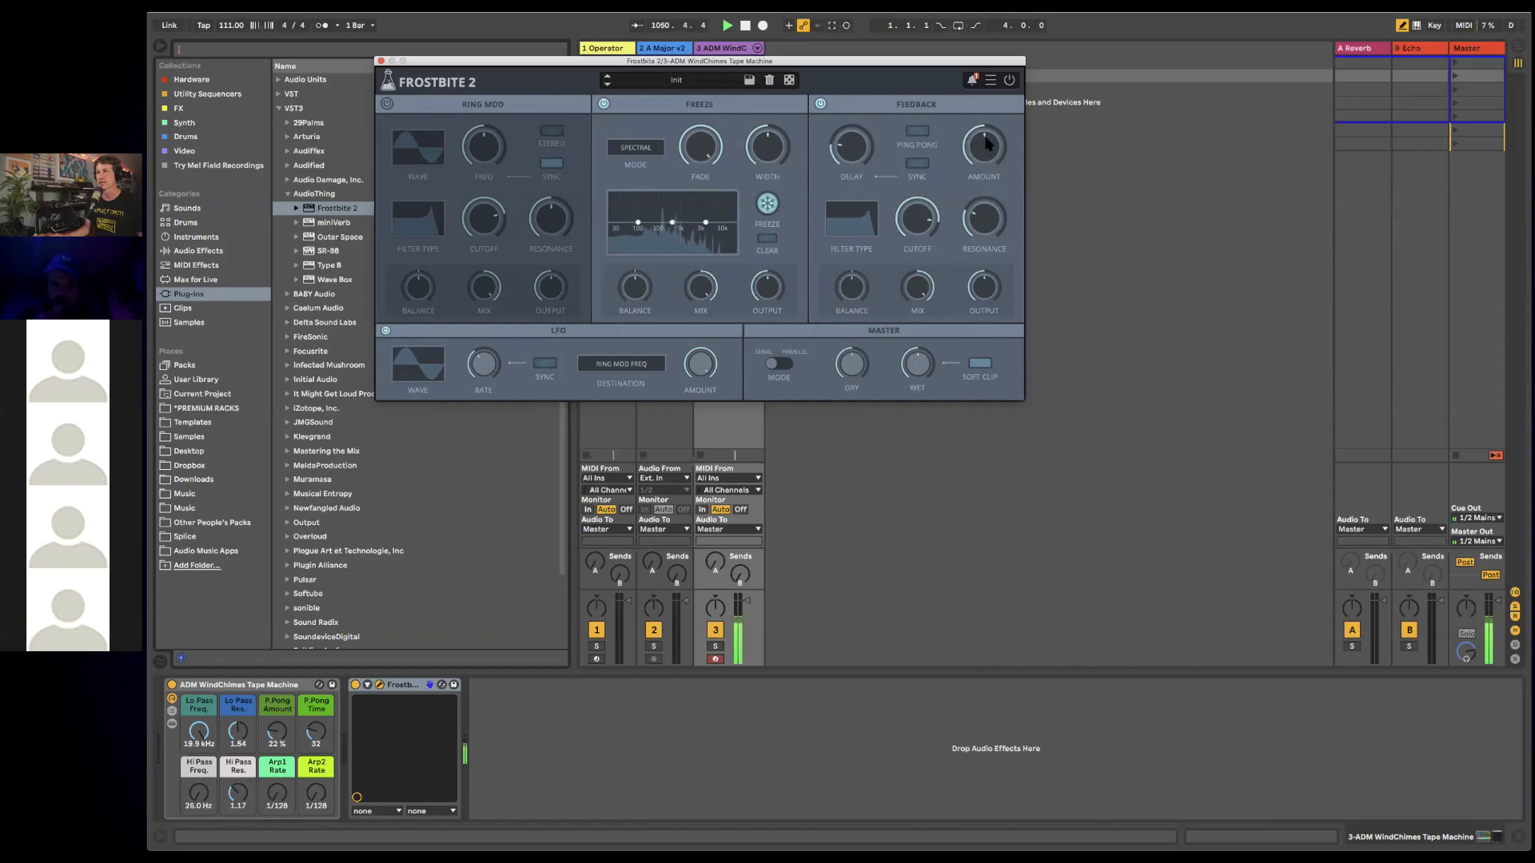
- Raise the Feedback amount and the Freeze width in Frostbite 2, and move the plug-in window clear of the tracks
drag(988, 144, 984, 113)
drag(761, 158, 767, 107)
drag(704, 60, 1175, 112)
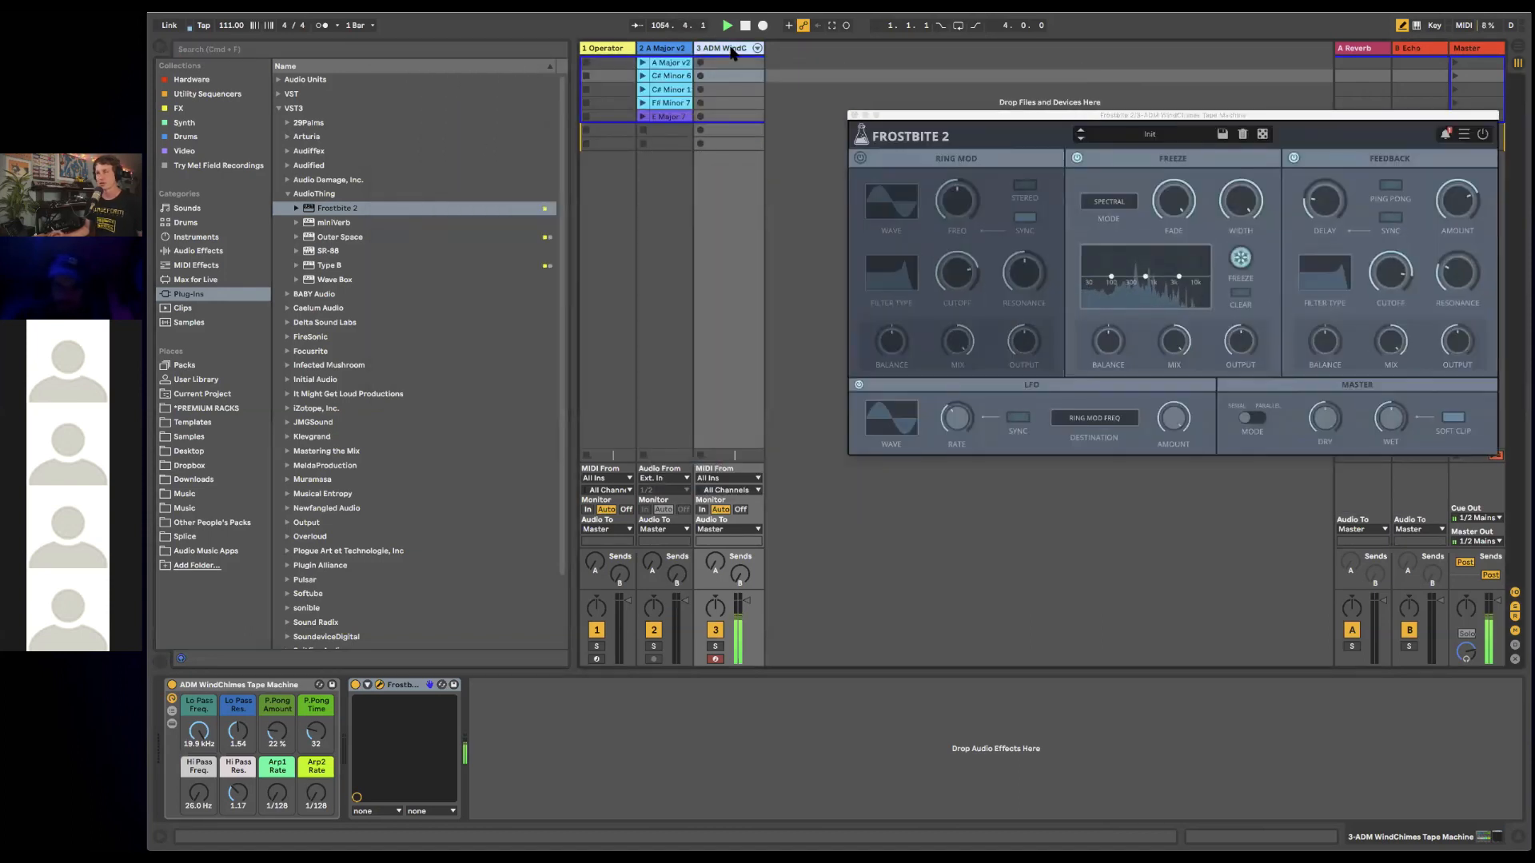
- Insert a new audio track after the WindChimes Tape Machine track and set its audio input to Resampling
key(super+t)
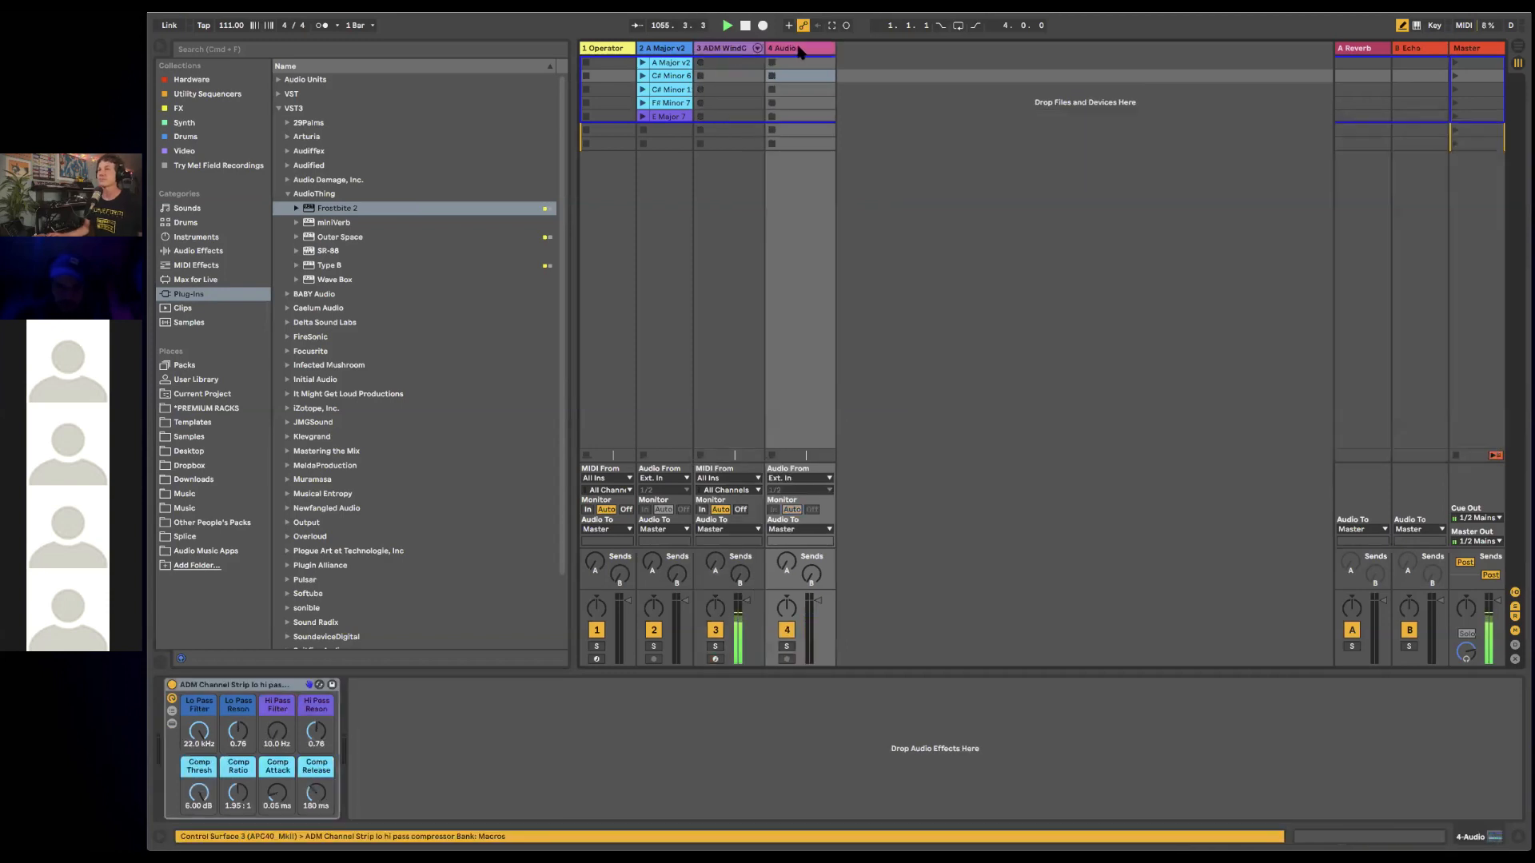
click(800, 50)
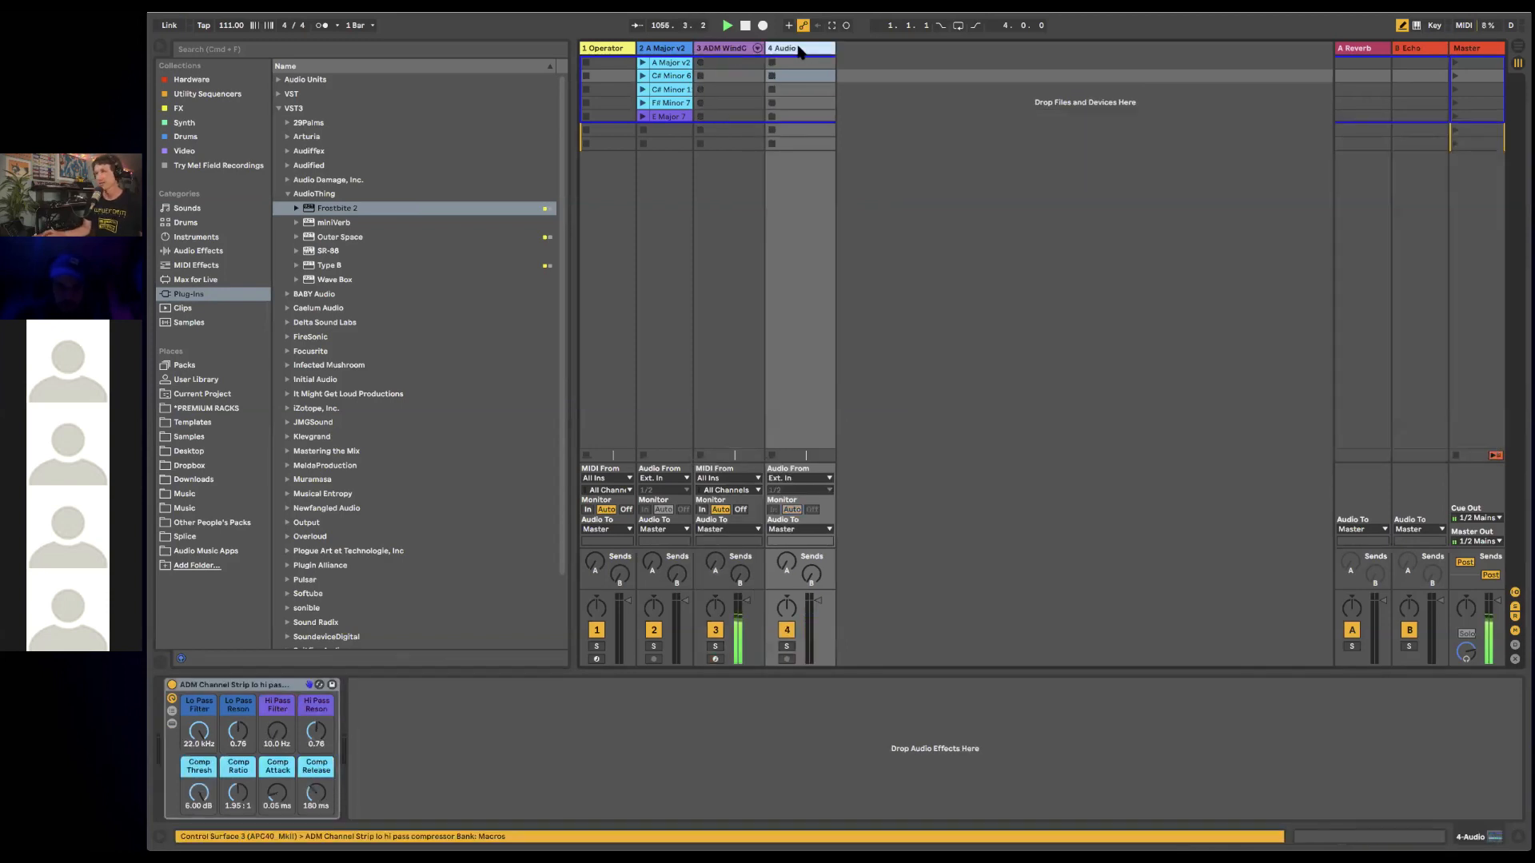
click(931, 143)
click(794, 479)
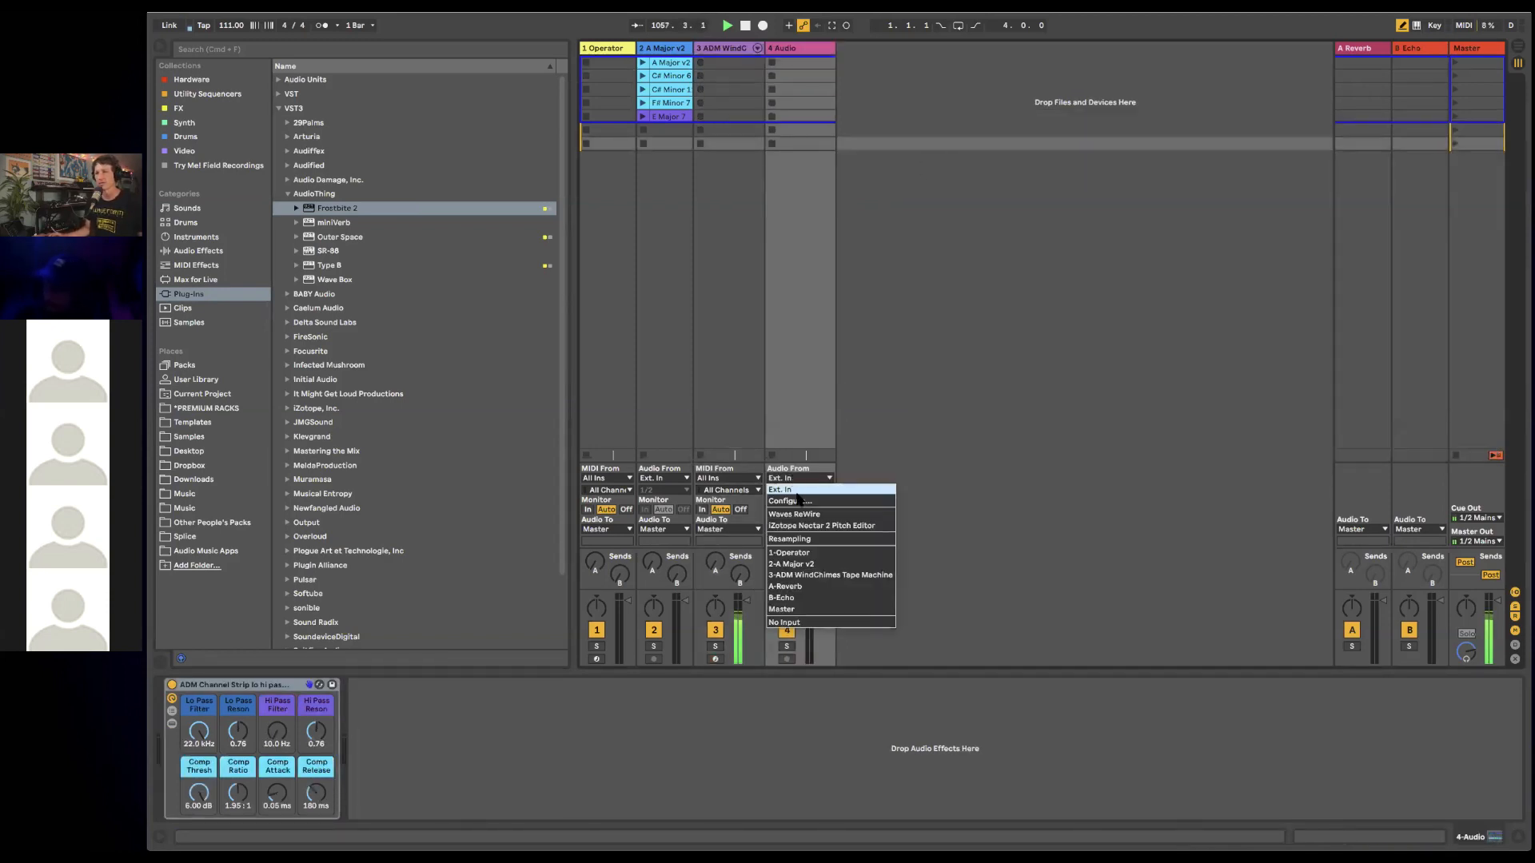
click(813, 539)
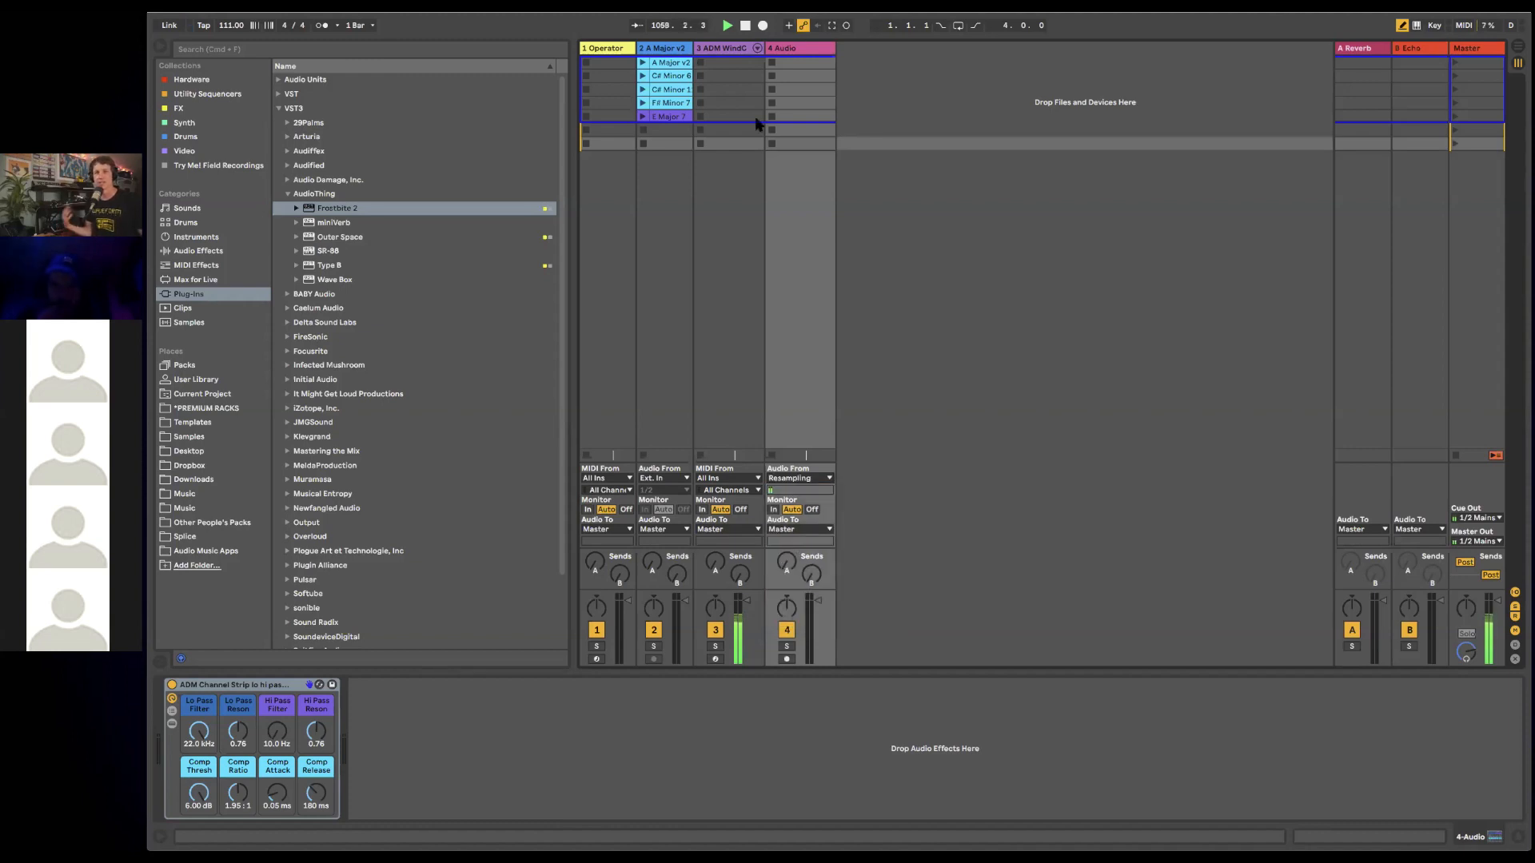
- On the WindChimes track's Frostbite 2, move Ring Mod to the end of the effect chain and switch it on
click(719, 48)
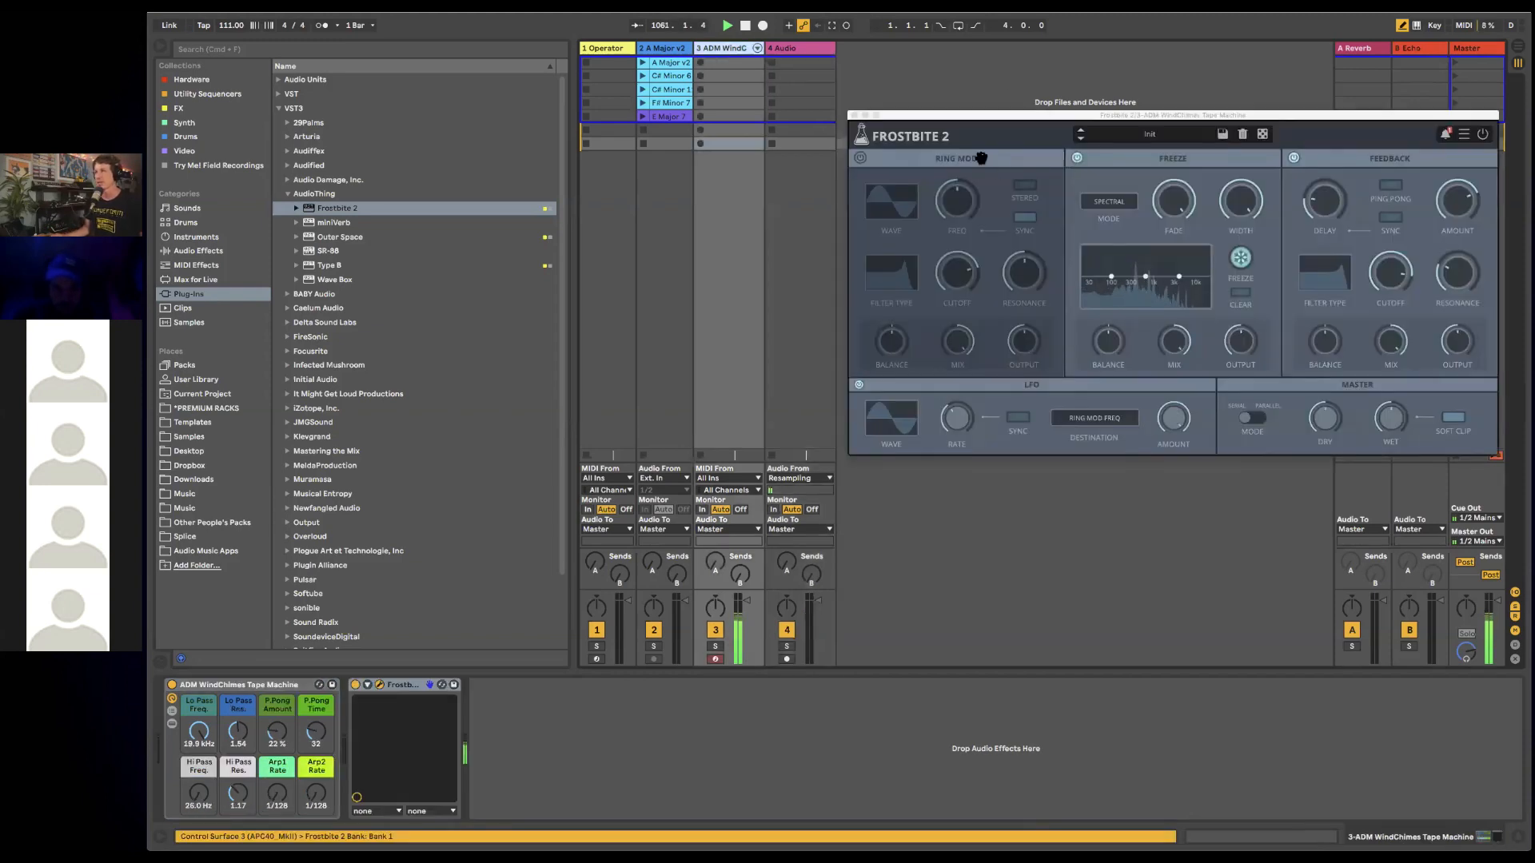
drag(982, 160, 1406, 171)
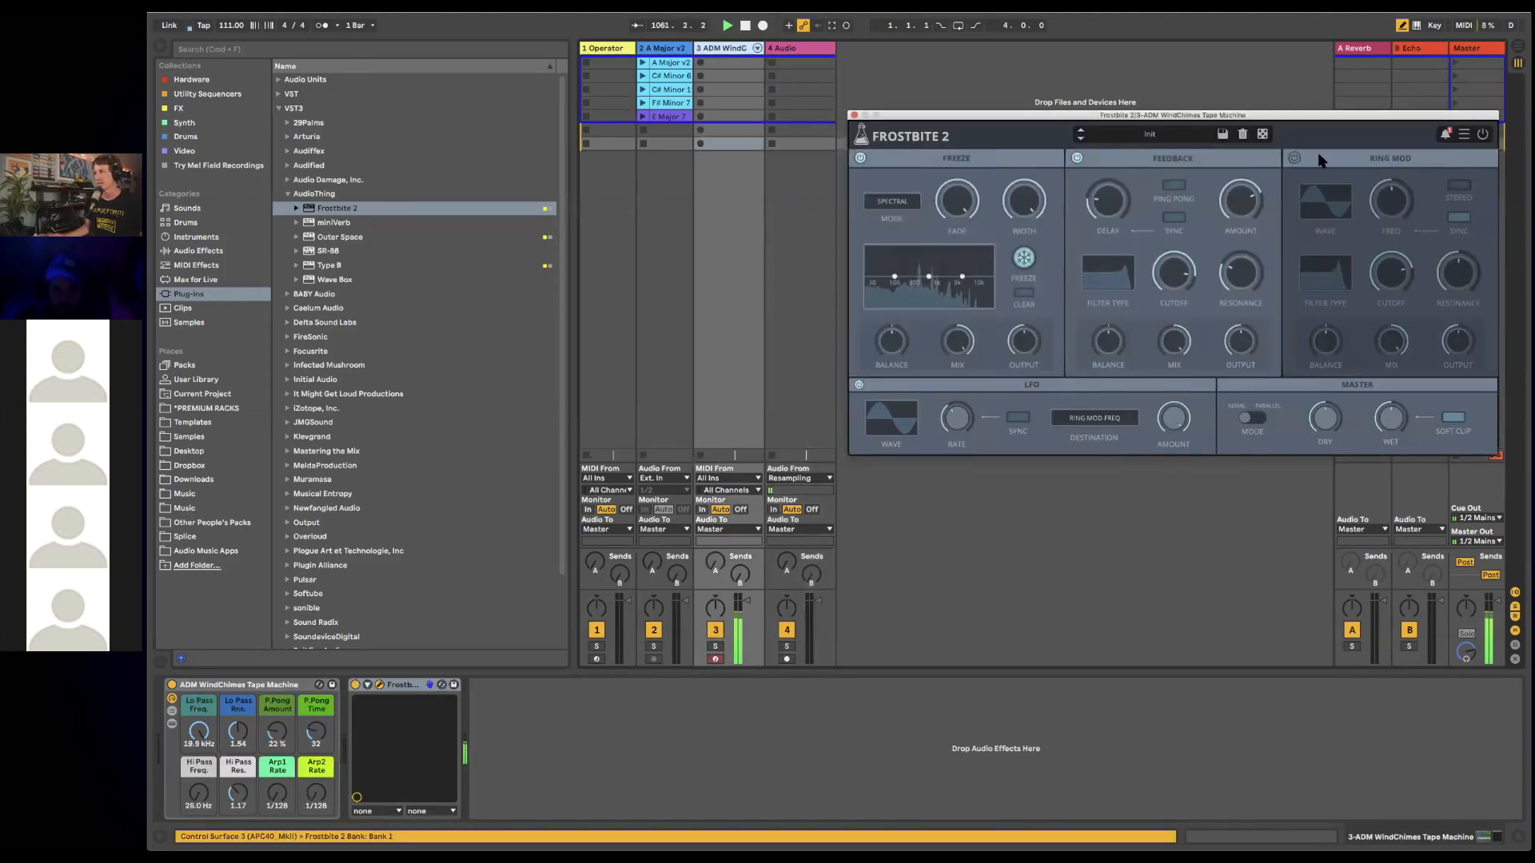
click(1293, 160)
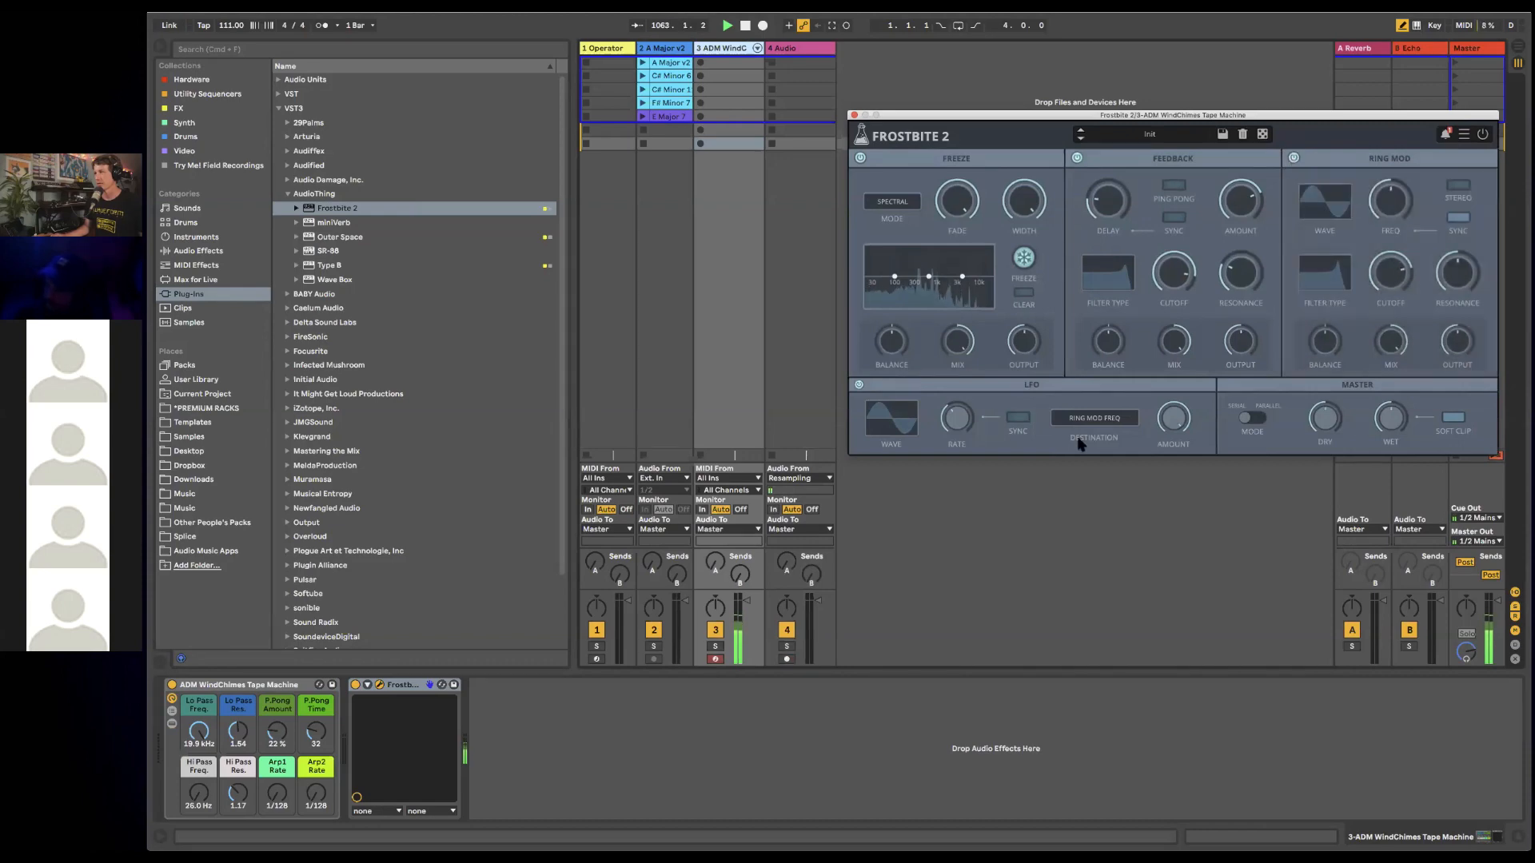
- Turn off Ring Mod's sync, turn on its stereo option, and lower its frequency
mouse_move(1176, 417)
drag(1192, 616, 1193, 626)
mouse_move(1391, 216)
mouse_down()
mouse_move(1389, 237)
mouse_move(1394, 213)
mouse_up()
click(1450, 218)
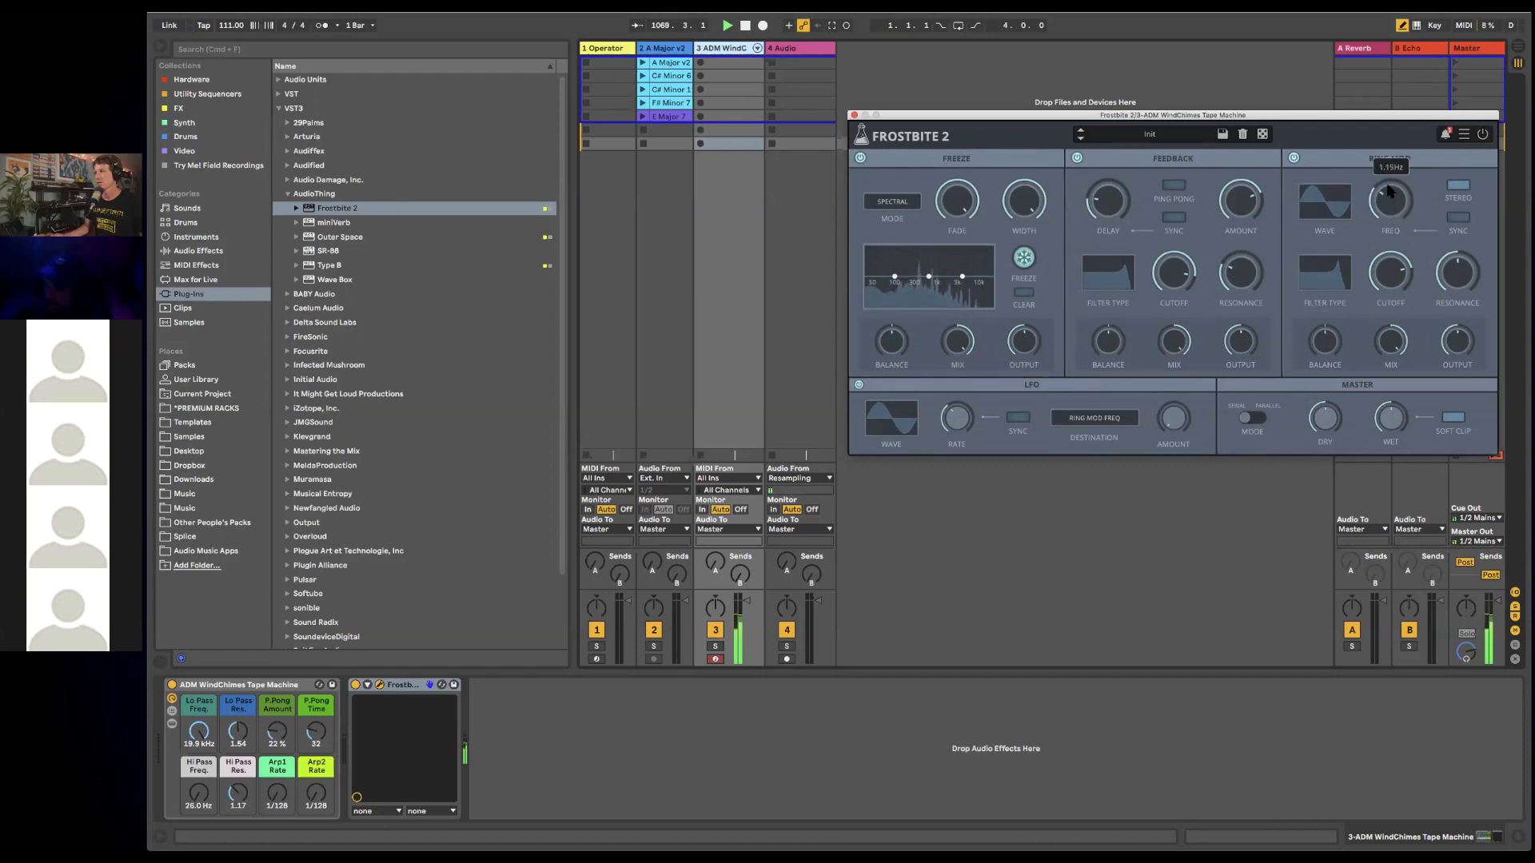
drag(1387, 190, 1344, 162)
- Reorder the Frostbite 2 modules so that Ring Mod sits between Freeze and Feedback
mouse_move(997, 160)
mouse_down()
mouse_move(1070, 161)
mouse_move(1023, 164)
mouse_up()
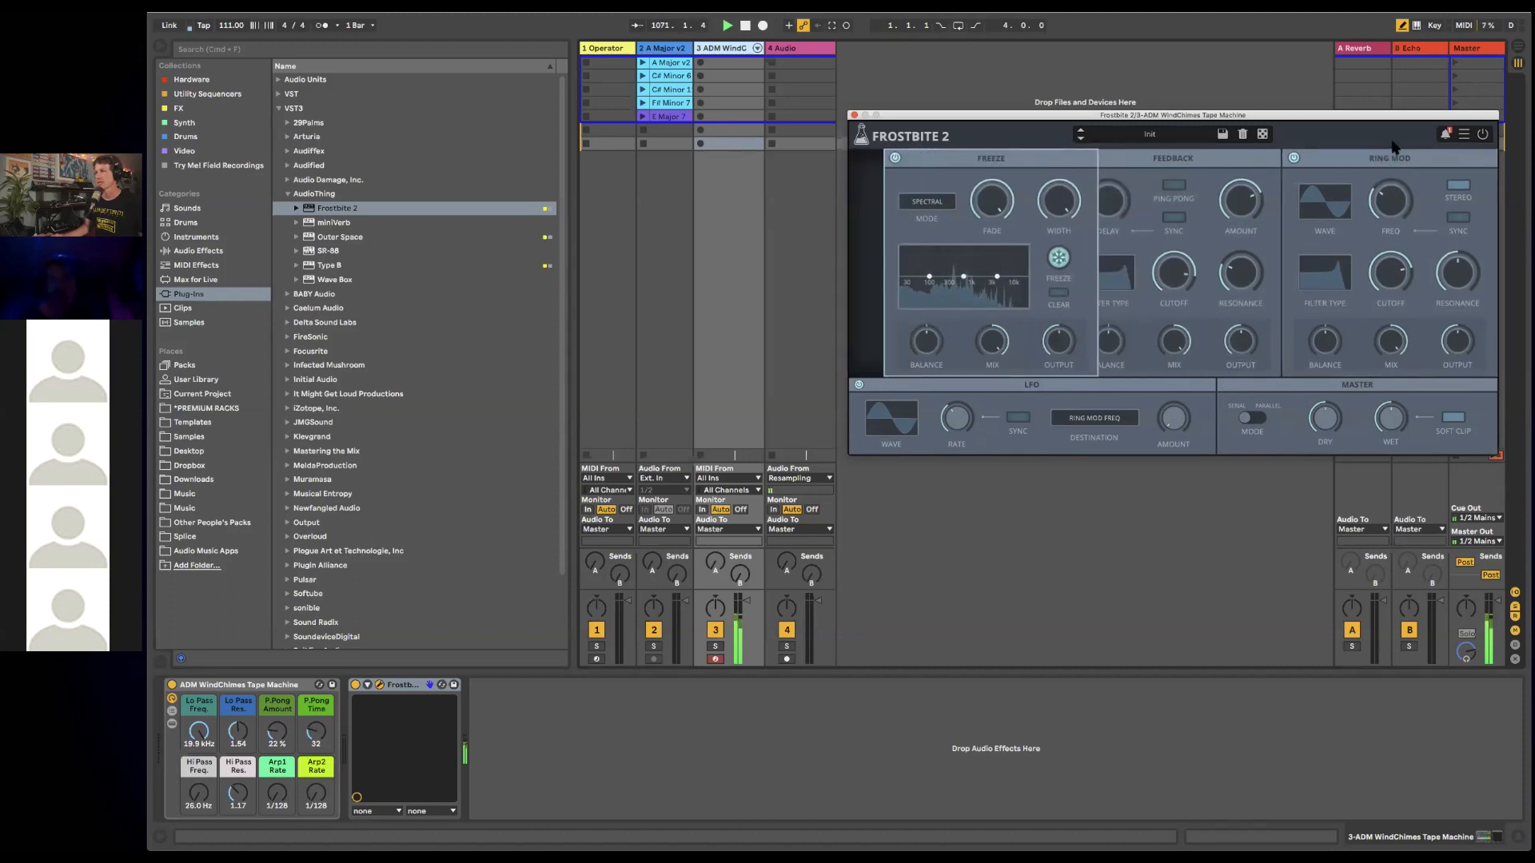
drag(1379, 159, 1111, 167)
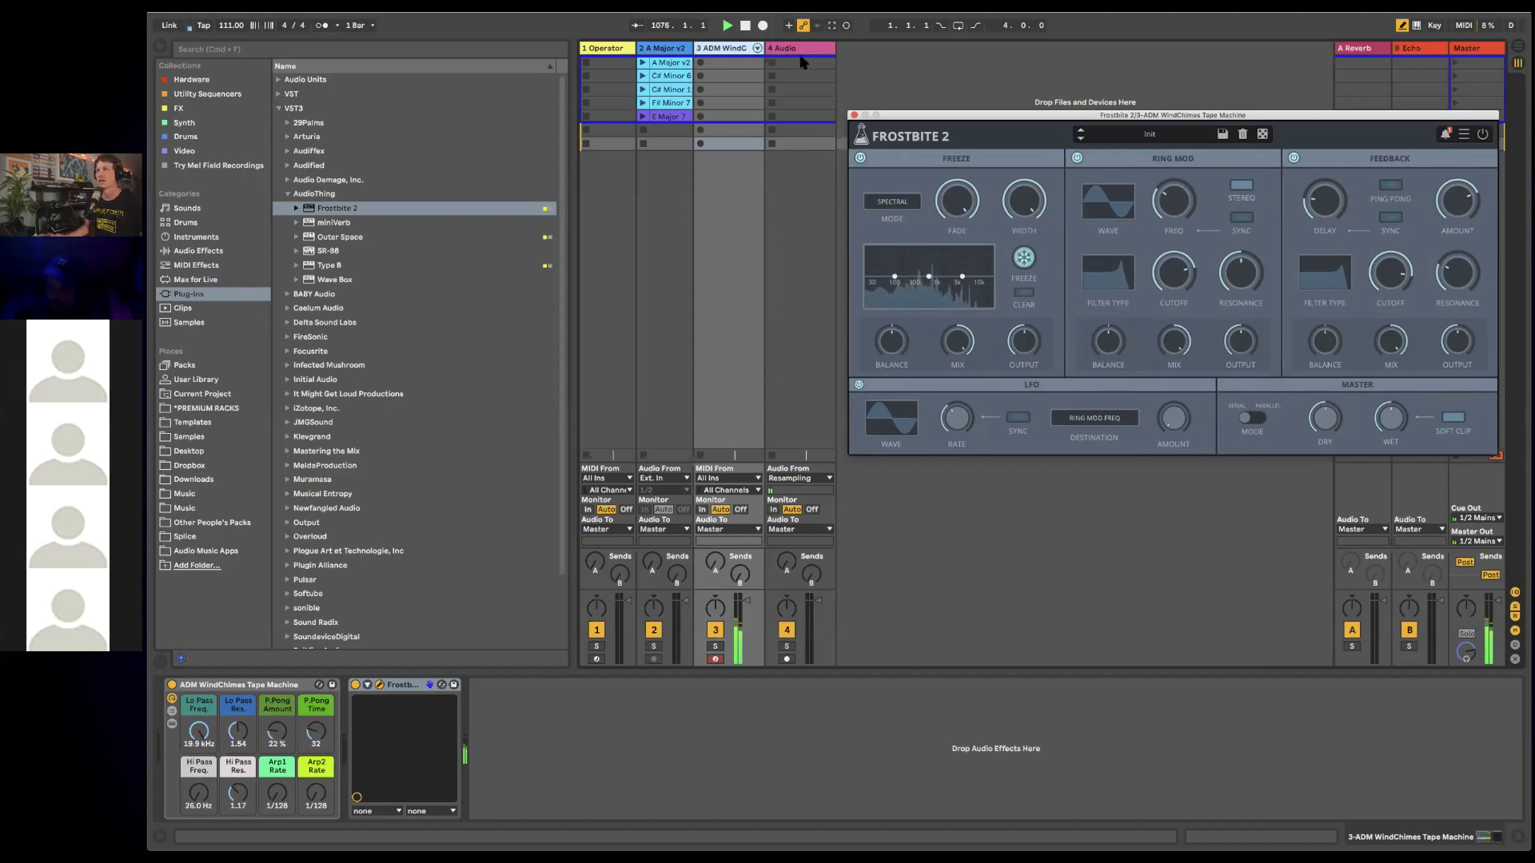
- Arm the 4 Audio track, record the resampled sound into its first clip slot, and end the recording so the clip plays
click(785, 660)
click(785, 661)
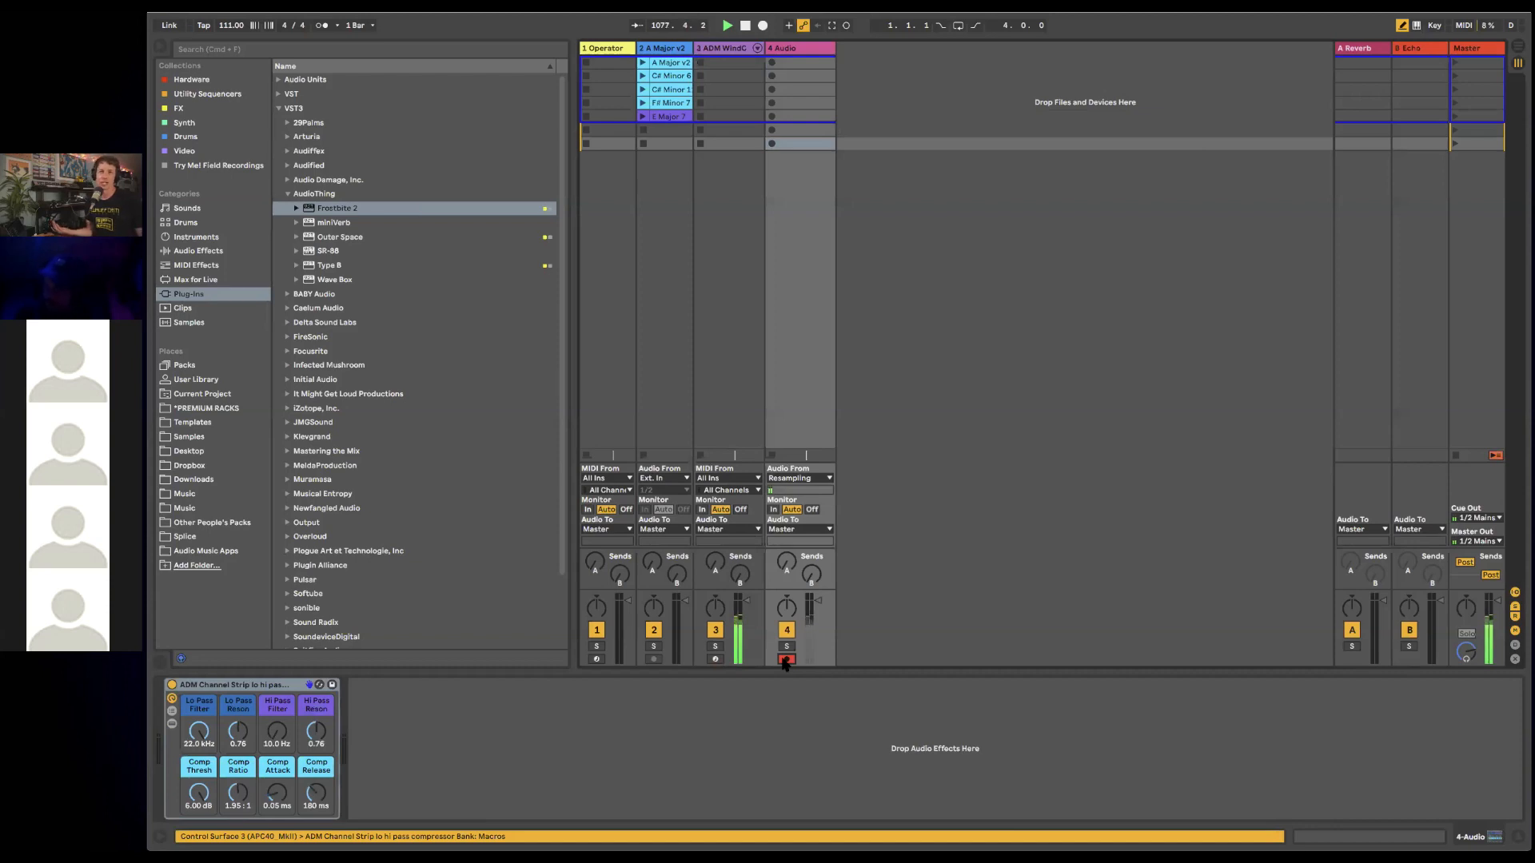
click(771, 64)
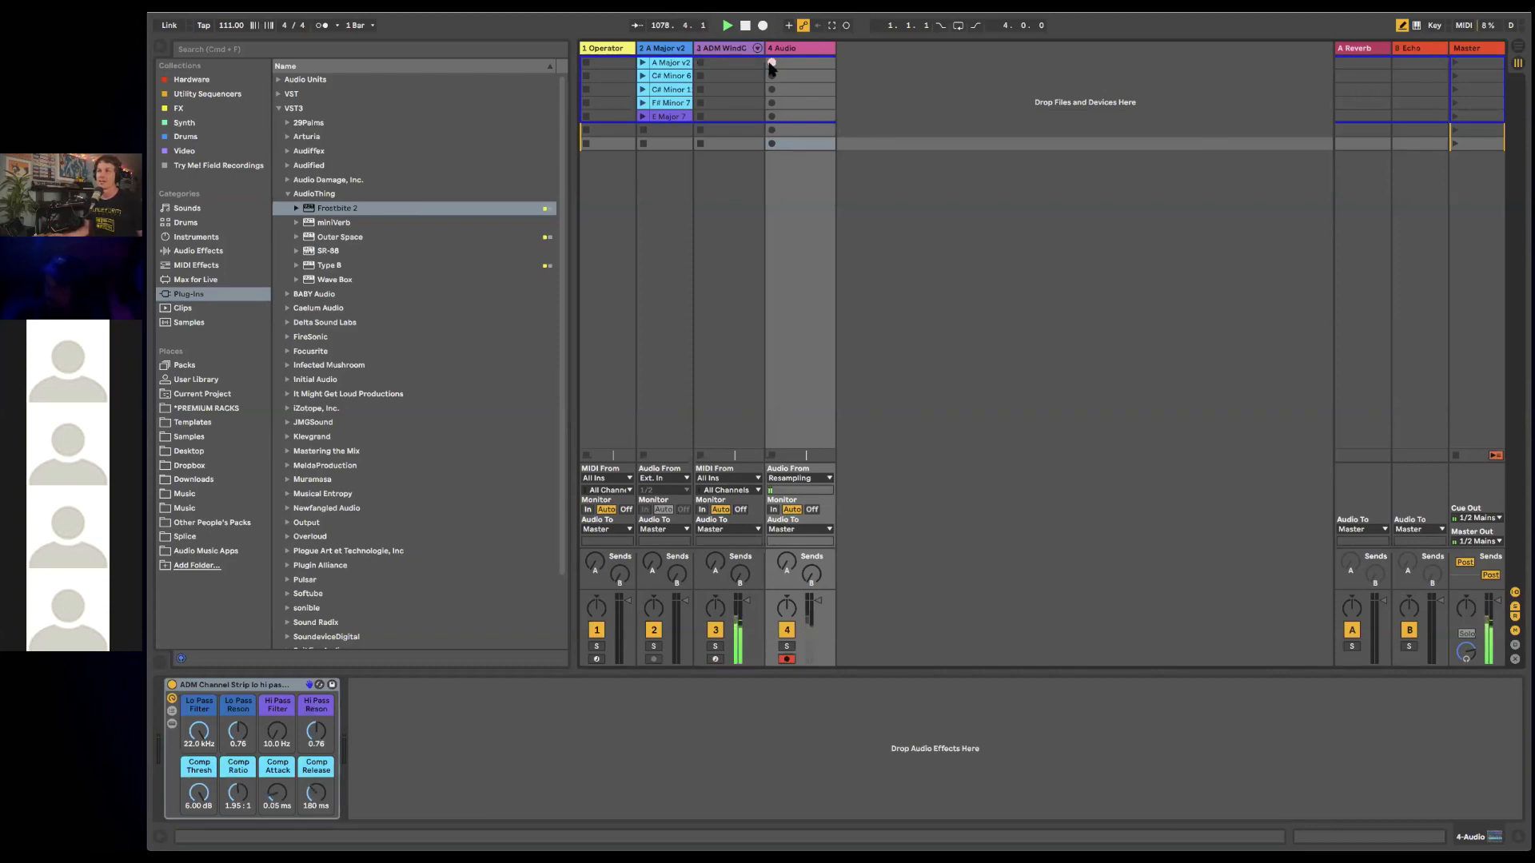
click(792, 64)
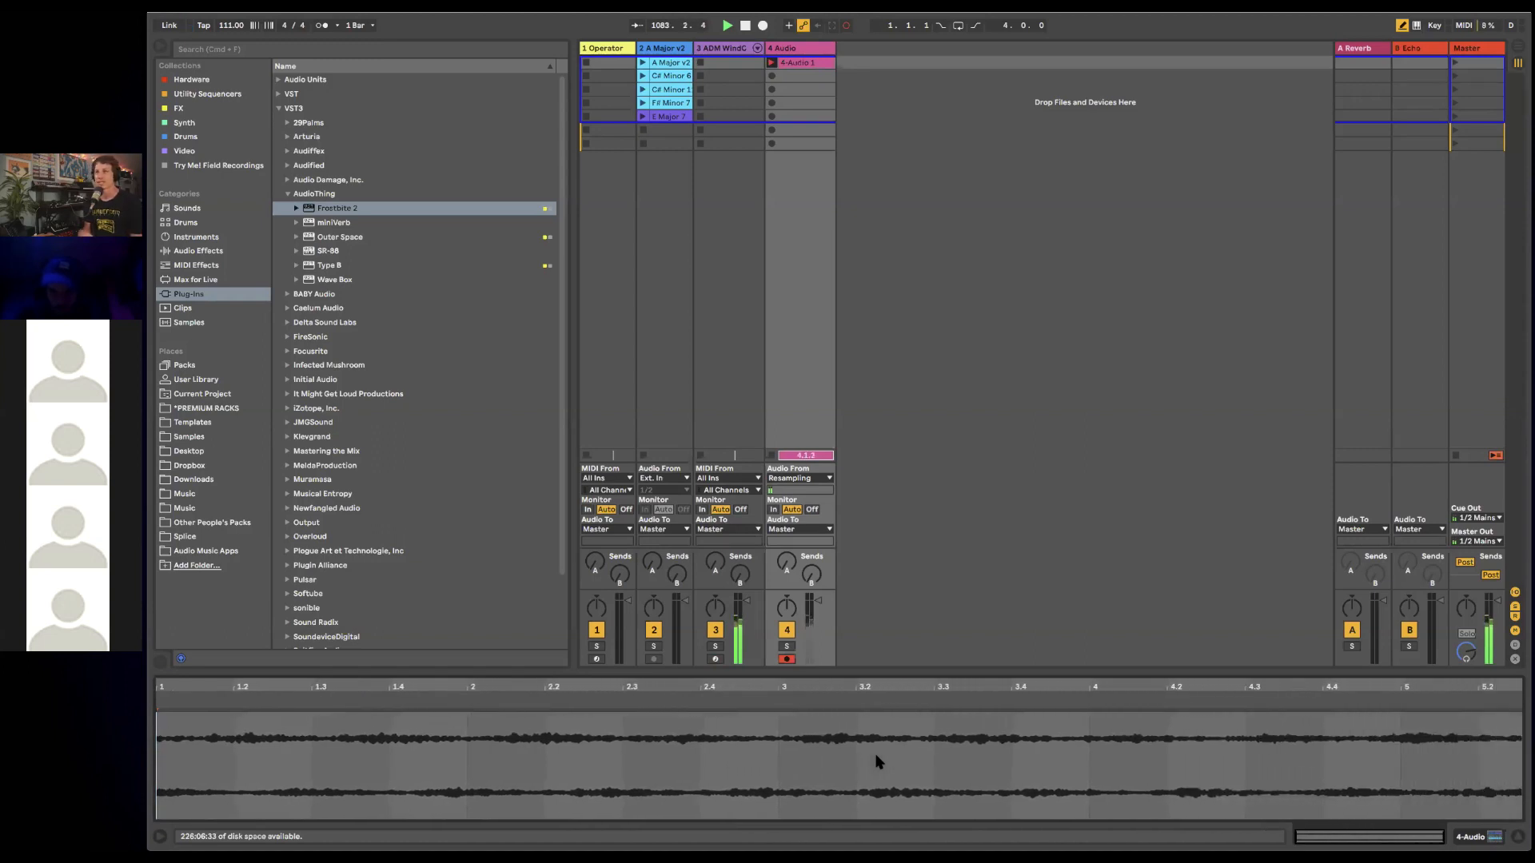
click(773, 62)
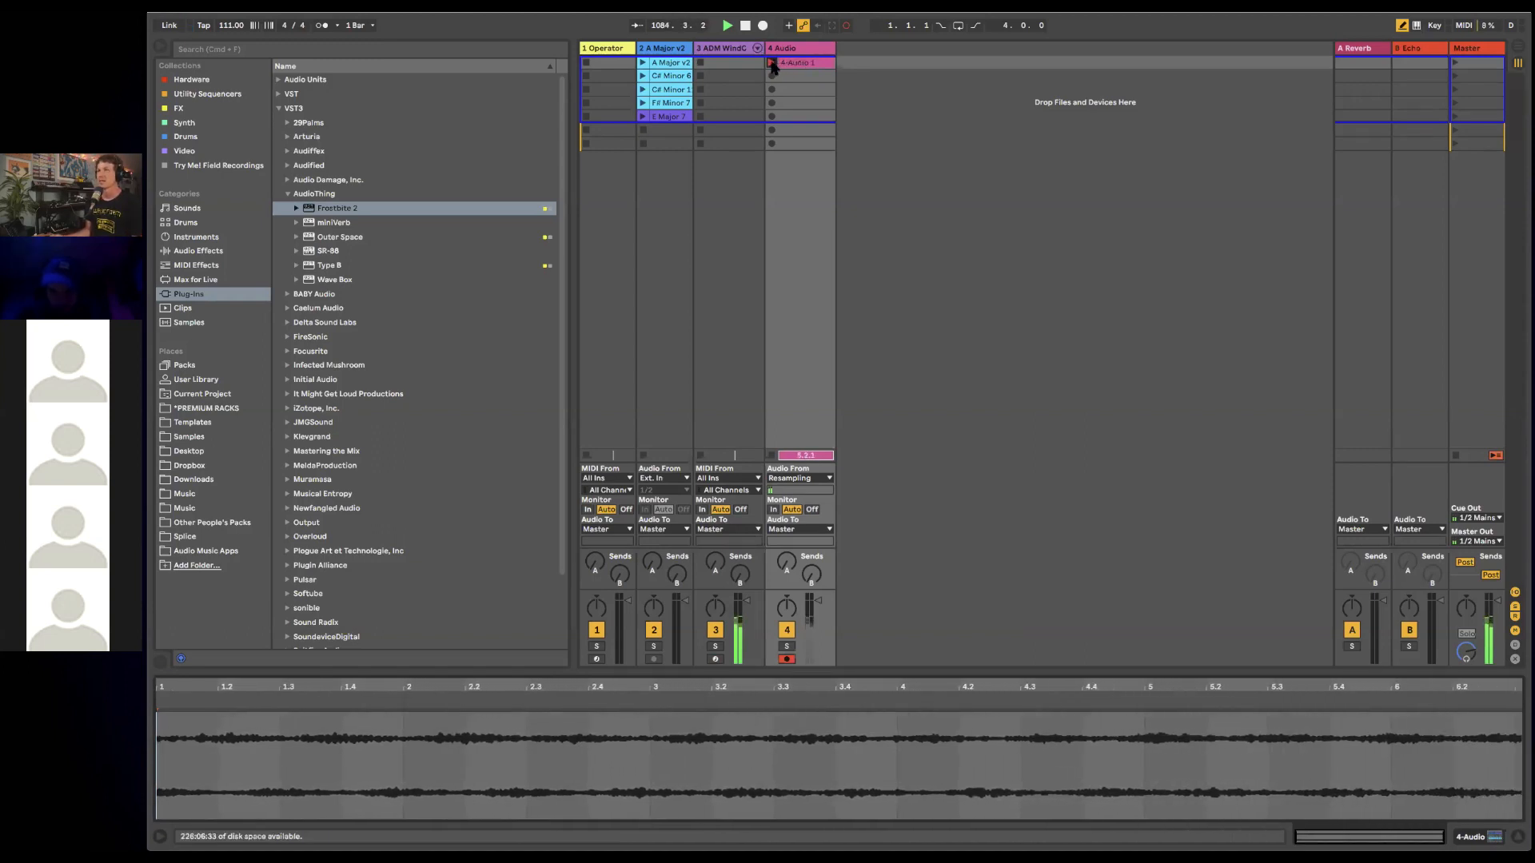
- Switch off Freeze in the WindChimes track's Frostbite 2, and lower the Freeze fade and the Feedback amount
click(720, 52)
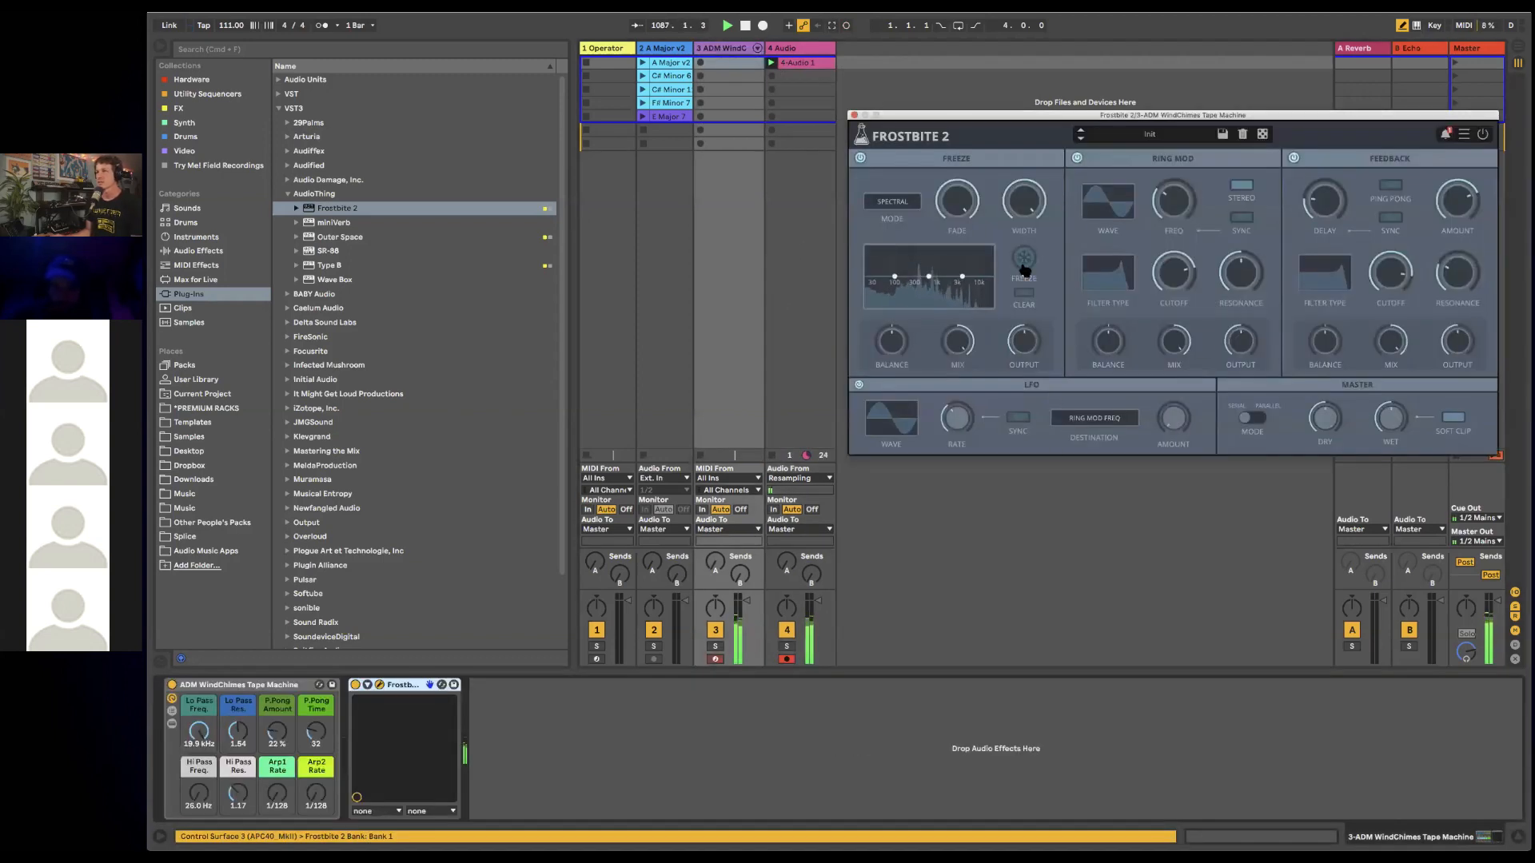
mouse_move(954, 236)
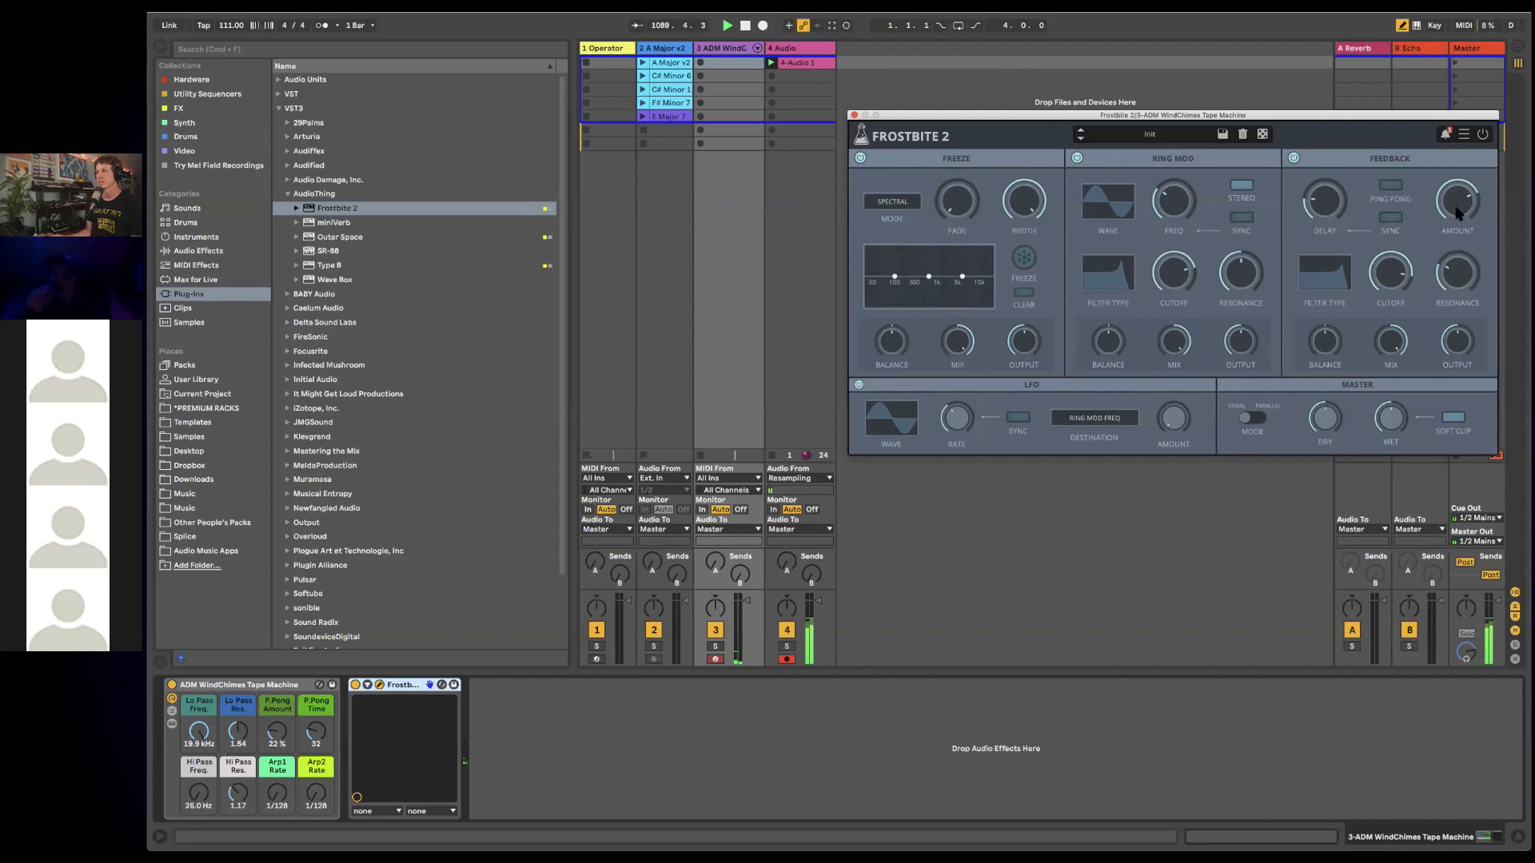
mouse_move(1453, 239)
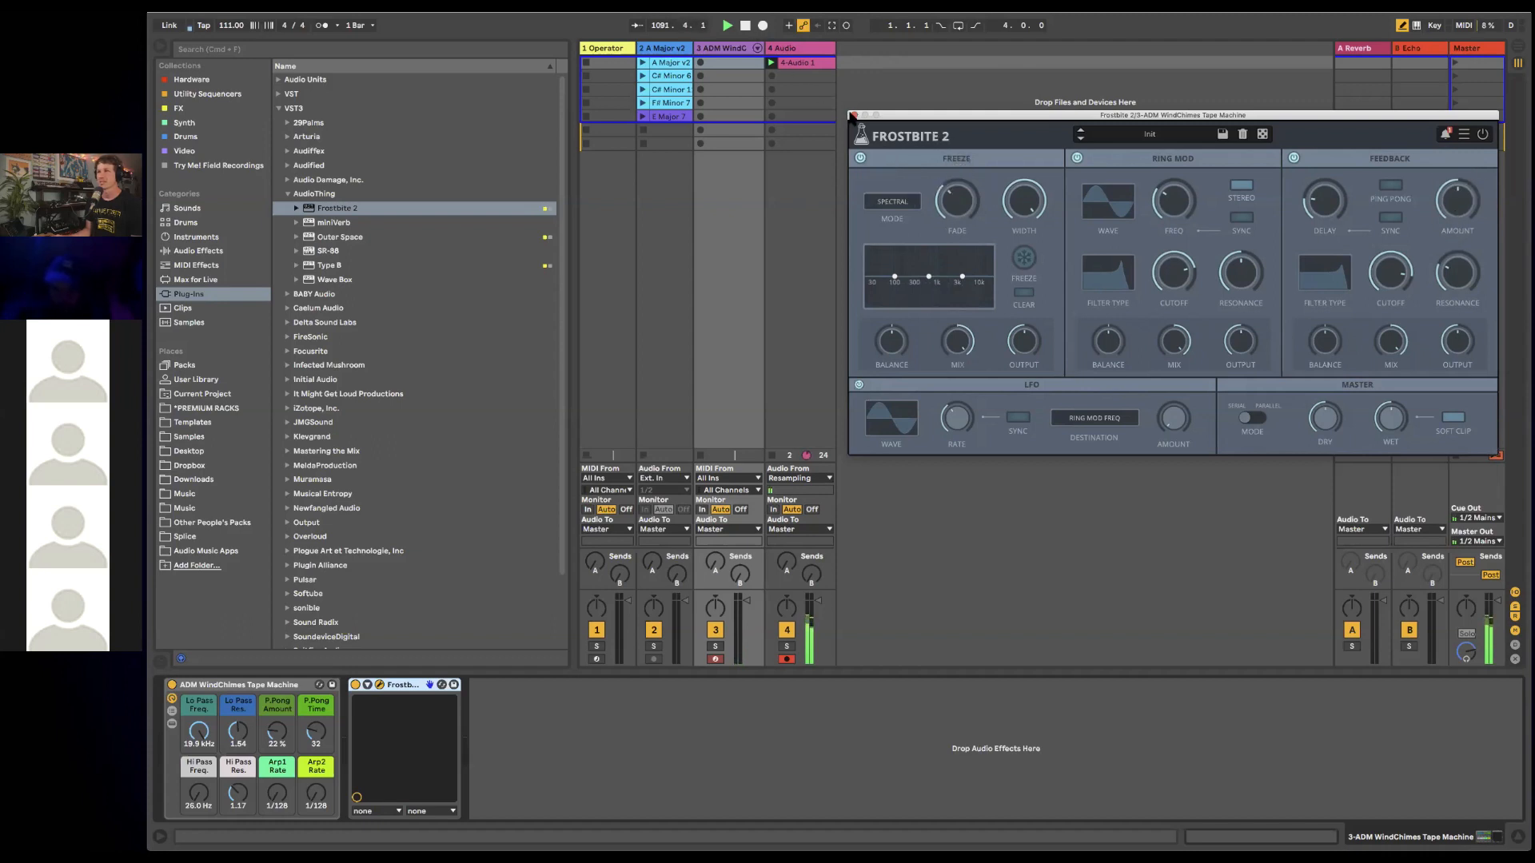
- Stop the recorded 4-Audio 1 clip, enlarge its clip view, and replay it with Transpose set to -15 st
click(787, 61)
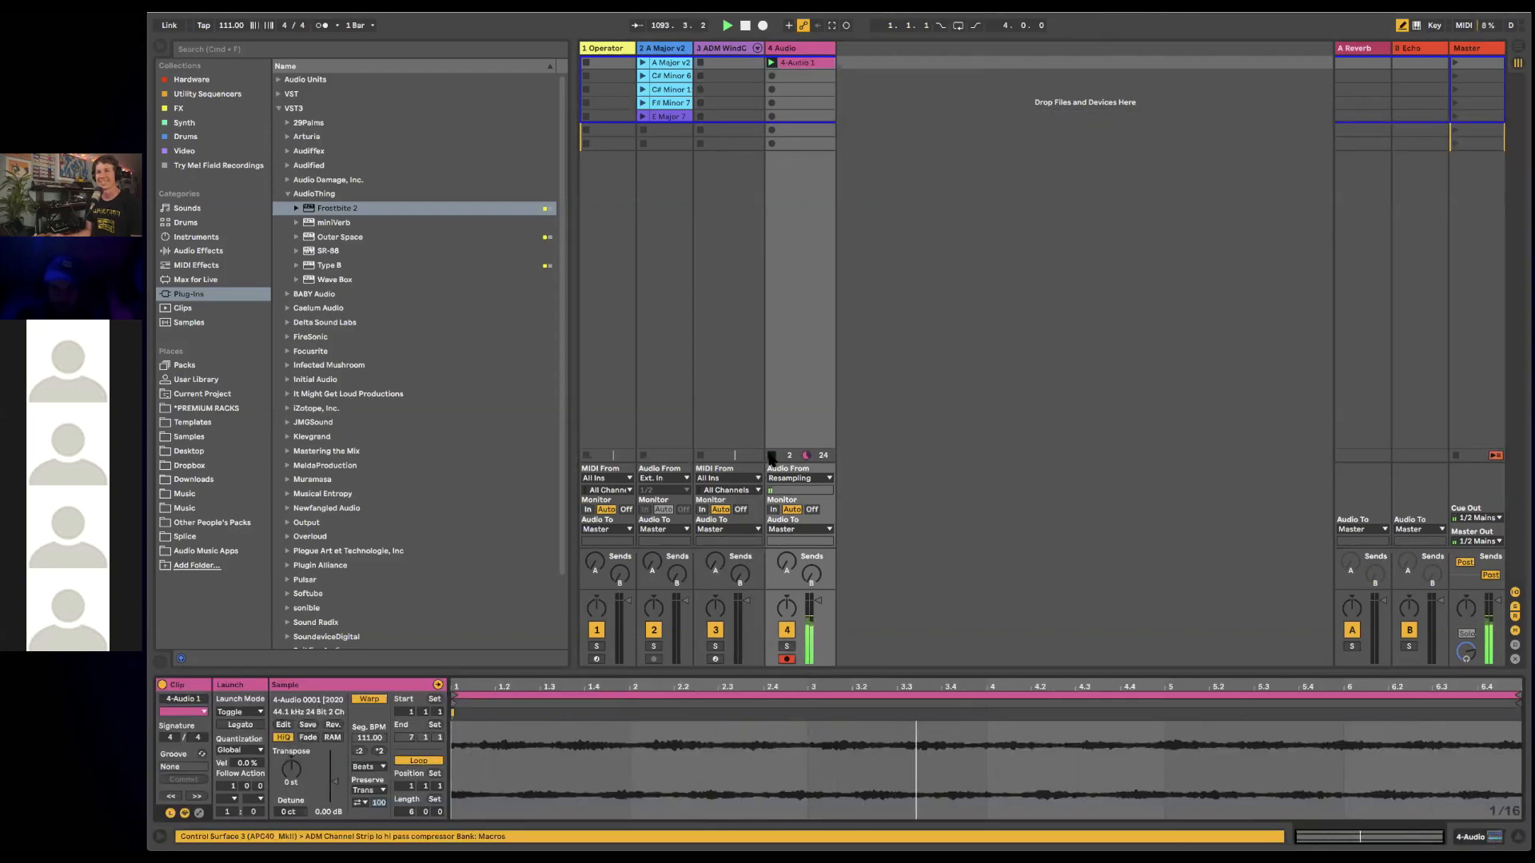
click(805, 47)
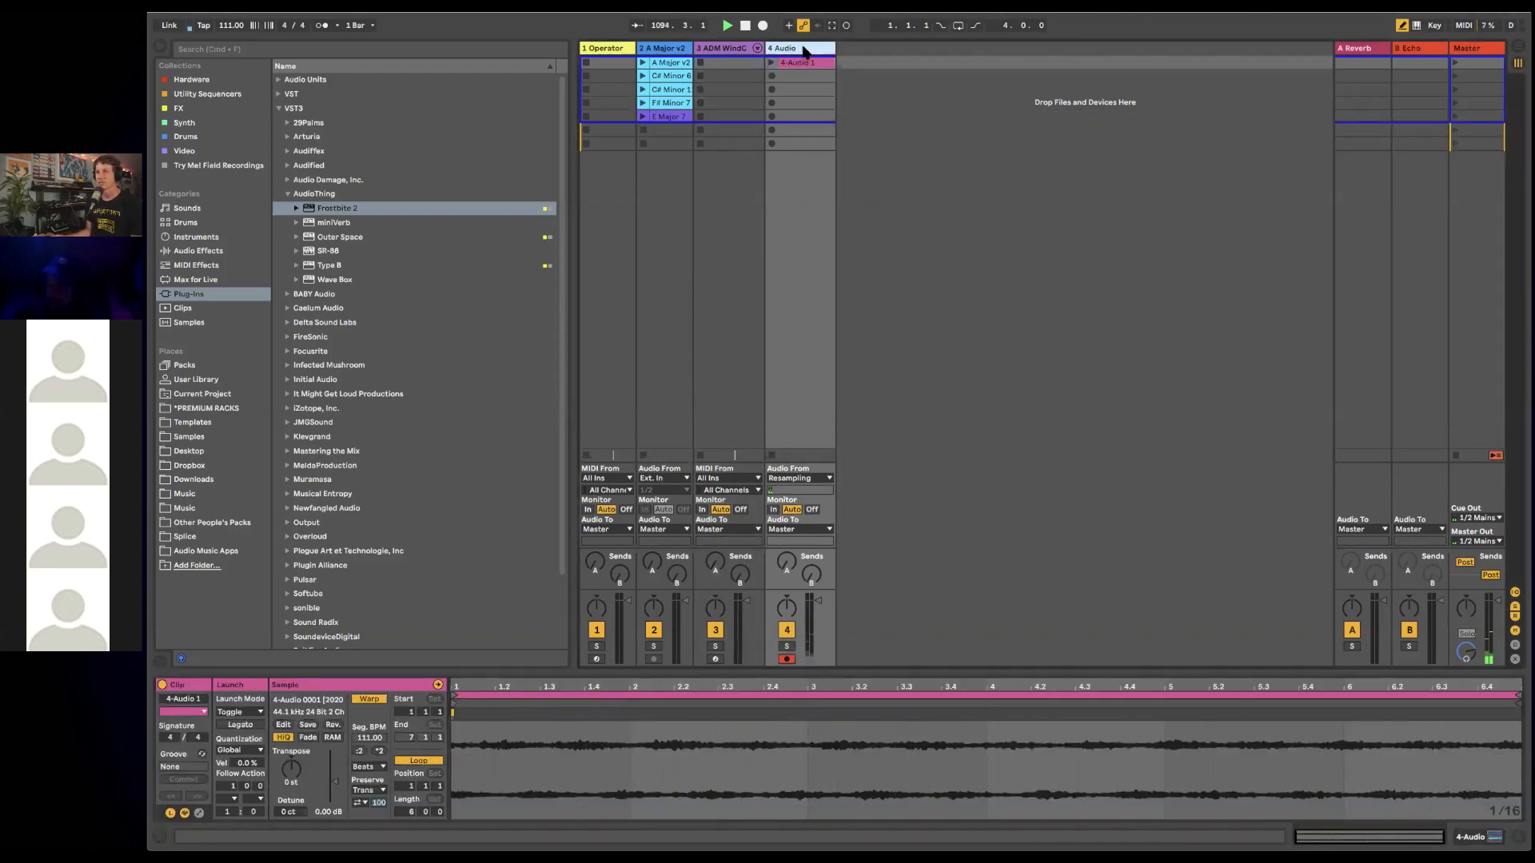
click(809, 63)
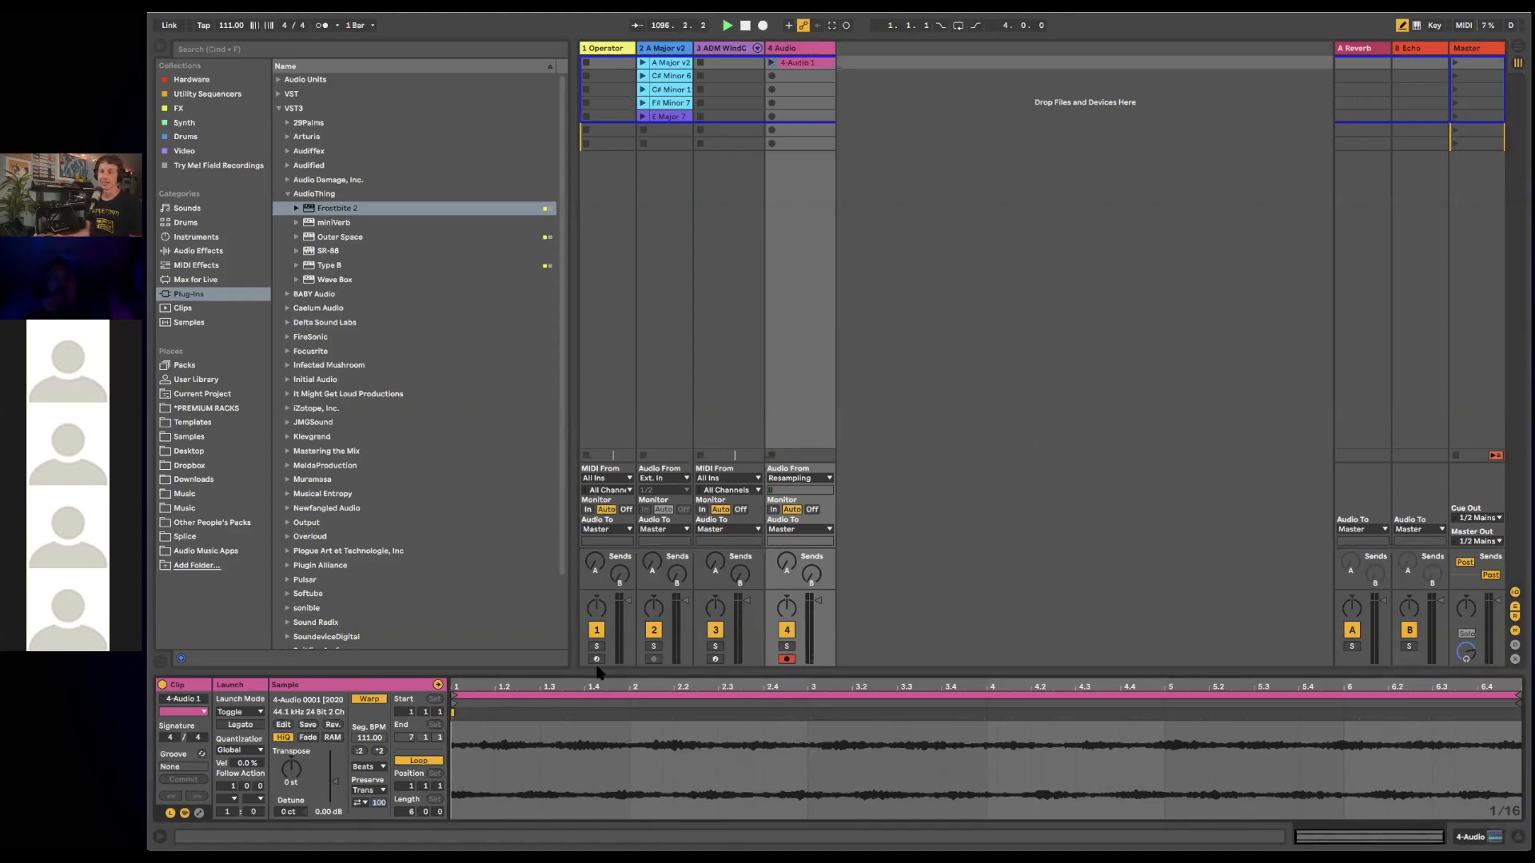
drag(596, 673, 596, 604)
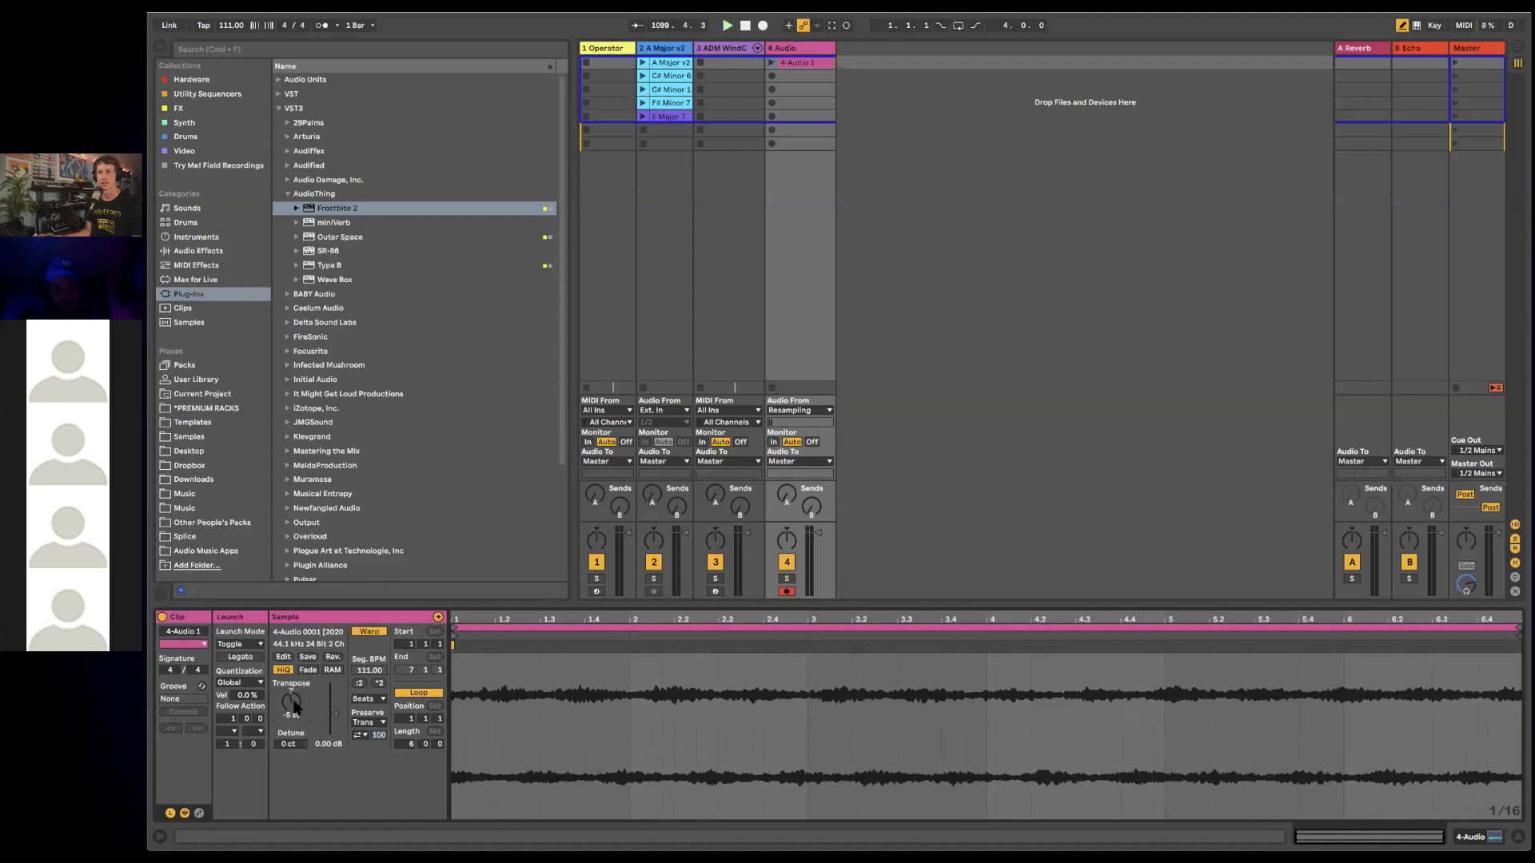
click(770, 63)
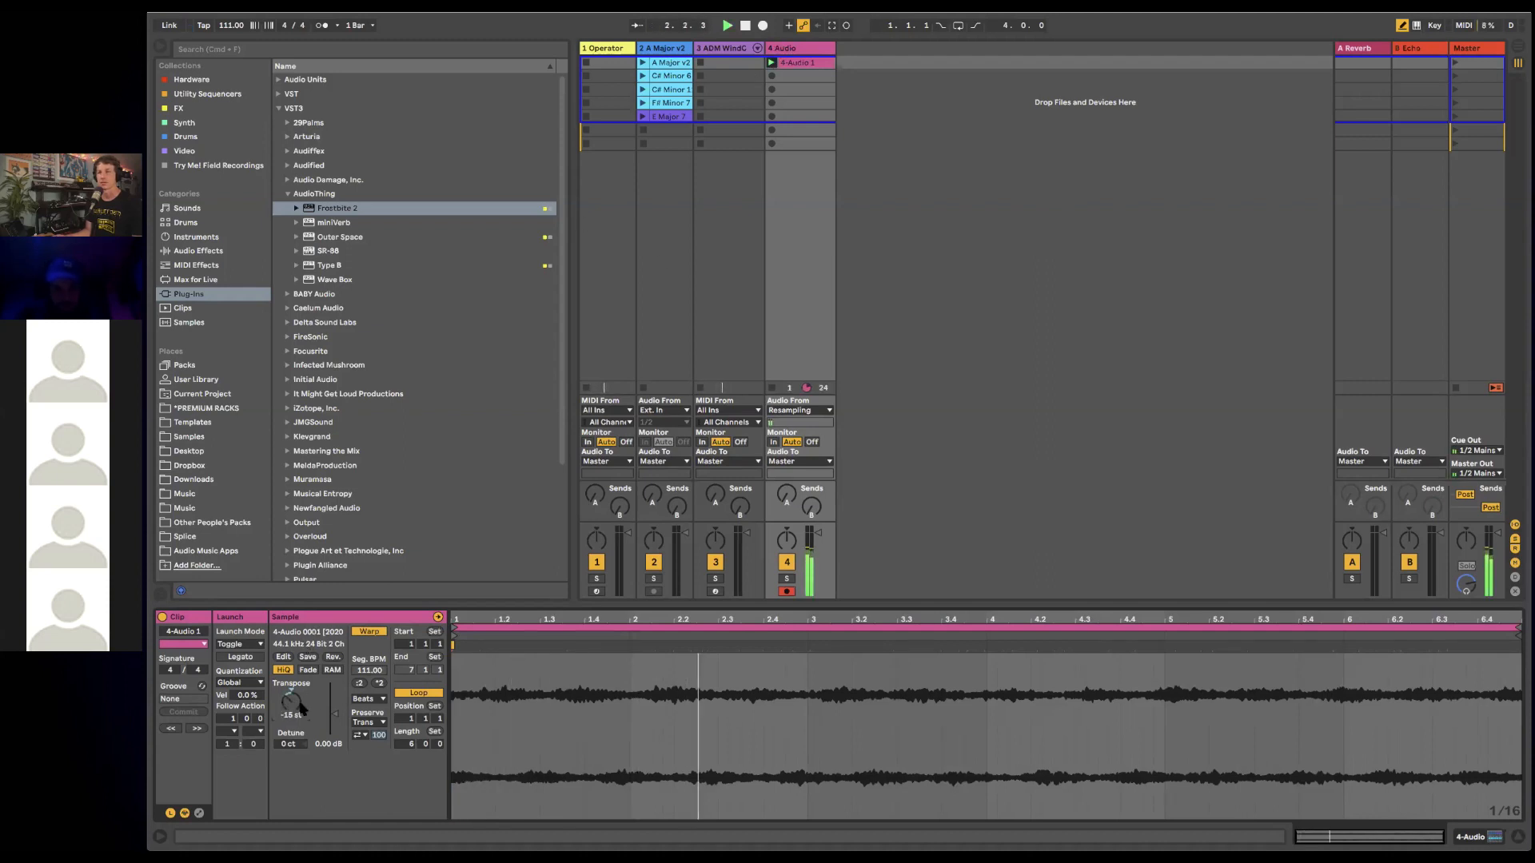
- Show the clip's envelopes and draw a stepped Transpose envelope across the clip, dipping to about -24 st in bar 2
click(200, 813)
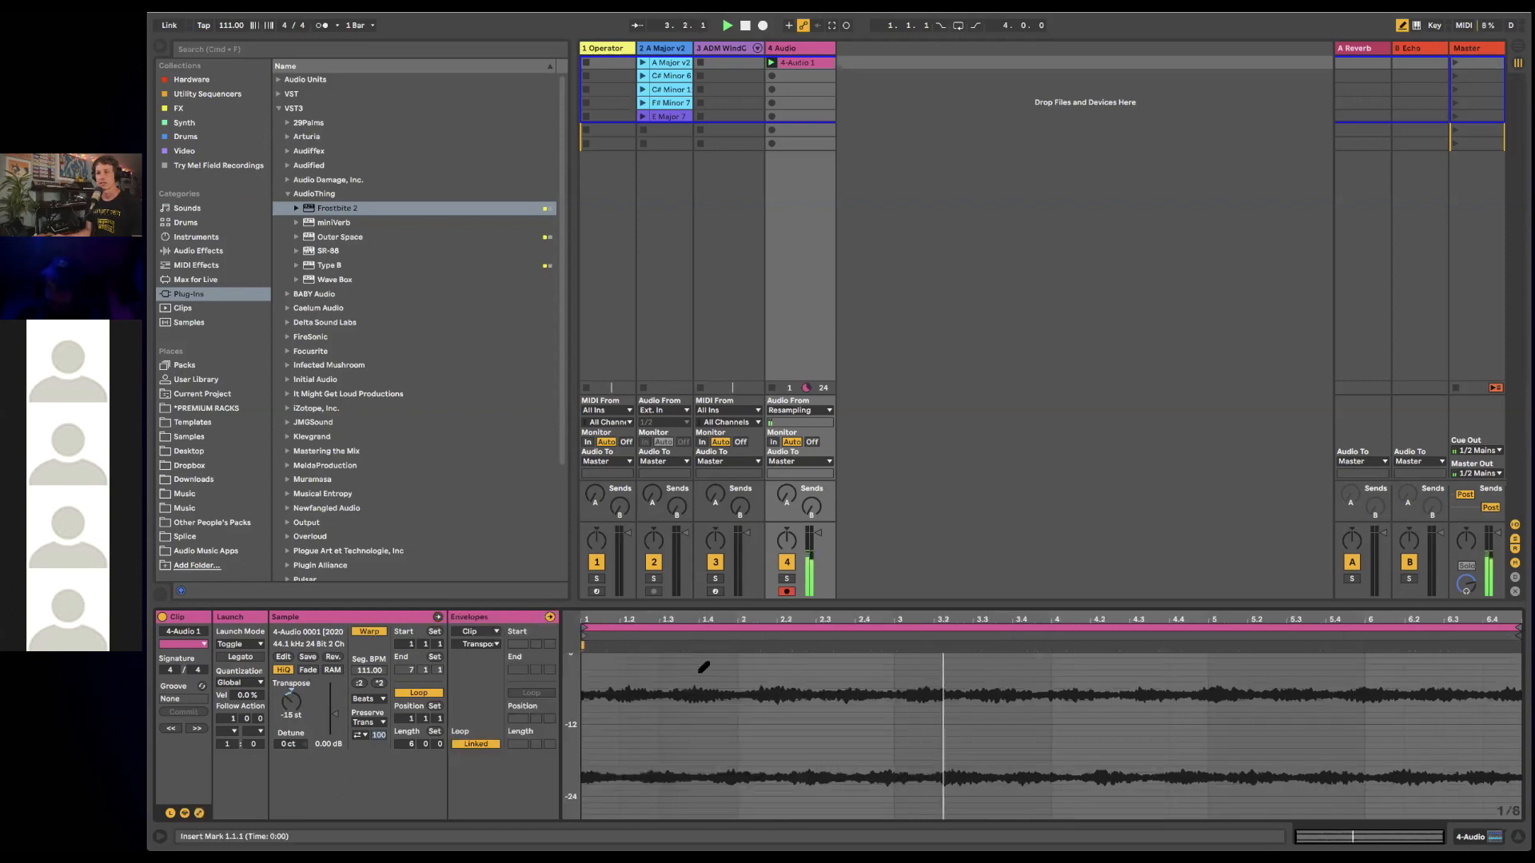
mouse_move(602, 672)
mouse_down()
mouse_move(867, 788)
mouse_move(1261, 703)
mouse_move(1426, 762)
mouse_move(1453, 749)
mouse_up()
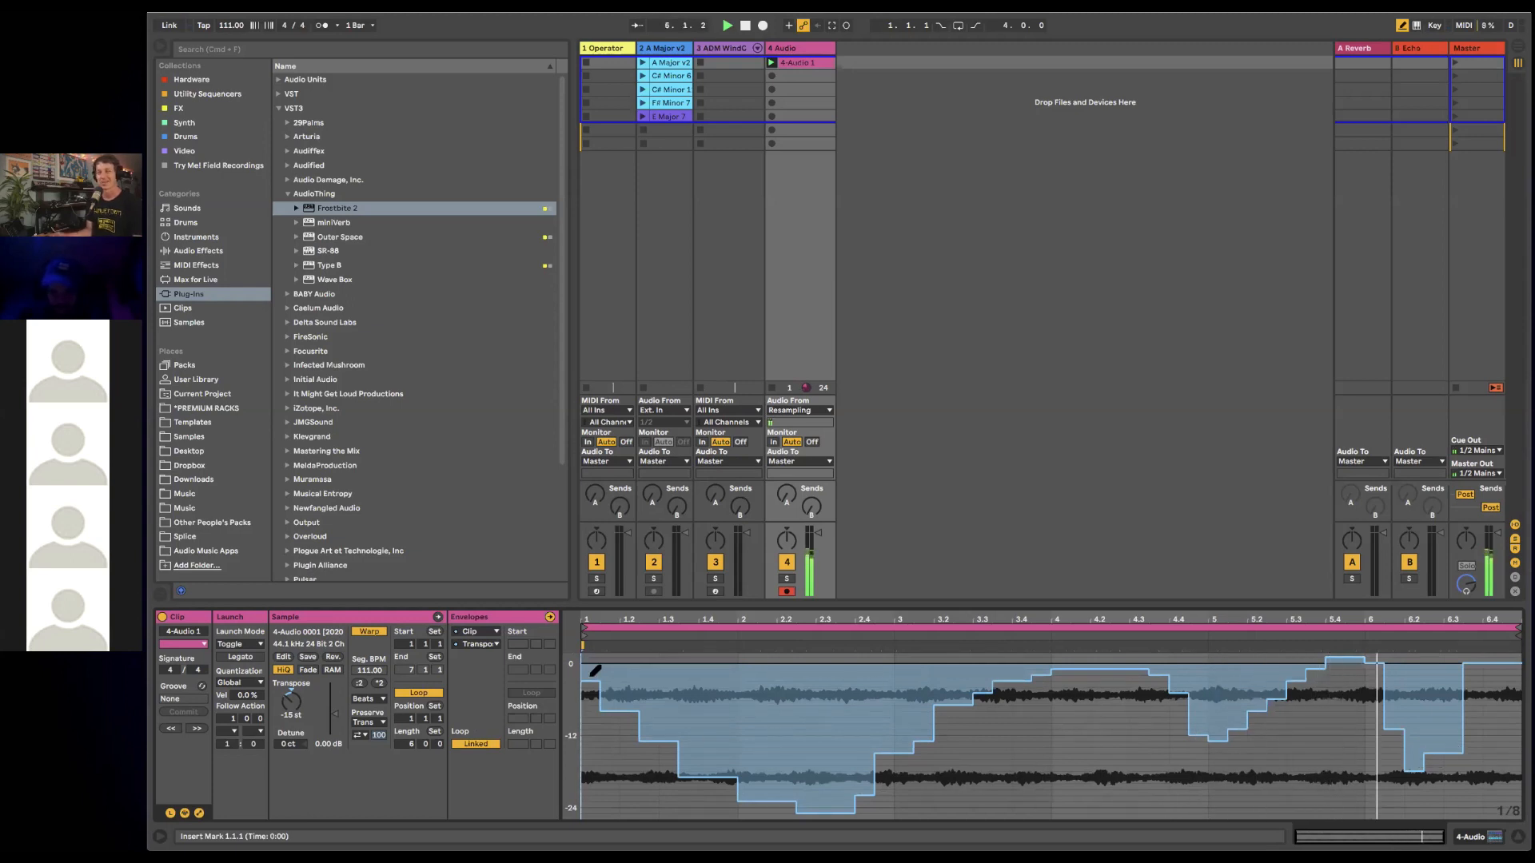
key(b)
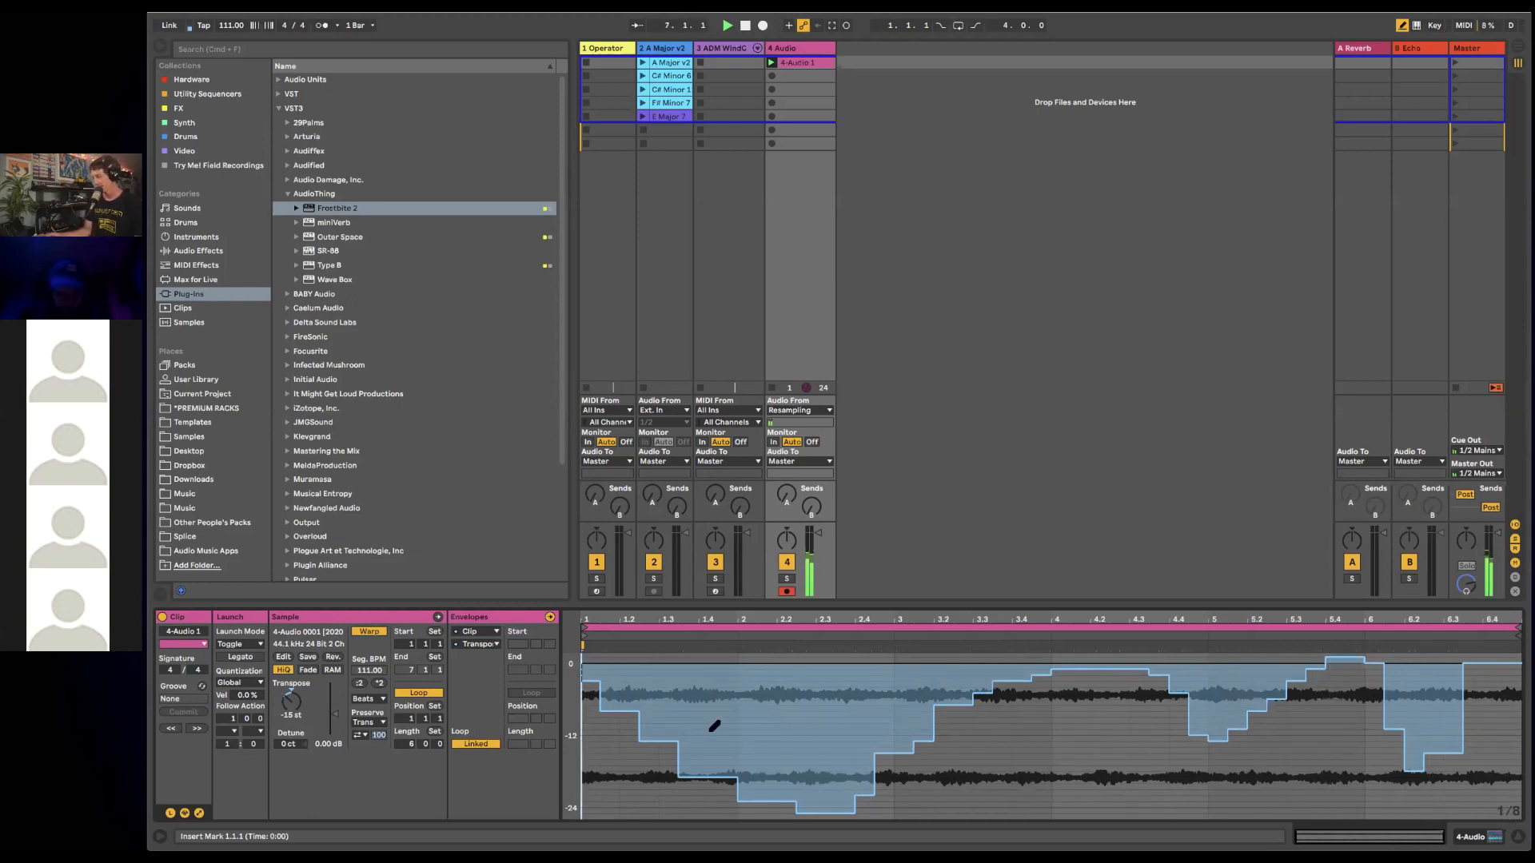
- Select the whole Transpose envelope and apply Simplify Envelope to it
right_click(599, 751)
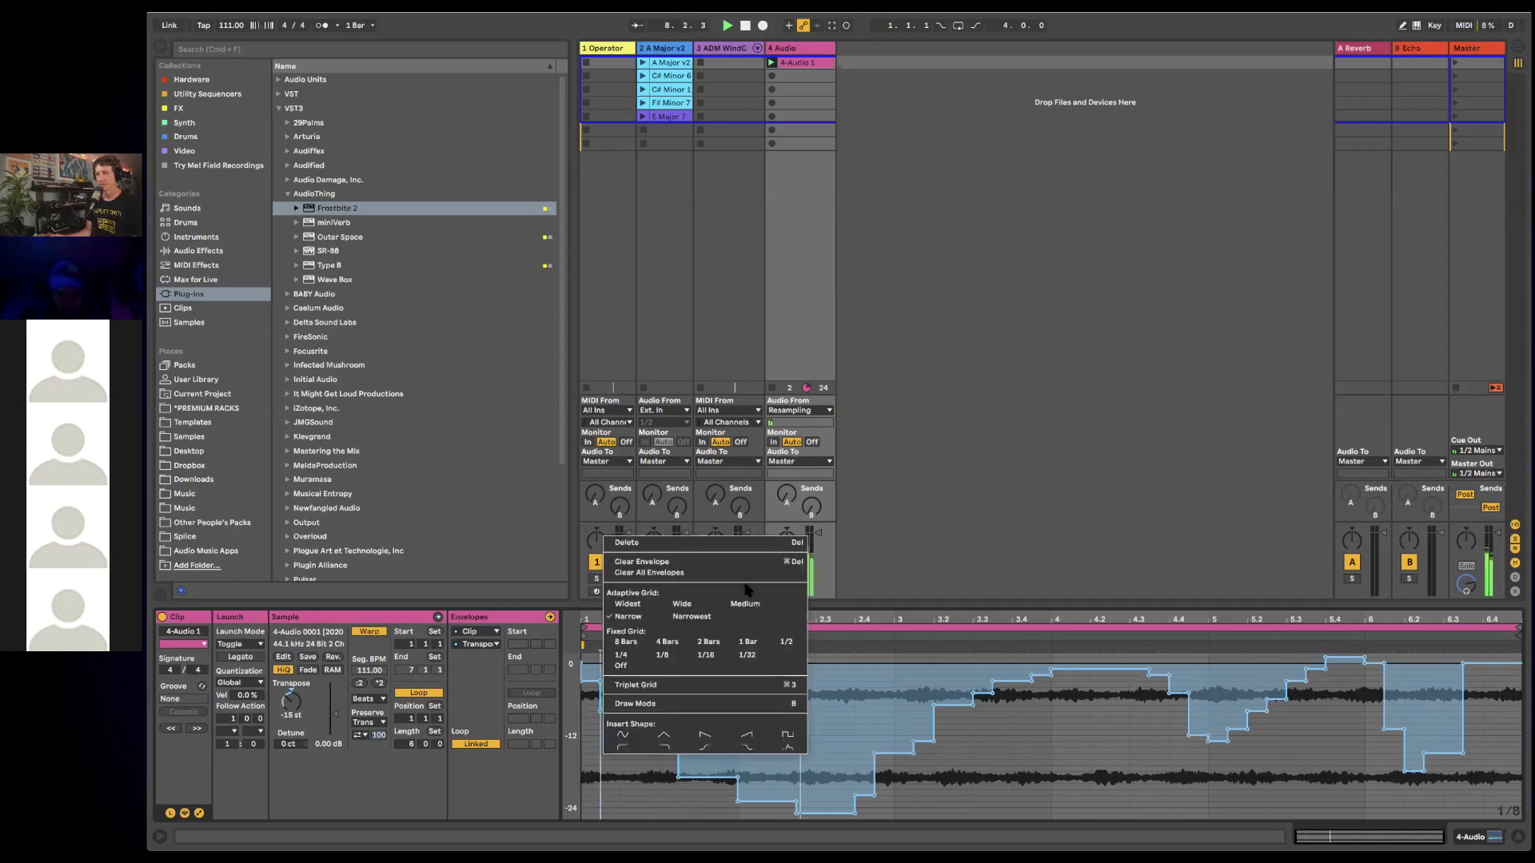
click(976, 731)
click(979, 734)
key(super+a)
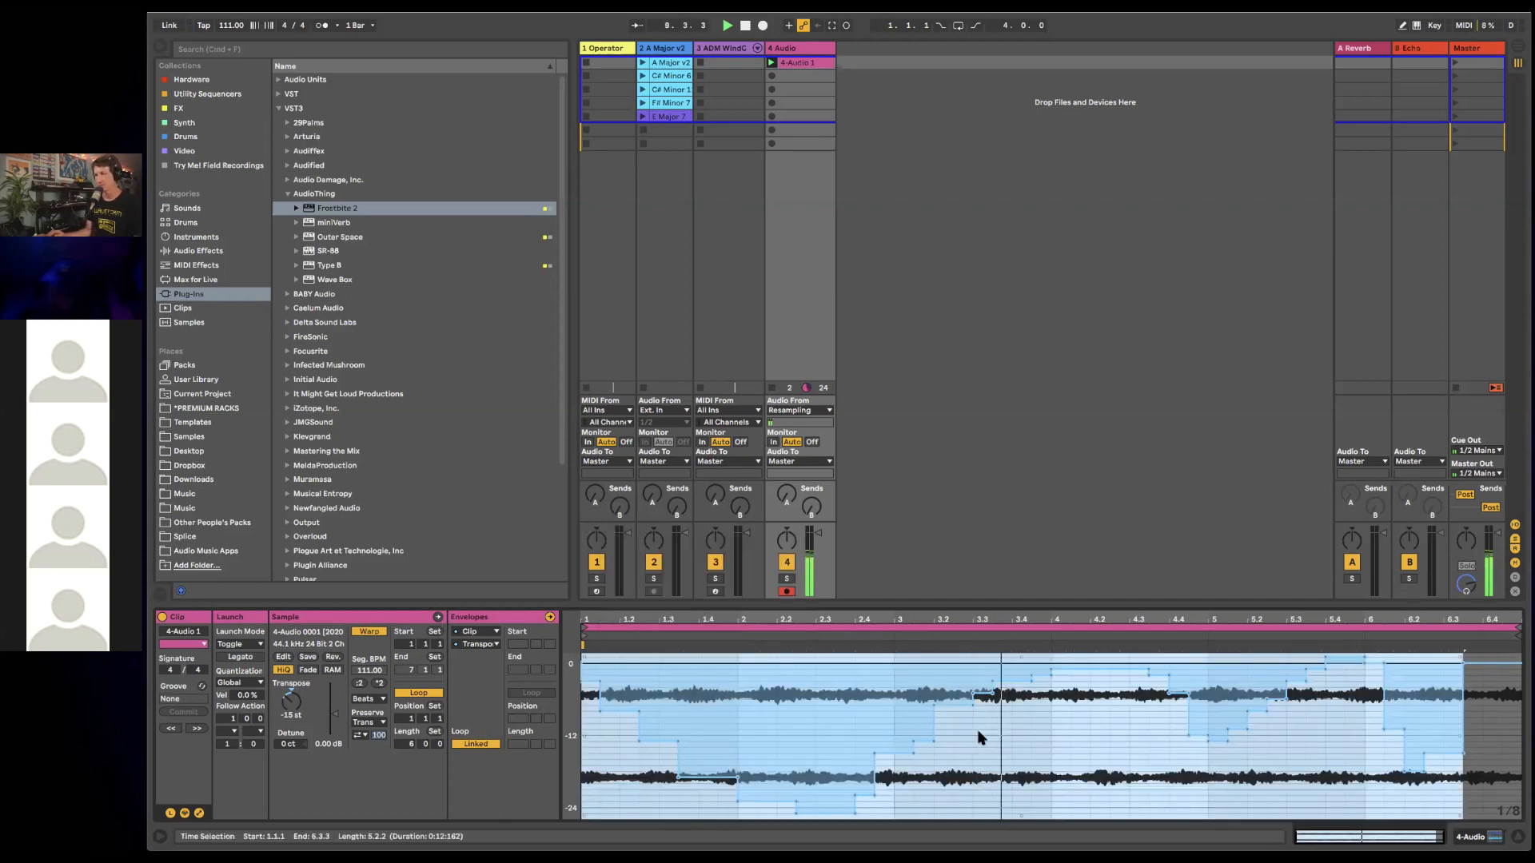
right_click(997, 734)
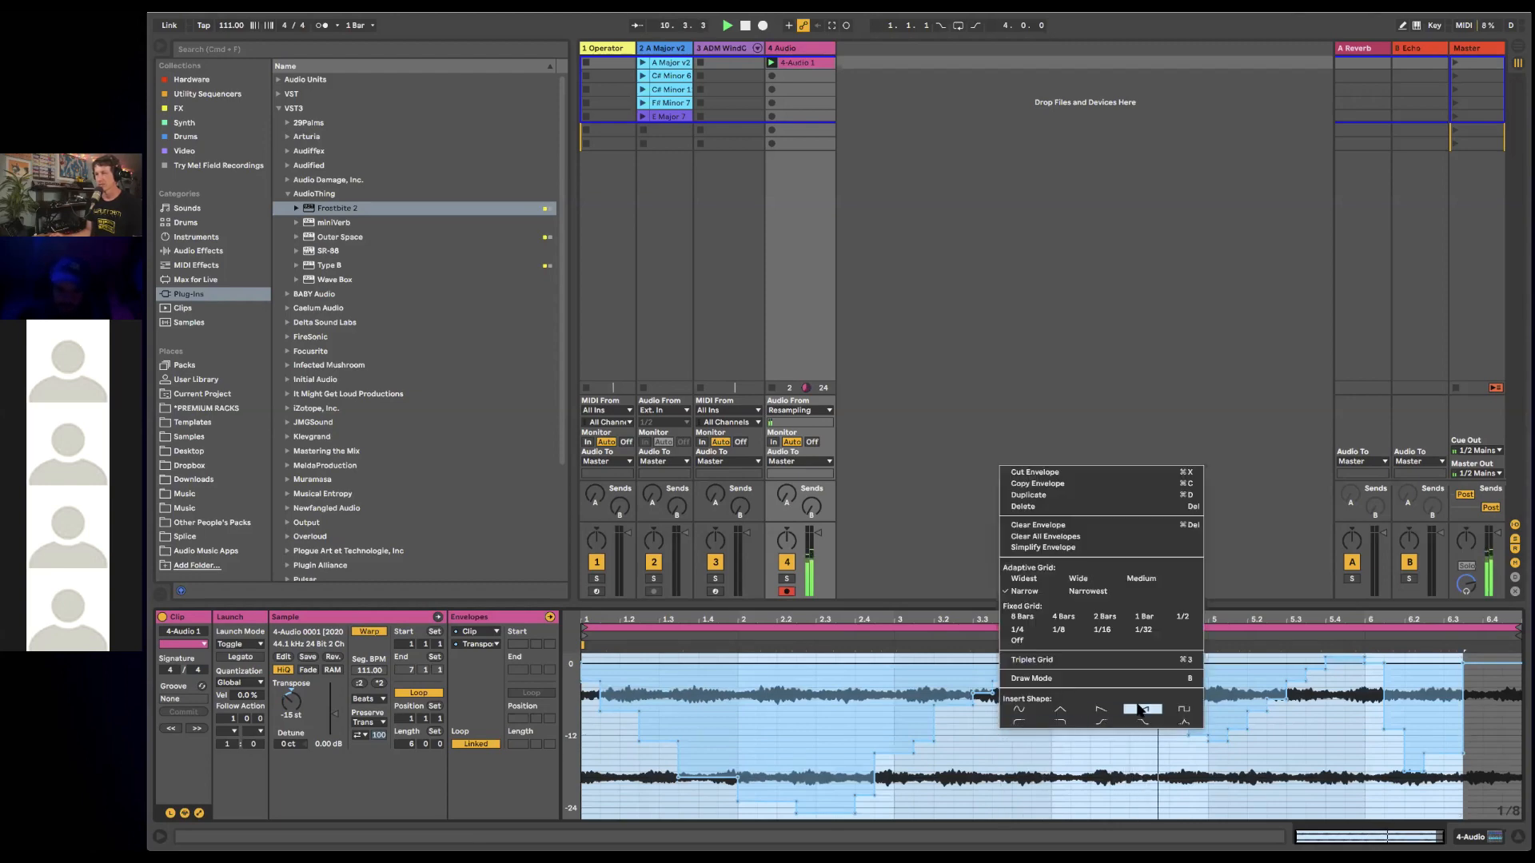
click(1101, 548)
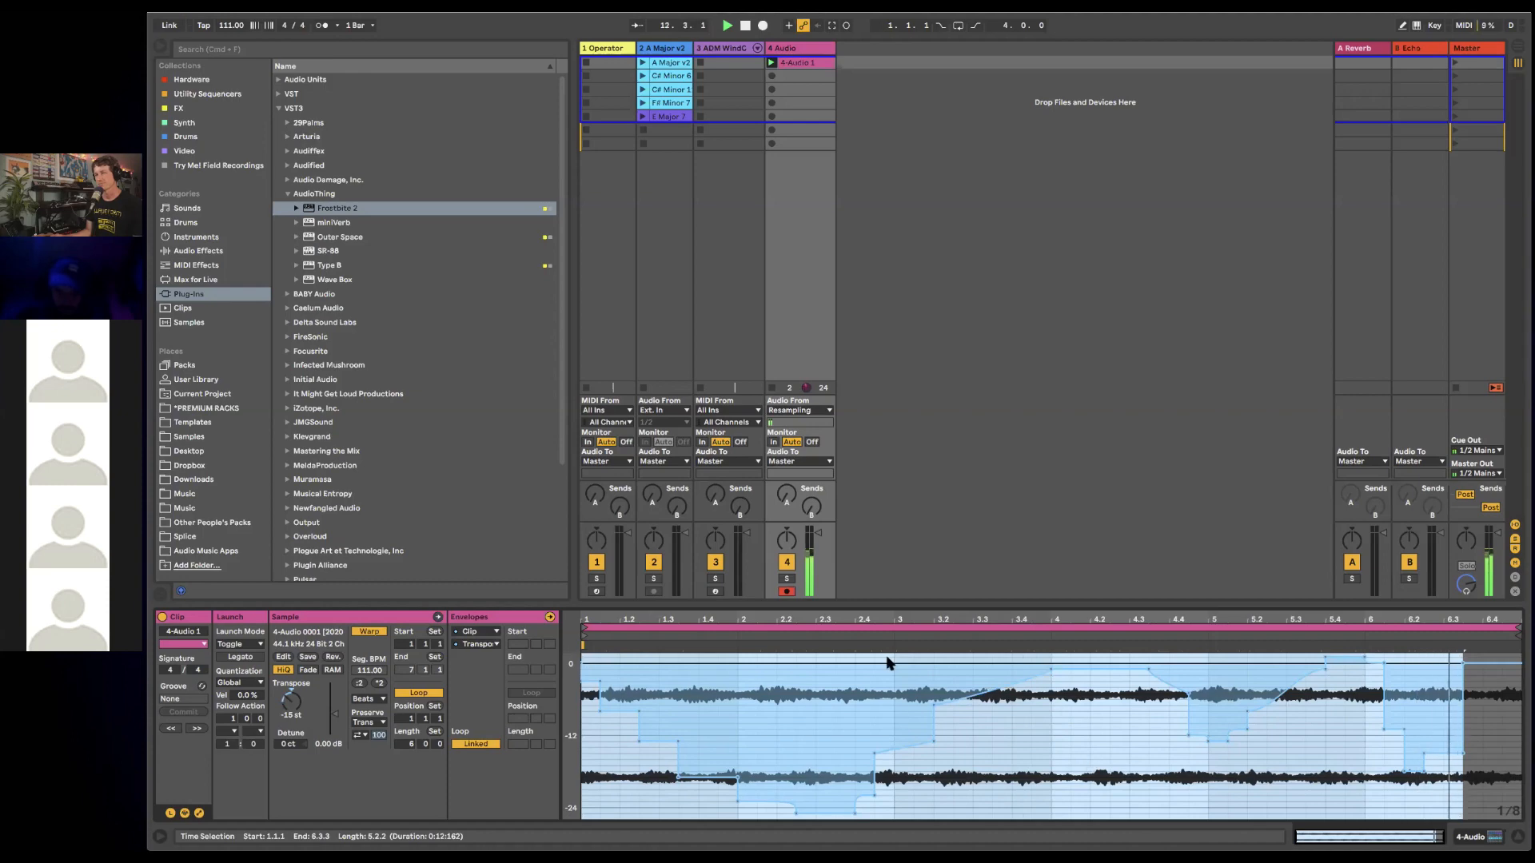
- Select all of the Transpose envelope's breakpoints and delete them
click(855, 687)
double_click(856, 684)
click(853, 685)
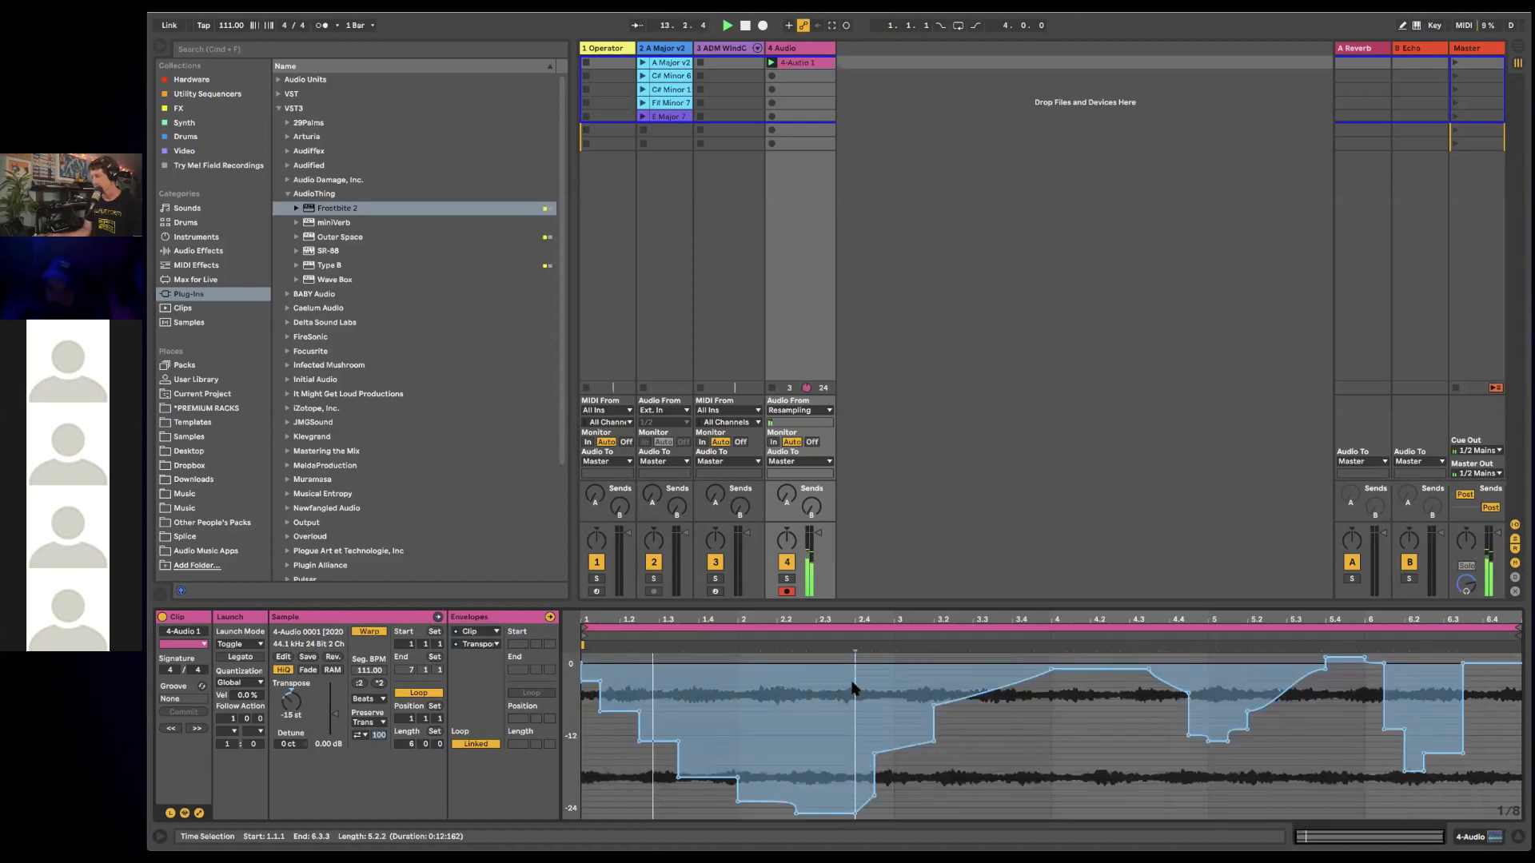
key(super+a)
key(Delete)
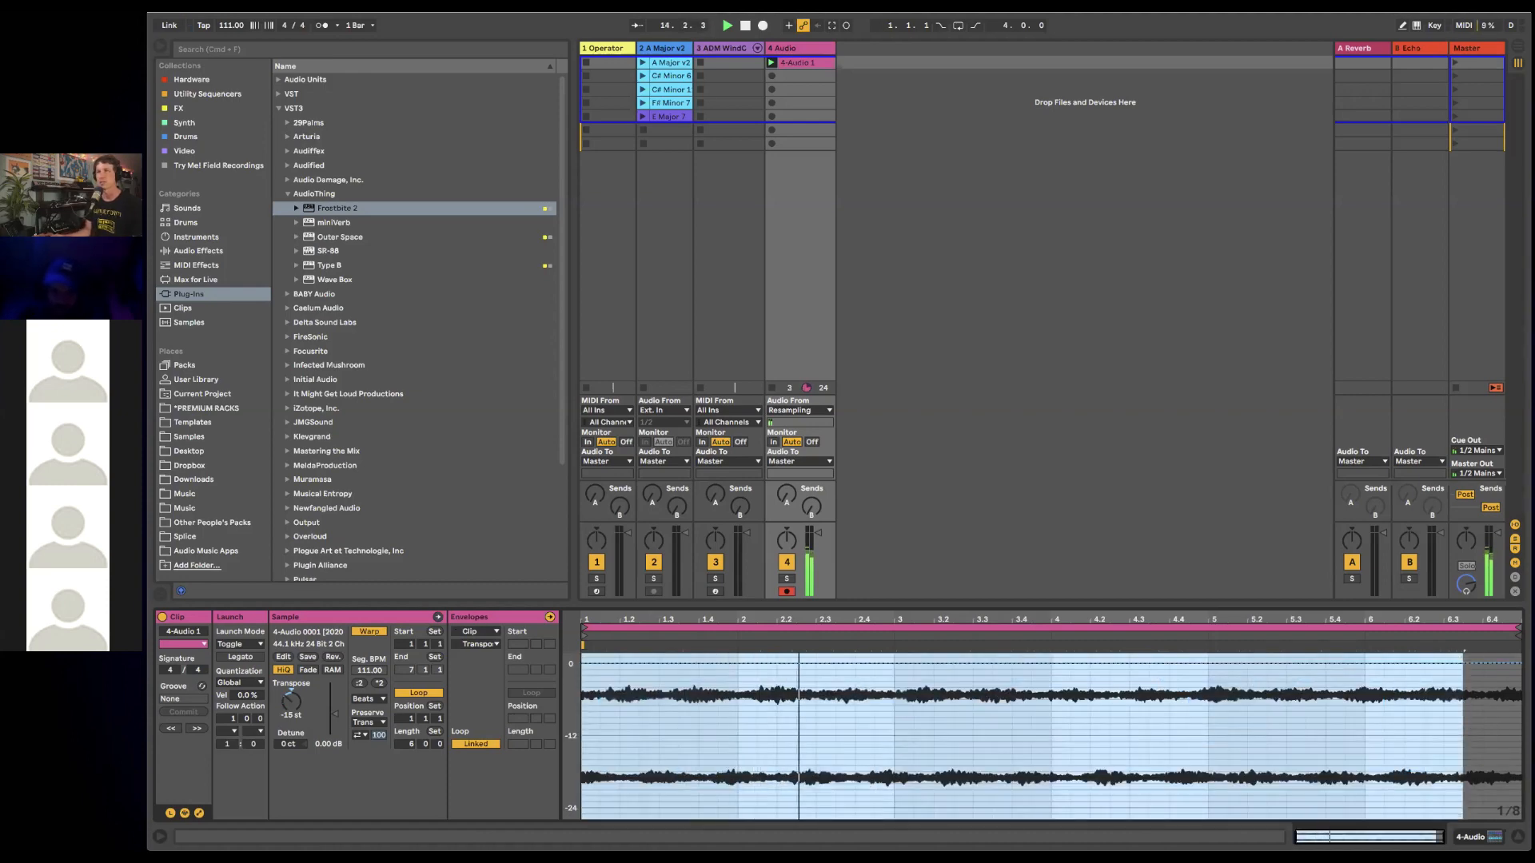
- Add a Sampler instrument on a new MIDI track and load the recorded 4-Audio 1 clip into it as its sample
click(200, 237)
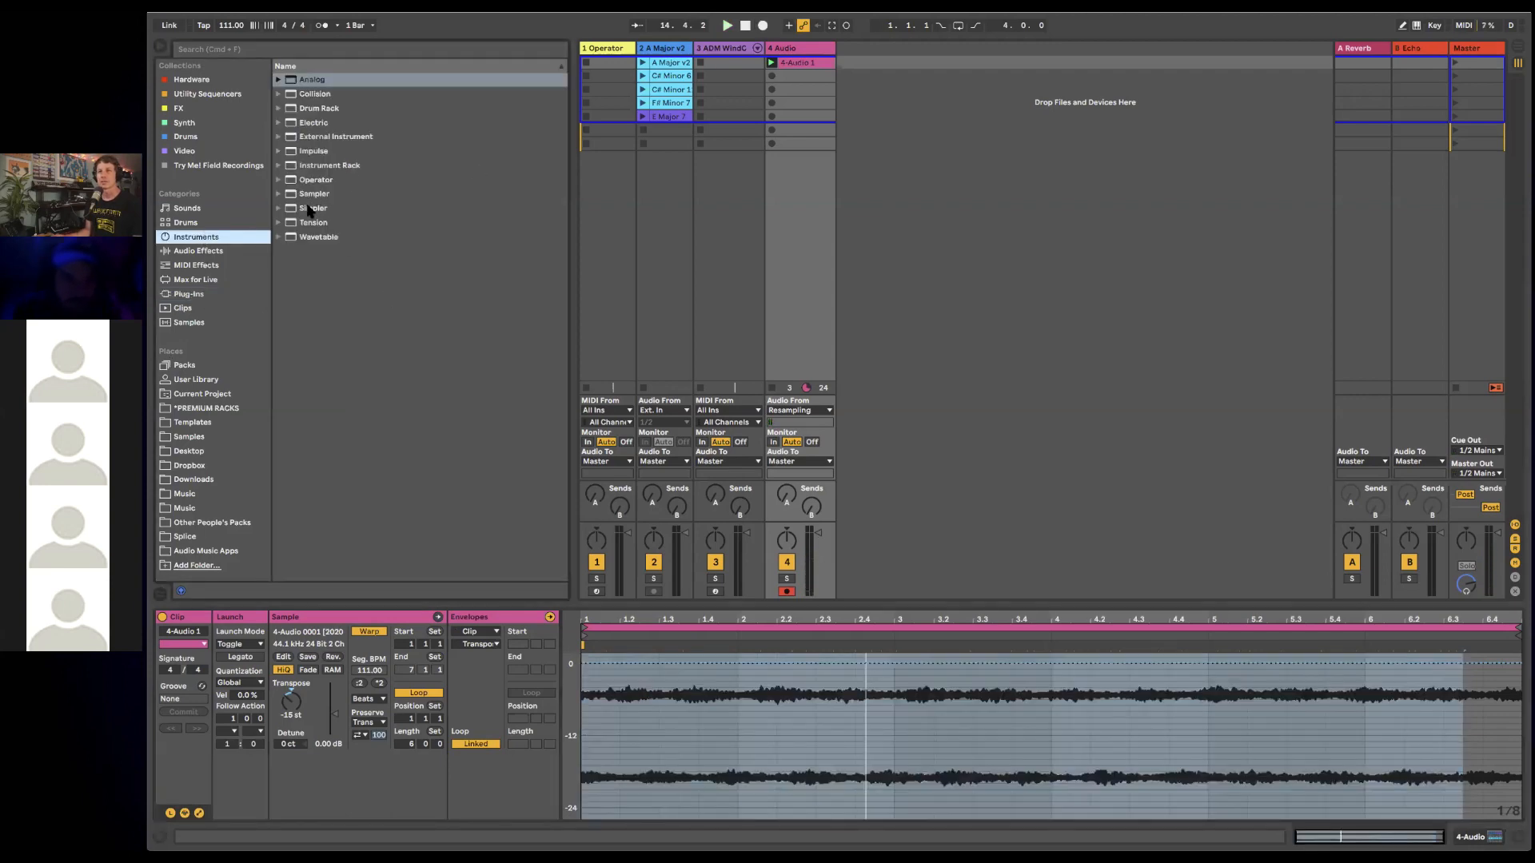
drag(305, 196, 967, 168)
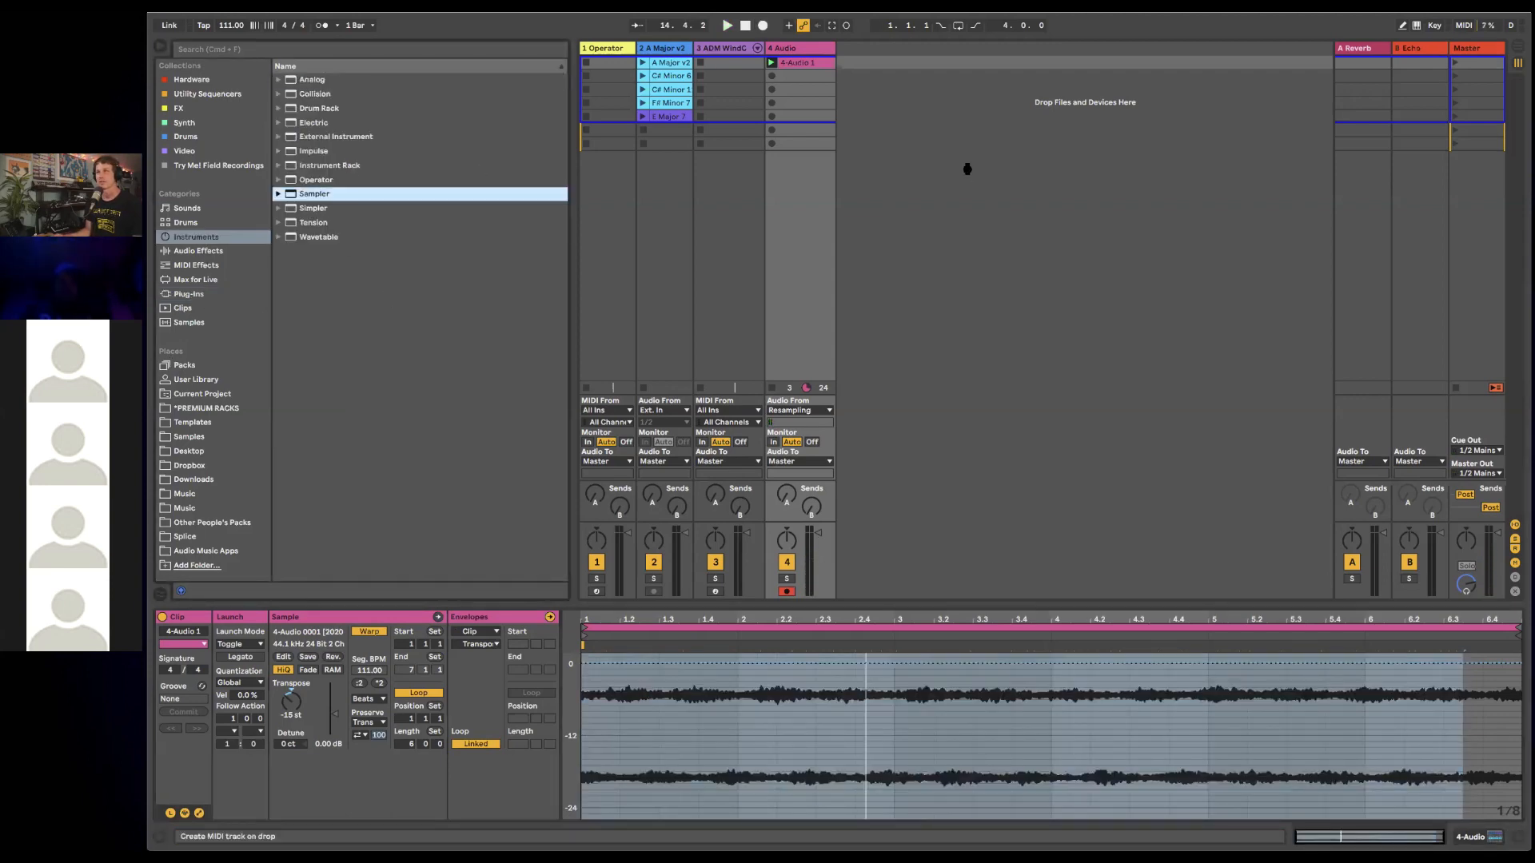
drag(869, 89, 704, 605)
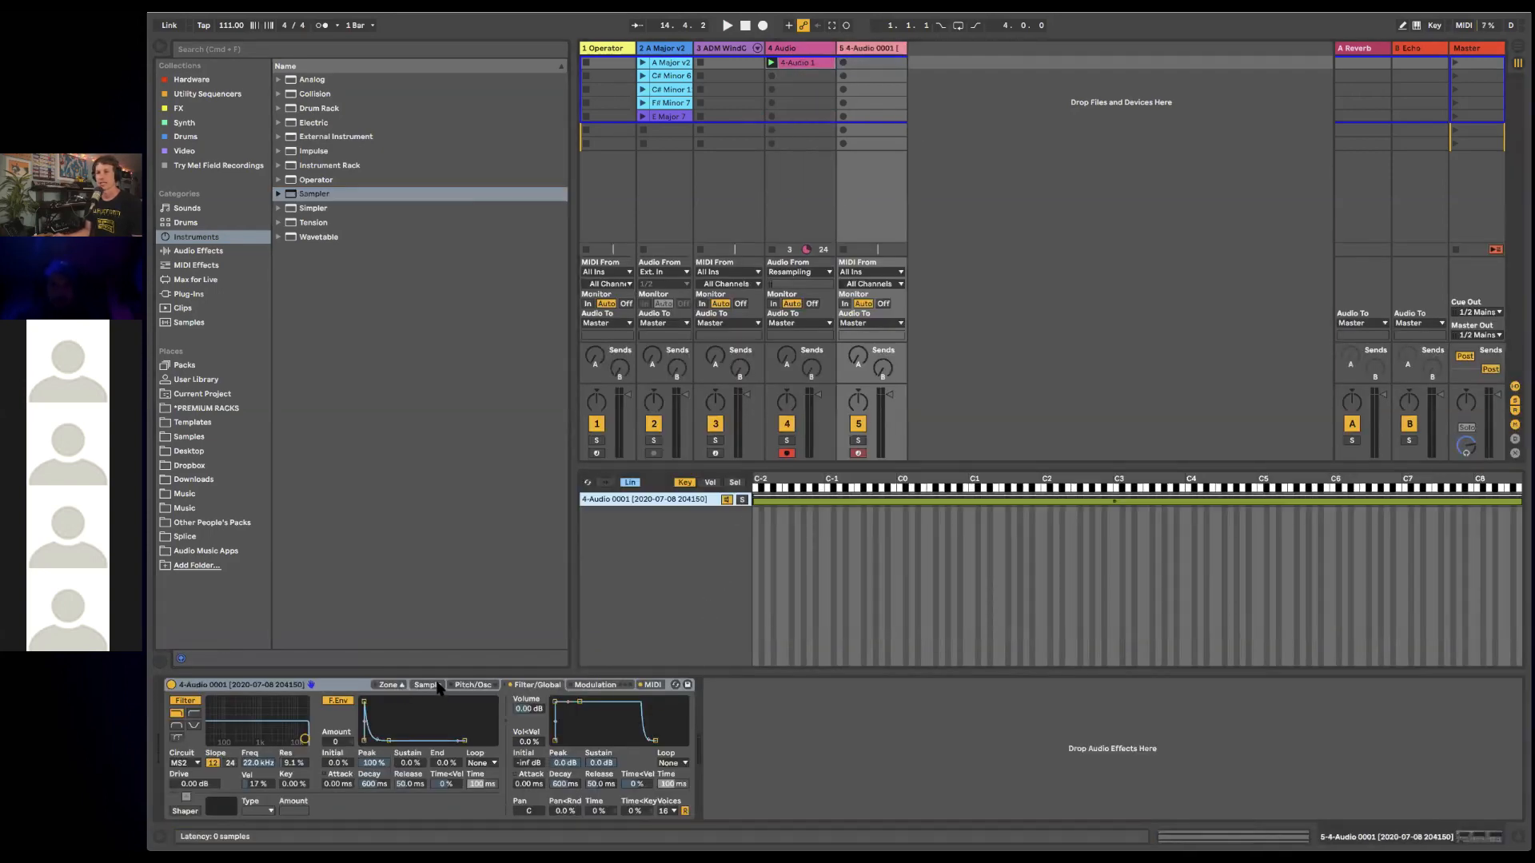
- Set the Sampler's volume envelope to 2.03 s attack and 3.23 s release, and lower its filter to just under 1 kHz with 34 % resonance
click(428, 685)
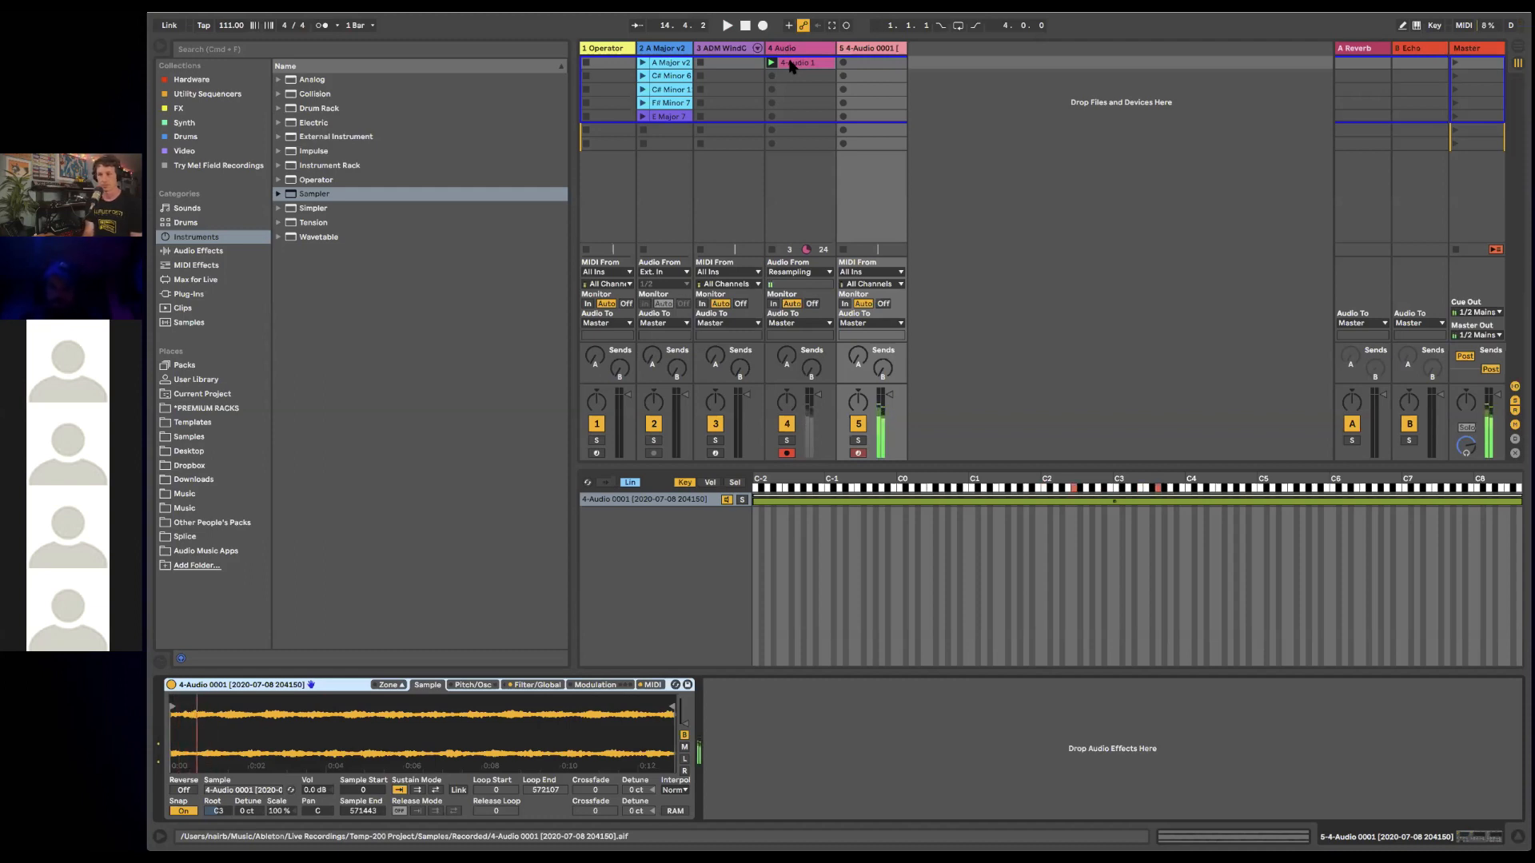
click(530, 686)
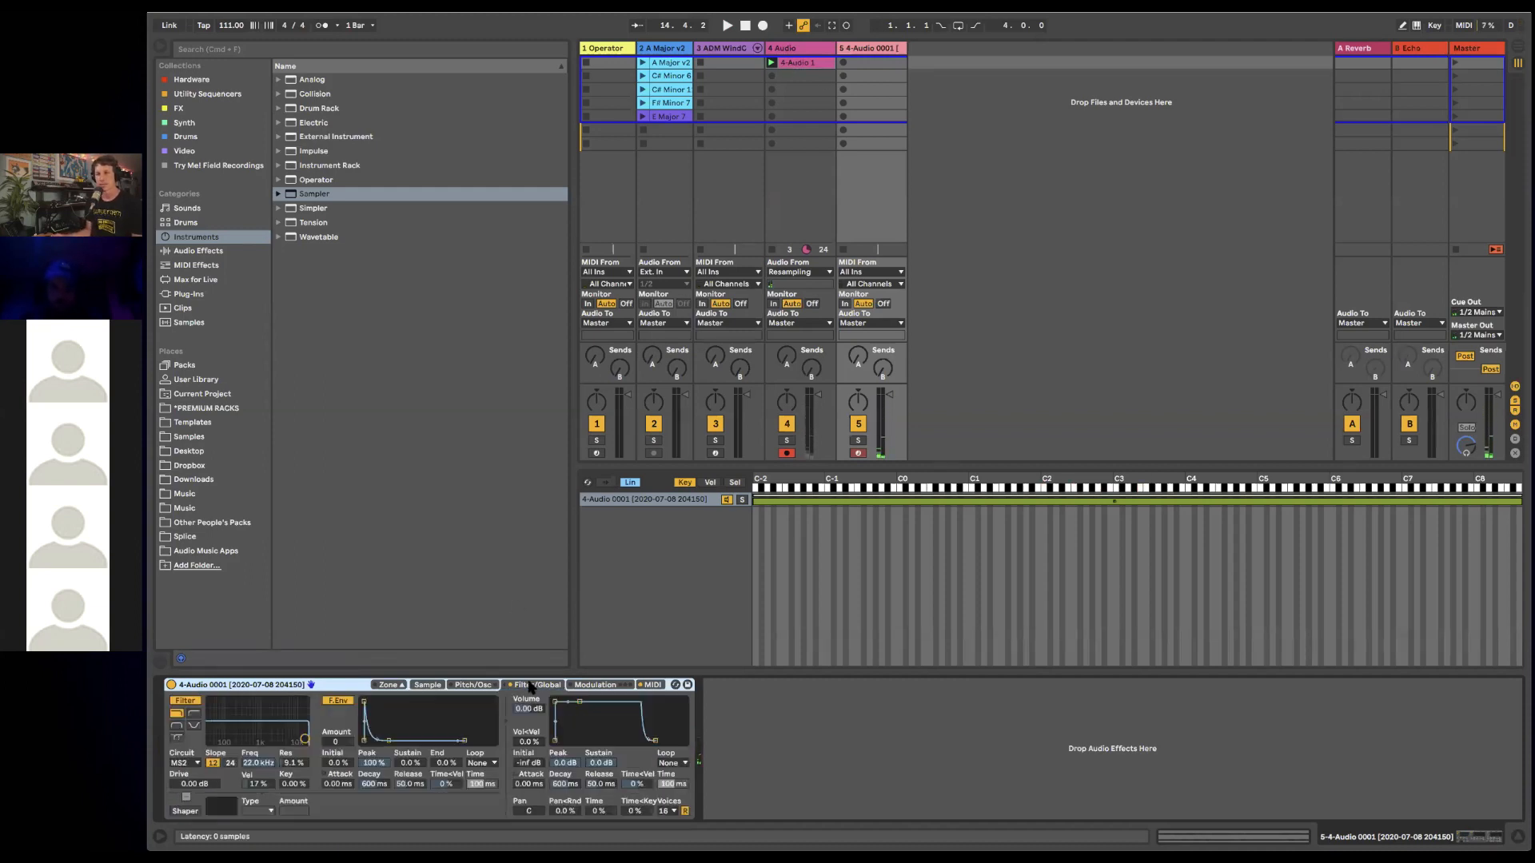
drag(529, 784, 529, 700)
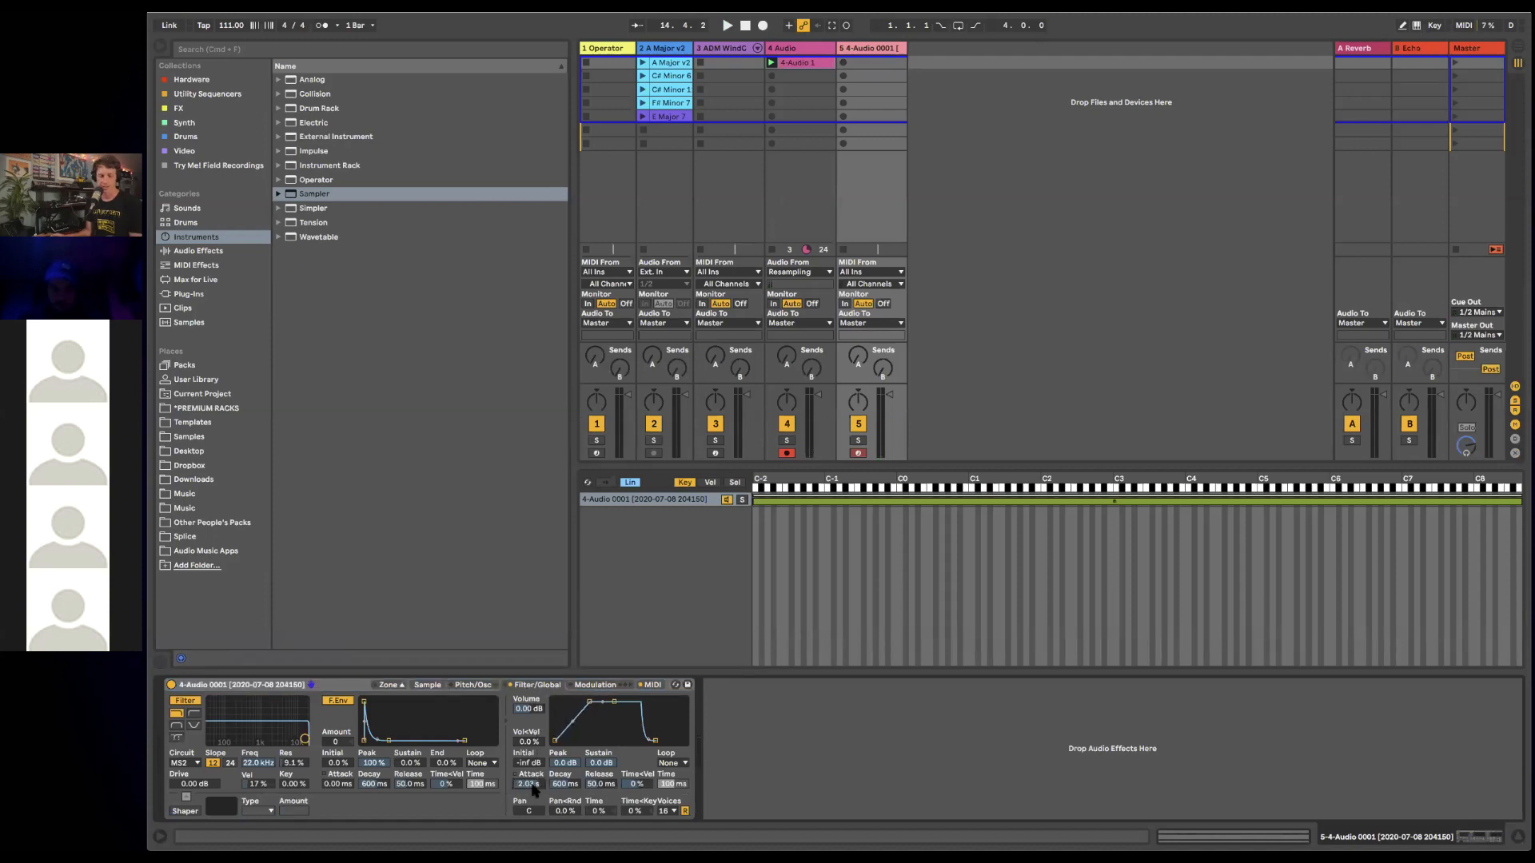
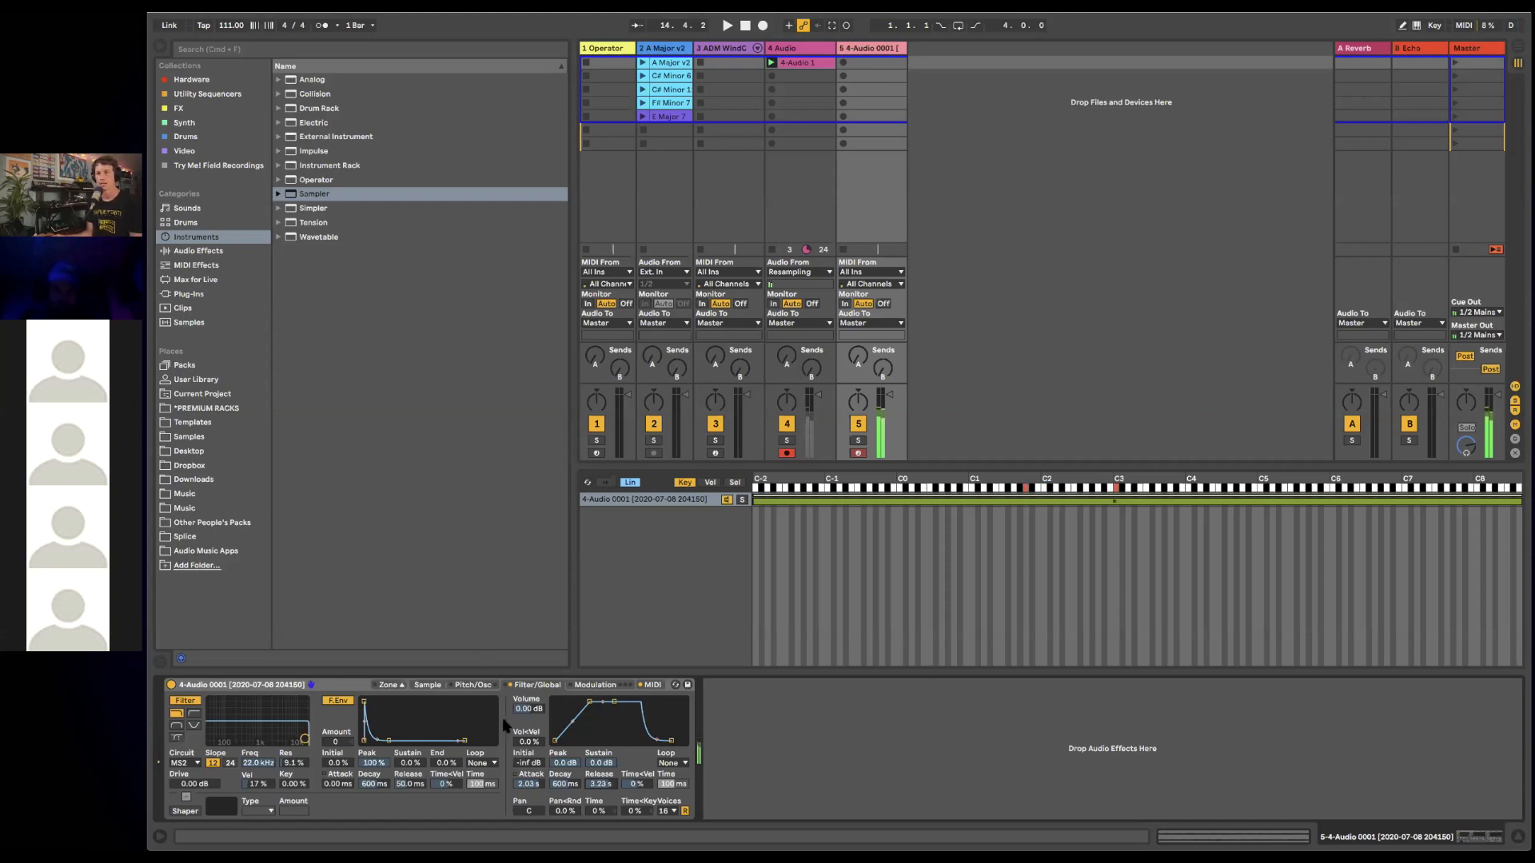
drag(304, 739, 258, 731)
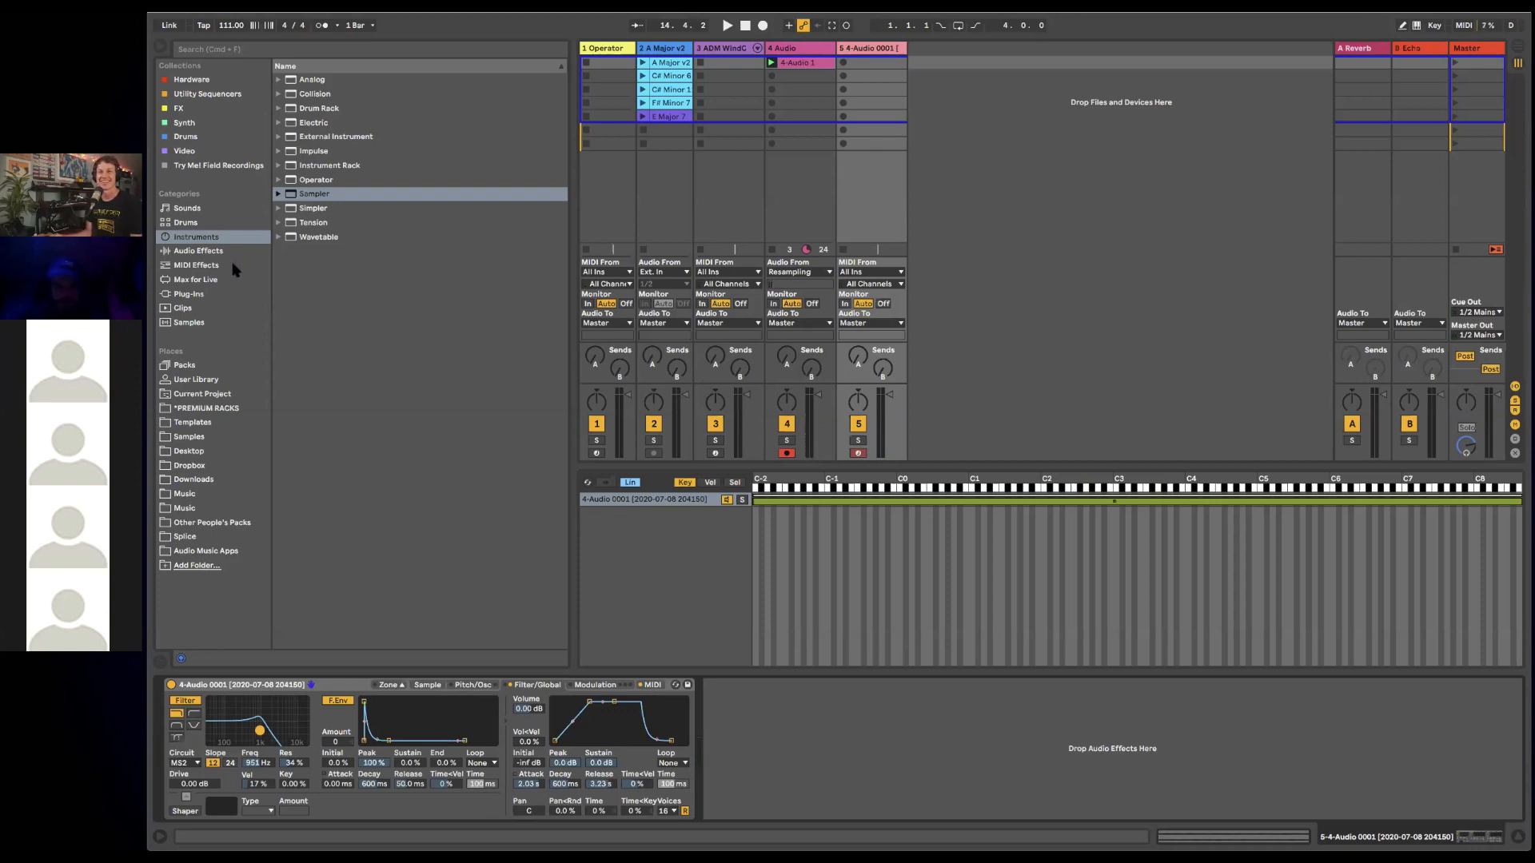
- Add a Delay audio effect after the Sampler on the 4-Audio 0001 track
click(207, 253)
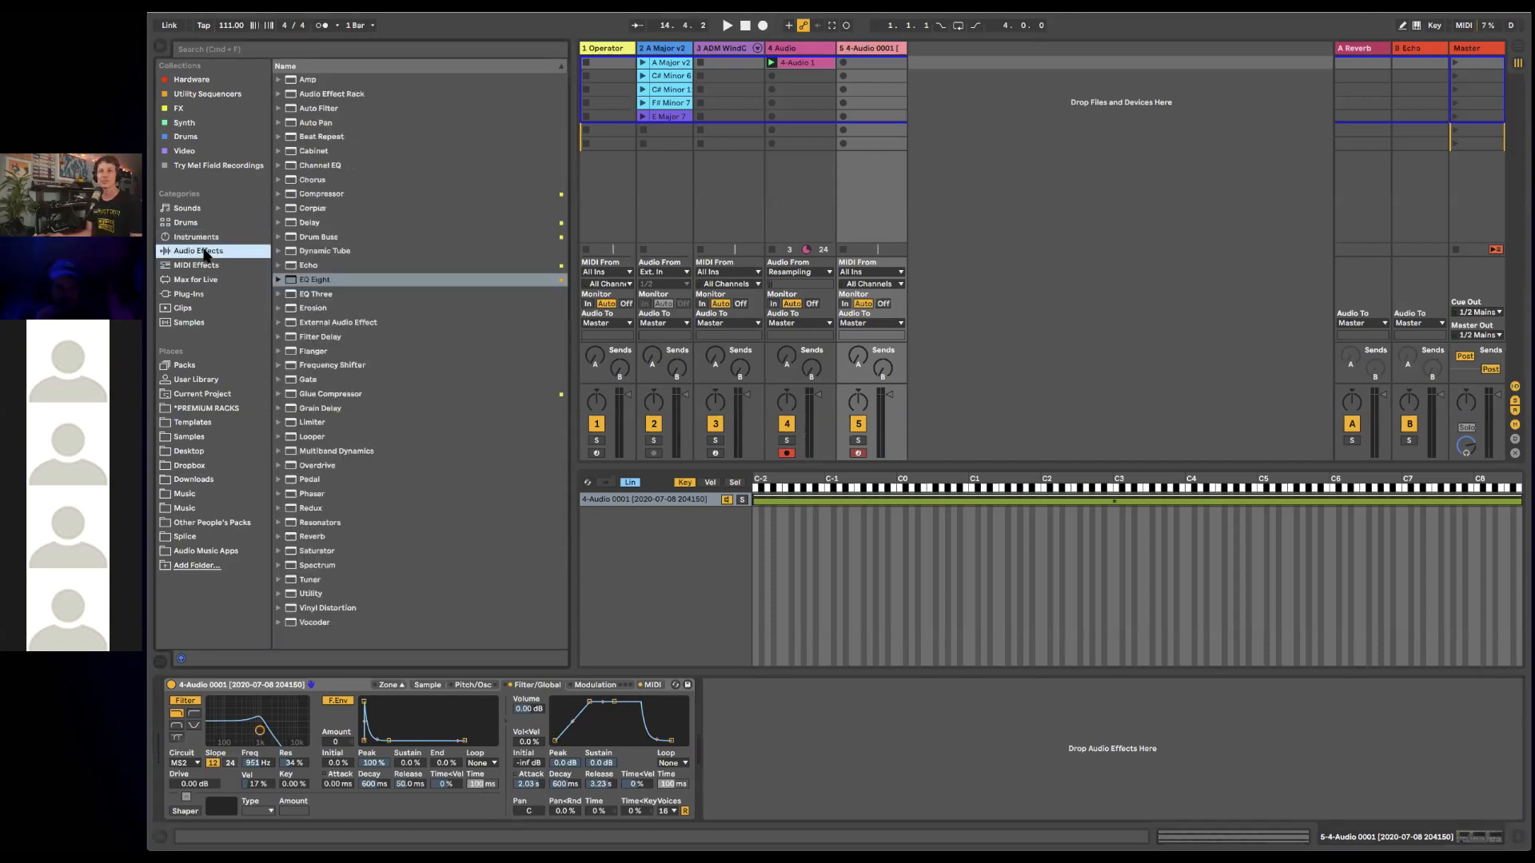
click(319, 223)
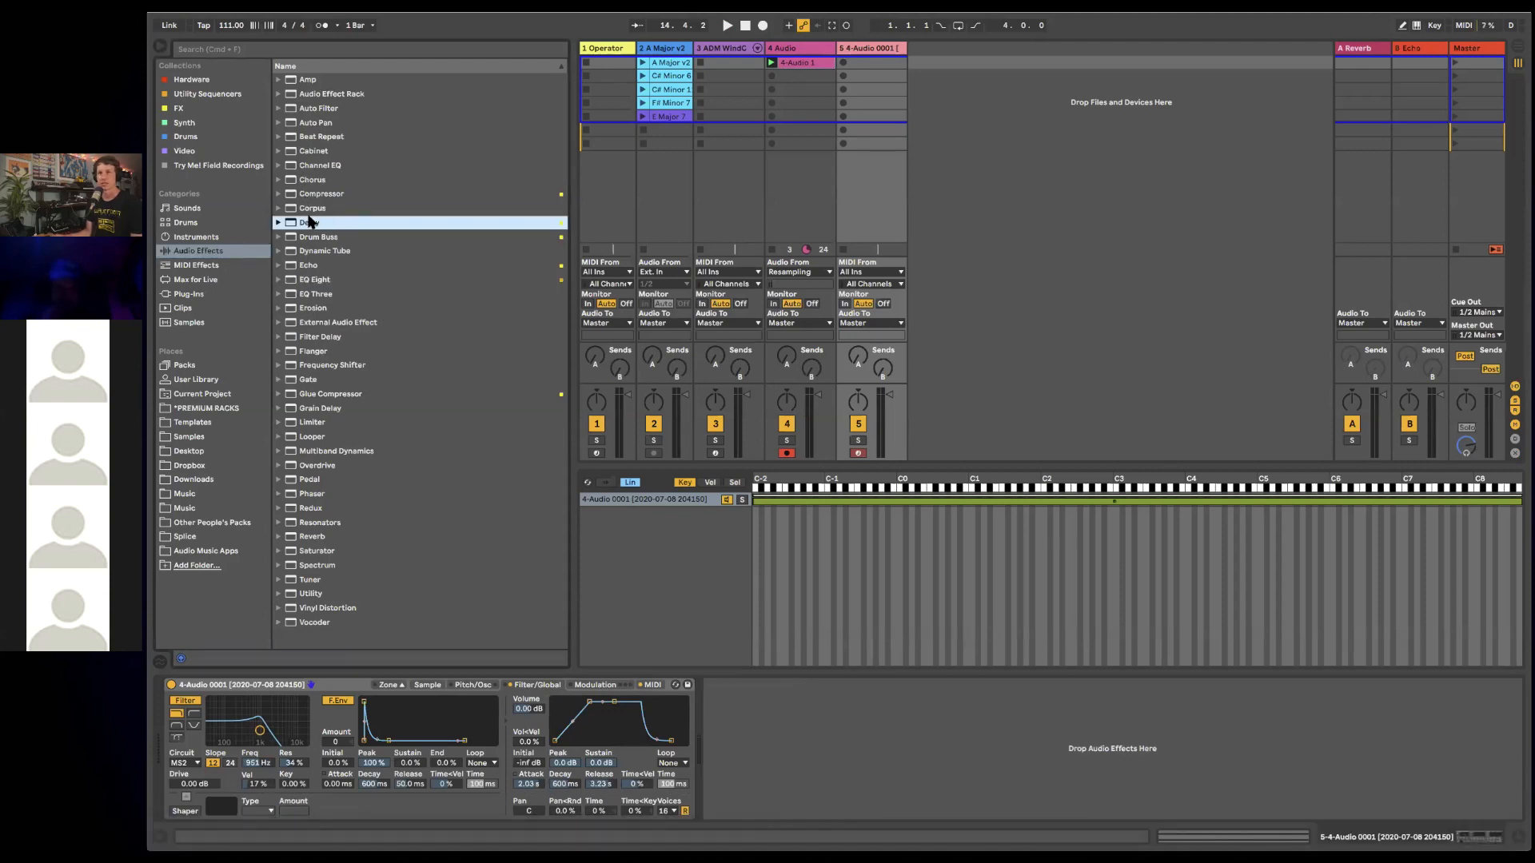
drag(310, 223, 793, 733)
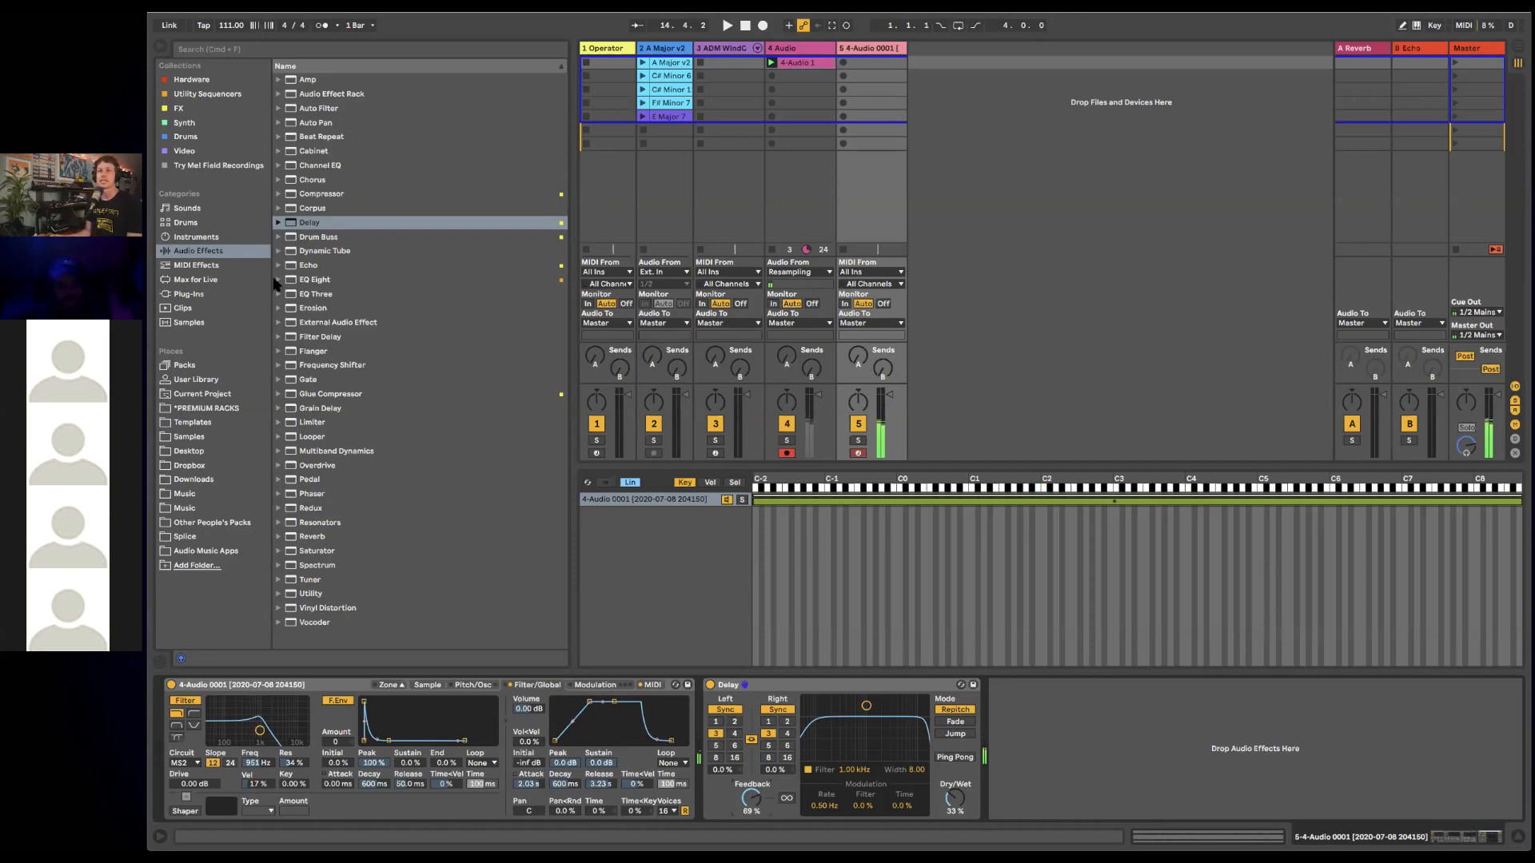
- Add the EQ Eight Formant preset Singing A after the Delay
click(278, 280)
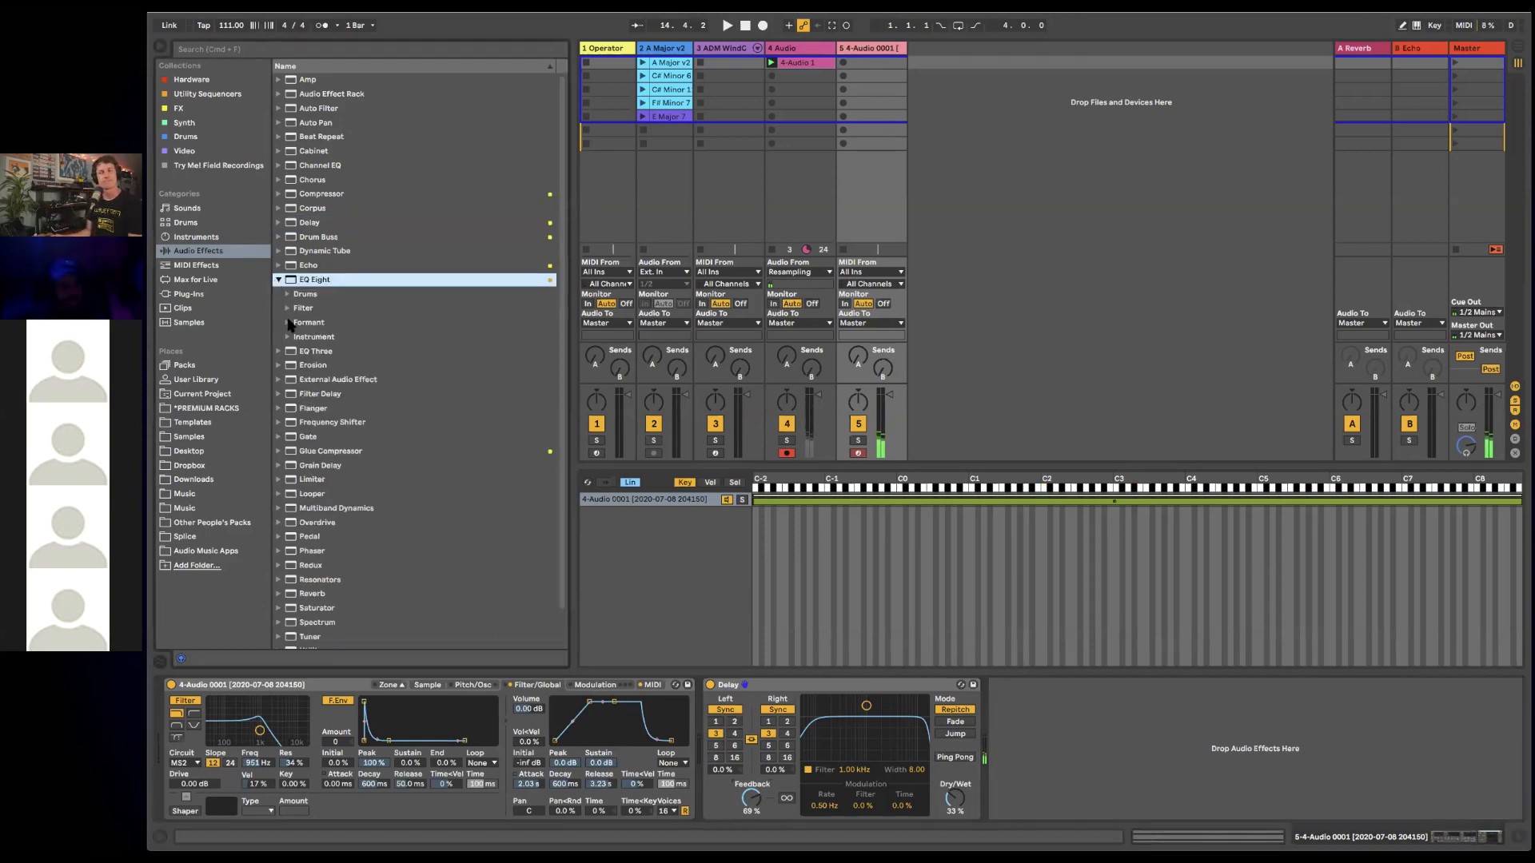
click(288, 323)
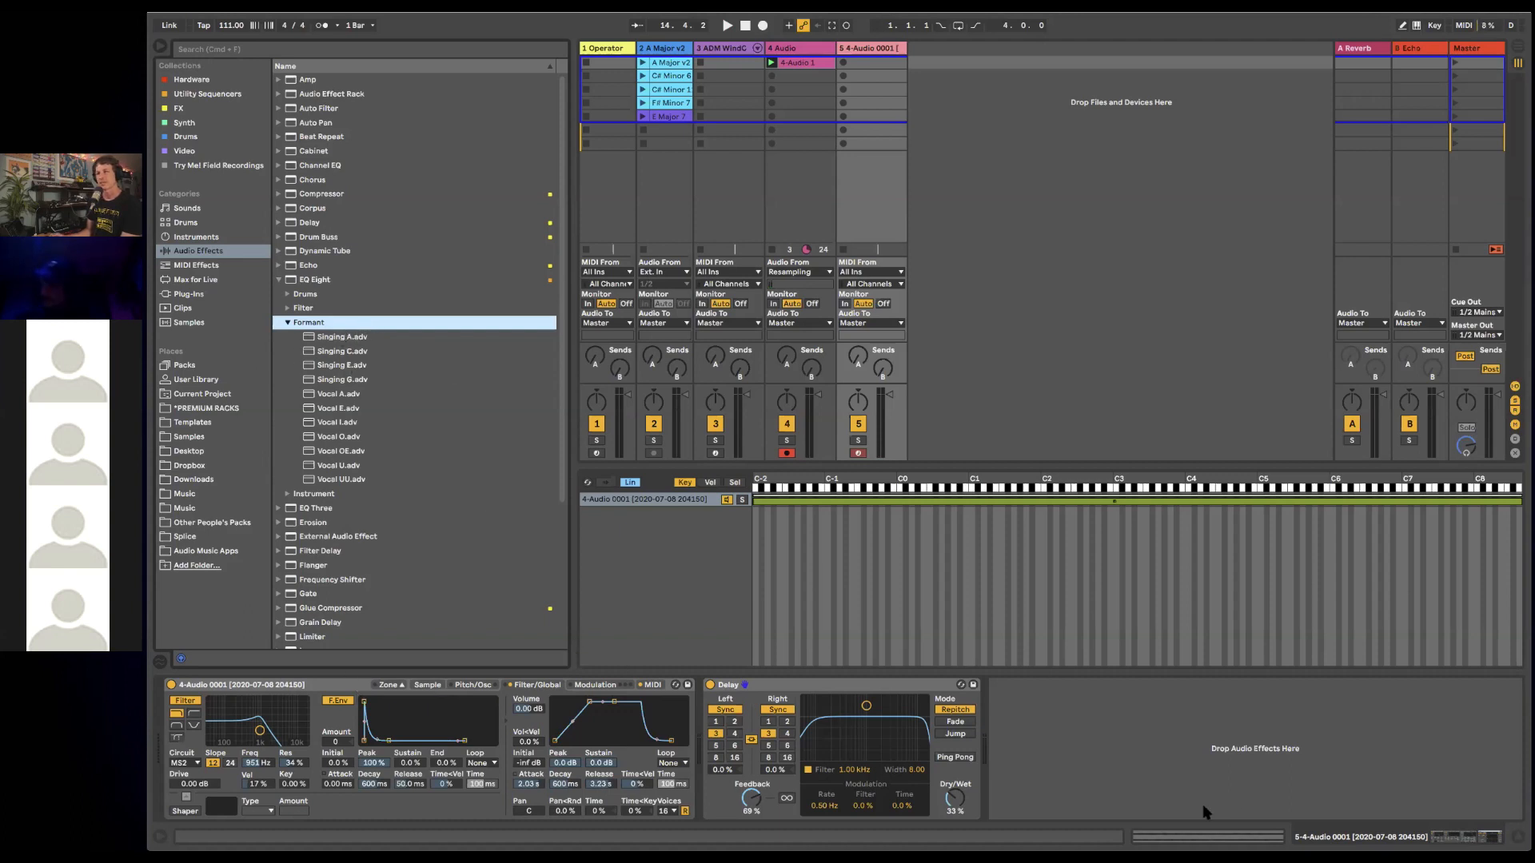
click(1055, 736)
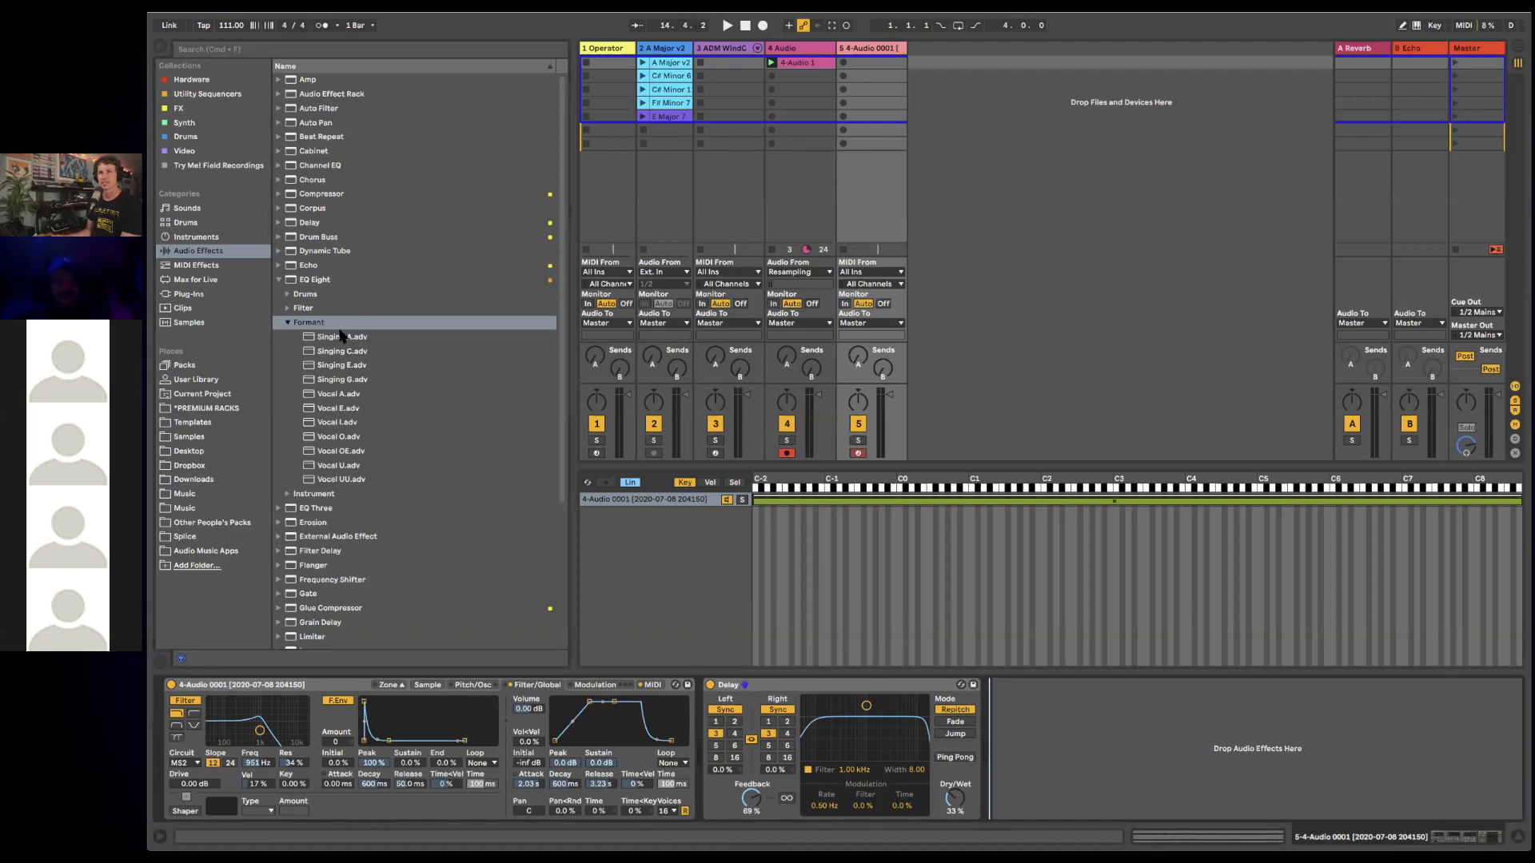
click(341, 338)
drag(363, 359, 1044, 738)
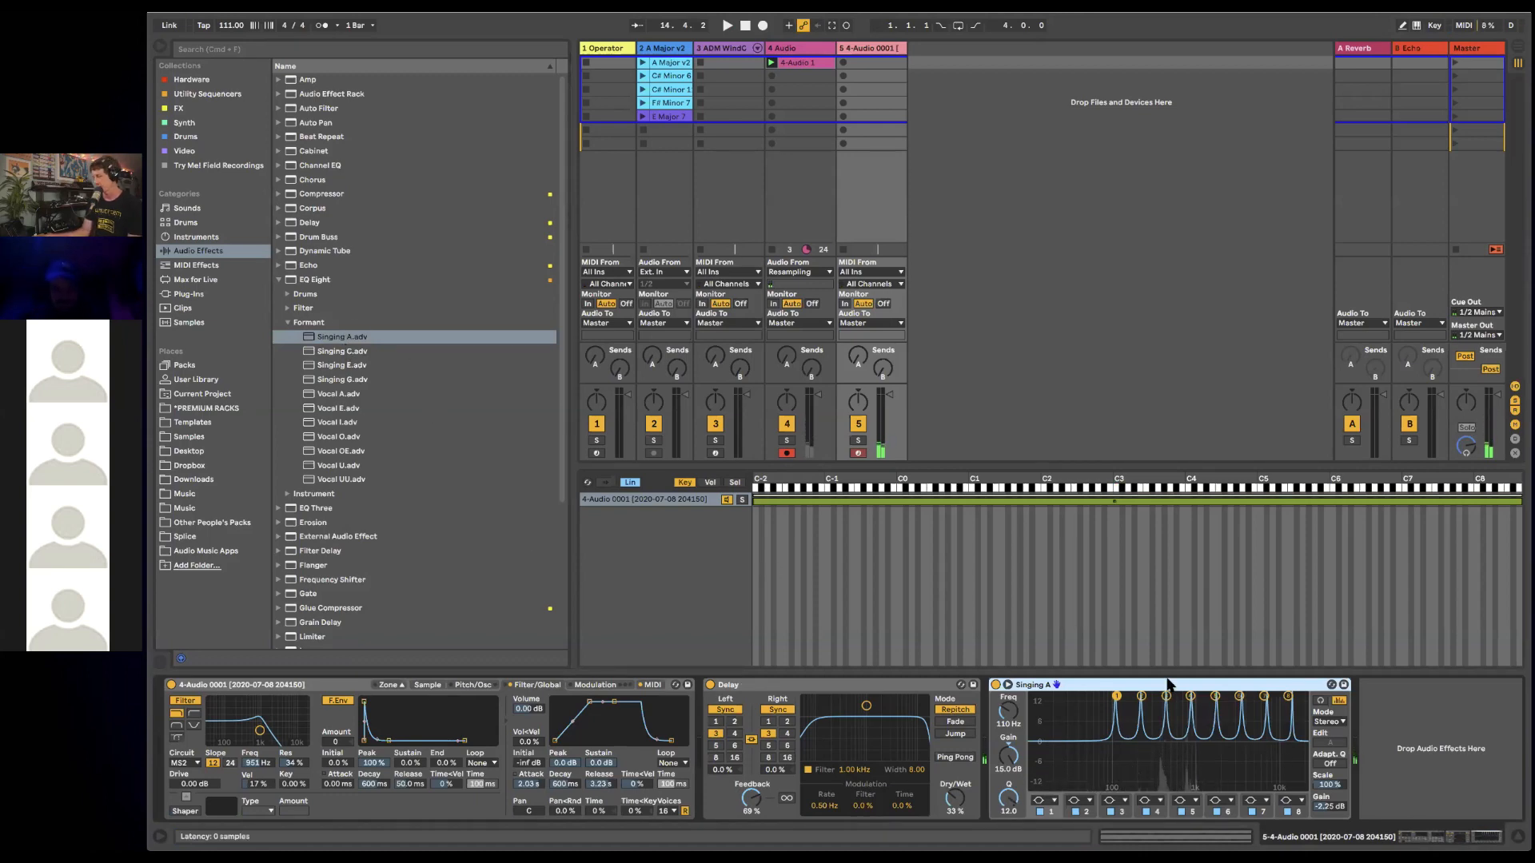
- Group the Singing A EQ into an Audio Effect Rack and show the rack's chain list
key(super+g)
click(996, 711)
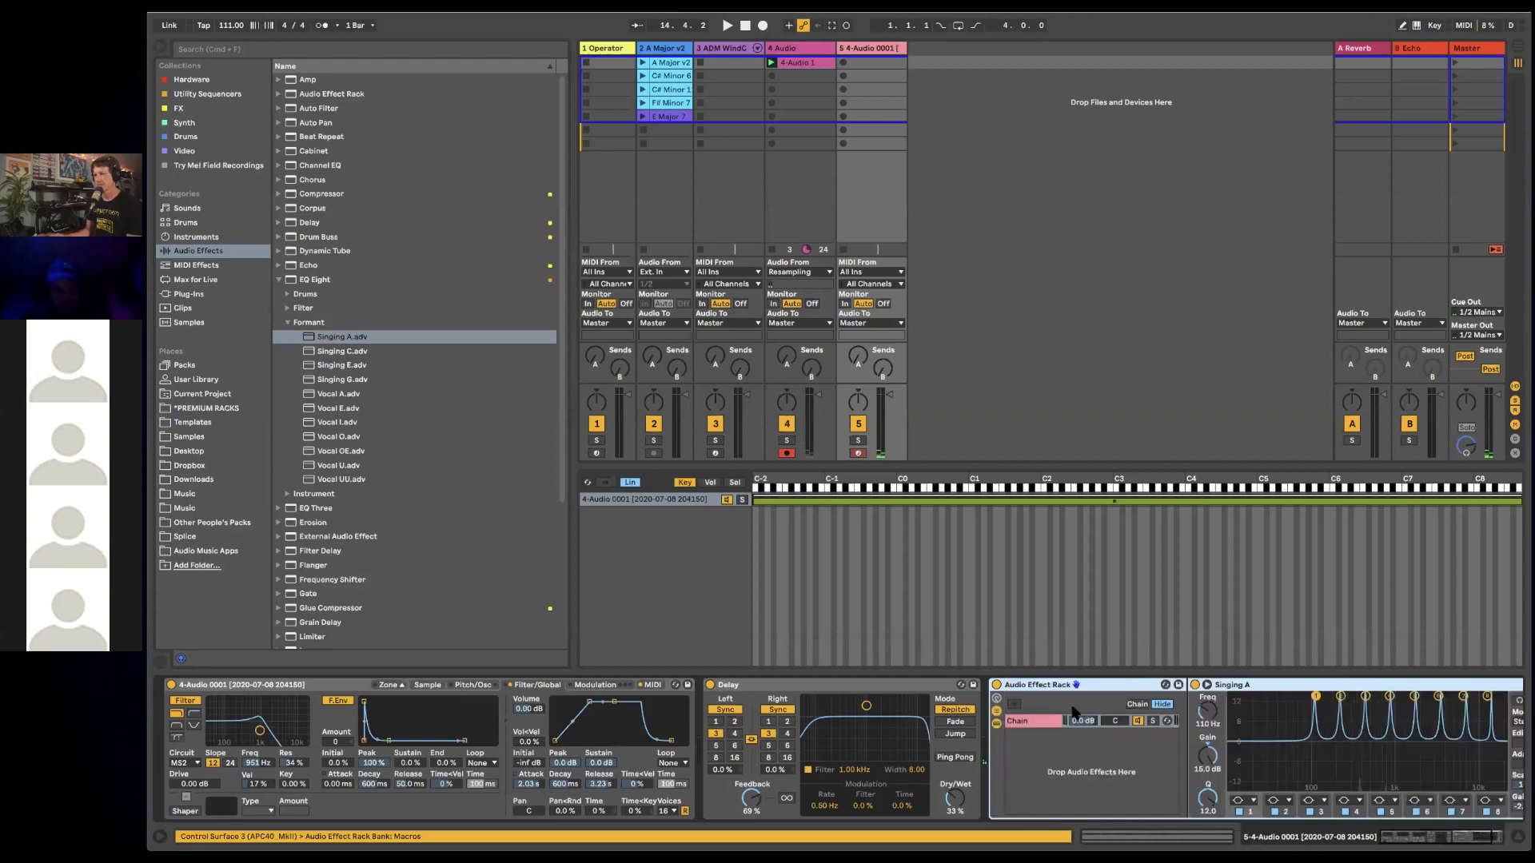
click(1030, 723)
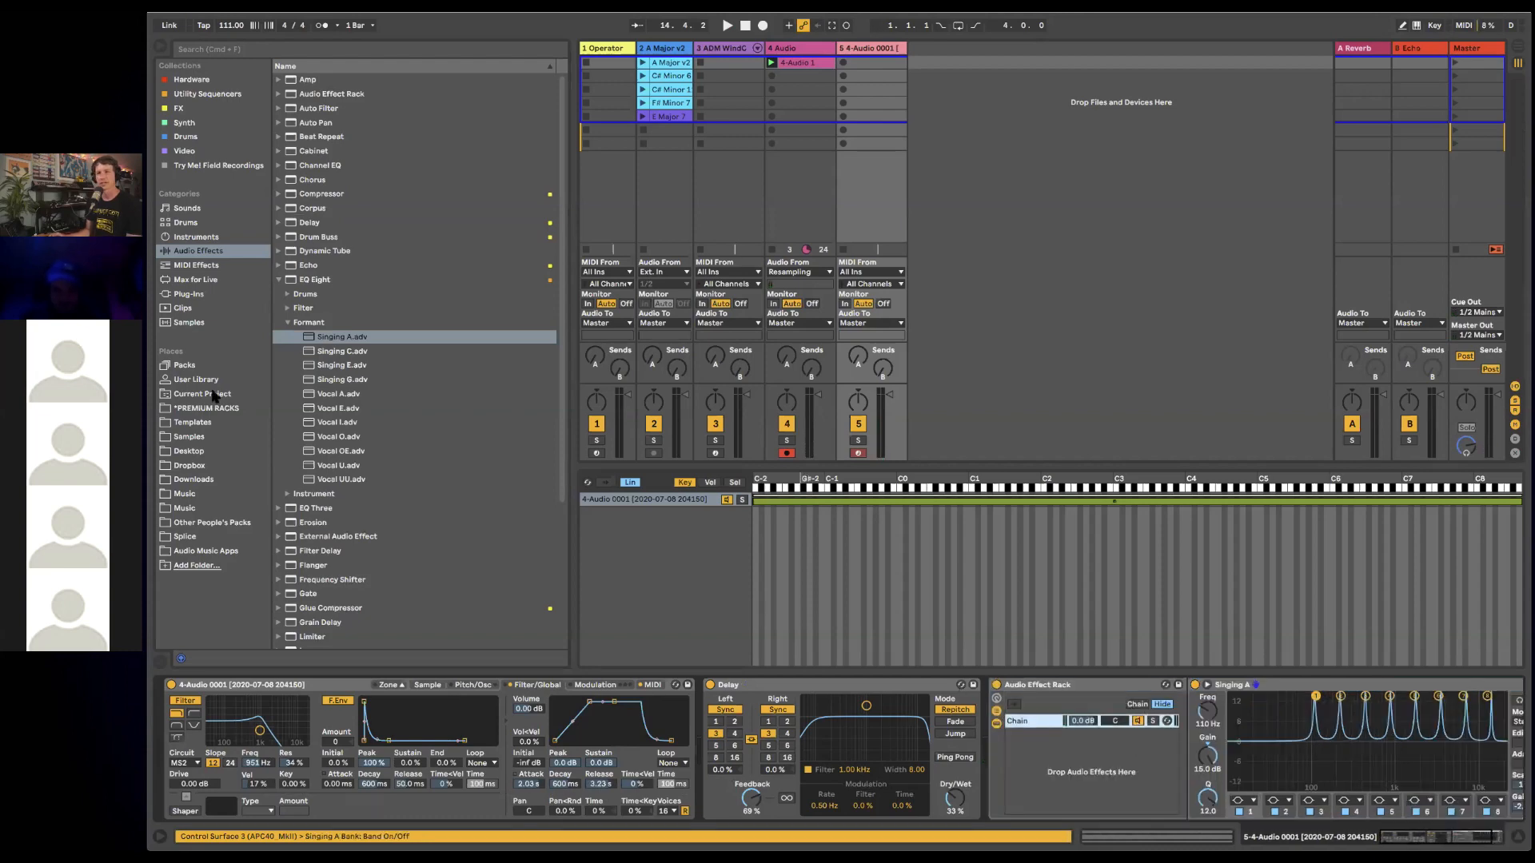
- Add the Formant presets Singing C, Singing E and Singing G as new chains in the Audio Effect Rack
double_click(348, 352)
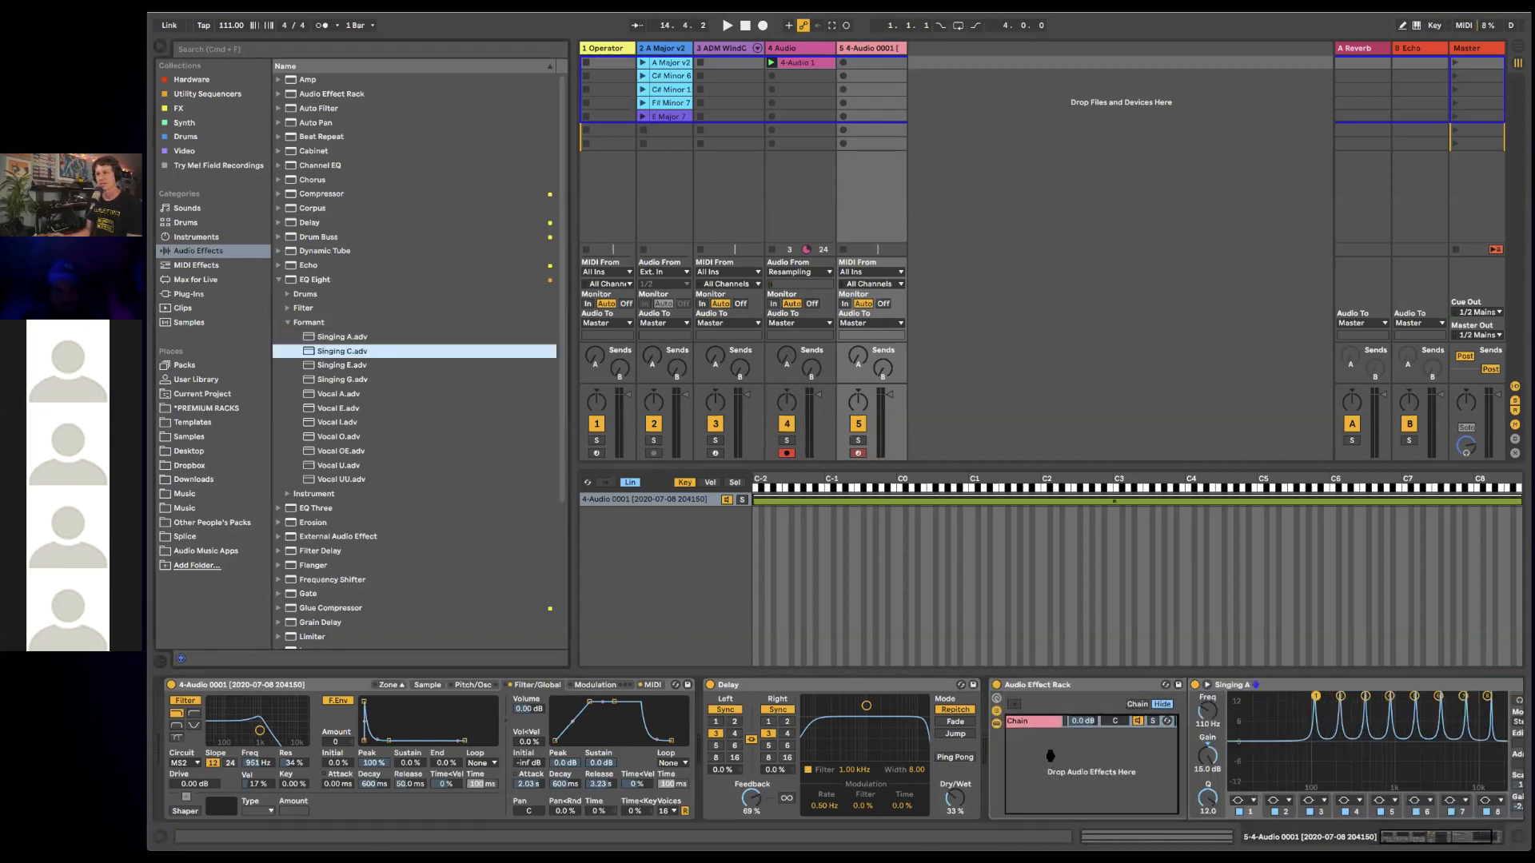
drag(357, 366, 992, 788)
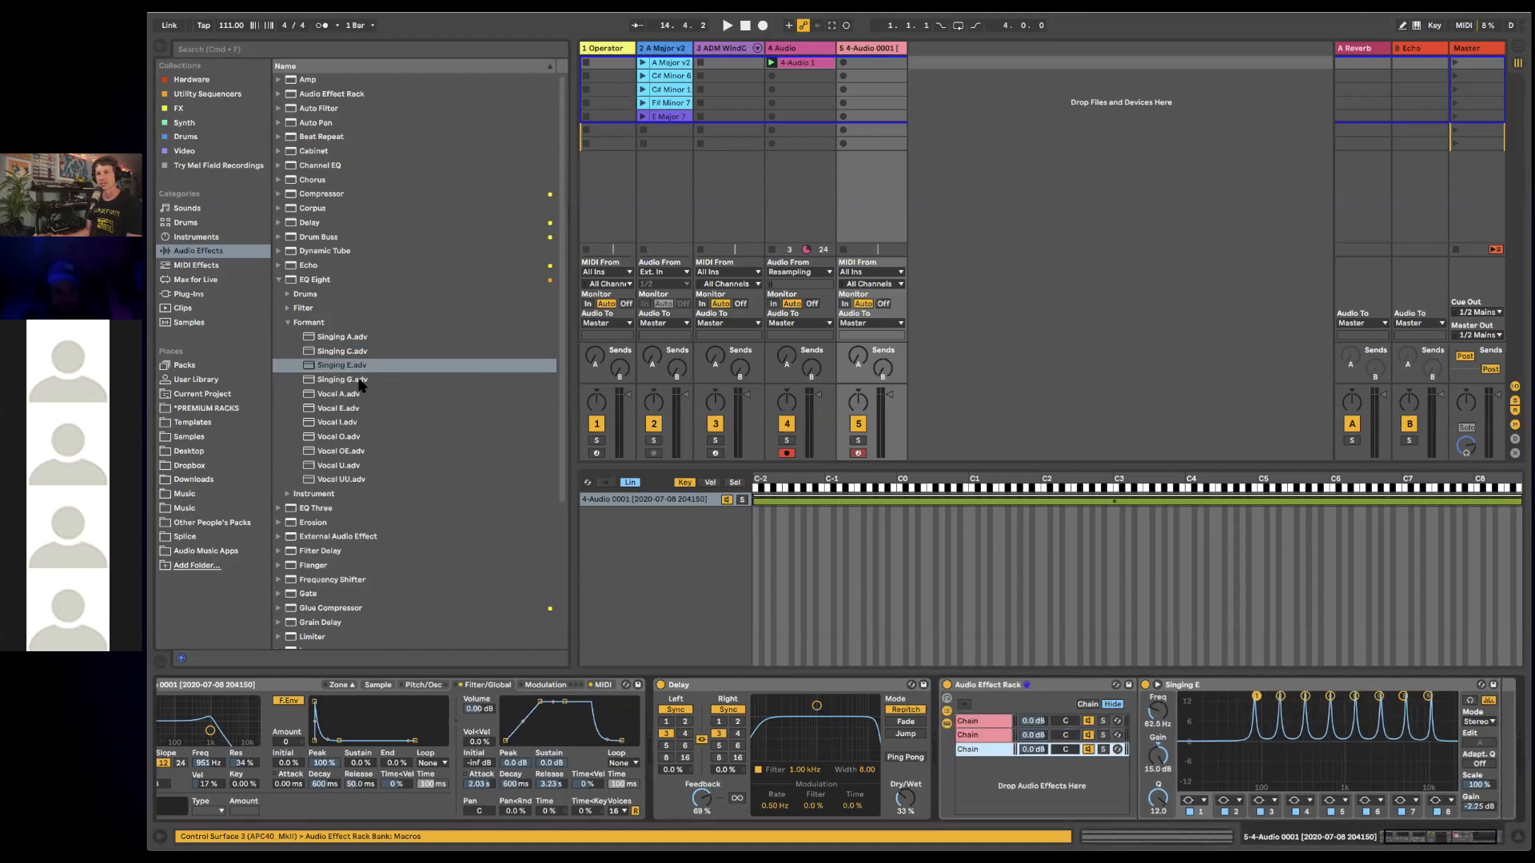
drag(359, 382, 967, 782)
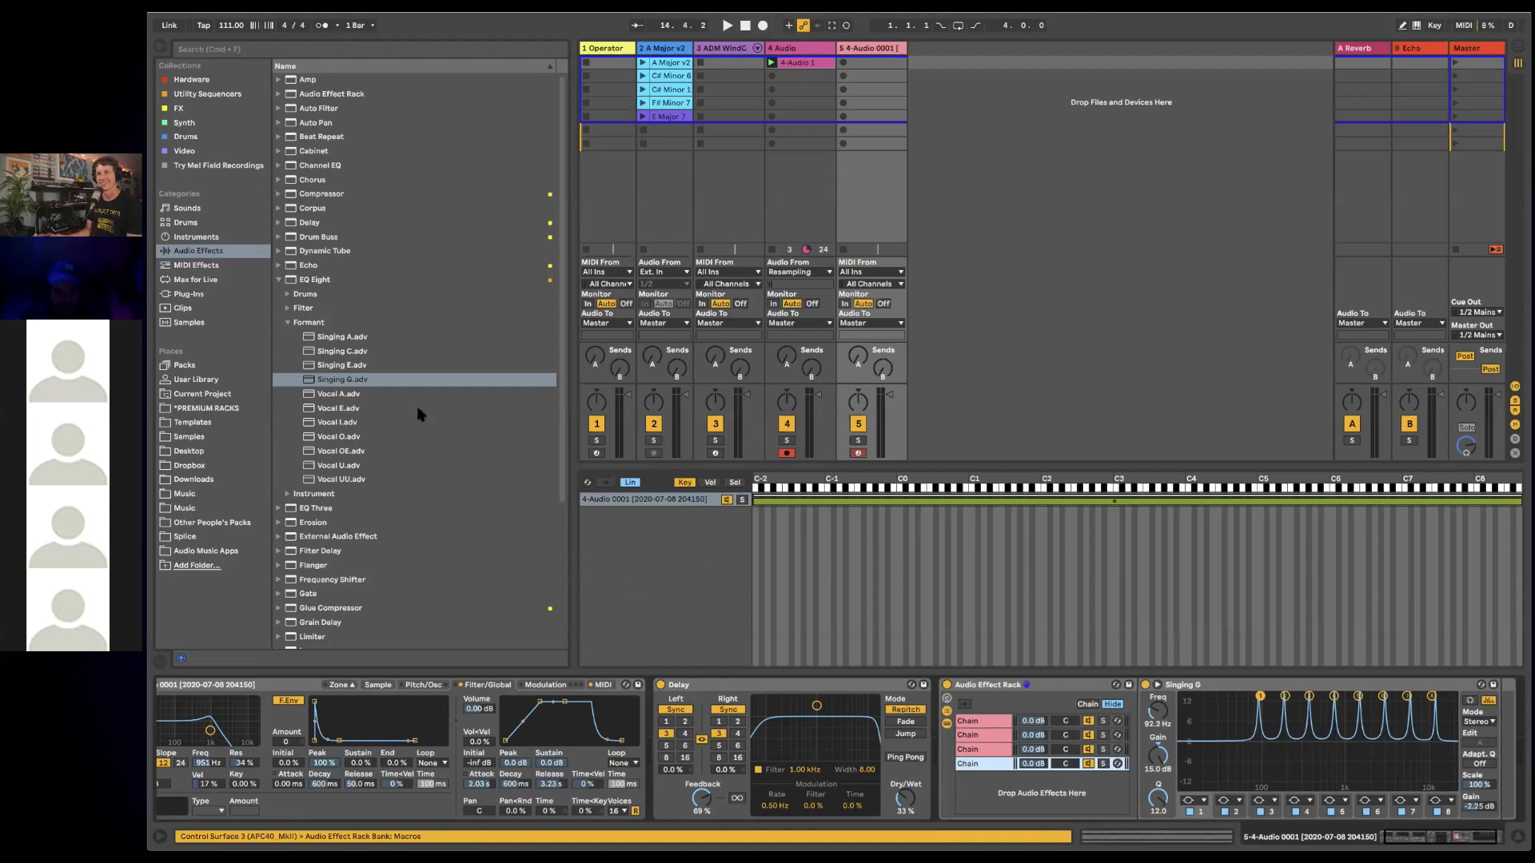
- Add the Formant presets Vocal A, Vocal E and Vocal I as further chains in the Audio Effect Rack
drag(359, 394, 992, 783)
drag(332, 411, 975, 795)
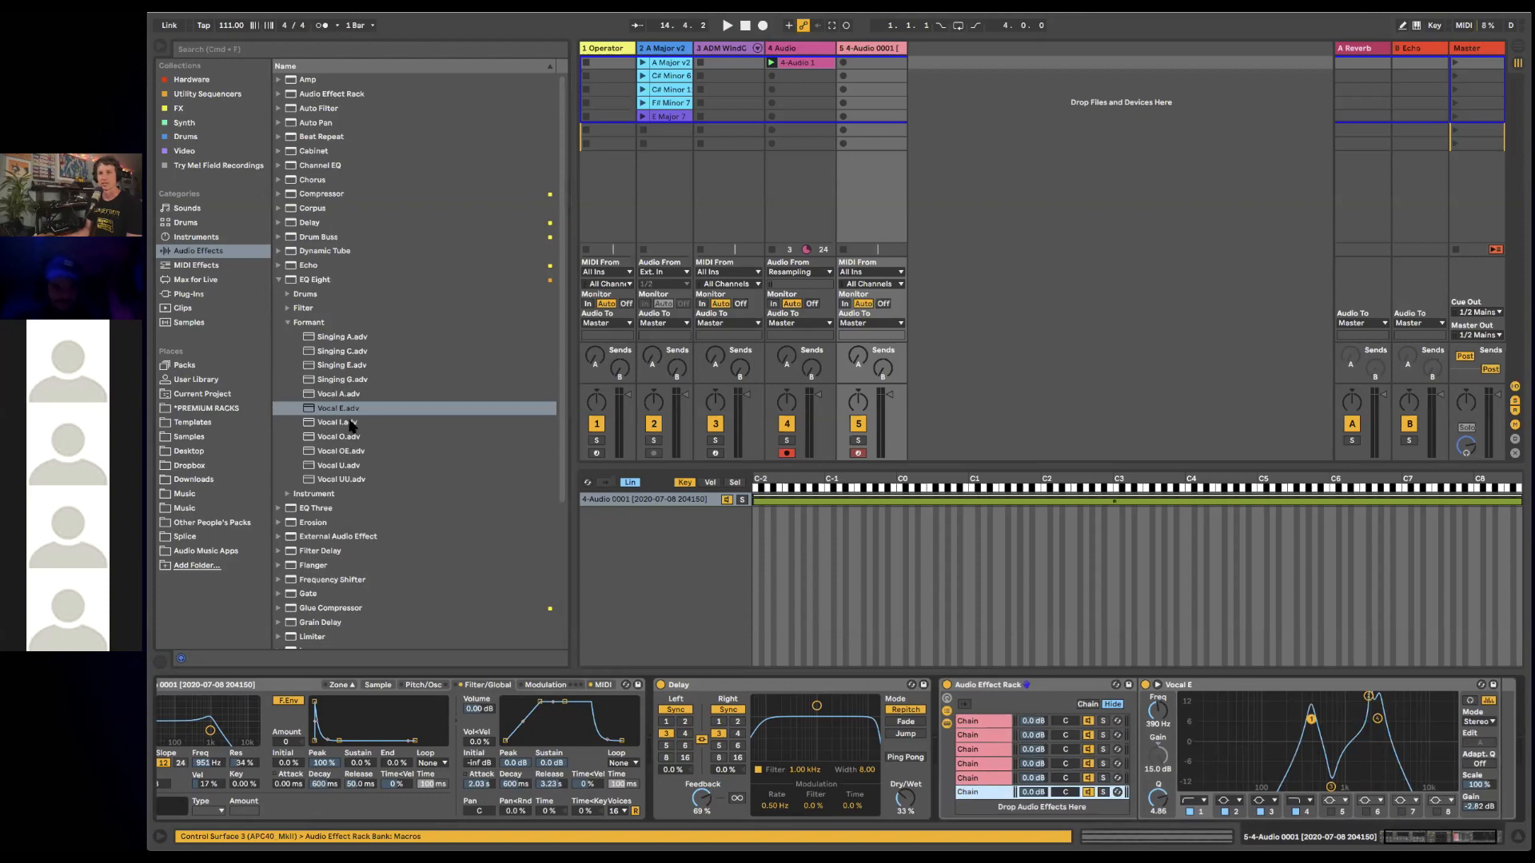
drag(348, 422, 1004, 808)
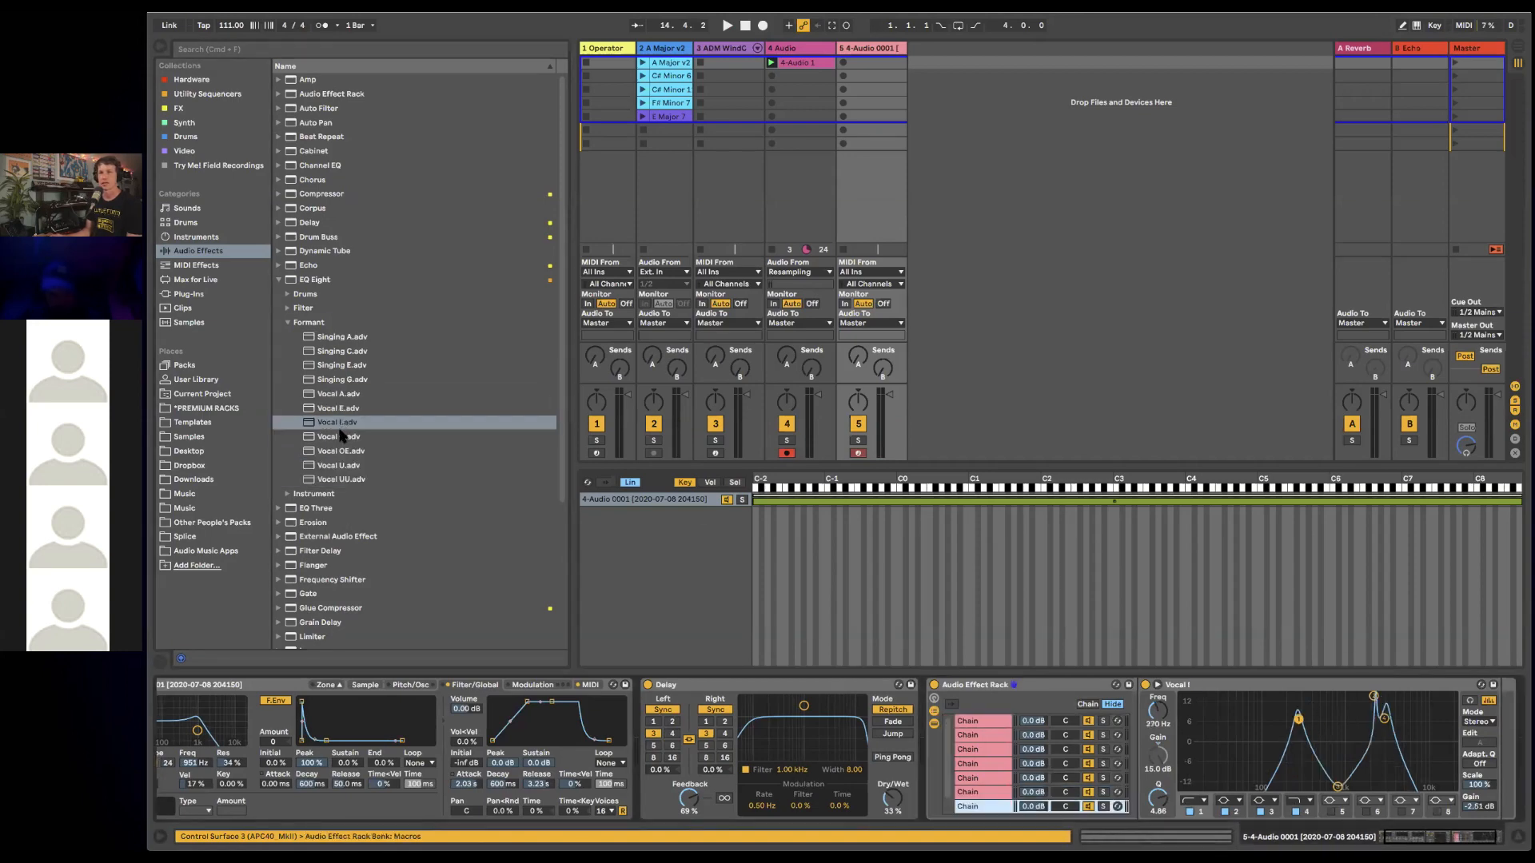
- Add the Formant preset Vocal O as a new chain at the end of the rack's chain list
drag(341, 436, 993, 804)
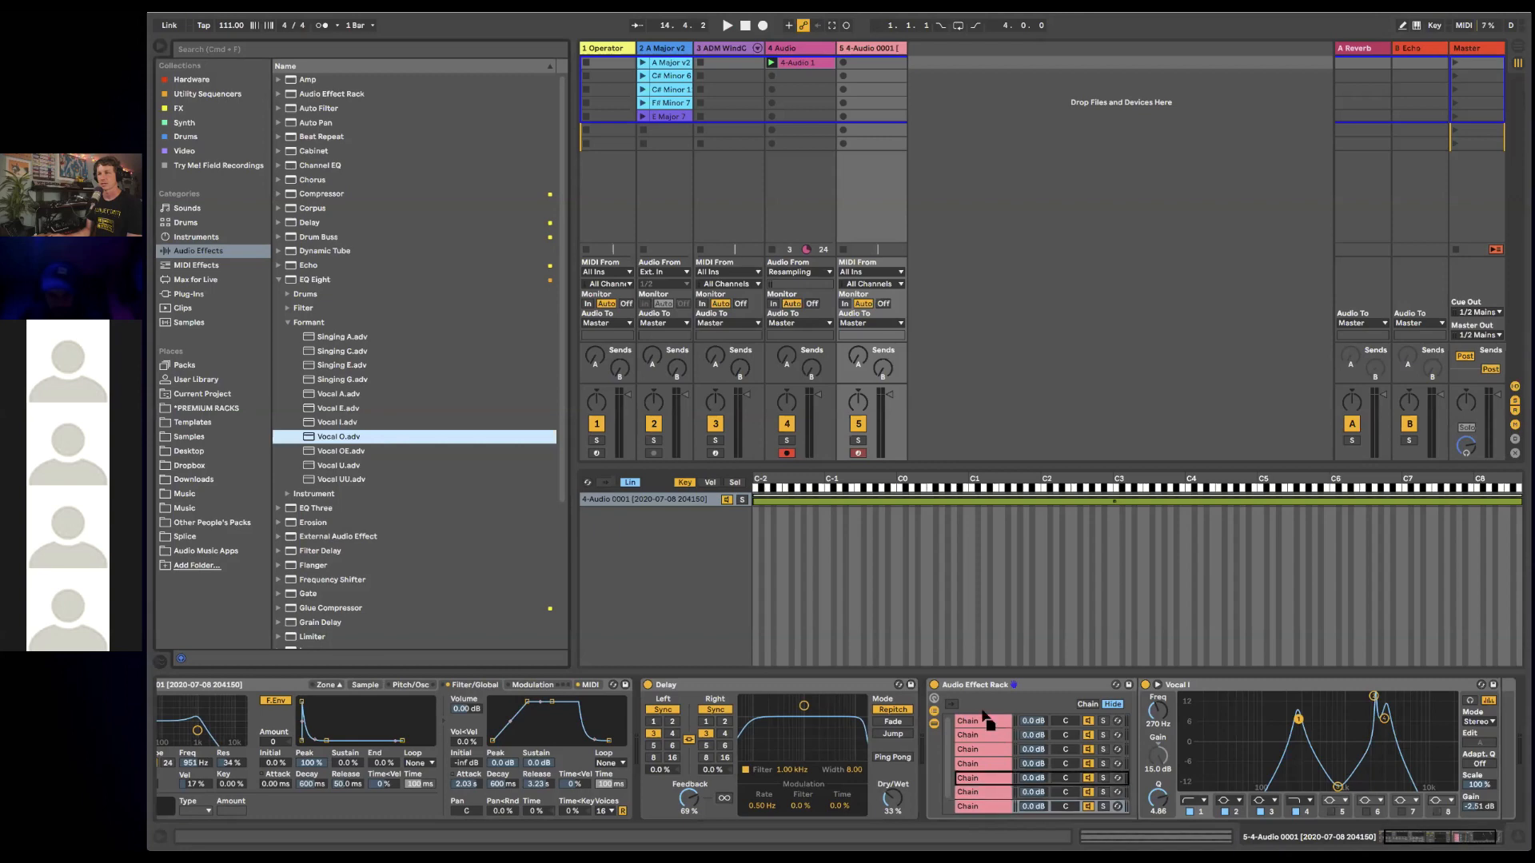
click(969, 808)
key(Delete)
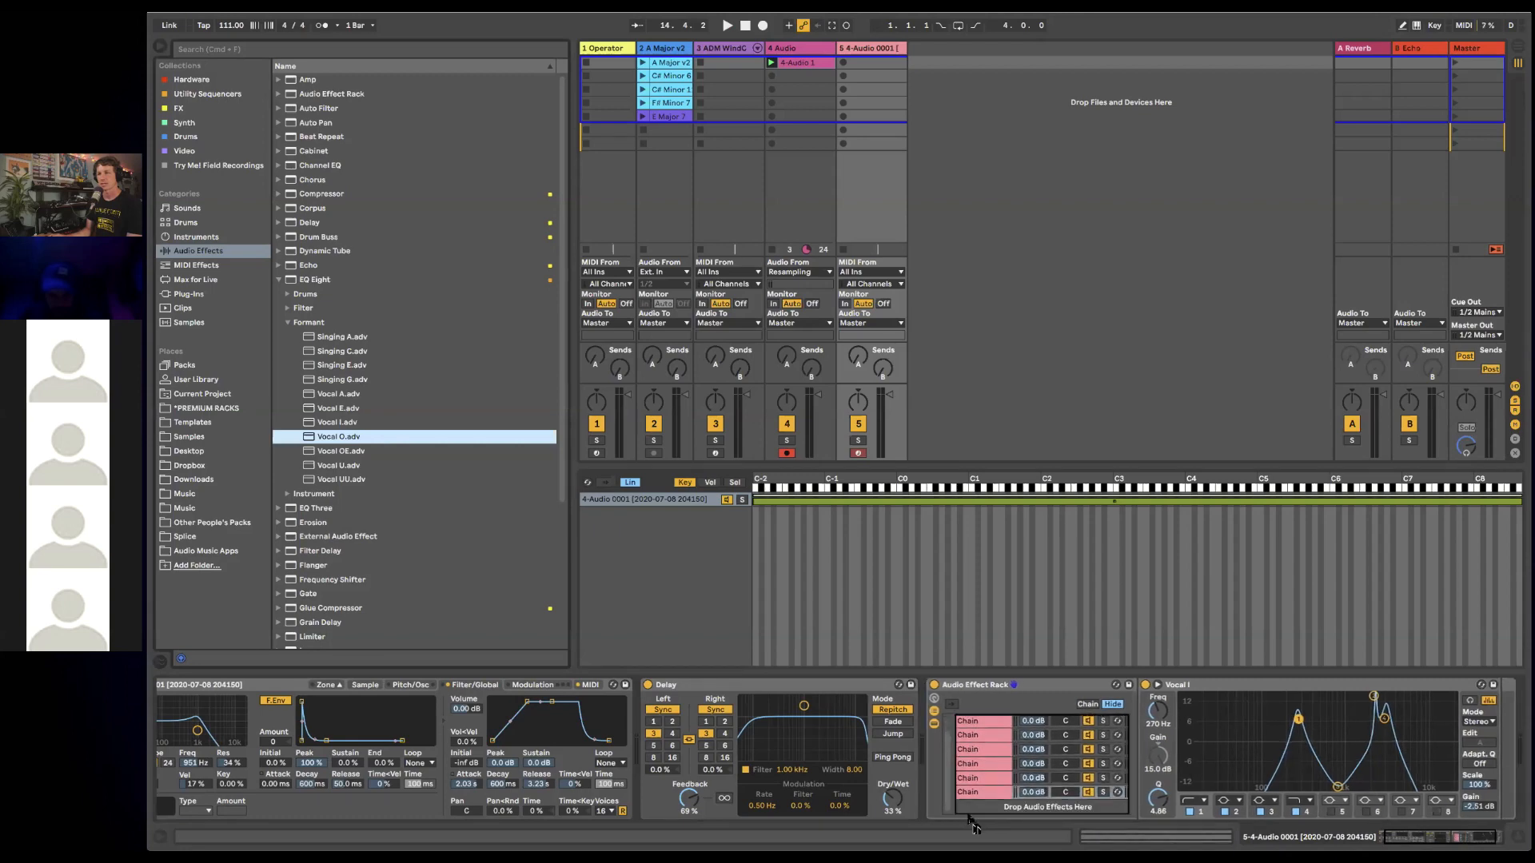
drag(972, 811, 972, 809)
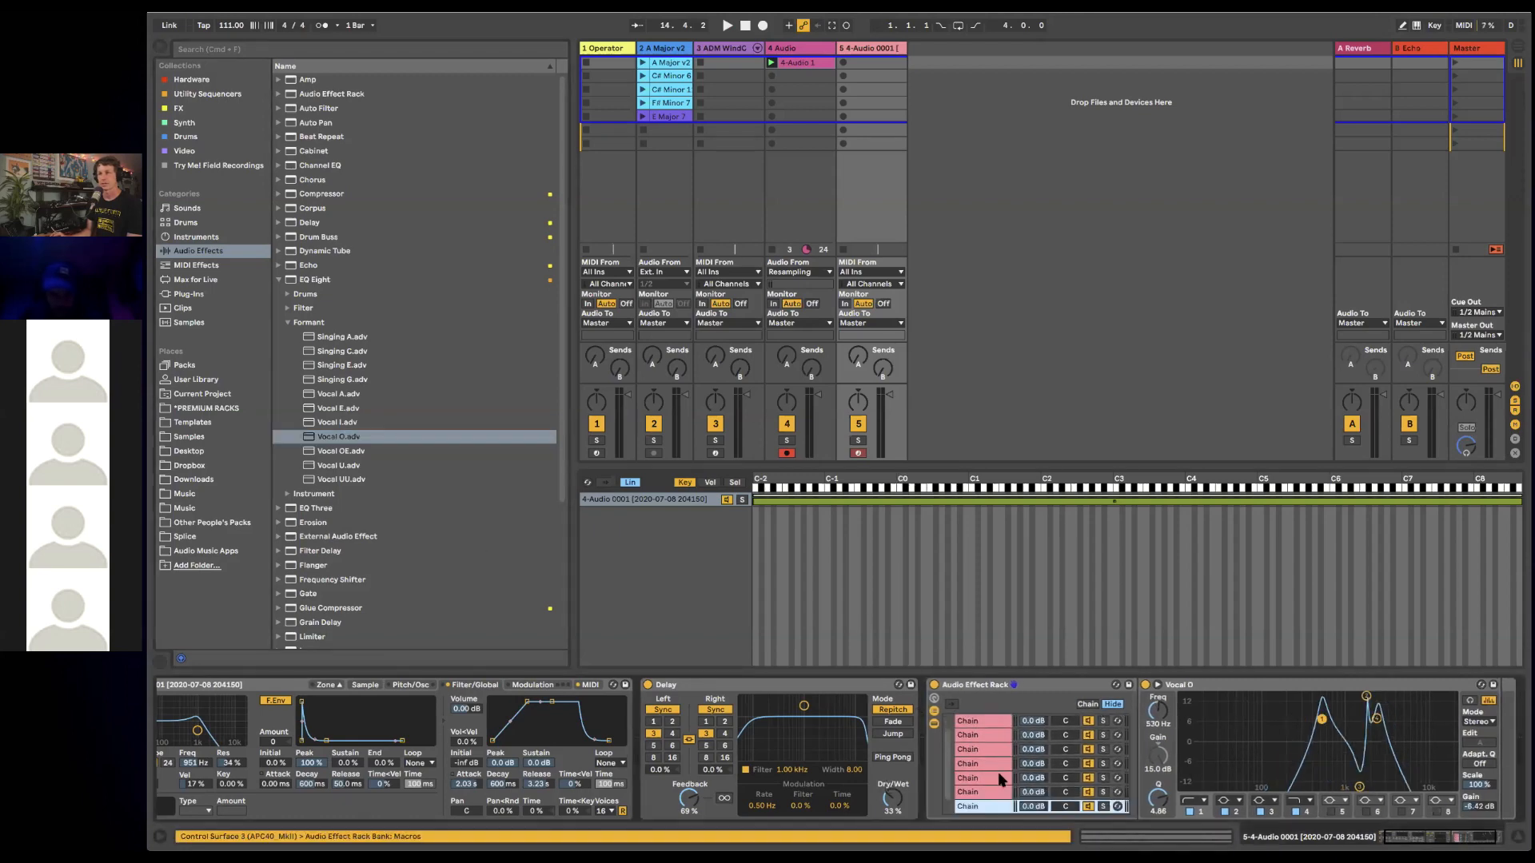
key(Delete)
- Add the Formant preset Vocal OE and move it into the Audio Effect Rack as its own chain
drag(345, 453, 1001, 820)
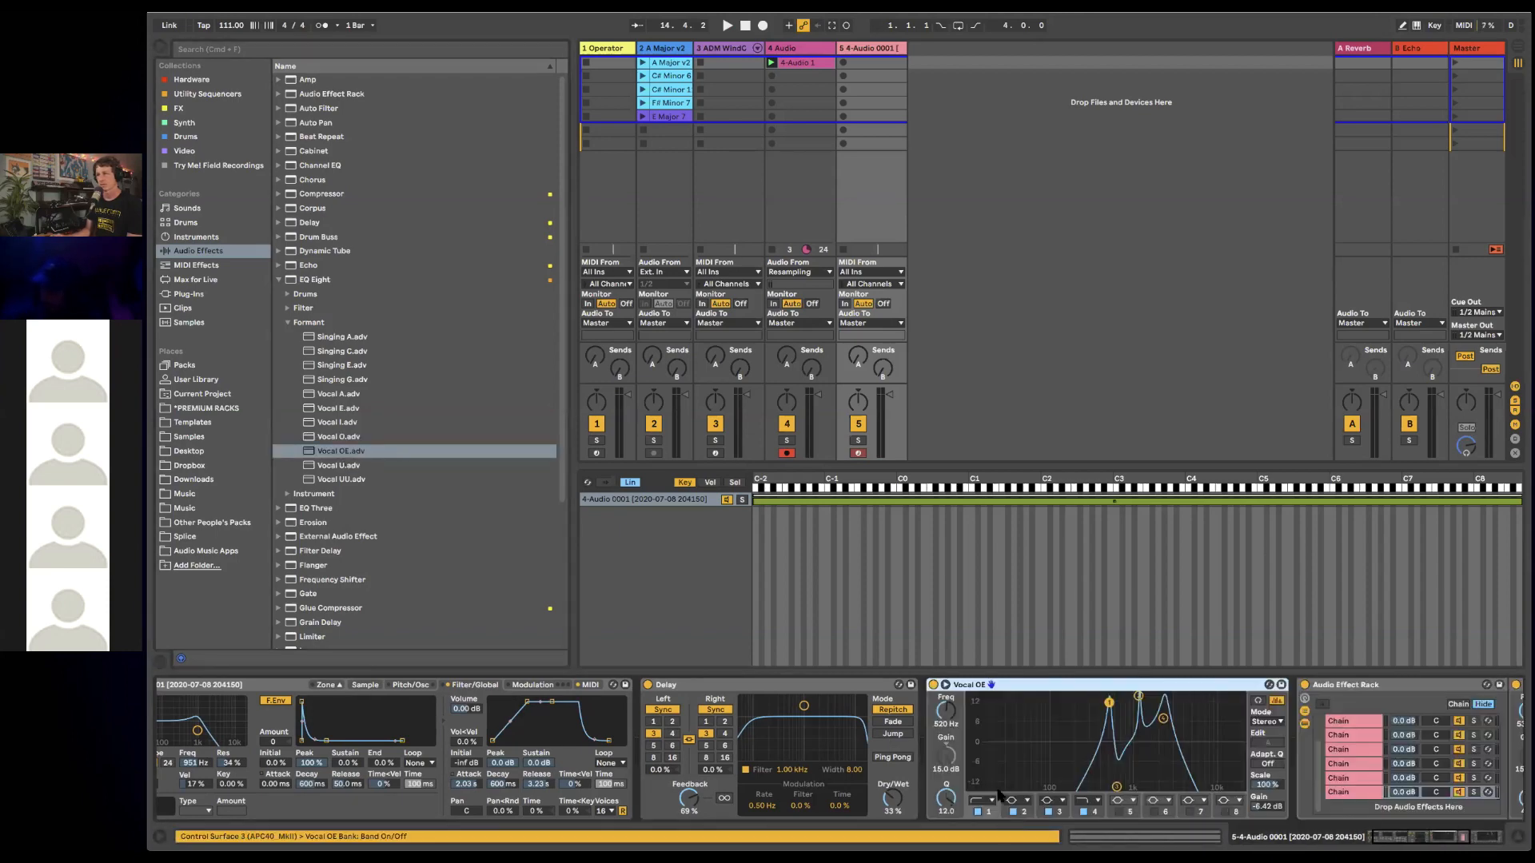
drag(1326, 823, 1348, 809)
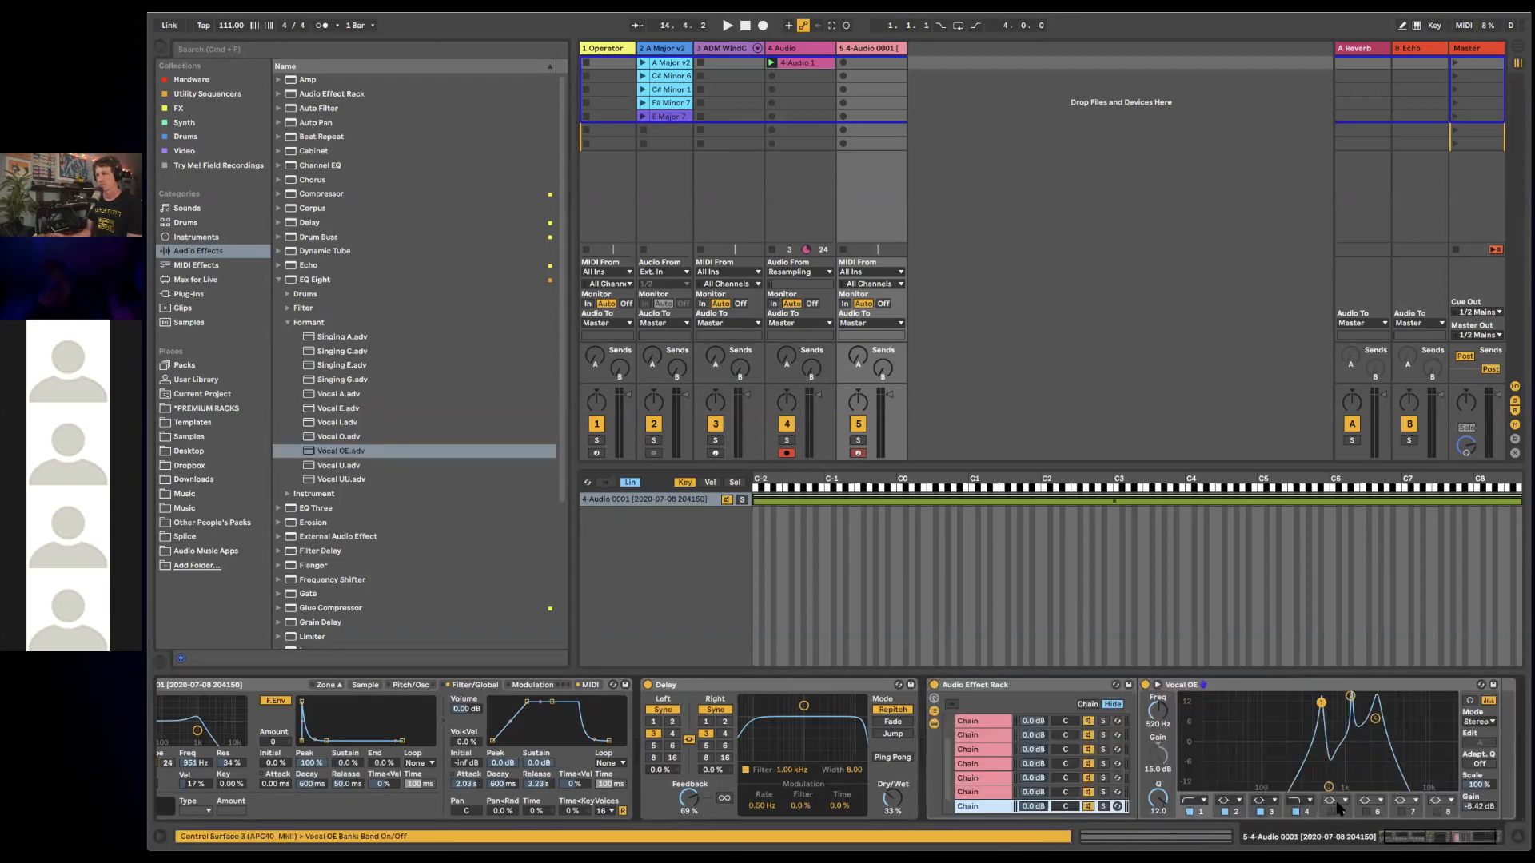
scroll(981, 749, down, 1)
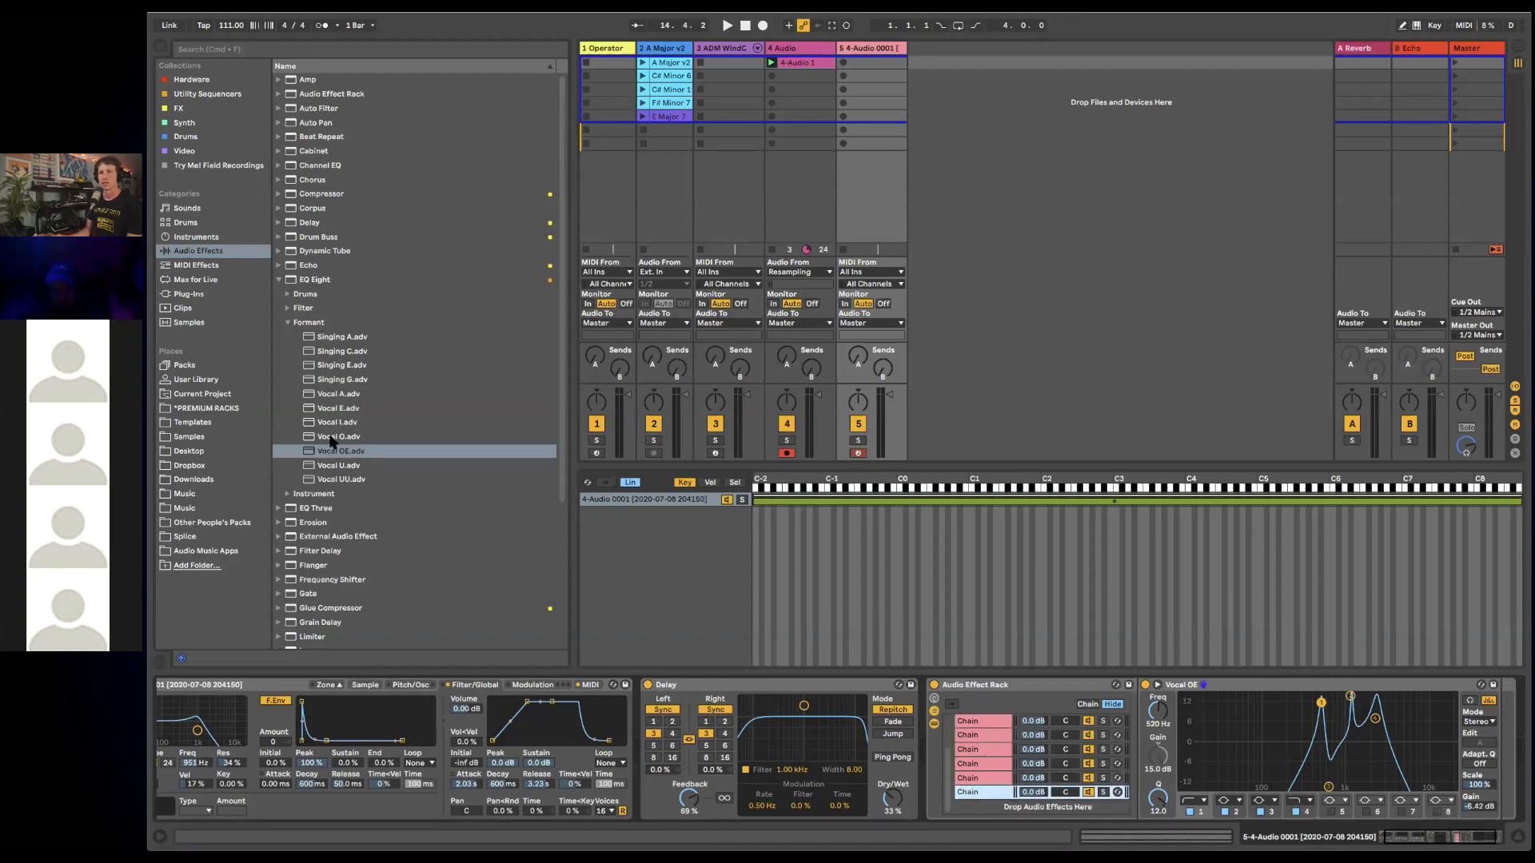
- Add the Formant presets Vocal U and Vocal UU as the last two chains in the Audio Effect Rack
drag(335, 468, 973, 811)
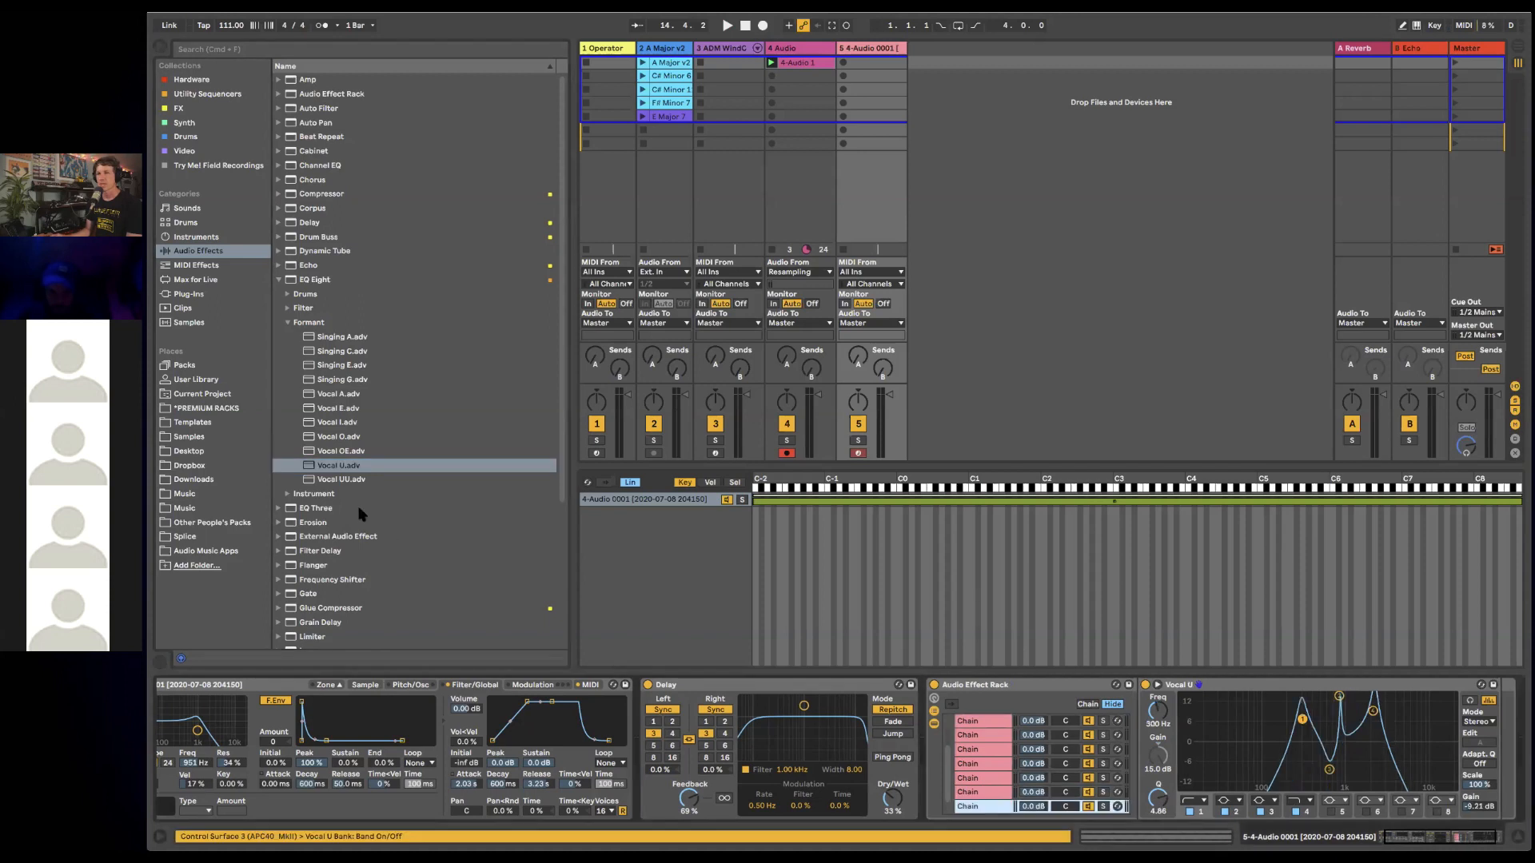
drag(339, 480, 1010, 822)
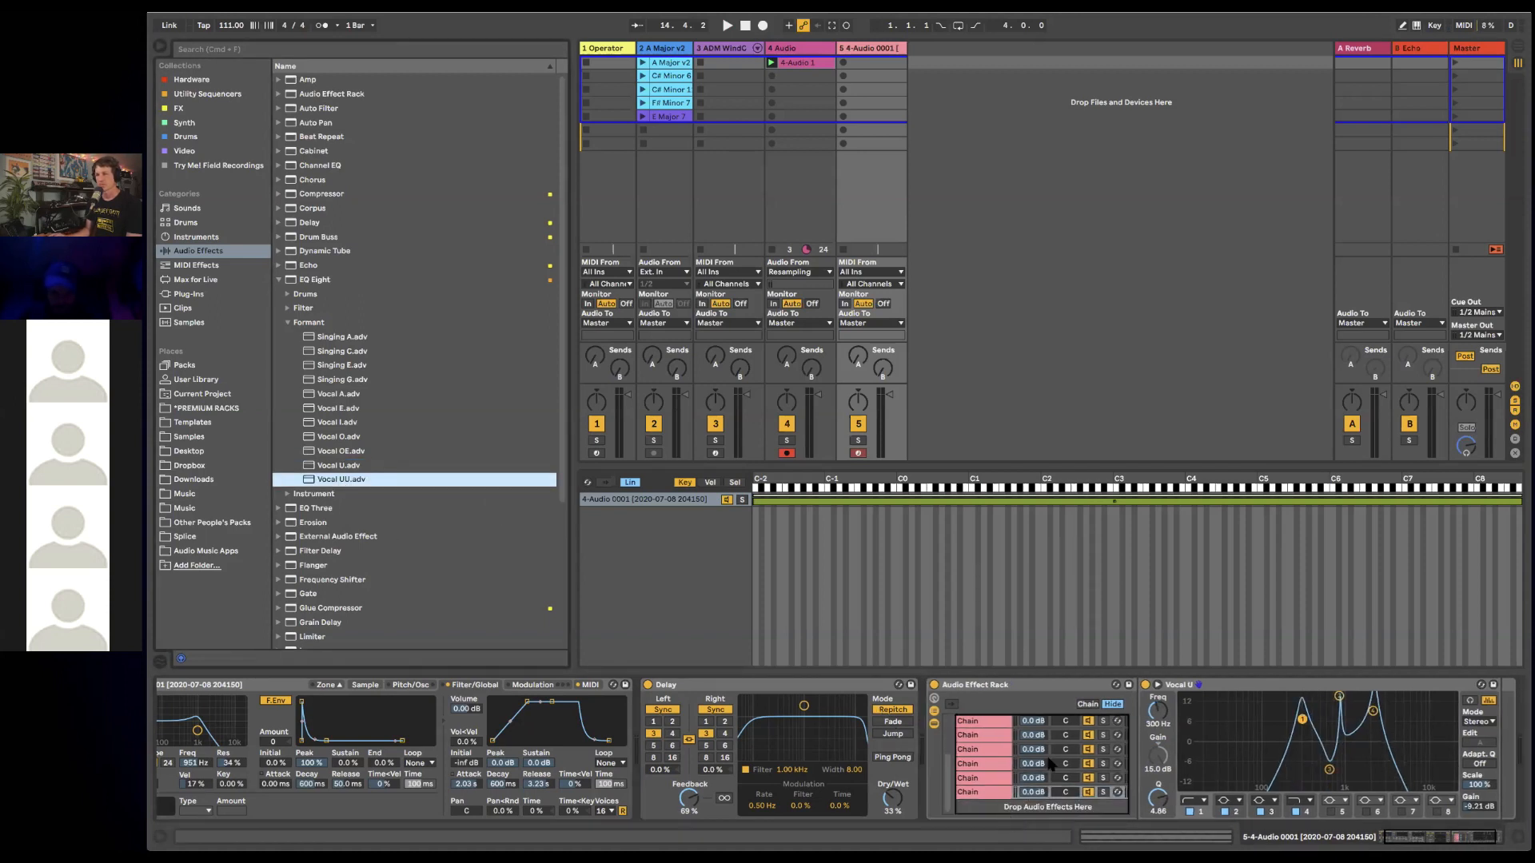
drag(1051, 765, 1052, 763)
- Show the rack's chain select zones and set the zone display size to Small
click(1088, 705)
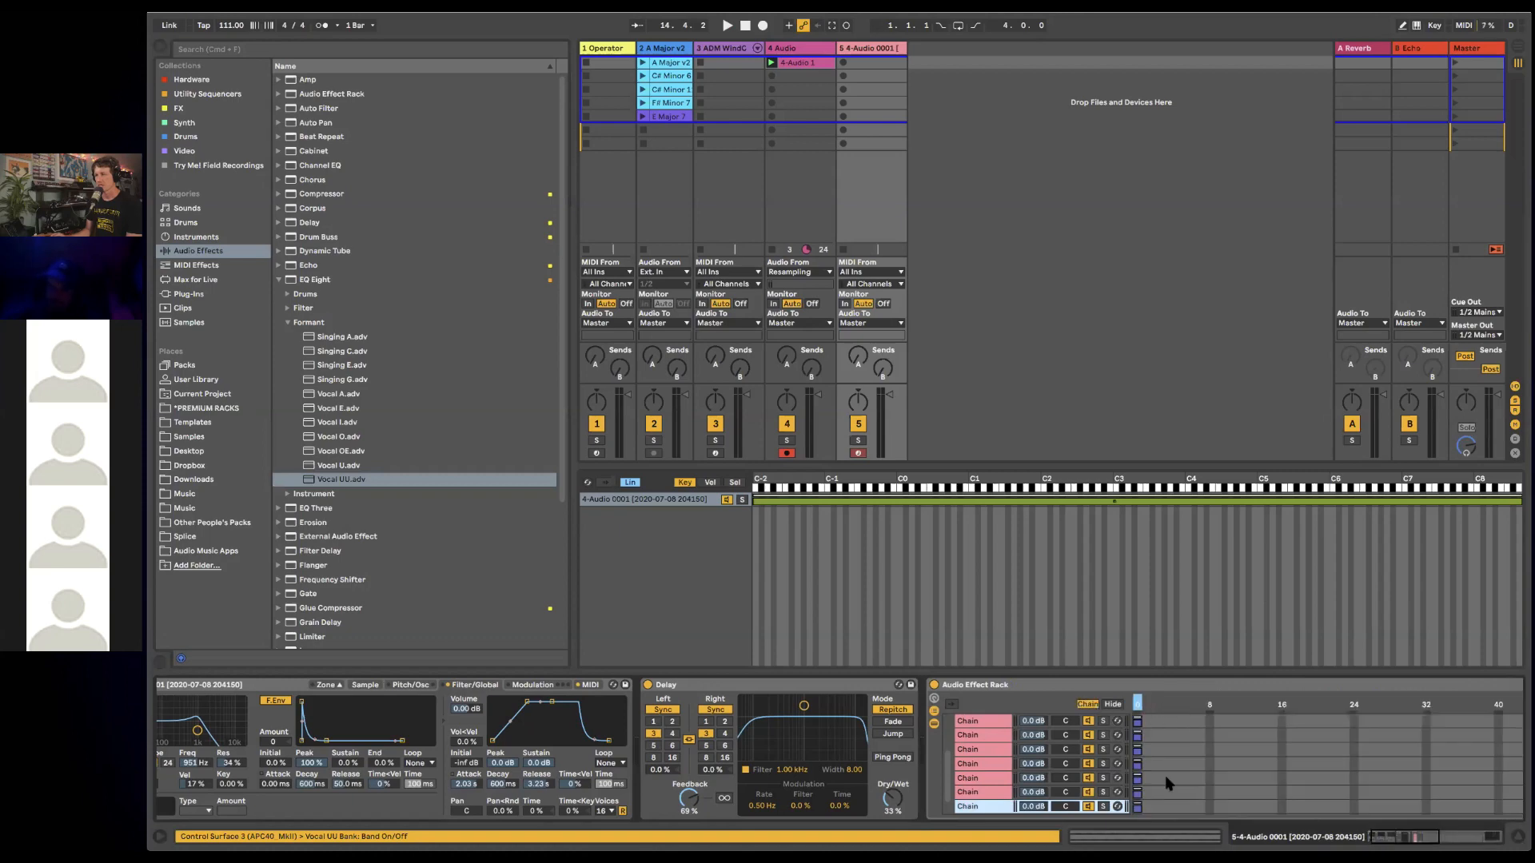
scroll(1166, 784, down, 1)
scroll(1081, 759, up, 4)
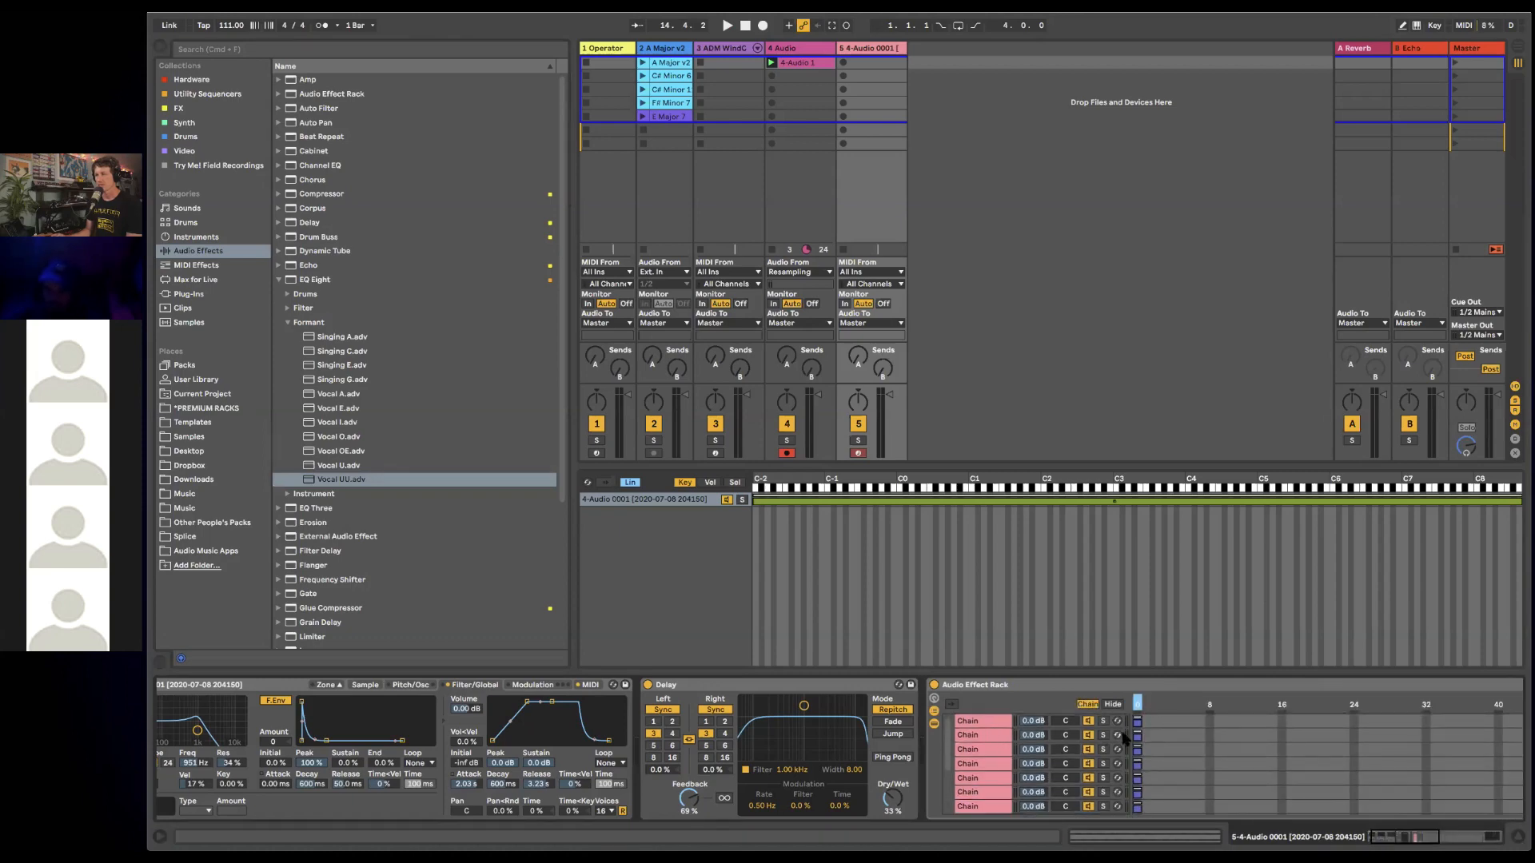
click(990, 735)
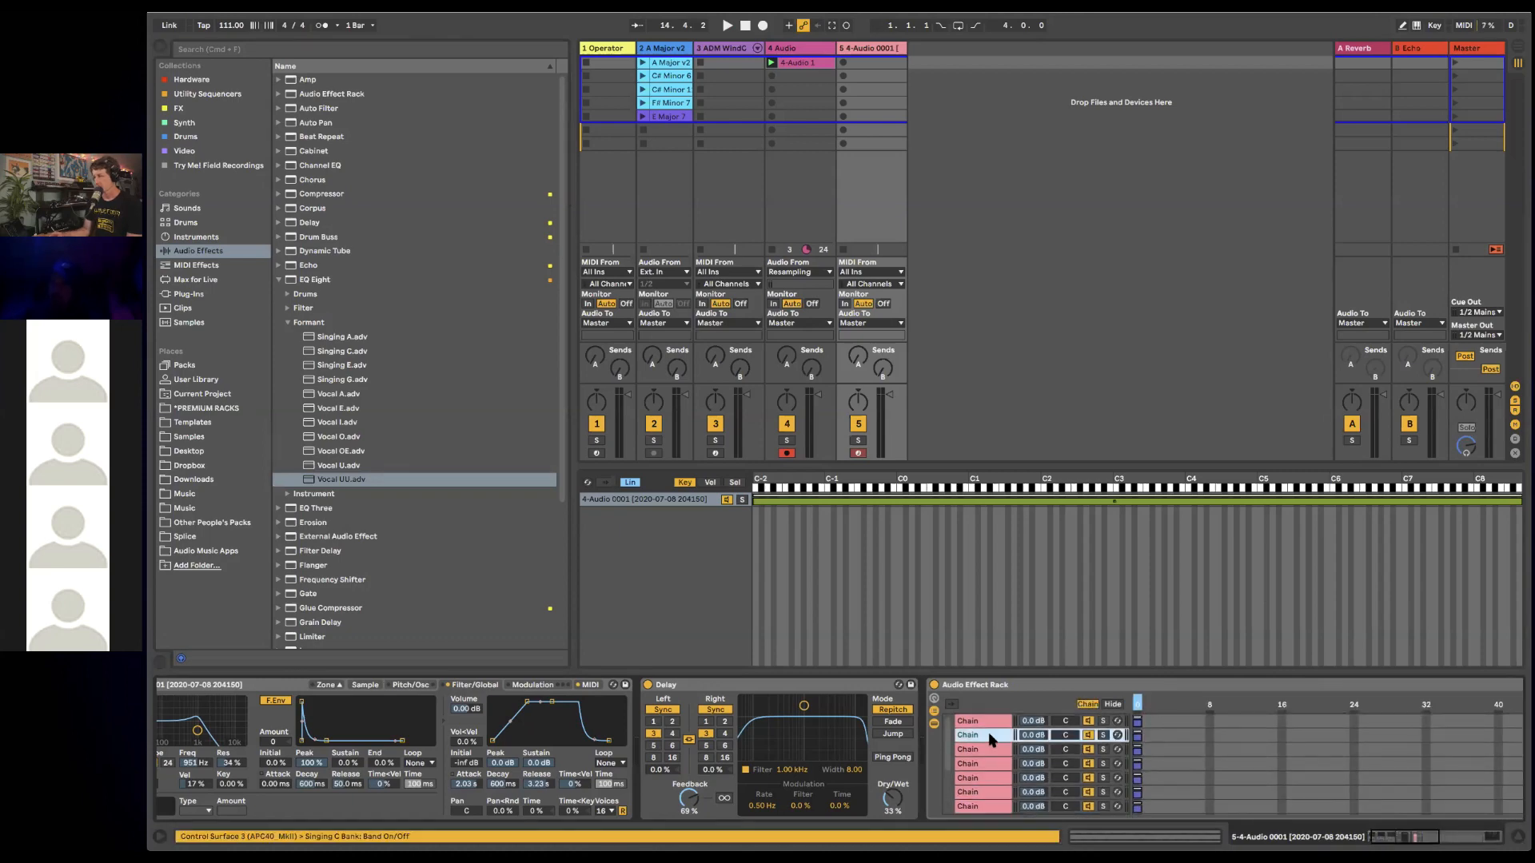
click(1139, 737)
right_click(1163, 743)
click(1207, 794)
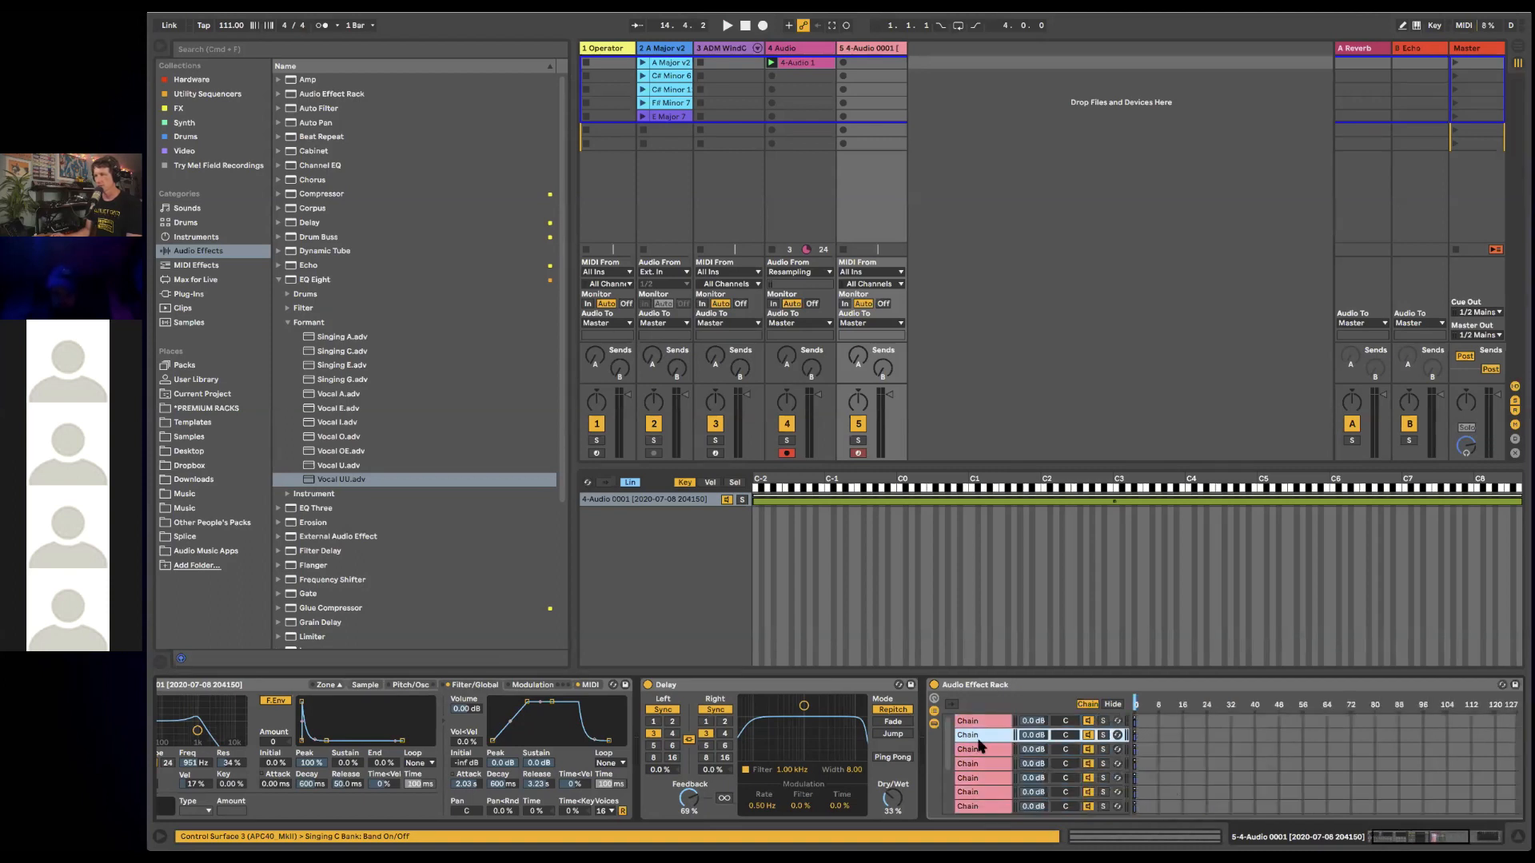
- Select all chains in the rack and extend their chain select zones up to 127
right_click(979, 744)
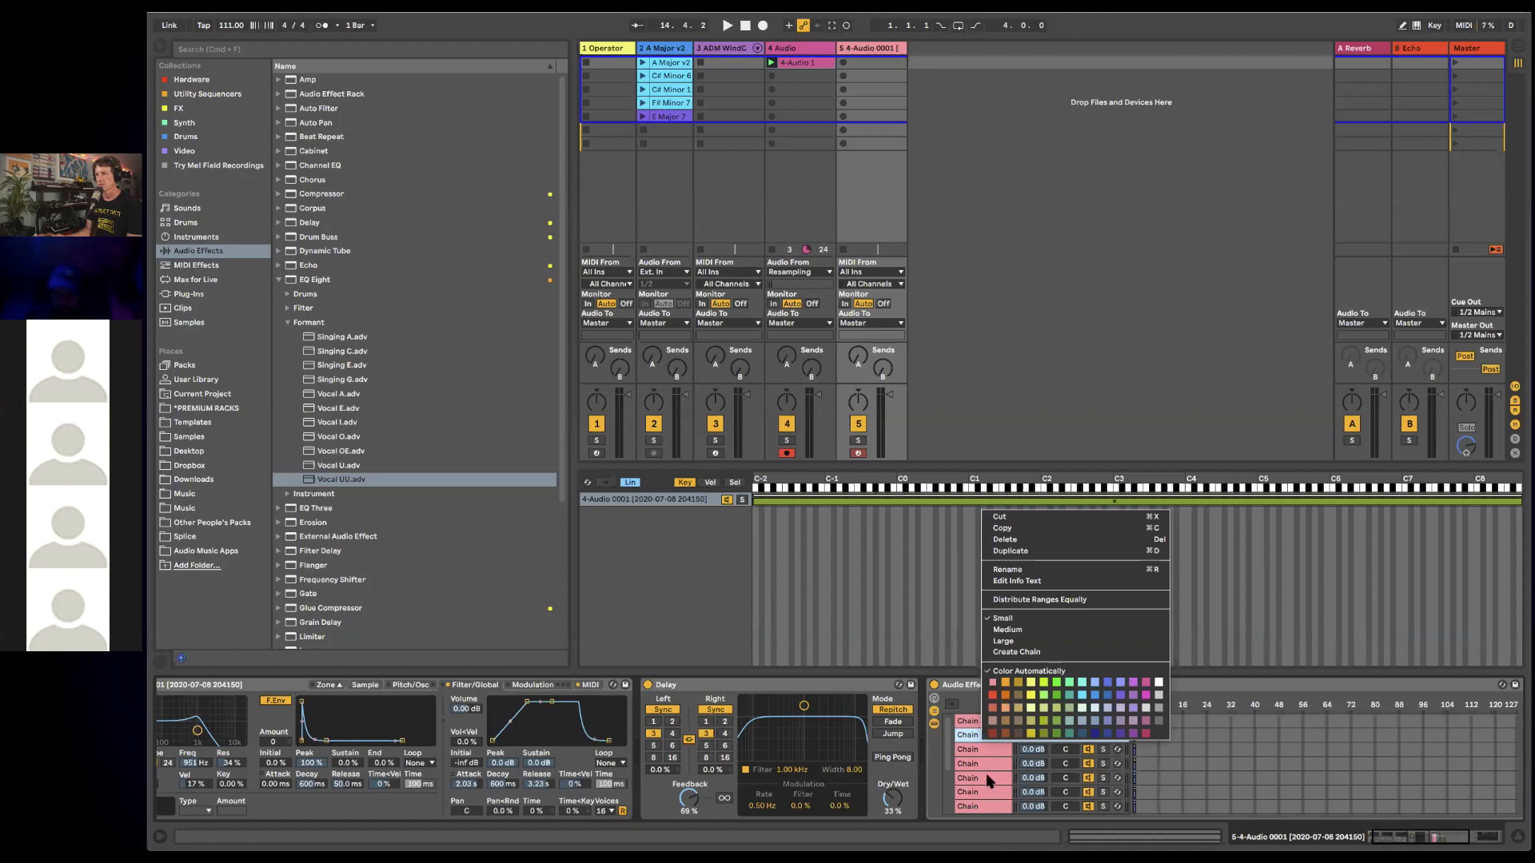
key(Escape)
key(super+a)
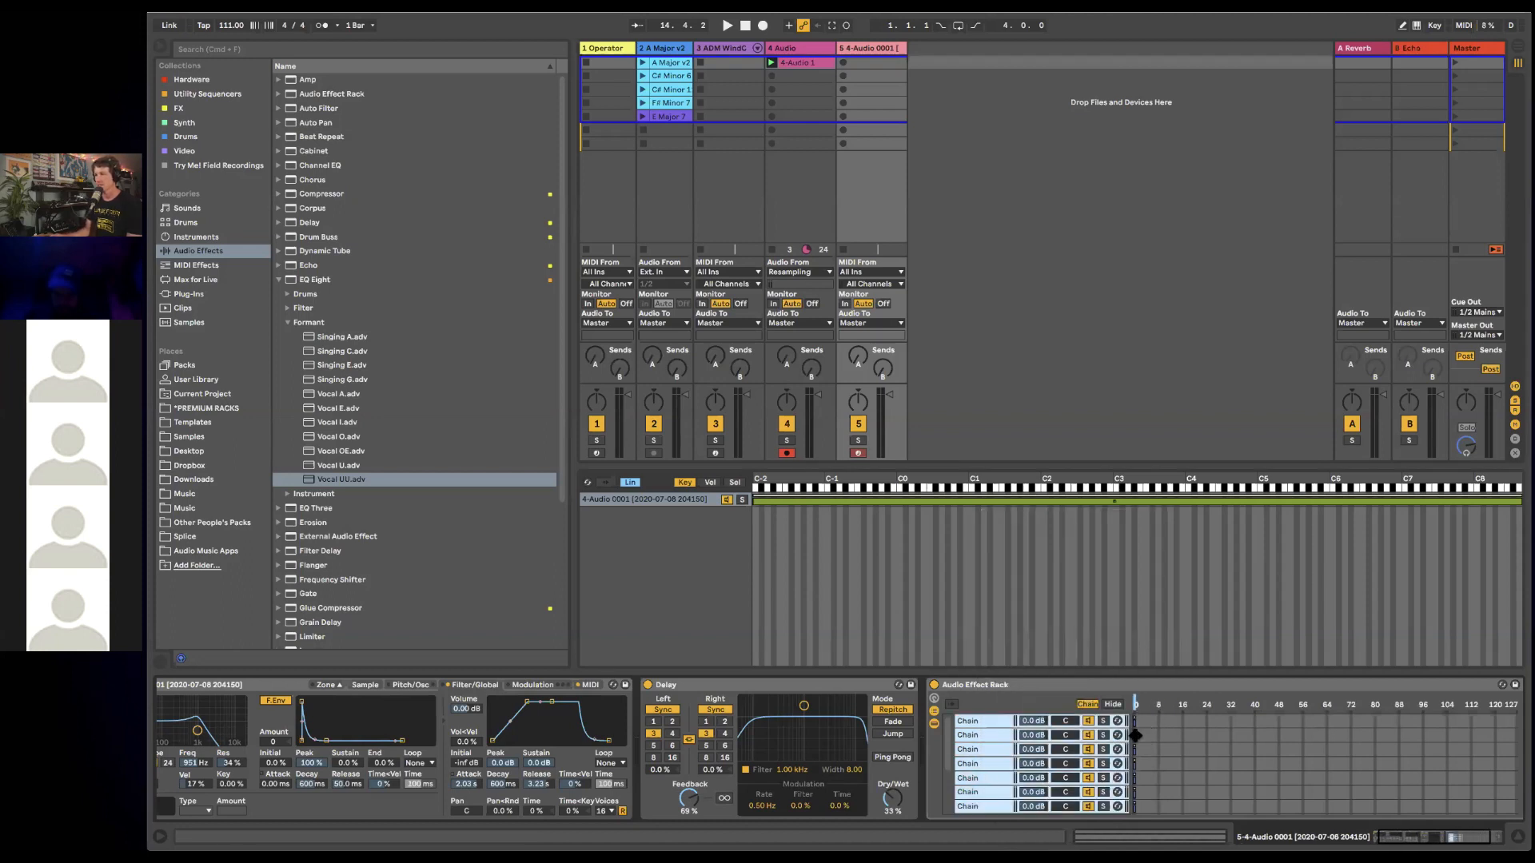
drag(1135, 736, 1143, 739)
drag(1135, 739, 1516, 749)
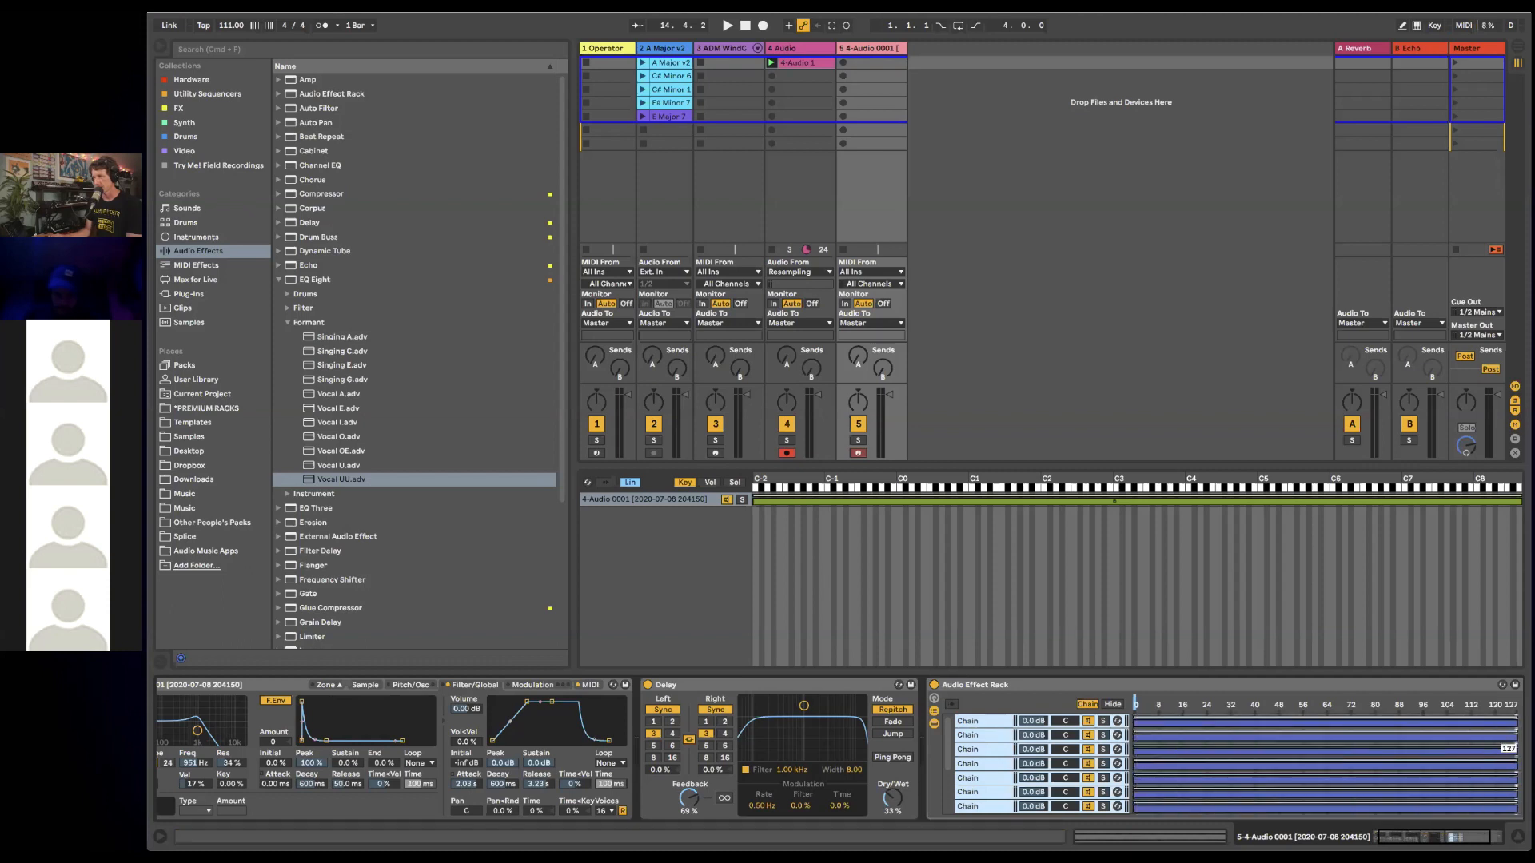
- Distribute the chain select ranges of all chains equally and sweep the chain selector to about 38
right_click(1274, 742)
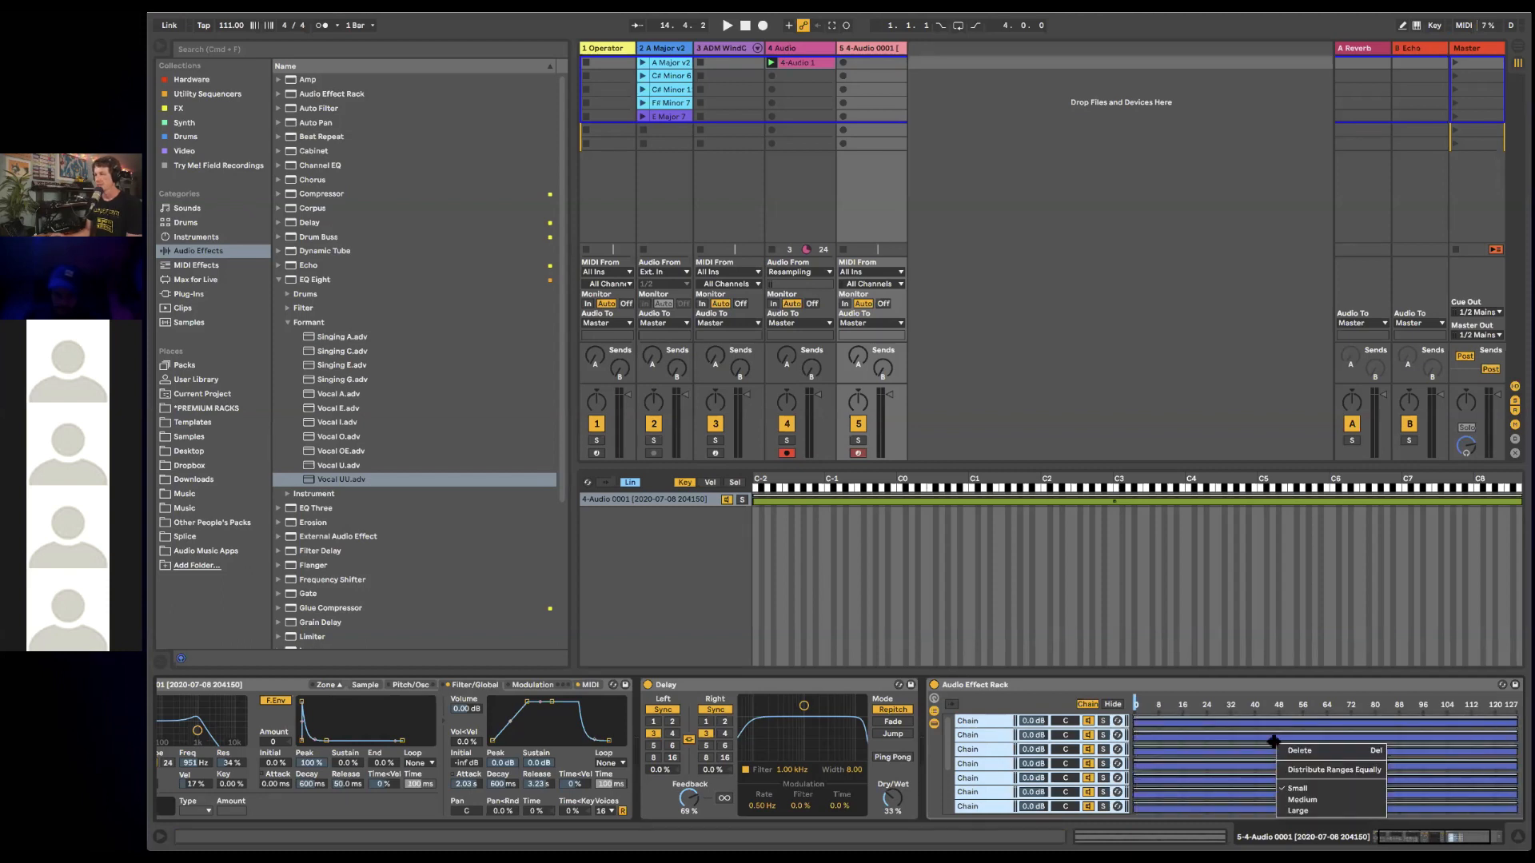
click(1316, 768)
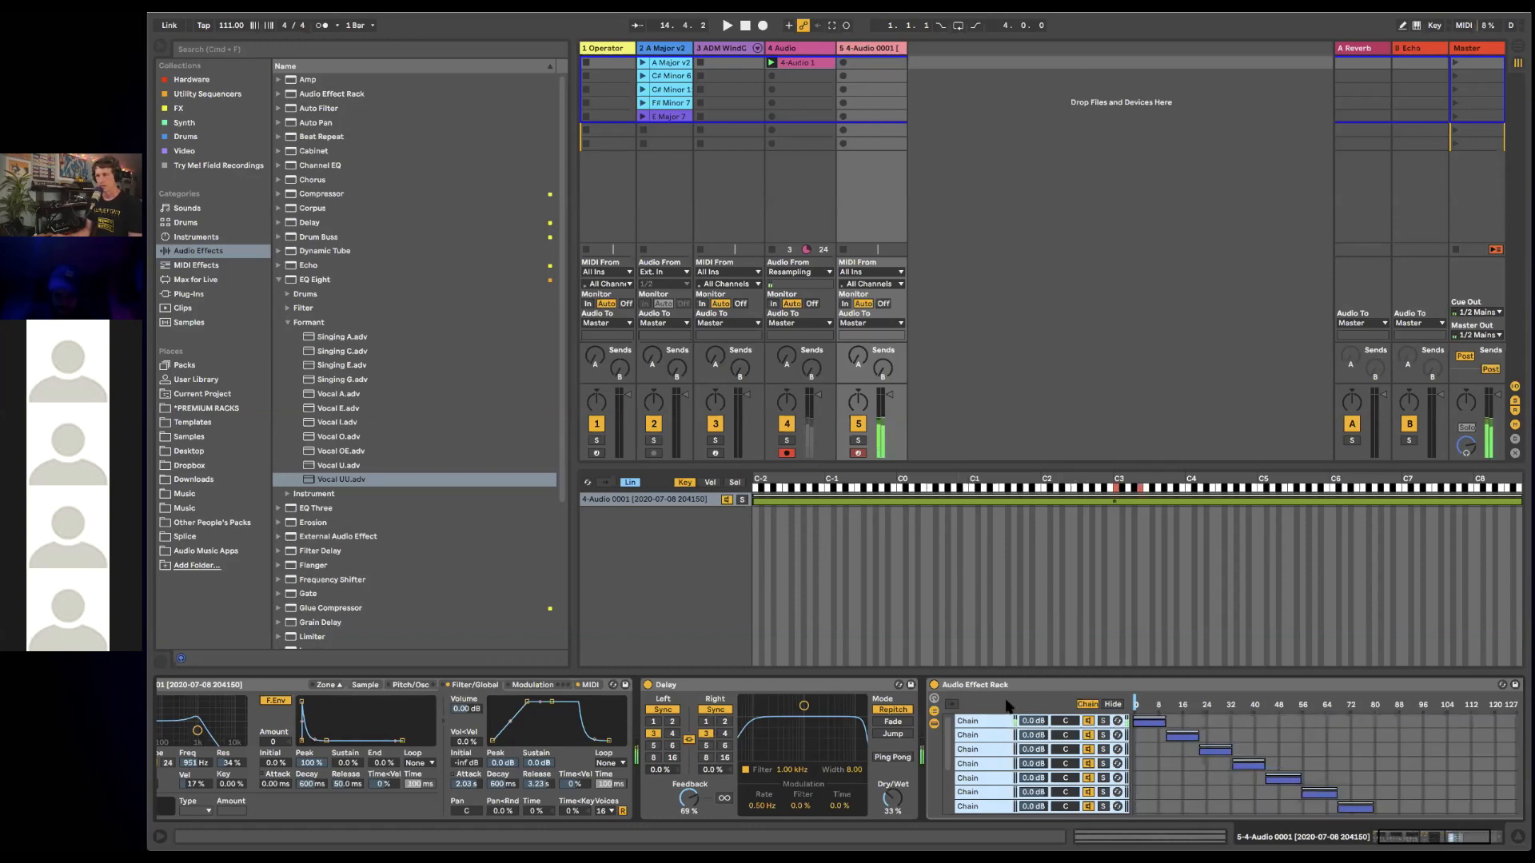
mouse_move(1135, 702)
mouse_down()
mouse_move(1501, 702)
mouse_move(1137, 703)
mouse_up()
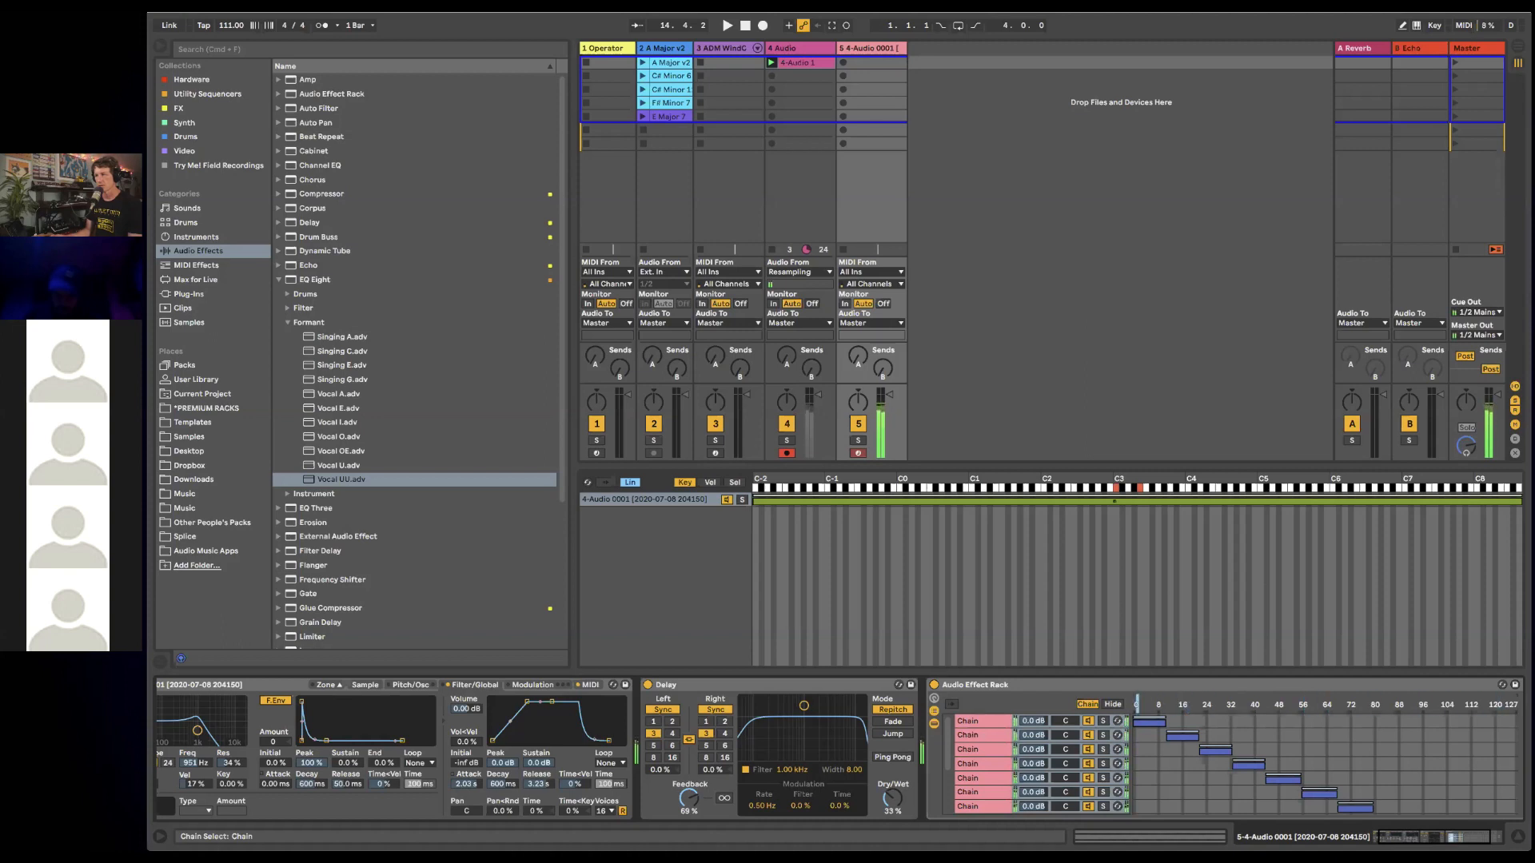
mouse_move(1346, 703)
mouse_down()
mouse_move(1454, 703)
mouse_move(1249, 703)
mouse_up()
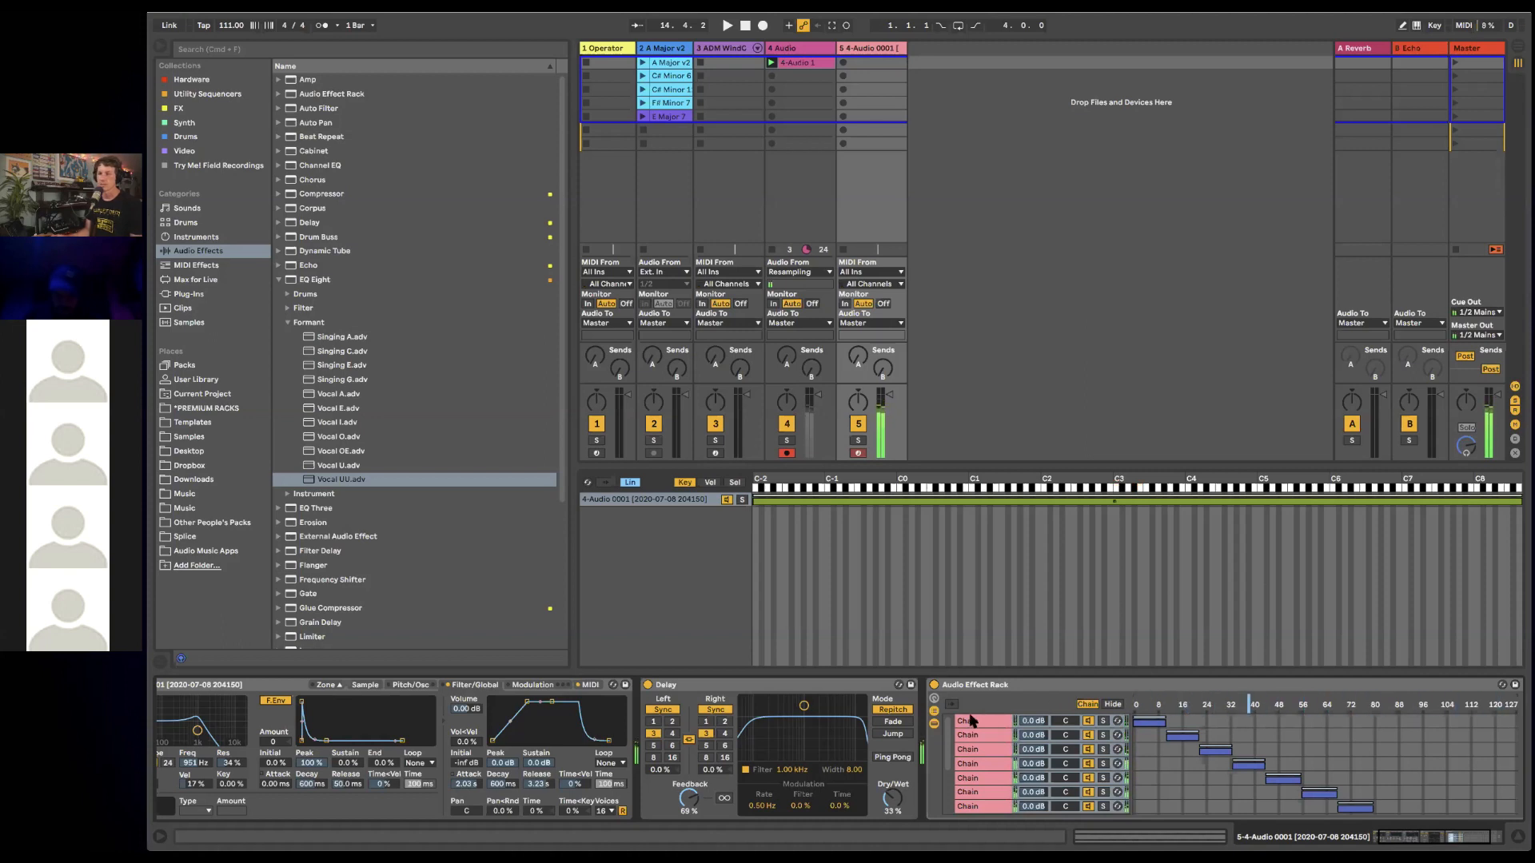
- Examine the Singing A and Singing C chains and sweep the chain selector to about 93
scroll(1001, 711, right, 3)
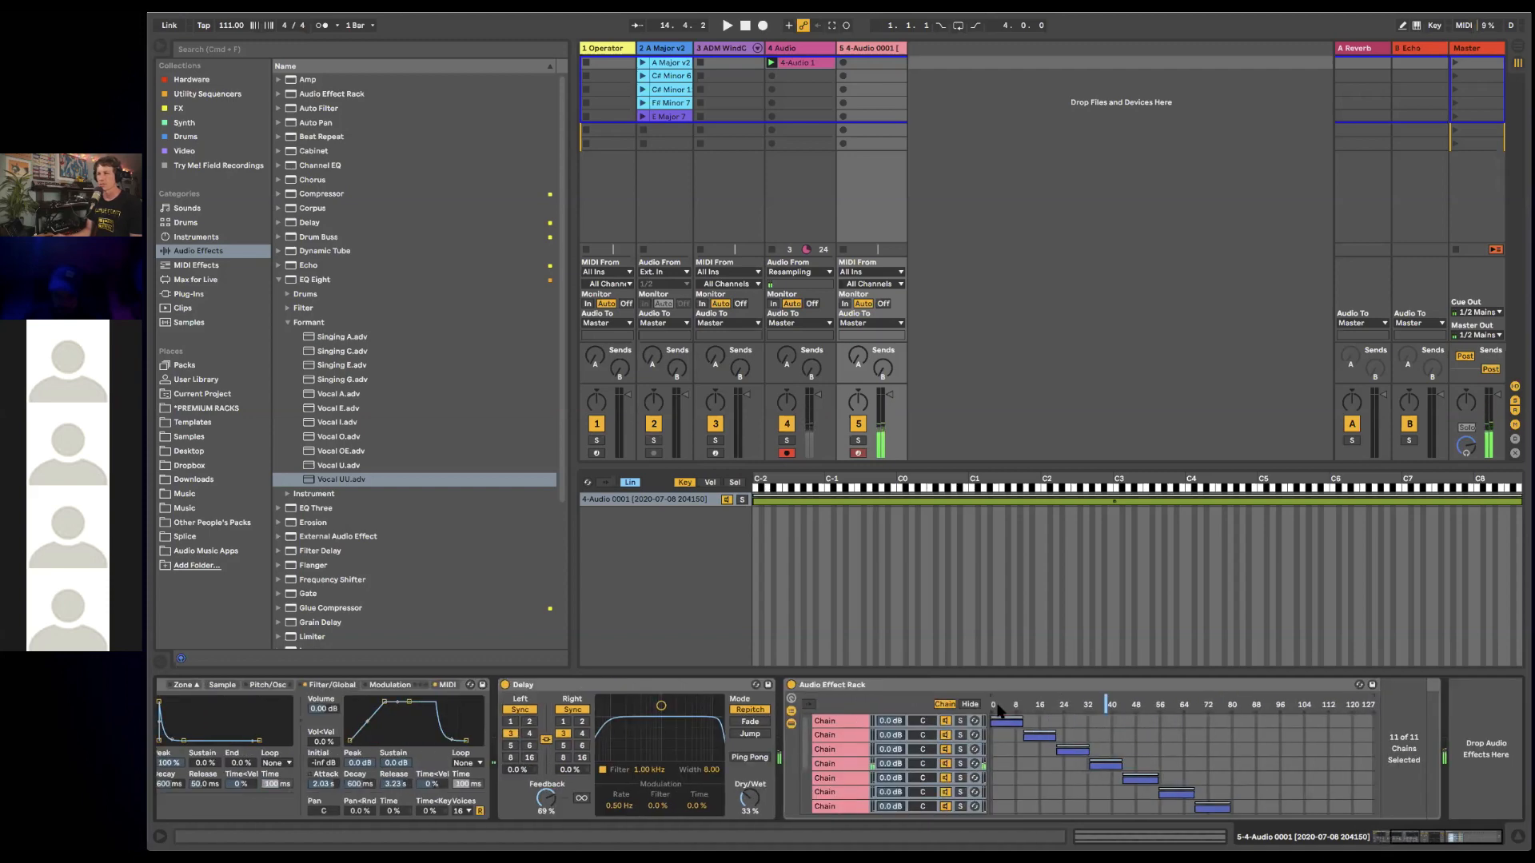
click(837, 723)
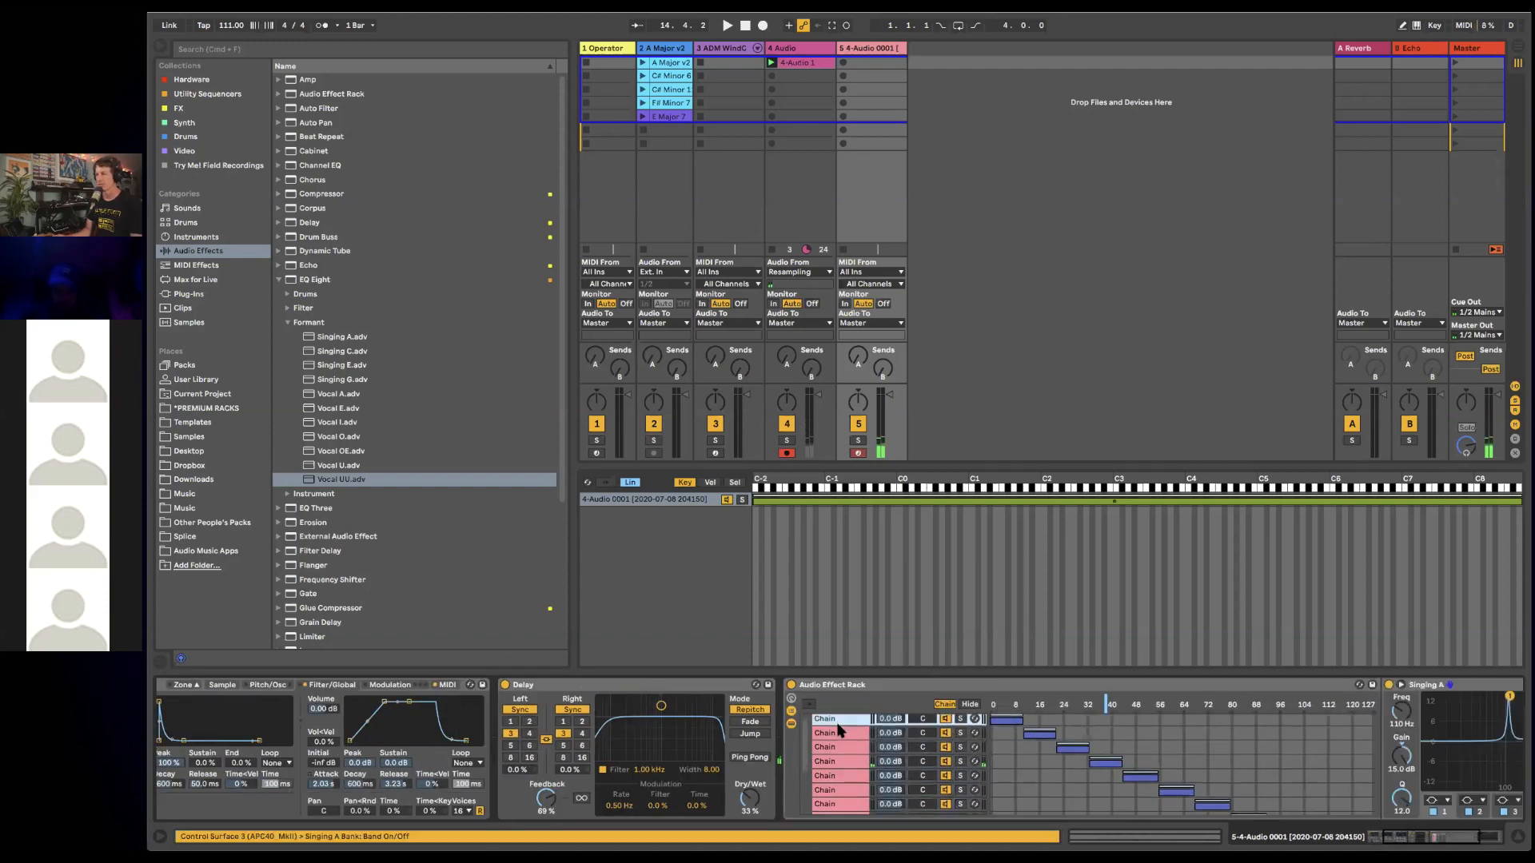
scroll(1183, 727, right, 6)
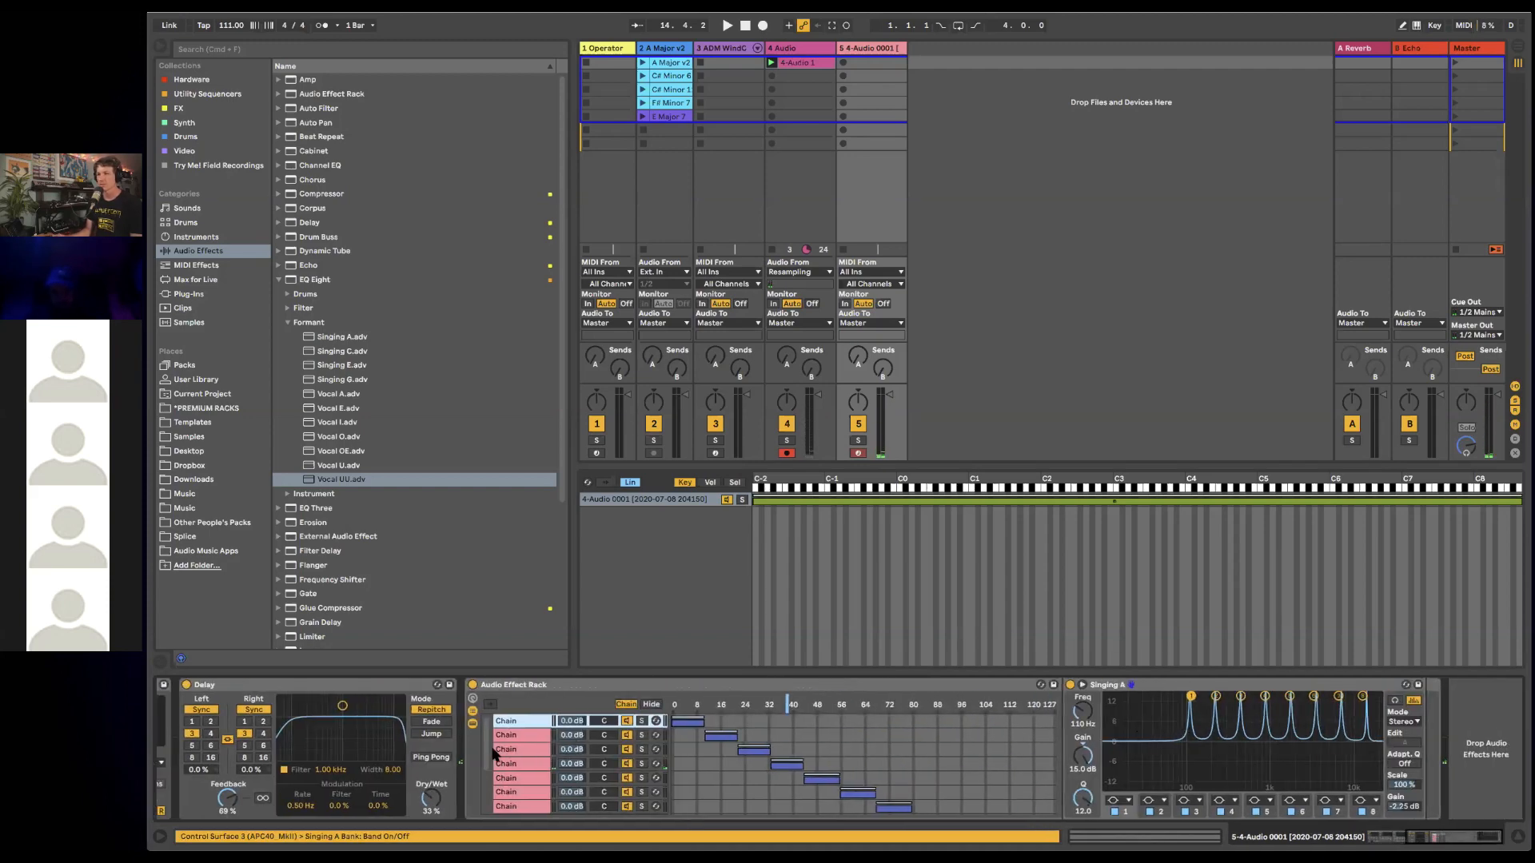
click(540, 737)
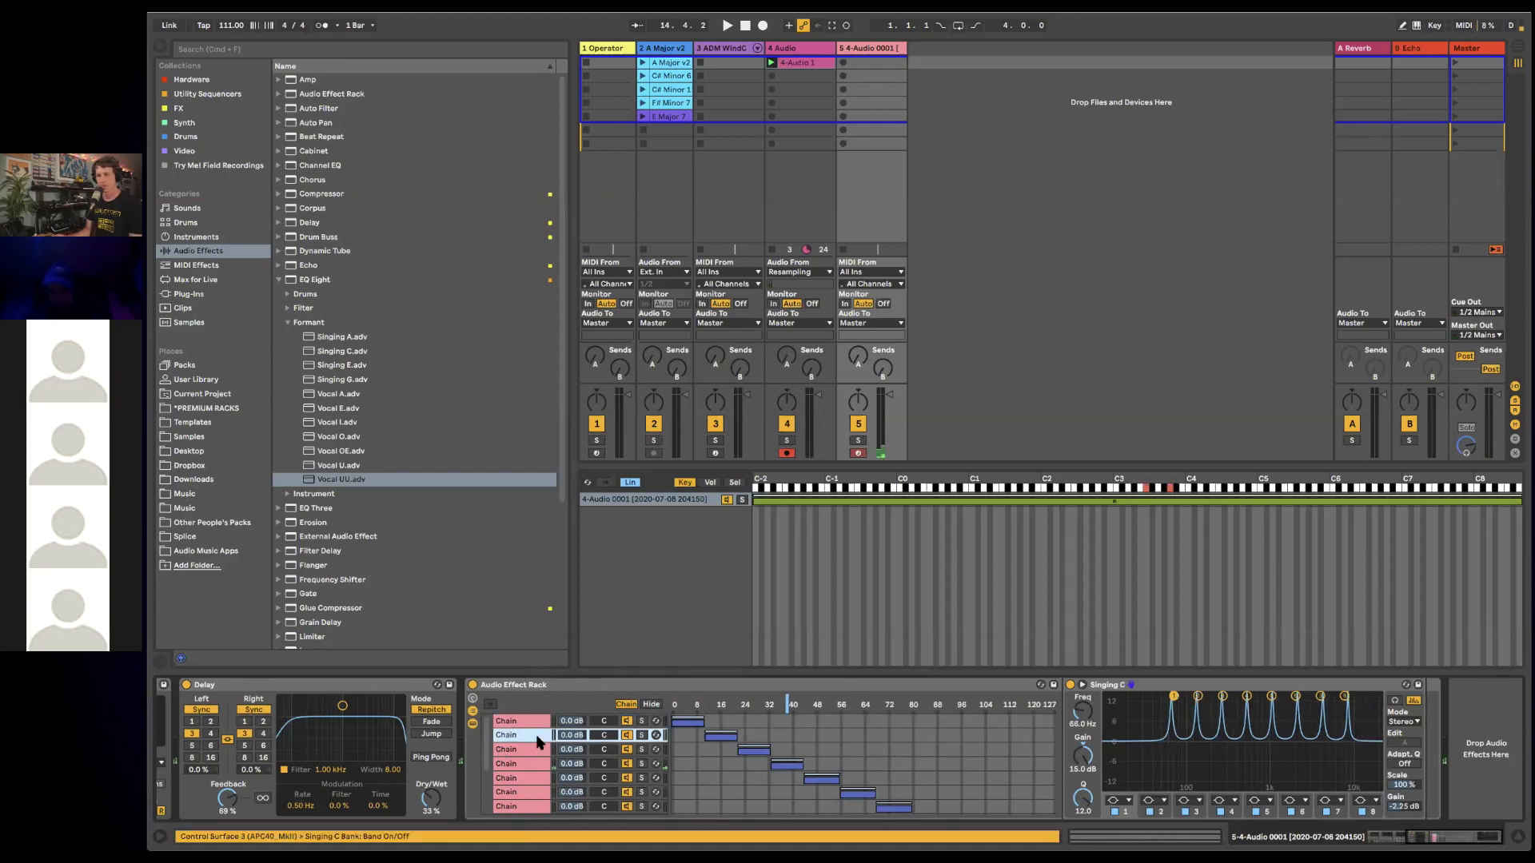
drag(751, 703, 956, 703)
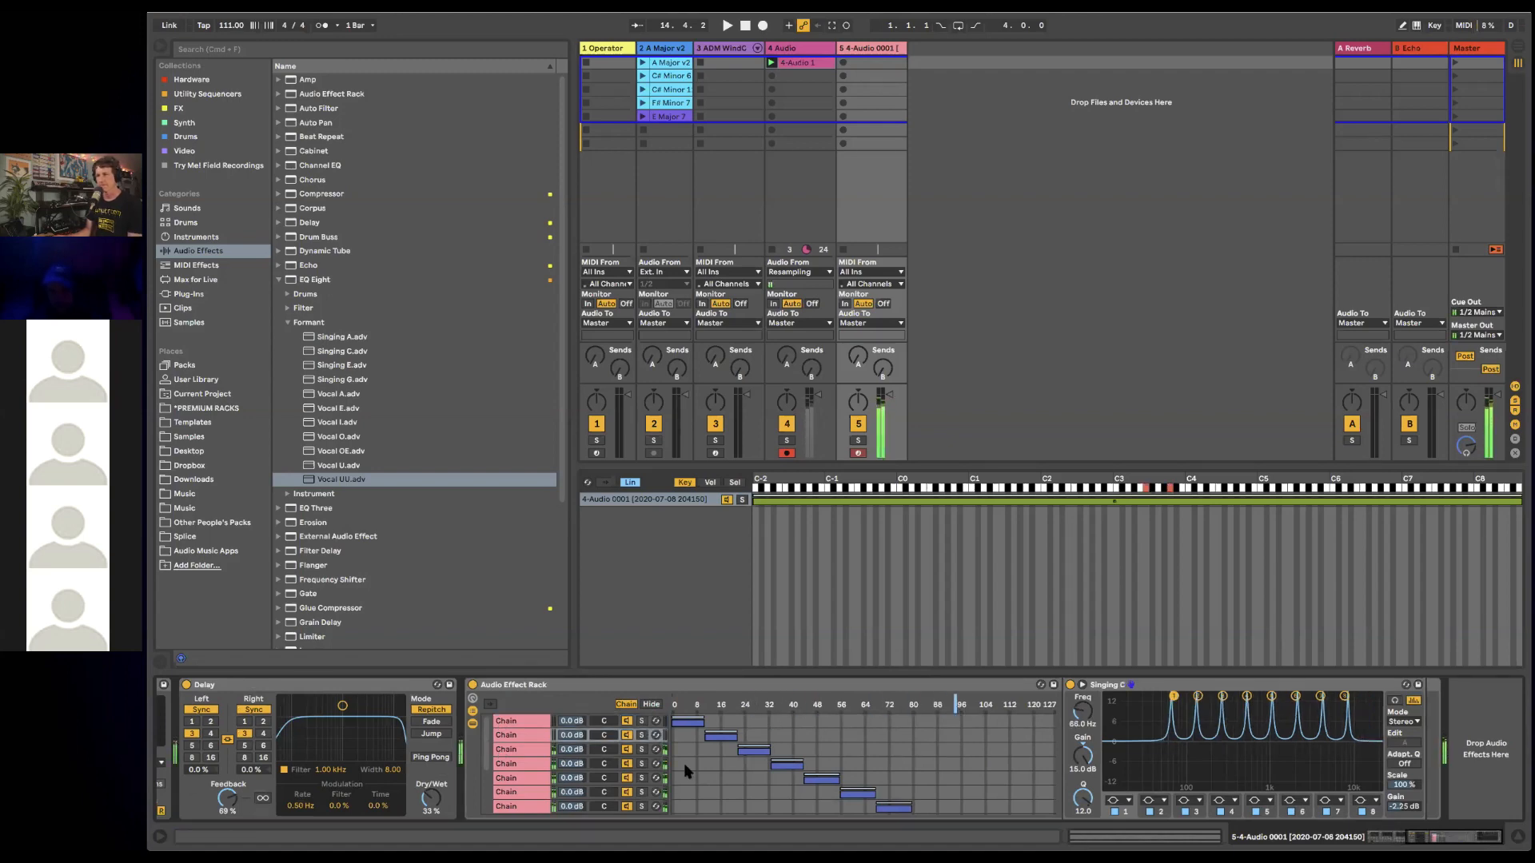
- Review the EQ curves from the fourth chain through Vocal UU and audition the zones by sweeping the chain selector down to about 5
click(520, 765)
click(522, 778)
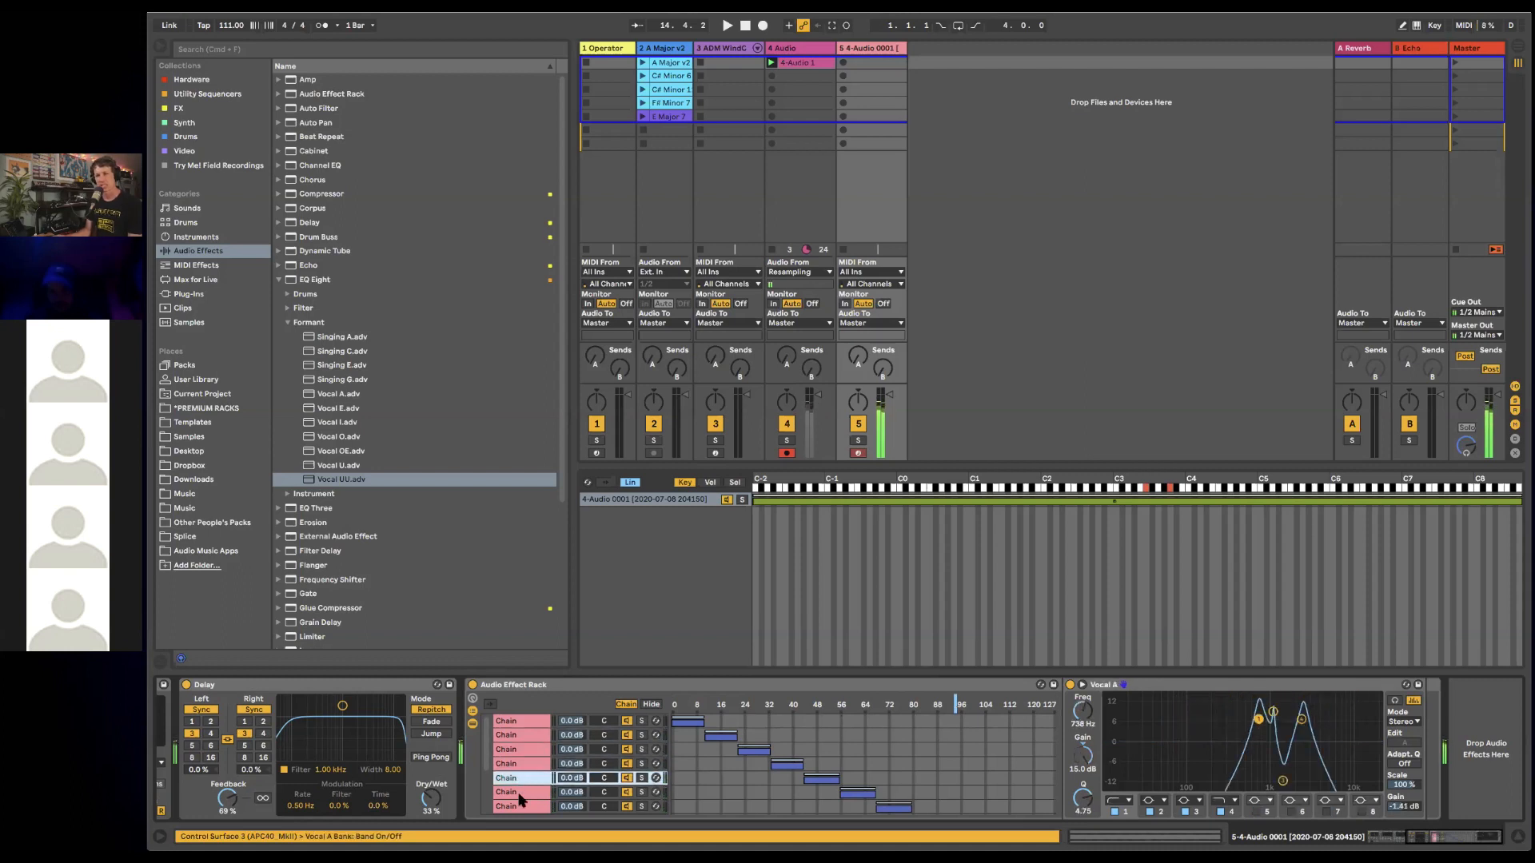
click(519, 793)
click(521, 806)
scroll(523, 792, down, 2)
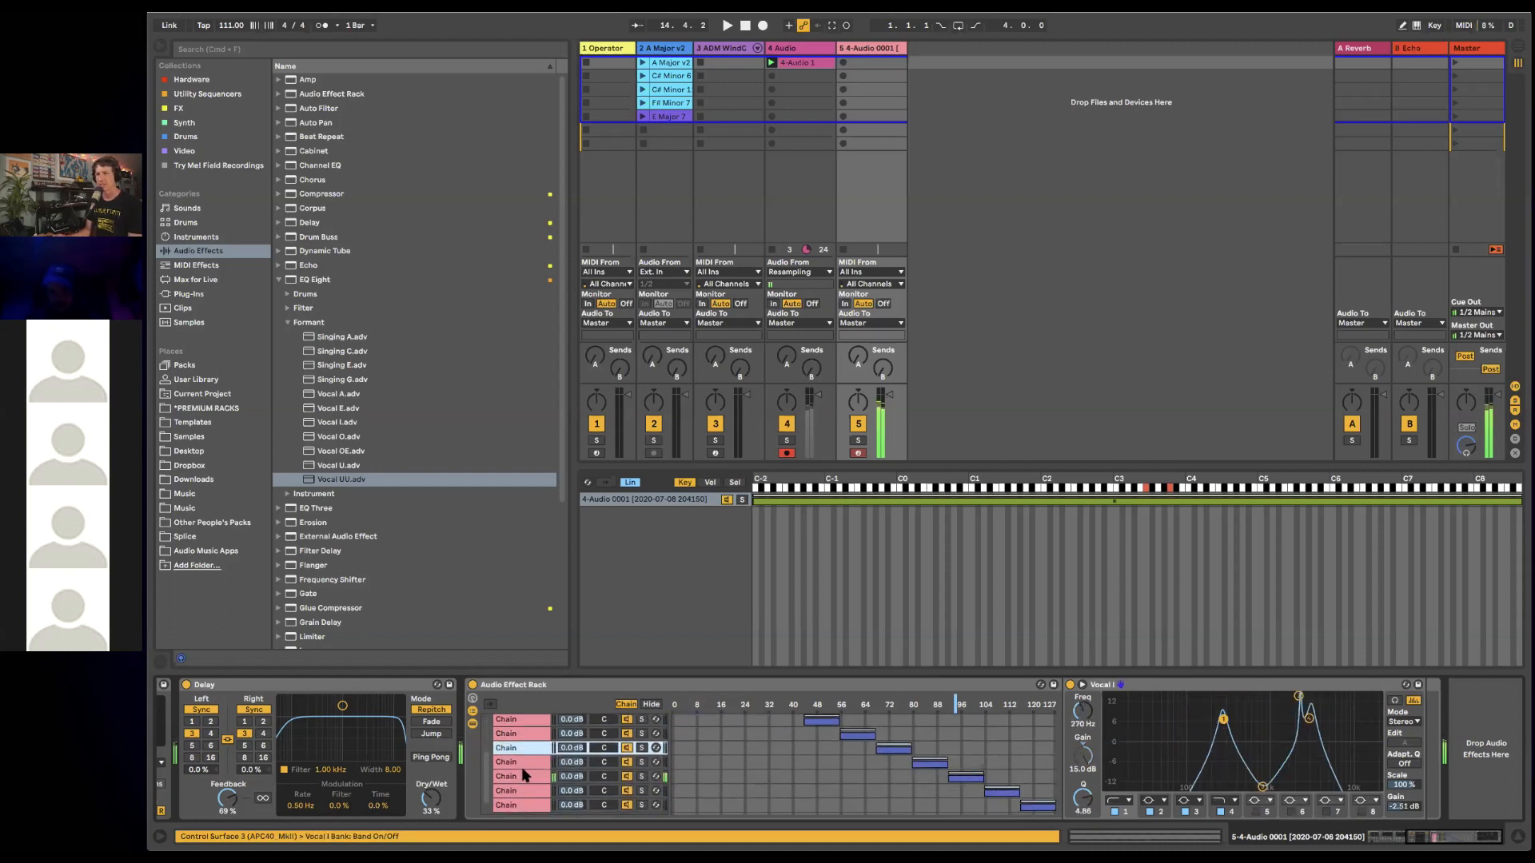
click(521, 765)
click(521, 779)
click(521, 793)
click(520, 805)
scroll(521, 797, up, 2)
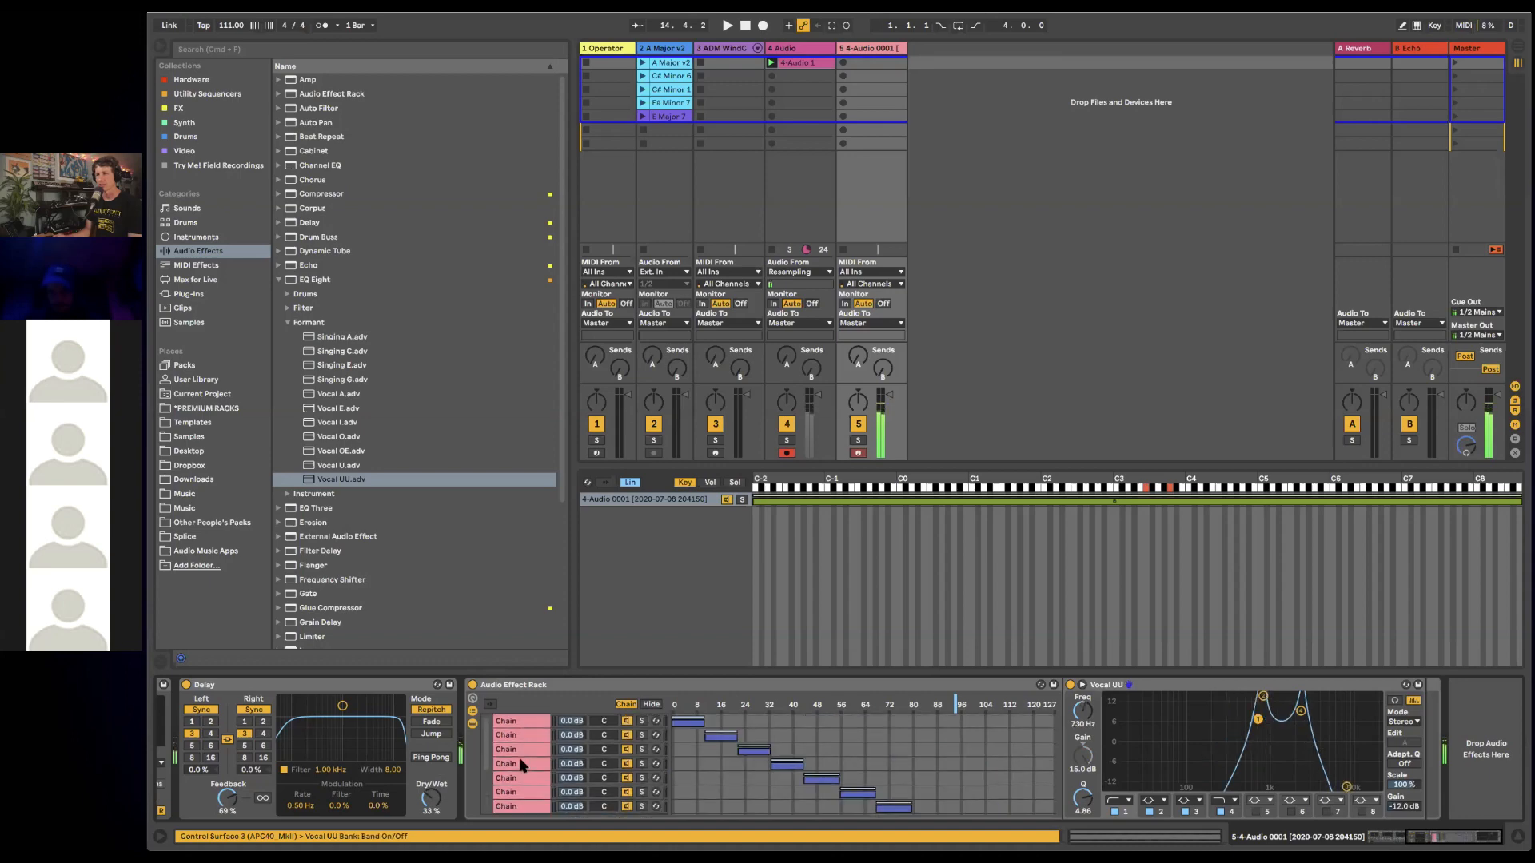
drag(956, 704, 822, 705)
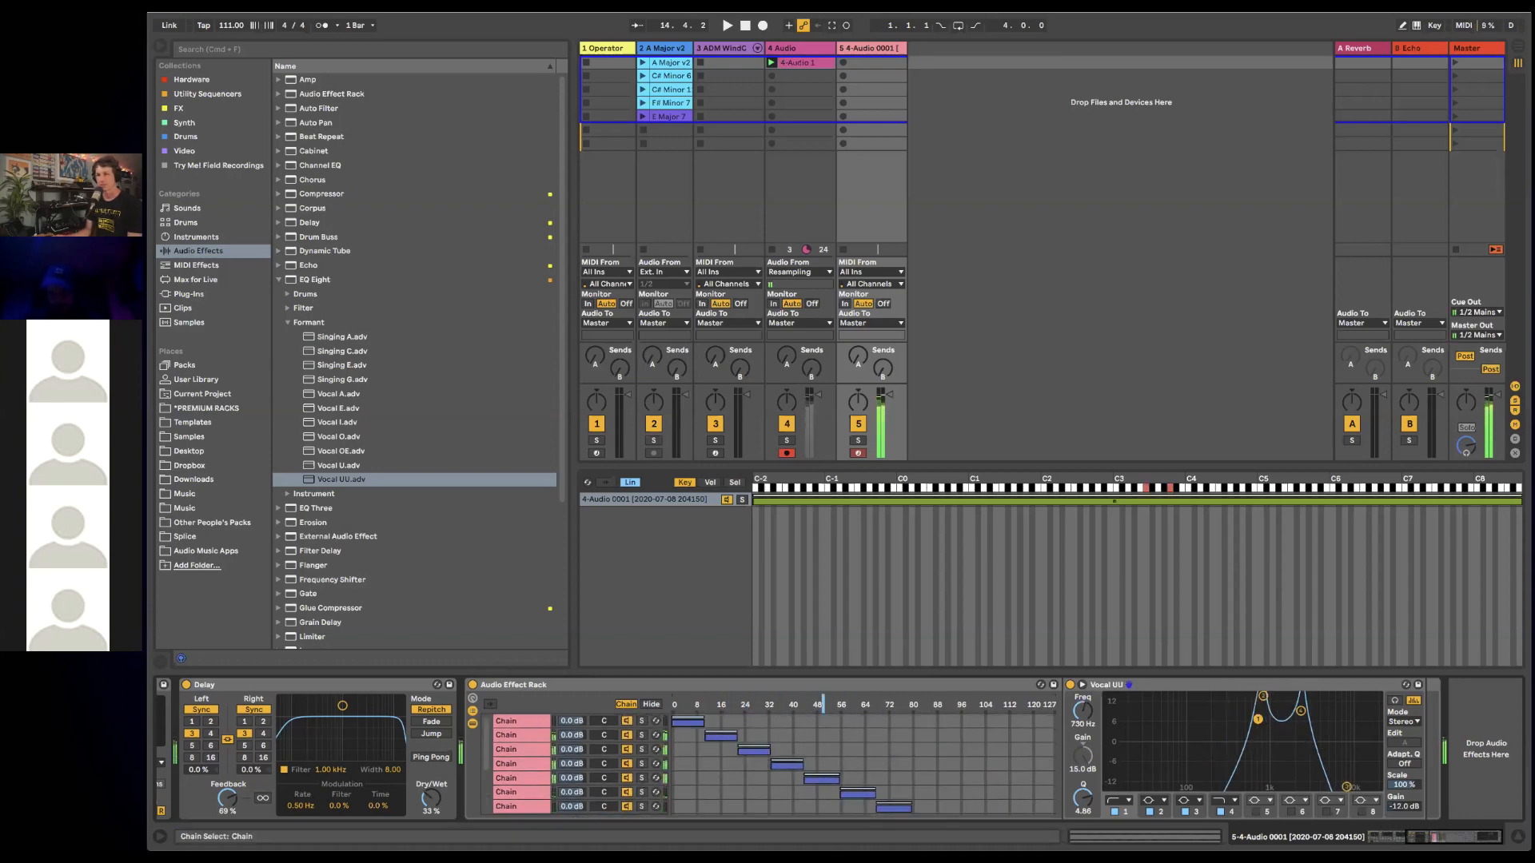
drag(931, 704, 686, 707)
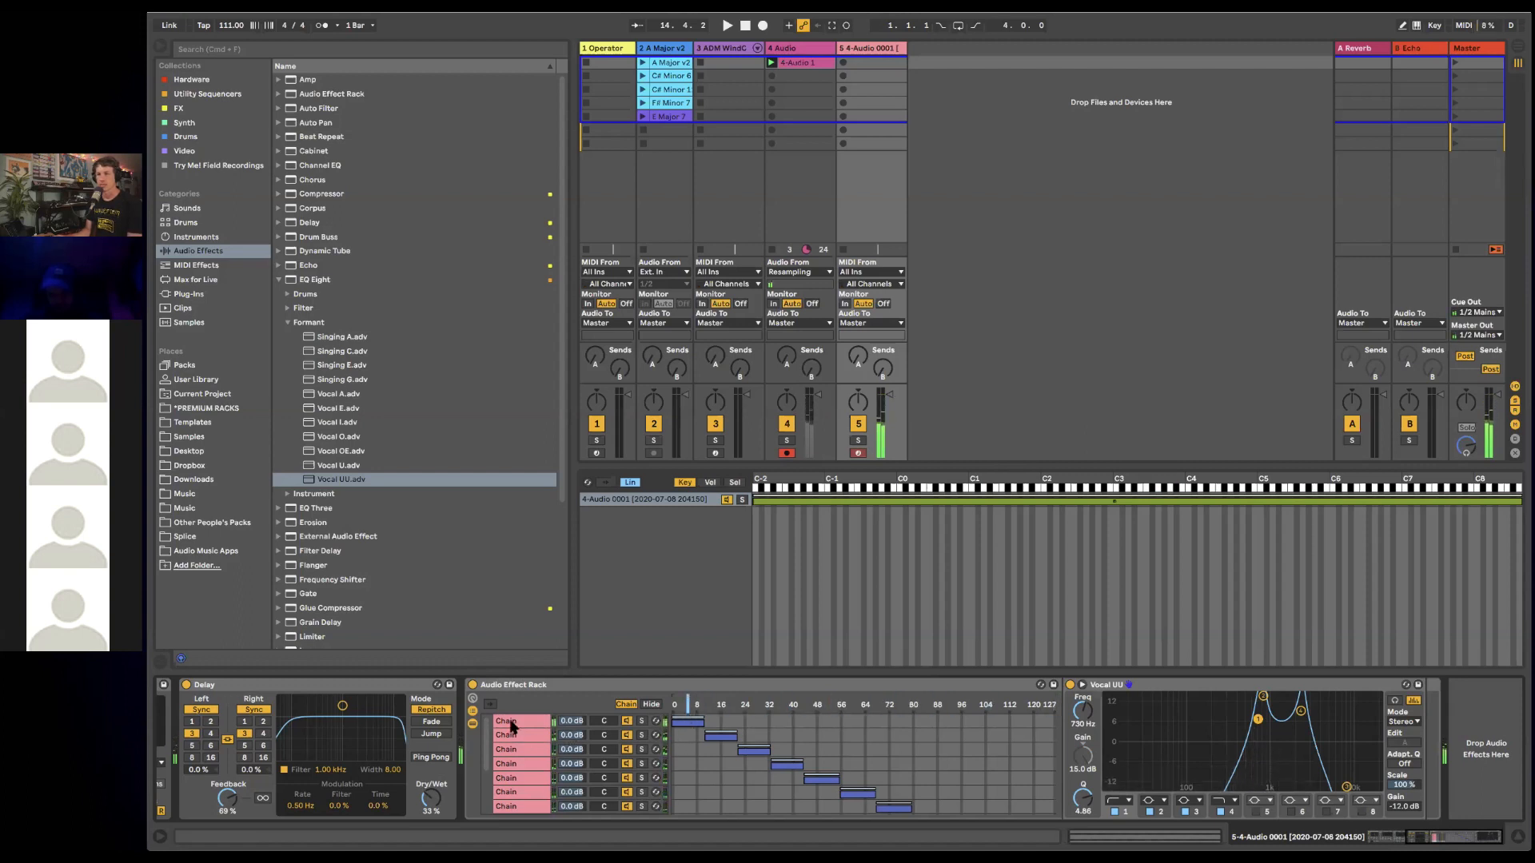
- Widen the chain select zones of all chains so neighbouring zones overlap, and add fades at the zone edges
key(super+a)
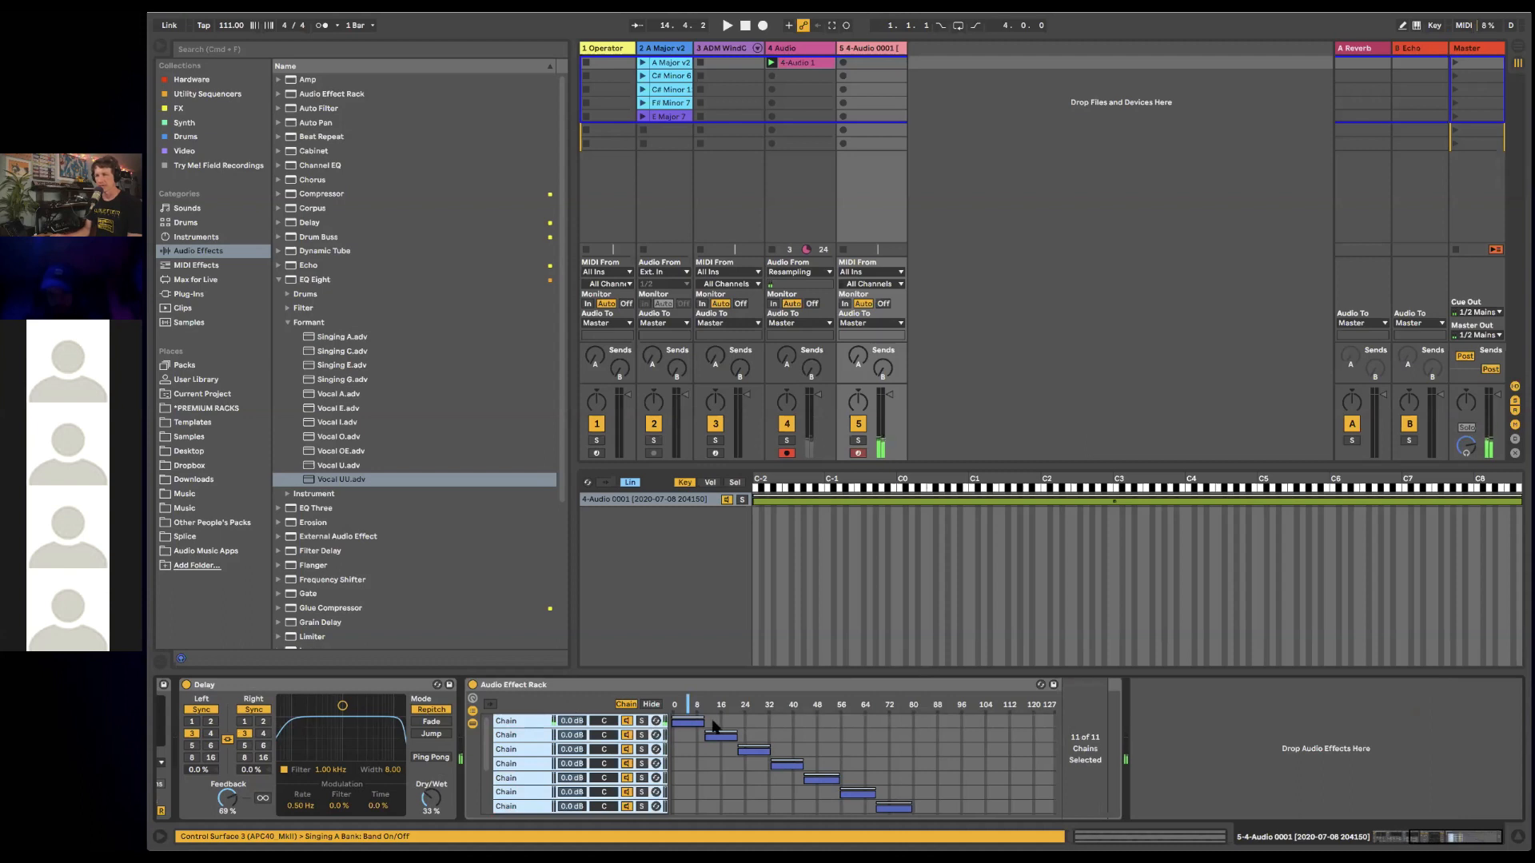
drag(704, 726, 725, 728)
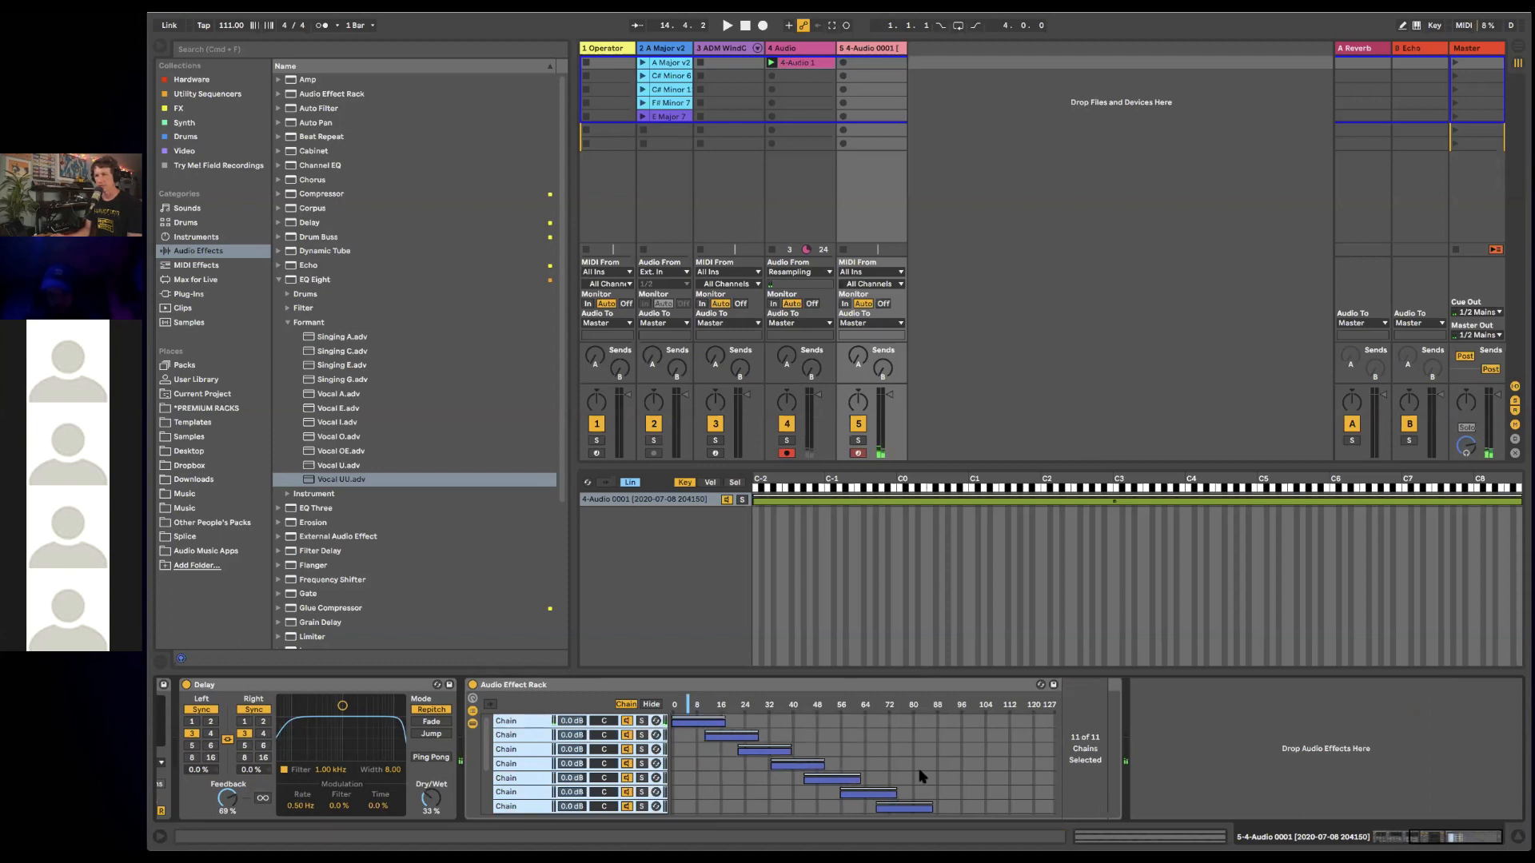
scroll(922, 776, down, 5)
drag(1022, 799, 1056, 790)
click(1049, 793)
scroll(736, 758, up, 5)
- Sweep the chain selector across the overlapping zones and leave it at about 56
click(684, 713)
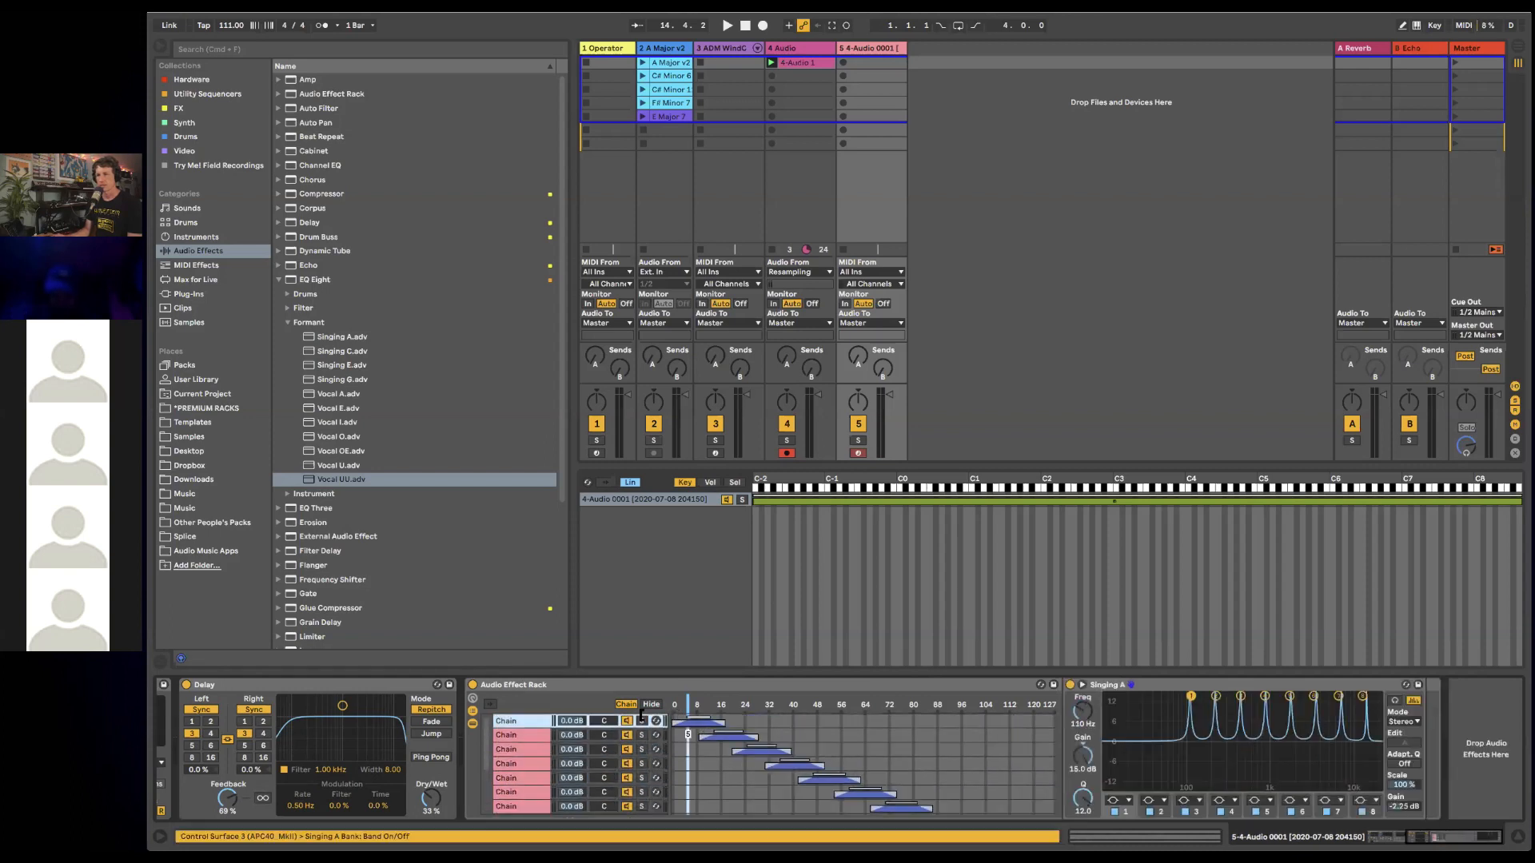
drag(718, 702, 844, 702)
scroll(529, 798, down, 5)
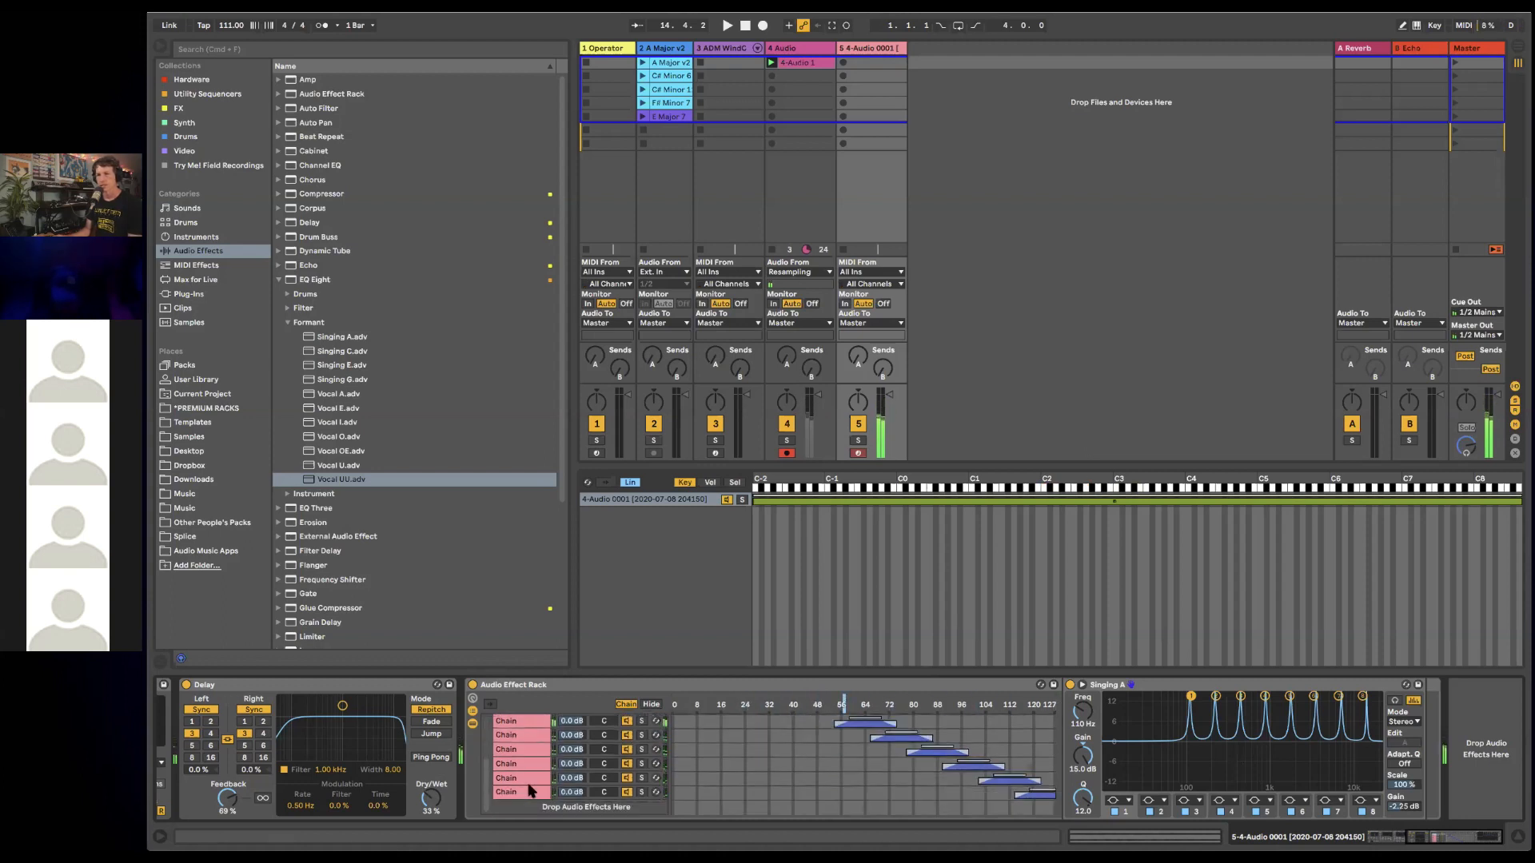
- Examine the EQ curves of the Vocal formant chains from Vocal UU back up to Vocal A
click(528, 792)
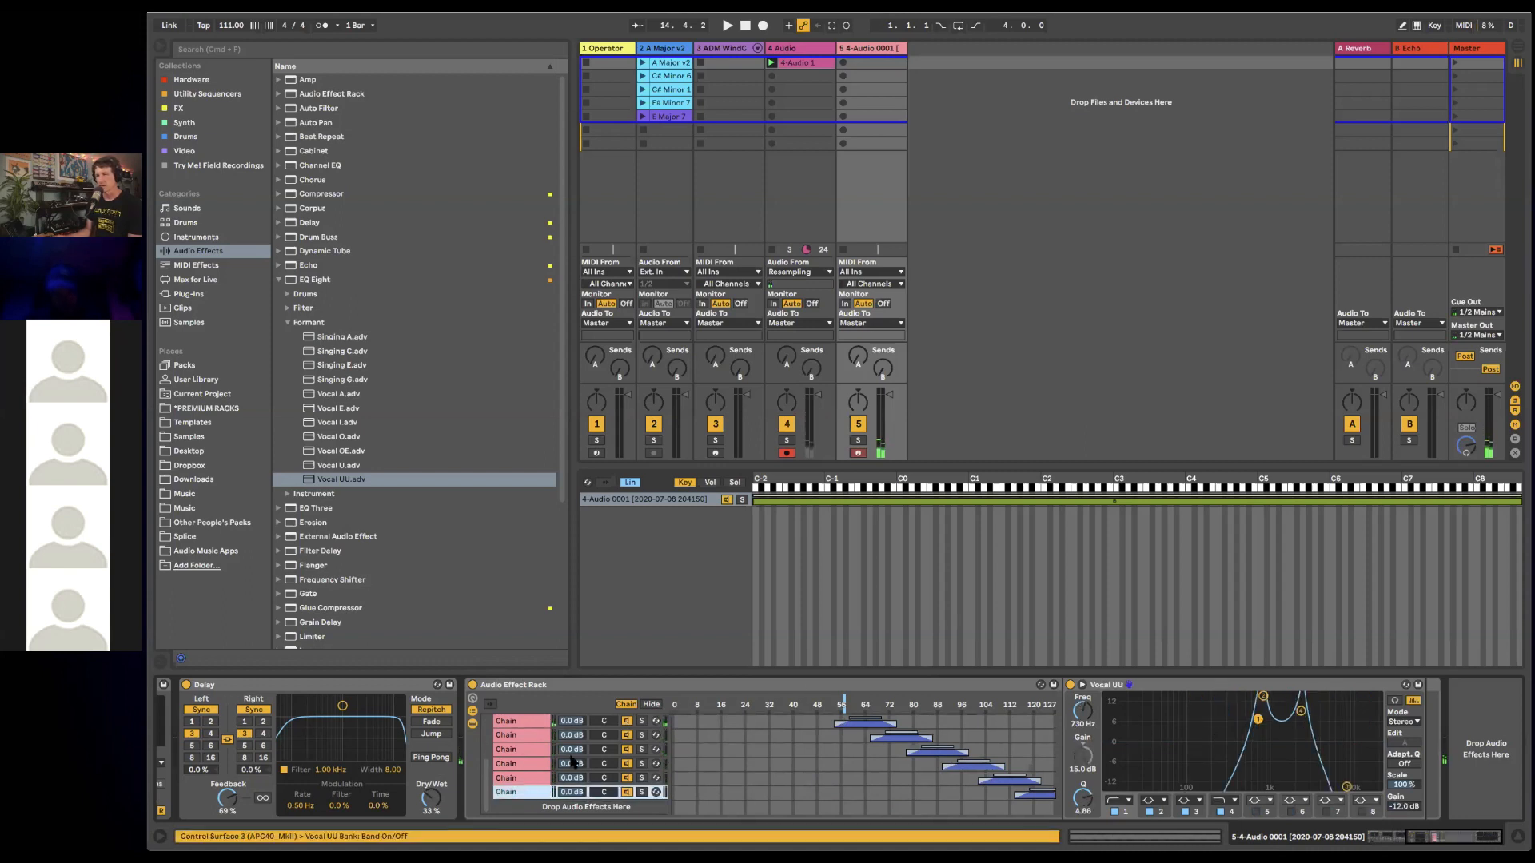
click(523, 764)
click(523, 780)
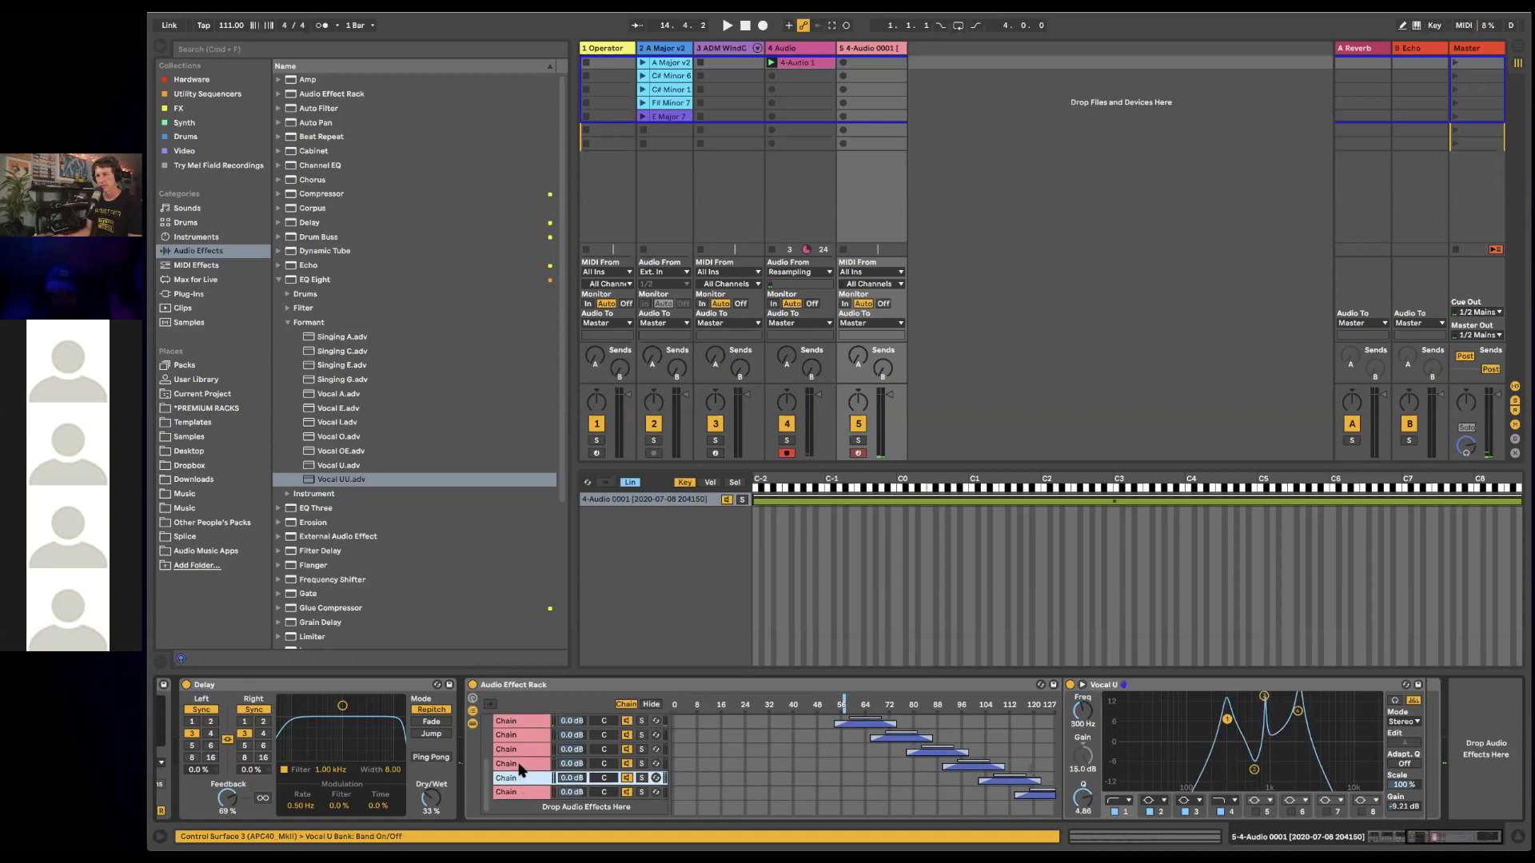
click(523, 765)
click(521, 750)
click(520, 736)
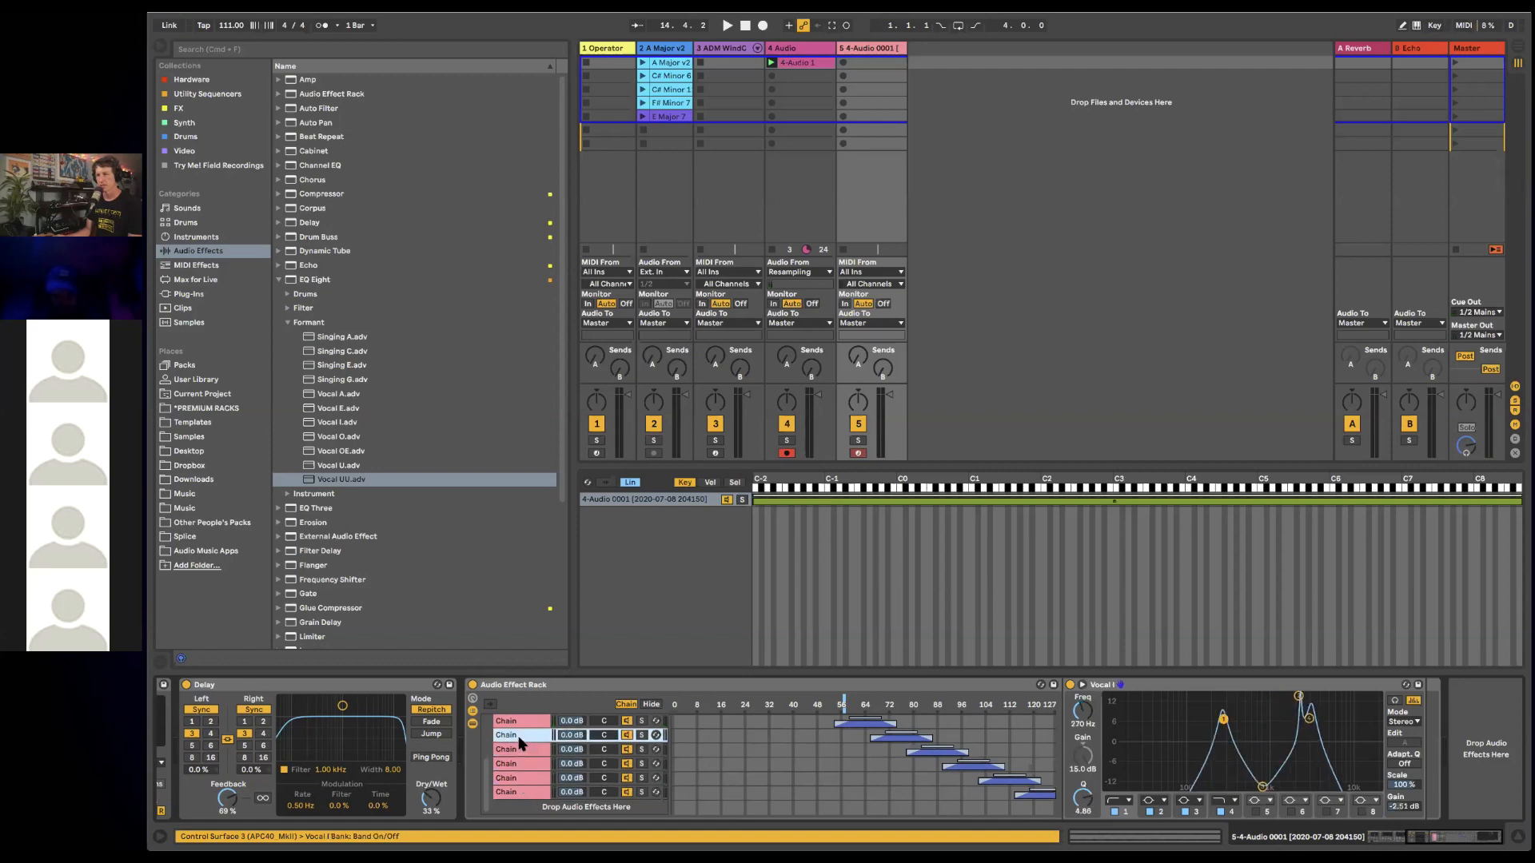
click(521, 723)
scroll(522, 744, up, 3)
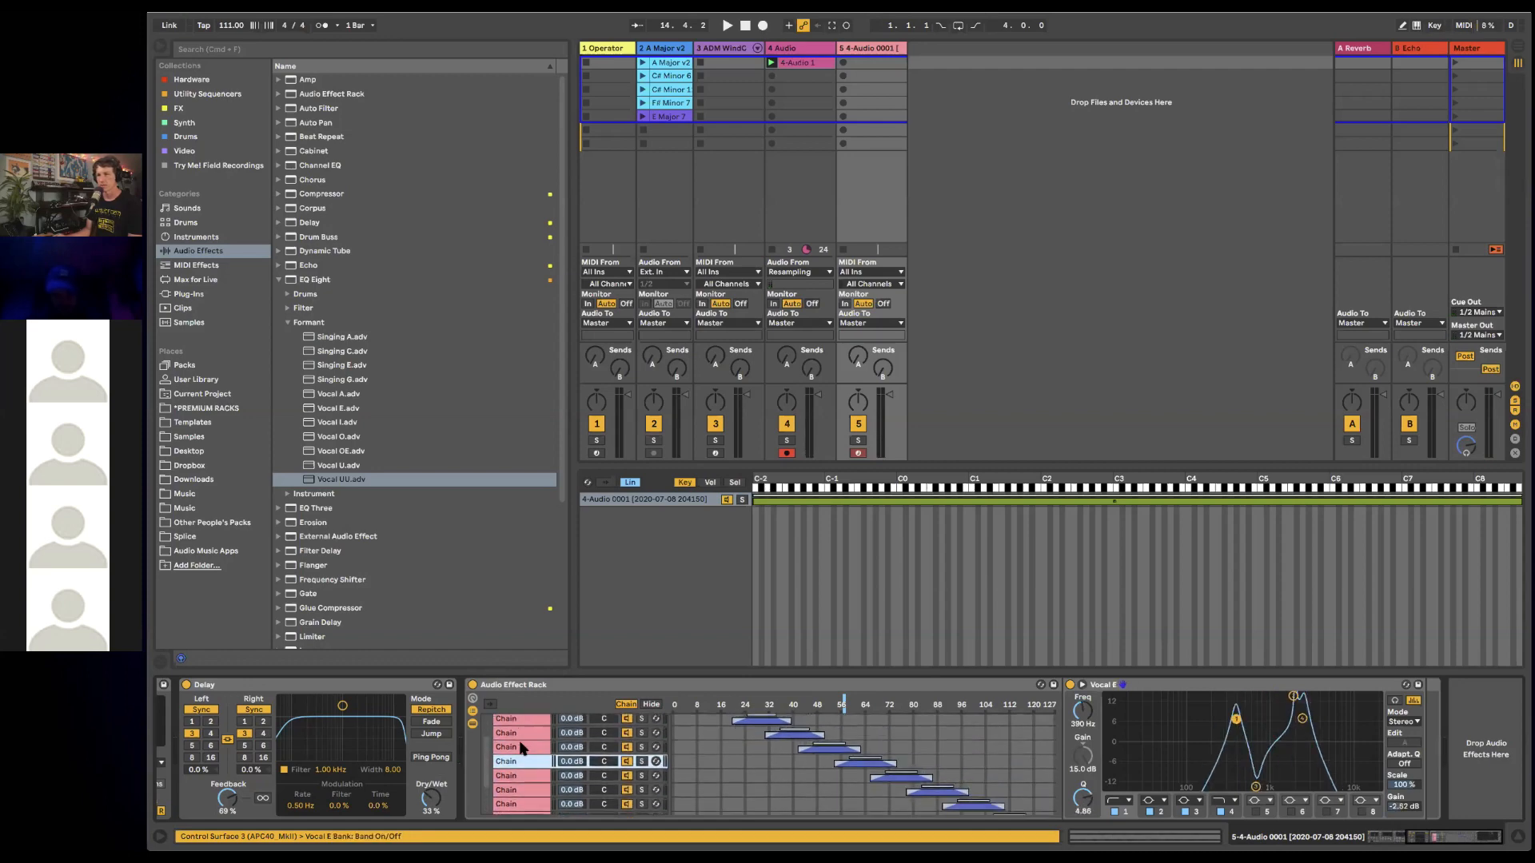
click(520, 748)
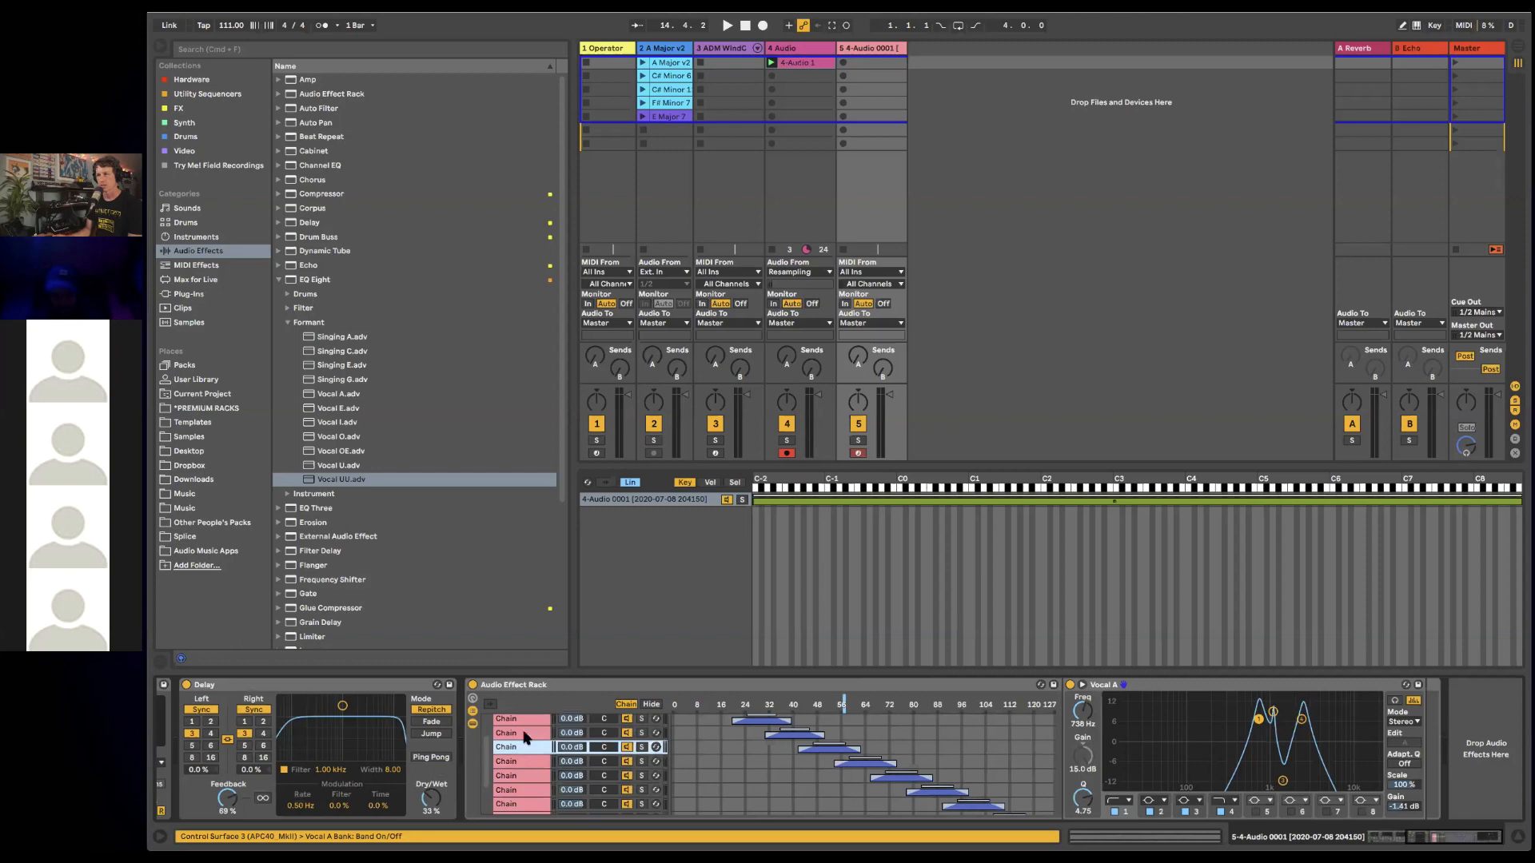
click(524, 734)
click(526, 750)
scroll(565, 755, down, 1)
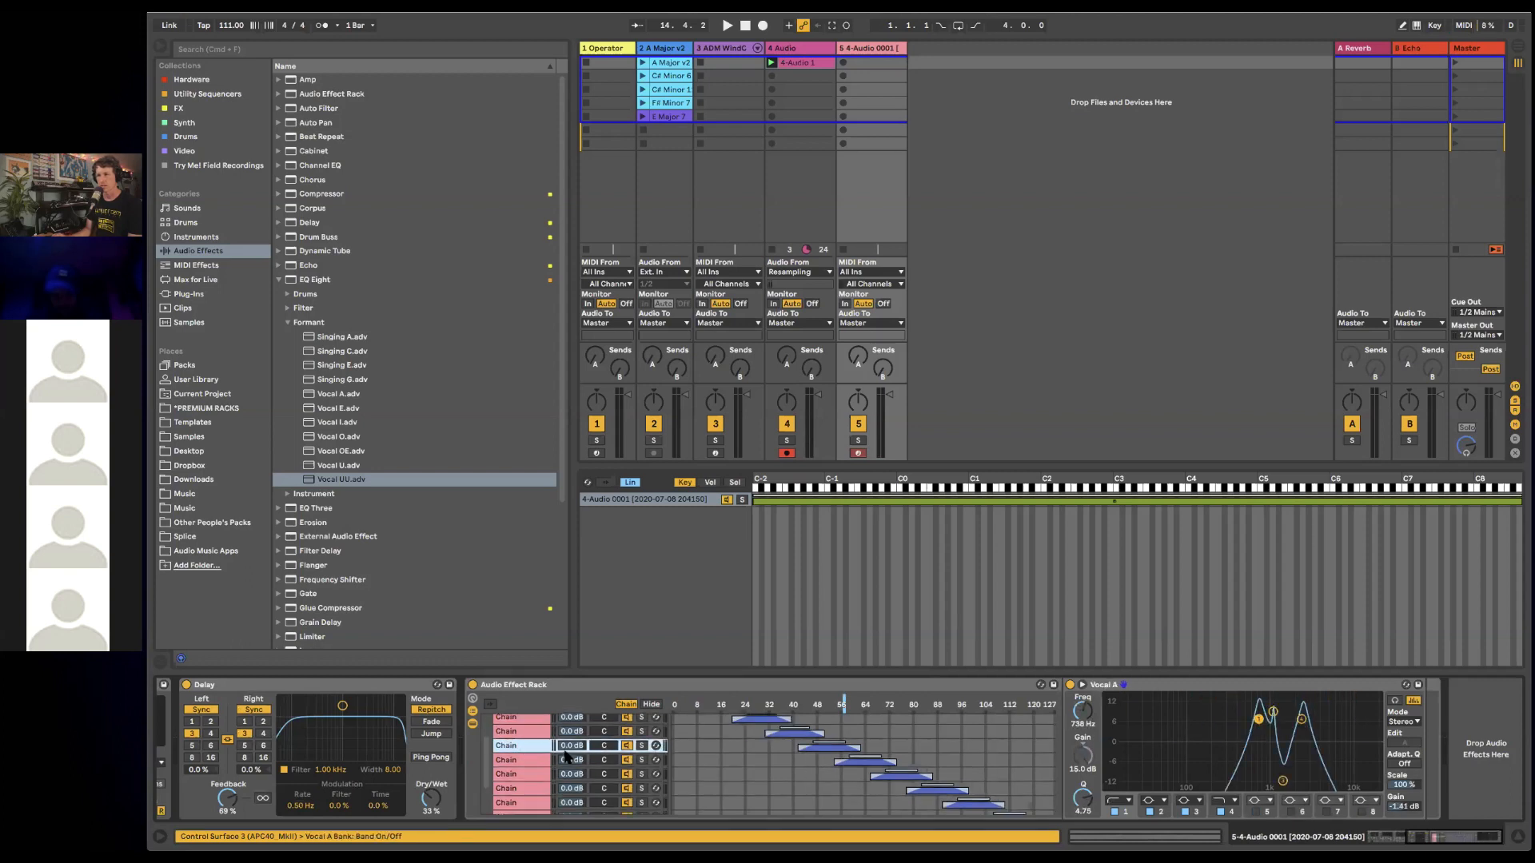
- Create an empty chain at the end of the rack and set its chain select zone from about 54 to 127
right_click(526, 748)
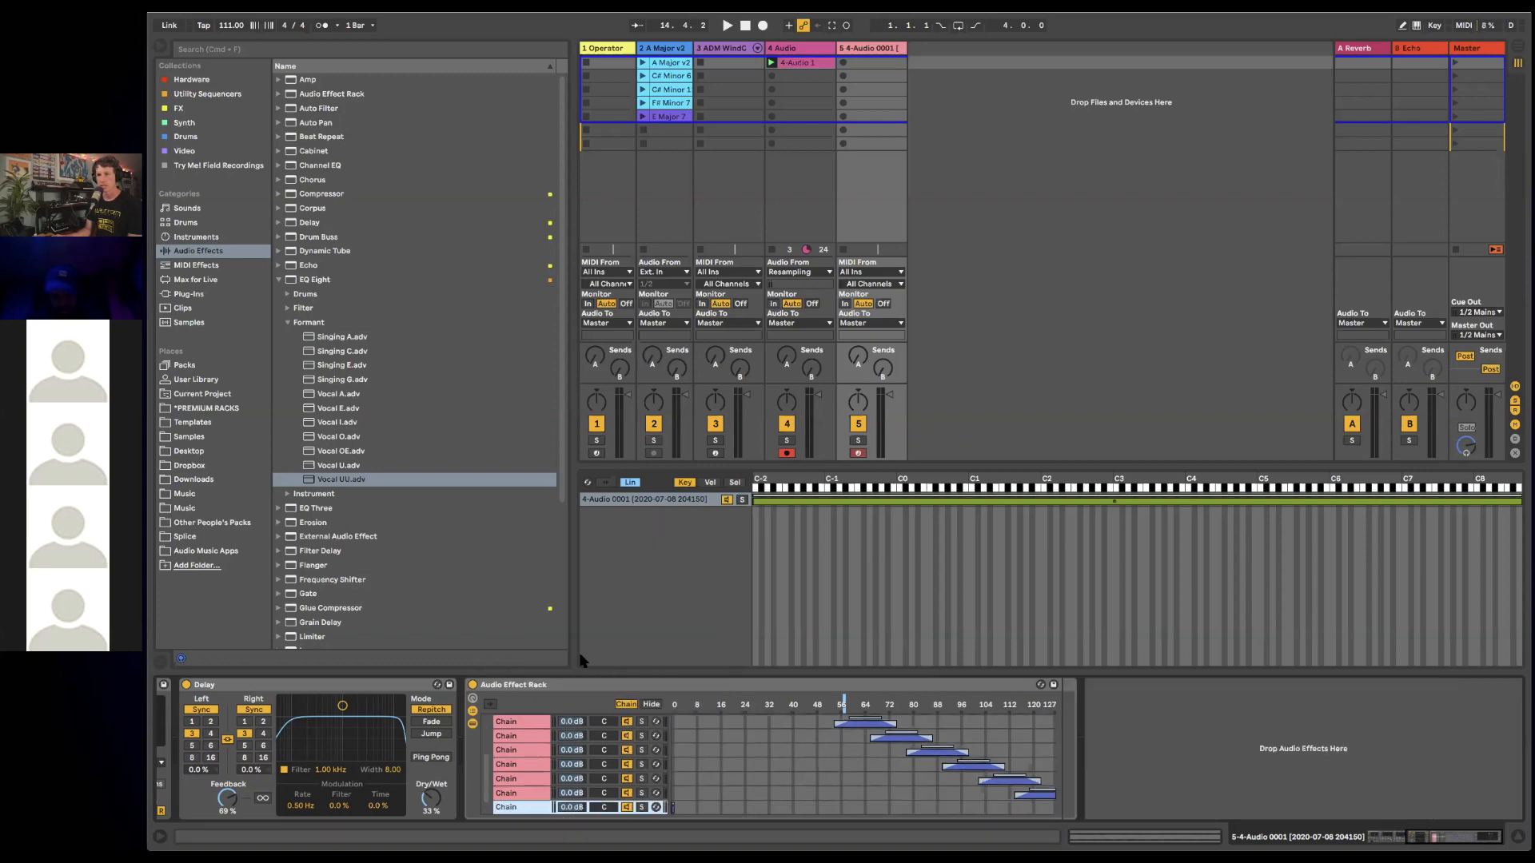
click(581, 657)
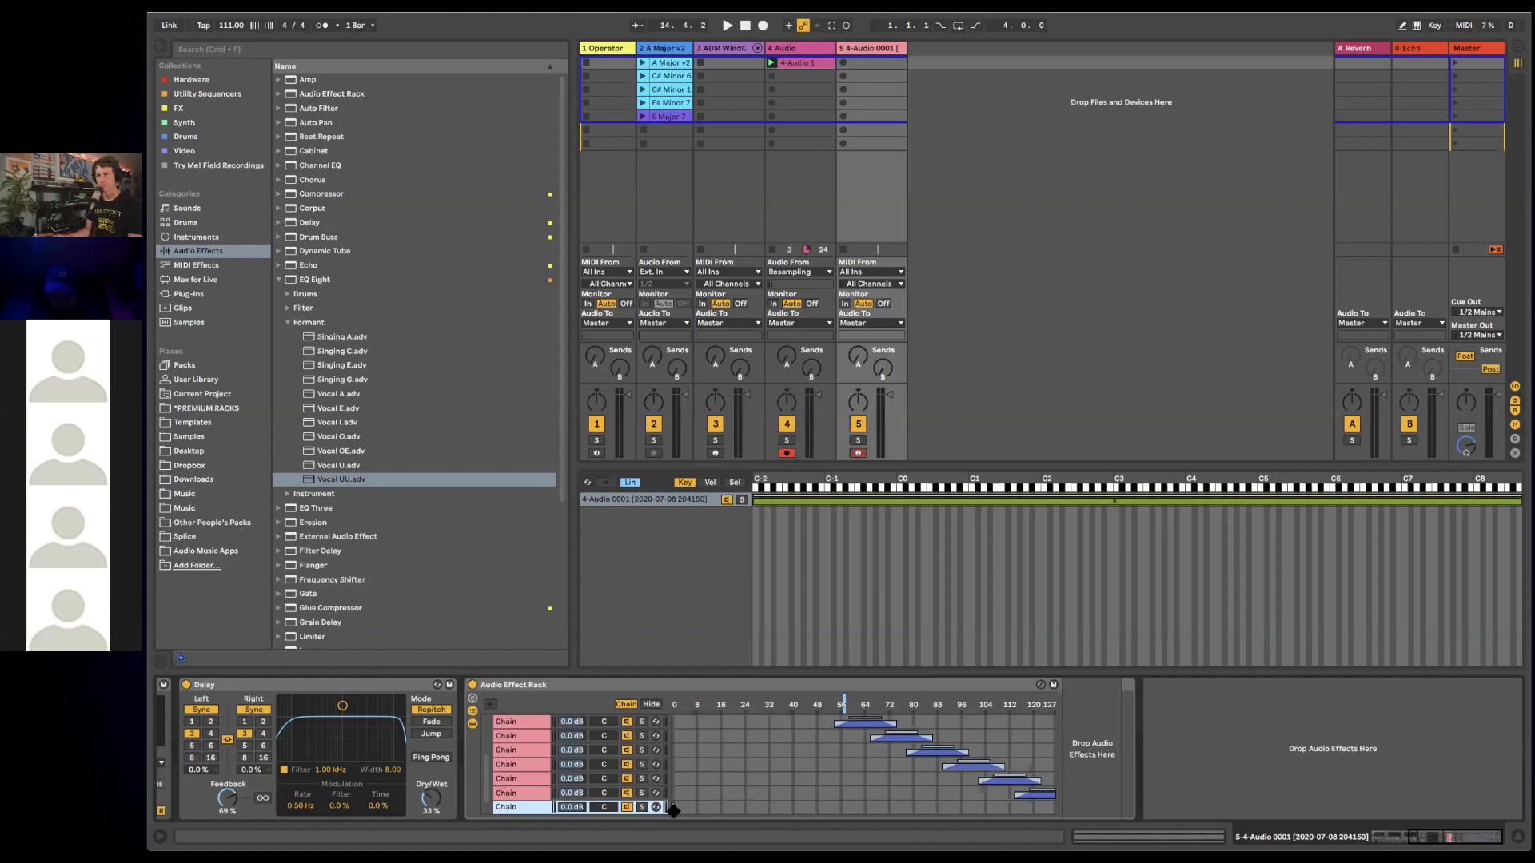
drag(673, 810, 835, 809)
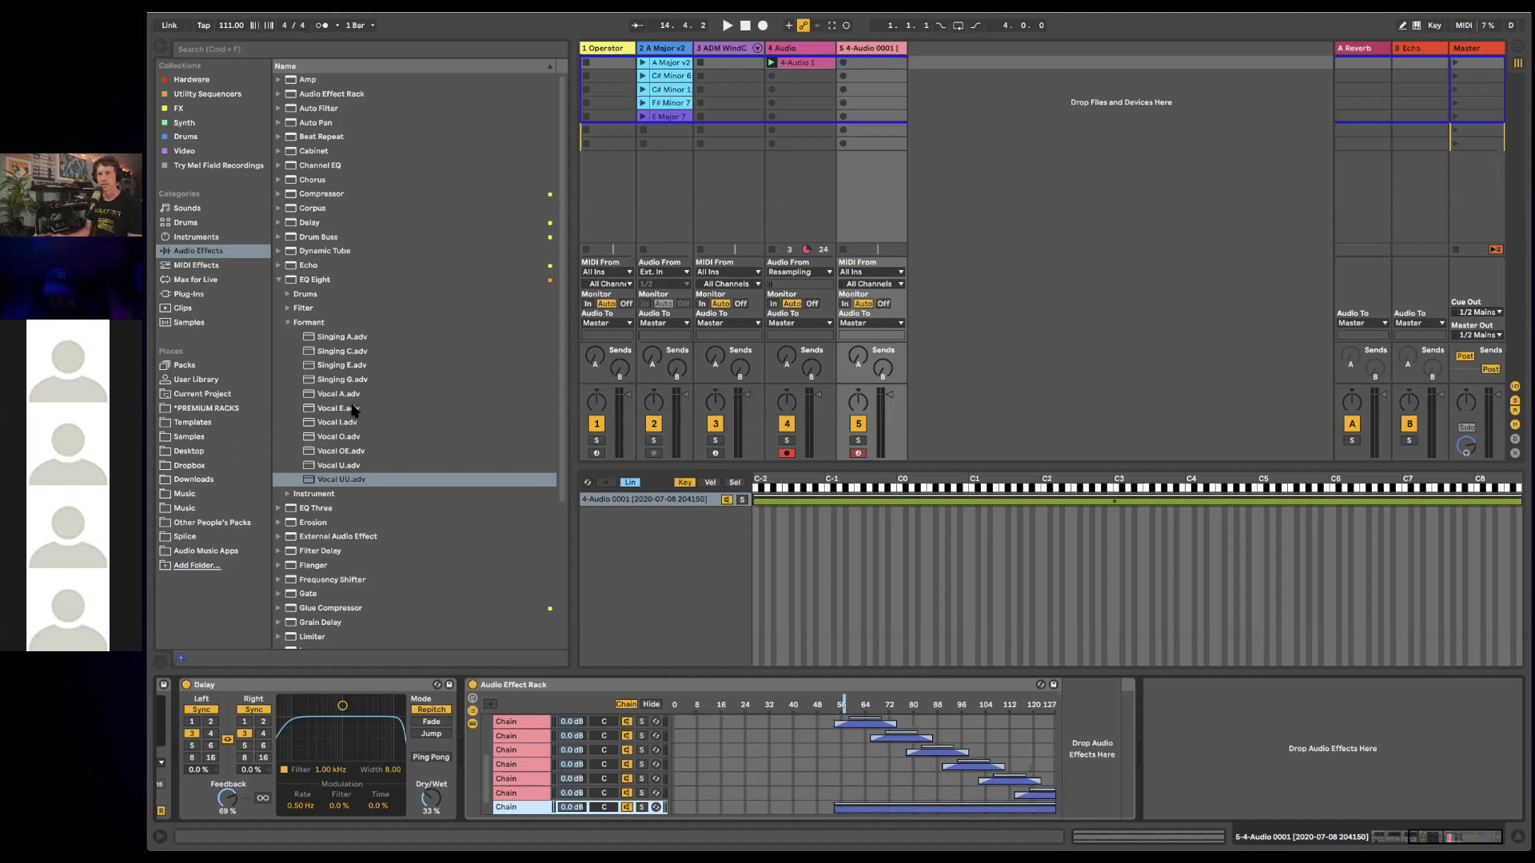
- Add an EQ Eight to the new chain and enable band 8 as a low-pass filter at 303 Hz
click(297, 279)
drag(1007, 622, 1090, 734)
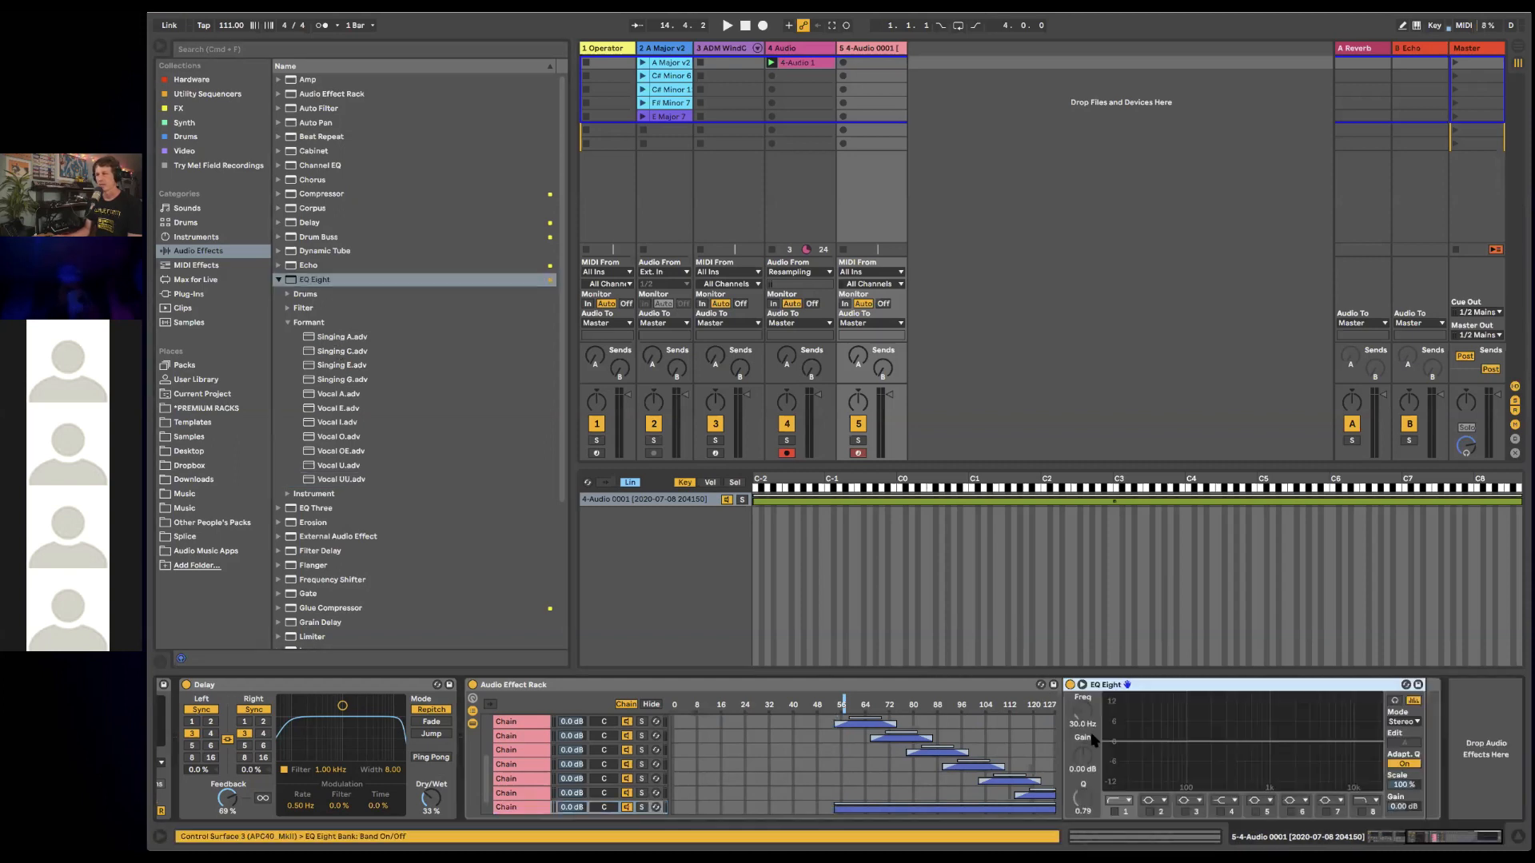
click(1361, 811)
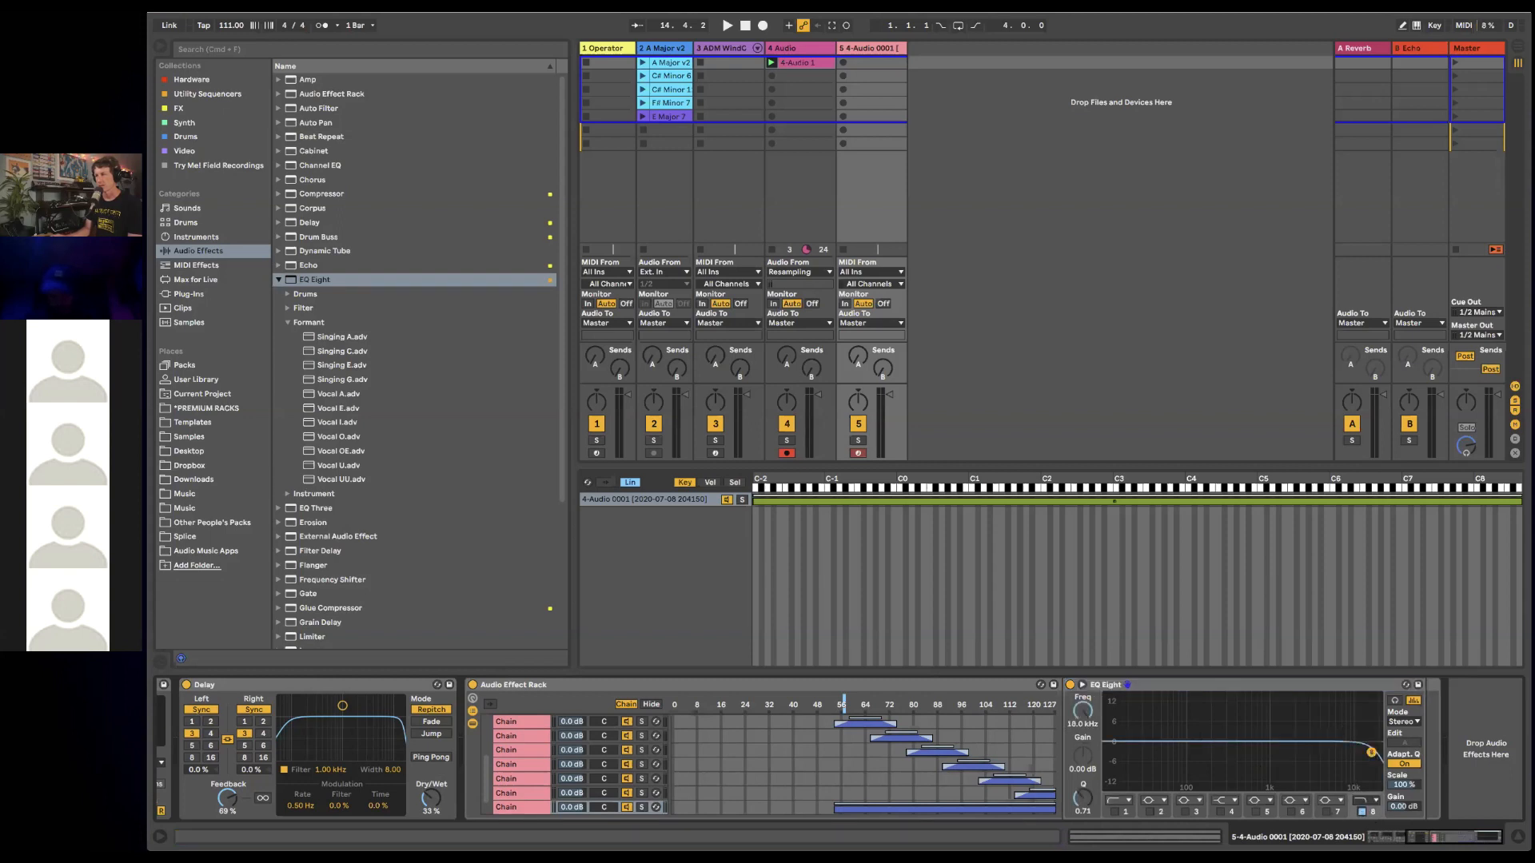
drag(1371, 753, 1225, 753)
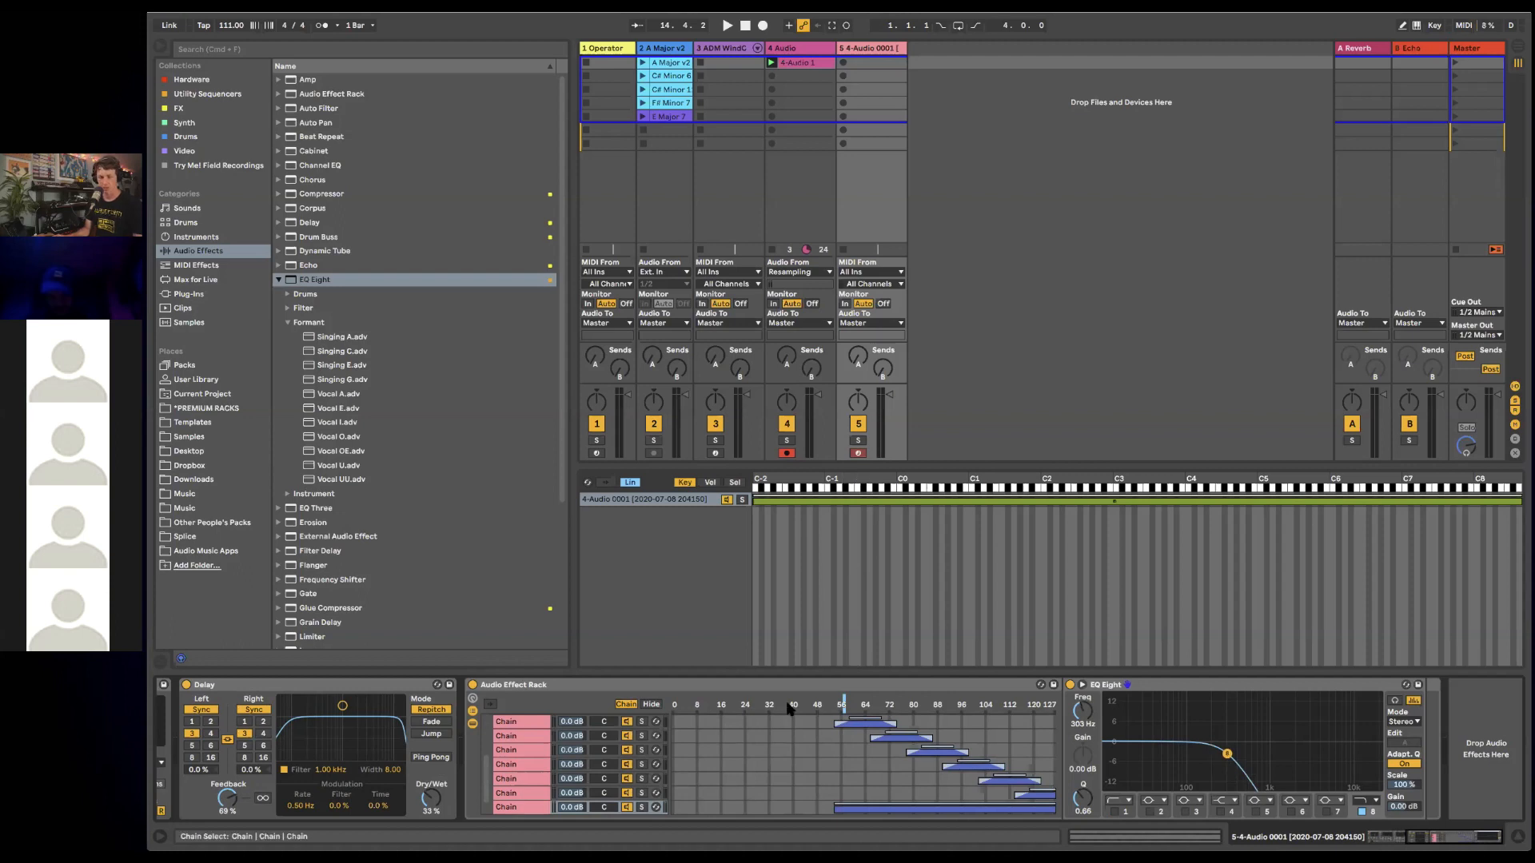
- Set the sampler filter's frequency to 6.06 kHz and its resonance to 0%, trying different chain selector positions in the Audio Effect Rack
mouse_move(787, 704)
mouse_down()
mouse_move(1023, 705)
mouse_move(774, 704)
mouse_up()
scroll(774, 740, down, 1)
scroll(525, 686, left, 2)
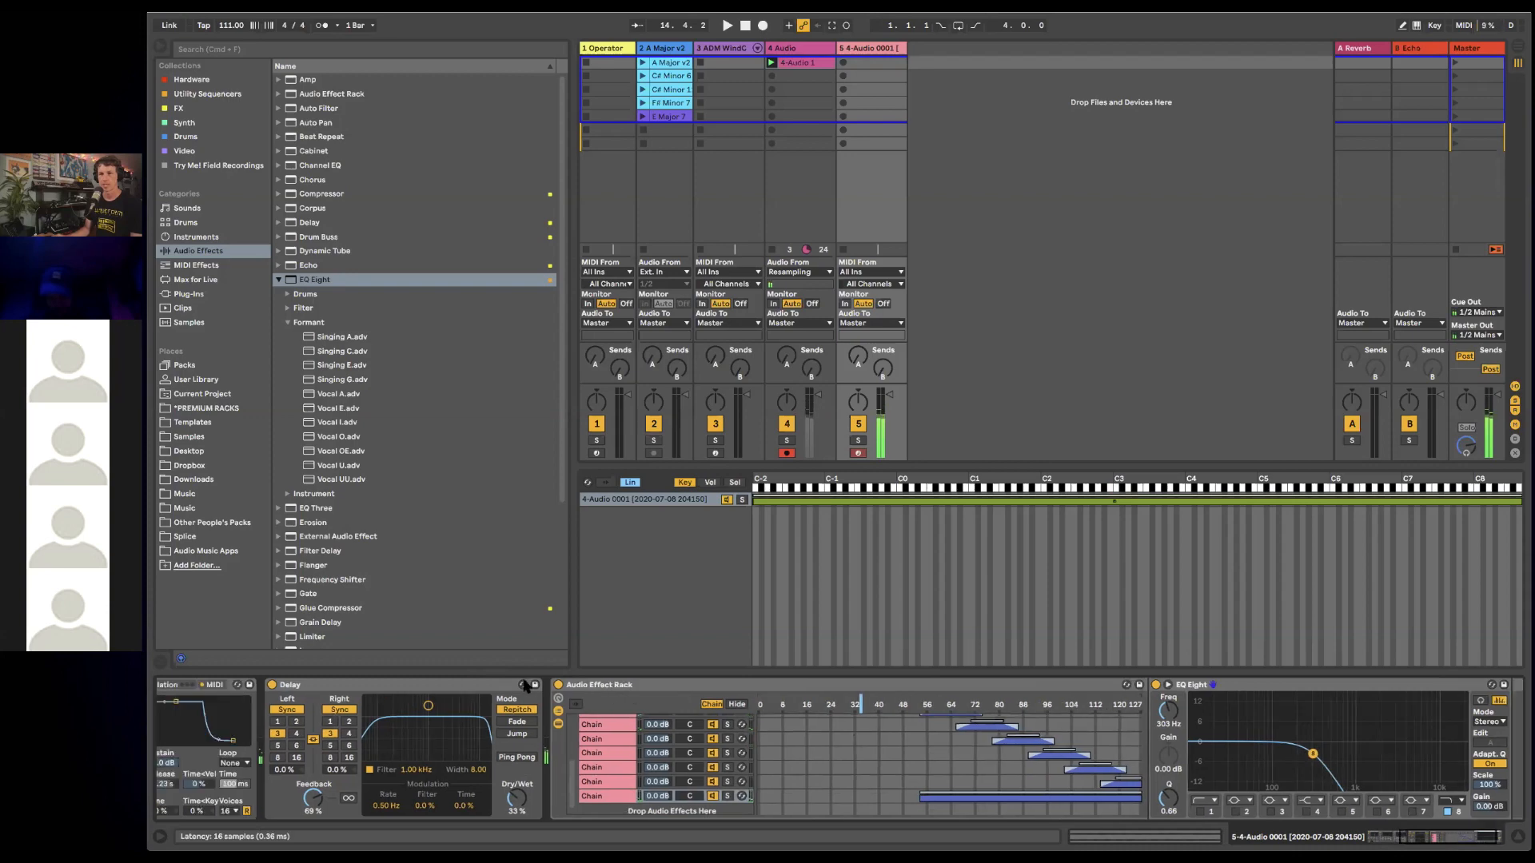
scroll(525, 685, left, 8)
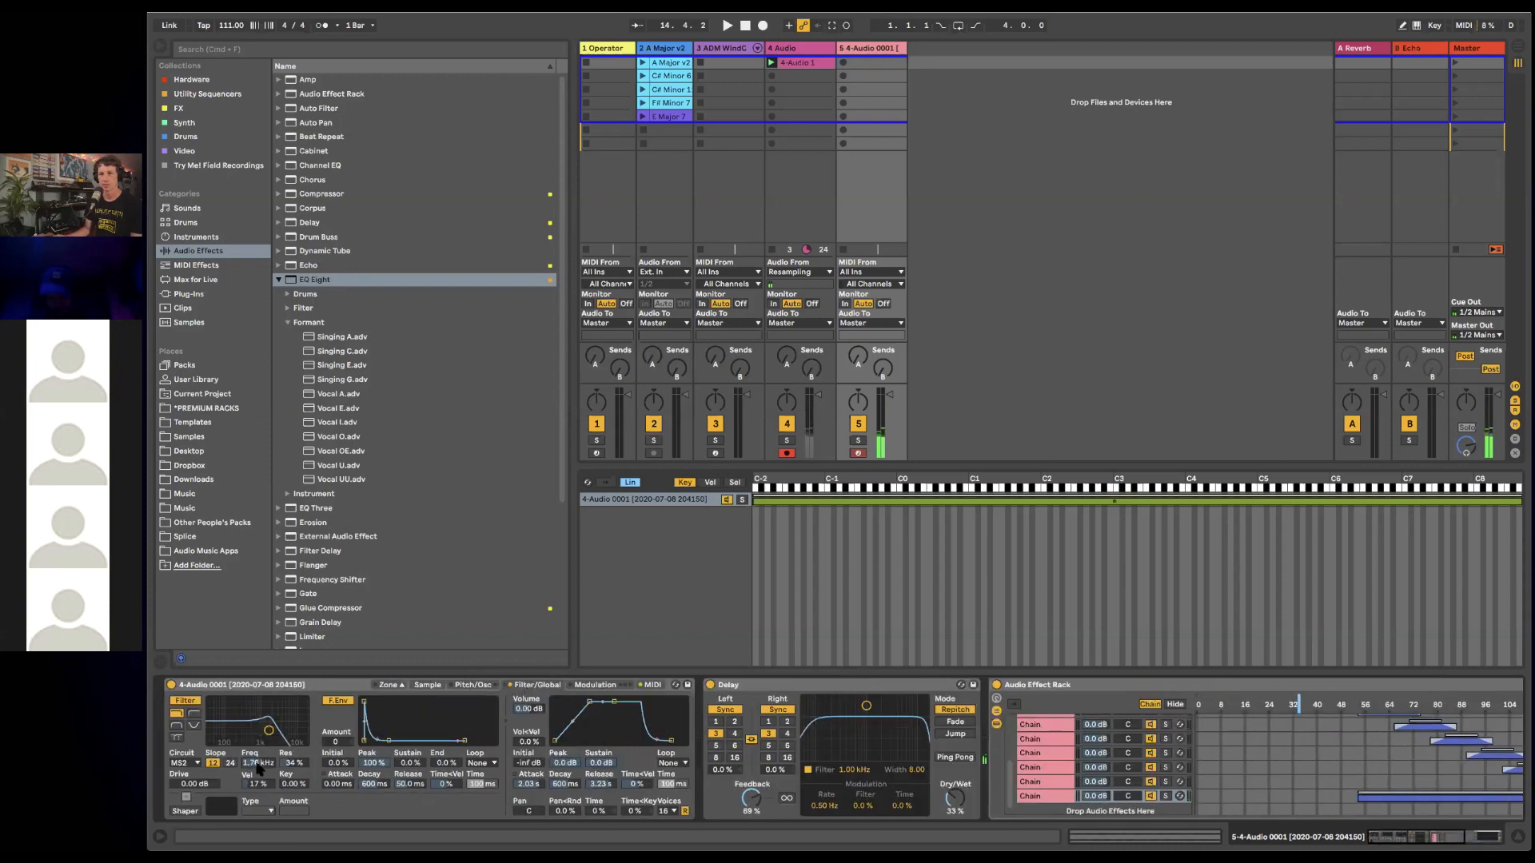
drag(257, 765, 258, 703)
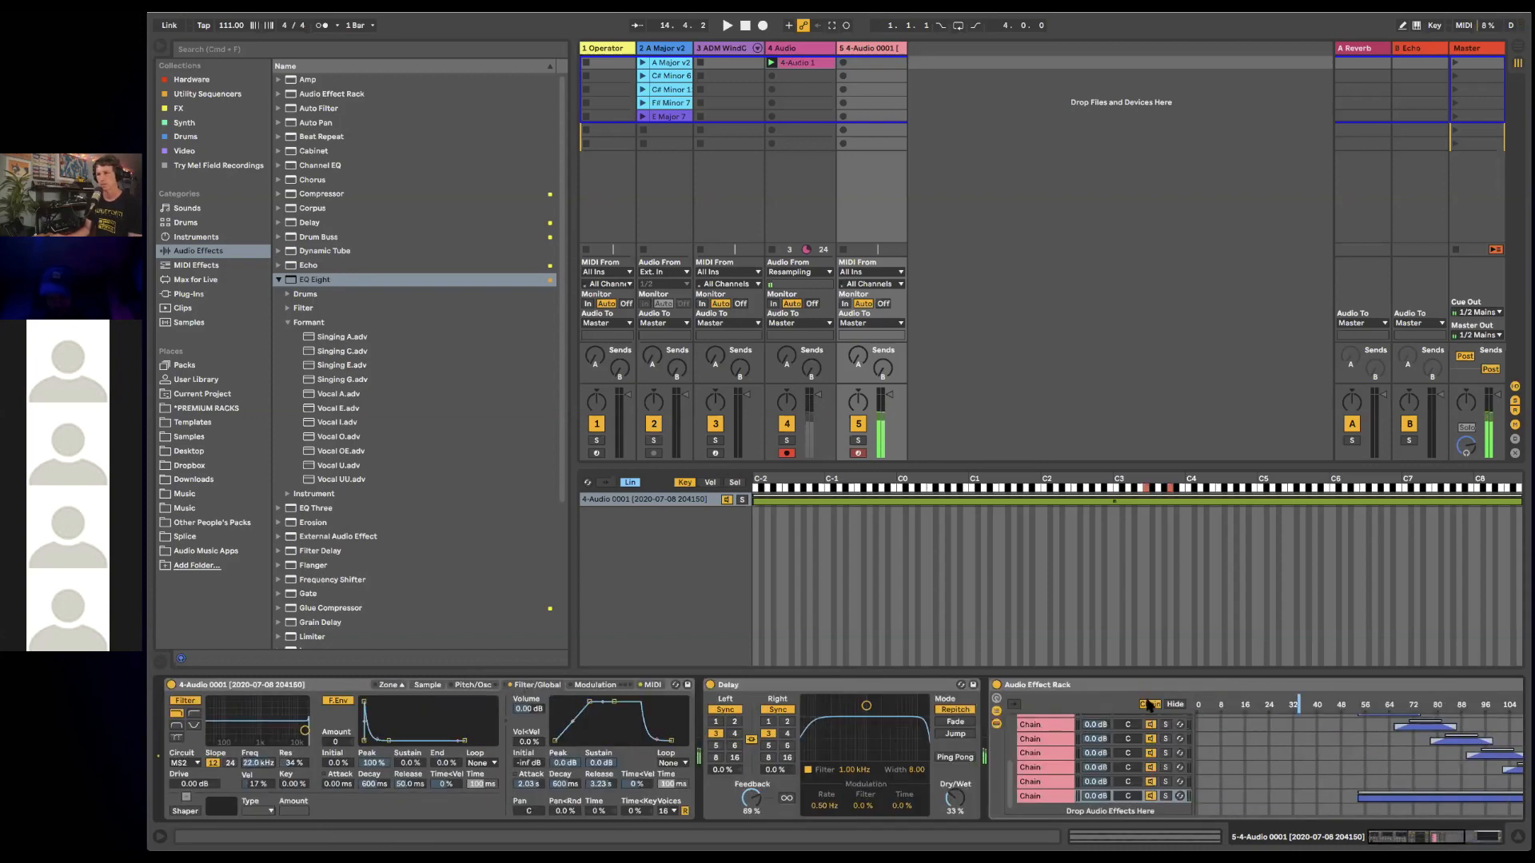
click(1247, 704)
drag(1197, 705, 1340, 708)
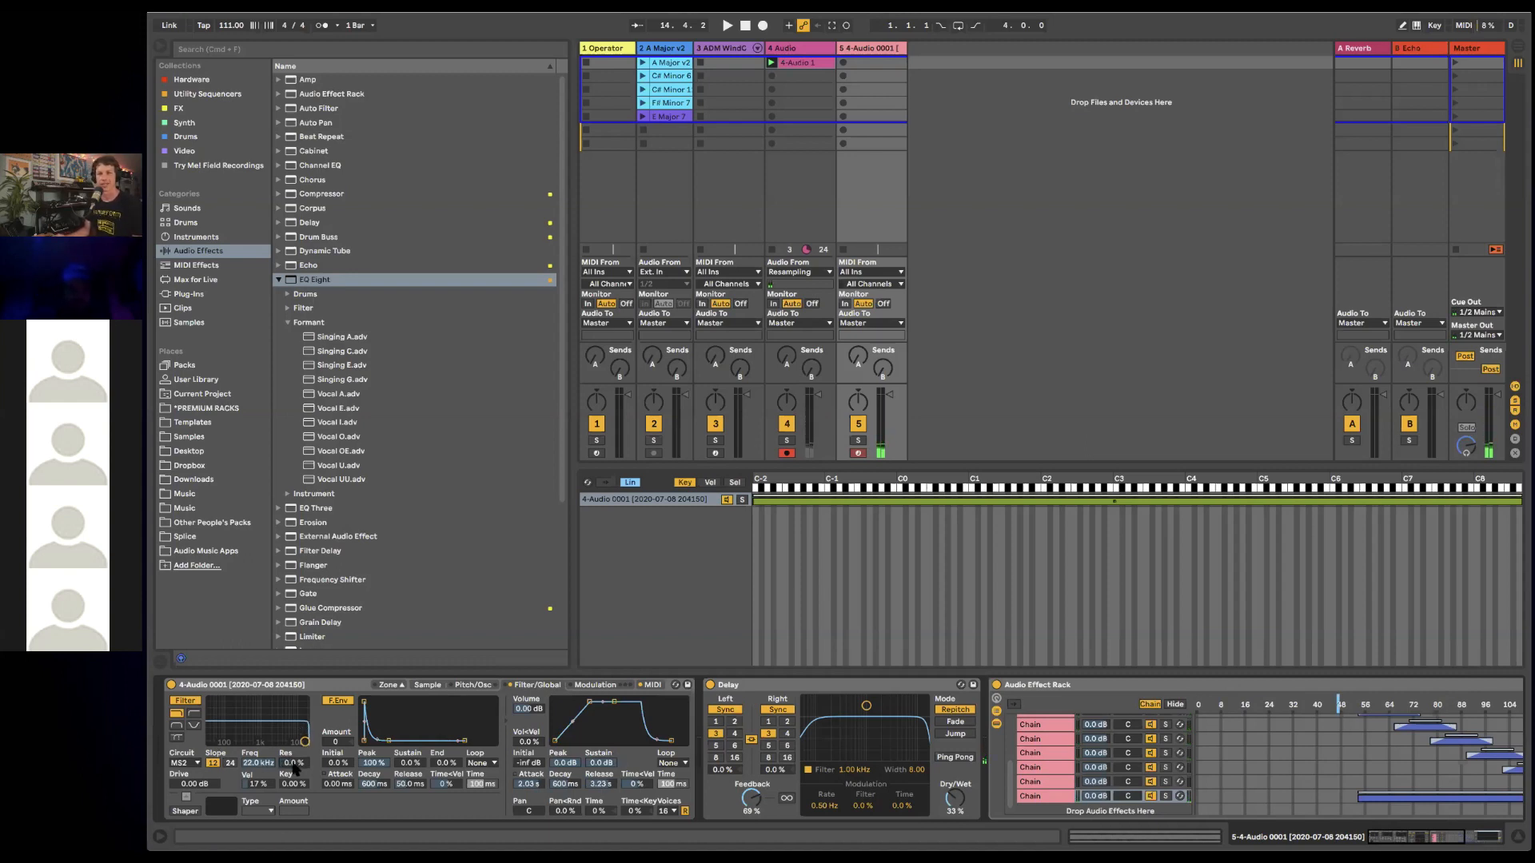
drag(269, 765, 270, 792)
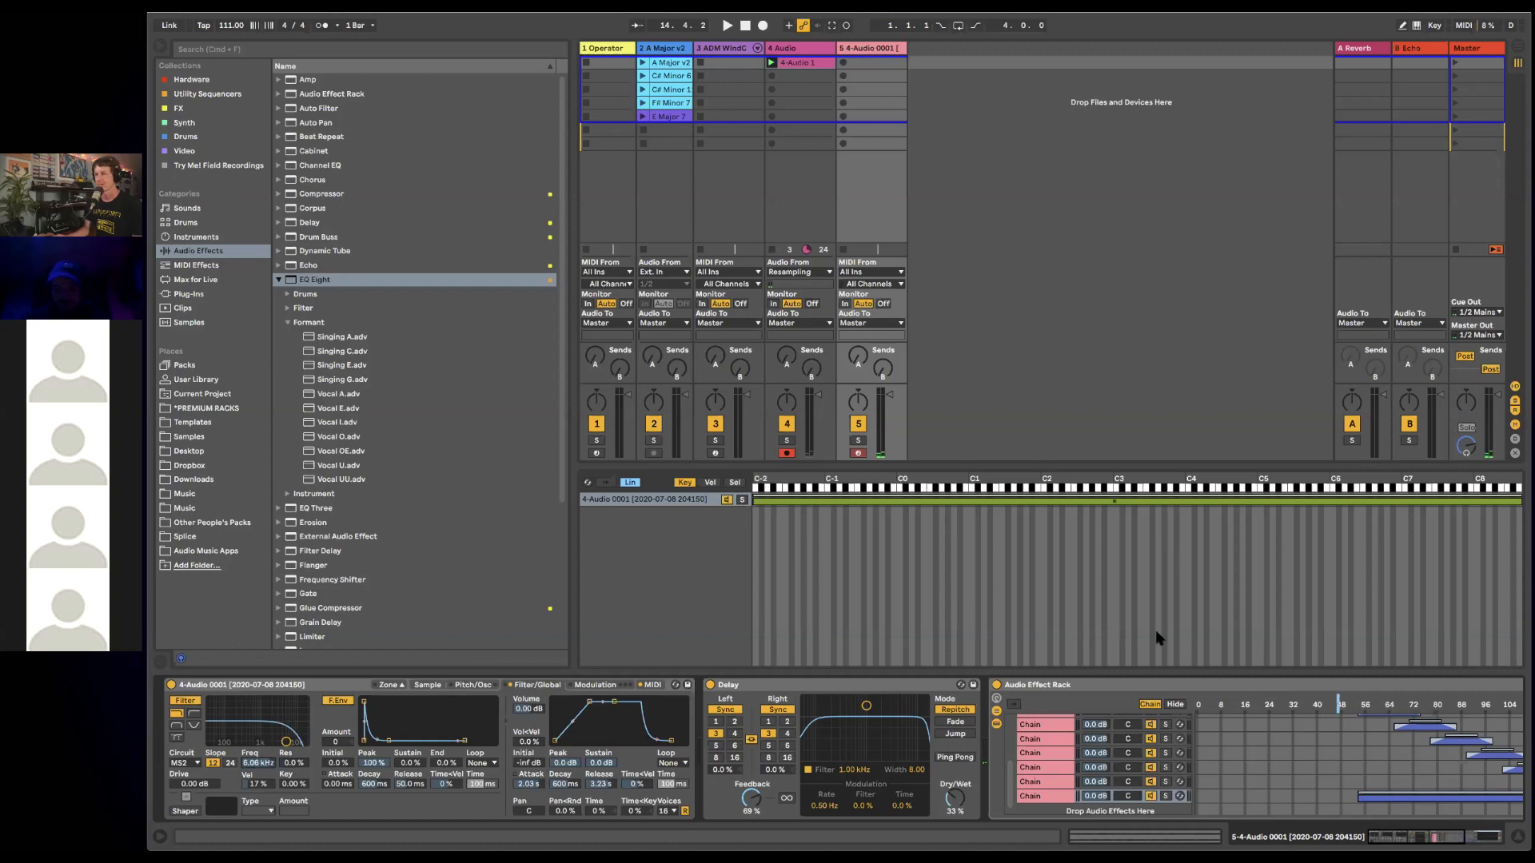
- Sweep the rack's chain selector across the formant EQ chains to audition them, ending at about 50
mouse_move(1340, 704)
mouse_down()
mouse_move(1471, 705)
mouse_move(1233, 705)
mouse_move(1487, 705)
mouse_move(1343, 705)
mouse_up()
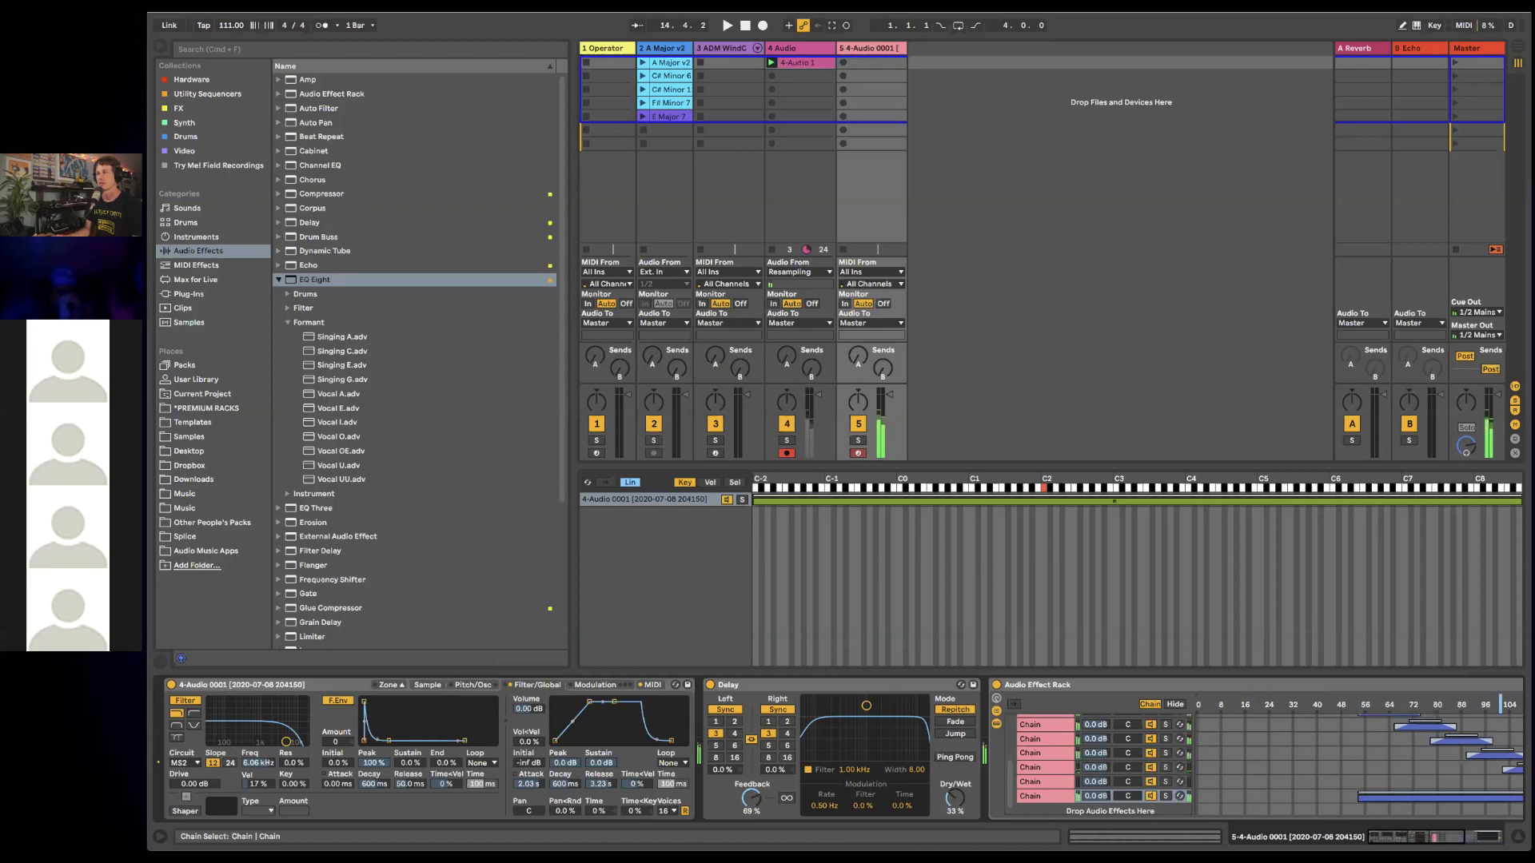
drag(1499, 705, 1341, 705)
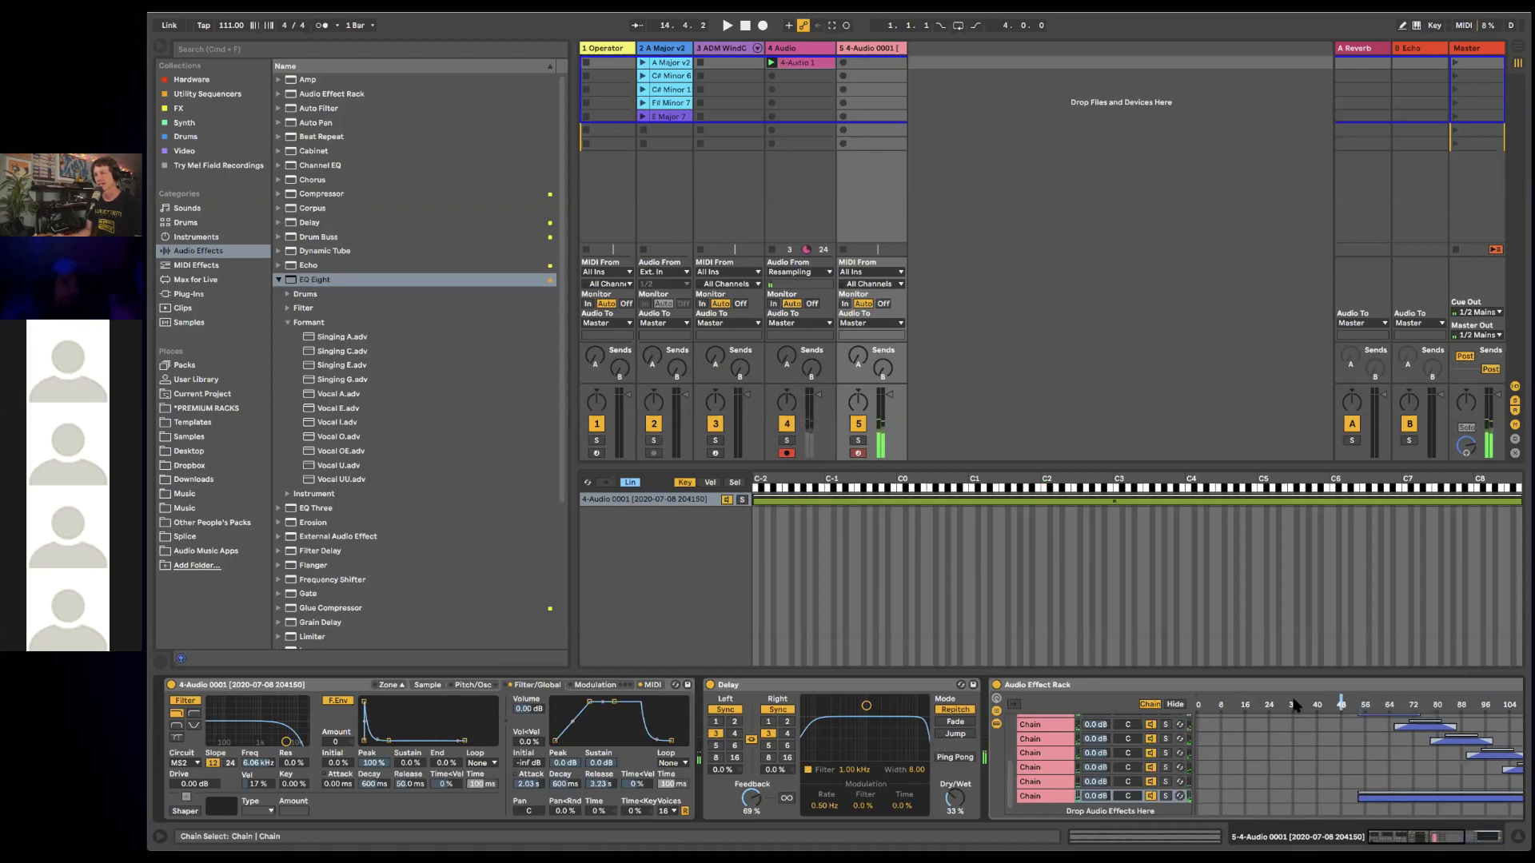
scroll(1284, 786, up, 5)
scroll(1303, 781, right, 10)
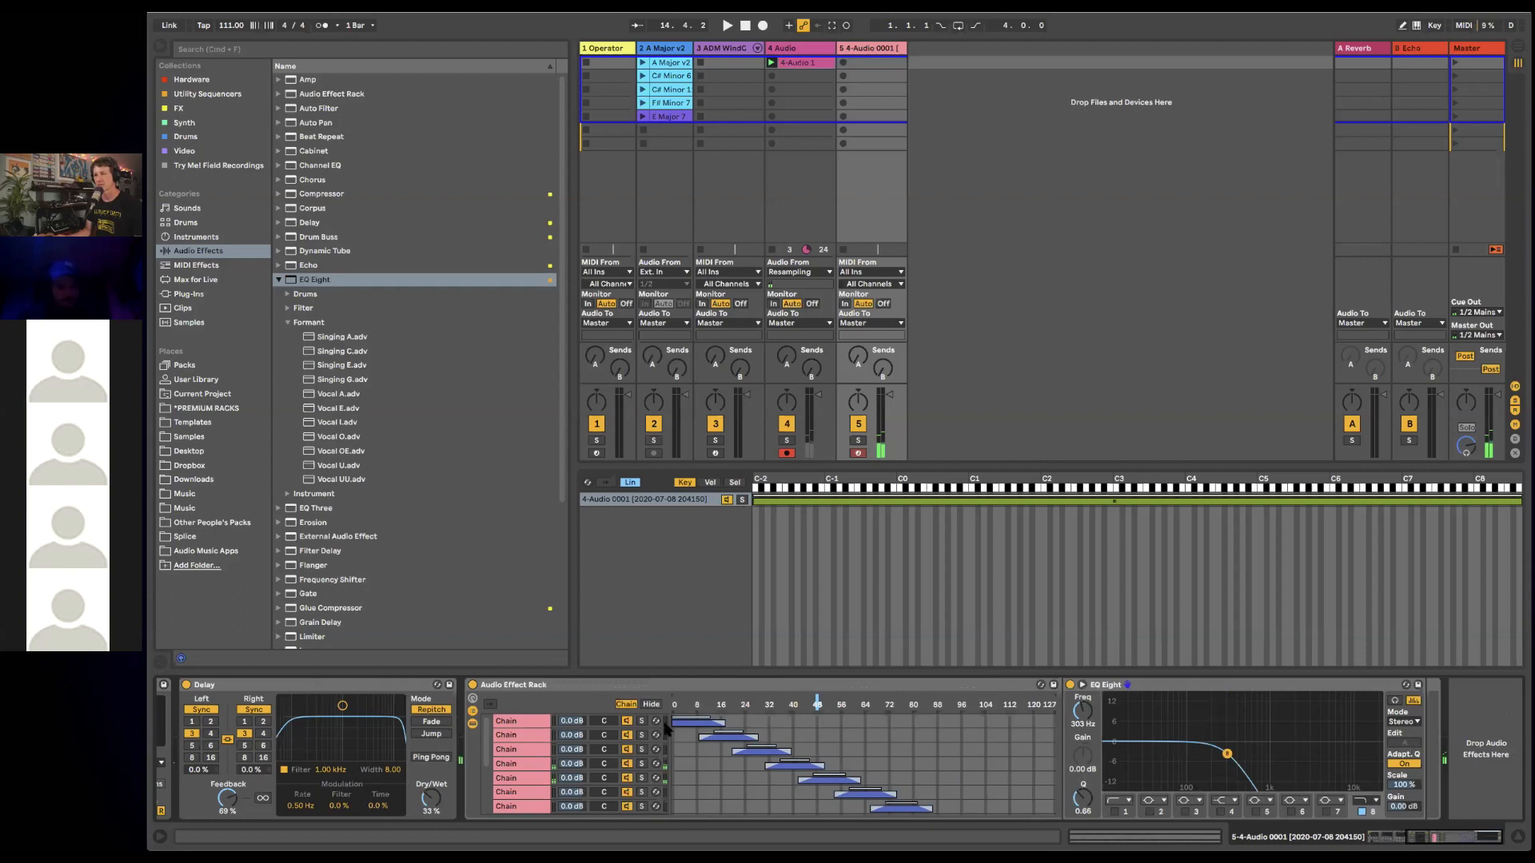
mouse_move(751, 706)
mouse_down()
mouse_move(832, 706)
mouse_move(773, 706)
mouse_up()
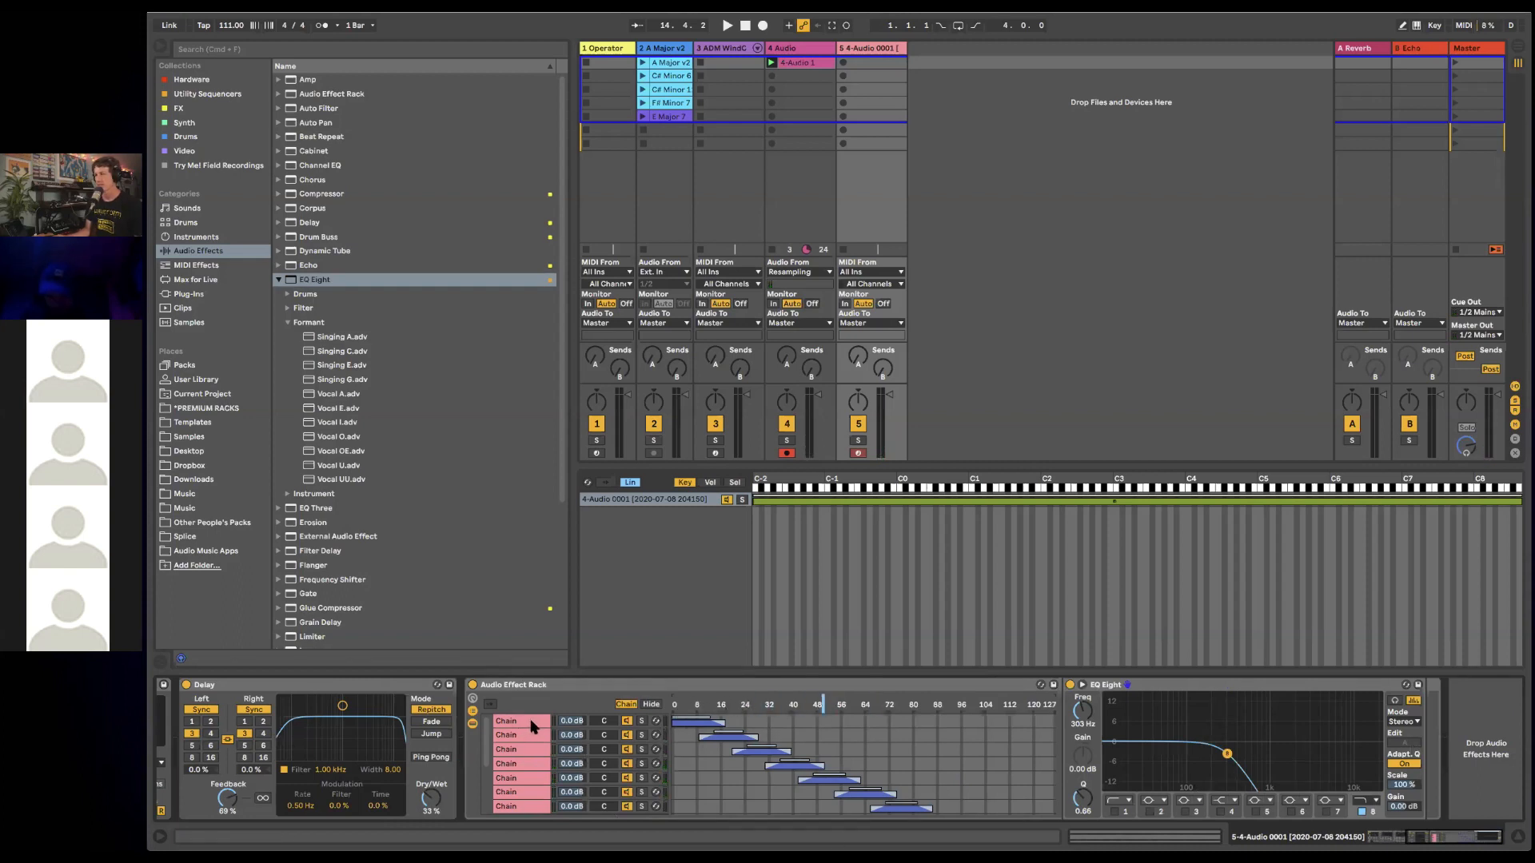
- Show the Audio Effect Rack's macro controls and map the chain selector to Macro 1
click(473, 700)
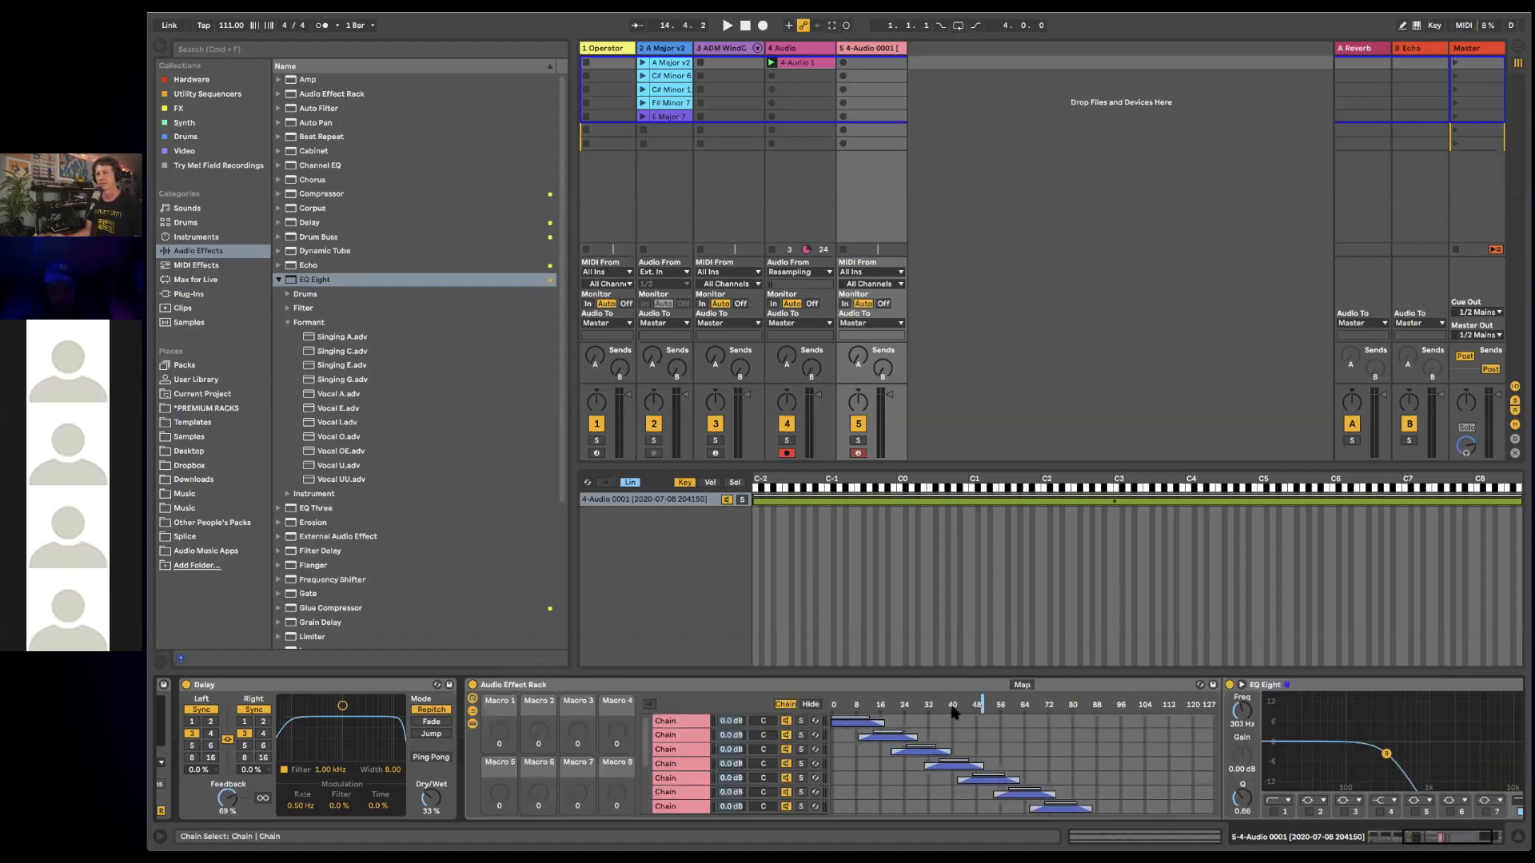
right_click(954, 712)
click(1005, 624)
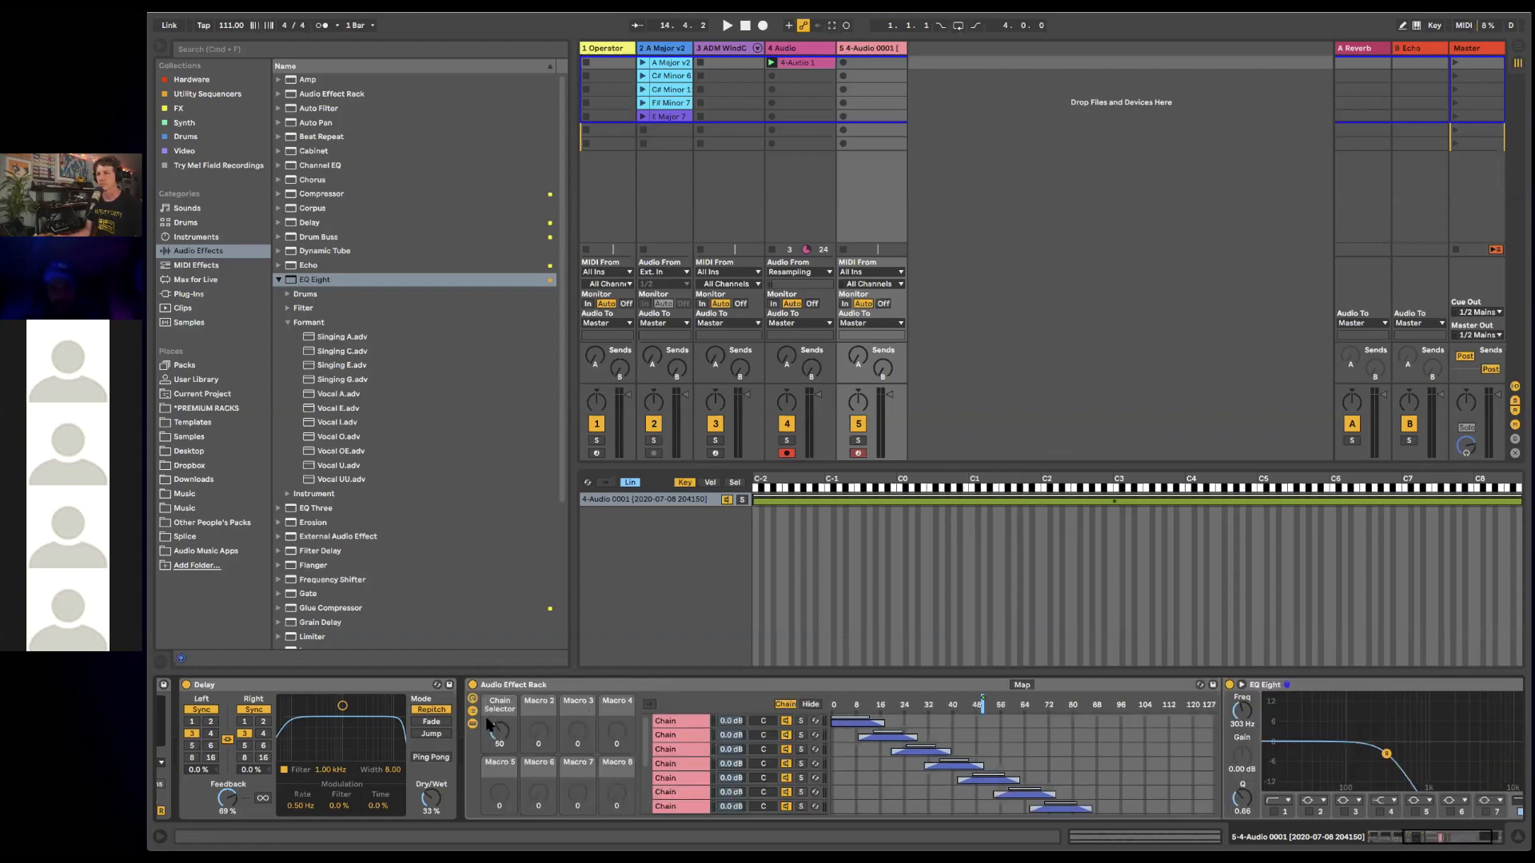
- Set the Chain Selector macro to 0 and shift the first chain's Singing A EQ bands slightly lower in frequency with 11.8 dB gain
click(680, 726)
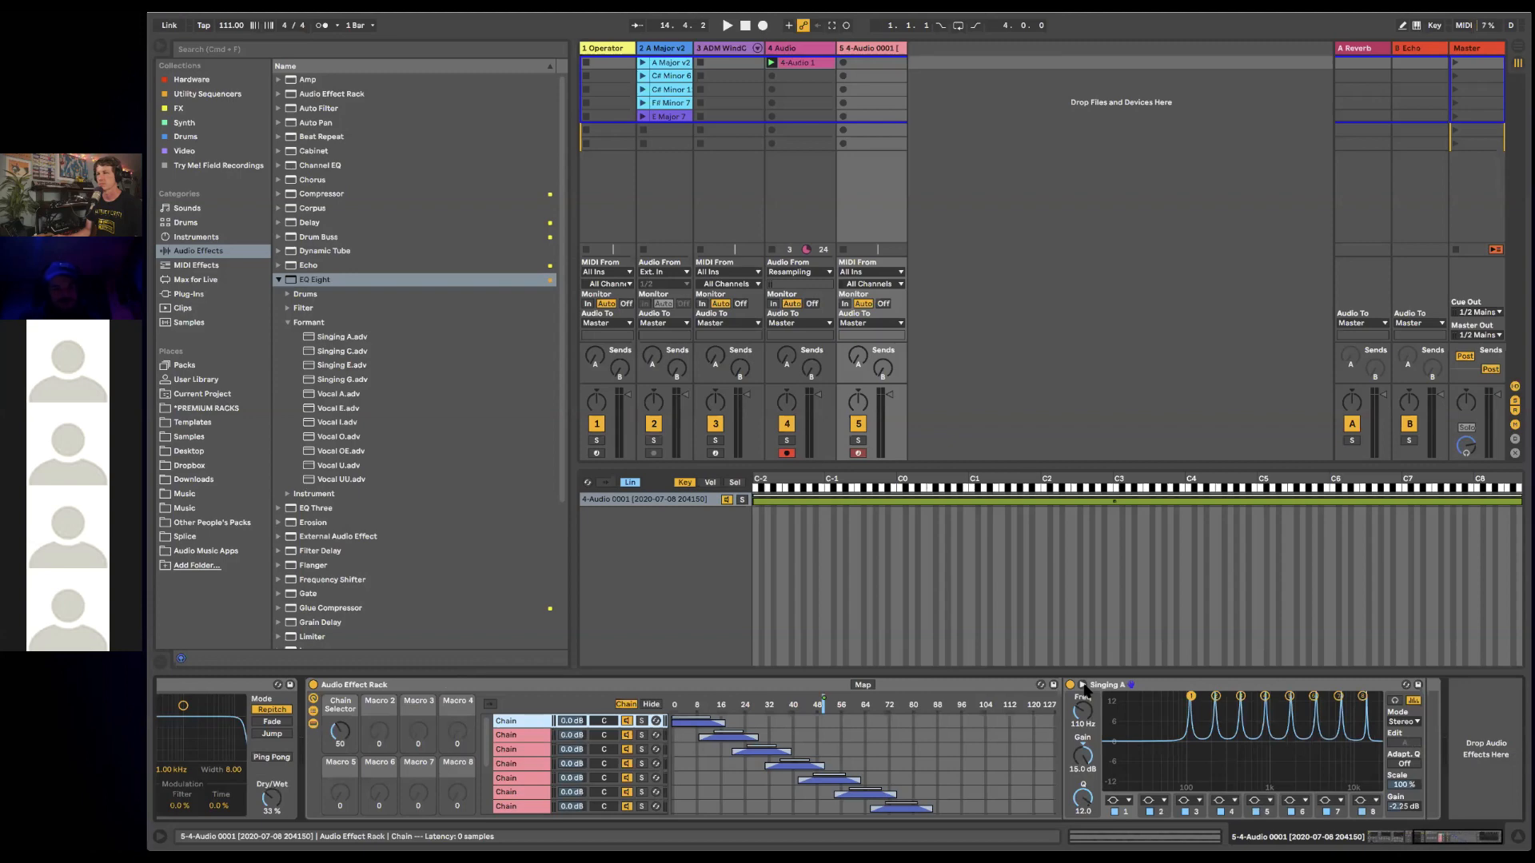
click(1083, 685)
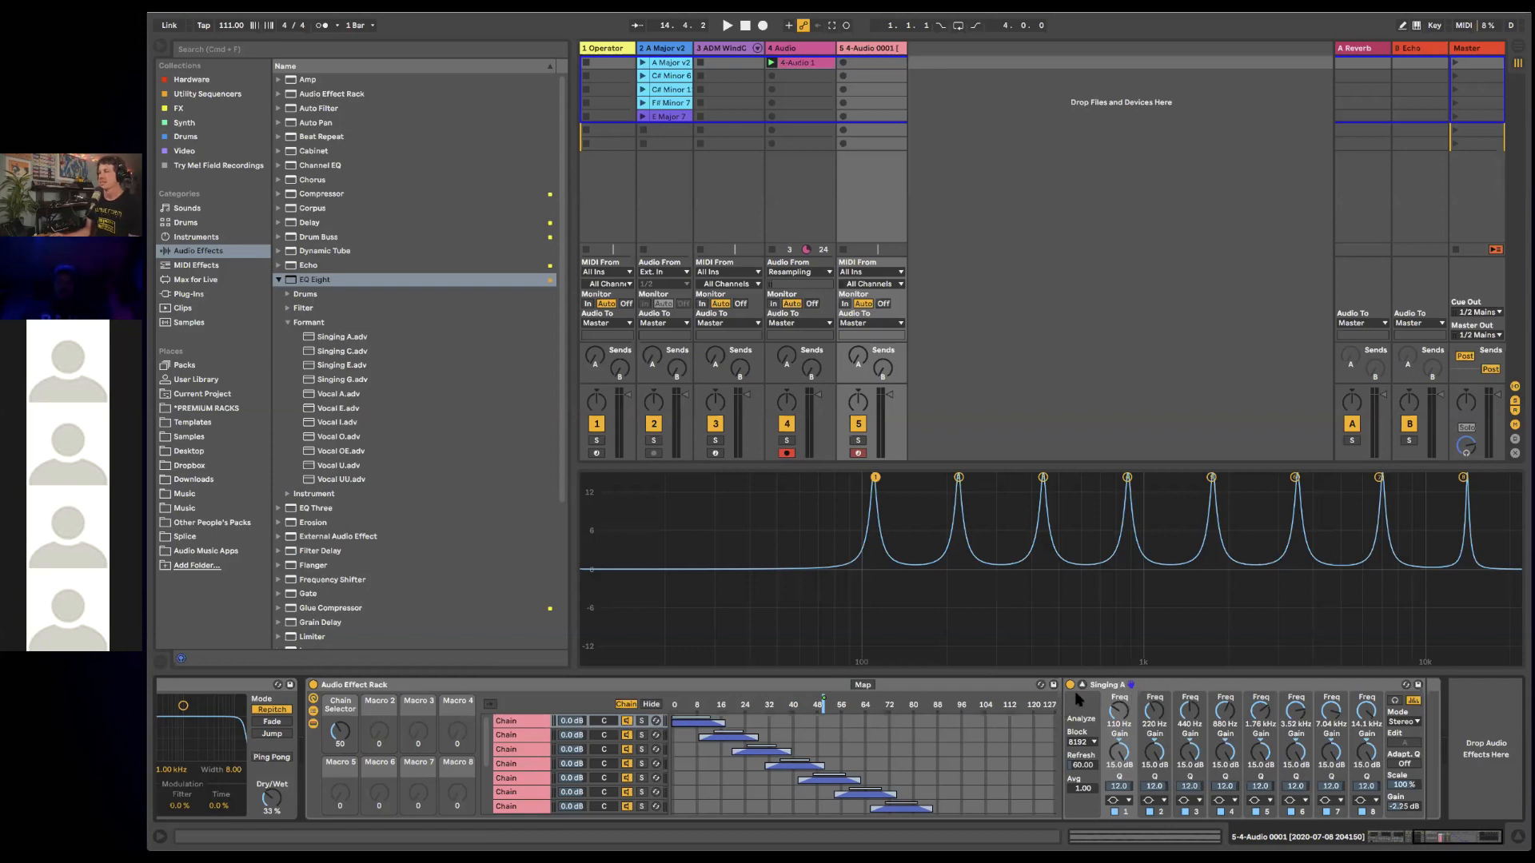
click(1084, 686)
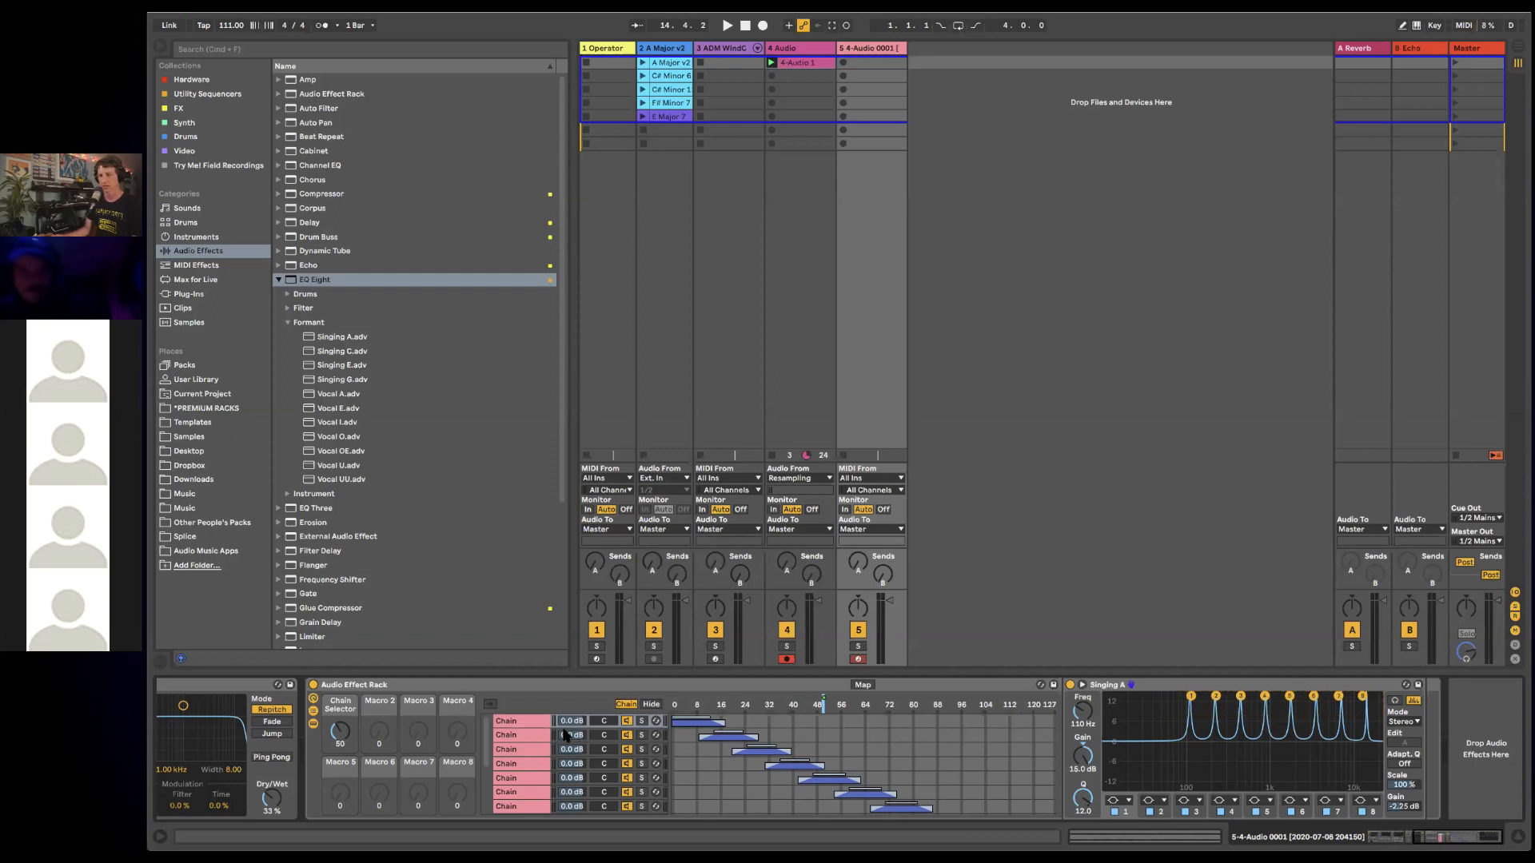
drag(339, 730, 340, 748)
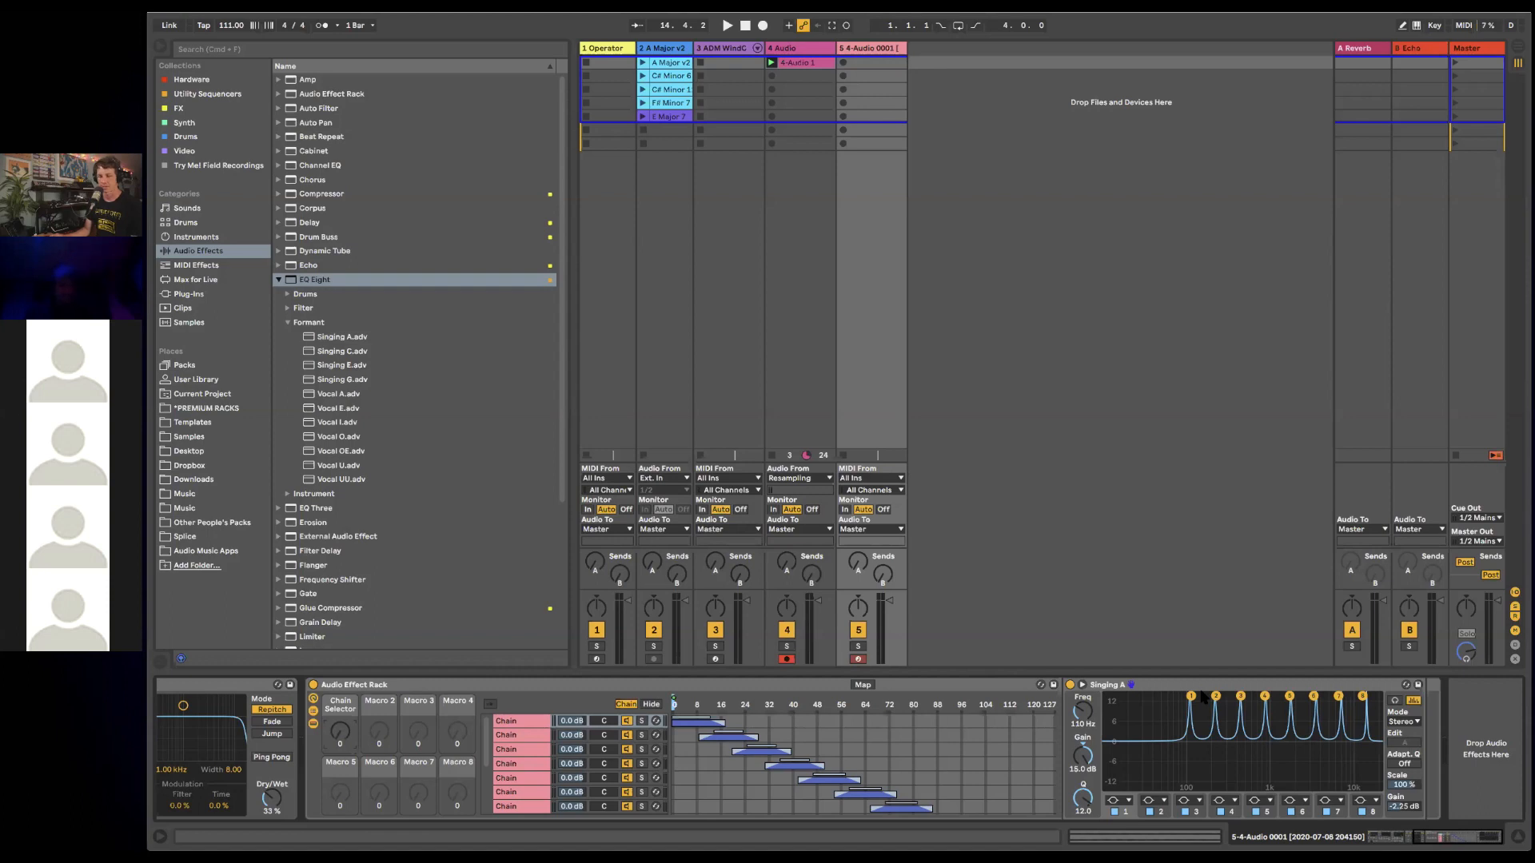
mouse_move(1203, 696)
mouse_down()
mouse_move(1116, 696)
mouse_move(1187, 708)
mouse_up()
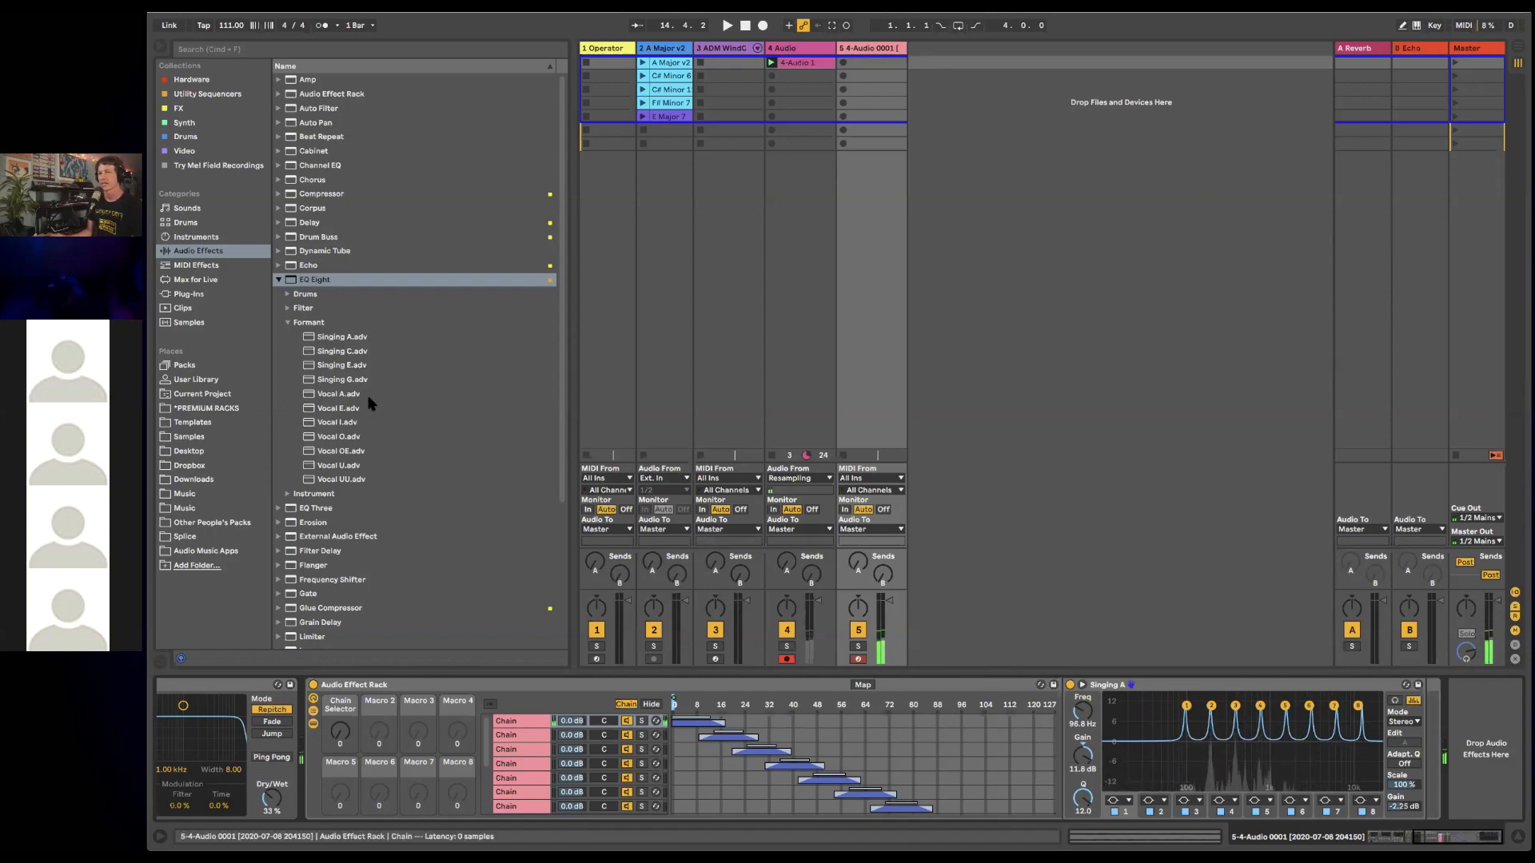
- Search the Max for Live audio effects for "lfo" and add LFO10 after the Audio Effect Rack
click(199, 280)
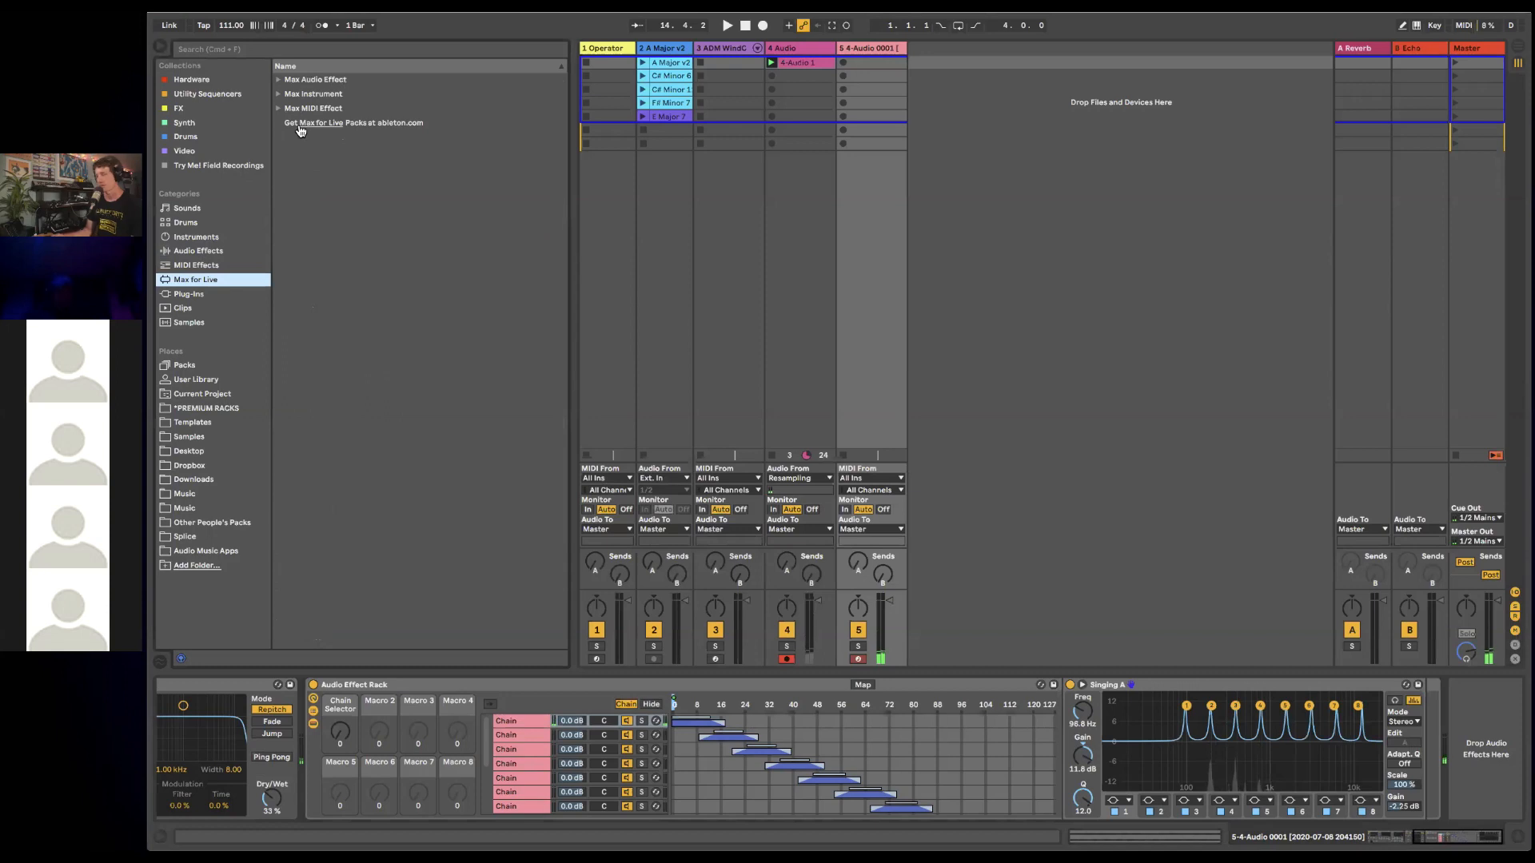
key(super+f)
text(lfo)
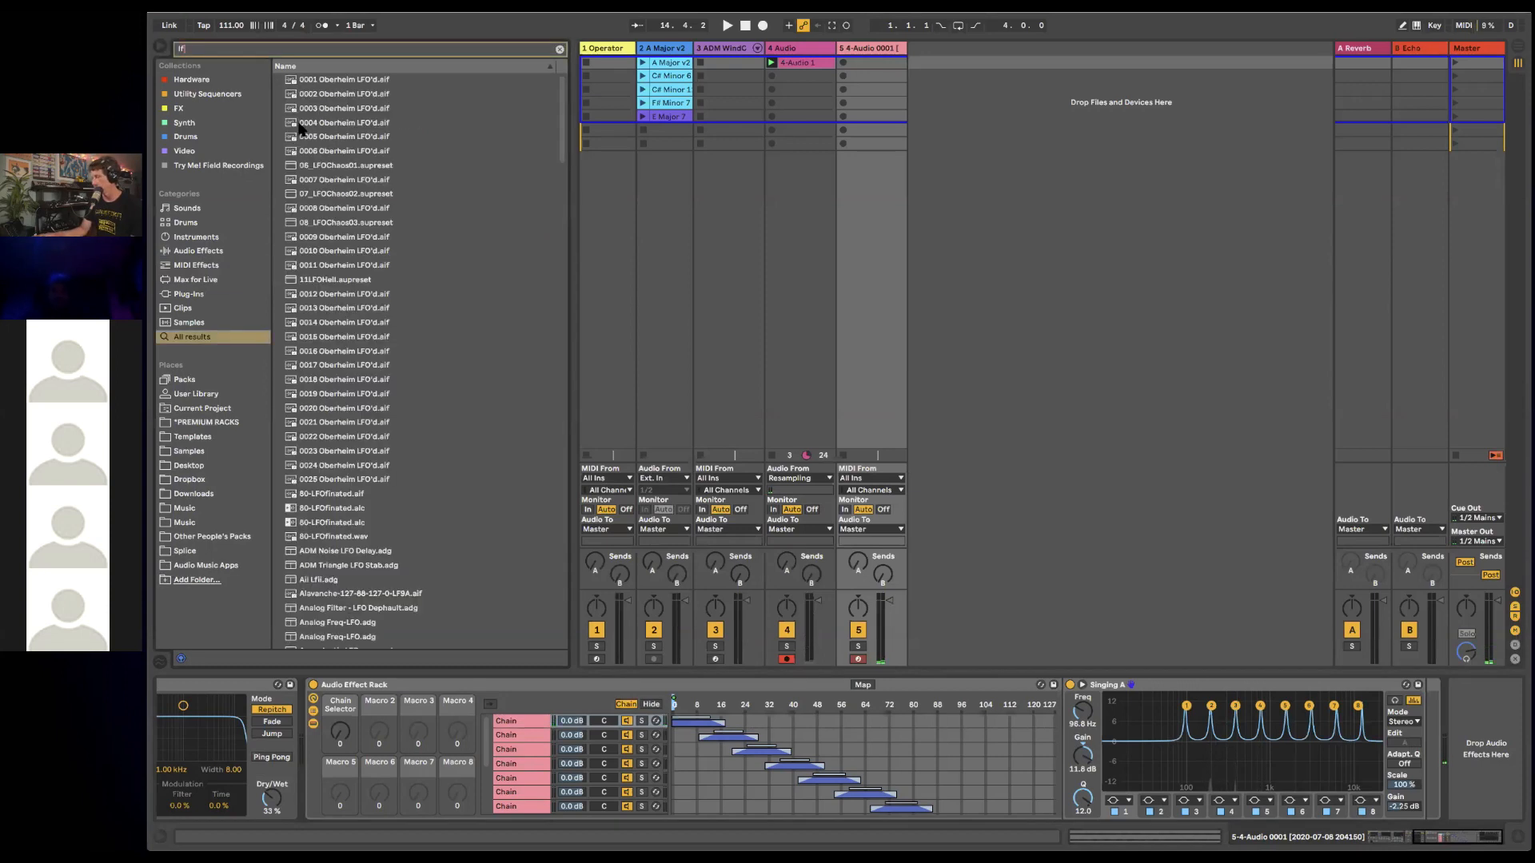
click(196, 279)
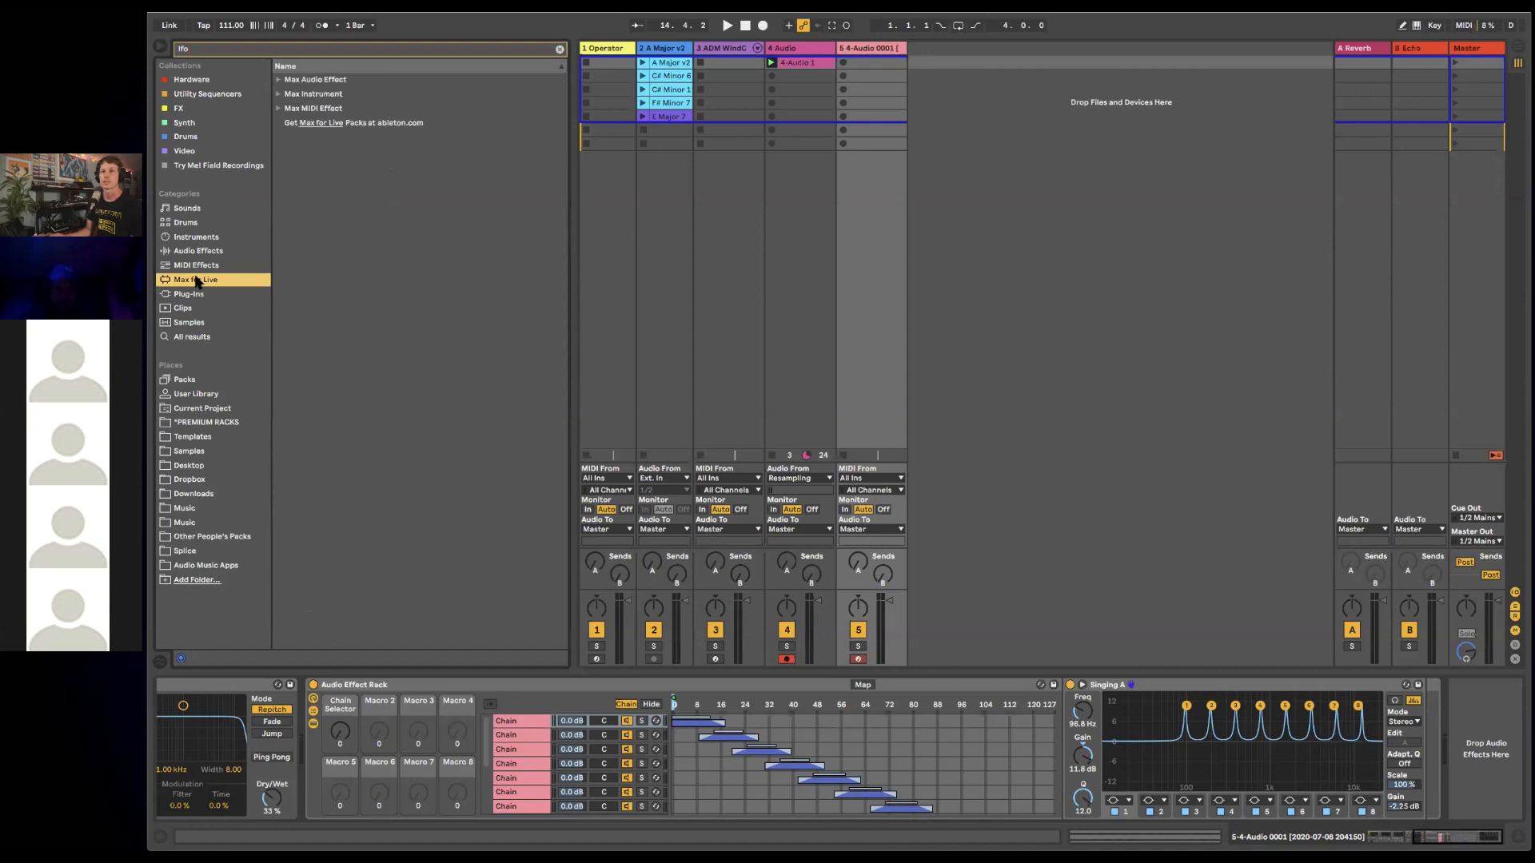
click(278, 79)
click(329, 184)
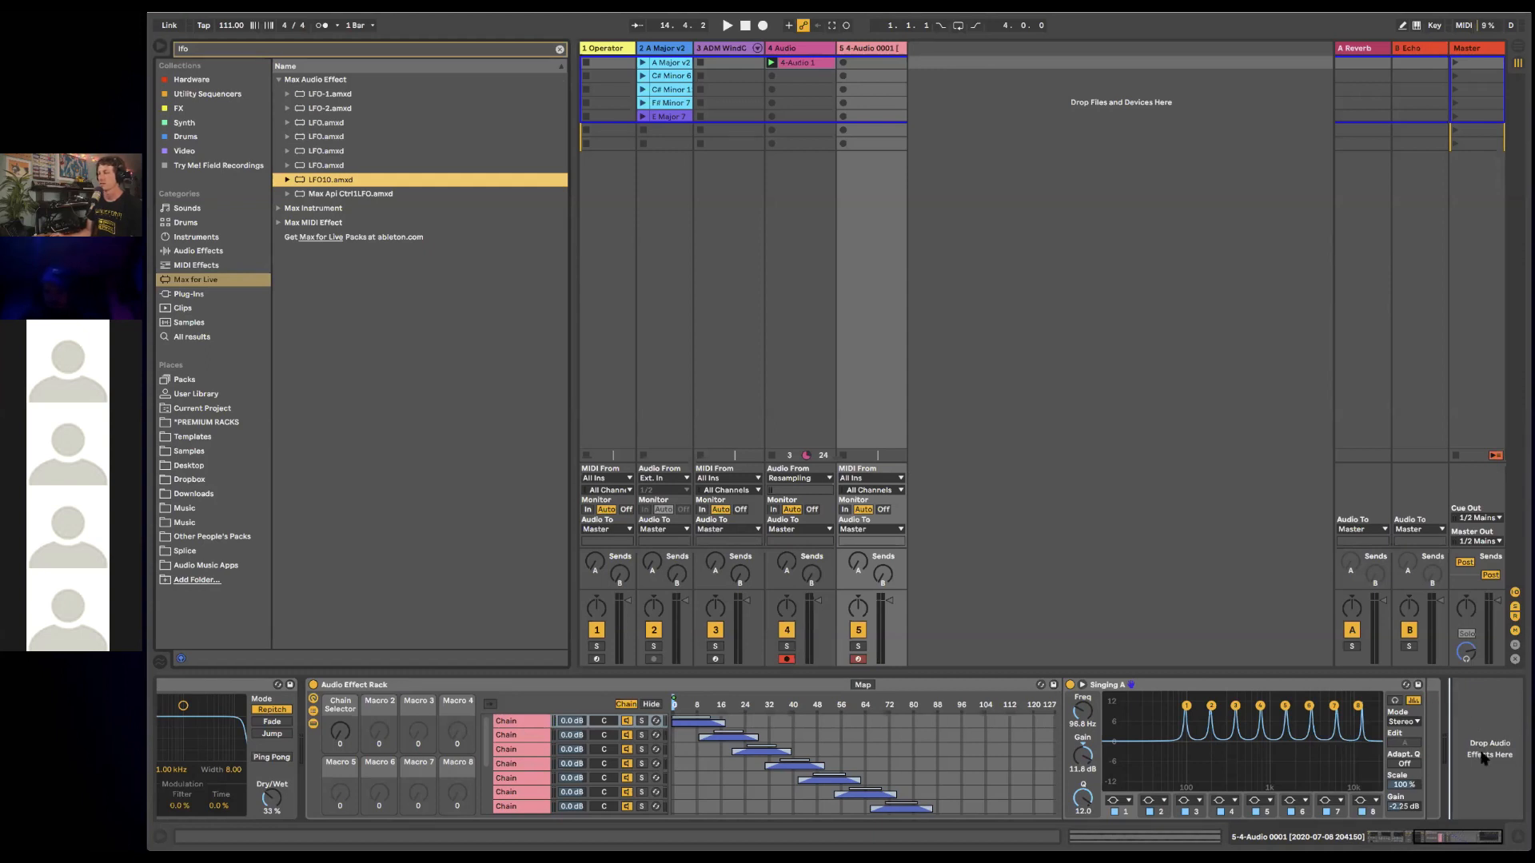
- Map LFO10 to the rack's Chain Selector macro and set the LFO rate to 0.21 Hz
click(1395, 703)
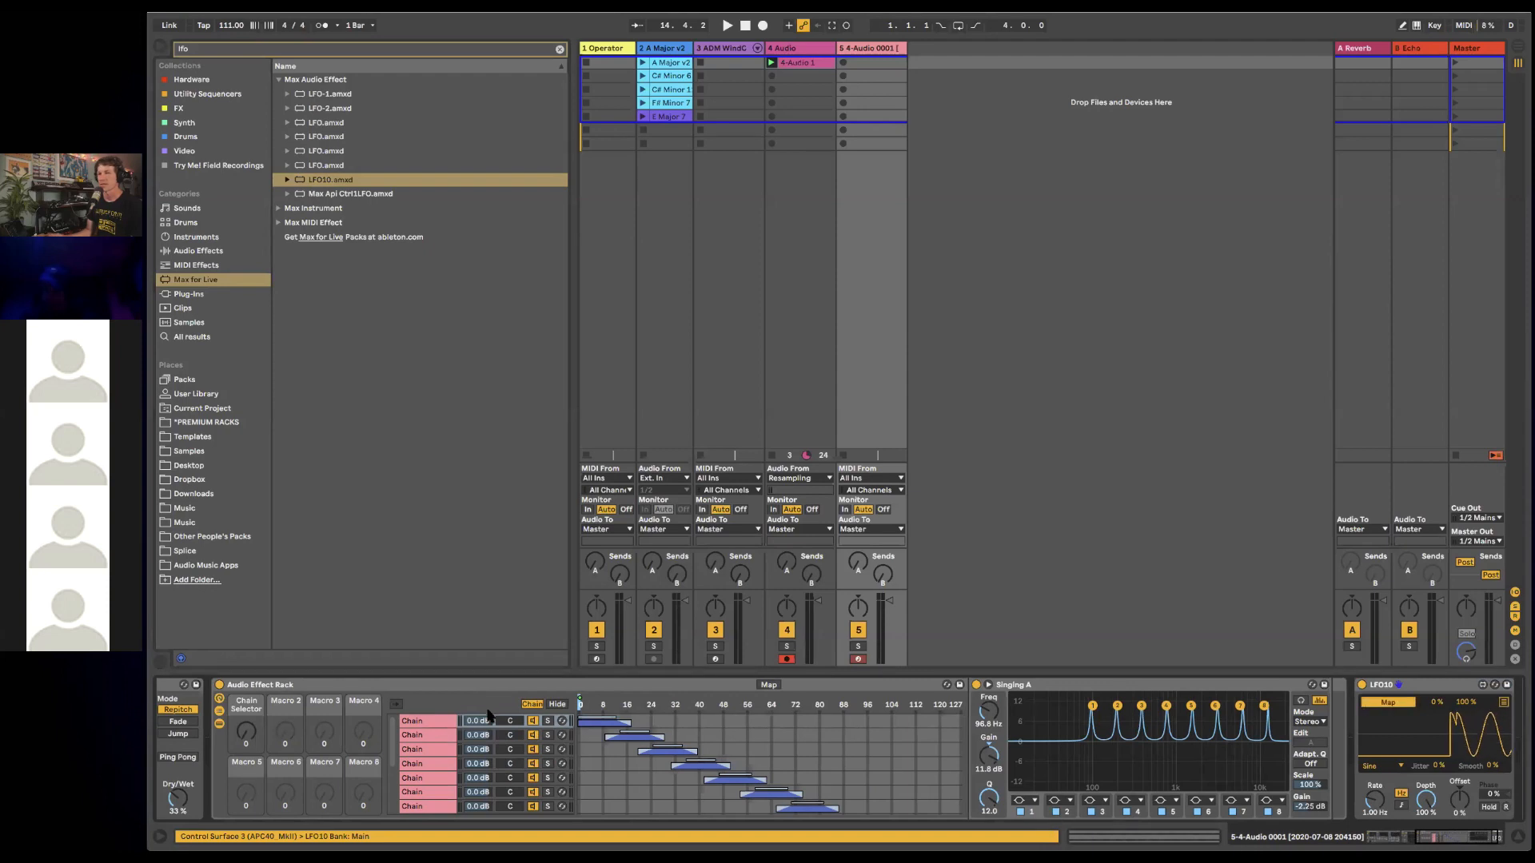
click(246, 731)
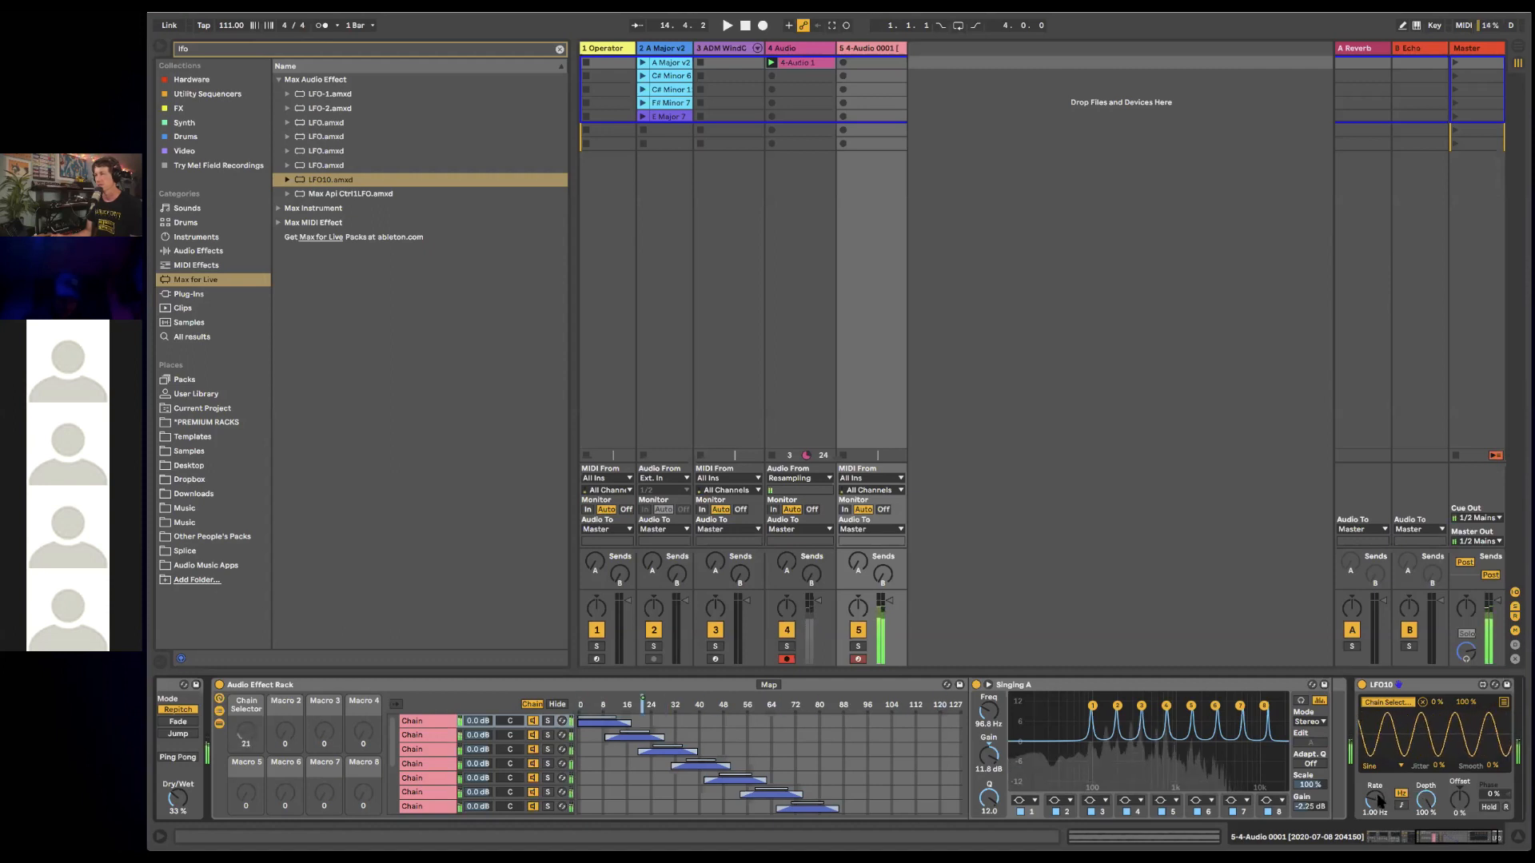
drag(1376, 802, 1377, 848)
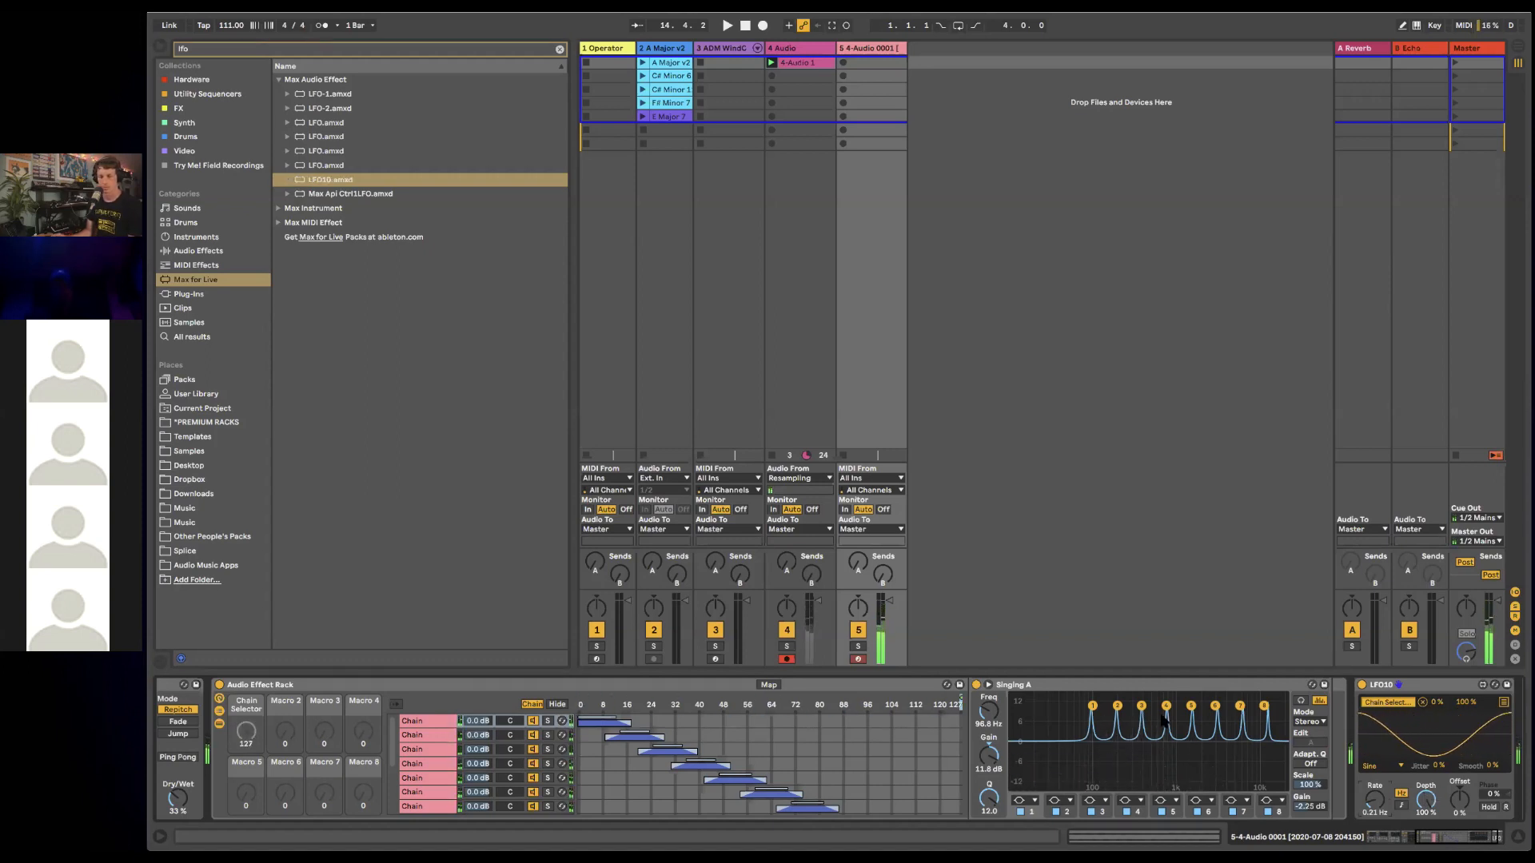
- Lower the sampler's filter frequency to 3.17 kHz
scroll(855, 771, left, 10)
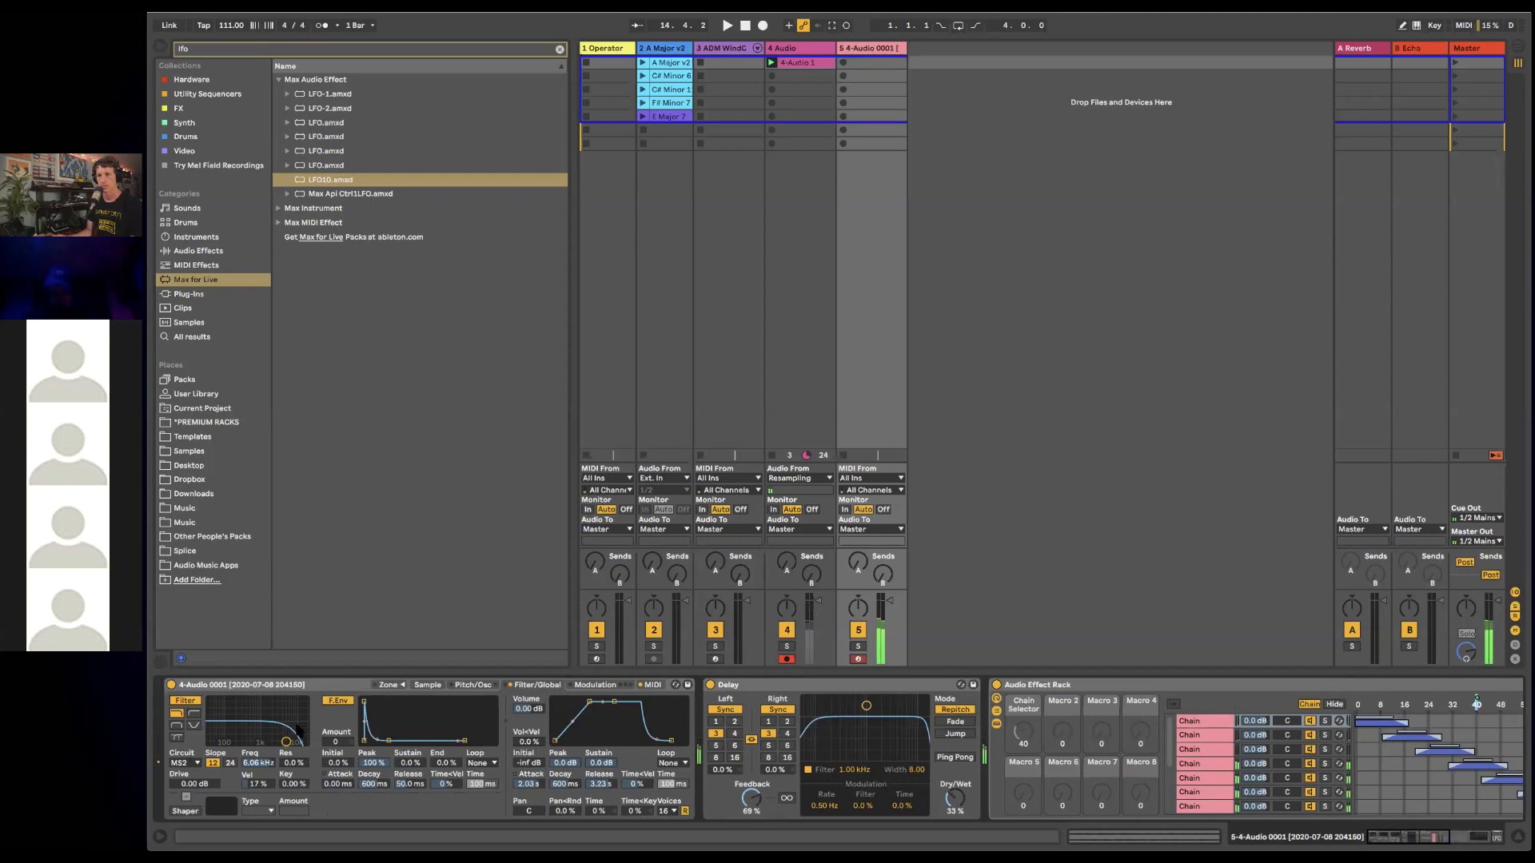
drag(297, 730, 277, 741)
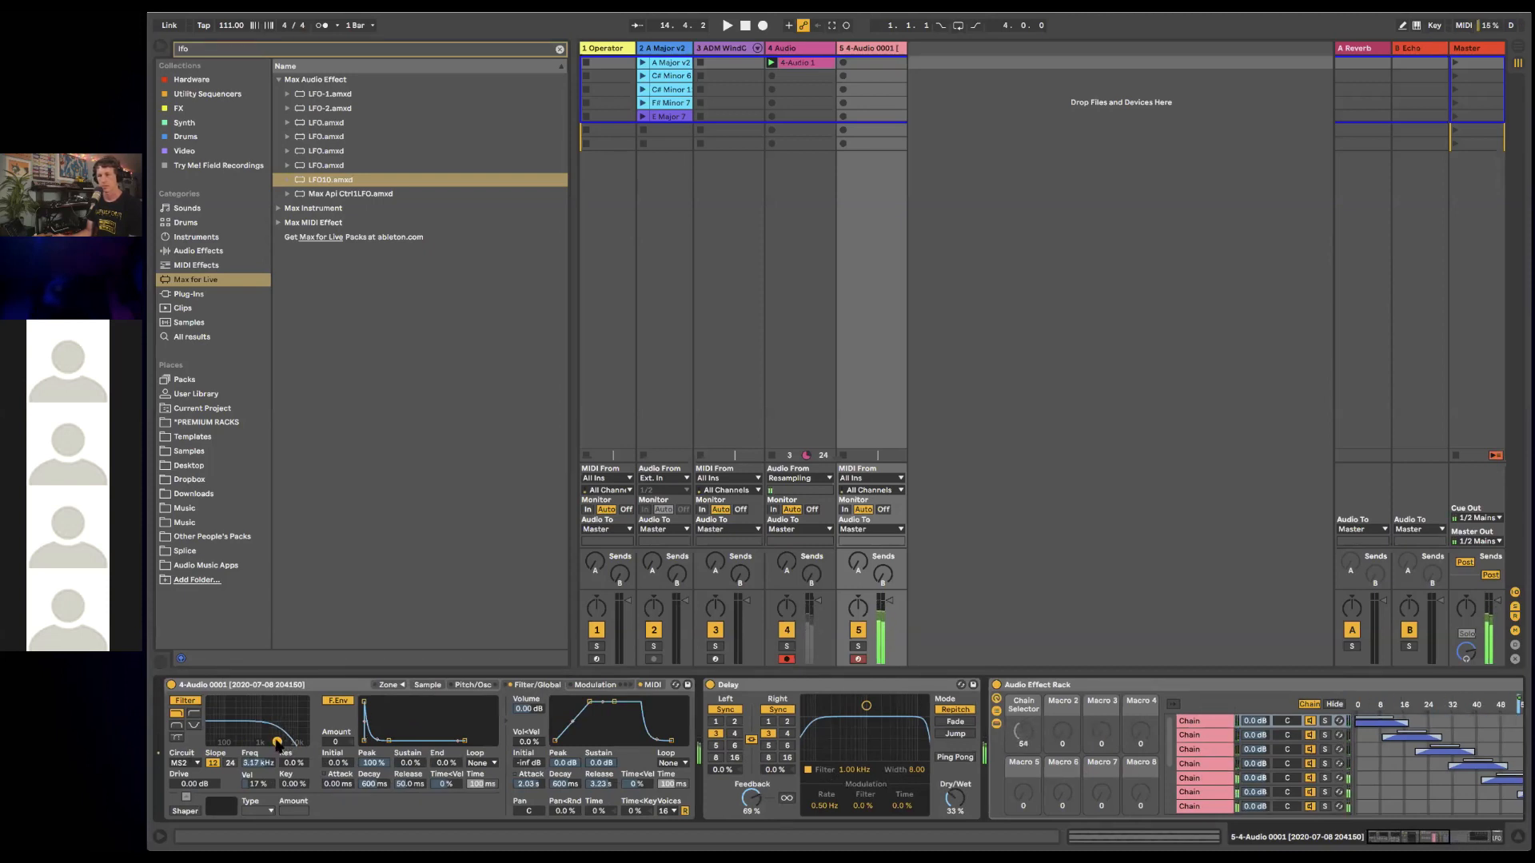
- Move the Delay device from before the Audio Effect Rack to the end of the device chain, after LFO10
scroll(743, 684, right, 5)
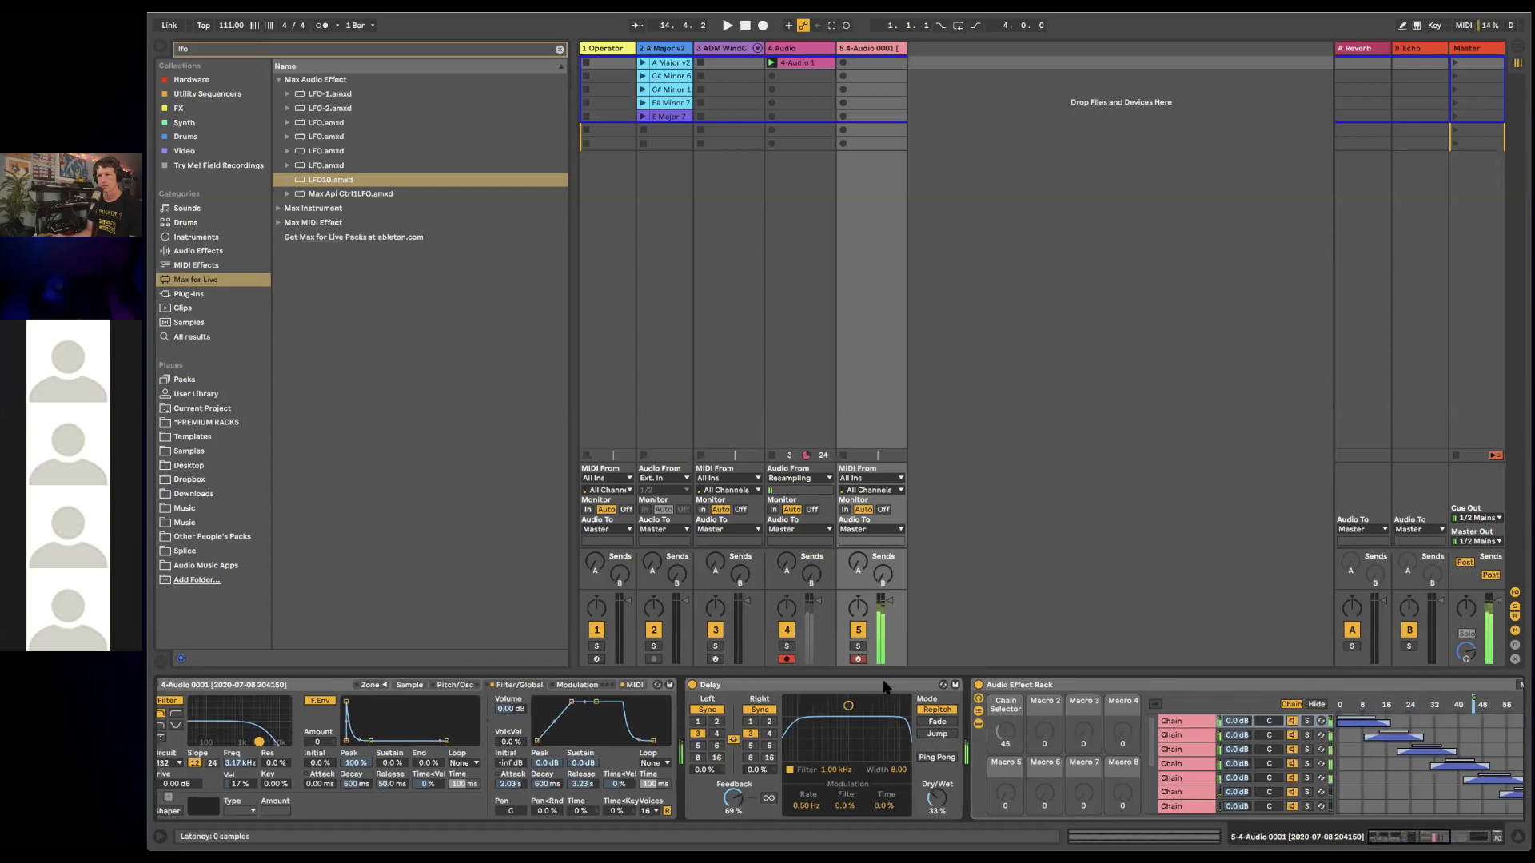
click(734, 686)
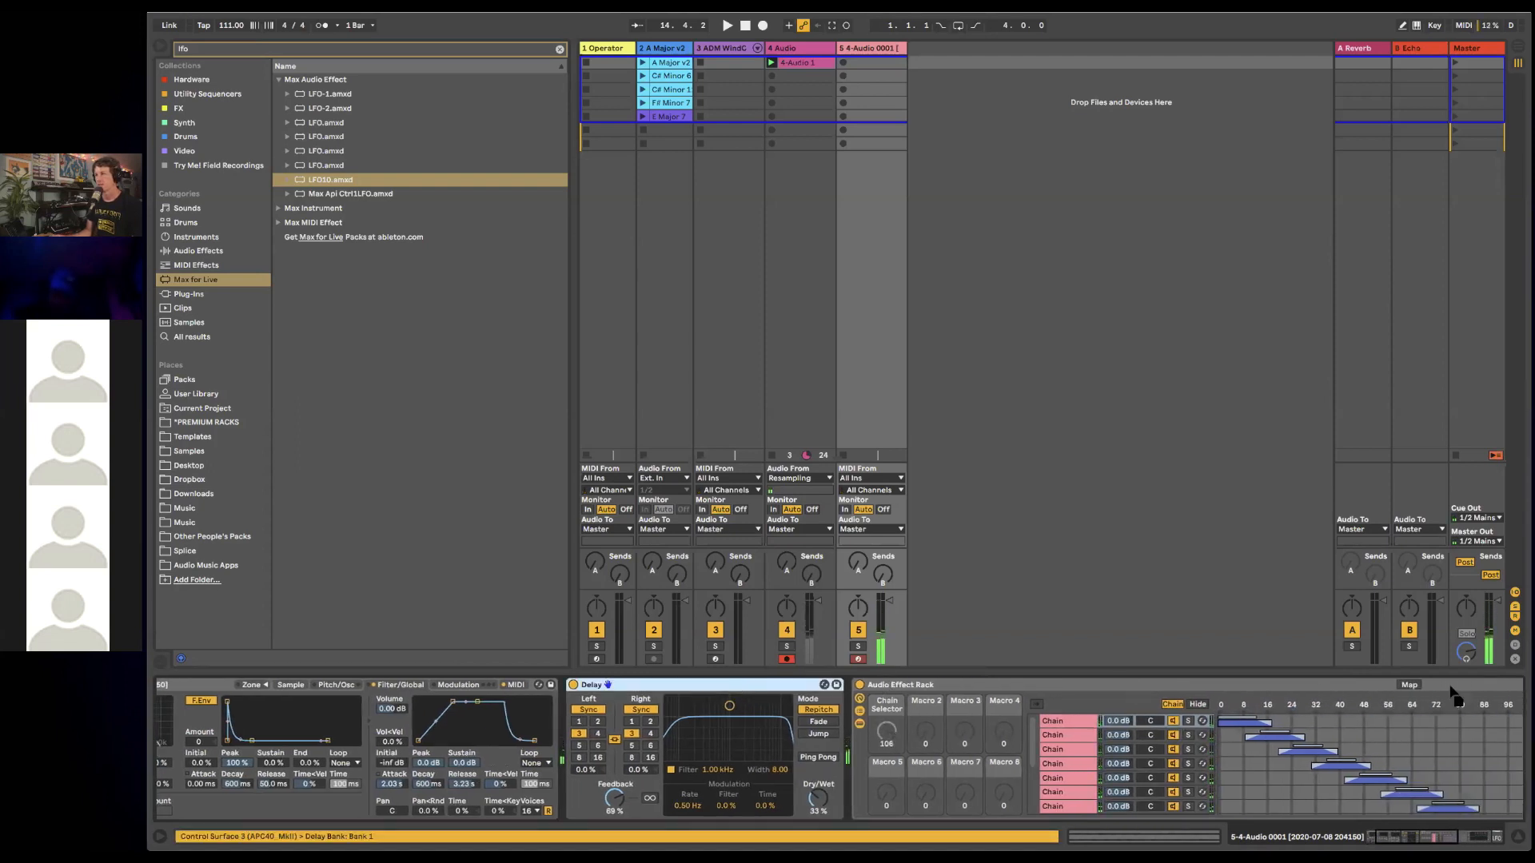
scroll(1501, 689, right, 15)
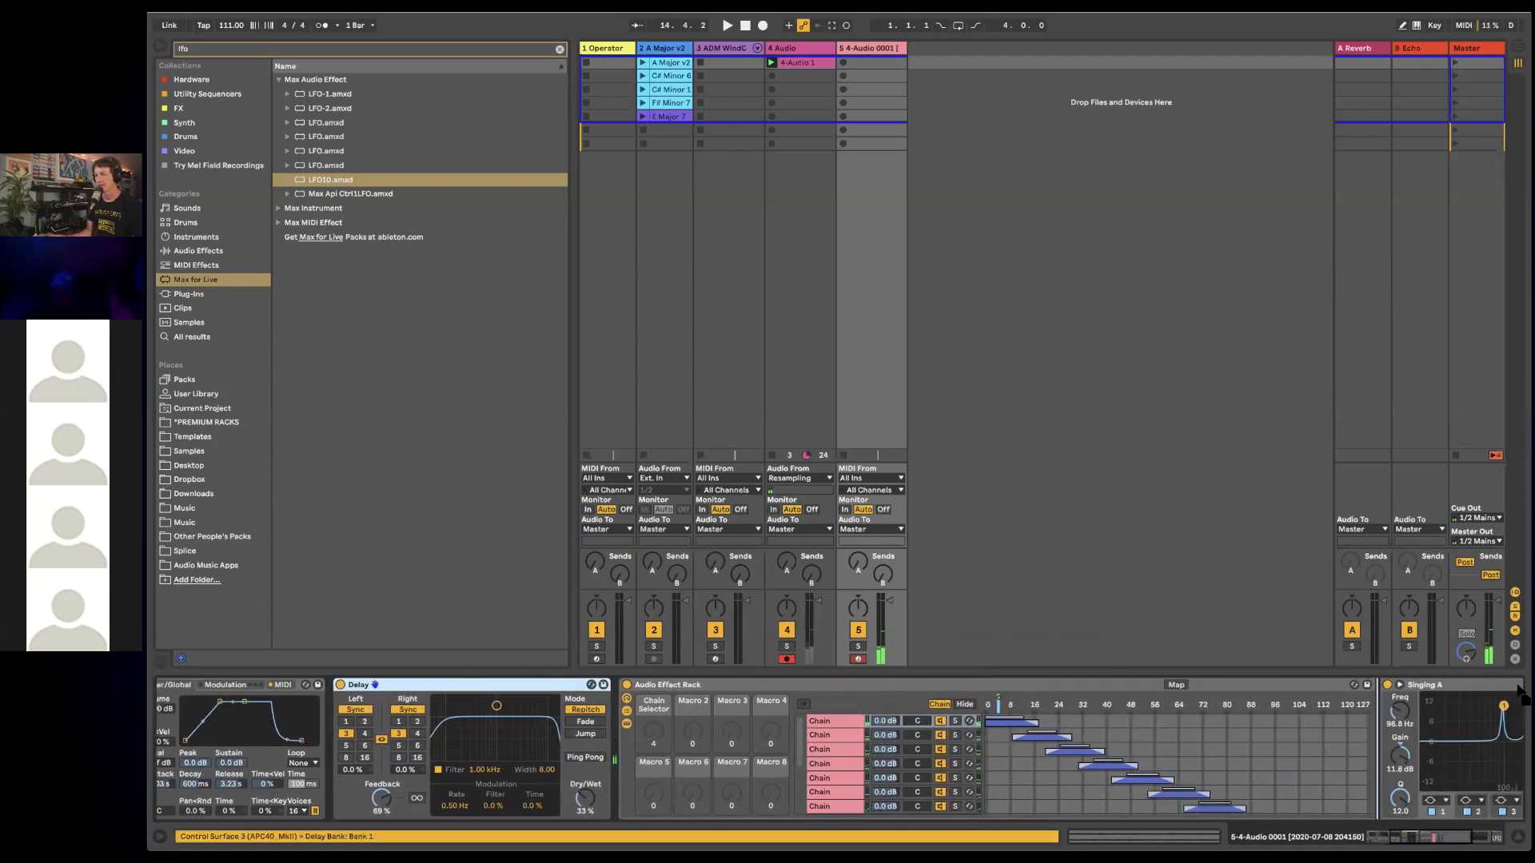
scroll(1523, 698, right, 5)
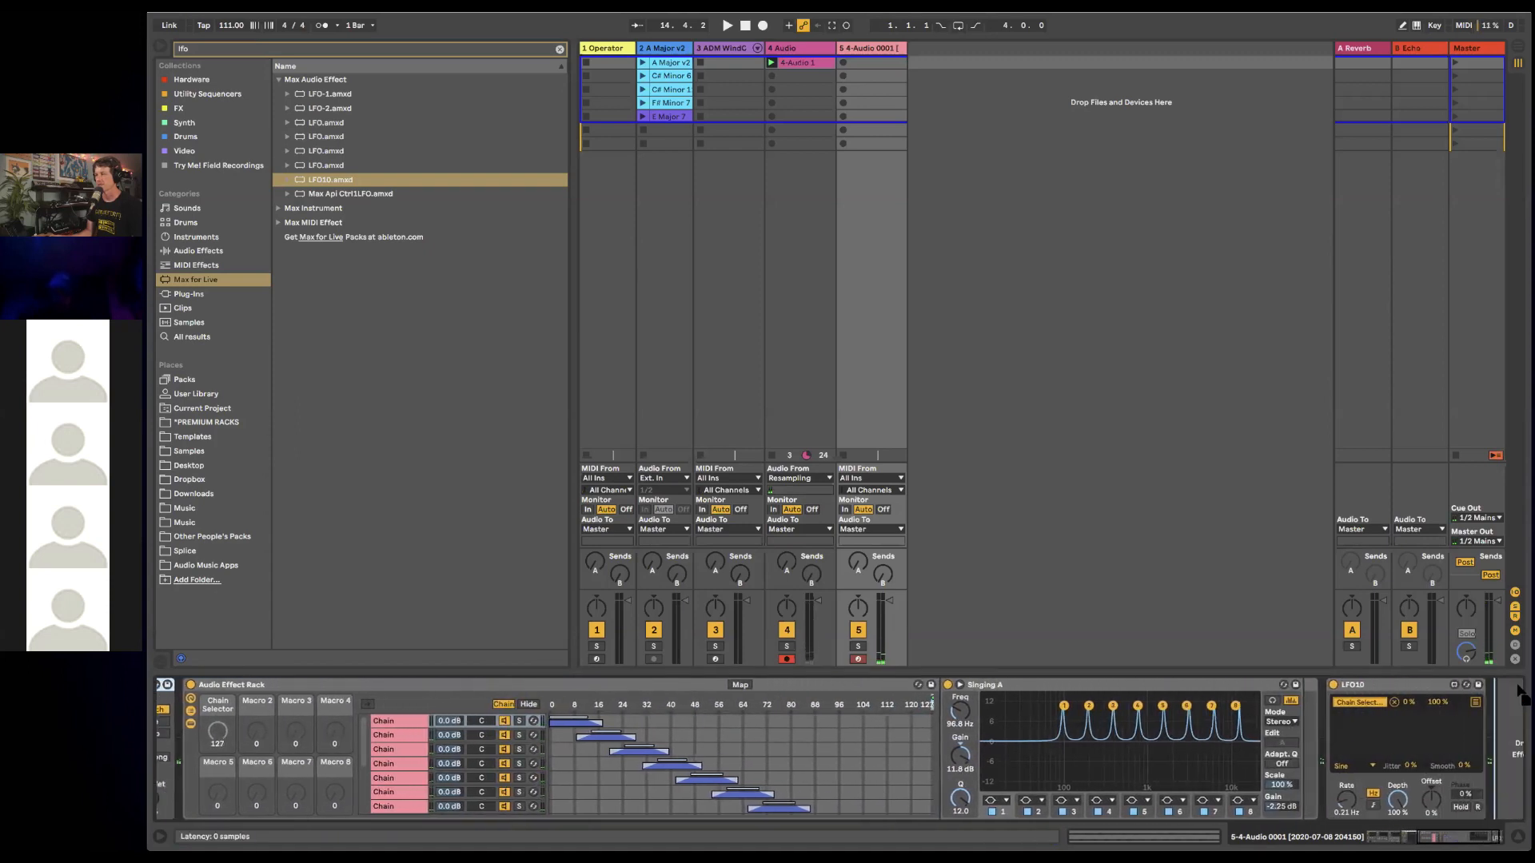
scroll(1474, 697, right, 7)
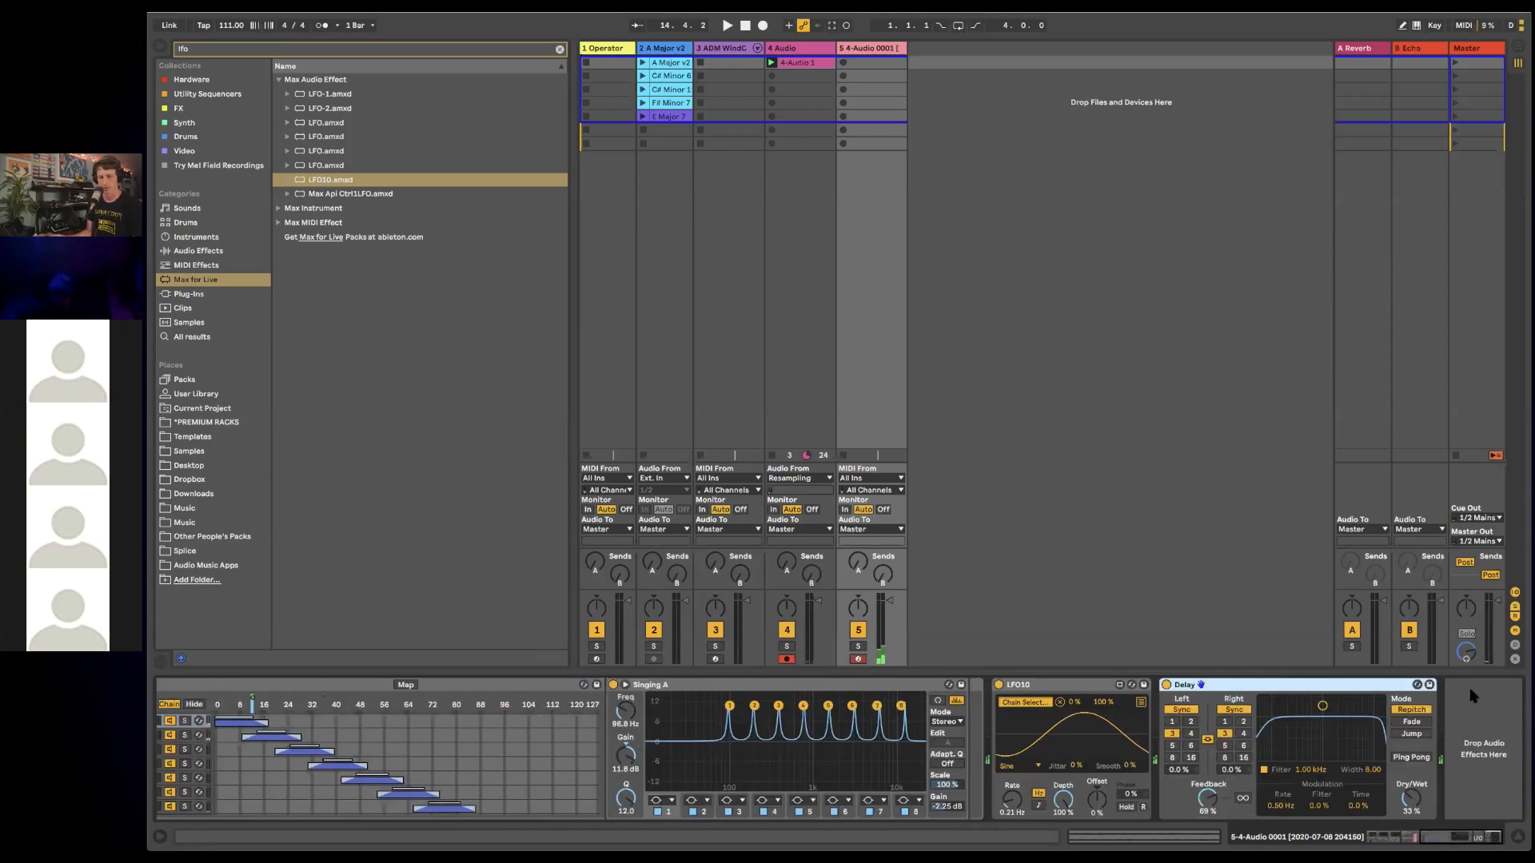
- Hide the Audio Effect Rack's chain list and devices so that only its macros are shown
scroll(720, 732, left, 9)
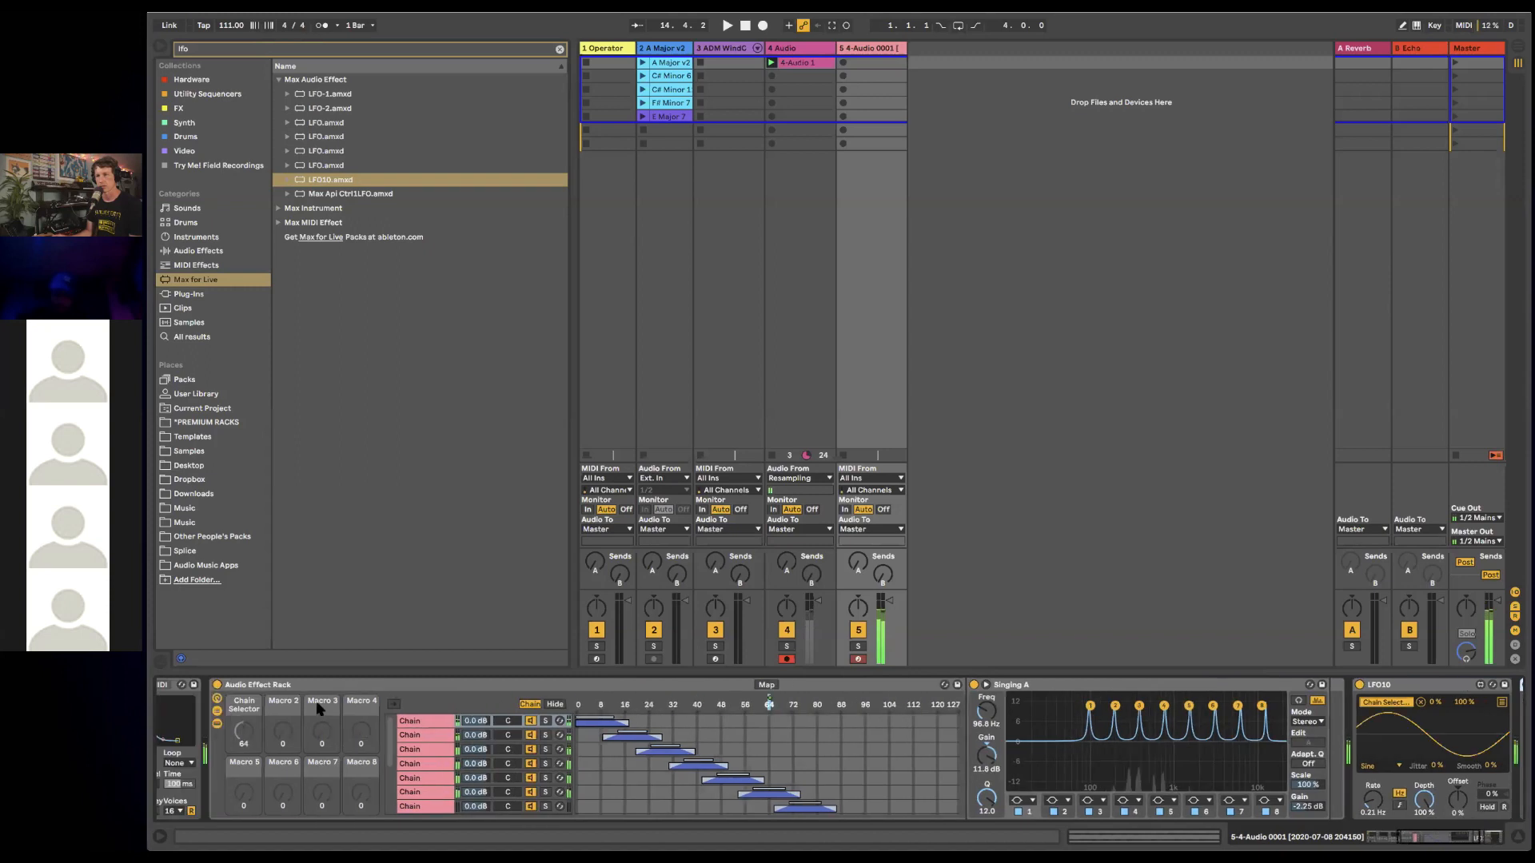
click(217, 711)
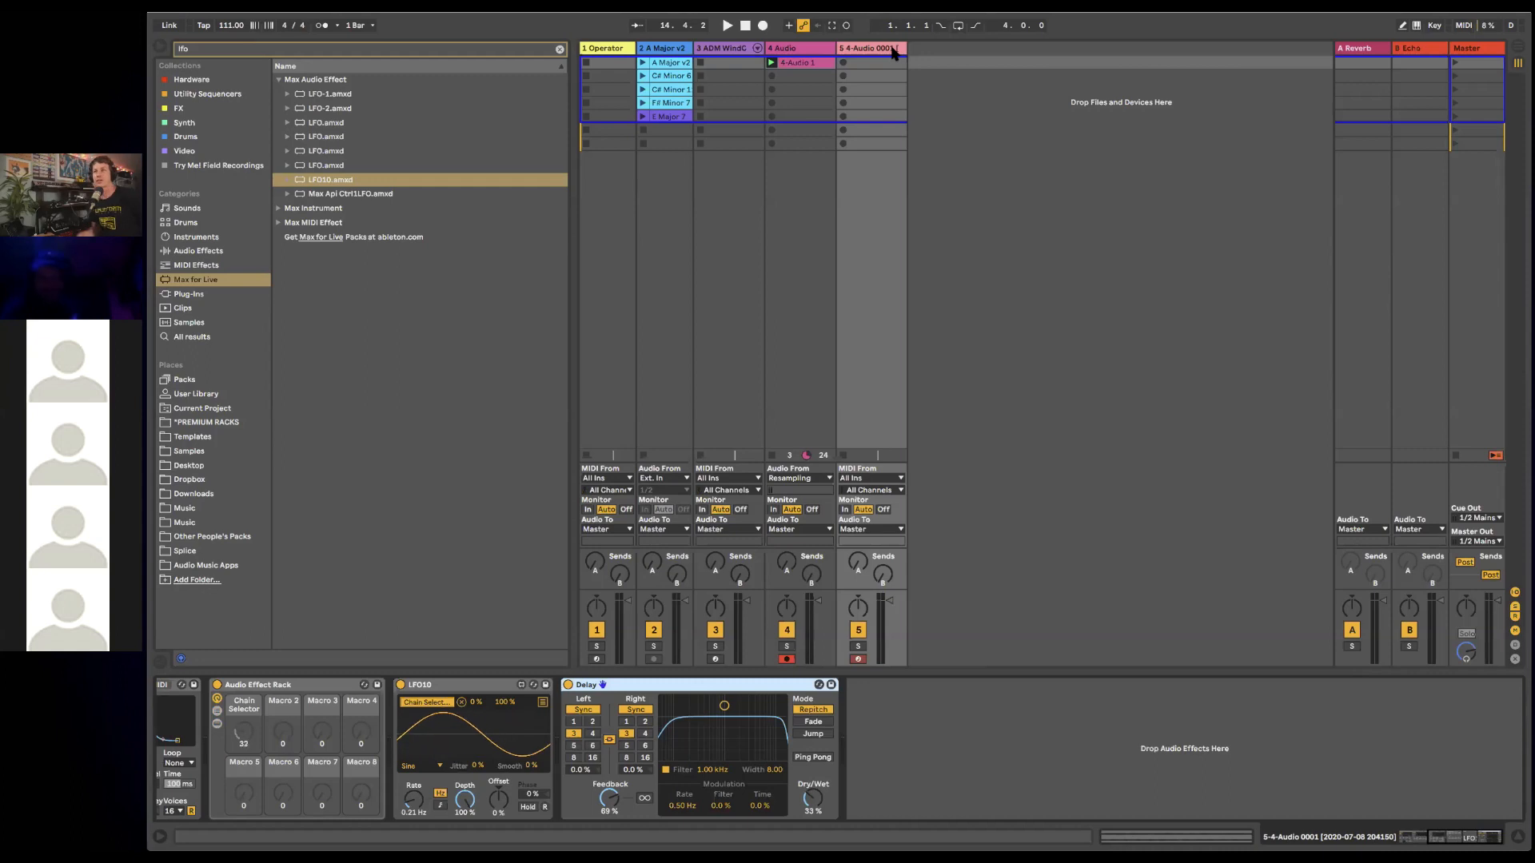
- Search the browser for "grain" and load Grain Freeze.adg onto a new audio track
click(558, 51)
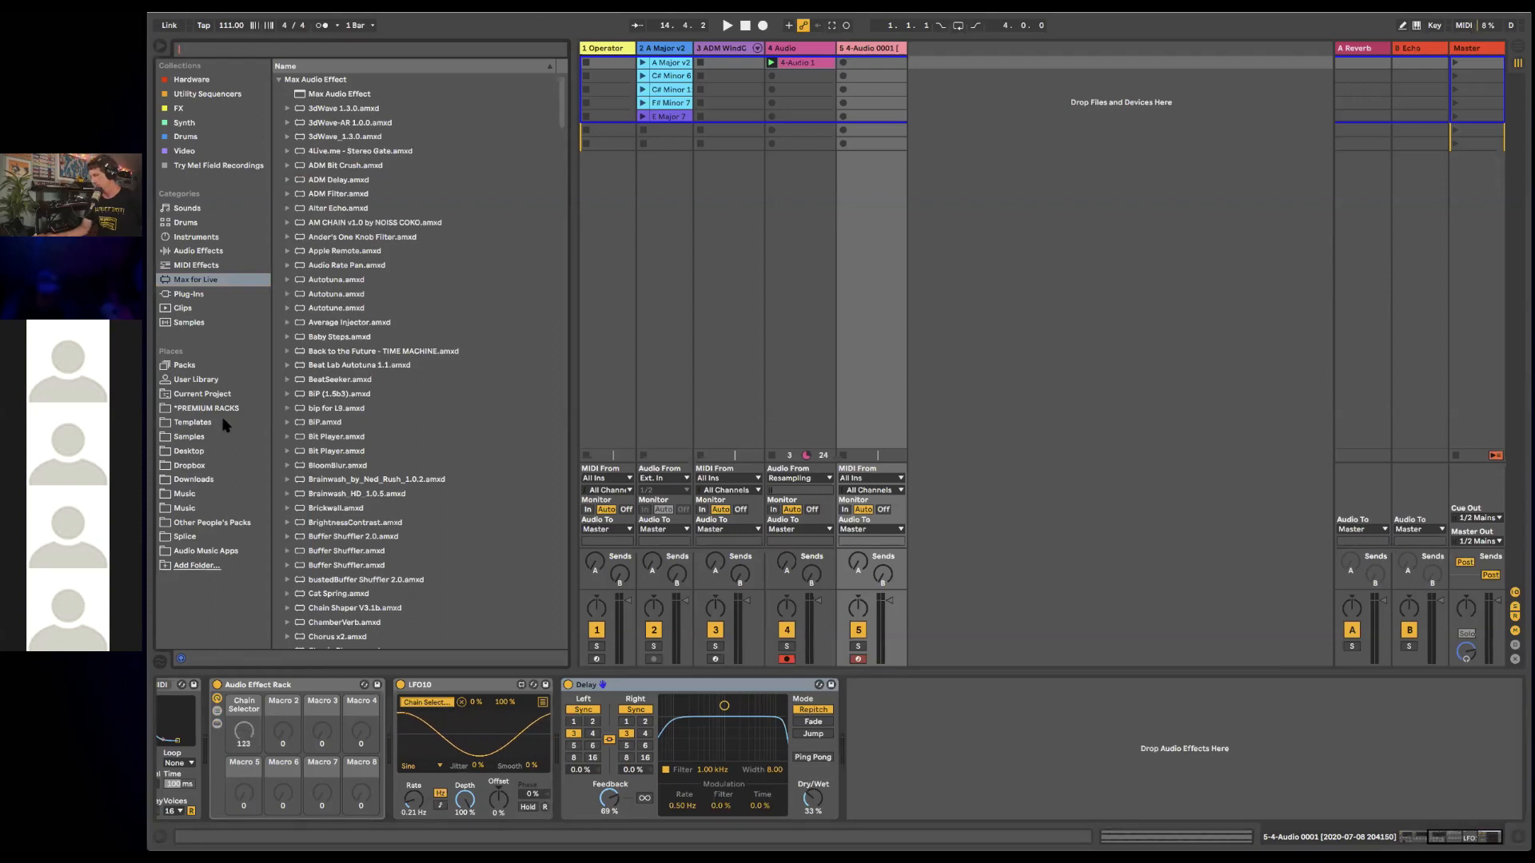
text(grain)
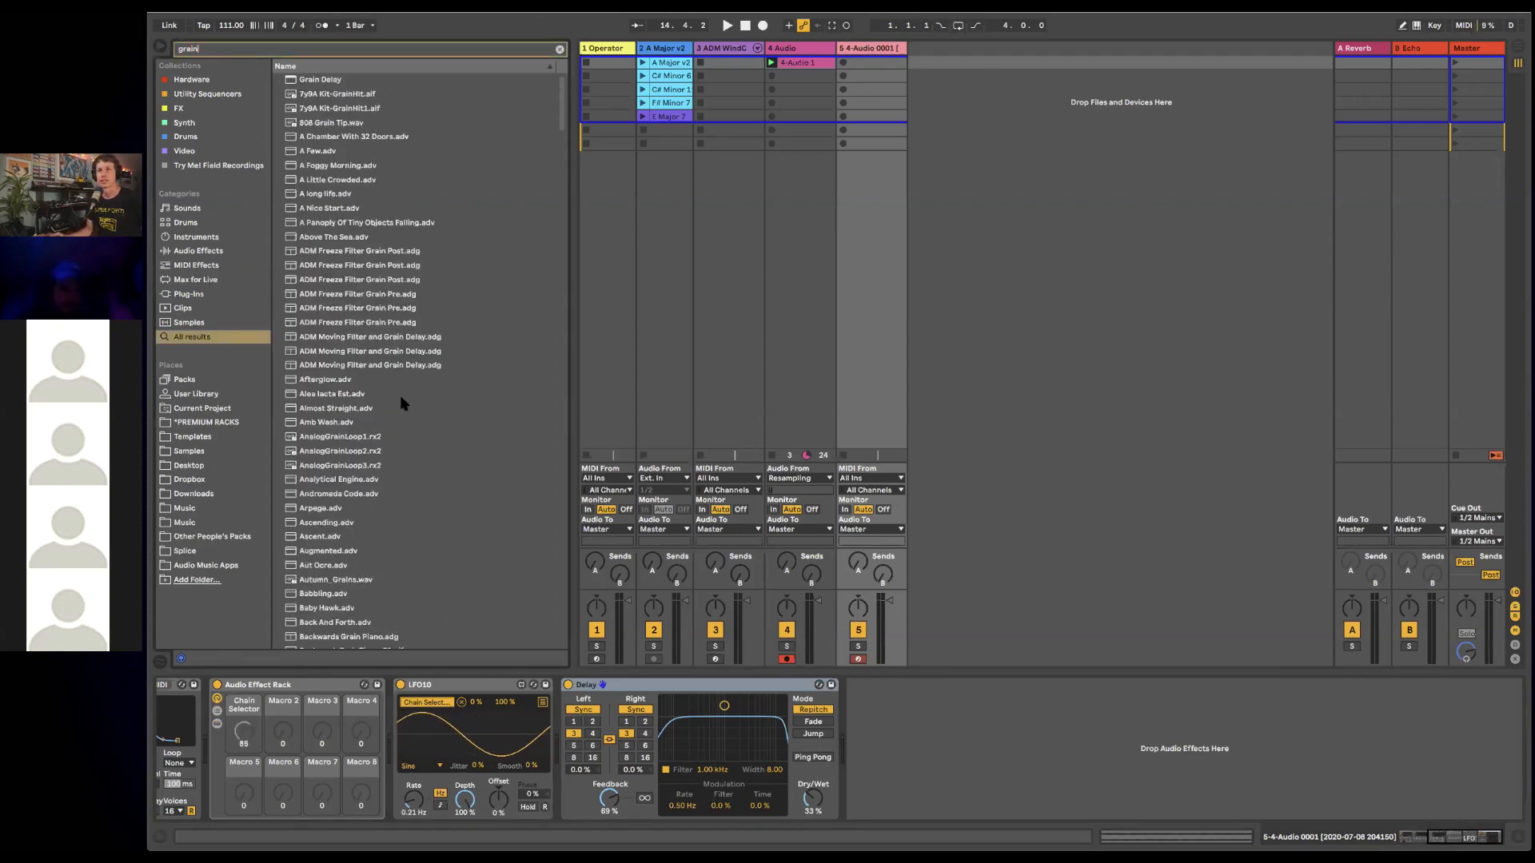
scroll(401, 399, down, 20)
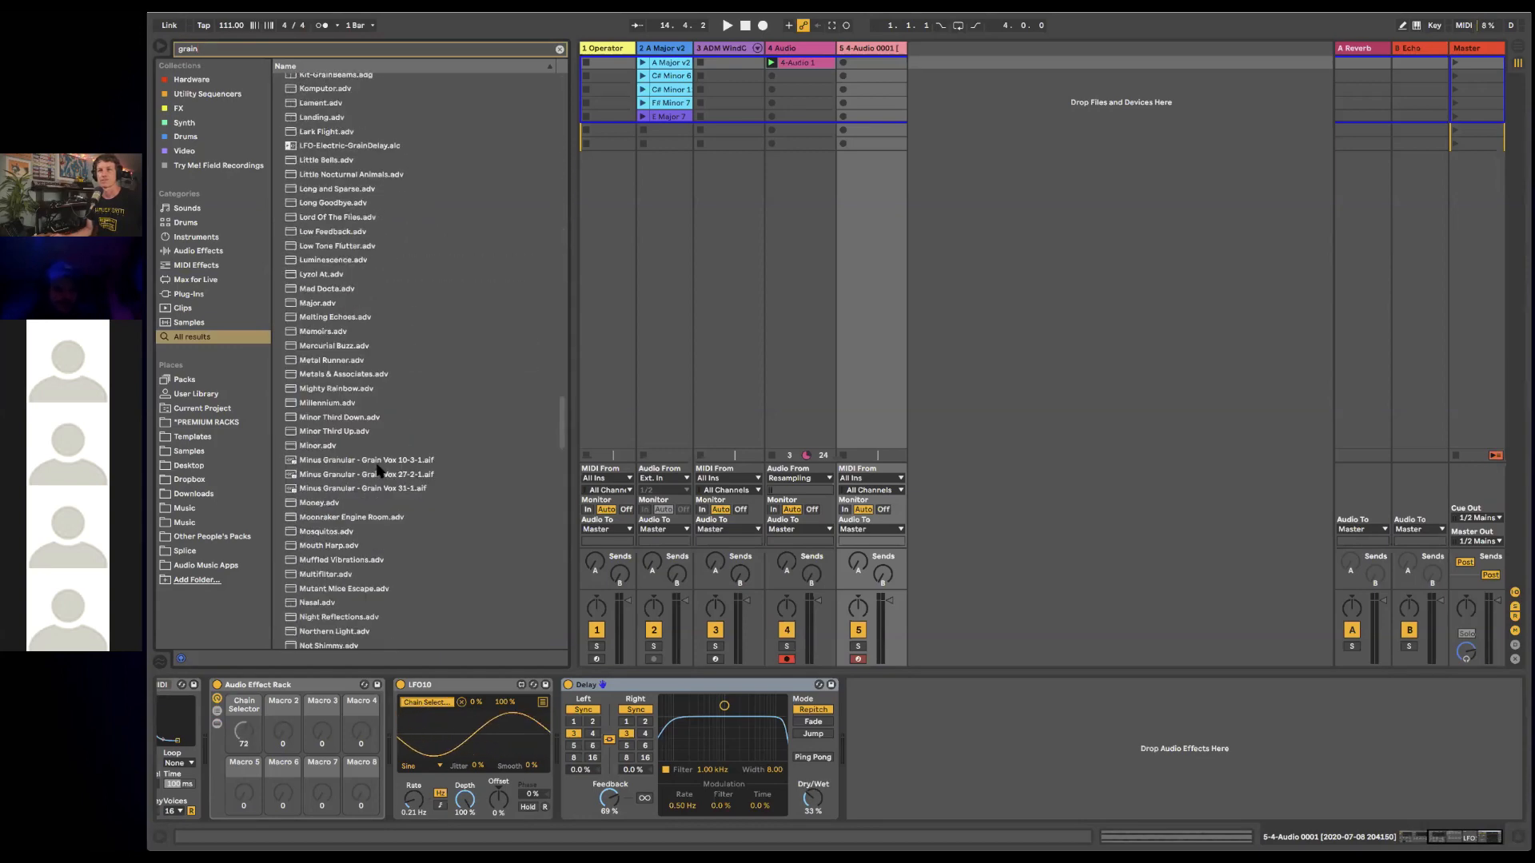
scroll(379, 471, up, 10)
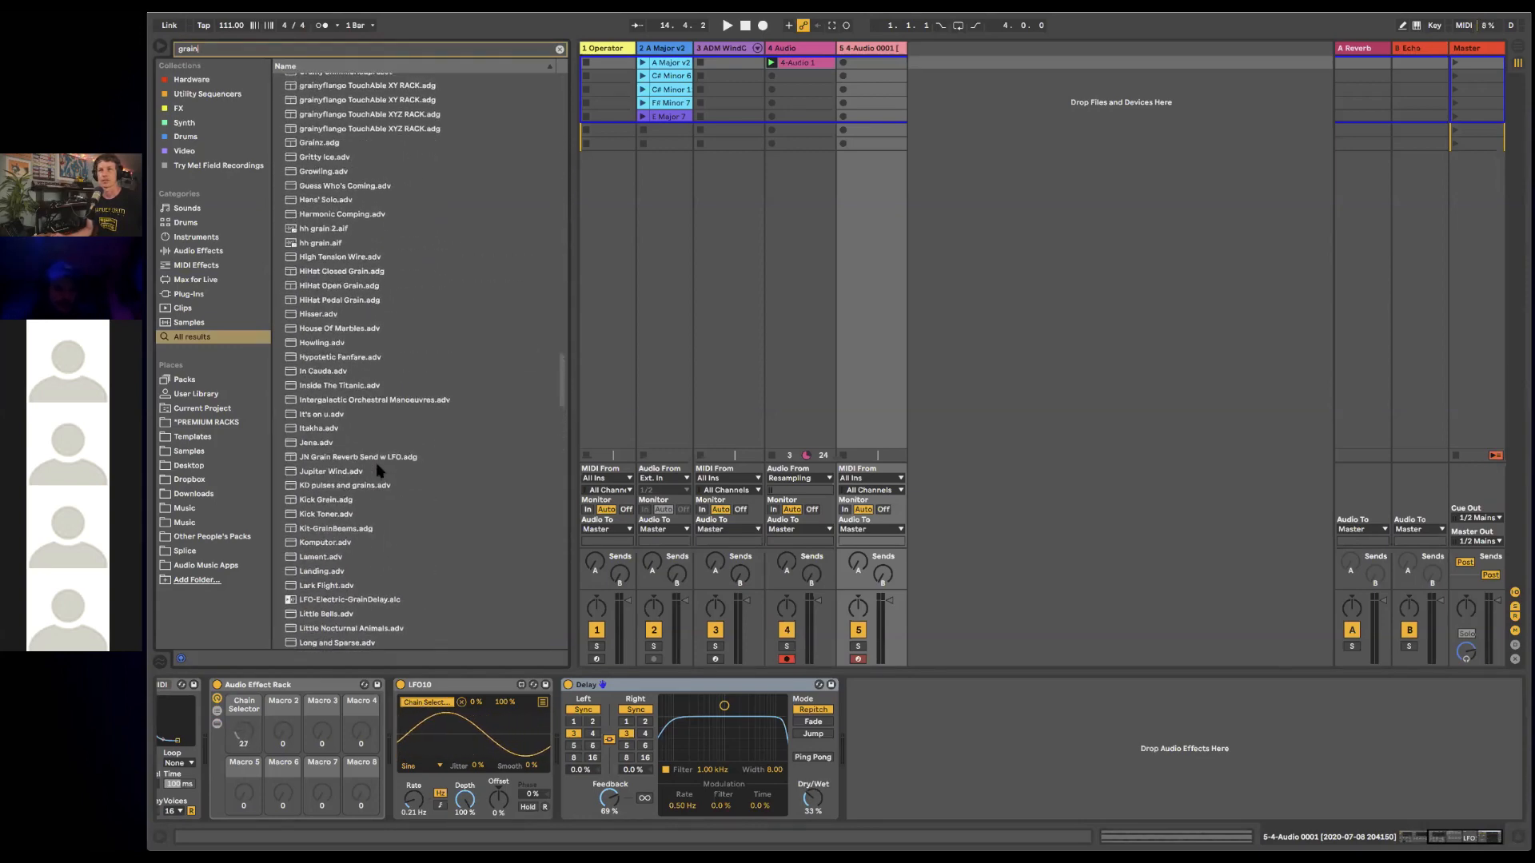
scroll(379, 471, up, 12)
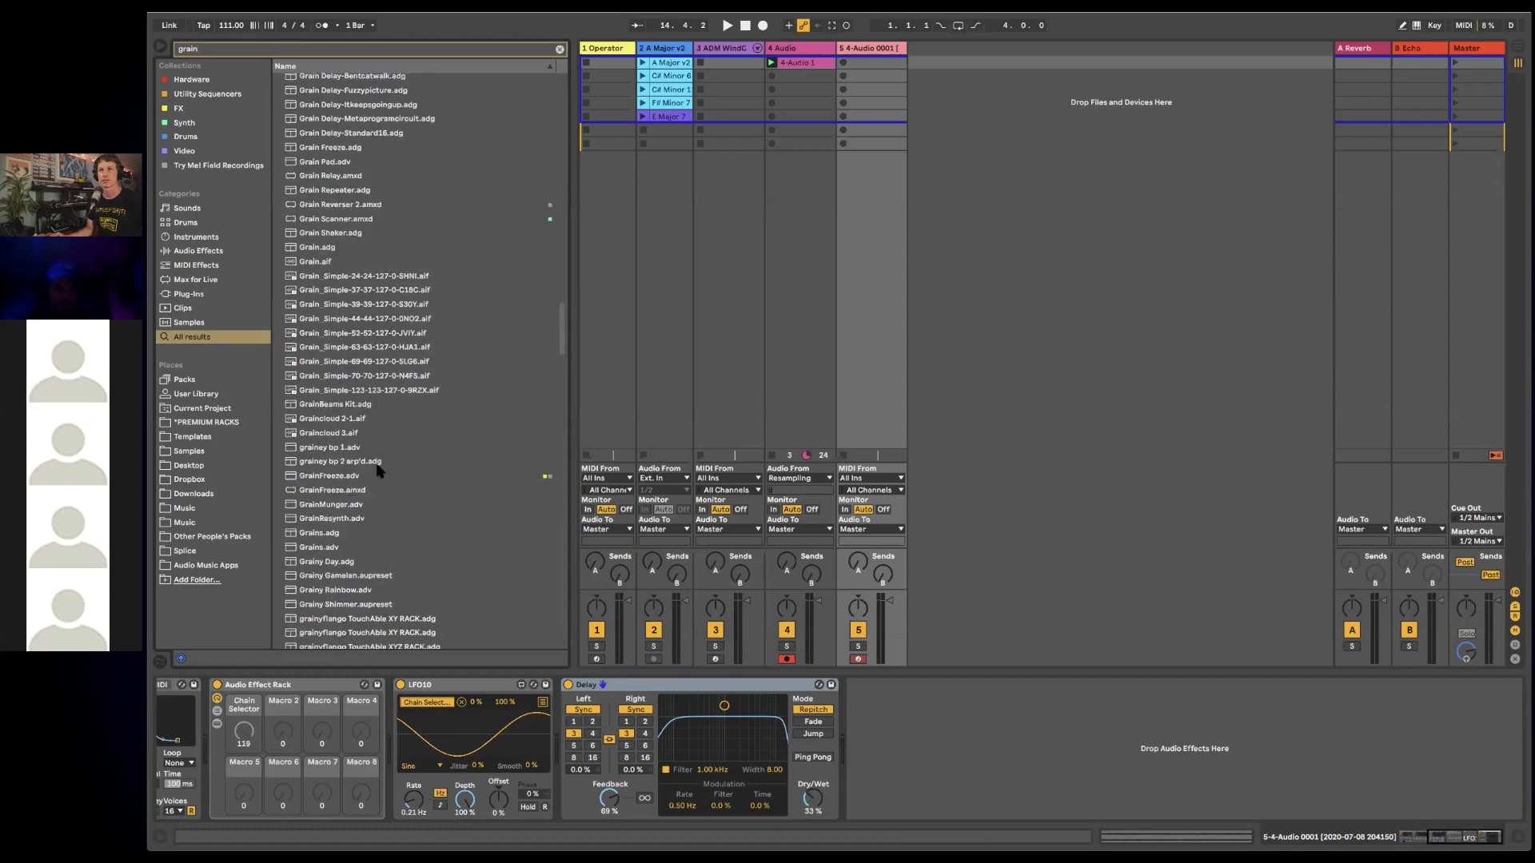
click(337, 156)
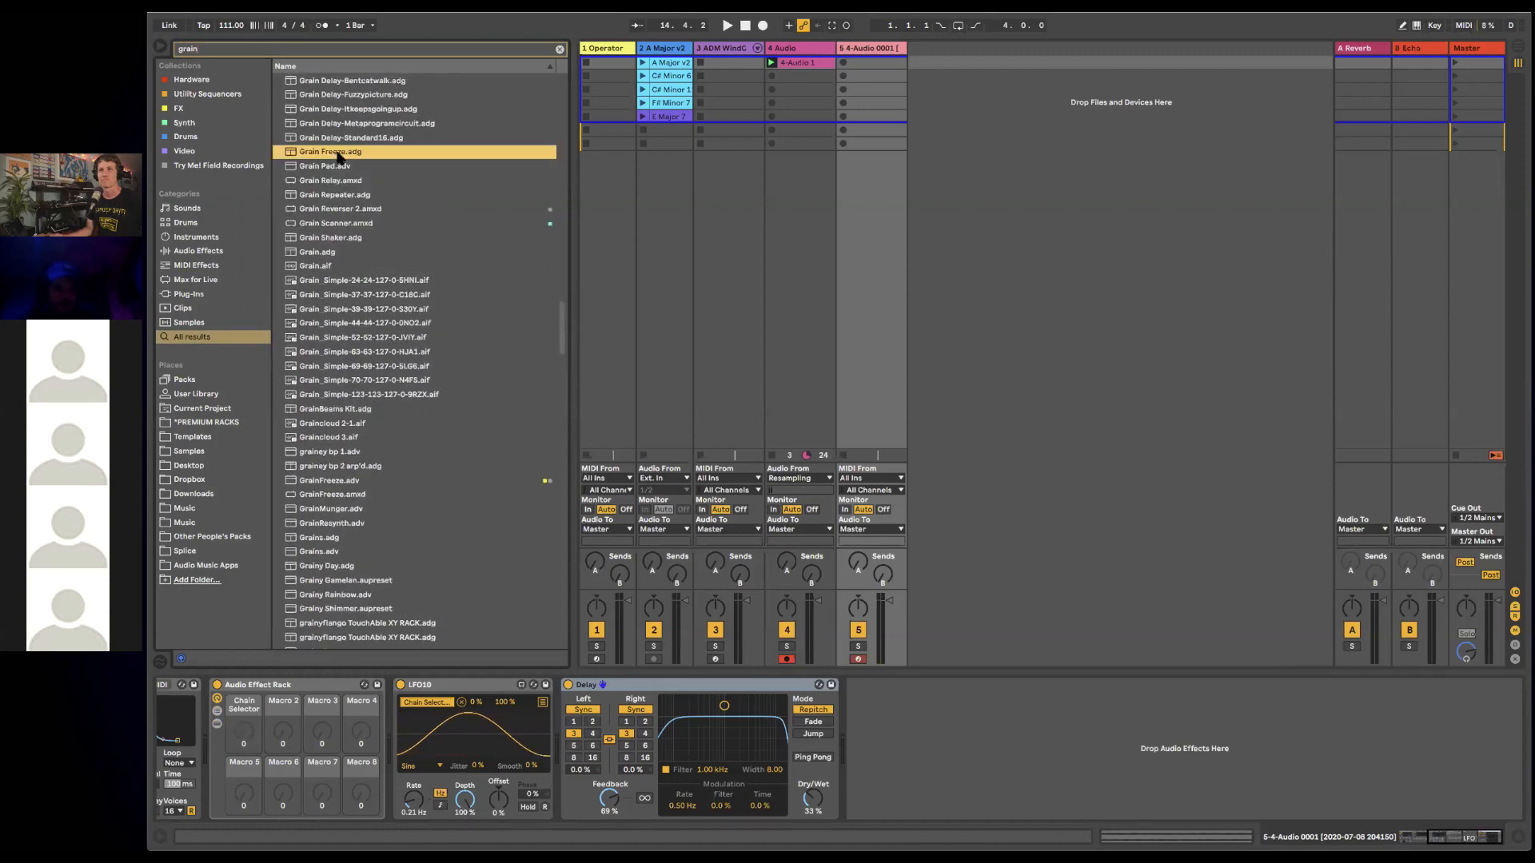
drag(340, 155, 962, 137)
- Inspect the FX and Dry chains of the Grain Freeze rack and delete the rack
click(172, 724)
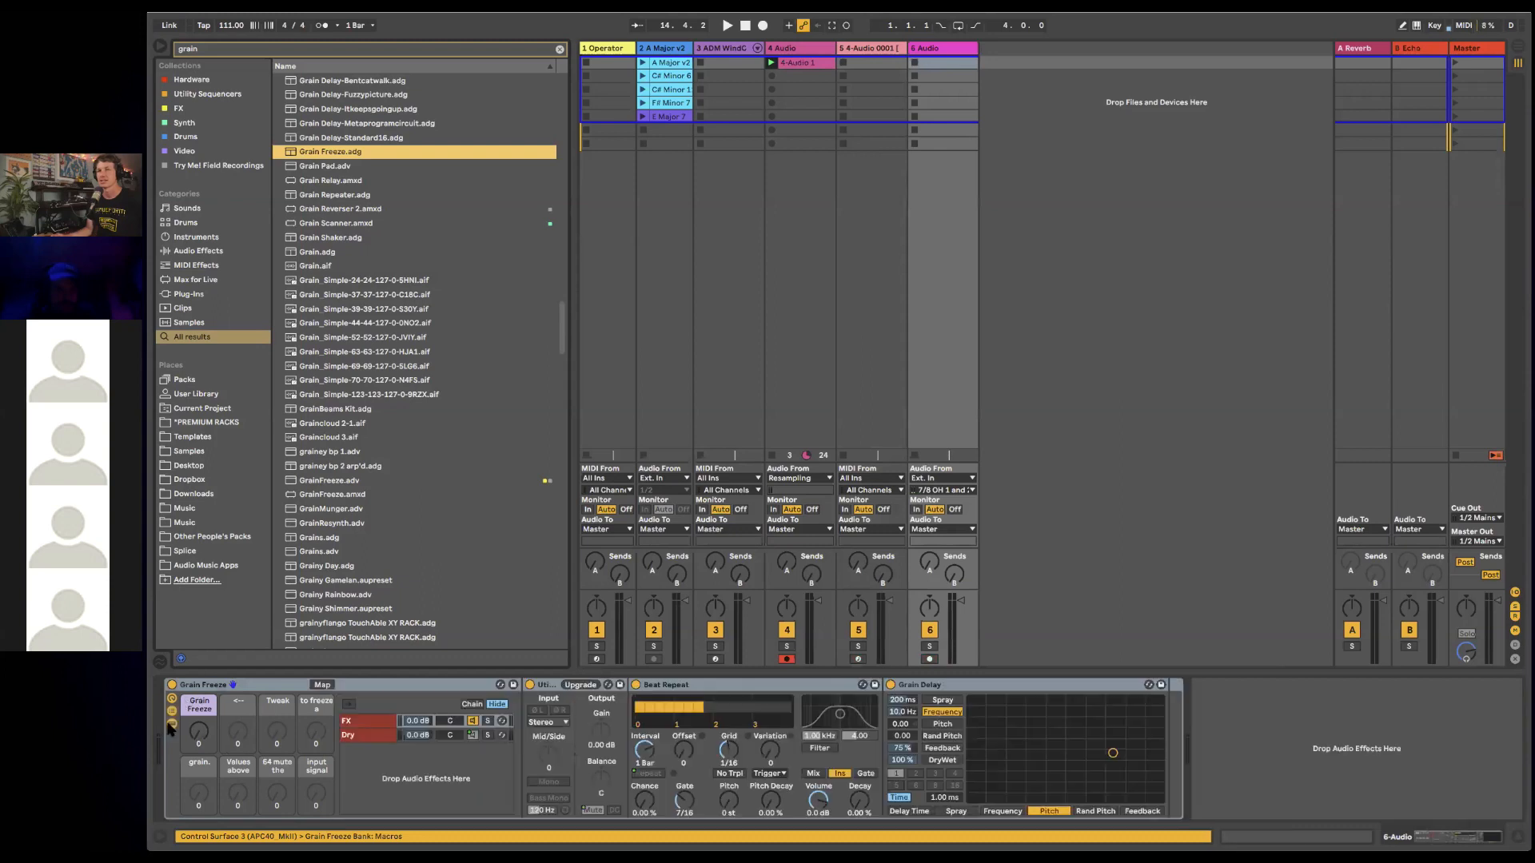
click(361, 736)
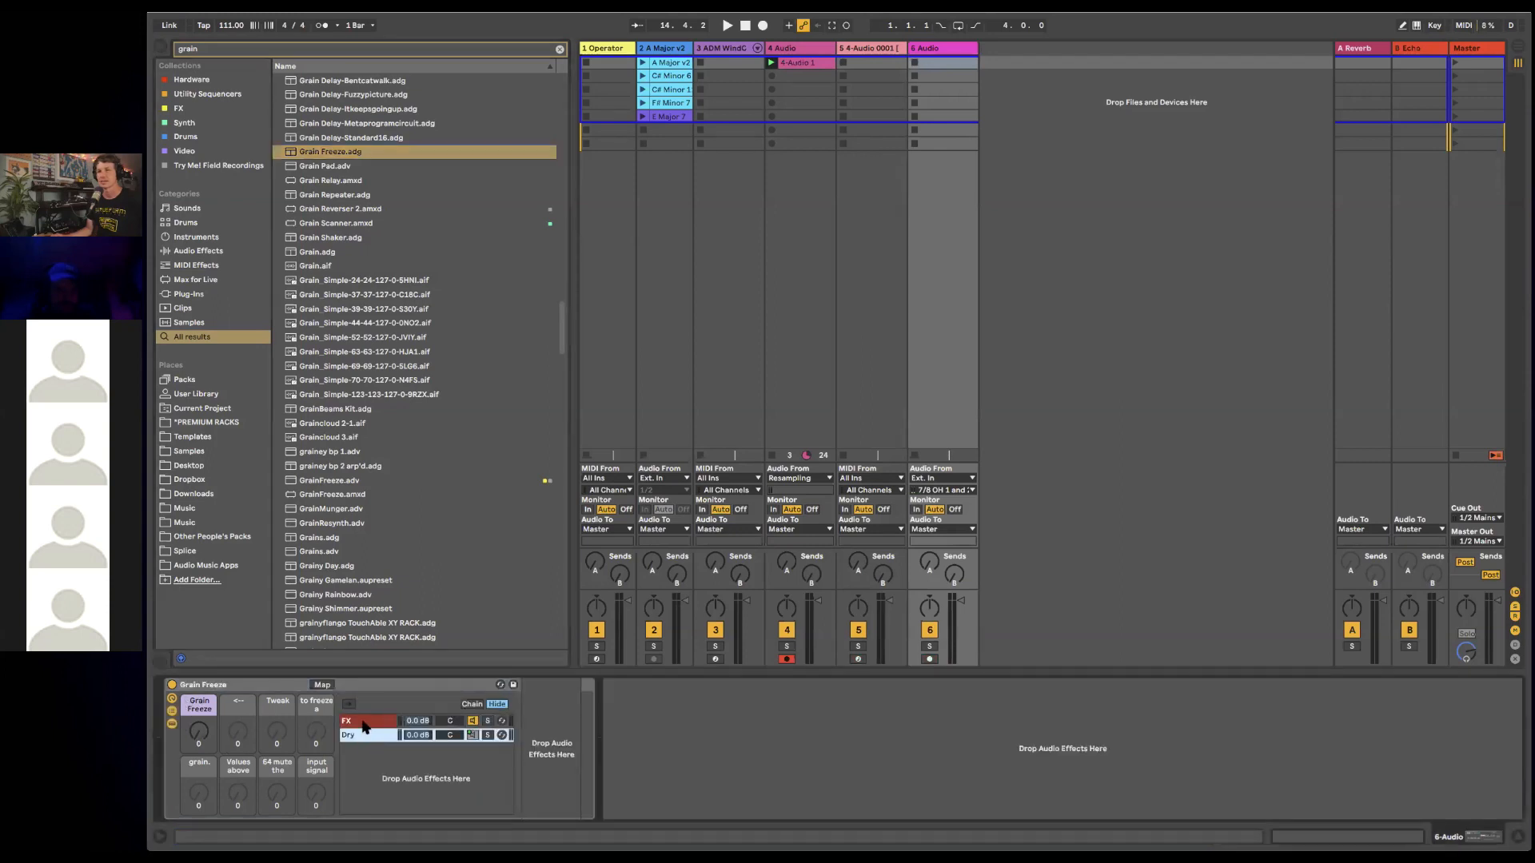
click(363, 722)
click(257, 686)
key(Delete)
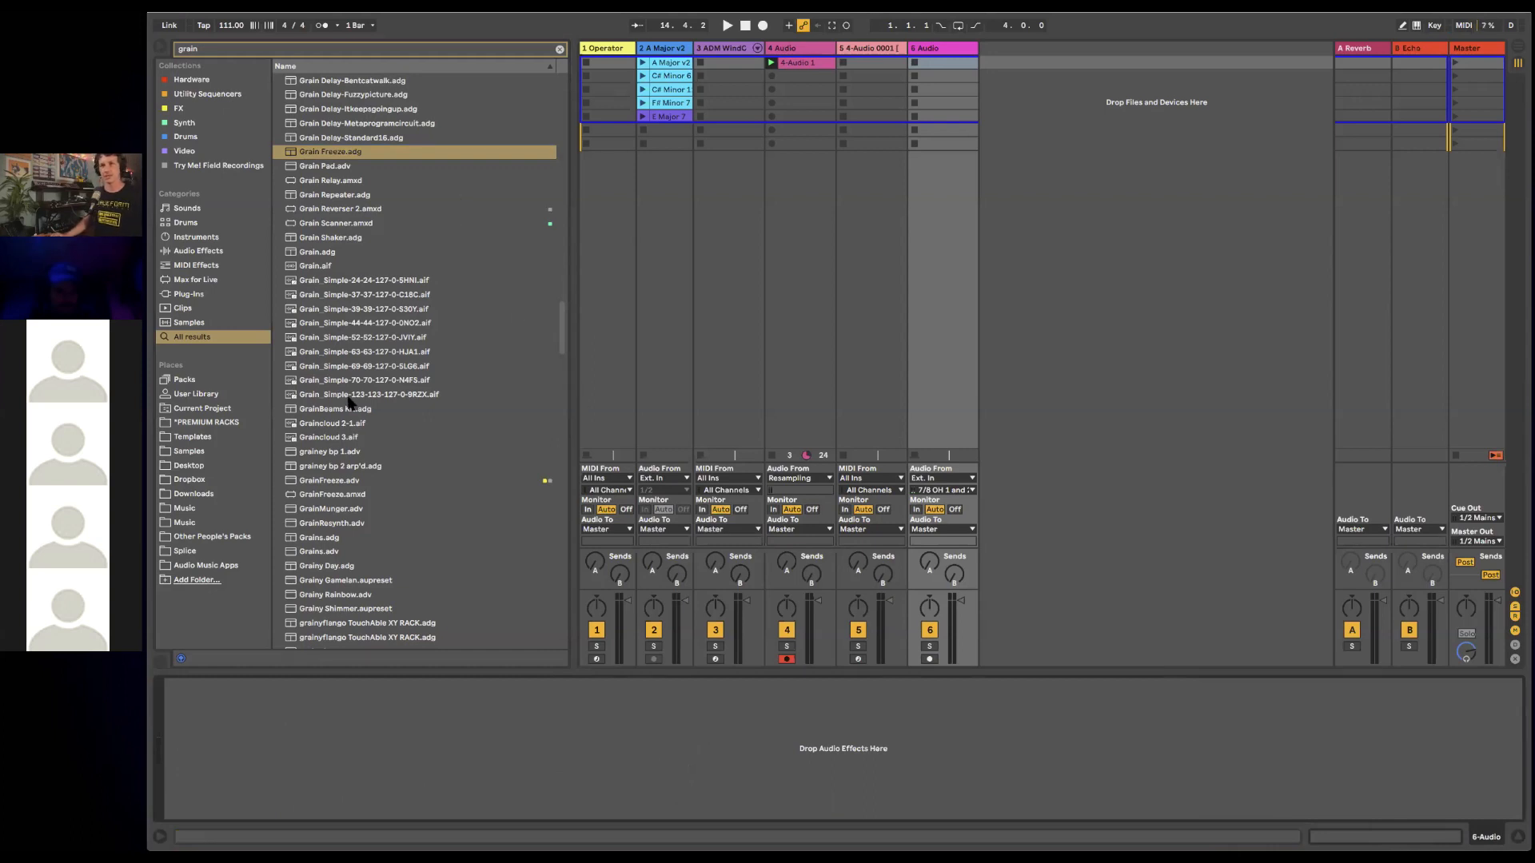
- Load GrainFreeze.amxd onto another new audio track and set its Position to about 55.5
drag(346, 496, 1035, 175)
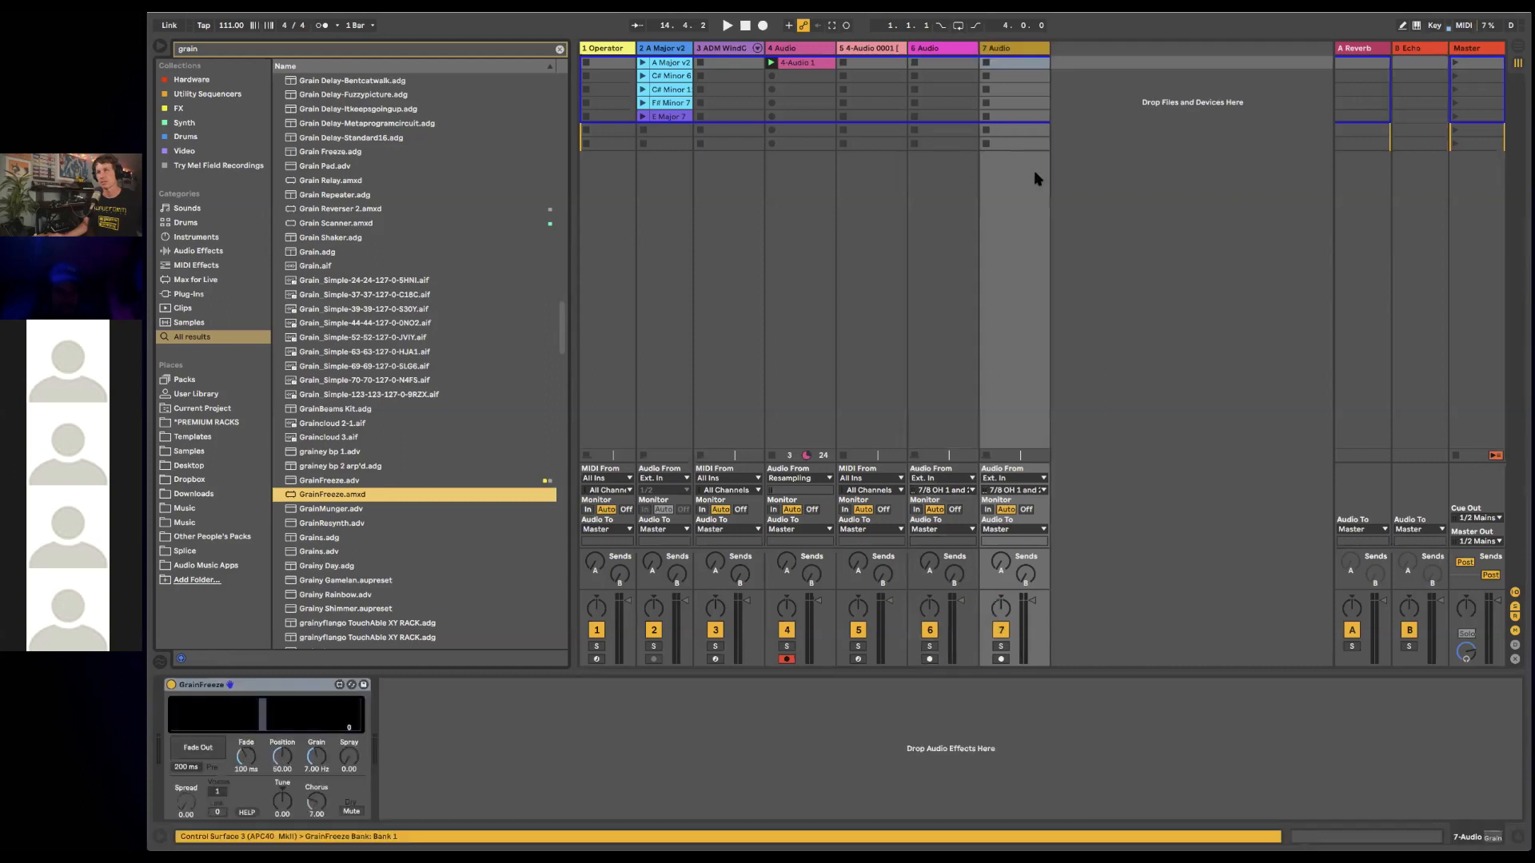
click(263, 689)
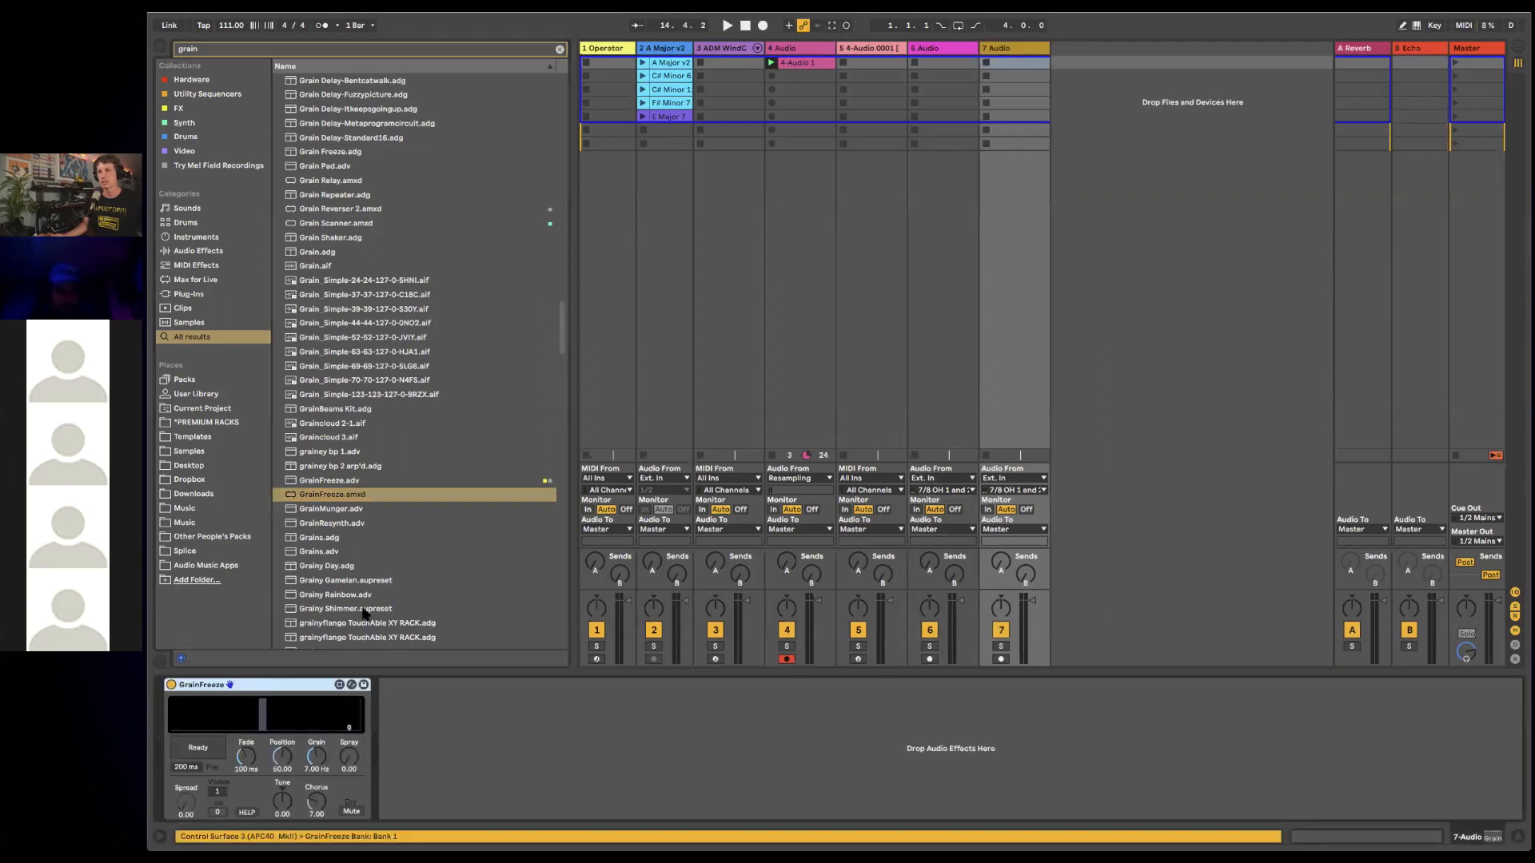
click(799, 62)
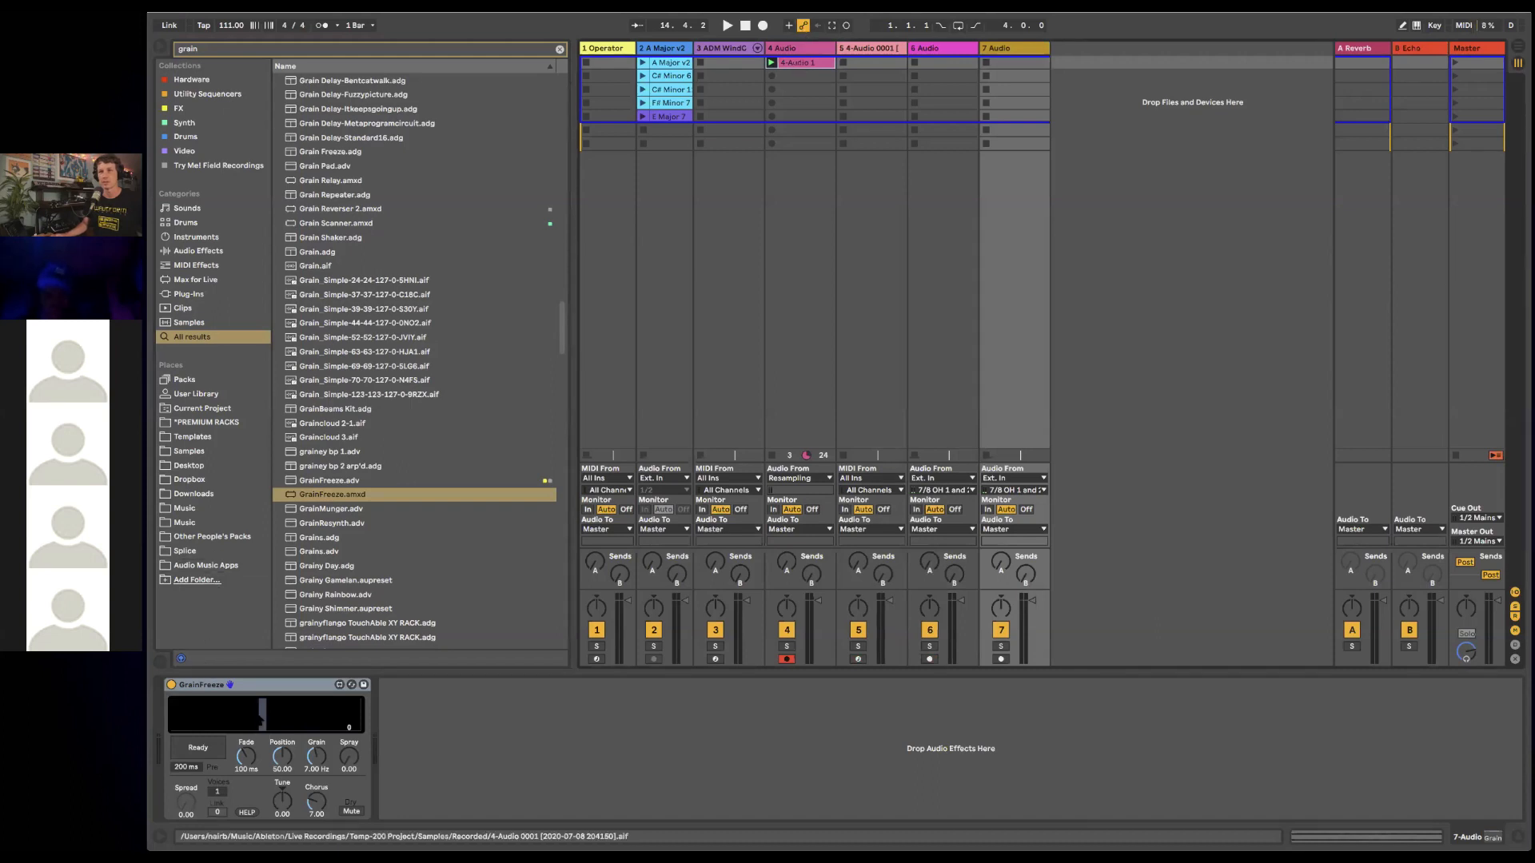
mouse_move(259, 720)
mouse_down()
mouse_move(293, 720)
mouse_move(216, 719)
mouse_move(324, 719)
mouse_move(273, 719)
mouse_up()
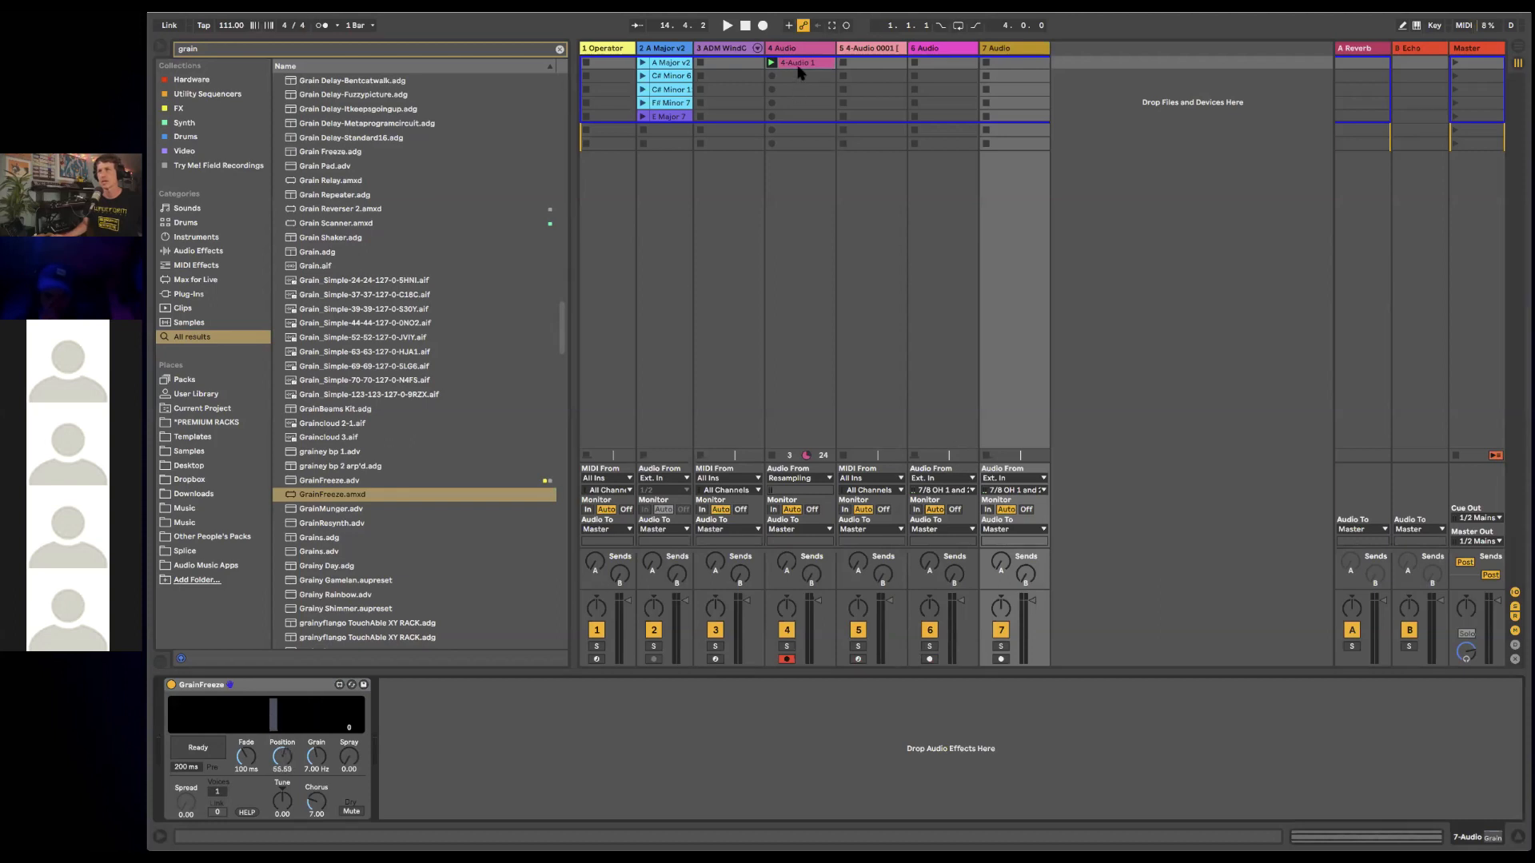
- Search the browser for "granulator" and load Granulator II.amxd onto a new track
key(BackSpace)
key(BackSpace)
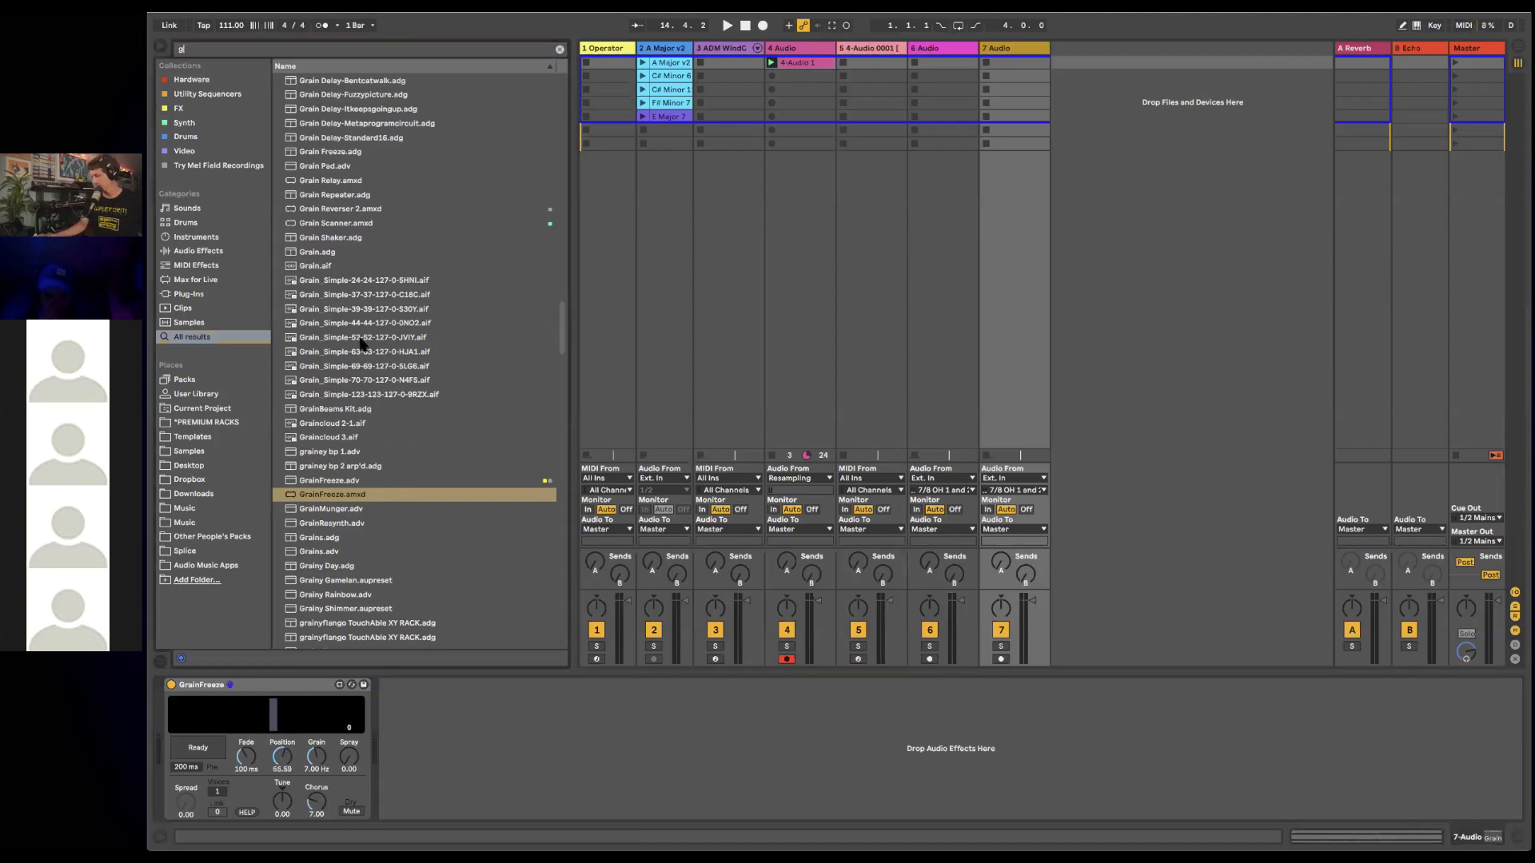
text(nul)
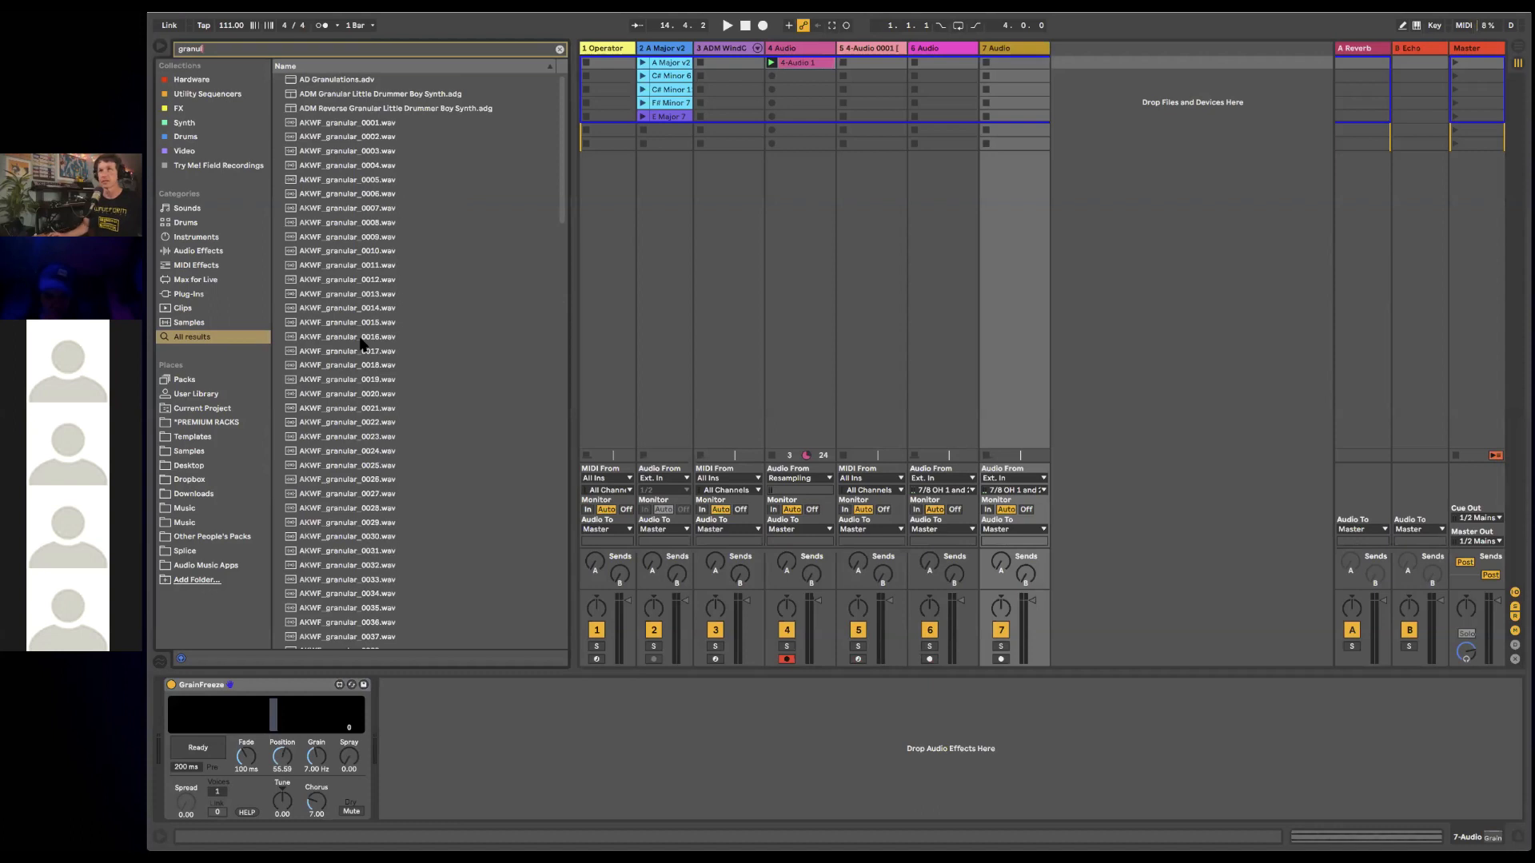
text(a)
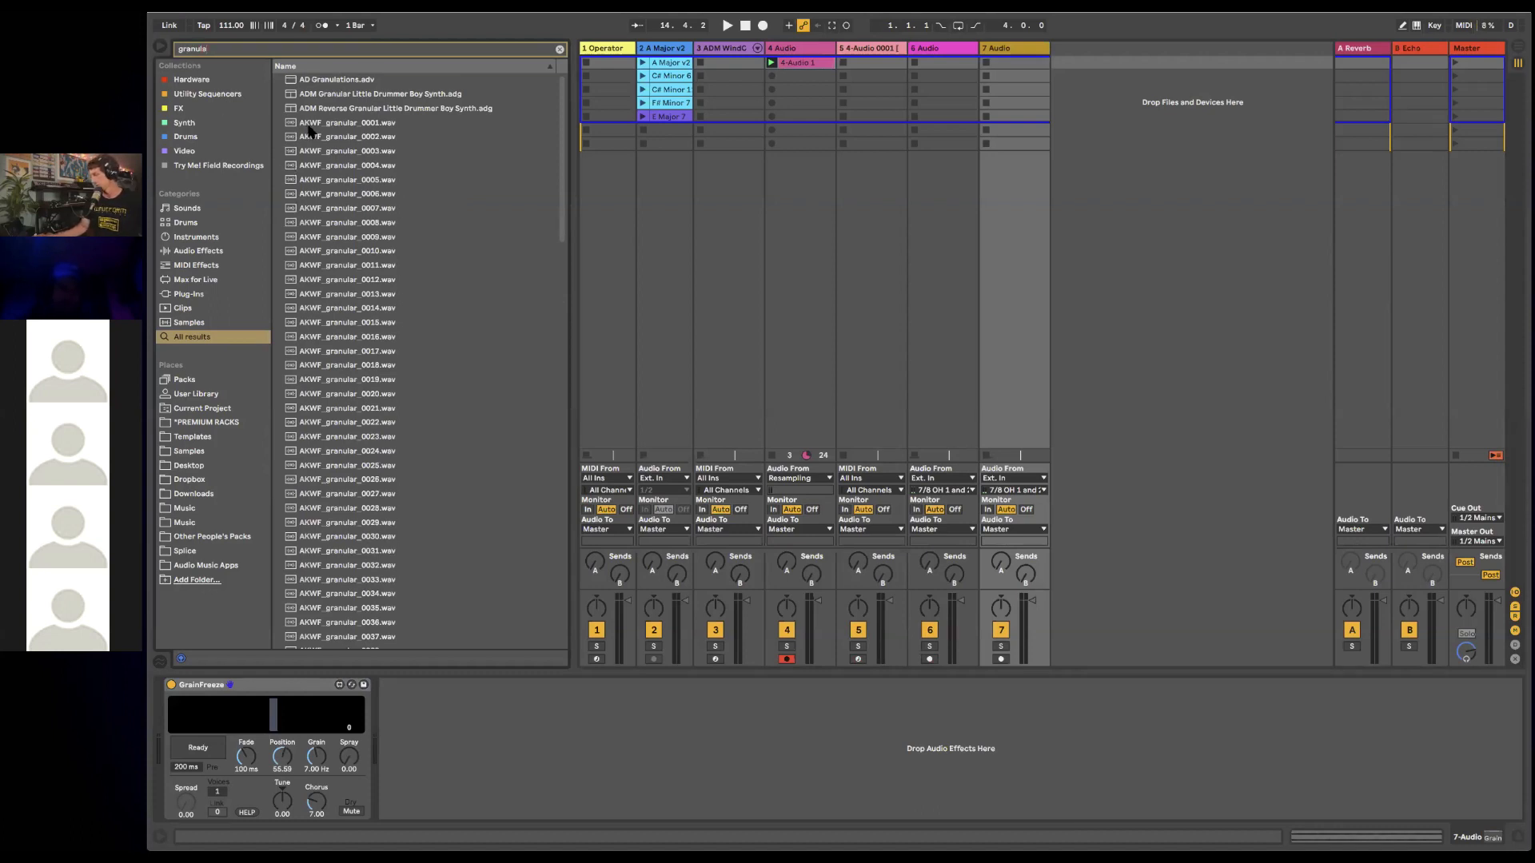
text(tor)
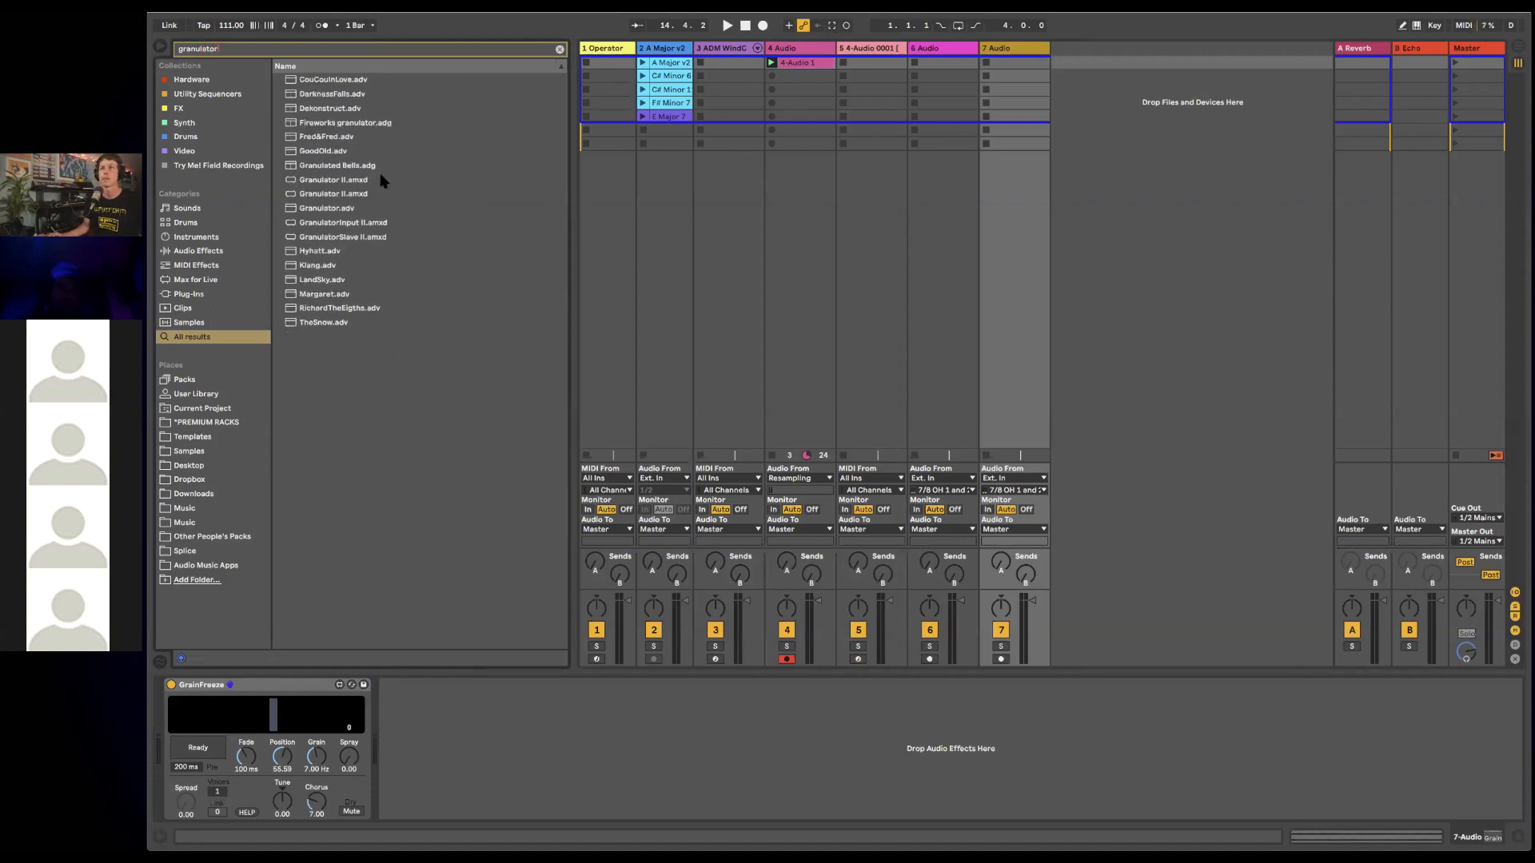
drag(349, 185, 294, 693)
drag(337, 181, 1120, 93)
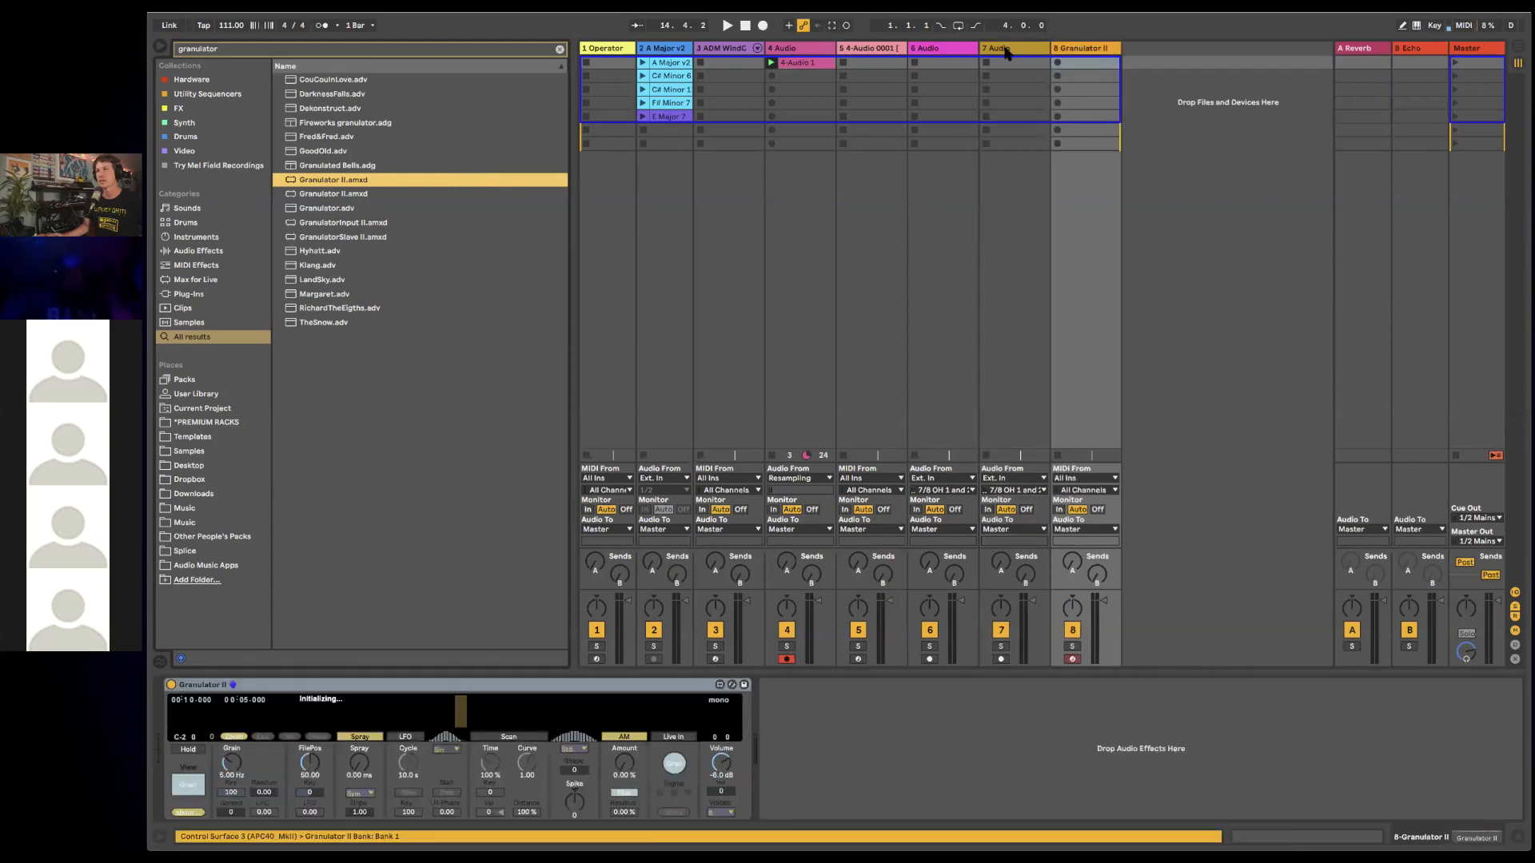
- Delete the GrainFreeze track and the empty audio track before it, and return to the Granulator II track
click(1006, 50)
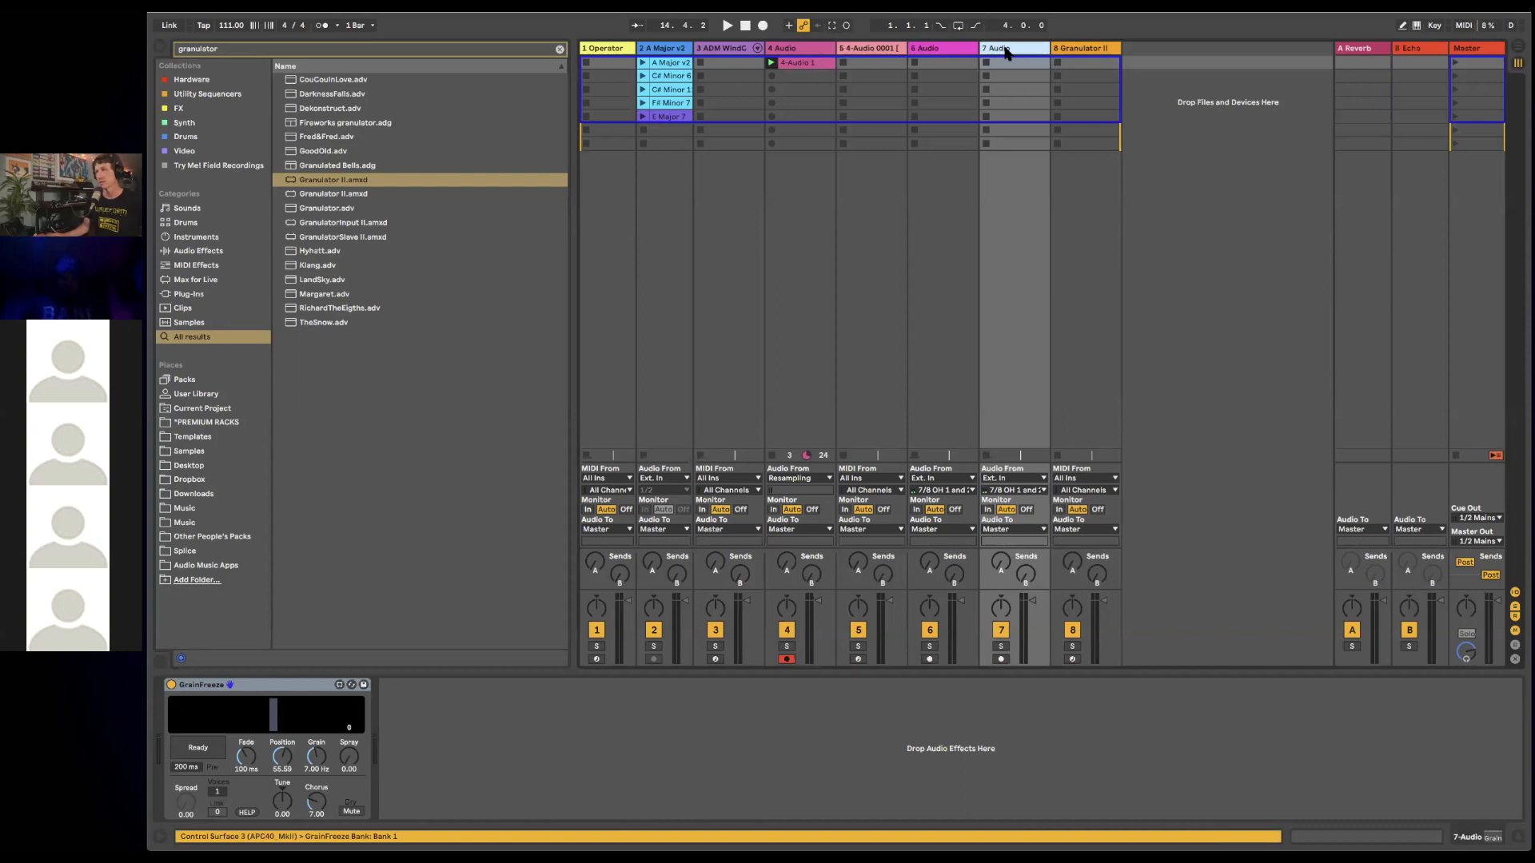
key(Delete)
click(952, 50)
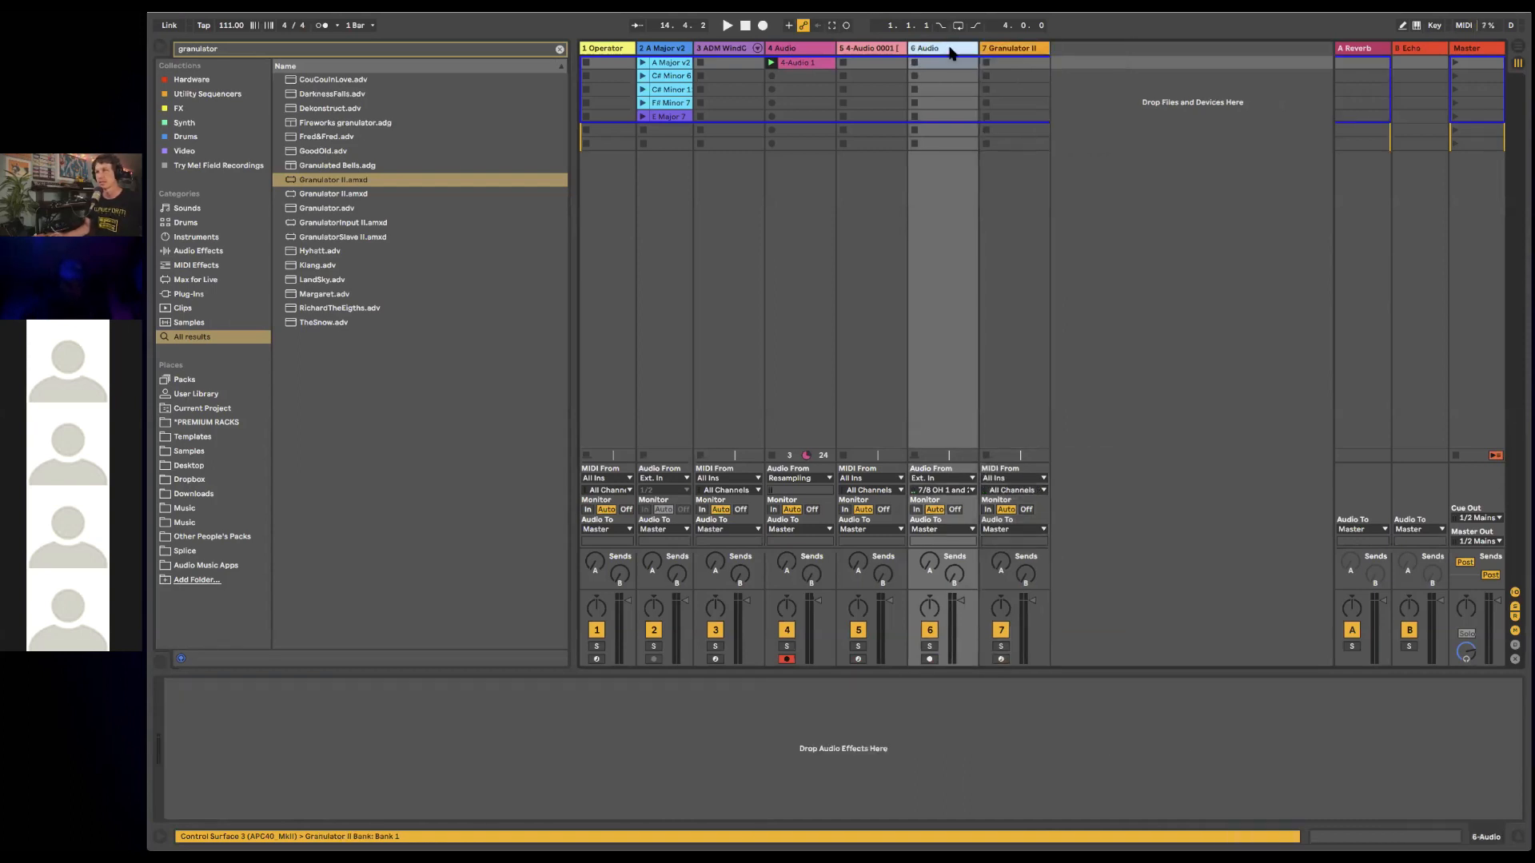
key(Delete)
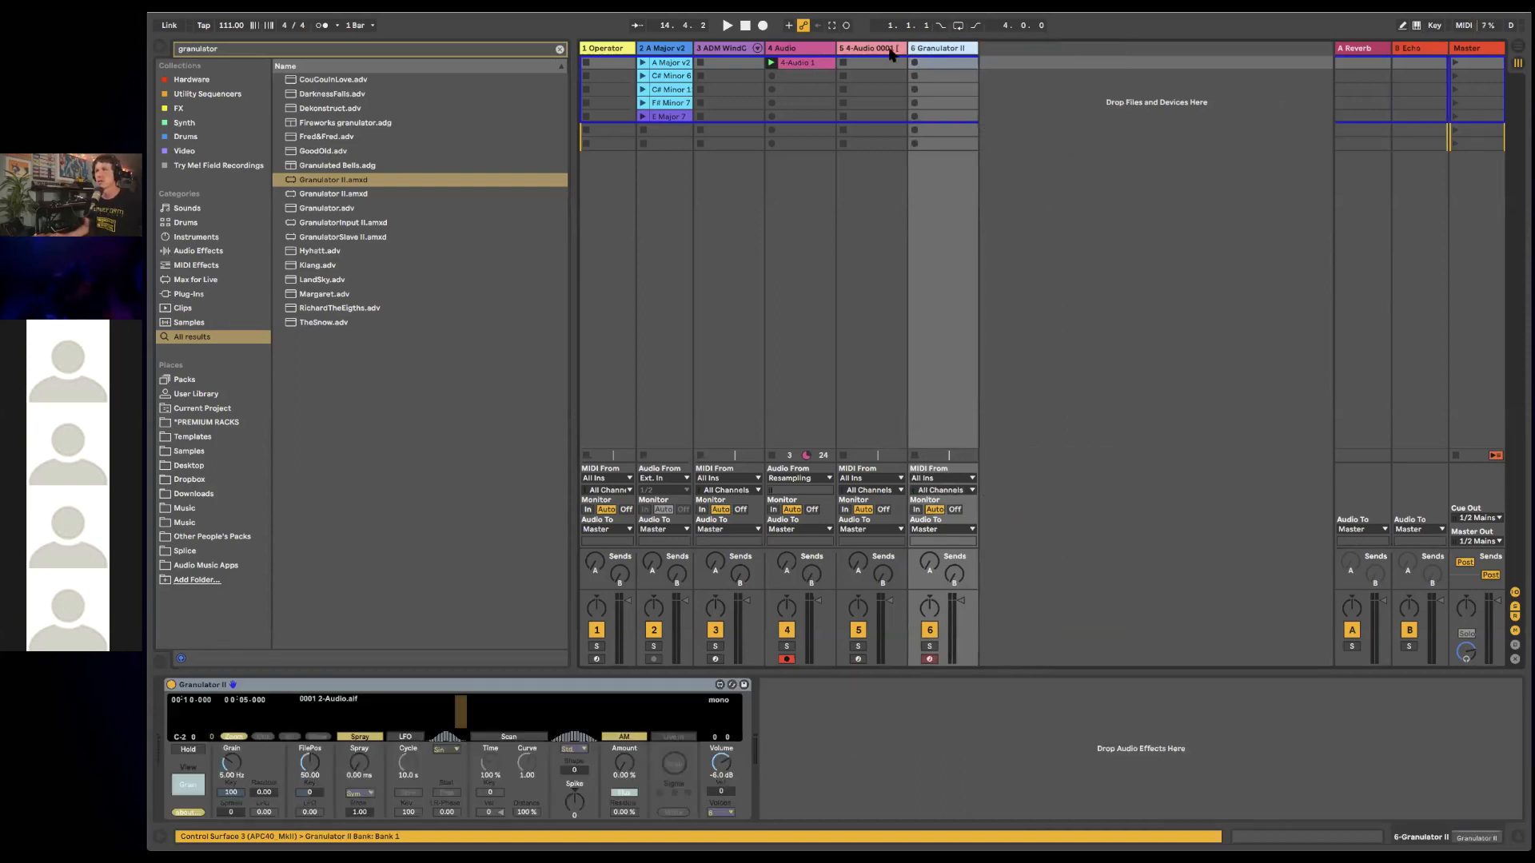
click(890, 49)
click(937, 366)
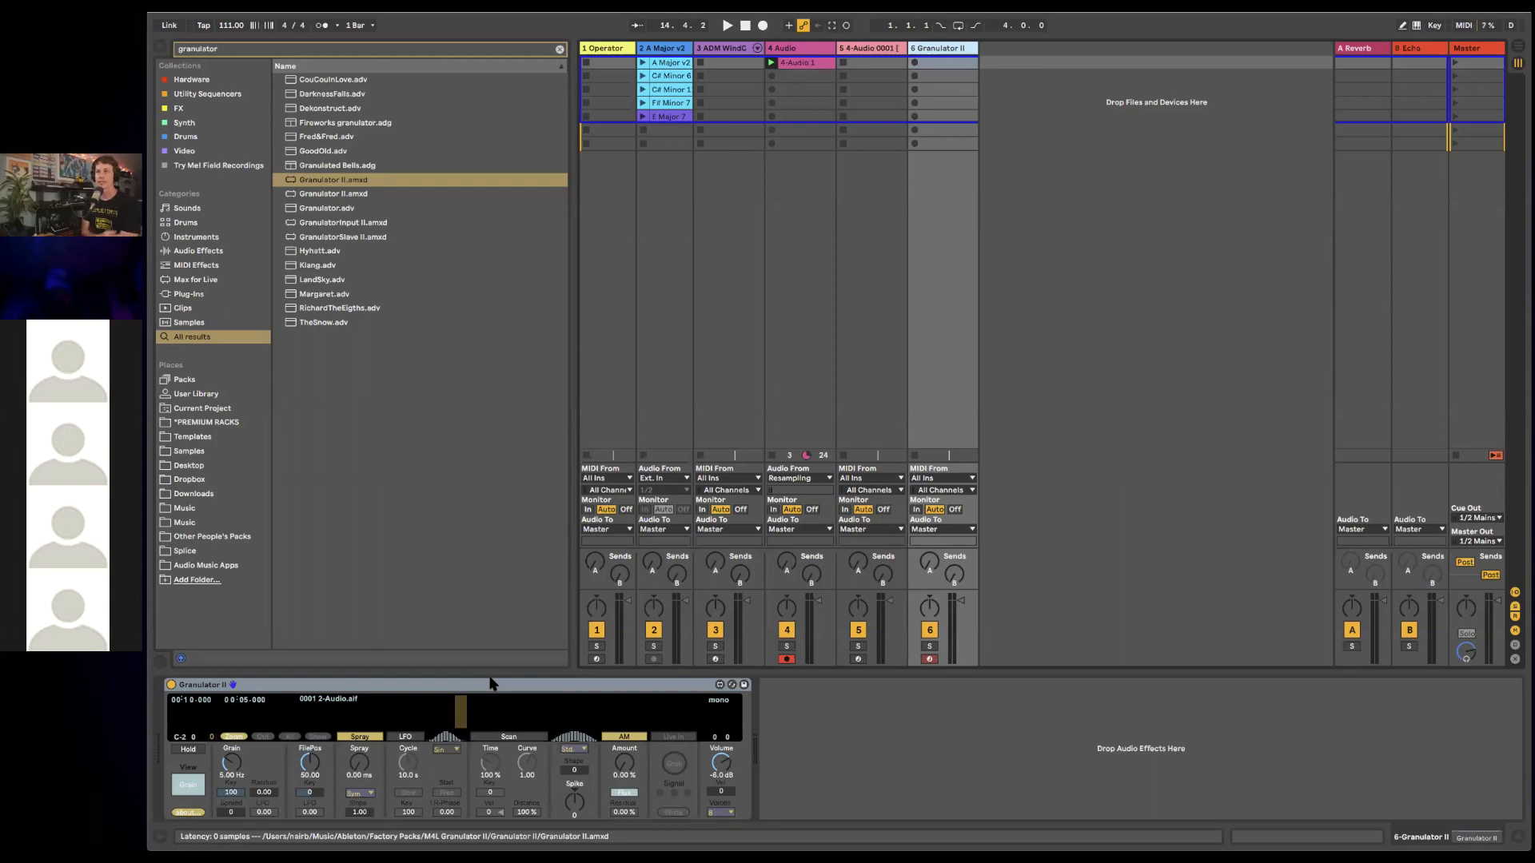
- Load the recorded 4-Audio 1 clip into Granulator II and set its Grain rate to 1.53 Hz
drag(807, 62, 453, 706)
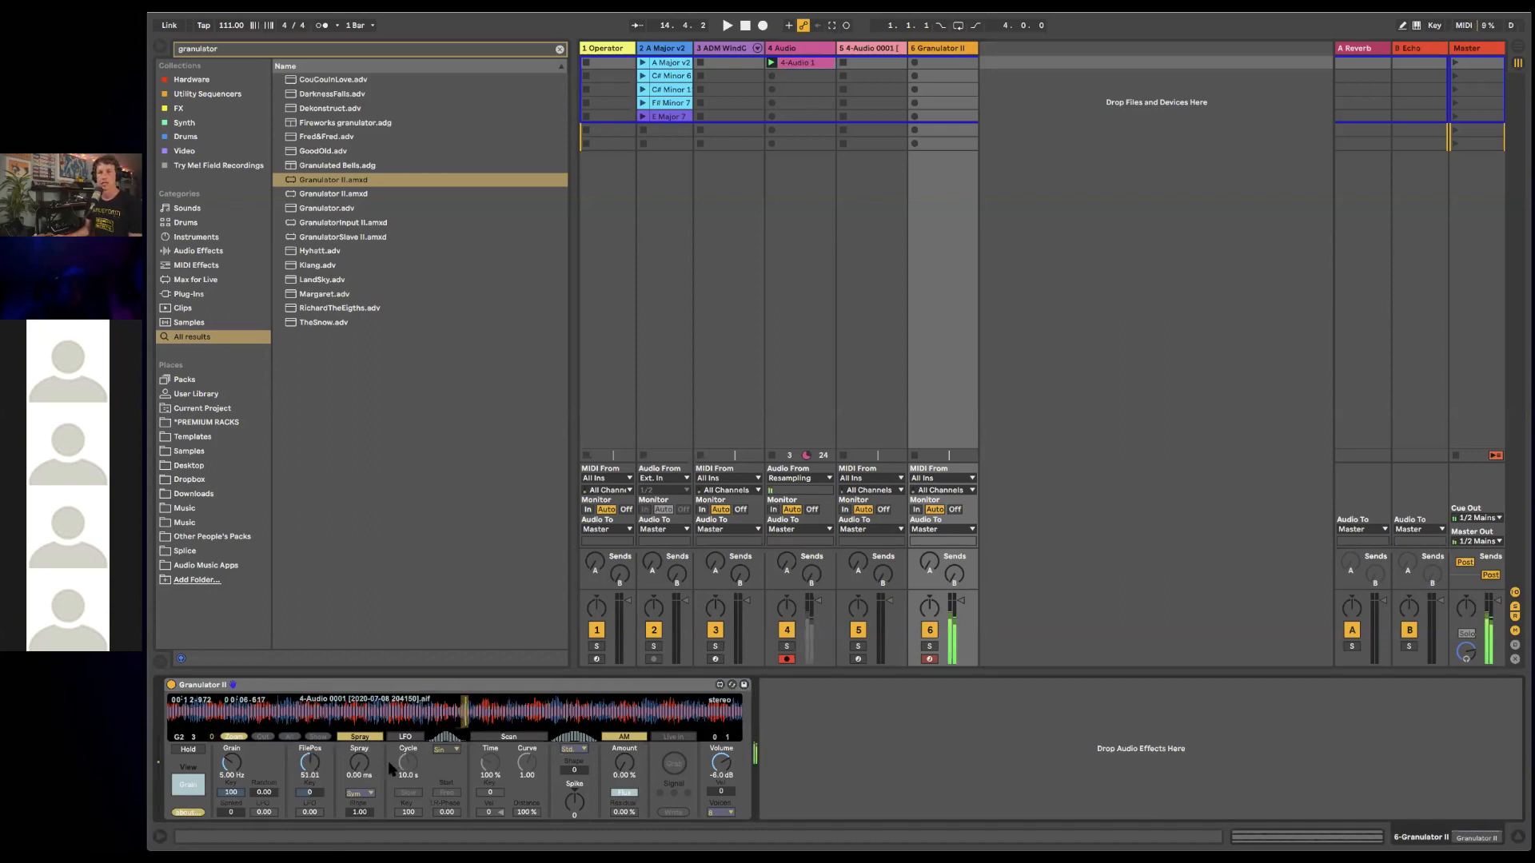
drag(232, 763, 232, 803)
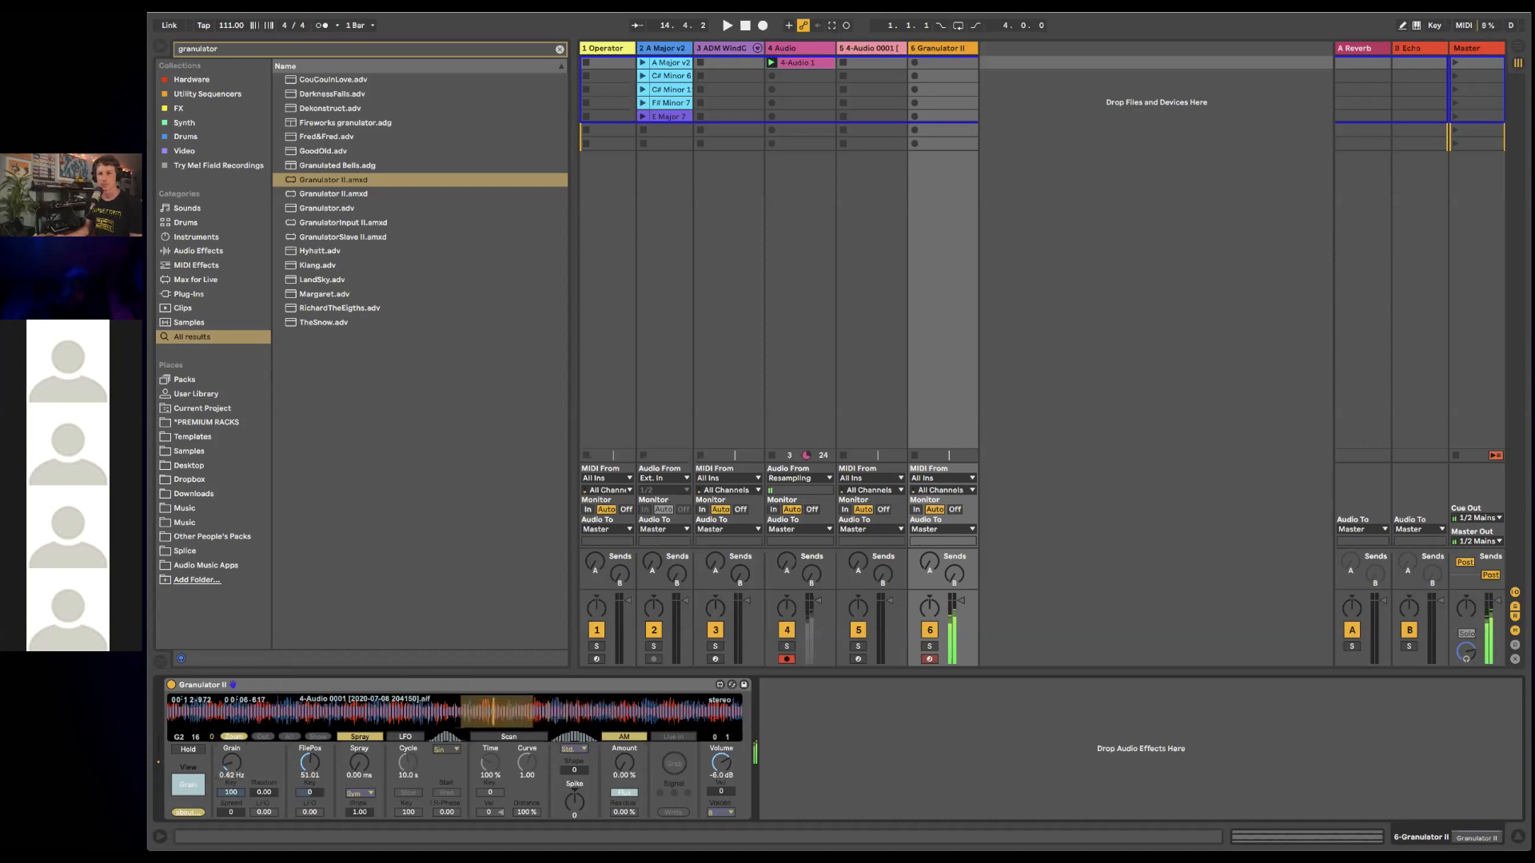
drag(232, 803, 232, 759)
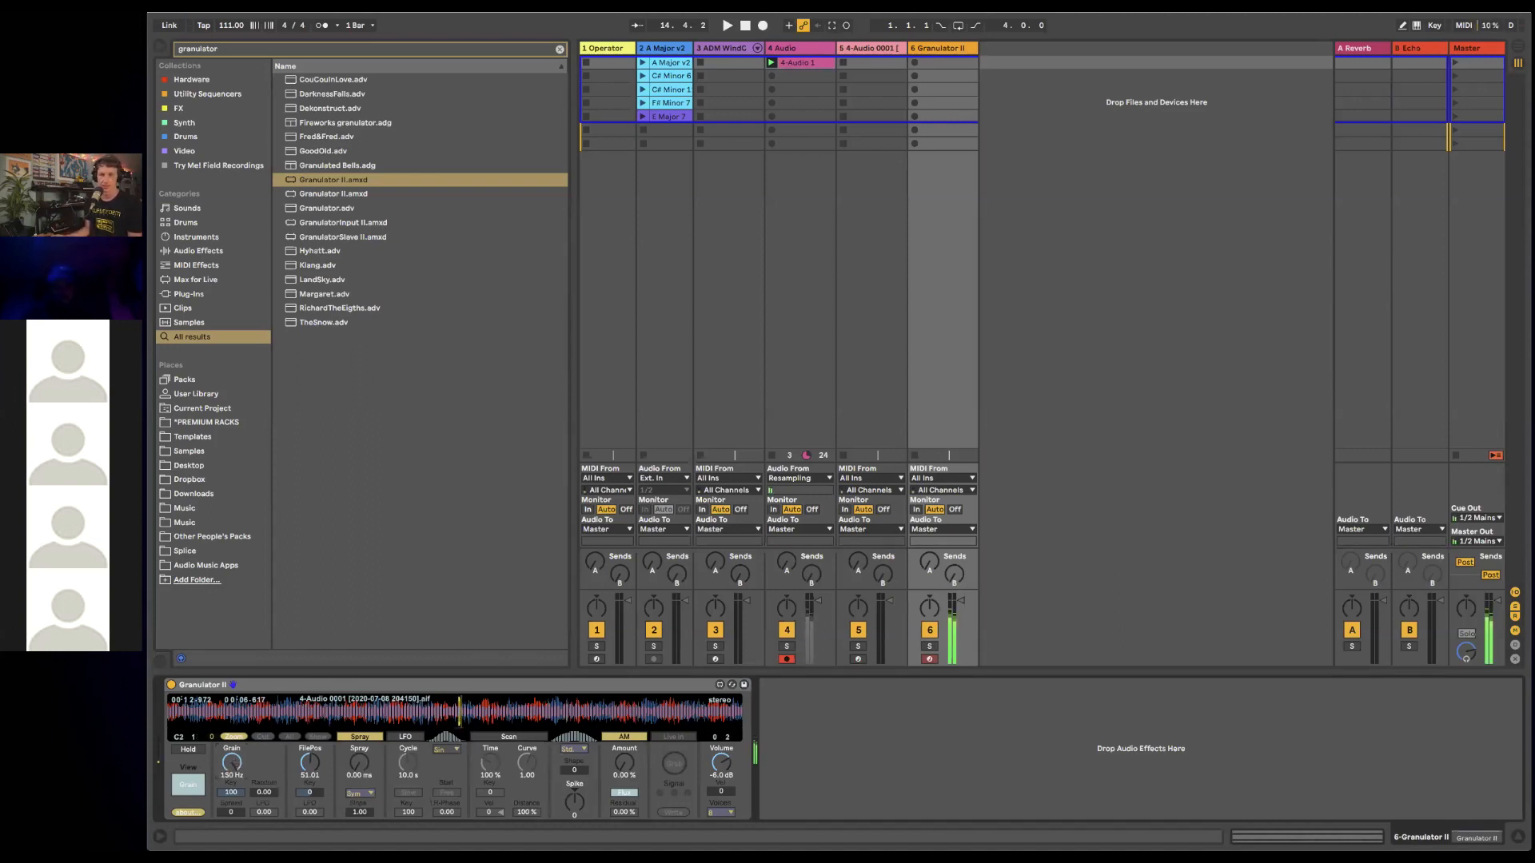
drag(232, 763, 232, 796)
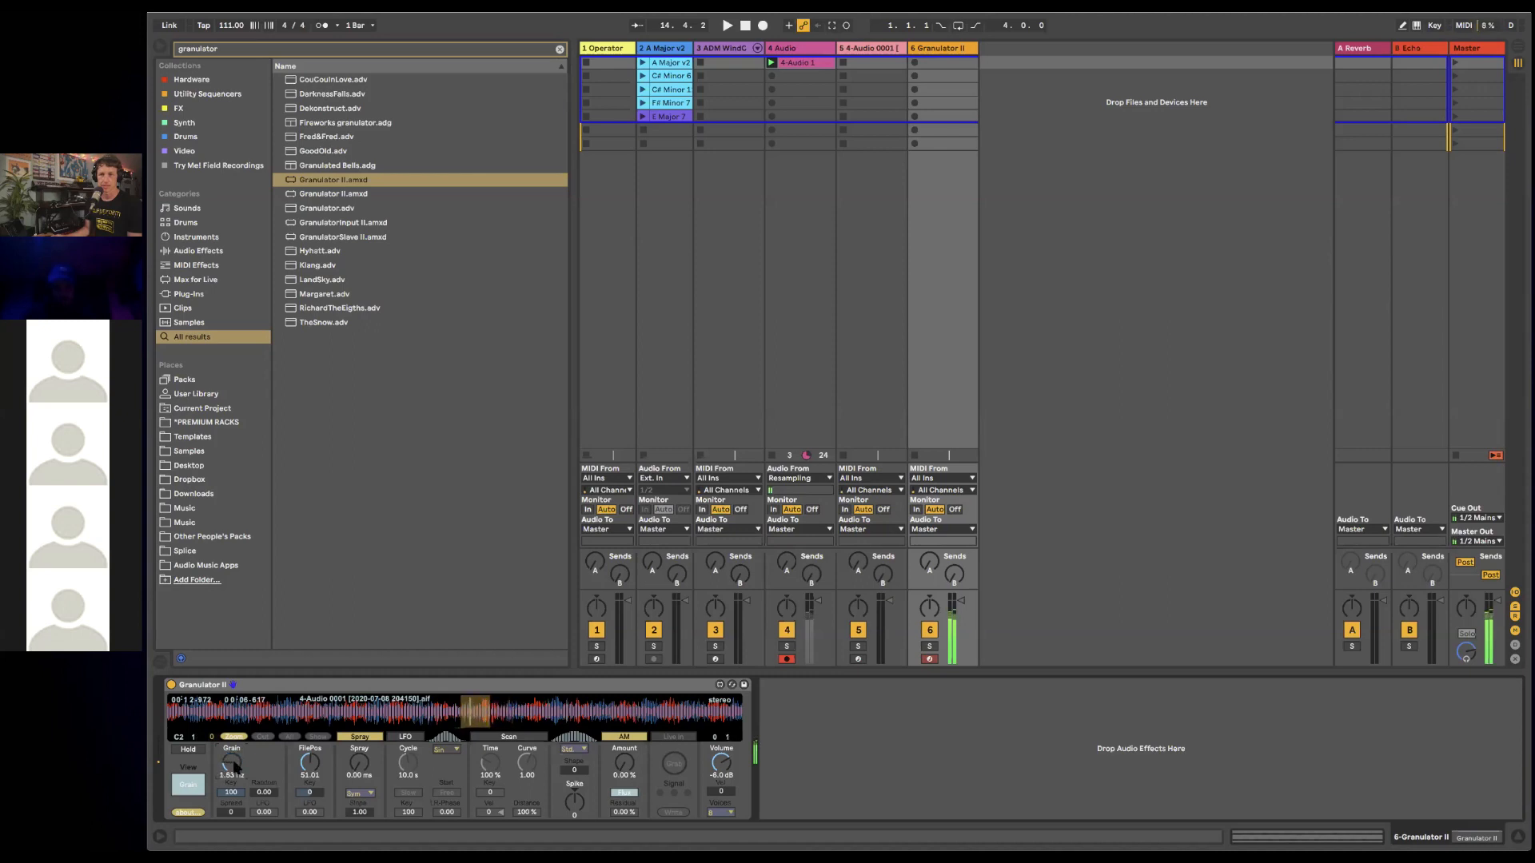
- Set Granulator II's FilePos to 52.59 and its Spray to 2.53 s
mouse_move(310, 763)
mouse_down()
mouse_move(310, 798)
mouse_move(310, 756)
mouse_move(312, 773)
mouse_move(360, 750)
mouse_up()
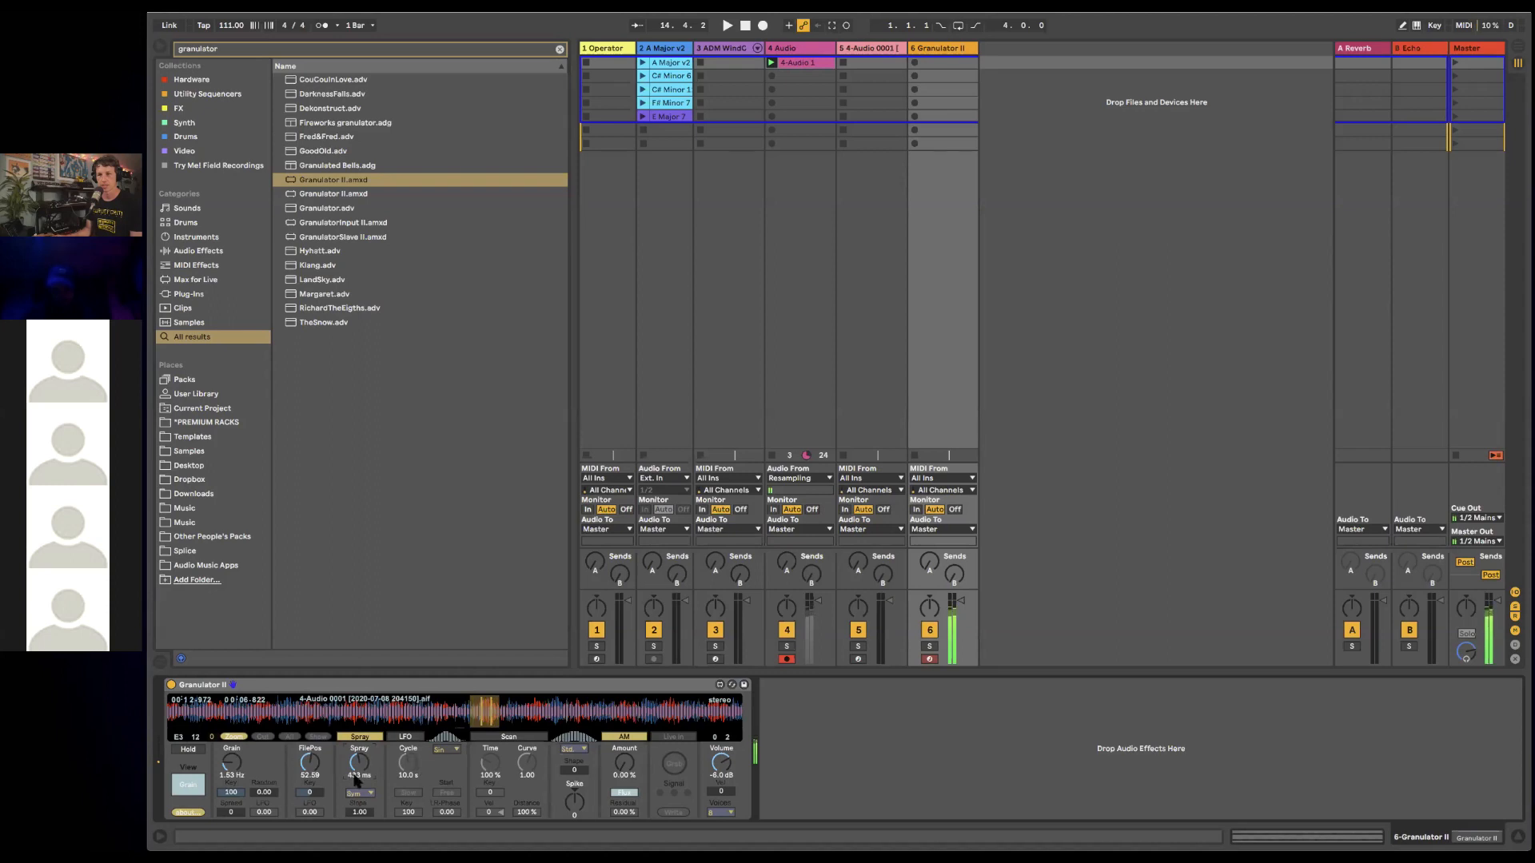
drag(357, 781, 357, 687)
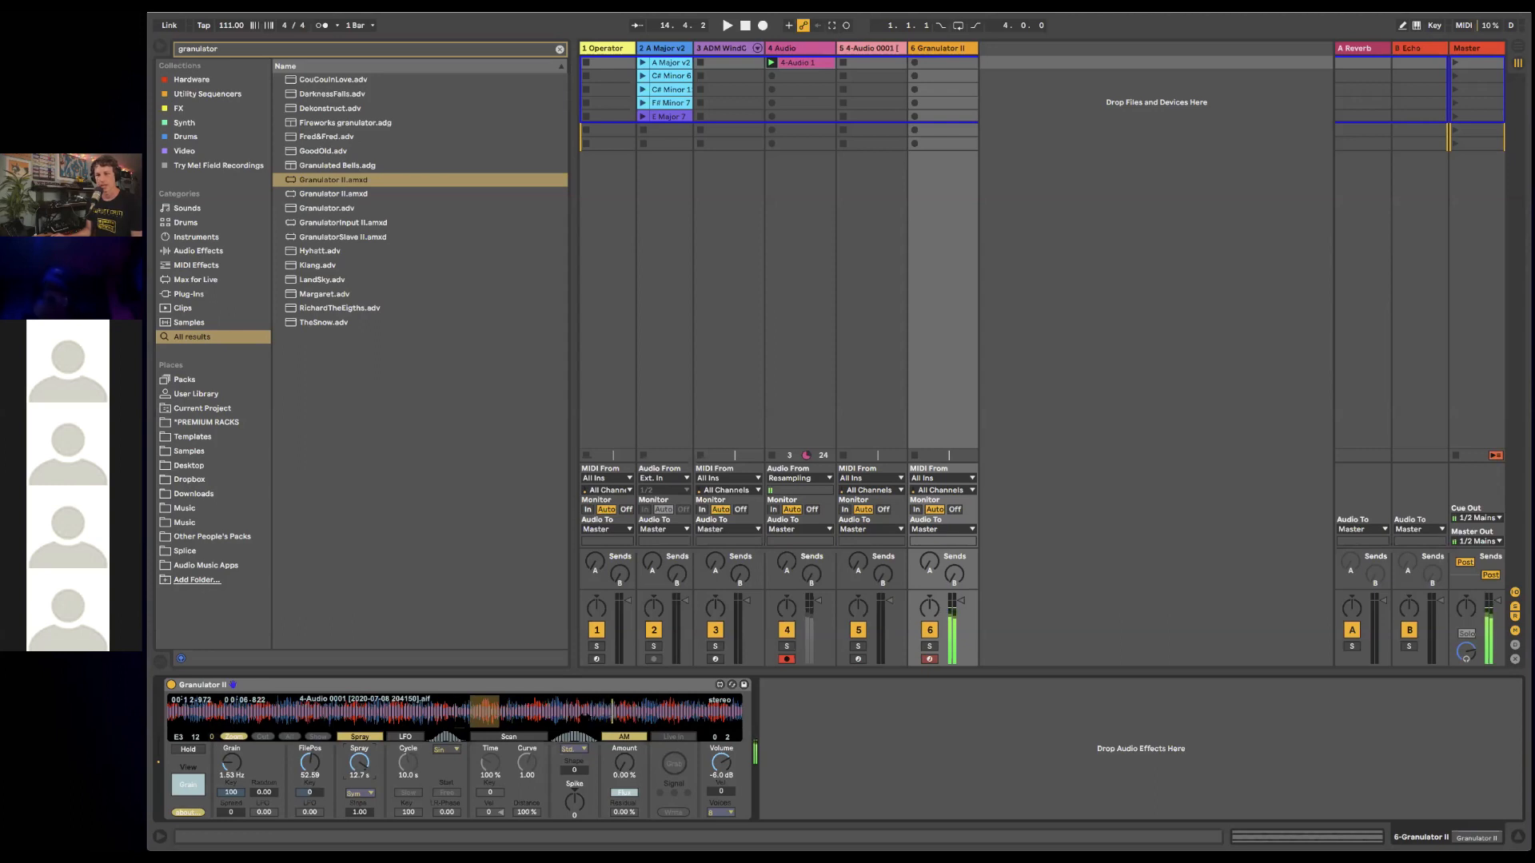
drag(360, 763, 359, 798)
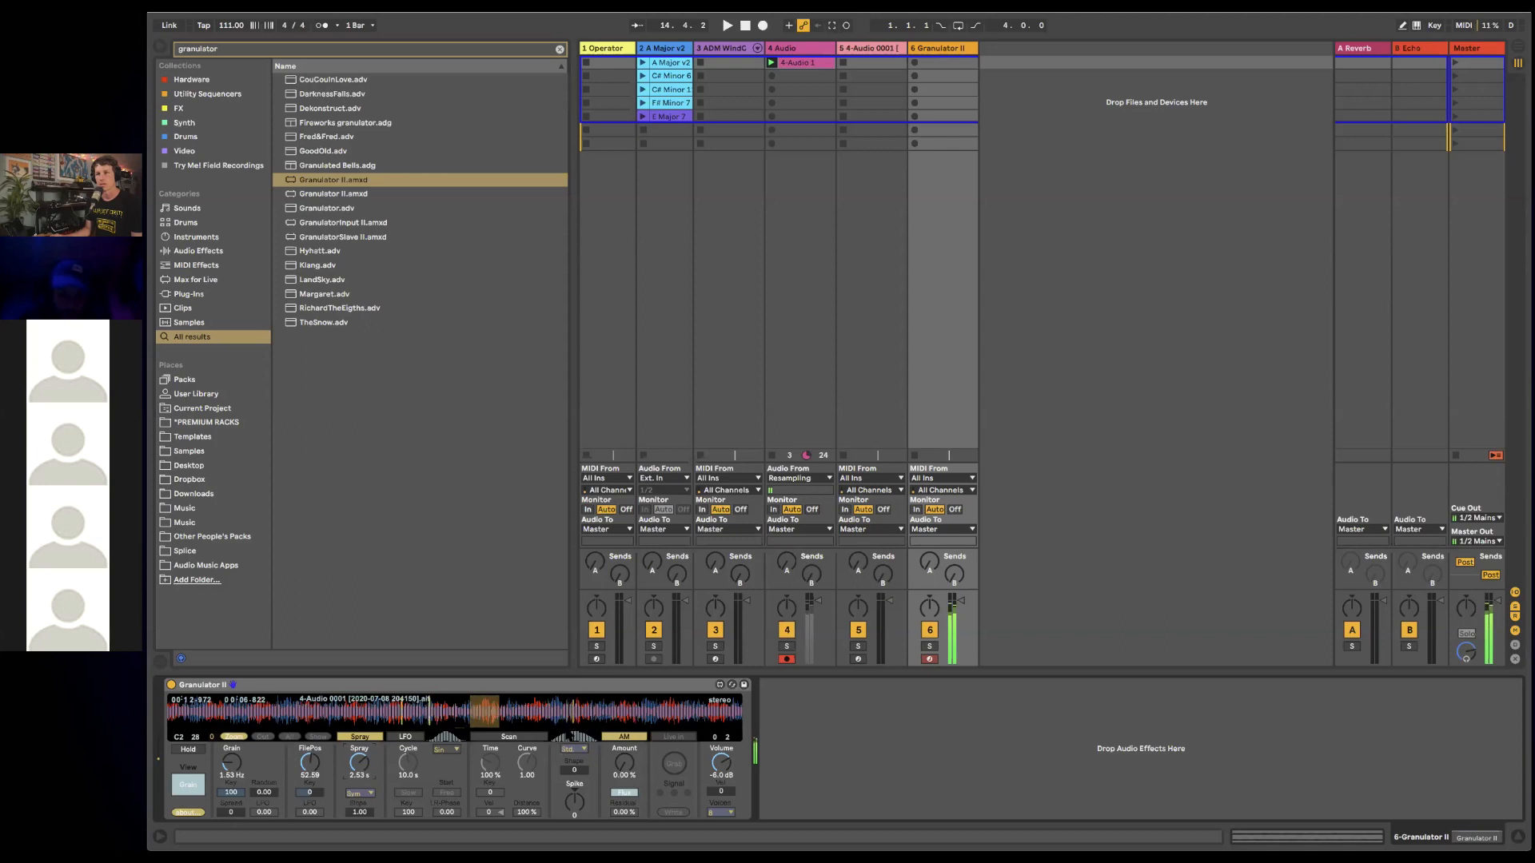
- Enable Granulator II's Scan and set its Time to about 44 % and its Curve to about 0.91
click(498, 738)
drag(493, 766, 527, 771)
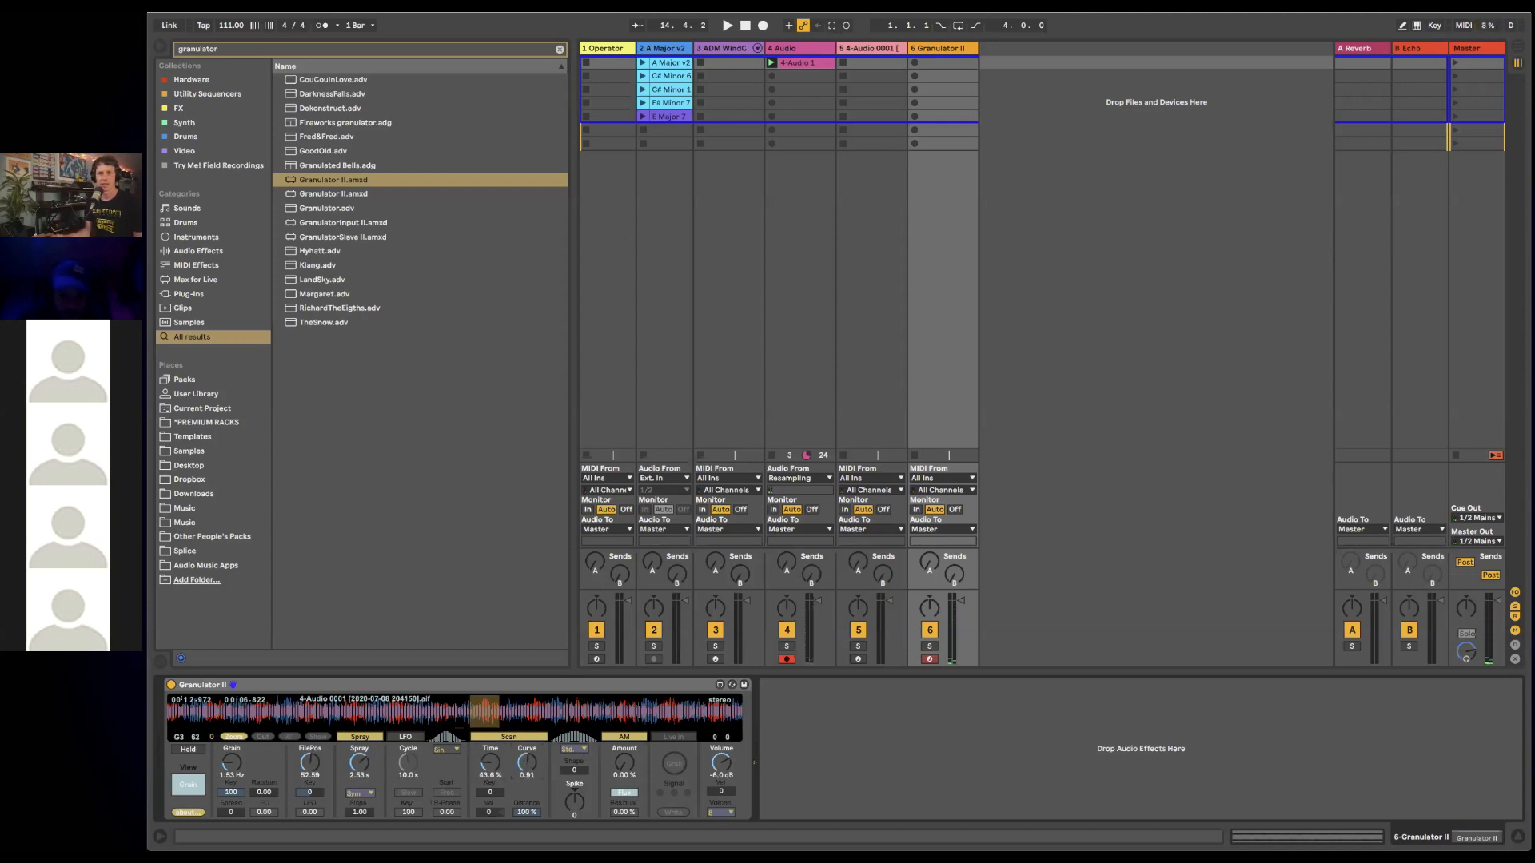
- In the Filter view, set the amp envelope's attack to 1.47 s, lengthen its release and lower Filter A's frequency to about 3.9 kHz
click(187, 786)
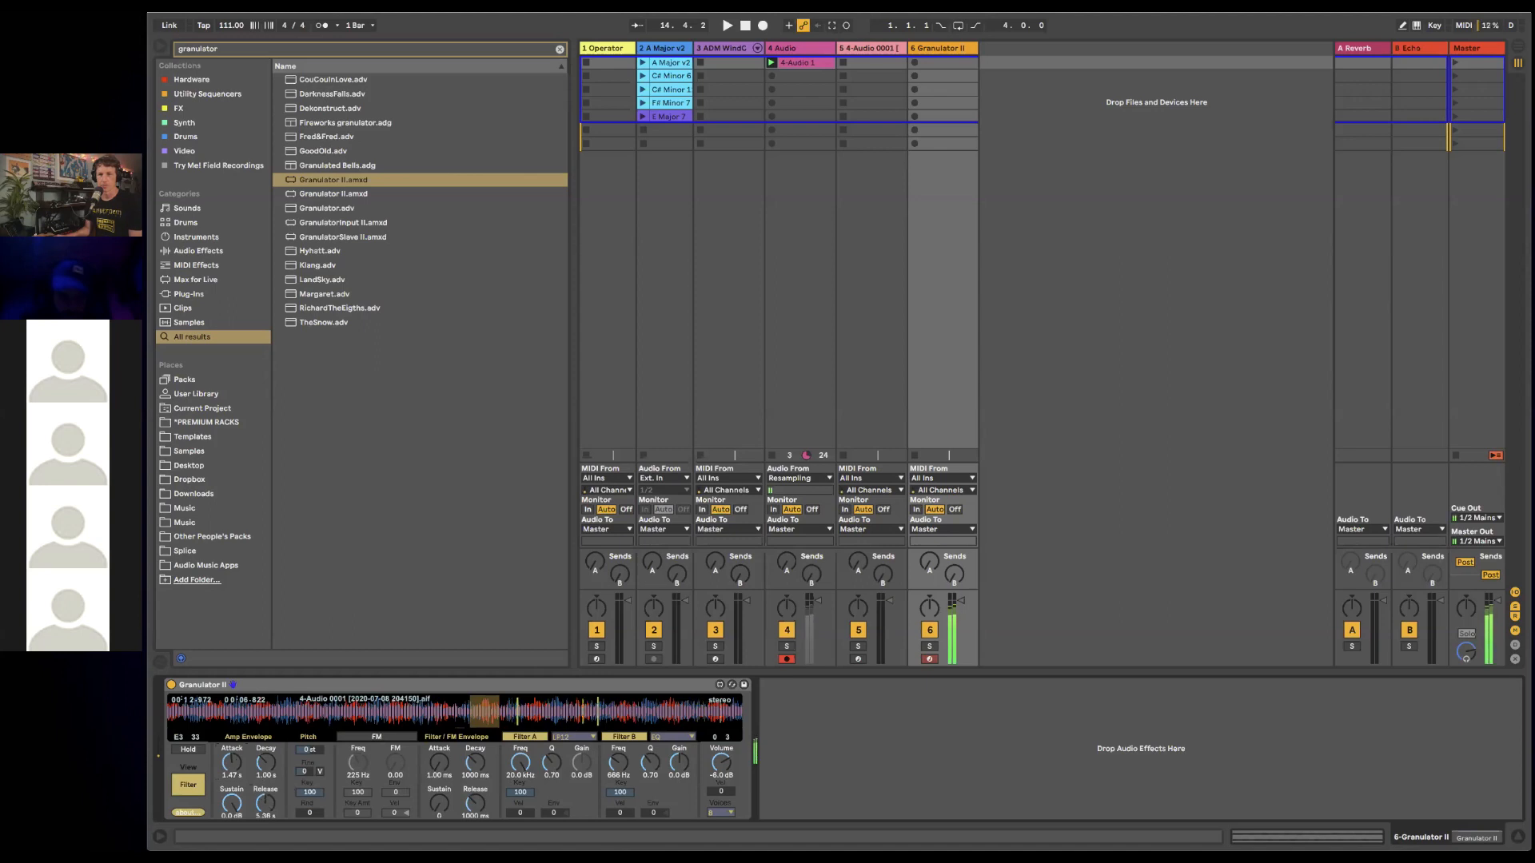
drag(520, 769, 520, 696)
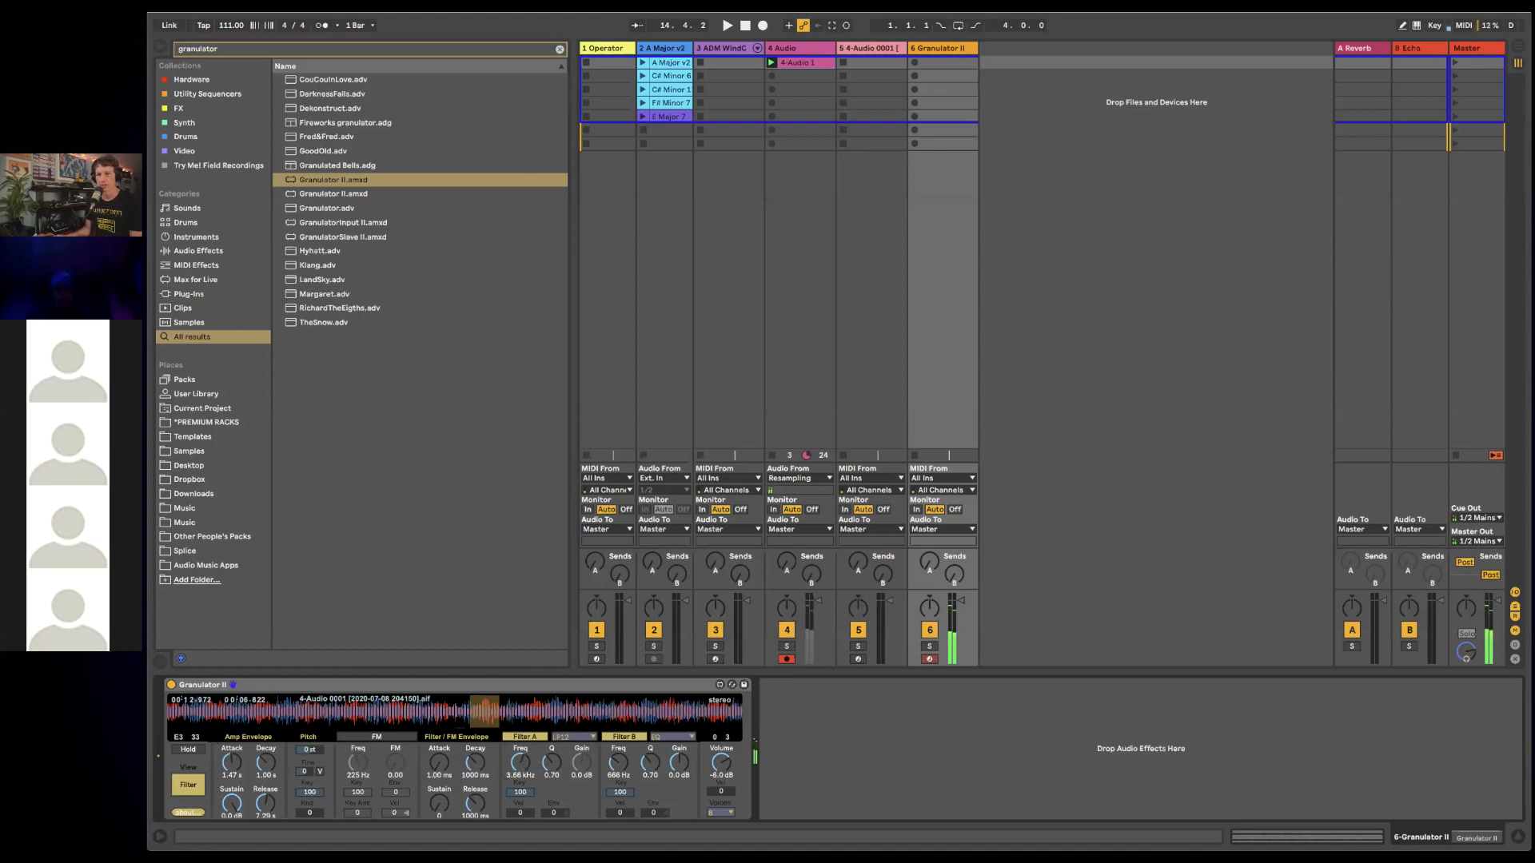
drag(520, 763, 519, 768)
click(190, 786)
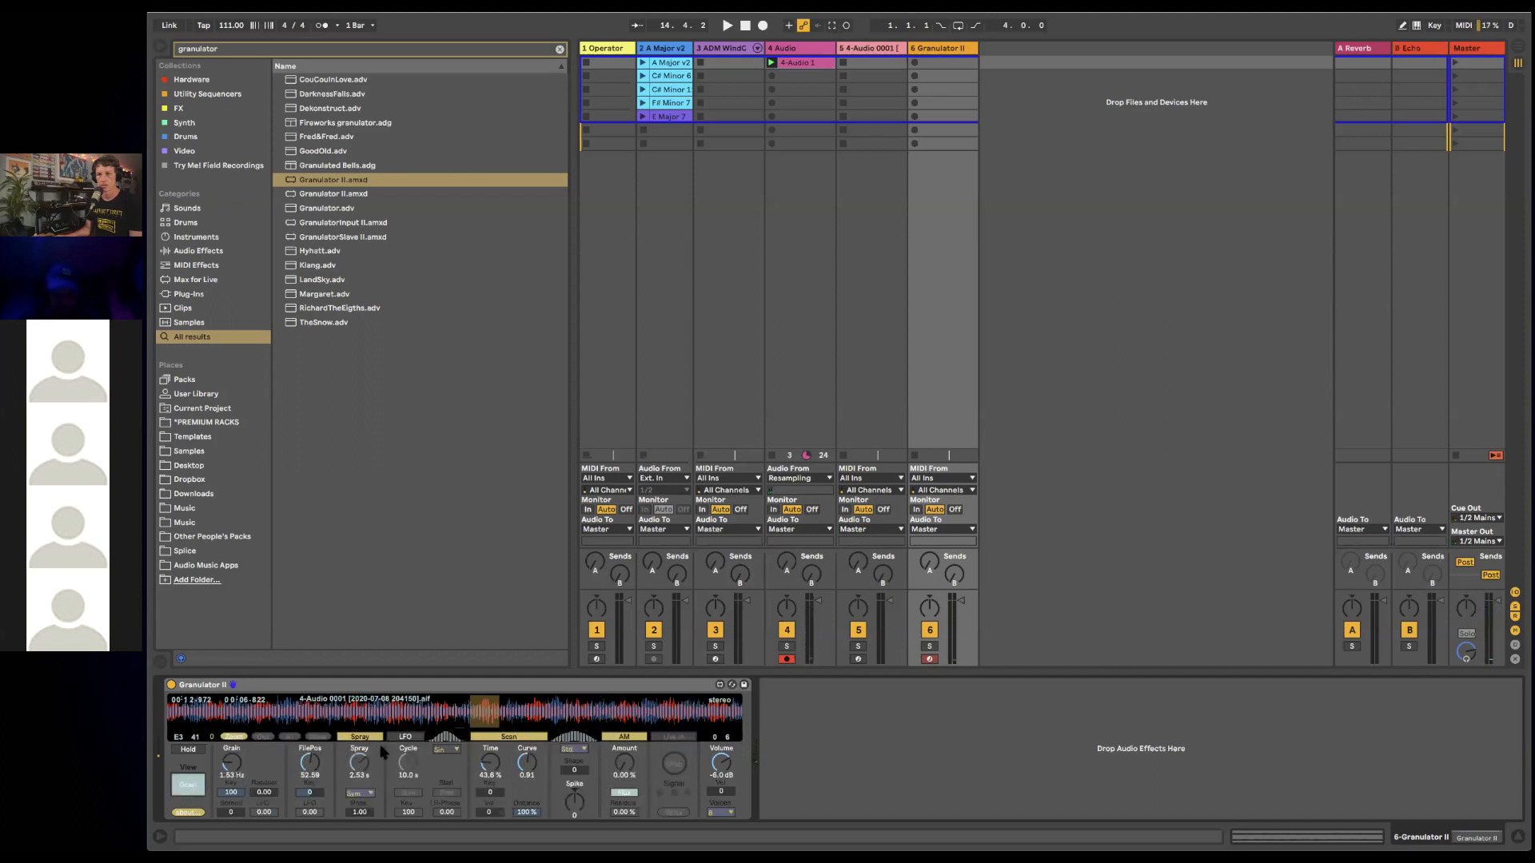
- Set Granulator II's FilePos to 25.03 and its Spray to 758 ms, and select the 4 Audio track
drag(315, 765, 314, 787)
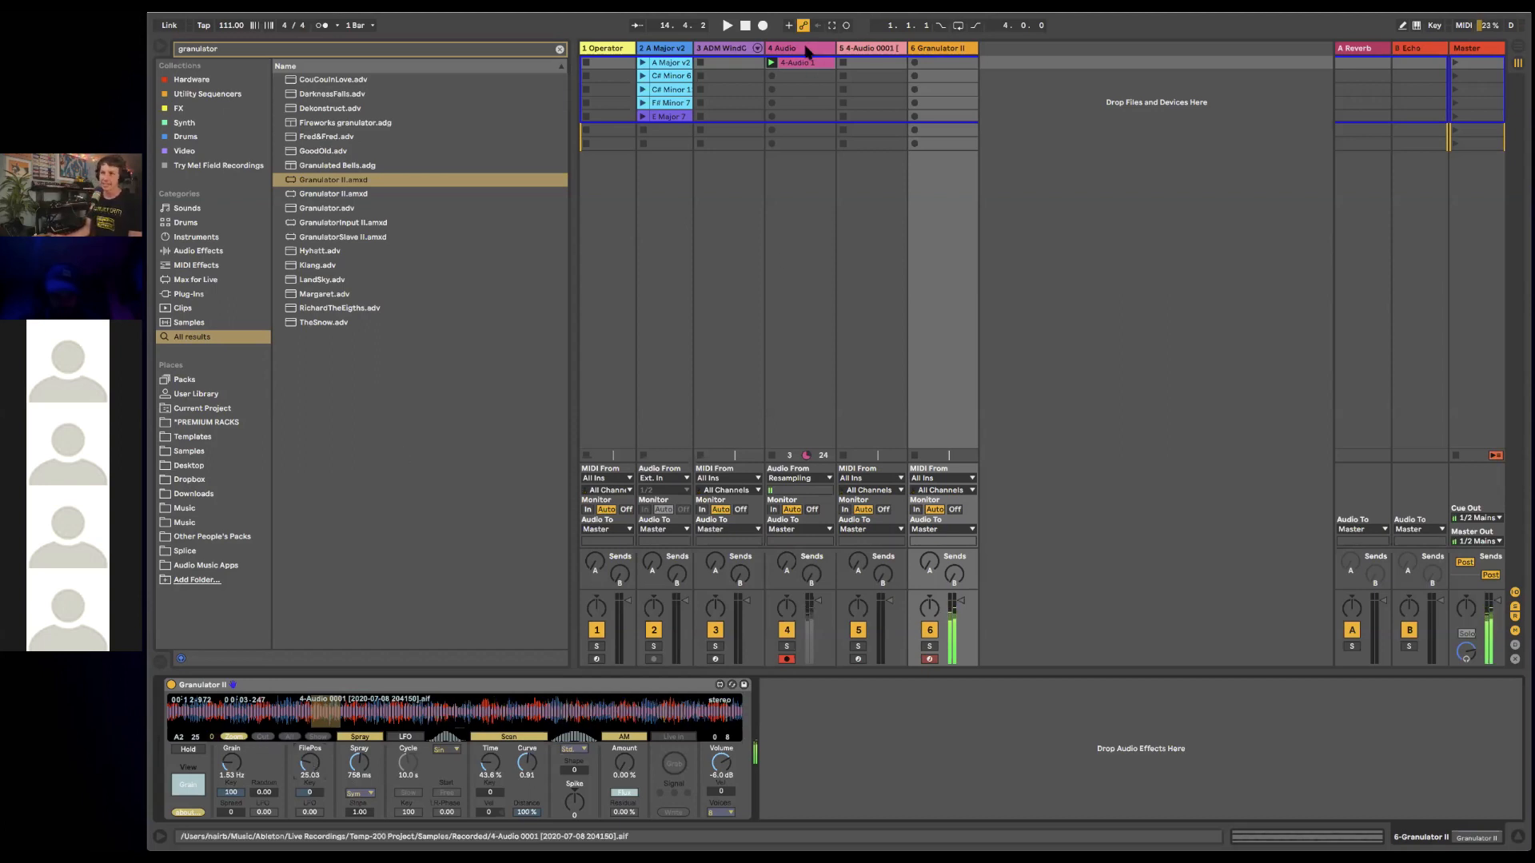
click(788, 257)
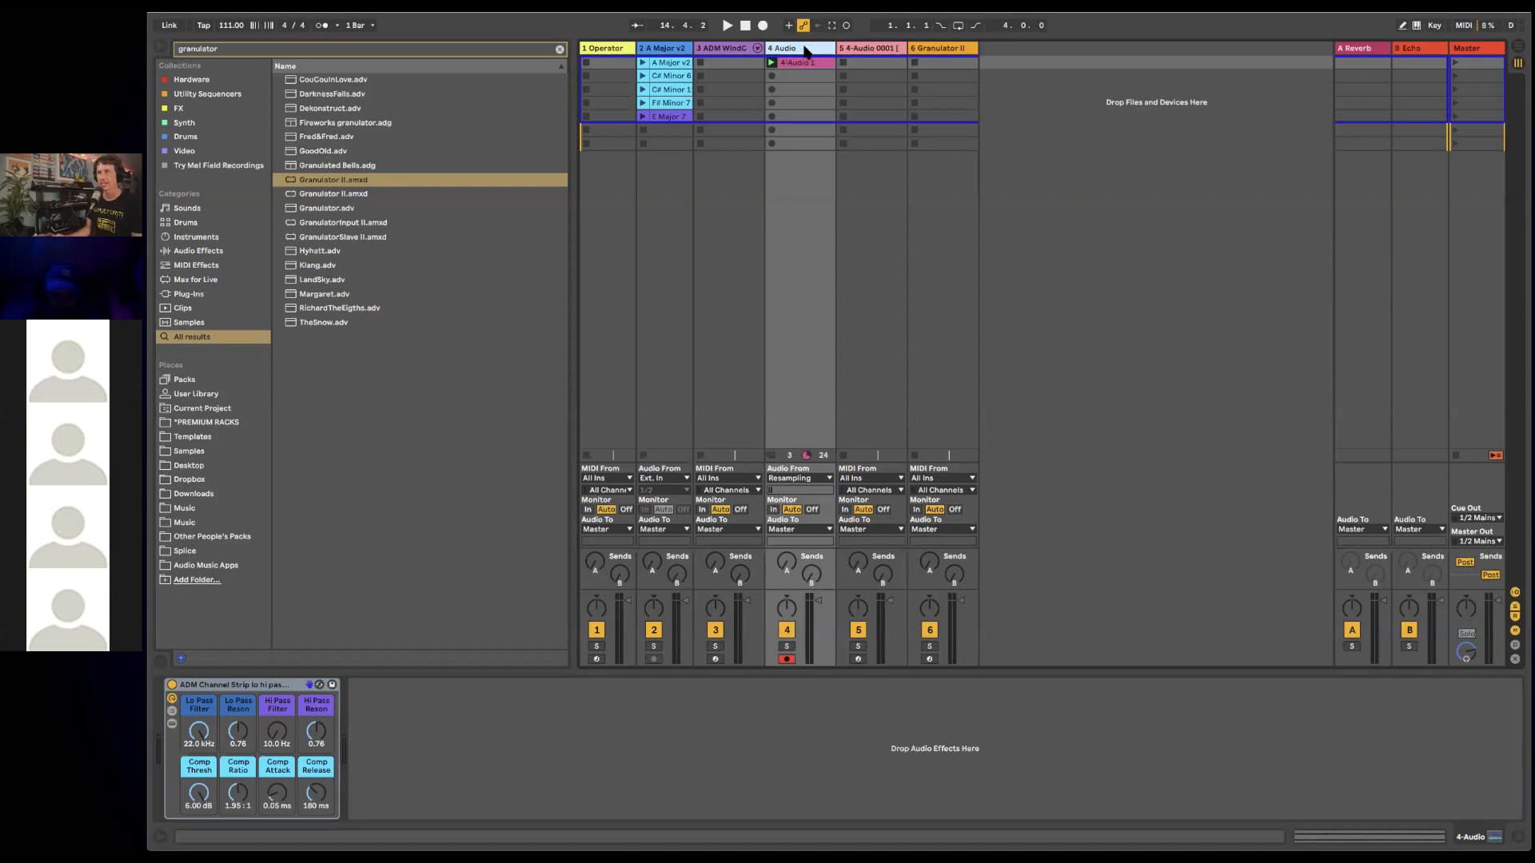
- Check the 4-Audio 0001 track's devices and turn off Frostbite 2 on the ADM WindChimes track
click(854, 50)
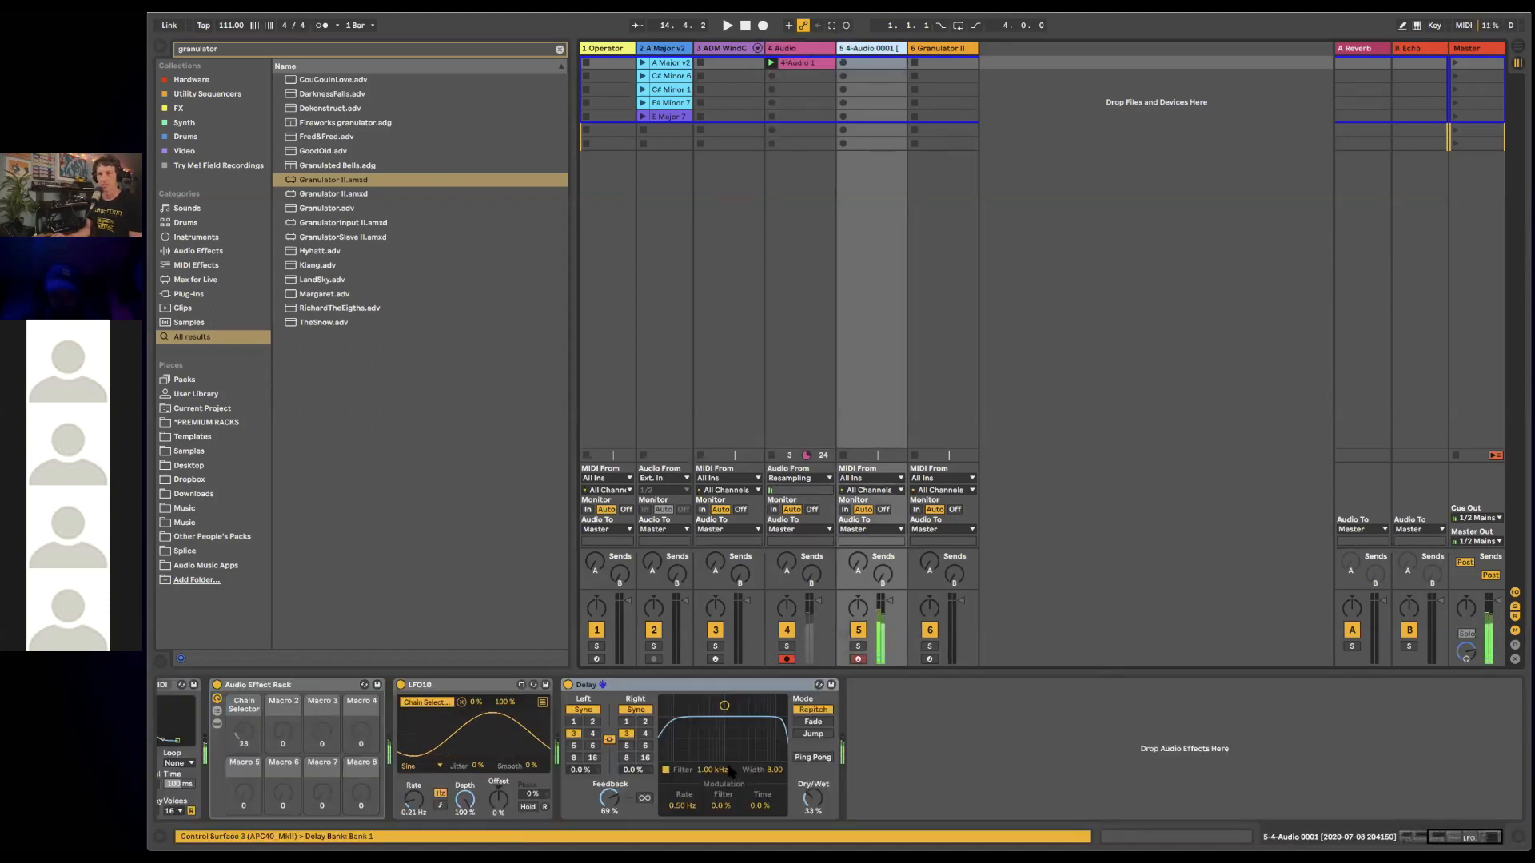
scroll(727, 771, left, 5)
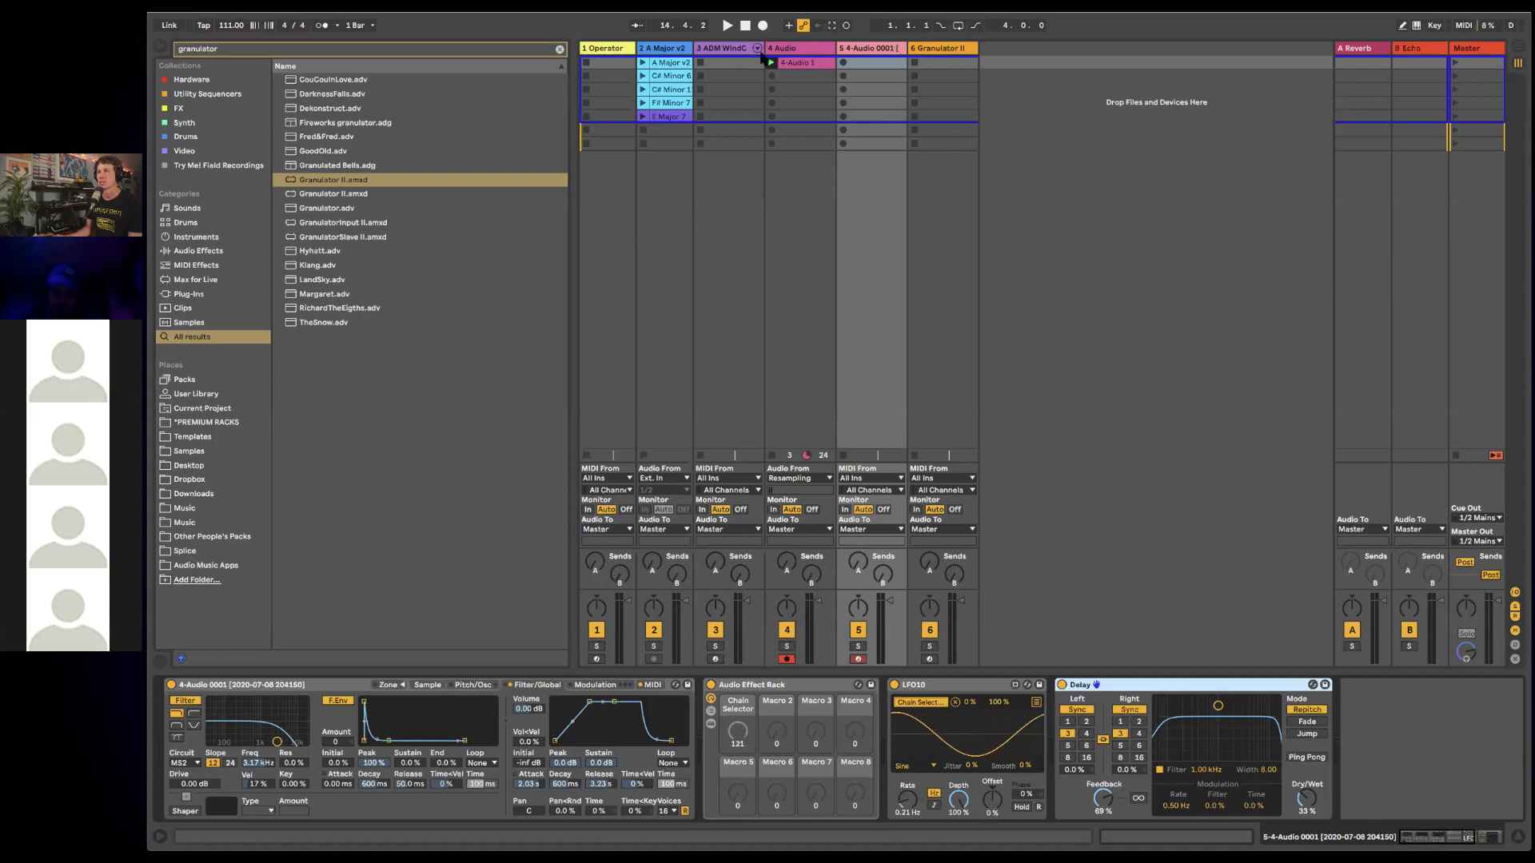
click(722, 56)
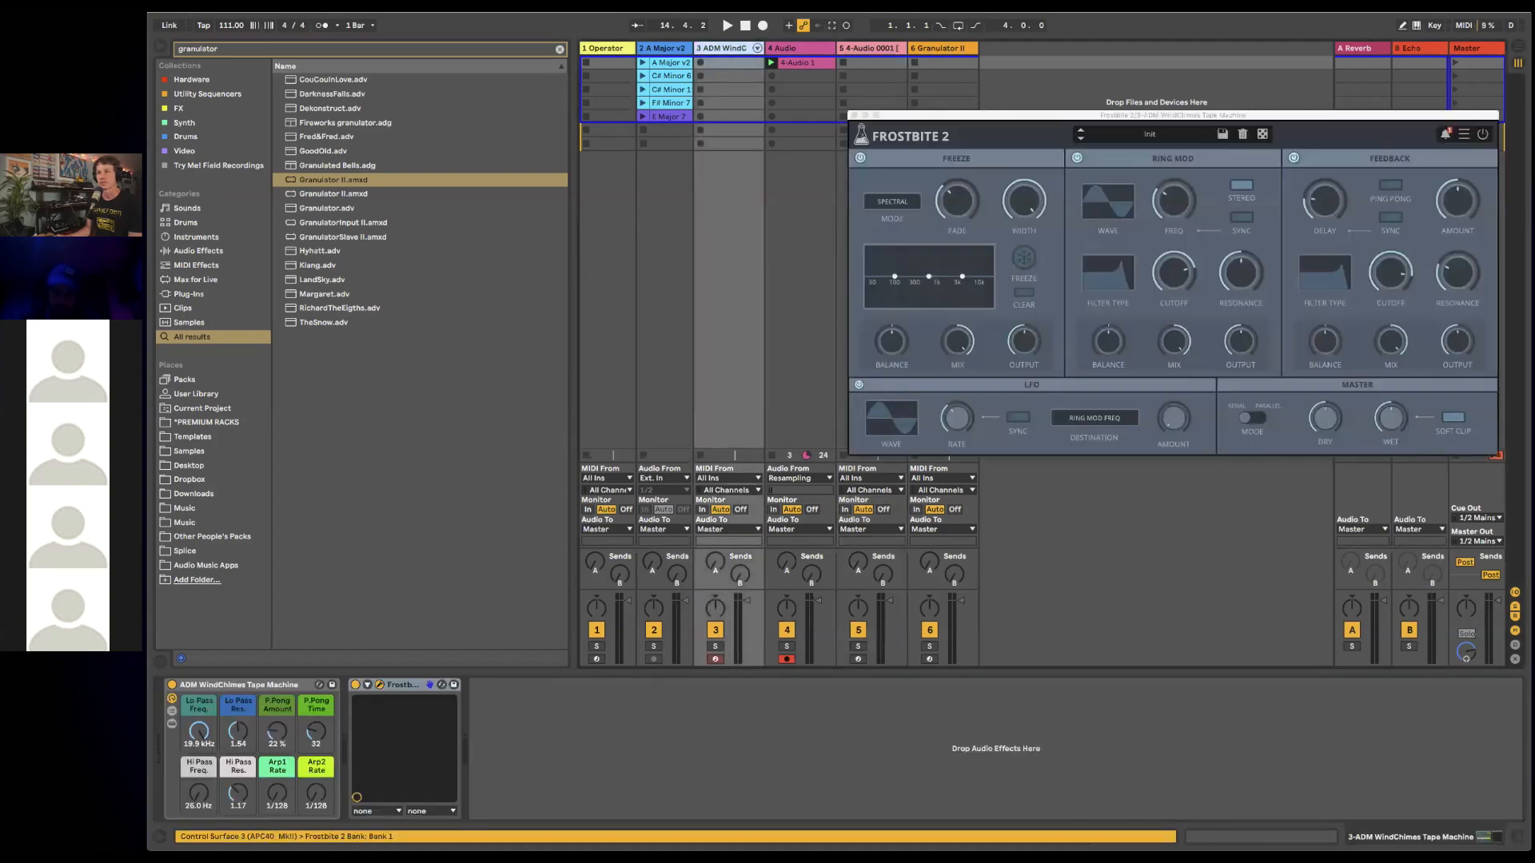
click(355, 686)
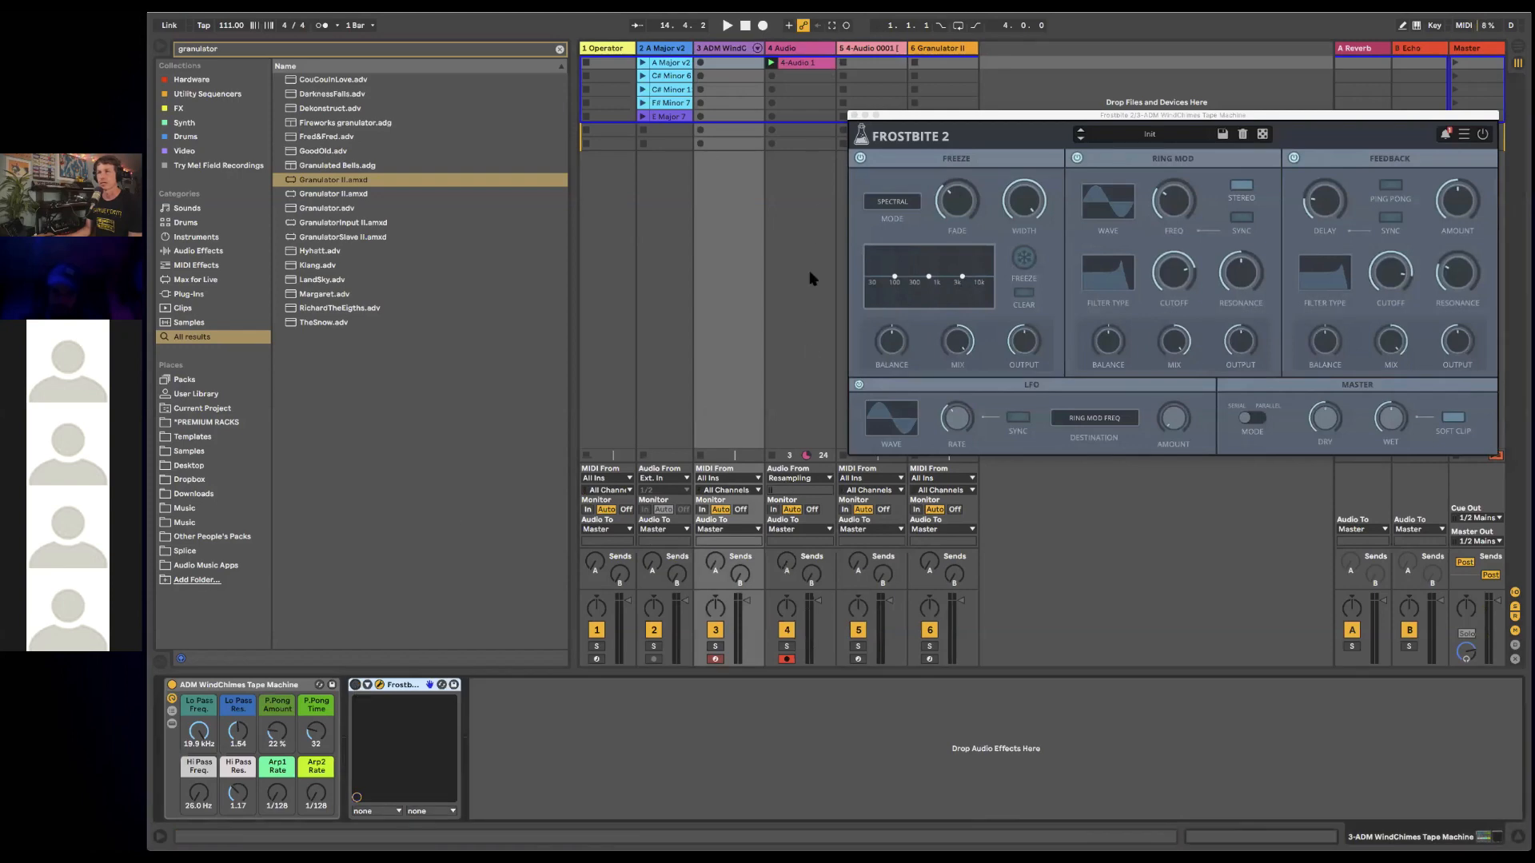
- Record the resampled WindChimes instrument into the second clip slot of the 4 Audio track and end the take in playback
click(789, 51)
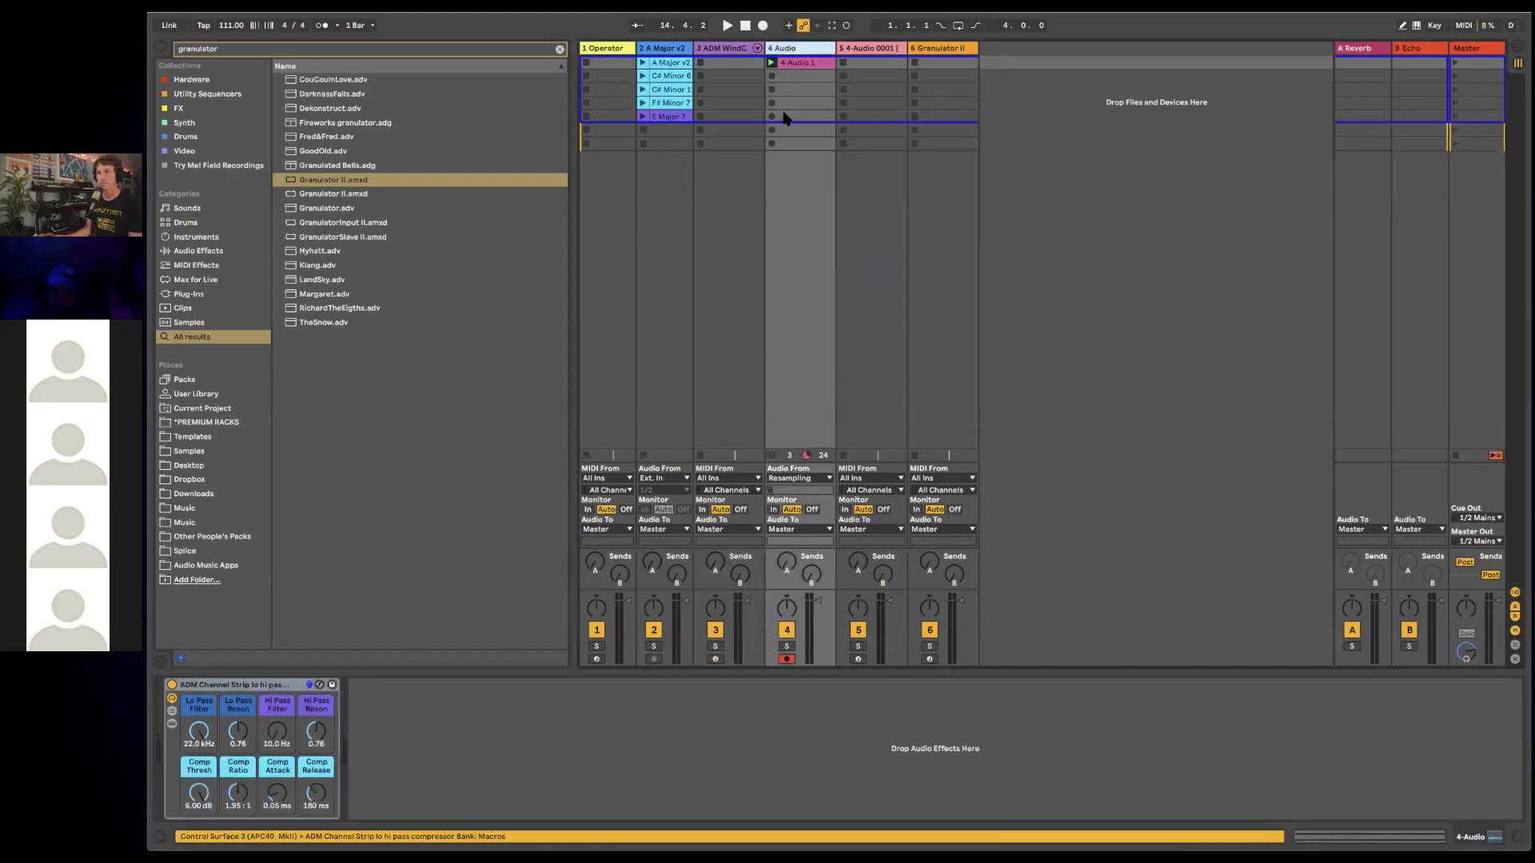
click(771, 77)
click(730, 49)
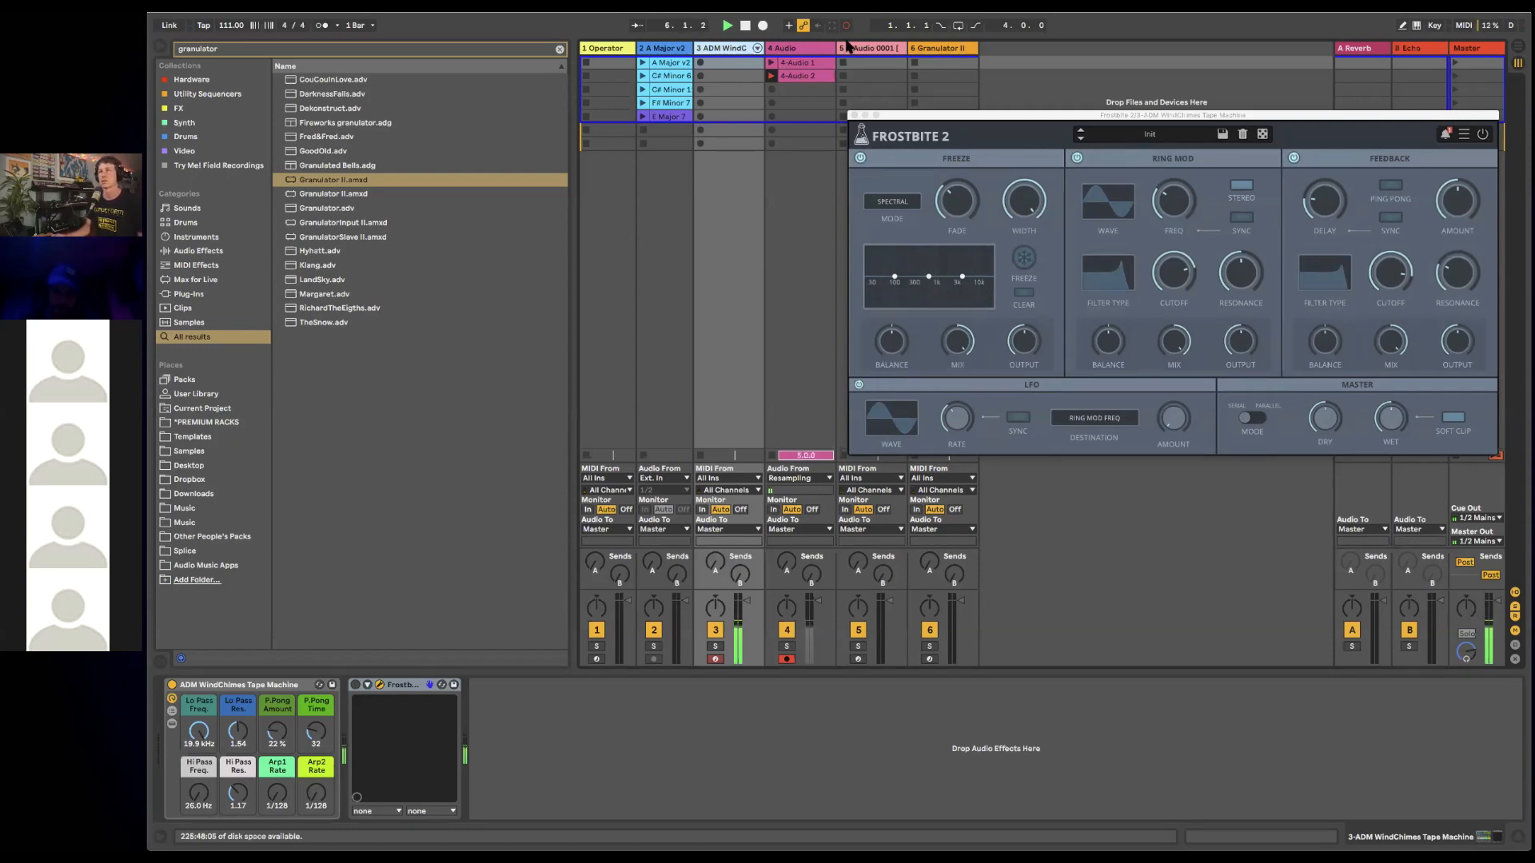
click(771, 76)
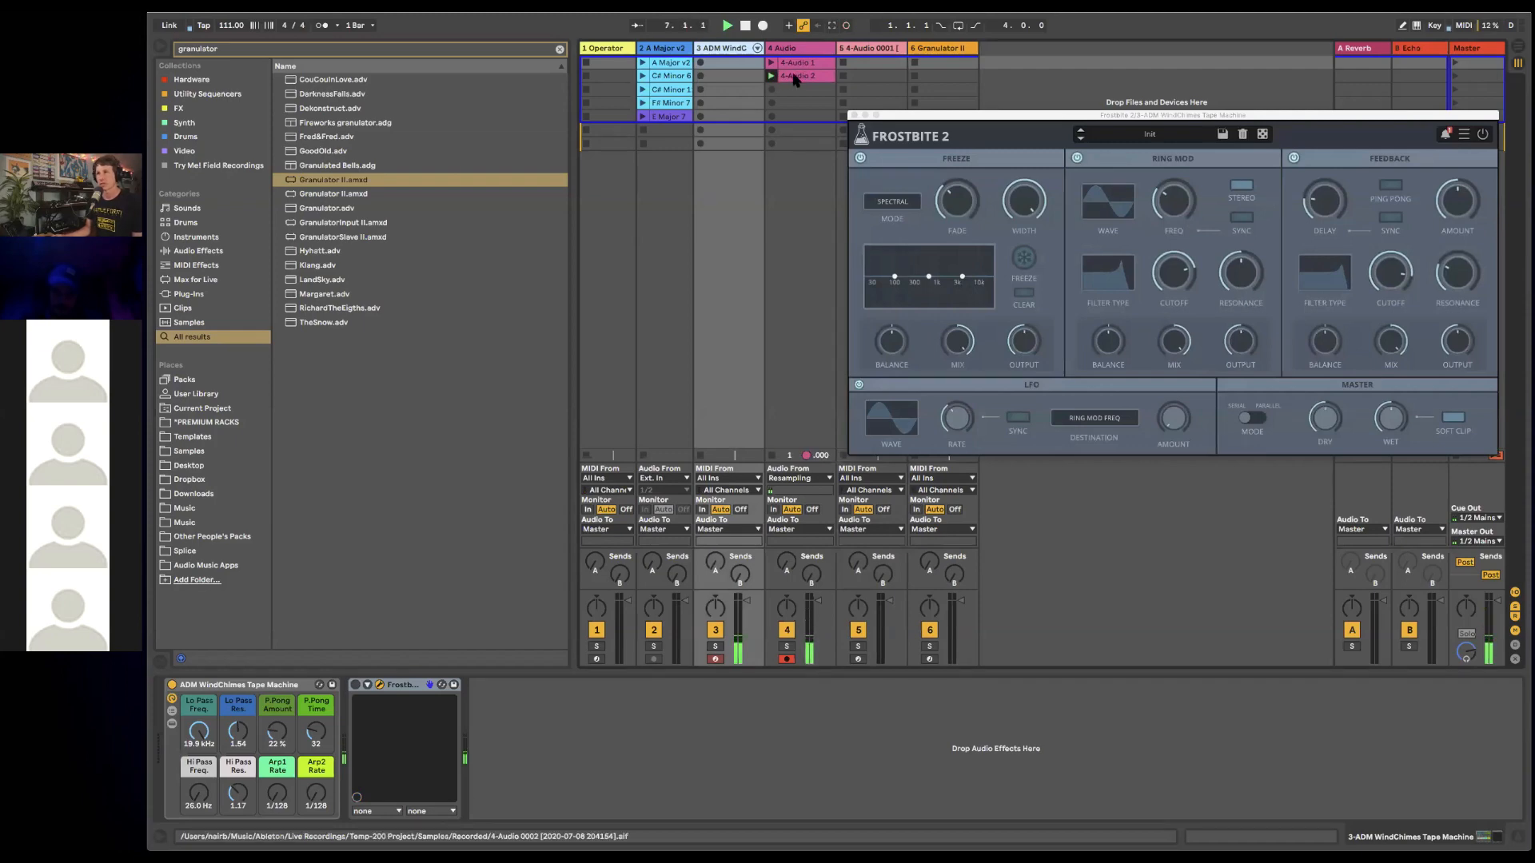
- Load the second 4-Audio clip into Granulator II and set Grain to 46.7 Hz and FilePos to 69.91
click(952, 49)
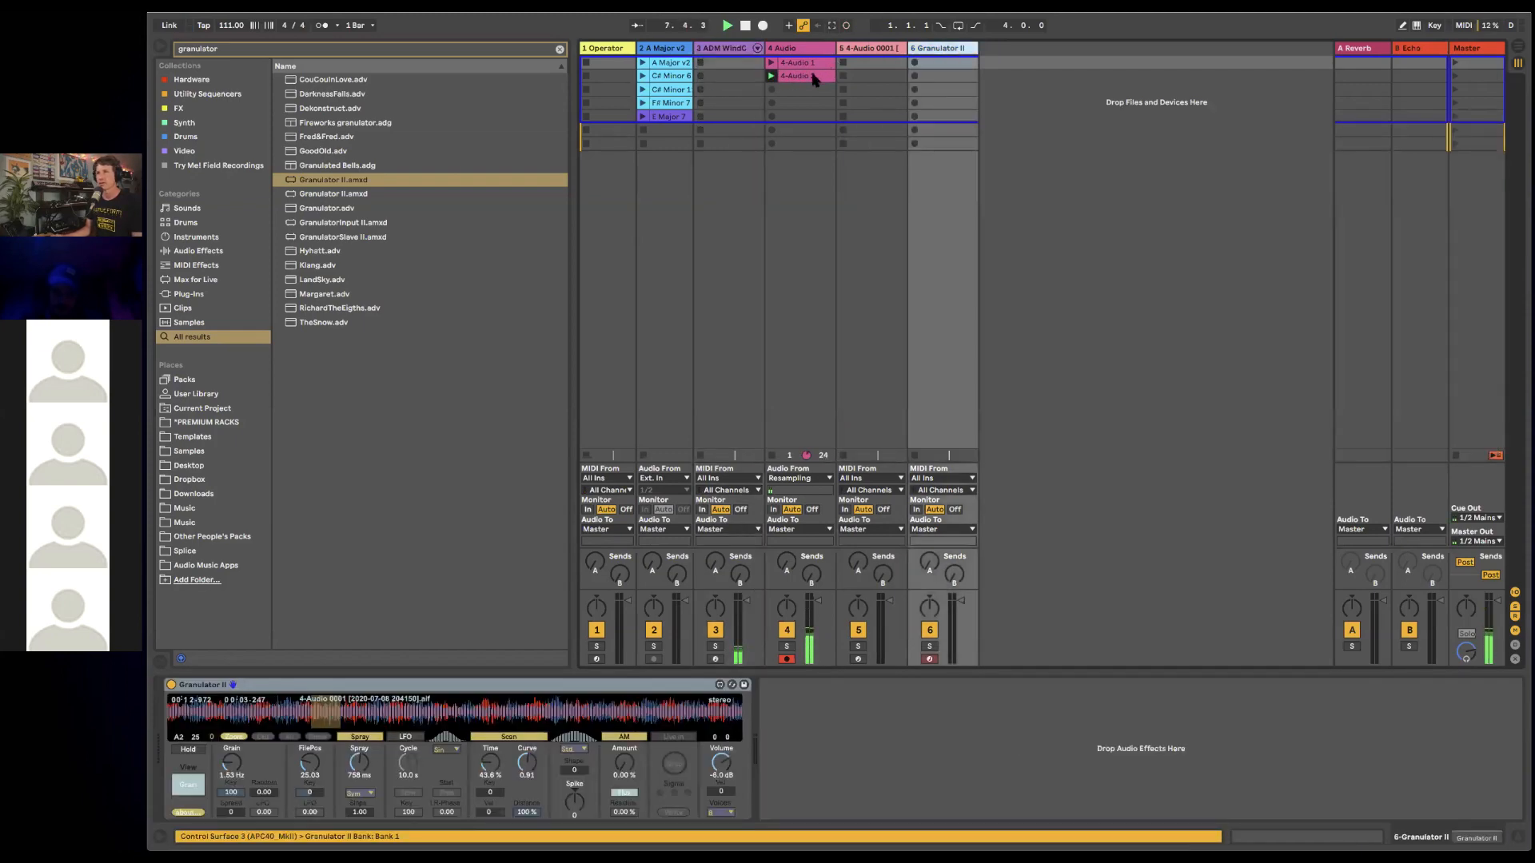
drag(800, 76, 479, 711)
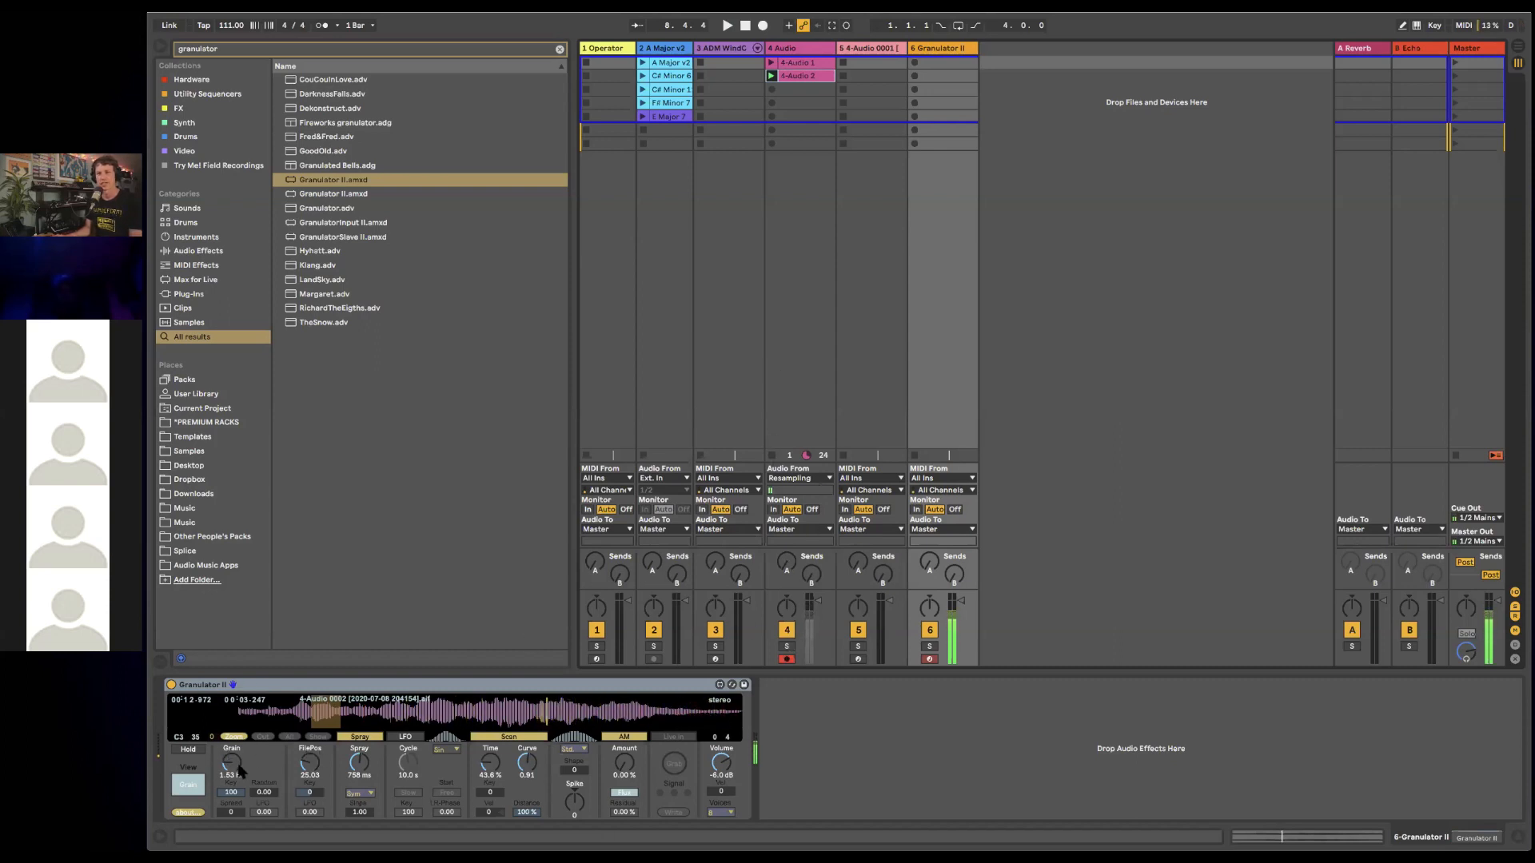
mouse_move(240, 771)
mouse_down()
mouse_move(240, 800)
mouse_move(240, 764)
mouse_move(228, 772)
mouse_move(306, 756)
mouse_move(305, 737)
mouse_move(306, 769)
mouse_move(306, 708)
mouse_up()
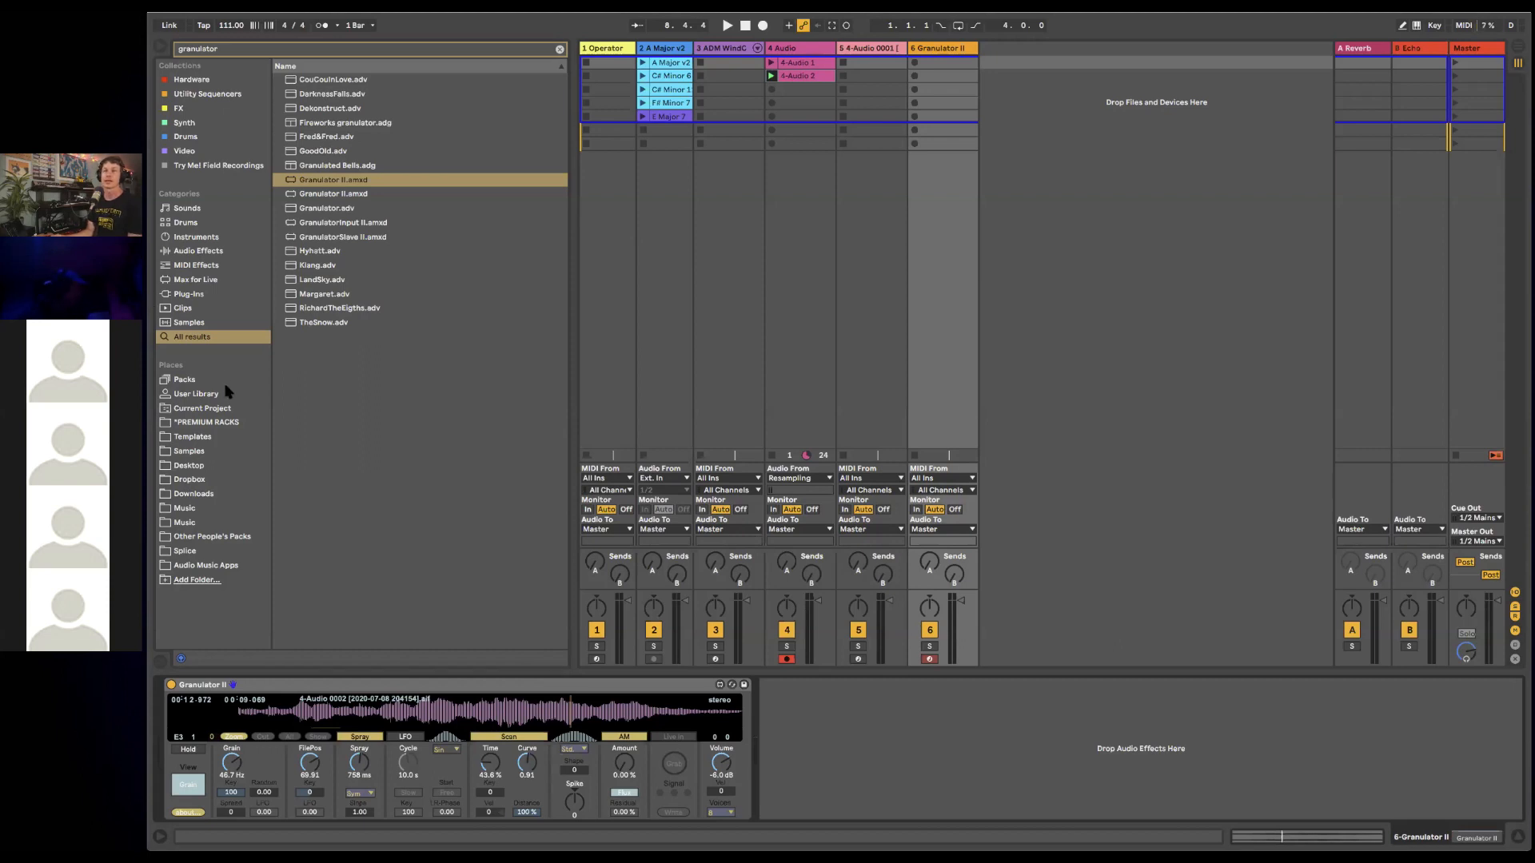
- Clear the browser search and expand the Field recordings folder in the Try Me! Field Recordings collection
click(211, 167)
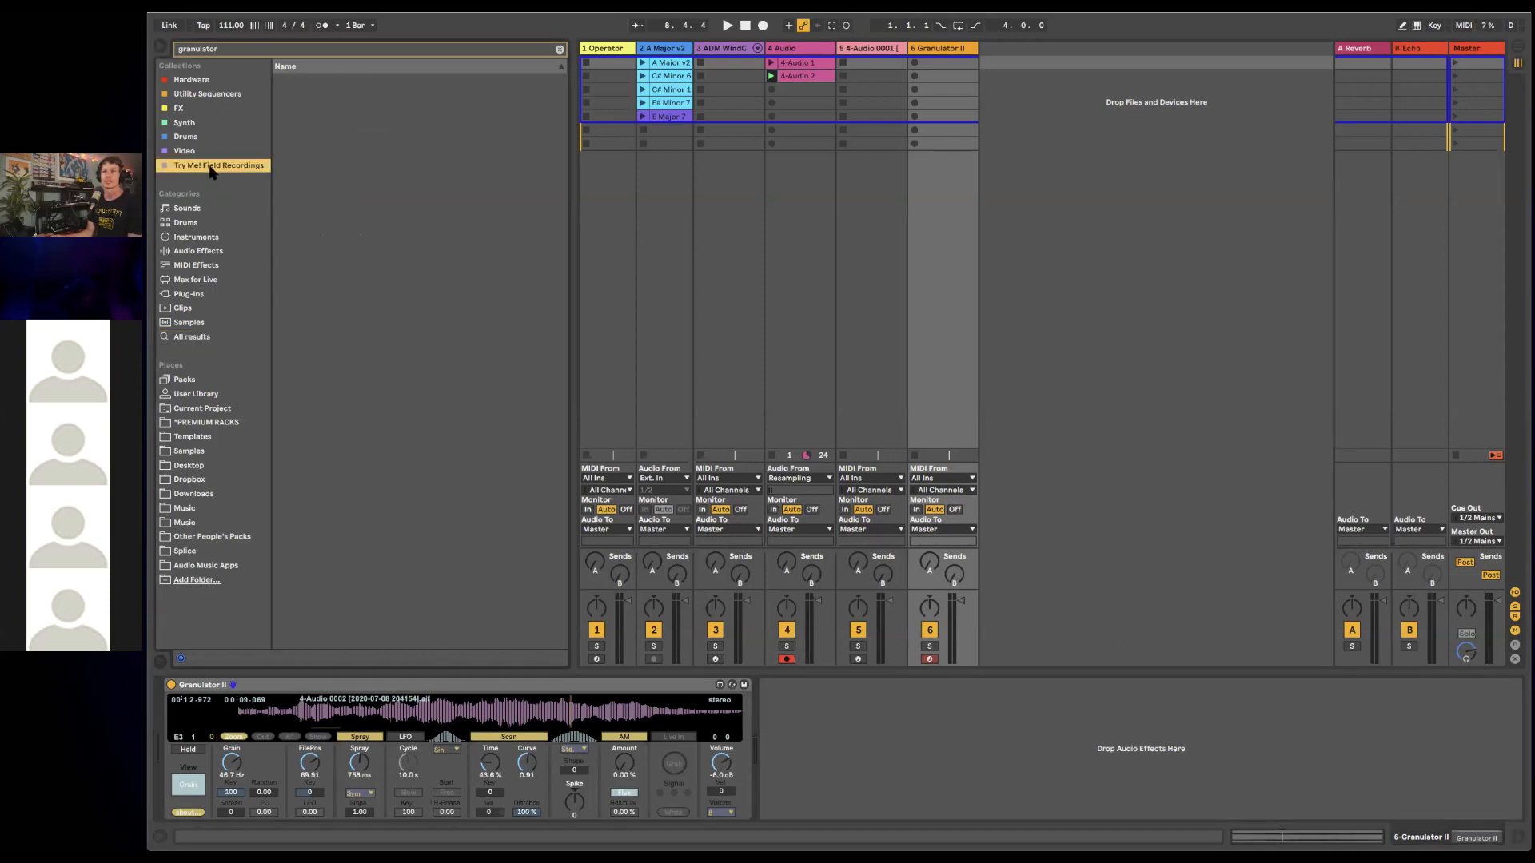
click(558, 50)
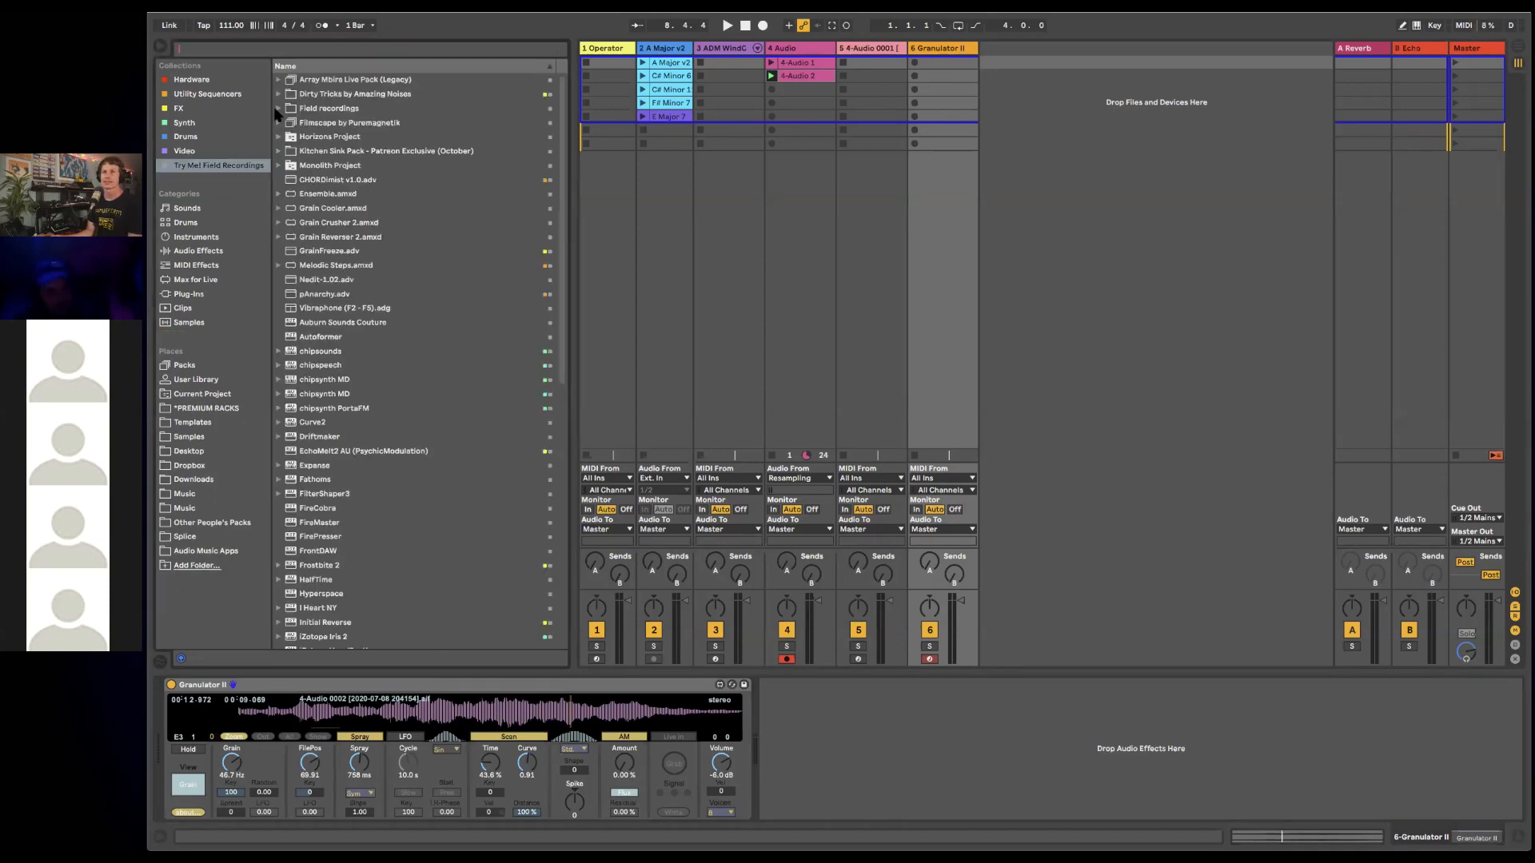
click(278, 110)
- Audition field recordings such as Crickets, Coffee Noises, Nature Birds, Portland Crows, Rain and Crickets, and Train Ride
click(328, 238)
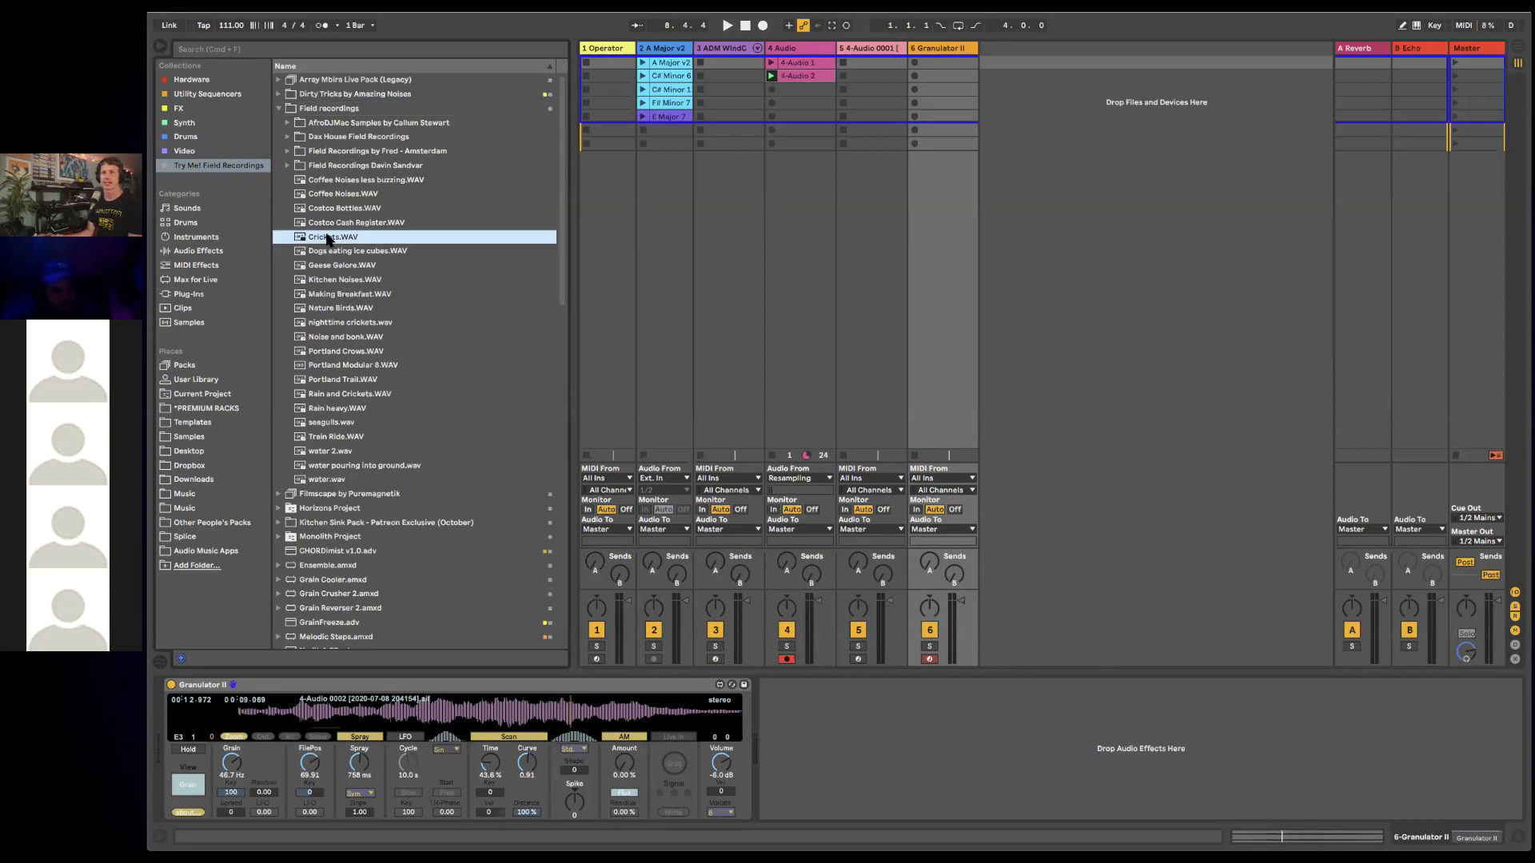
click(358, 212)
click(339, 195)
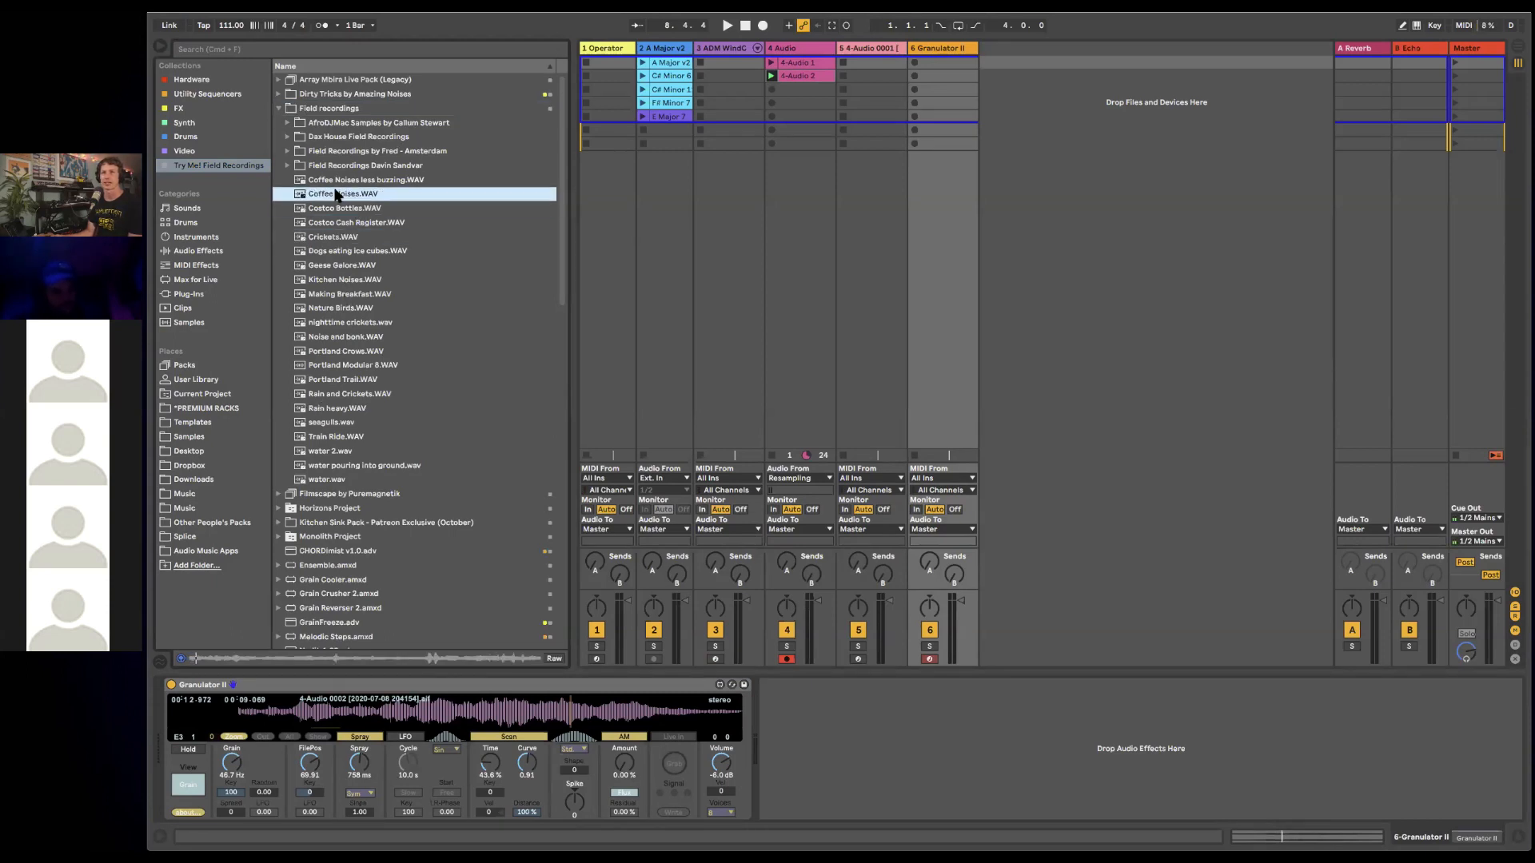
click(332, 325)
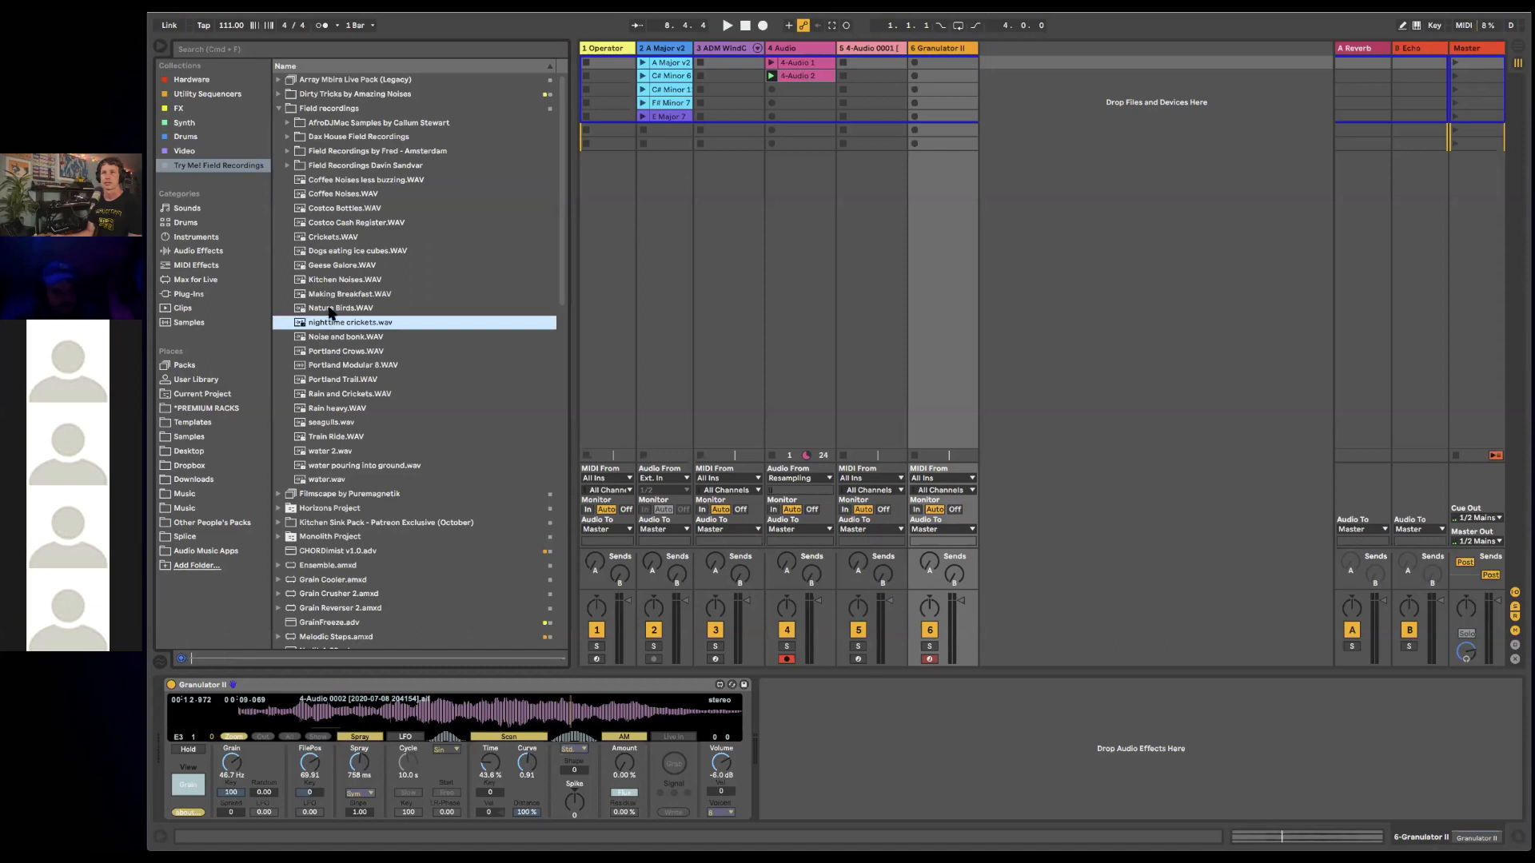
click(329, 310)
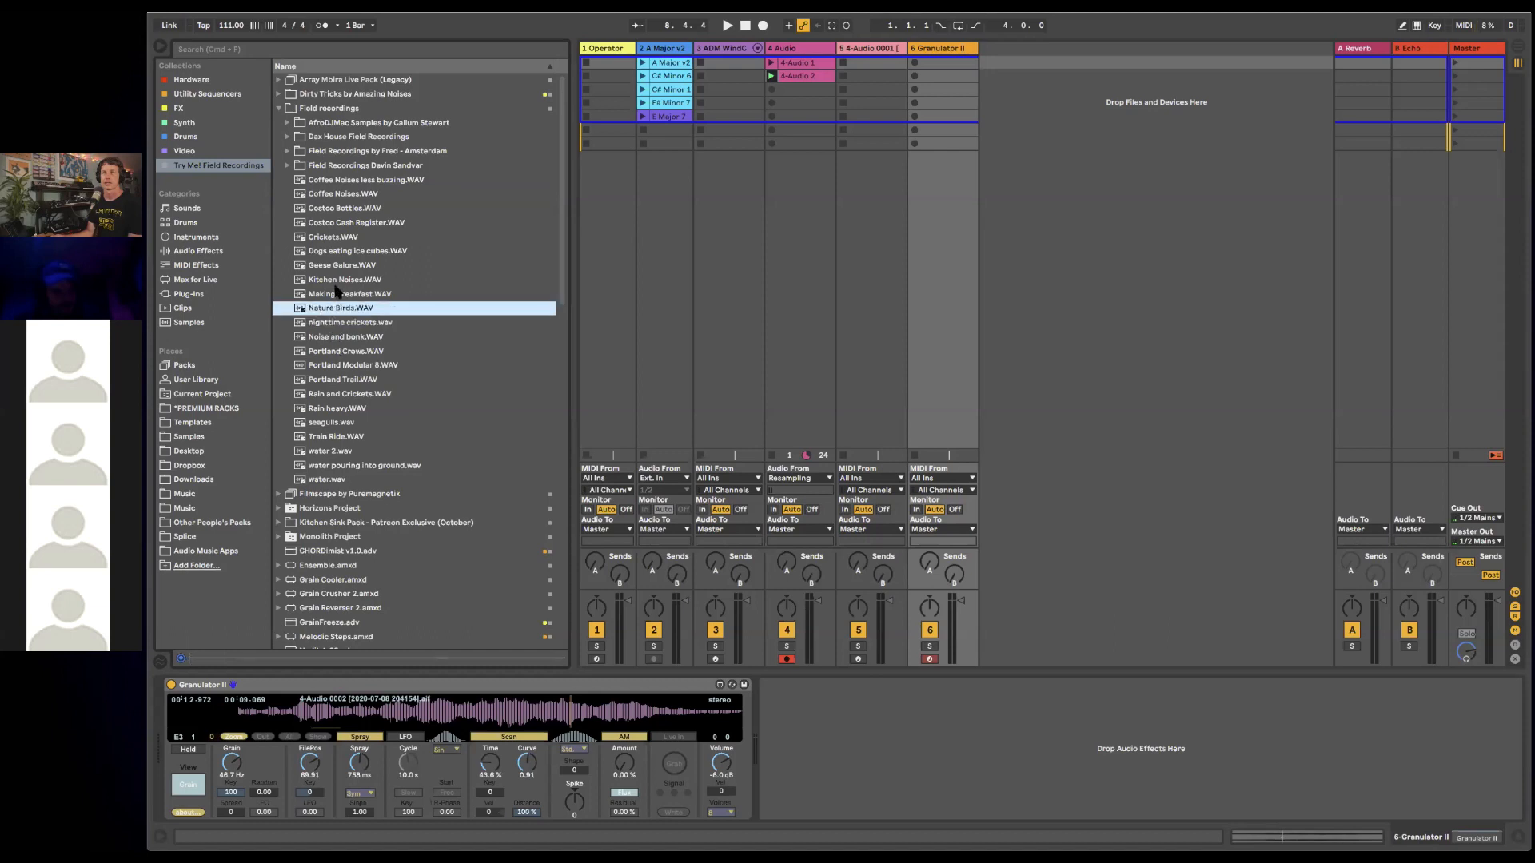
click(330, 351)
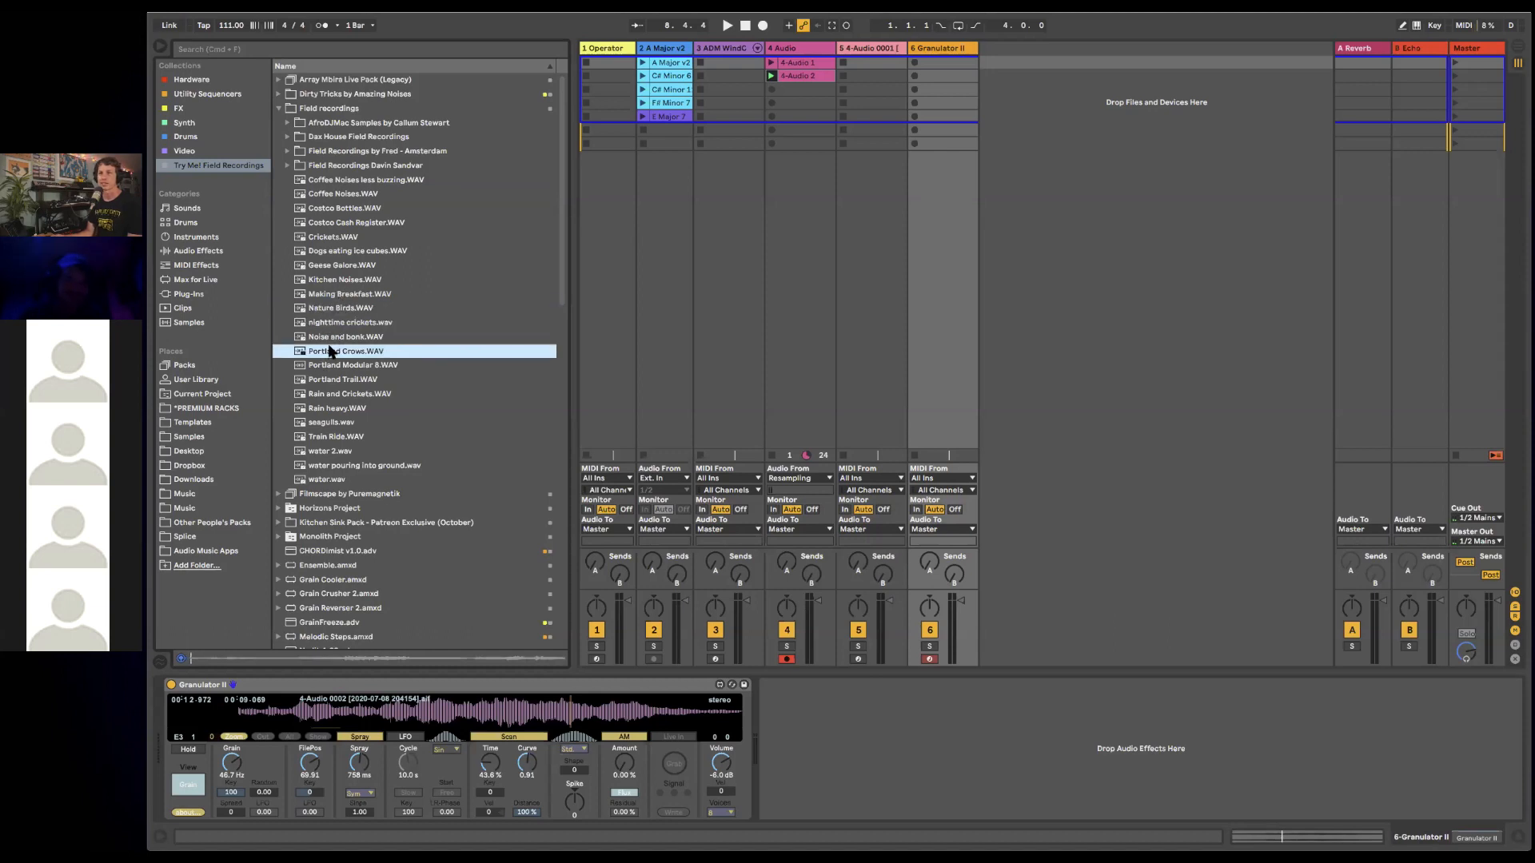
click(341, 395)
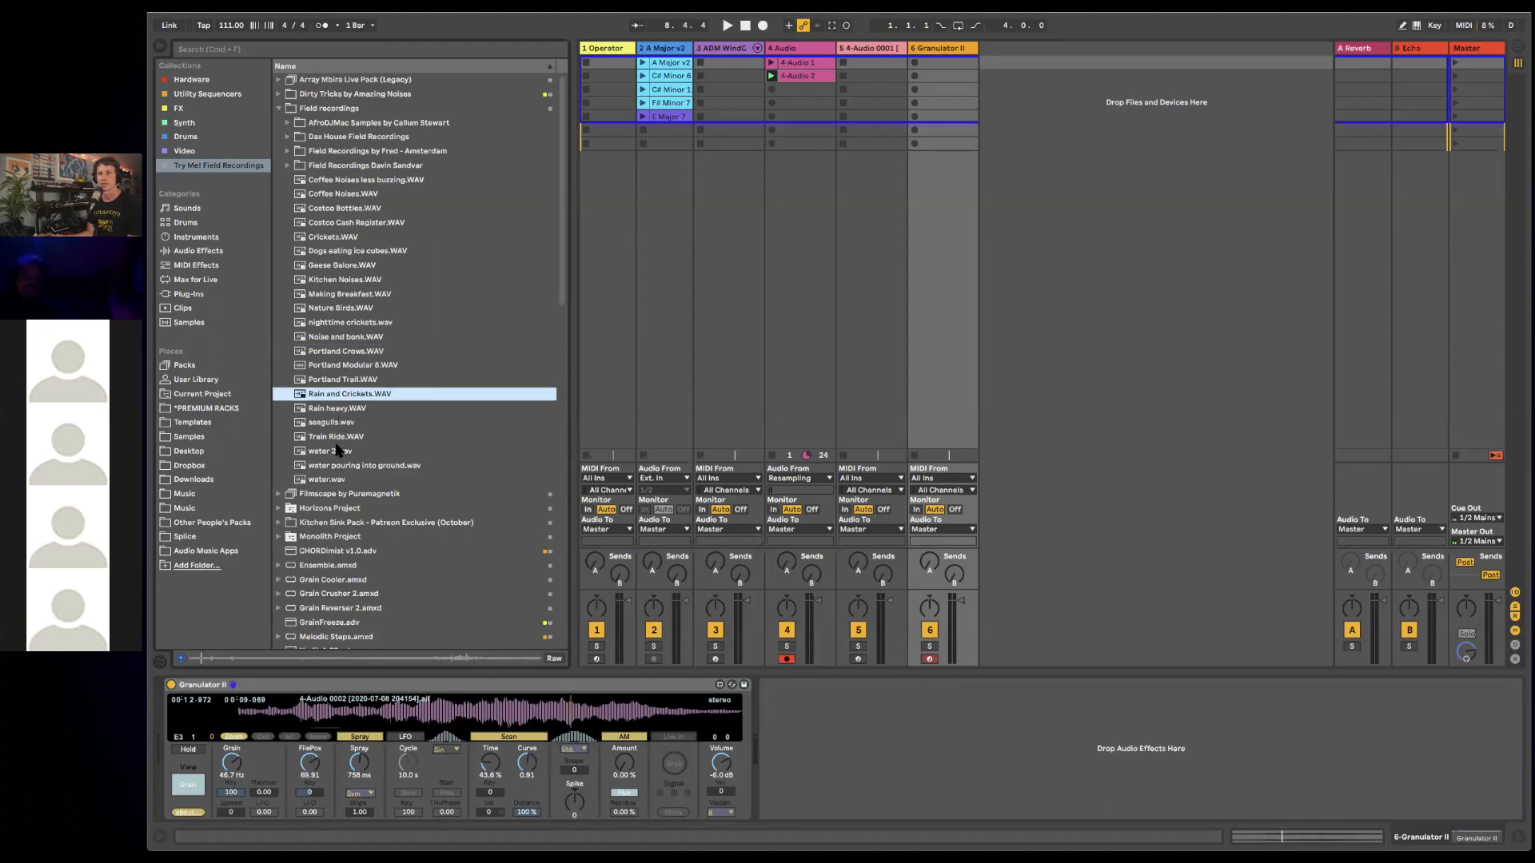
click(334, 438)
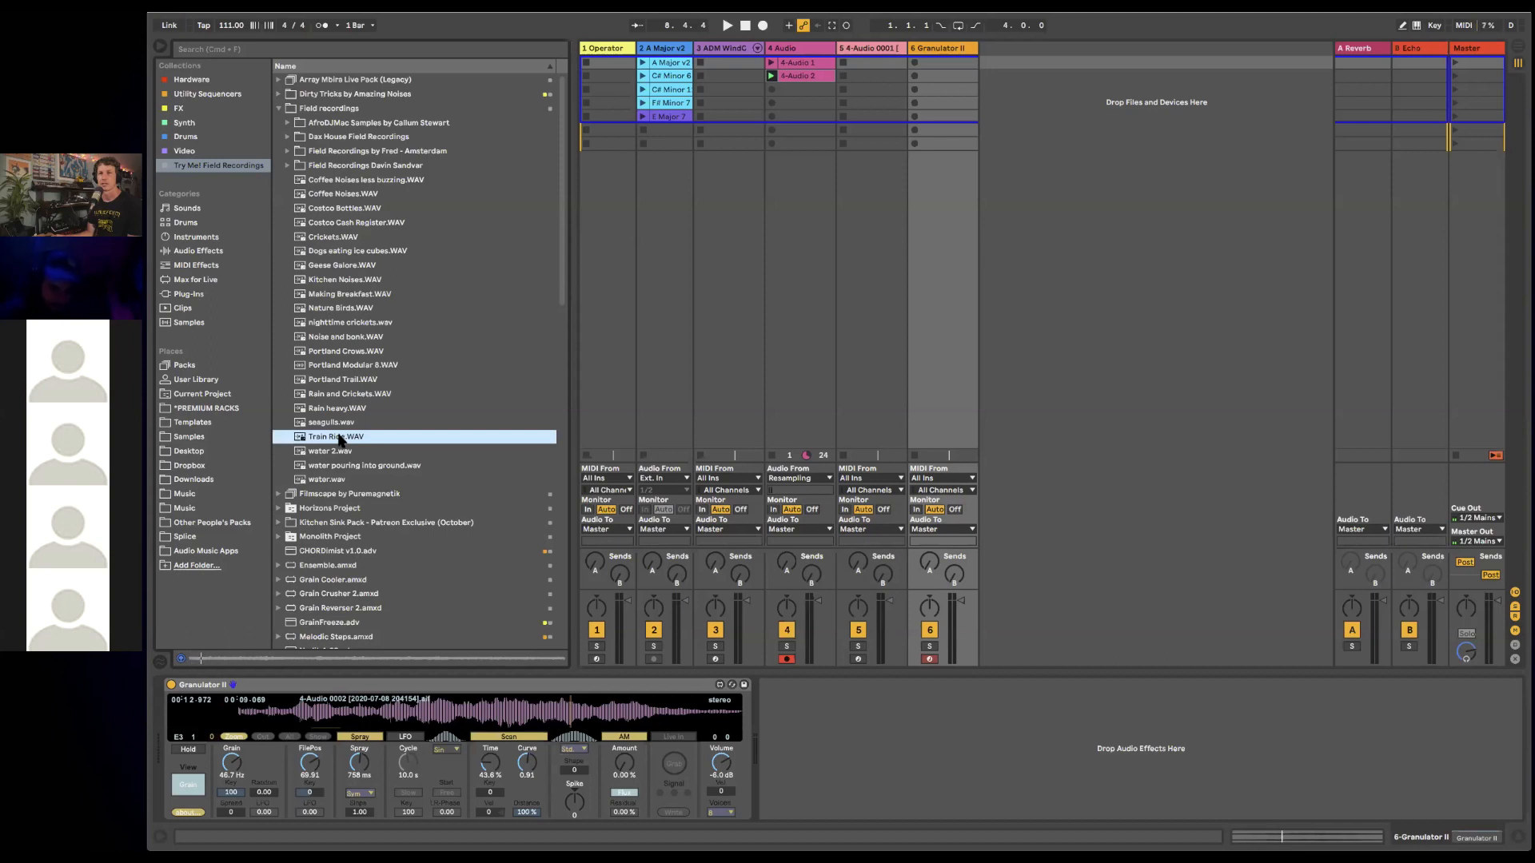
- Load Train Ride.WAV into Granulator II, turn Spray off, and set FilePos to 20.47 and Grain to 0.25 Hz
drag(334, 438, 434, 710)
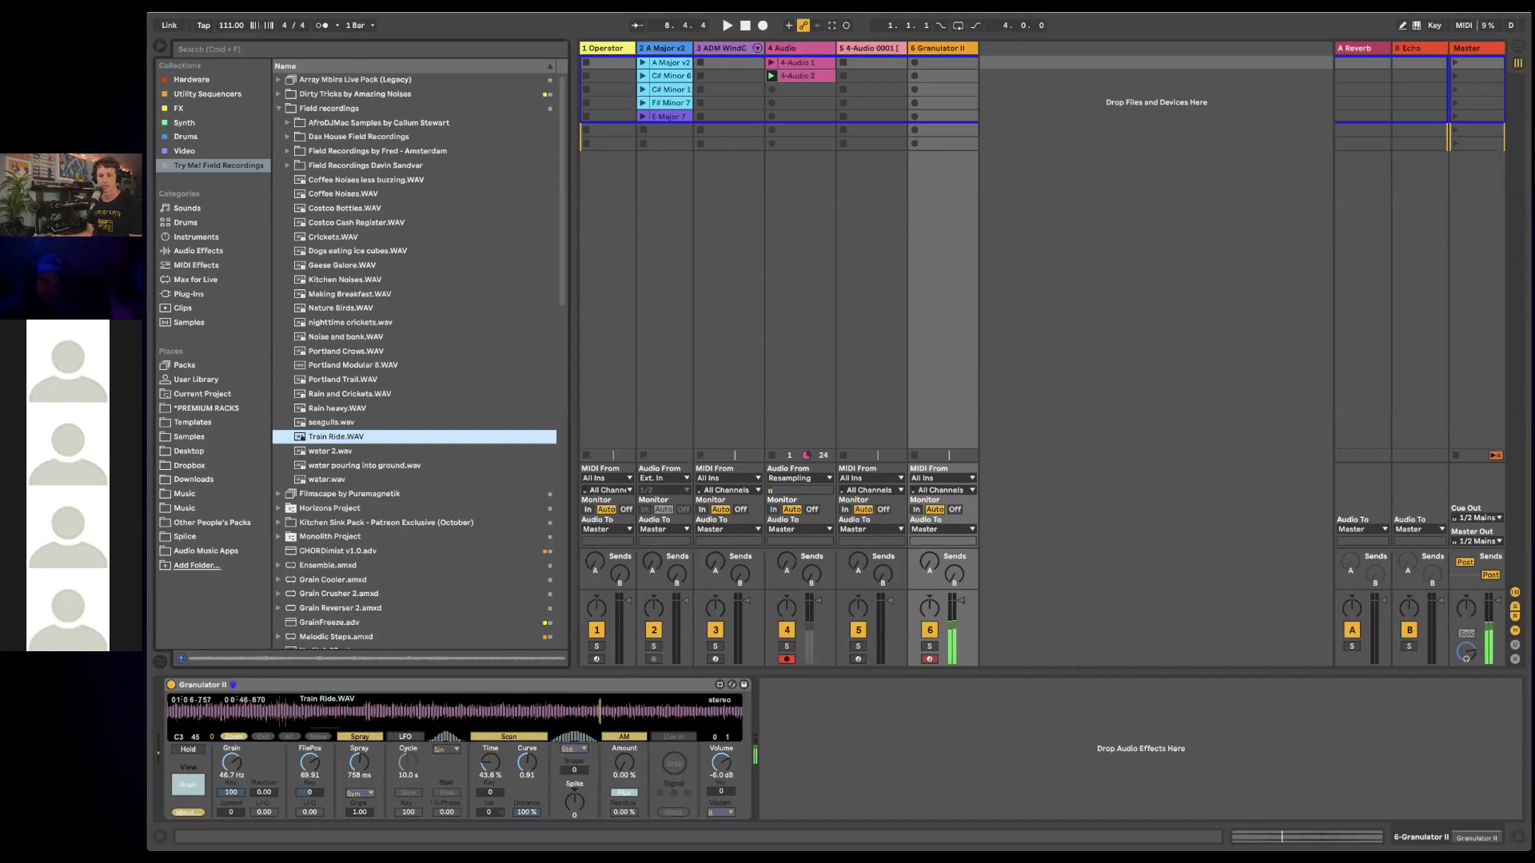
mouse_move(350, 765)
mouse_down()
mouse_move(349, 815)
mouse_move(313, 762)
mouse_move(313, 818)
mouse_up()
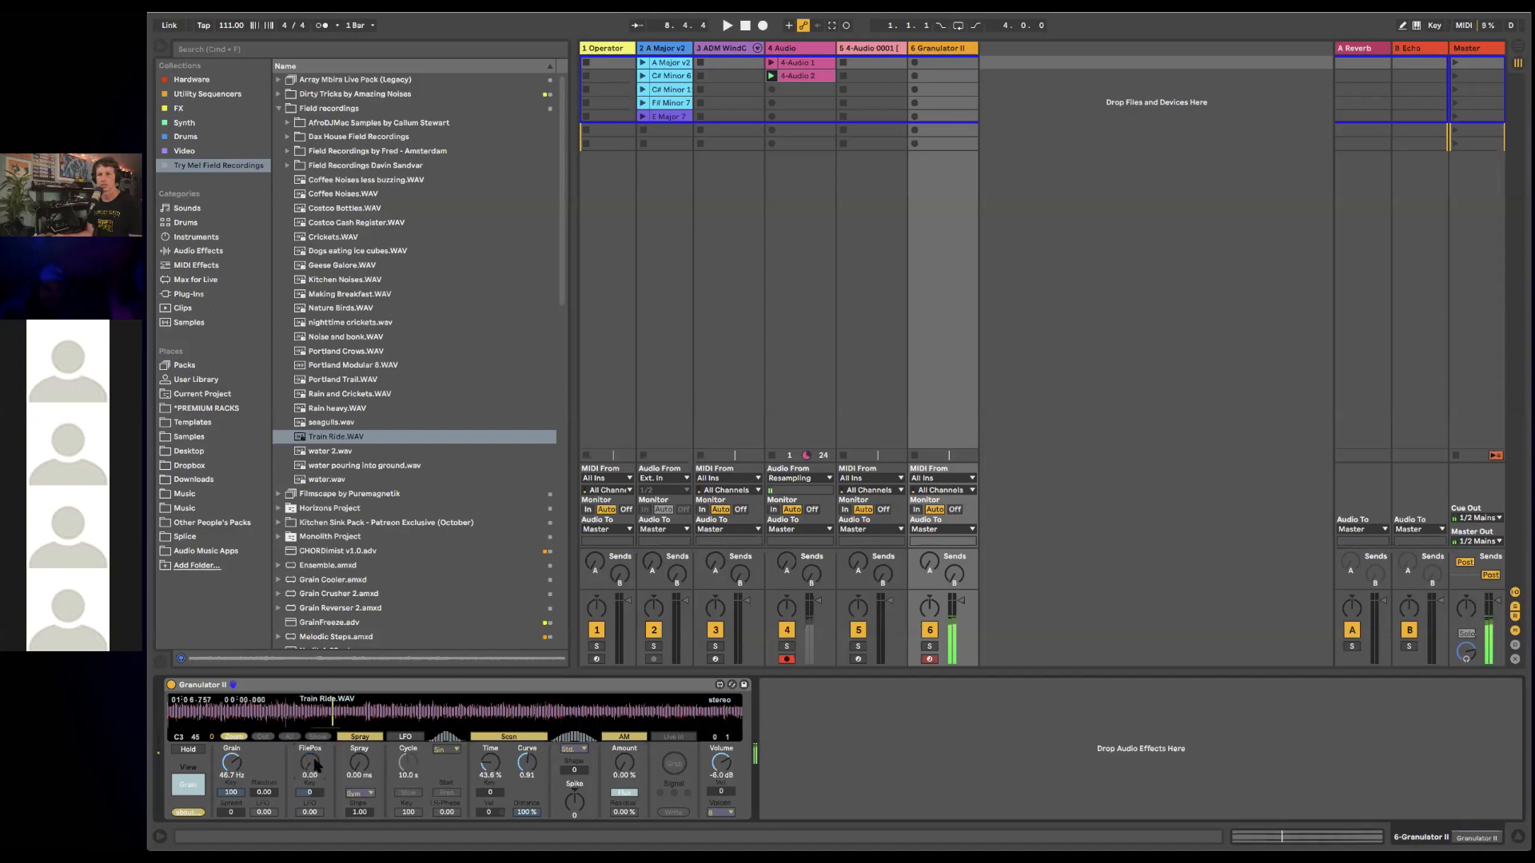
mouse_move(239, 762)
mouse_down()
mouse_move(239, 734)
mouse_move(239, 766)
mouse_up()
mouse_move(367, 769)
mouse_down()
mouse_move(312, 753)
mouse_move(355, 785)
mouse_up()
click(358, 738)
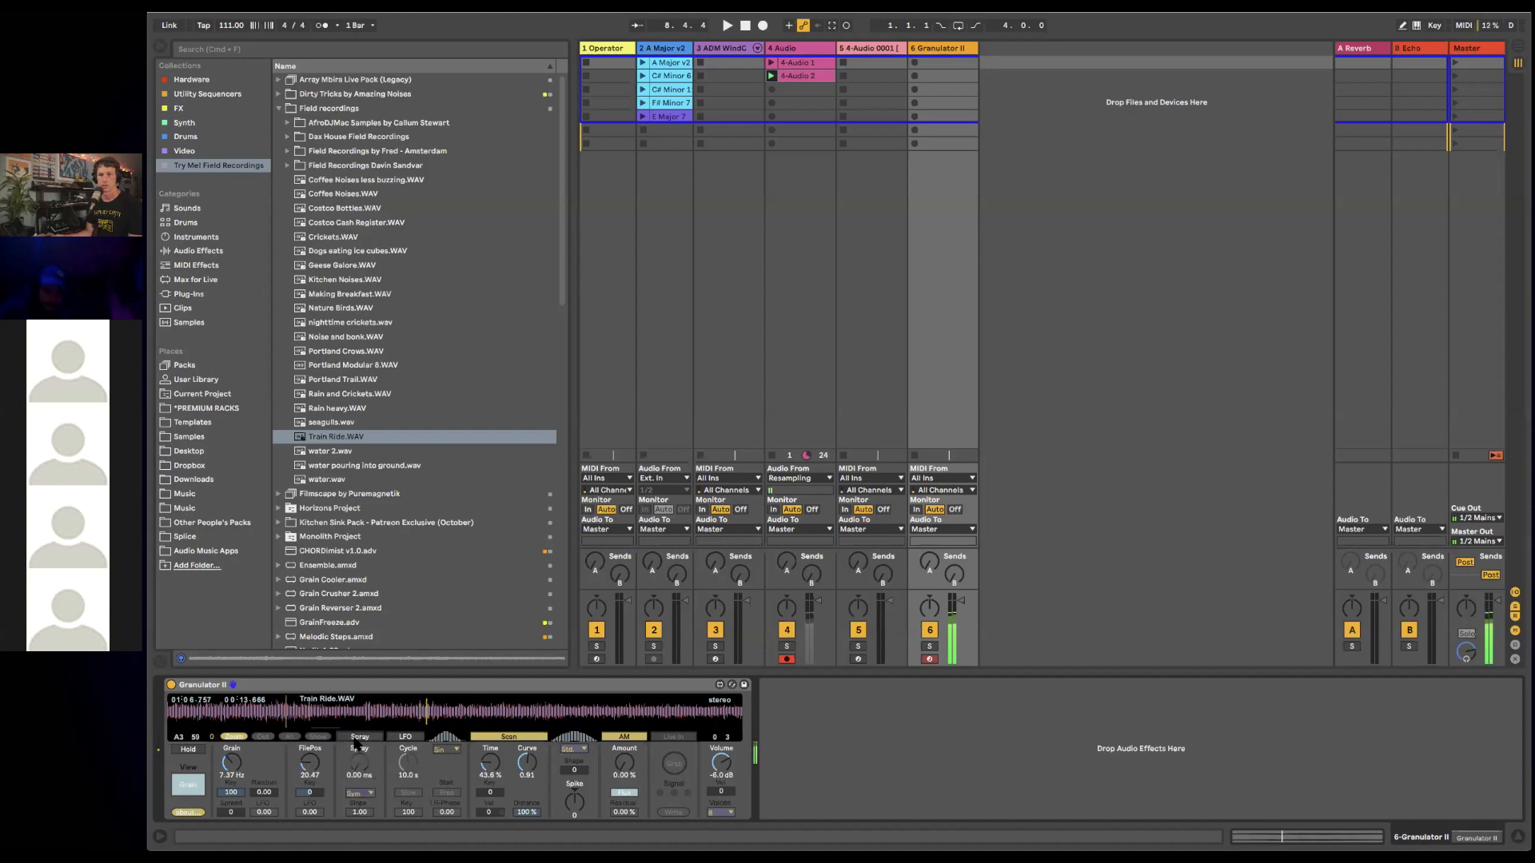
drag(237, 764, 236, 795)
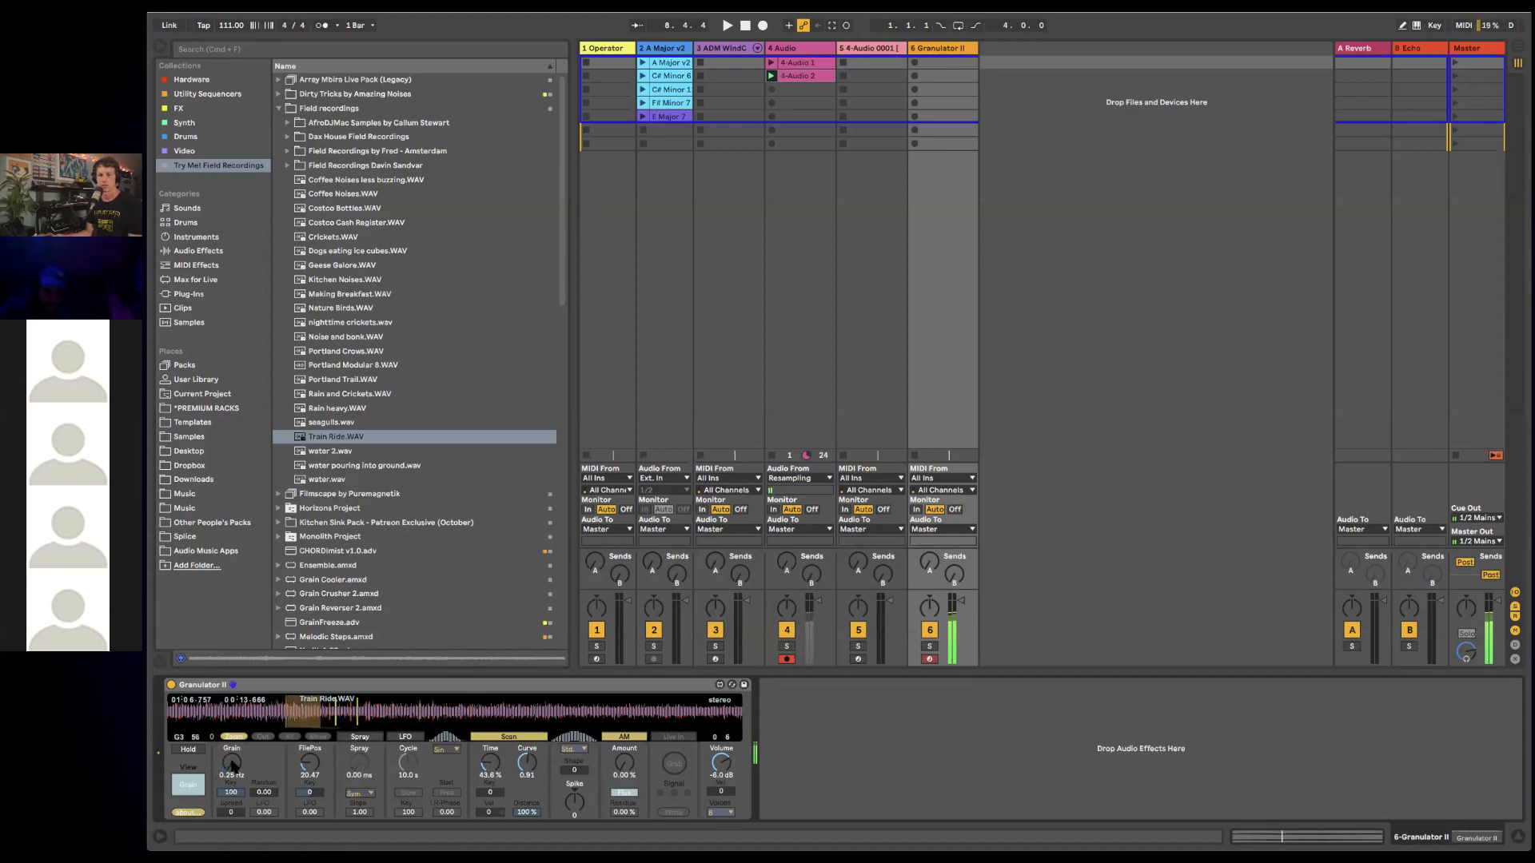
- Load water 2.wav into Granulator II and set Grain to 130 Hz and FilePos to 66.93
click(335, 452)
drag(335, 458, 440, 711)
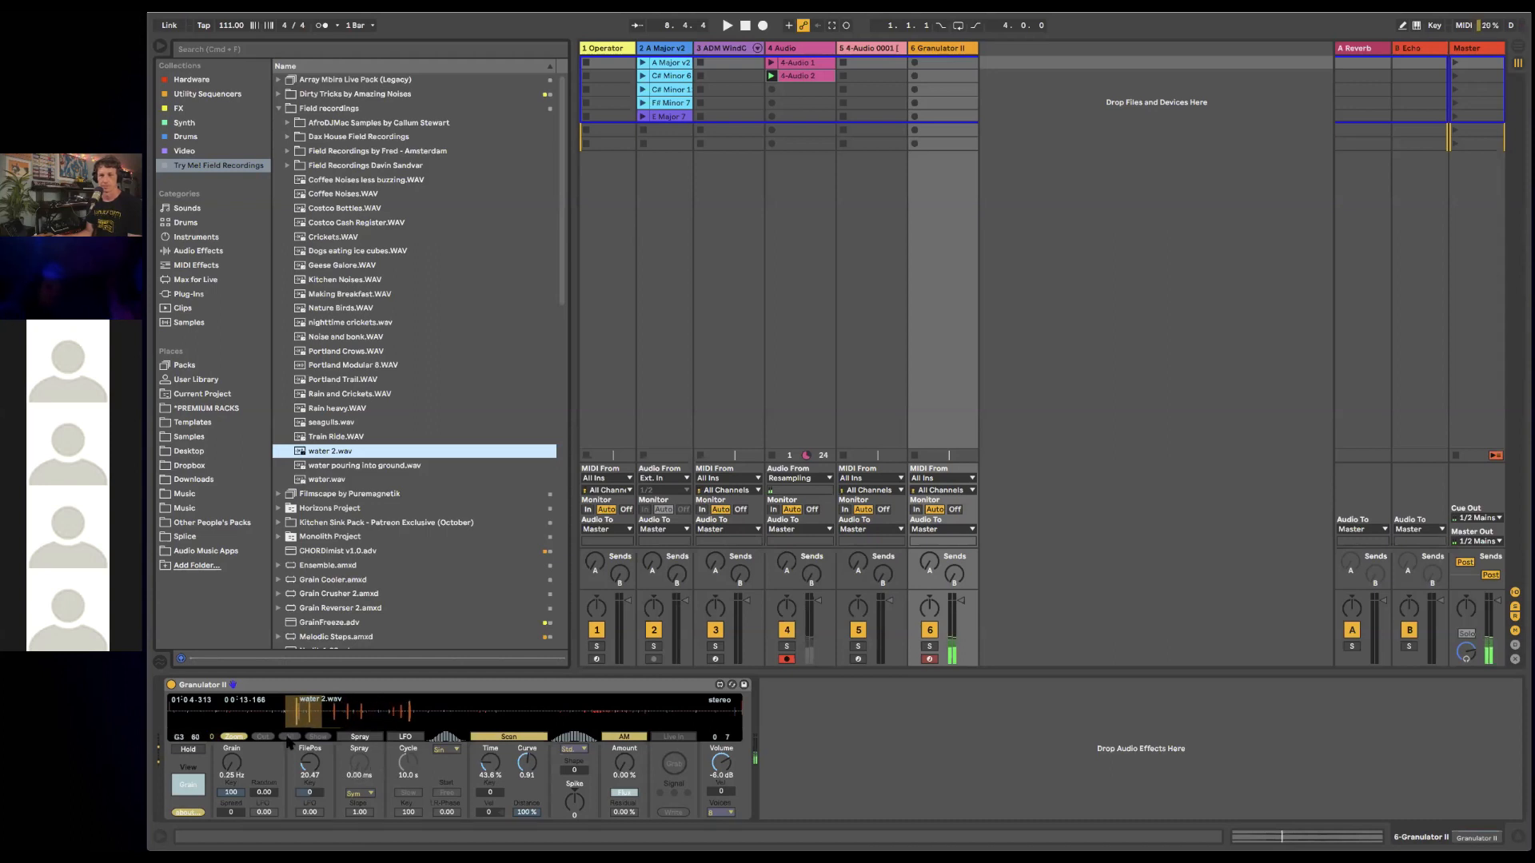
drag(309, 766, 232, 721)
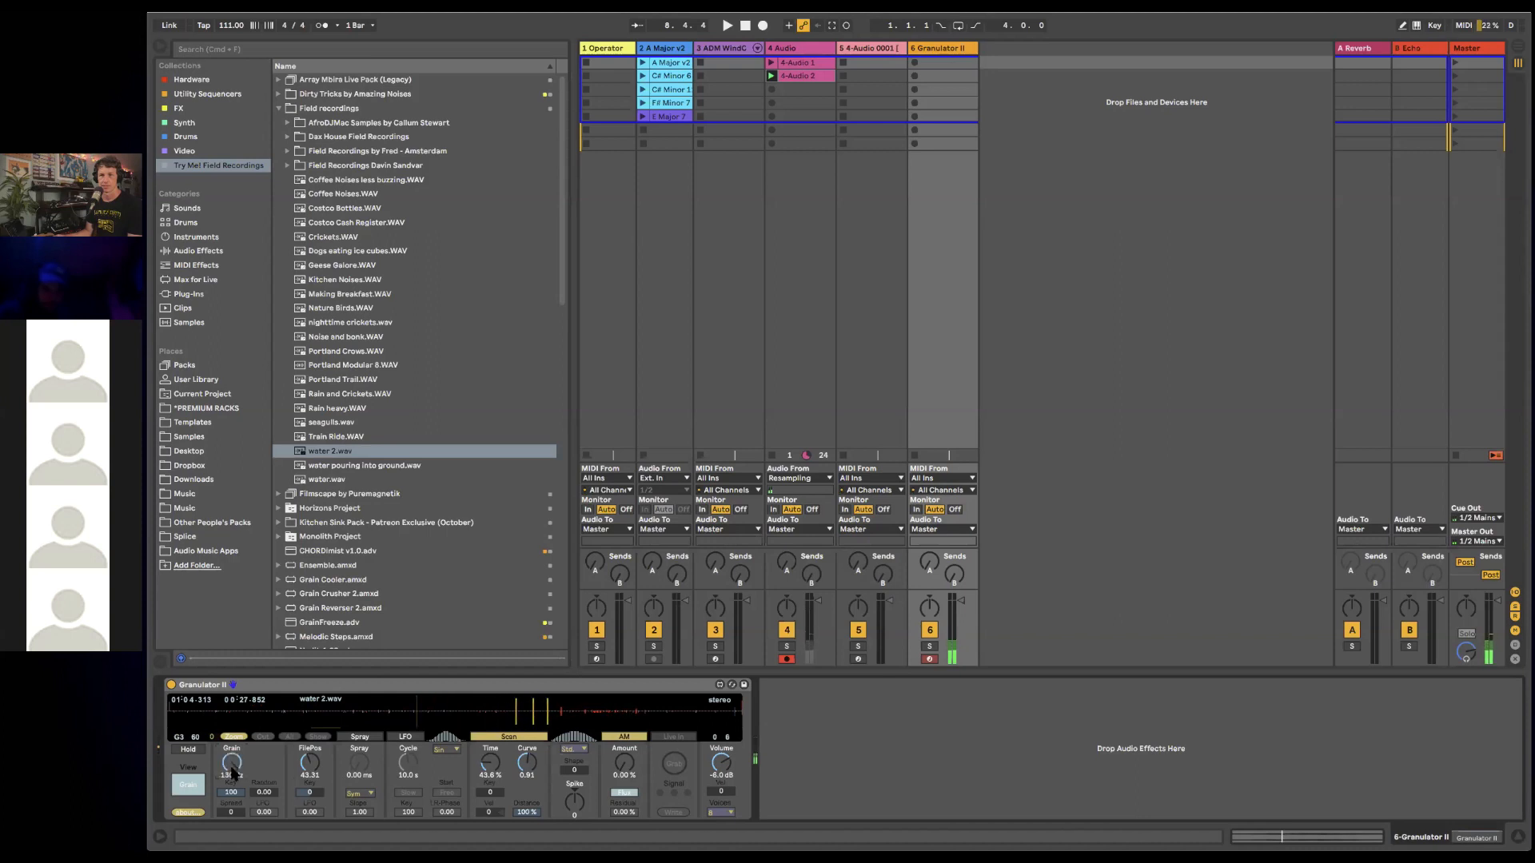
mouse_move(310, 763)
mouse_down()
mouse_move(310, 798)
mouse_move(310, 708)
mouse_move(310, 777)
mouse_up()
- Set Granulator II's AM Amount to 51.2 % with Void enabled, disable Scan and enable the LFO
drag(626, 766, 626, 735)
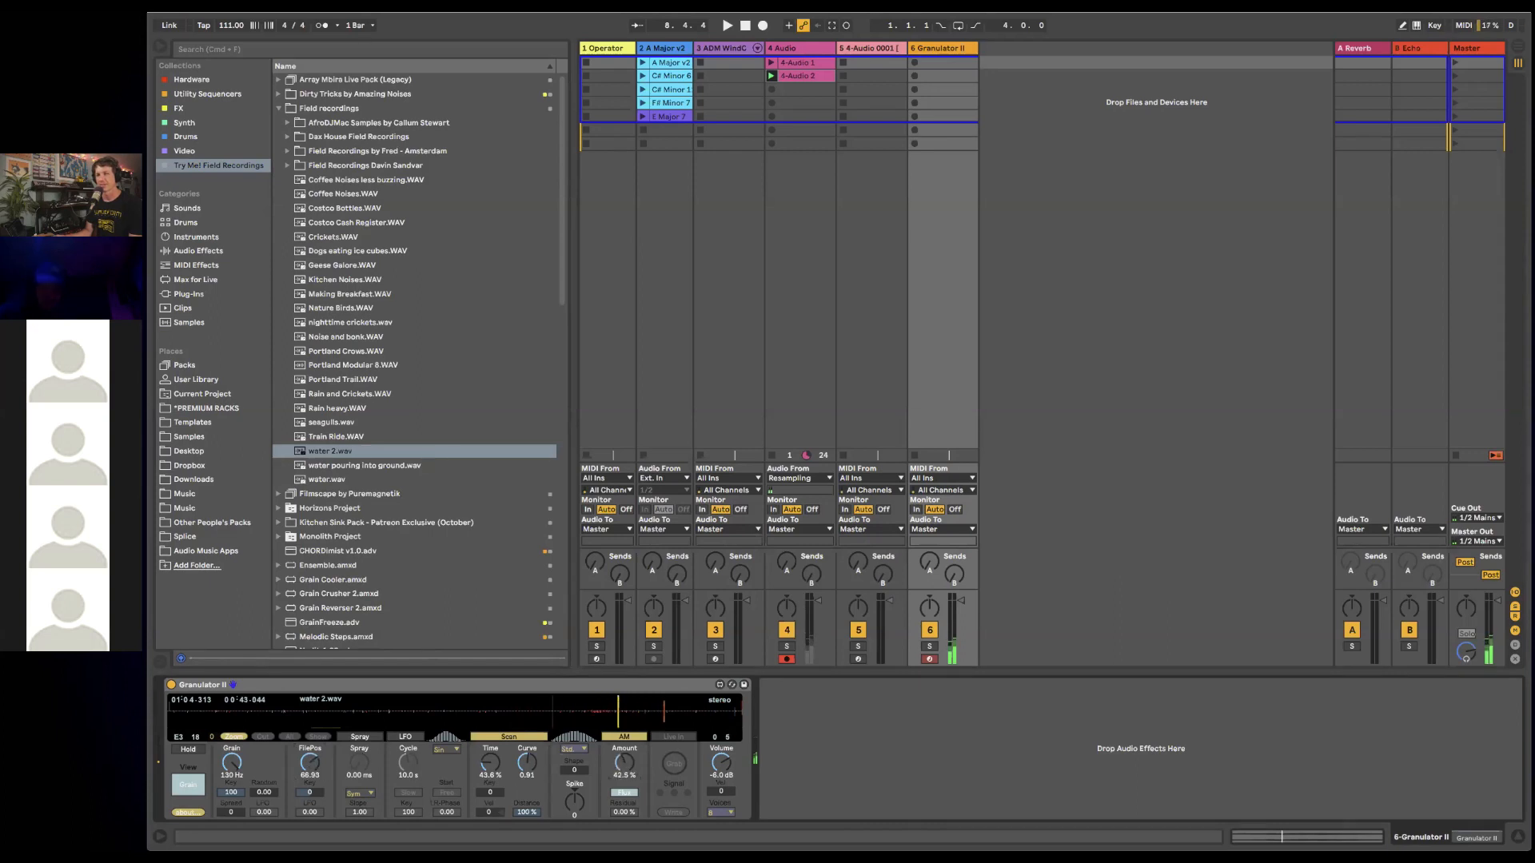
click(625, 792)
click(493, 737)
click(405, 737)
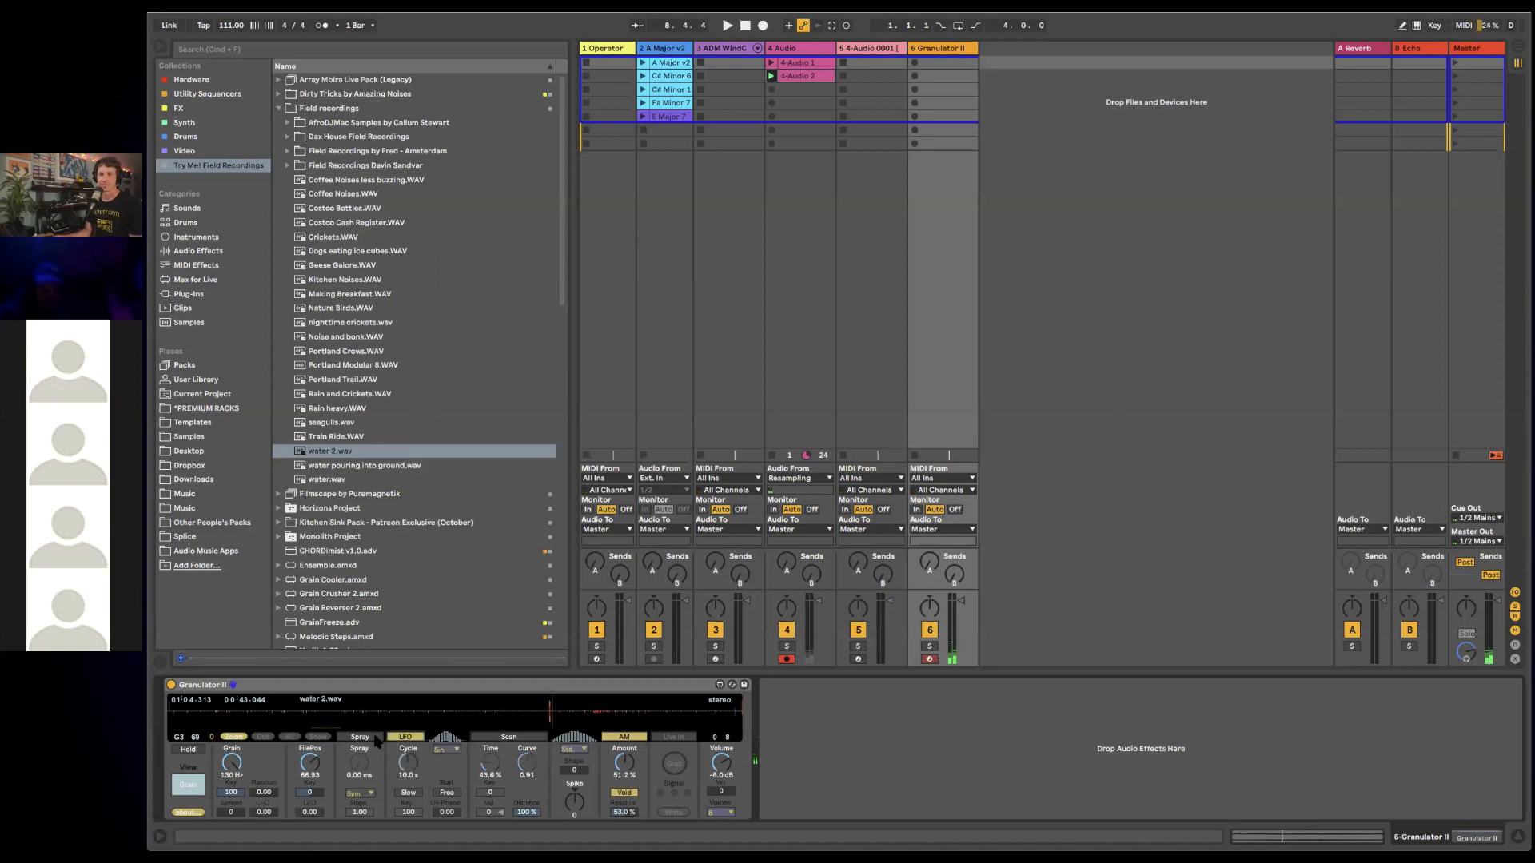
- Enable Granulator II's Spray at 947 ms and set FilePos to 73.23
click(365, 738)
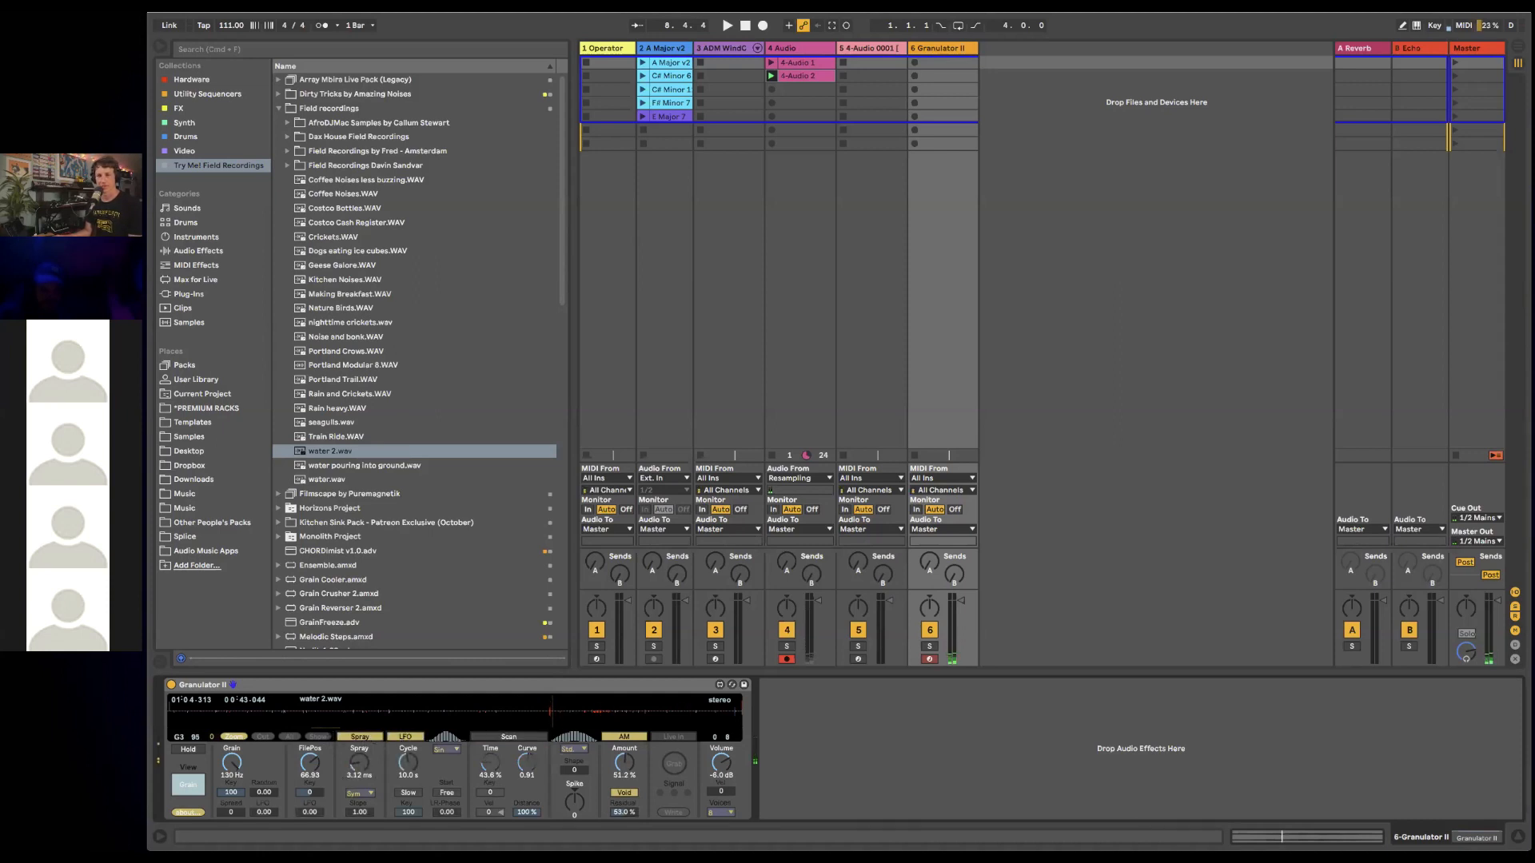
drag(360, 762, 360, 765)
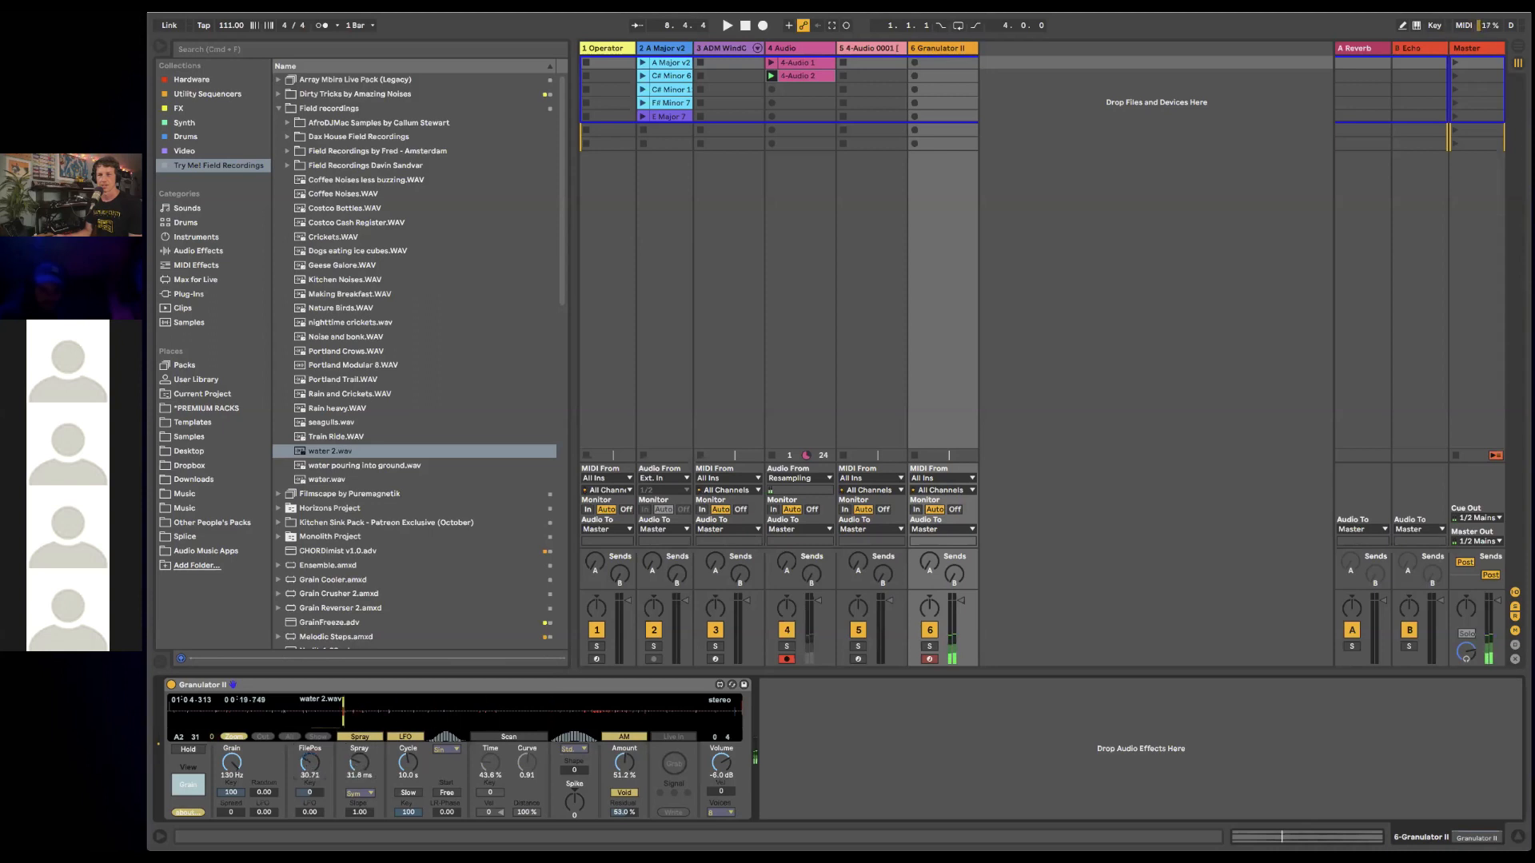
click(363, 738)
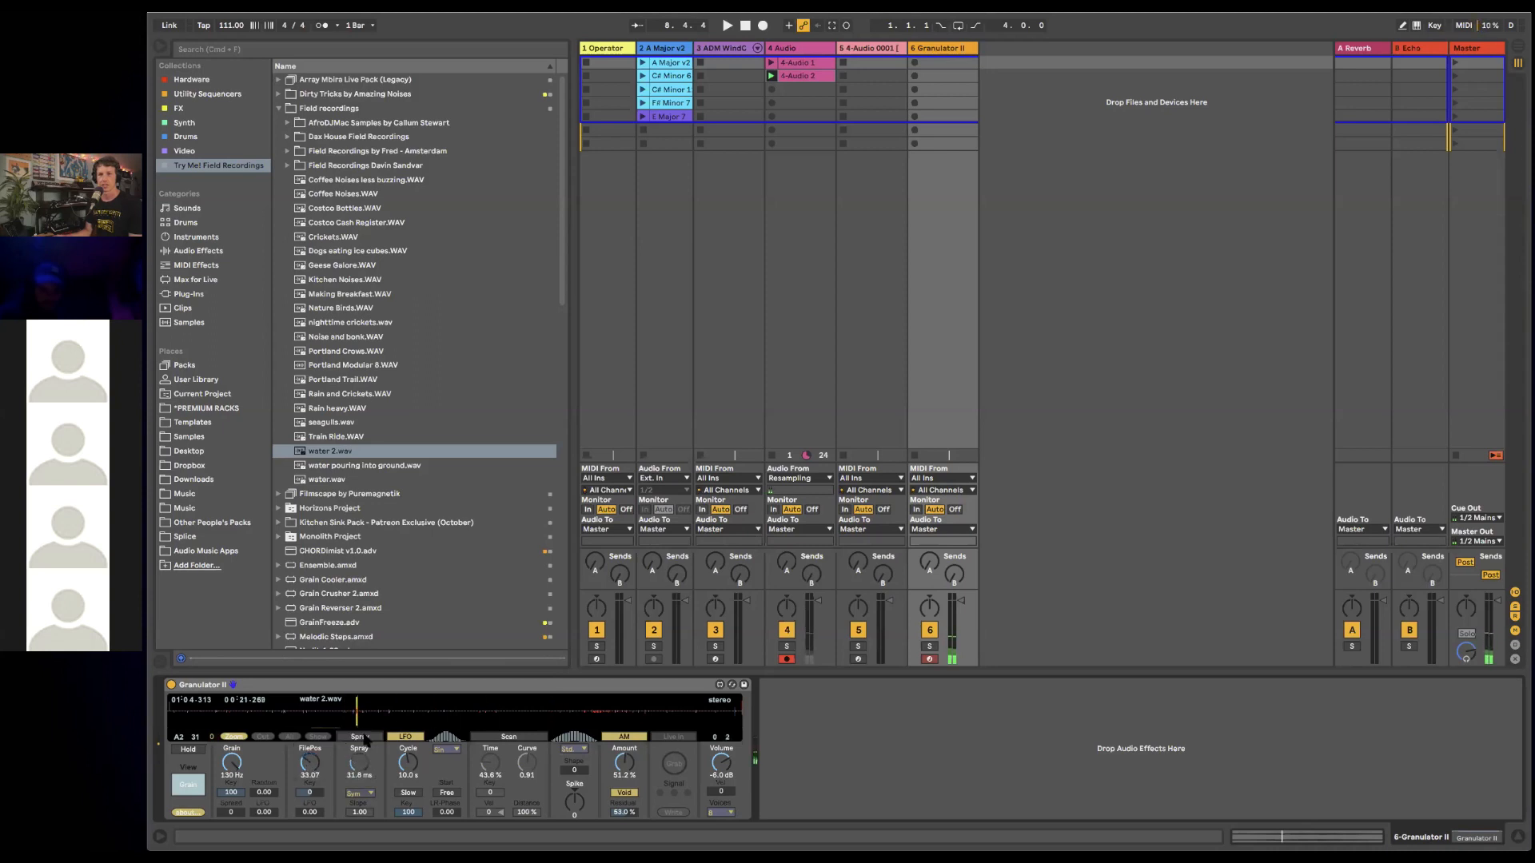
click(365, 740)
mouse_move(357, 751)
mouse_down()
mouse_move(305, 760)
mouse_move(304, 715)
mouse_move(305, 729)
mouse_up()
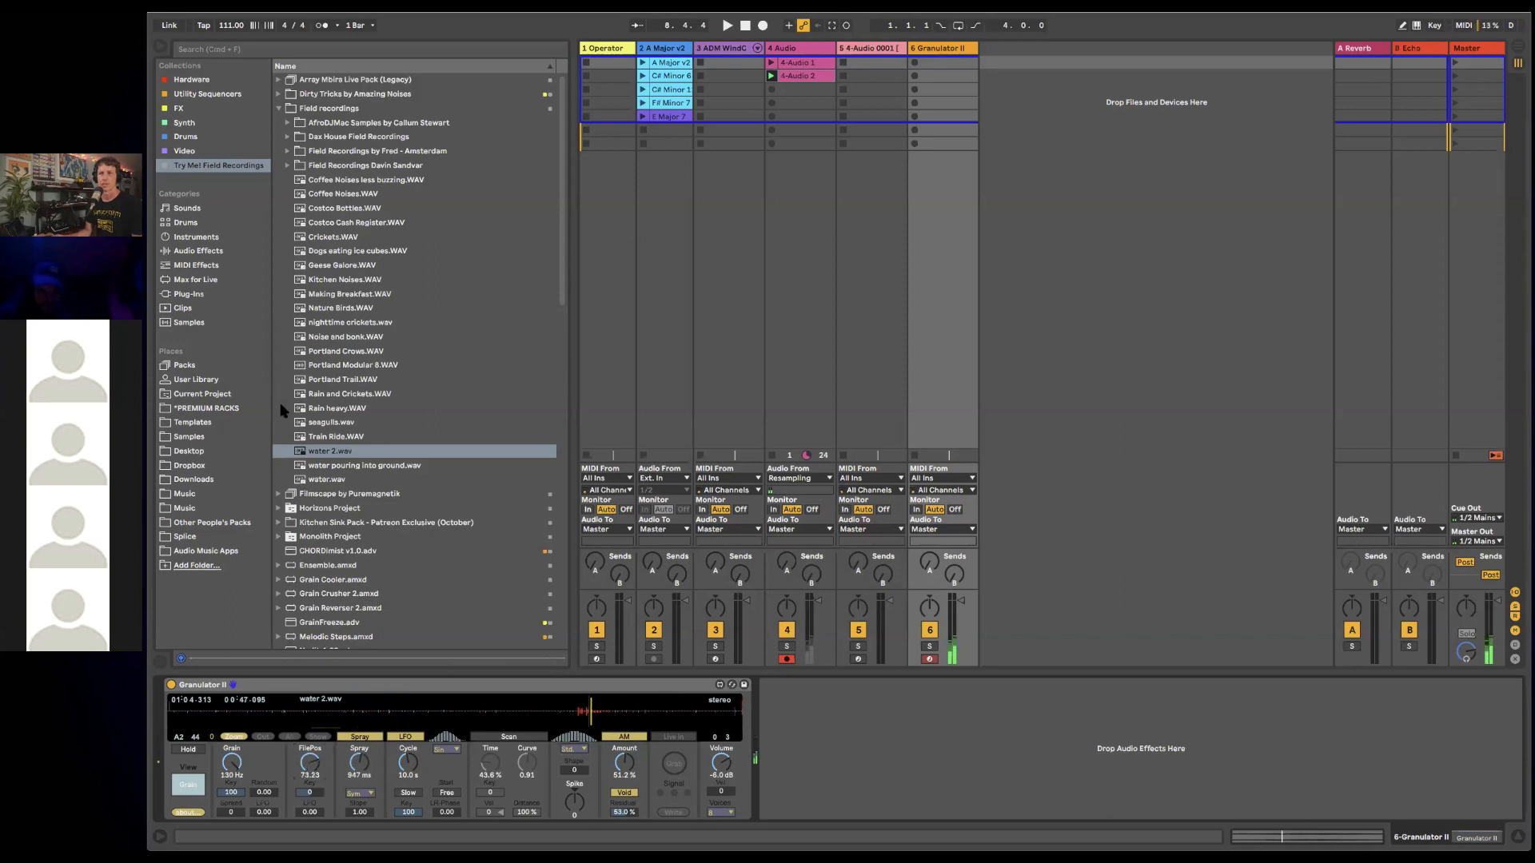
- Try seagulls.wav in Granulator II, replace it with Nature Birds.WAV, and set FilePos to 70.87
click(334, 422)
drag(424, 686, 424, 711)
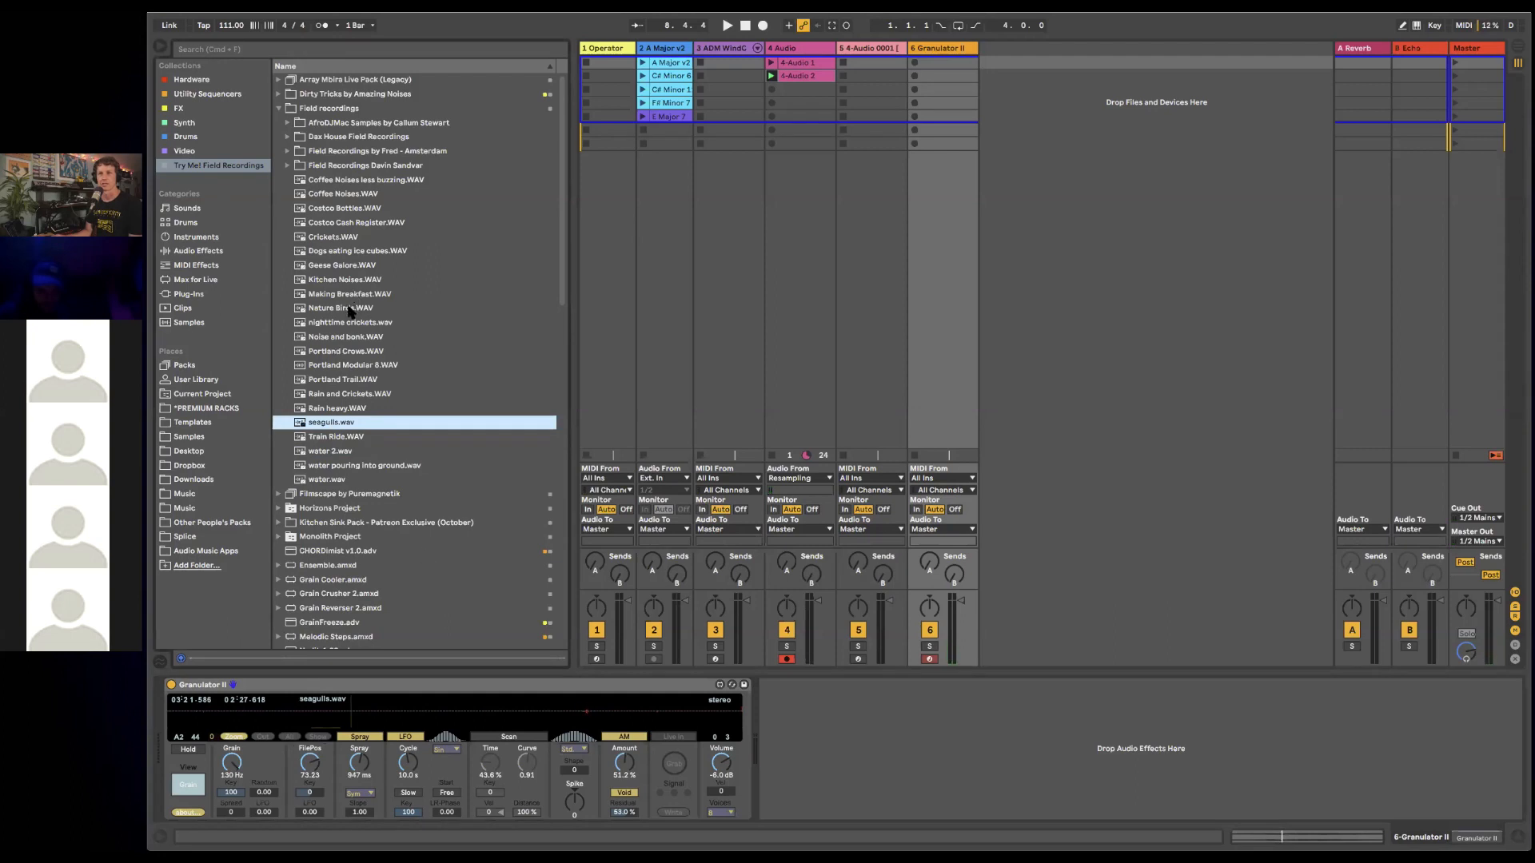
drag(349, 309, 419, 708)
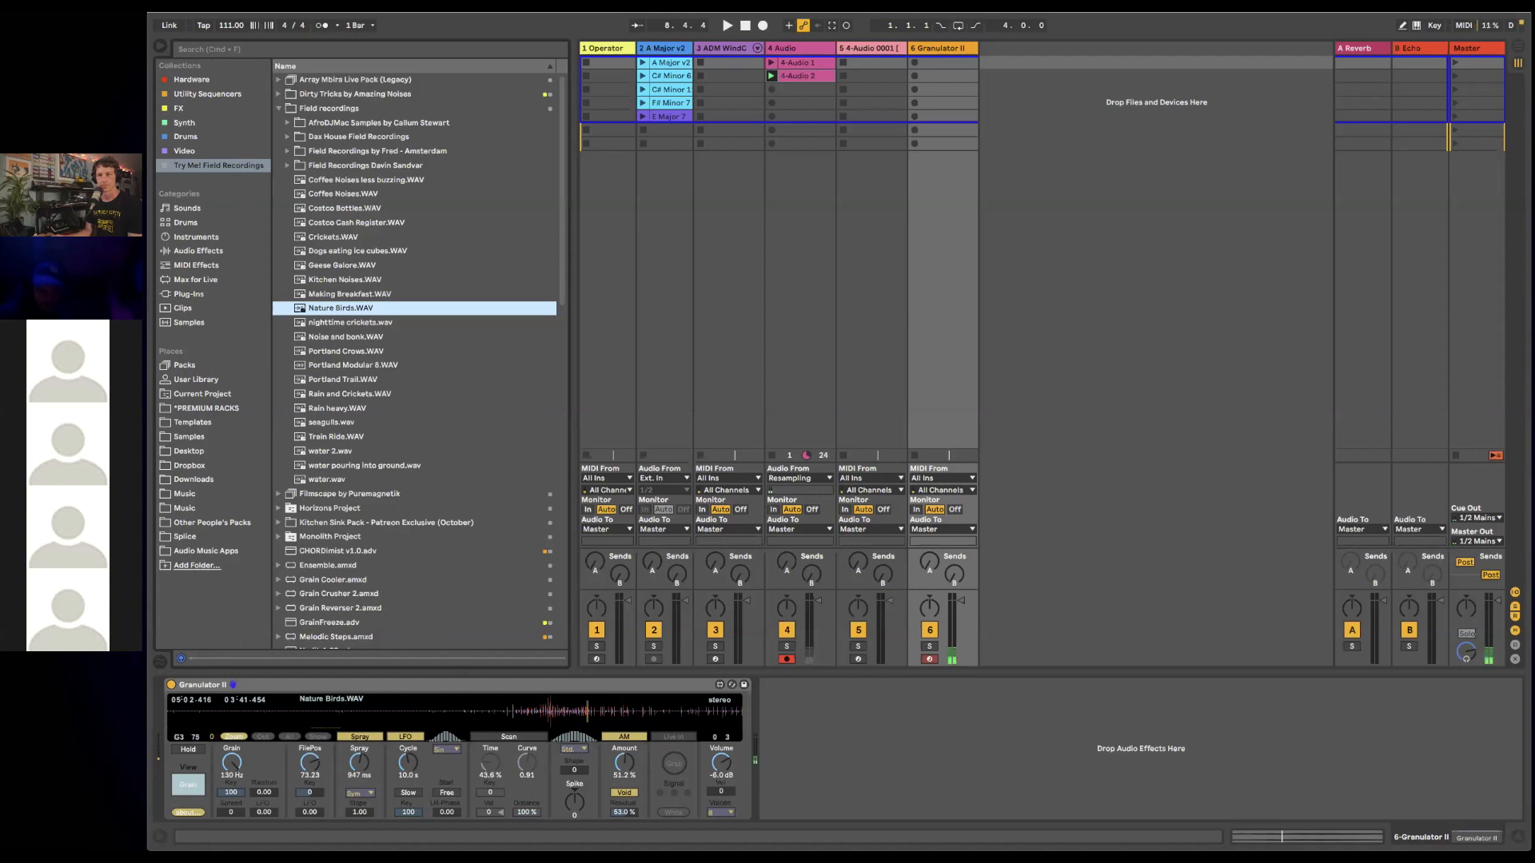
drag(310, 763, 311, 757)
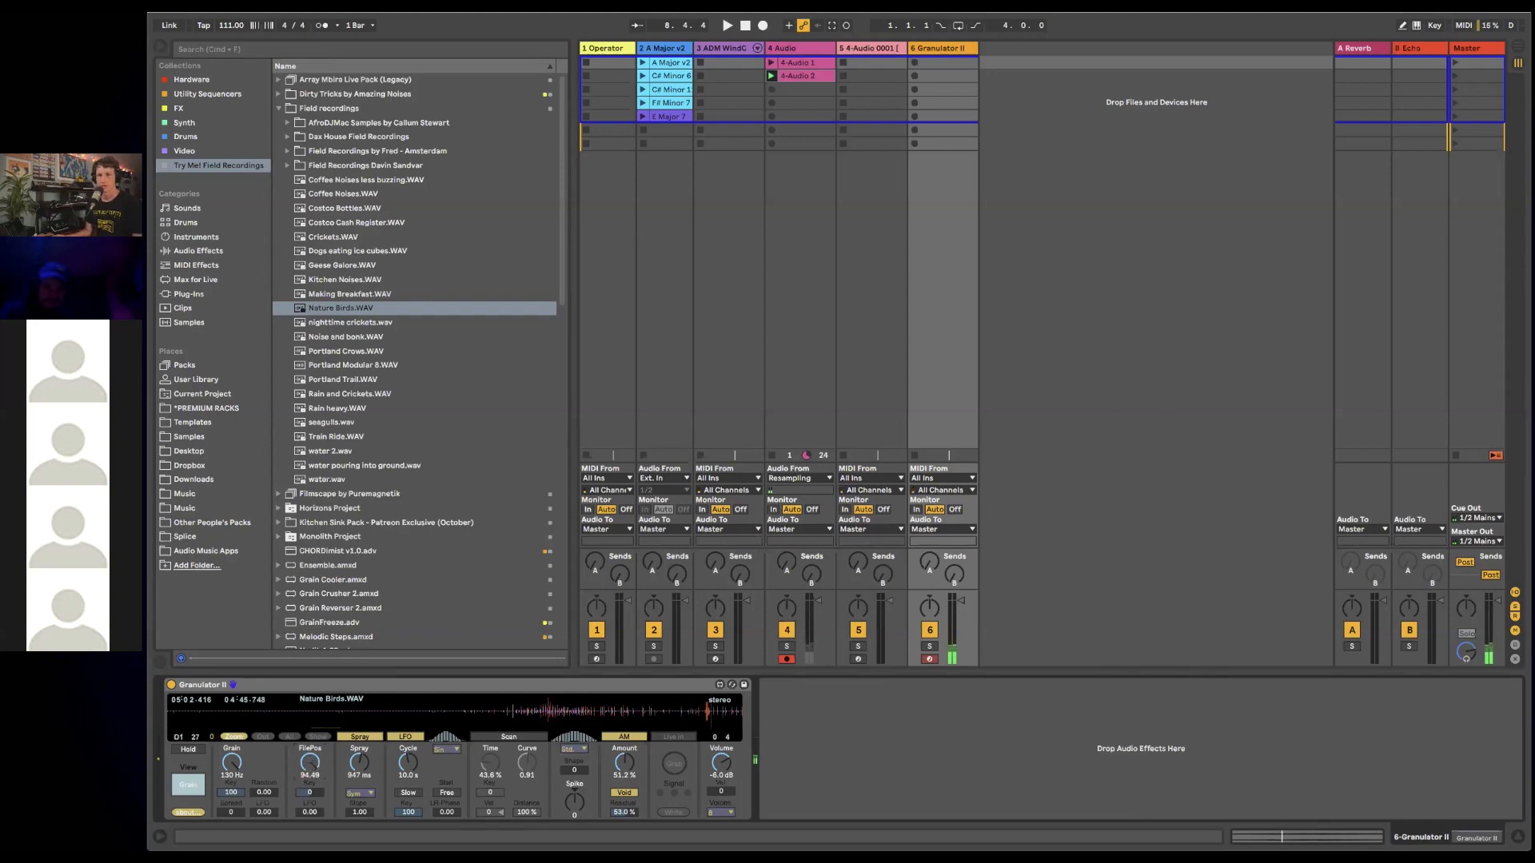
drag(310, 763, 309, 766)
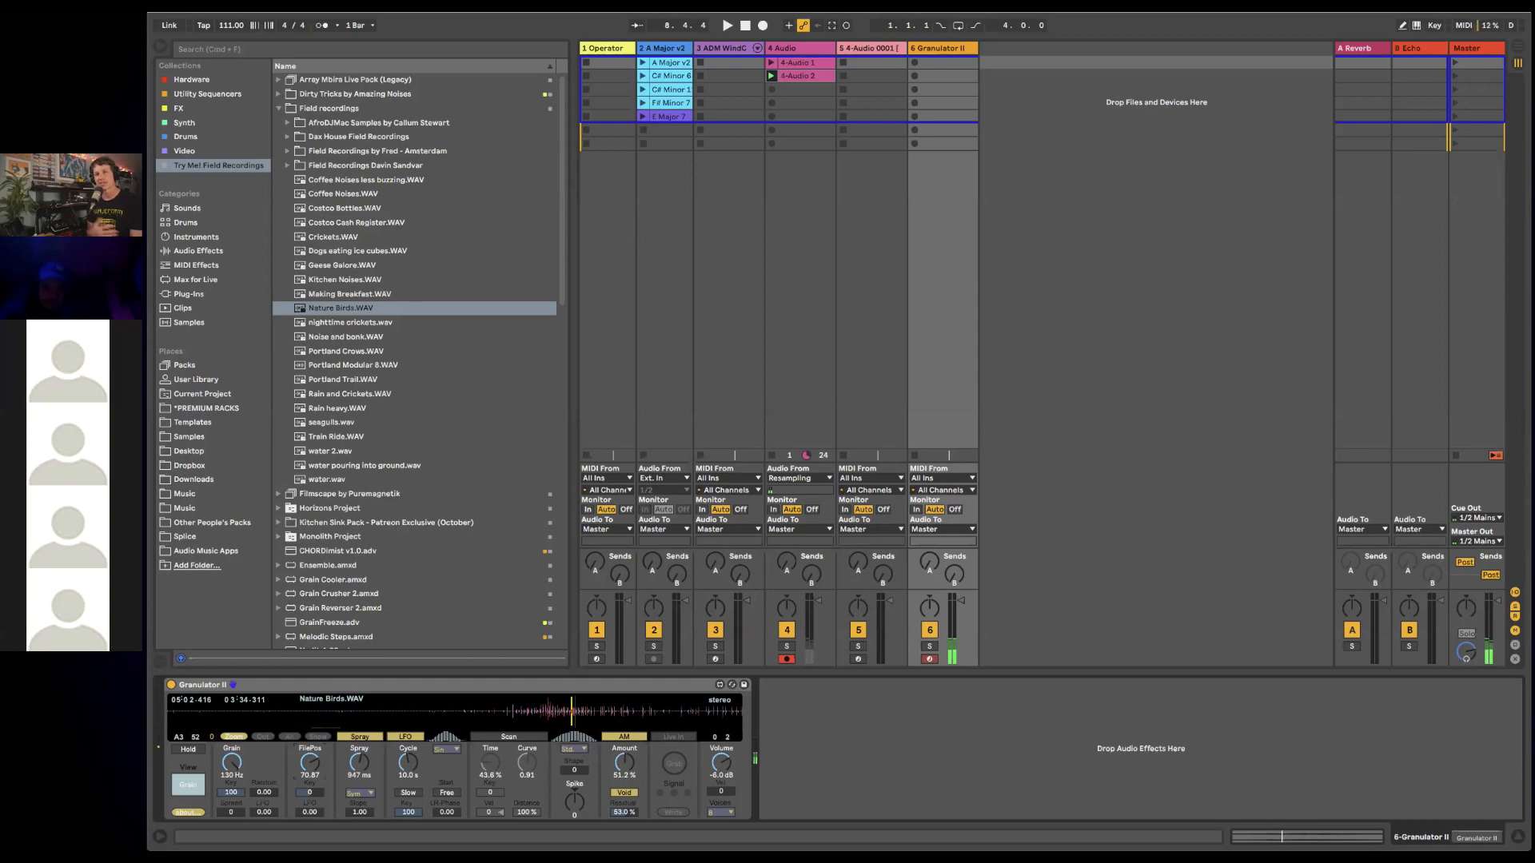
- Place Nature Birds.WAV in an empty slot of the A Major v2 track, play it warped from about bar 93, and stop the clip
click(339, 310)
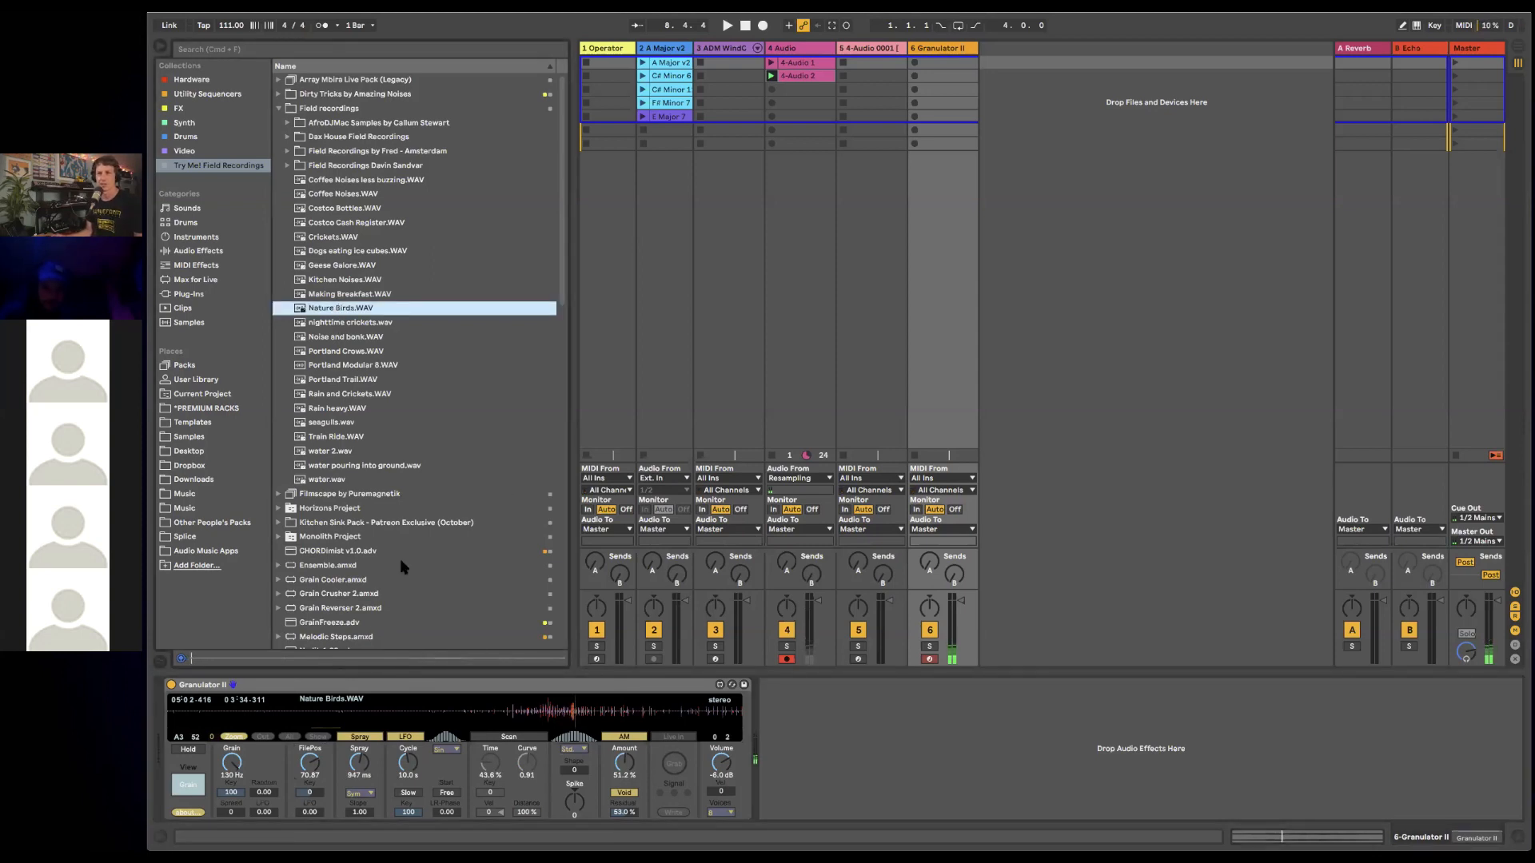
drag(364, 308, 665, 149)
click(643, 143)
double_click(657, 145)
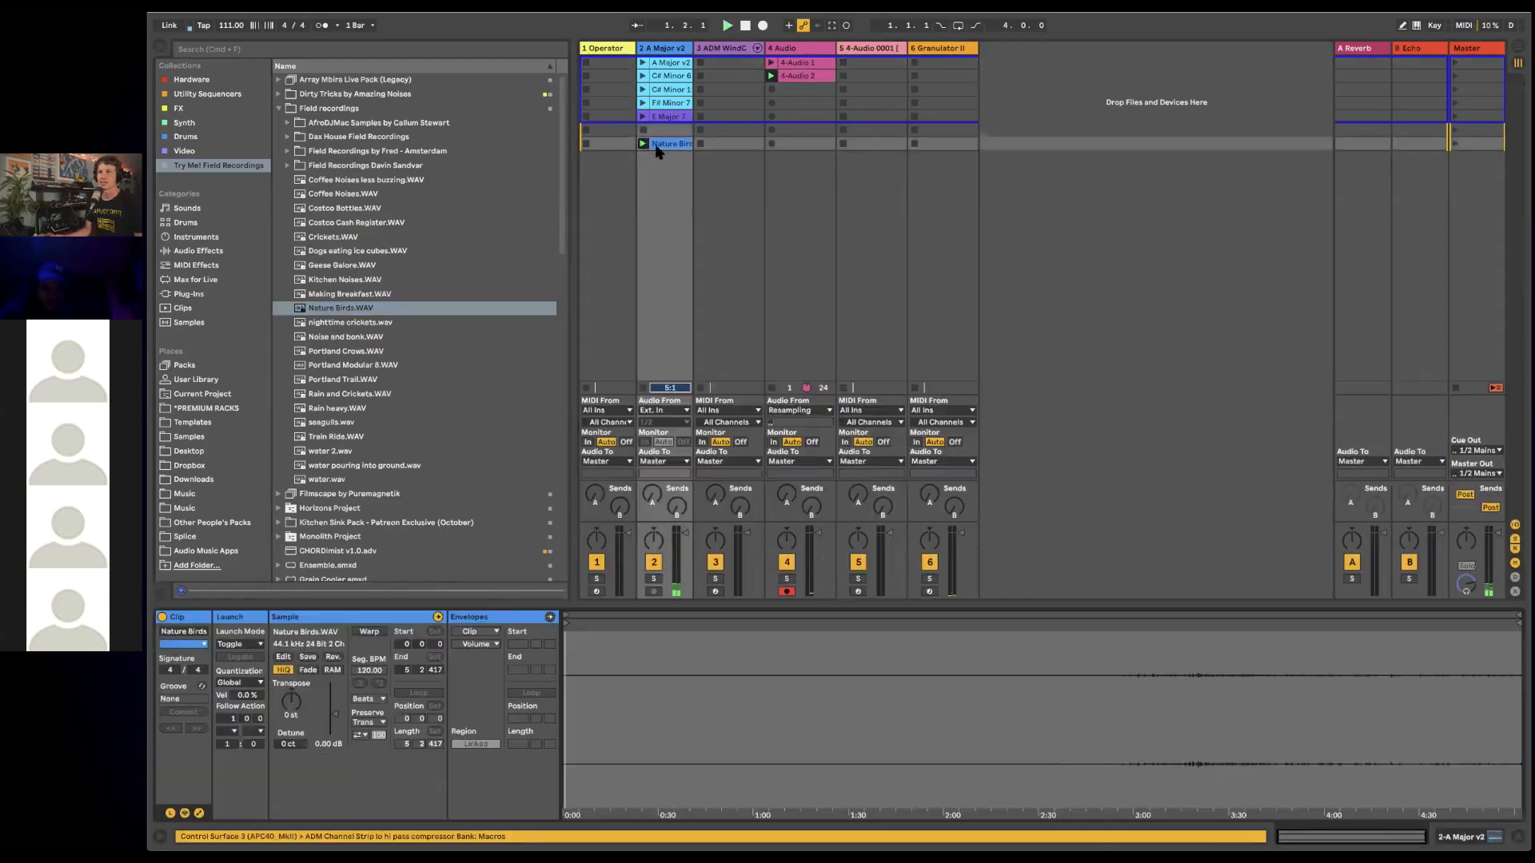
click(379, 636)
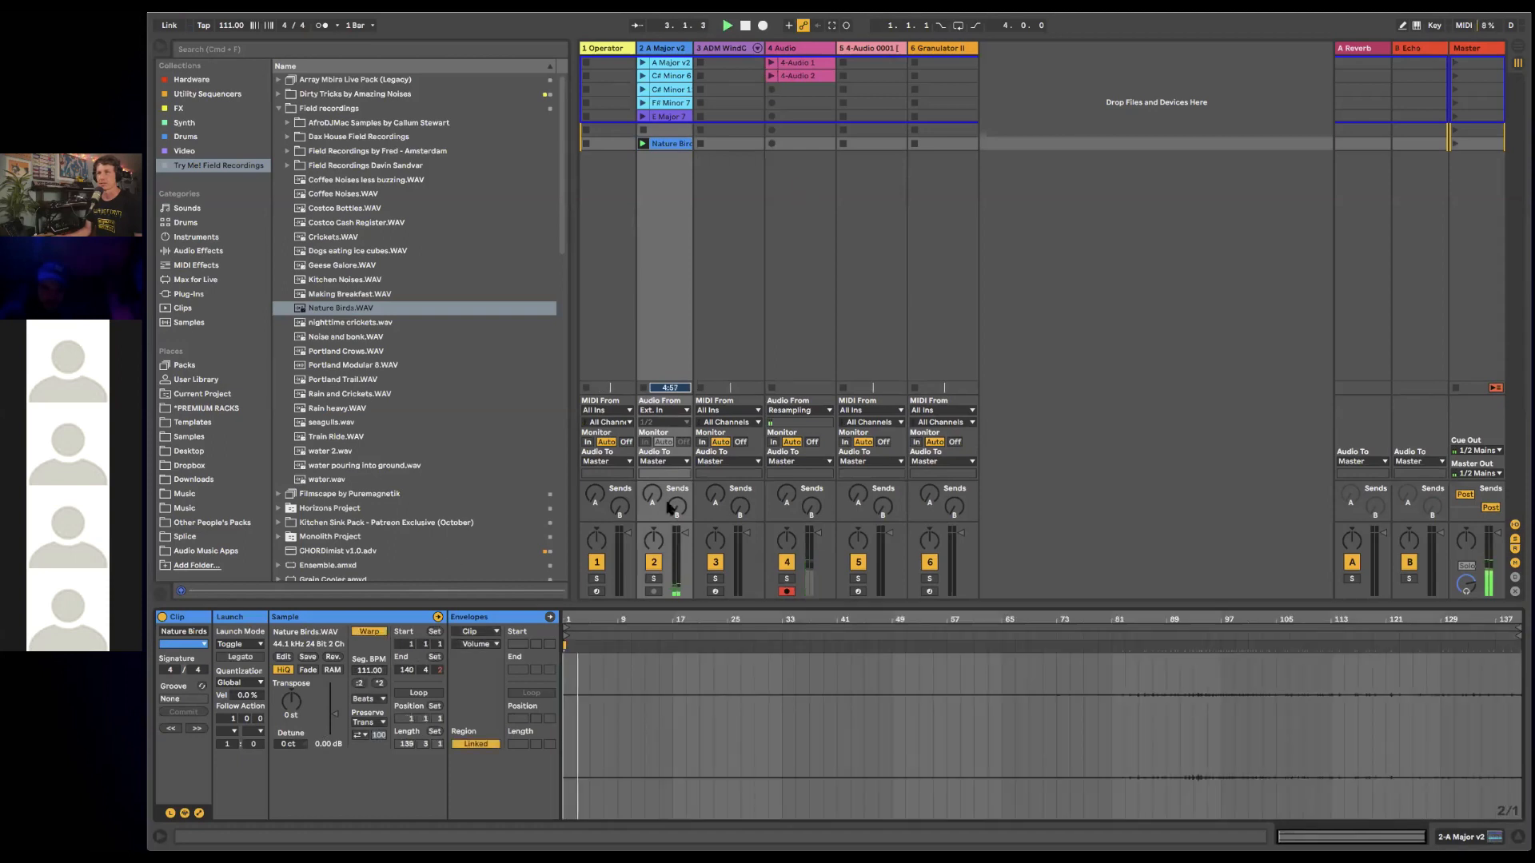
click(1187, 624)
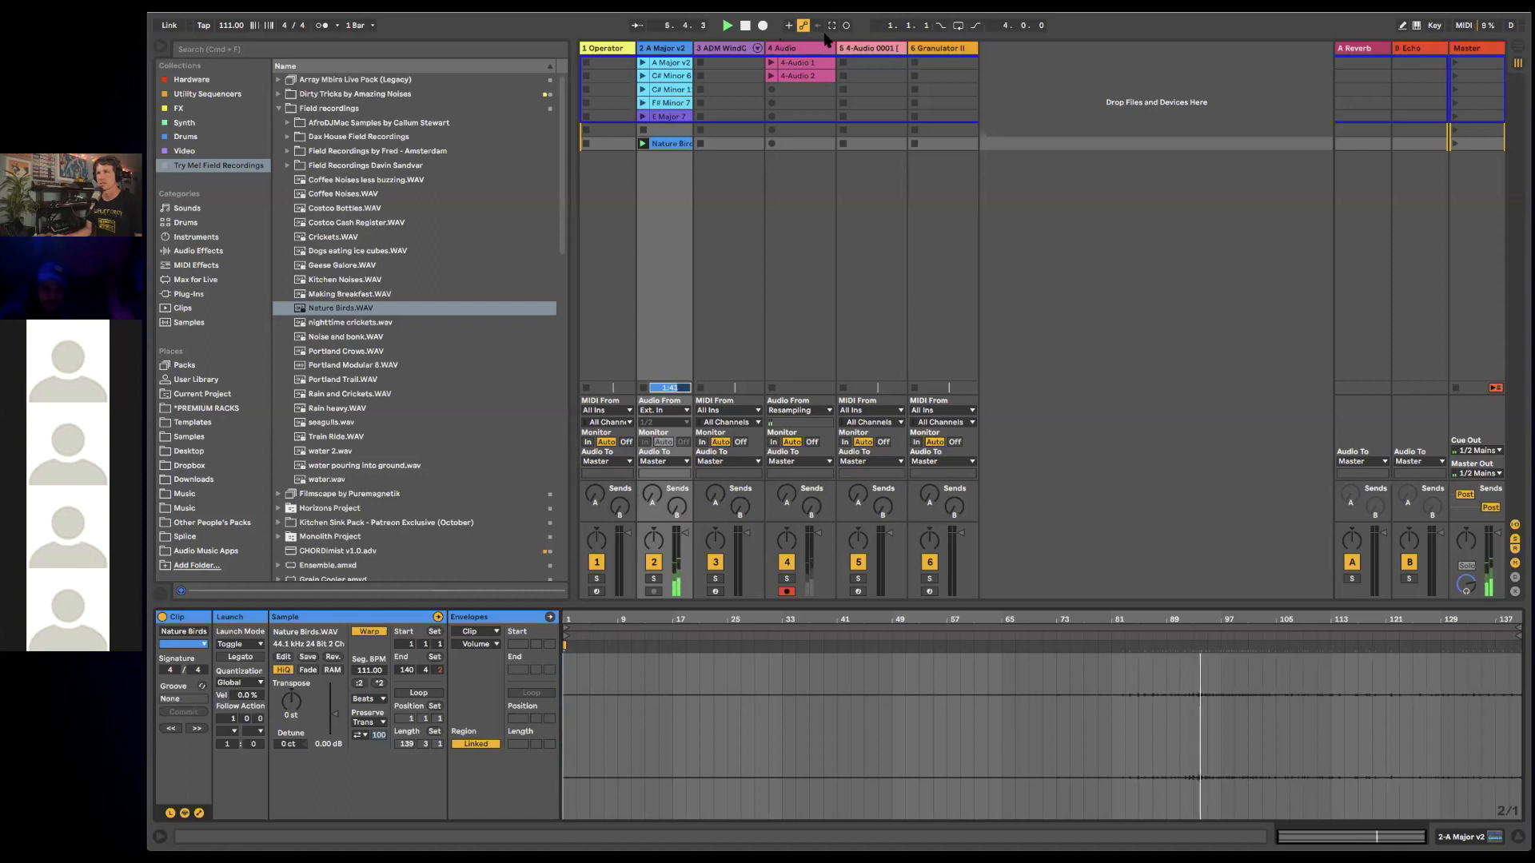
click(642, 129)
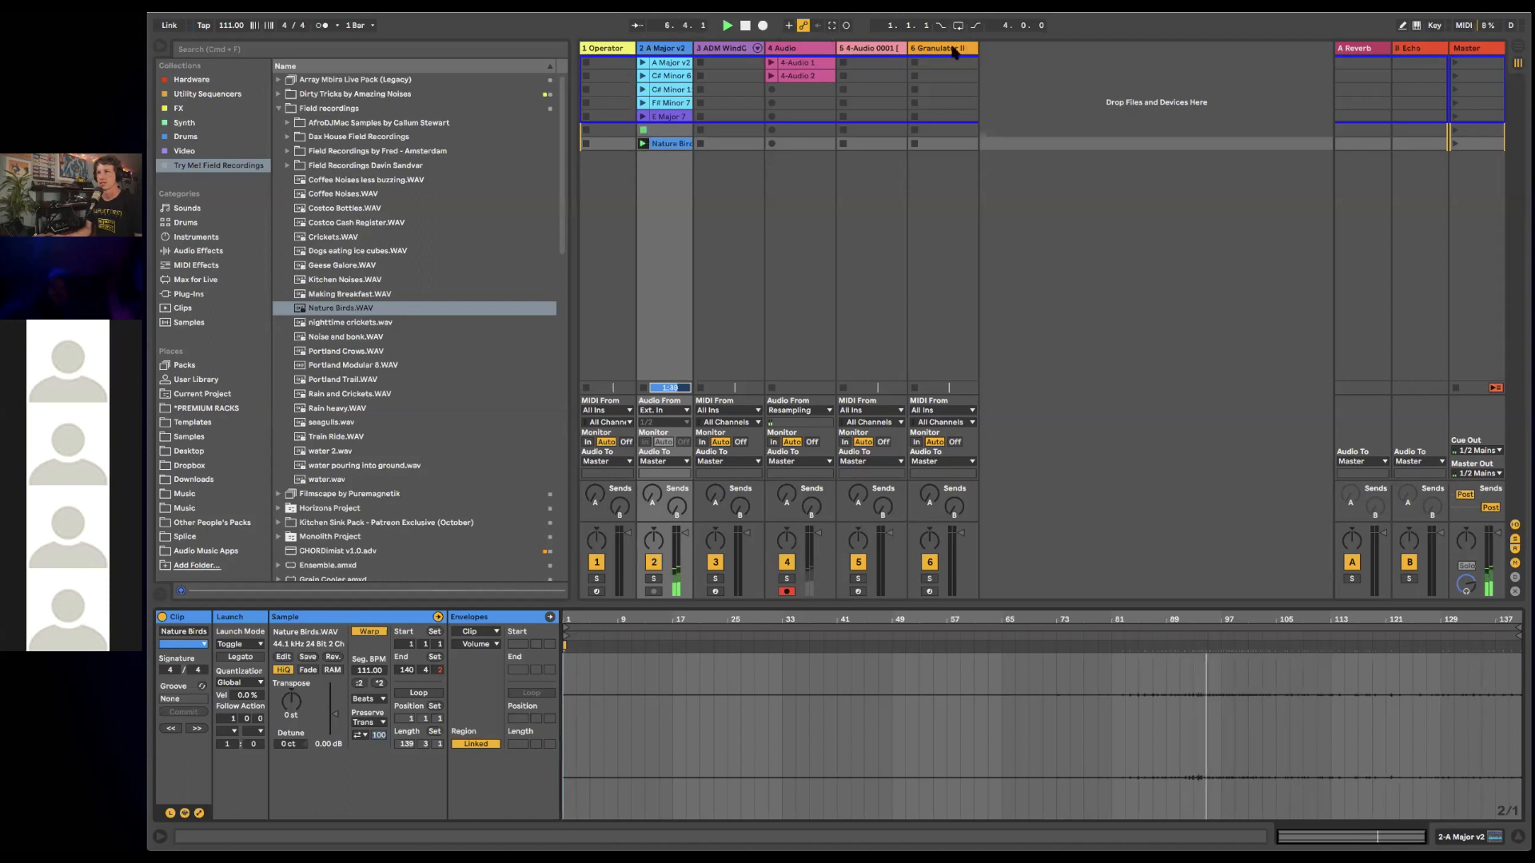
- Set Granulator II's Grain to 61.0 Hz, FilePos to 71.65, Spray to 2.85 s and AM Amount to 0 %, with Scan enabled and Curve at 1.72
click(950, 48)
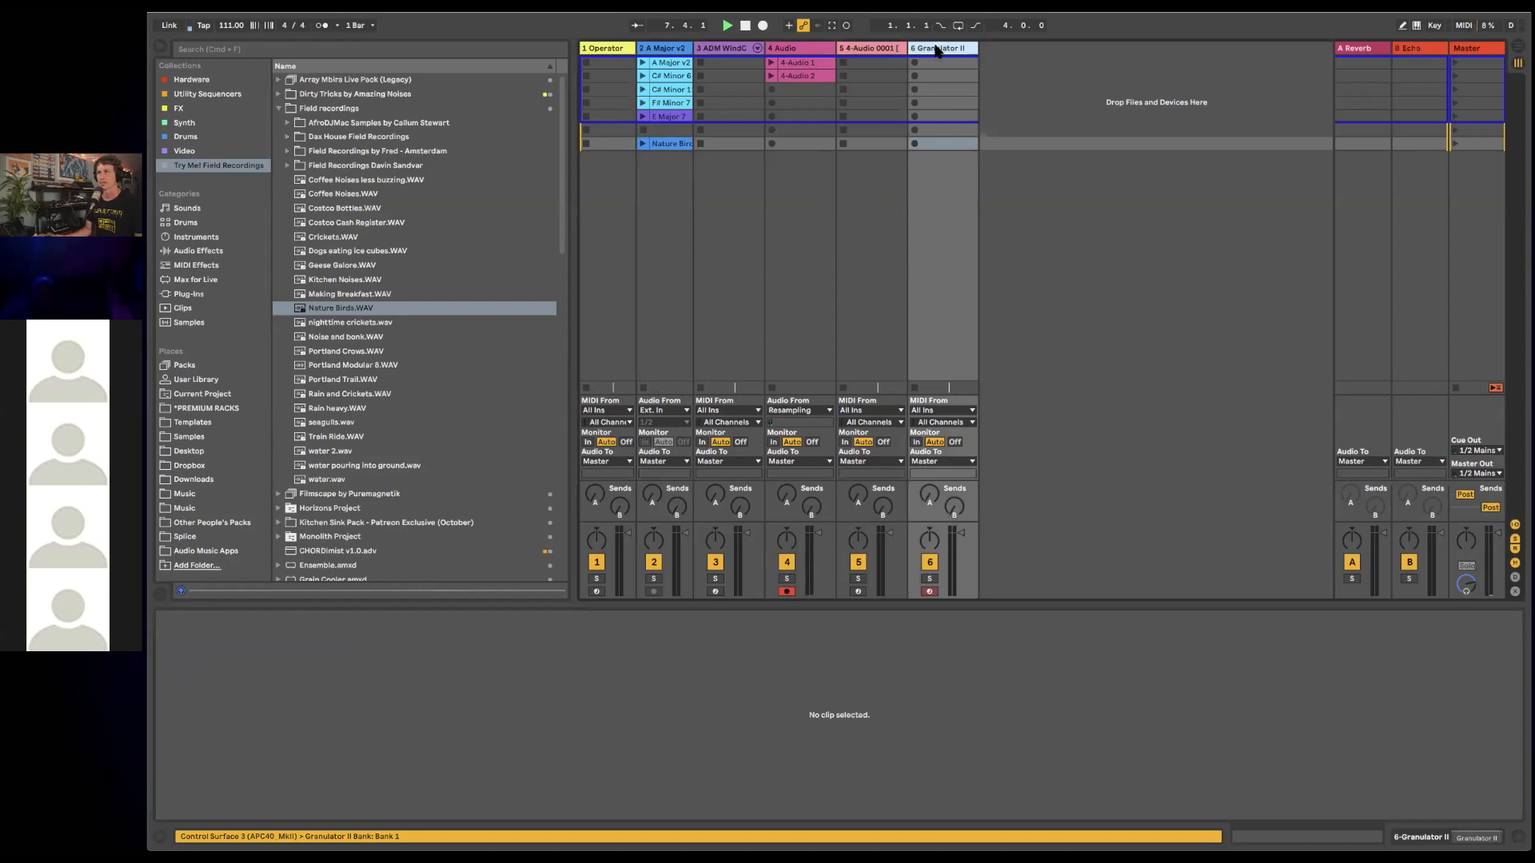
double_click(938, 49)
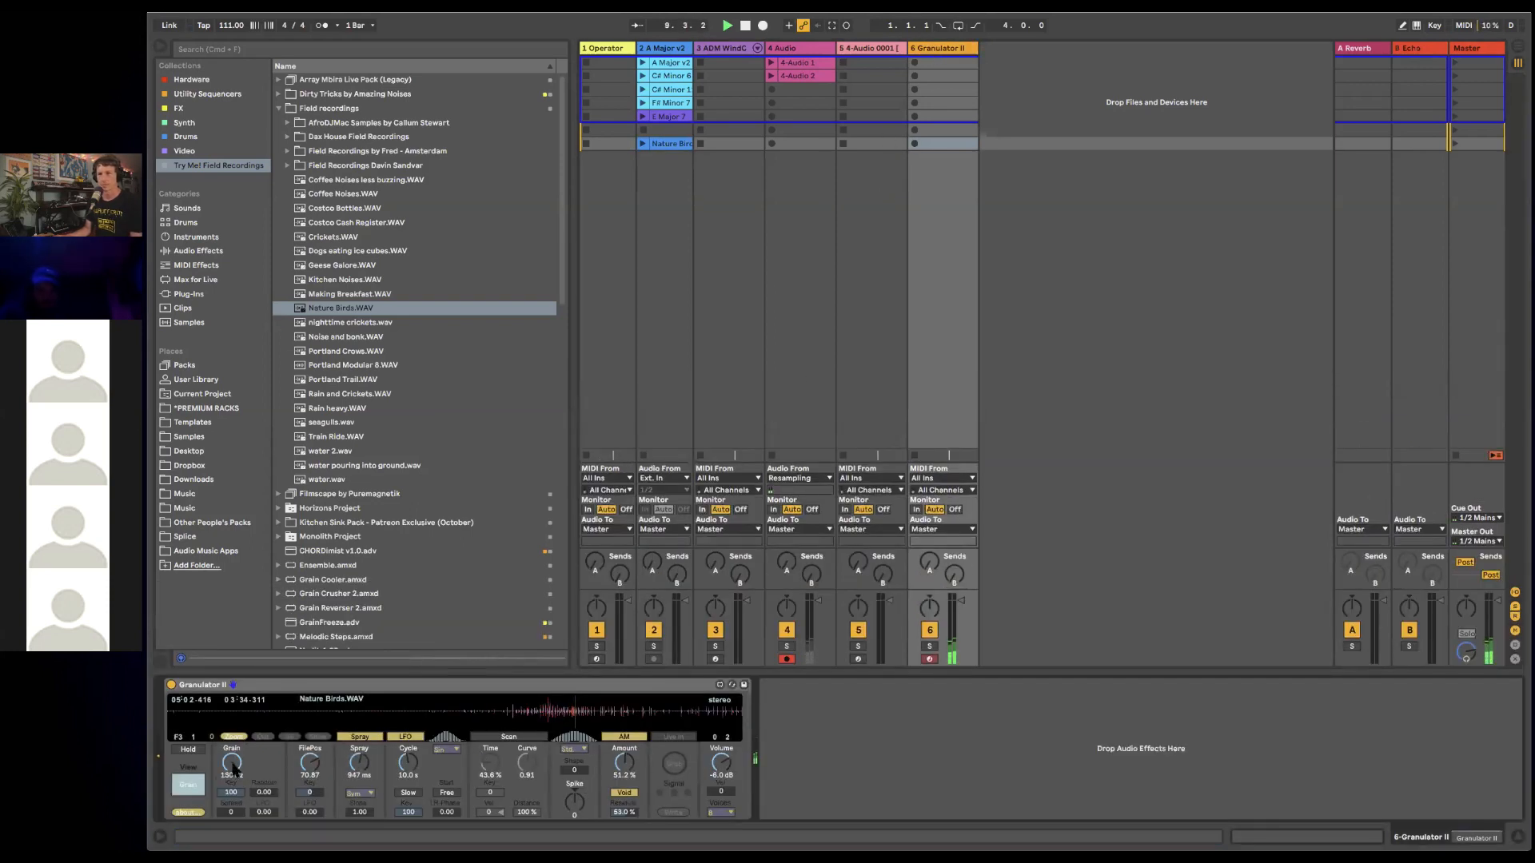
drag(302, 766, 302, 762)
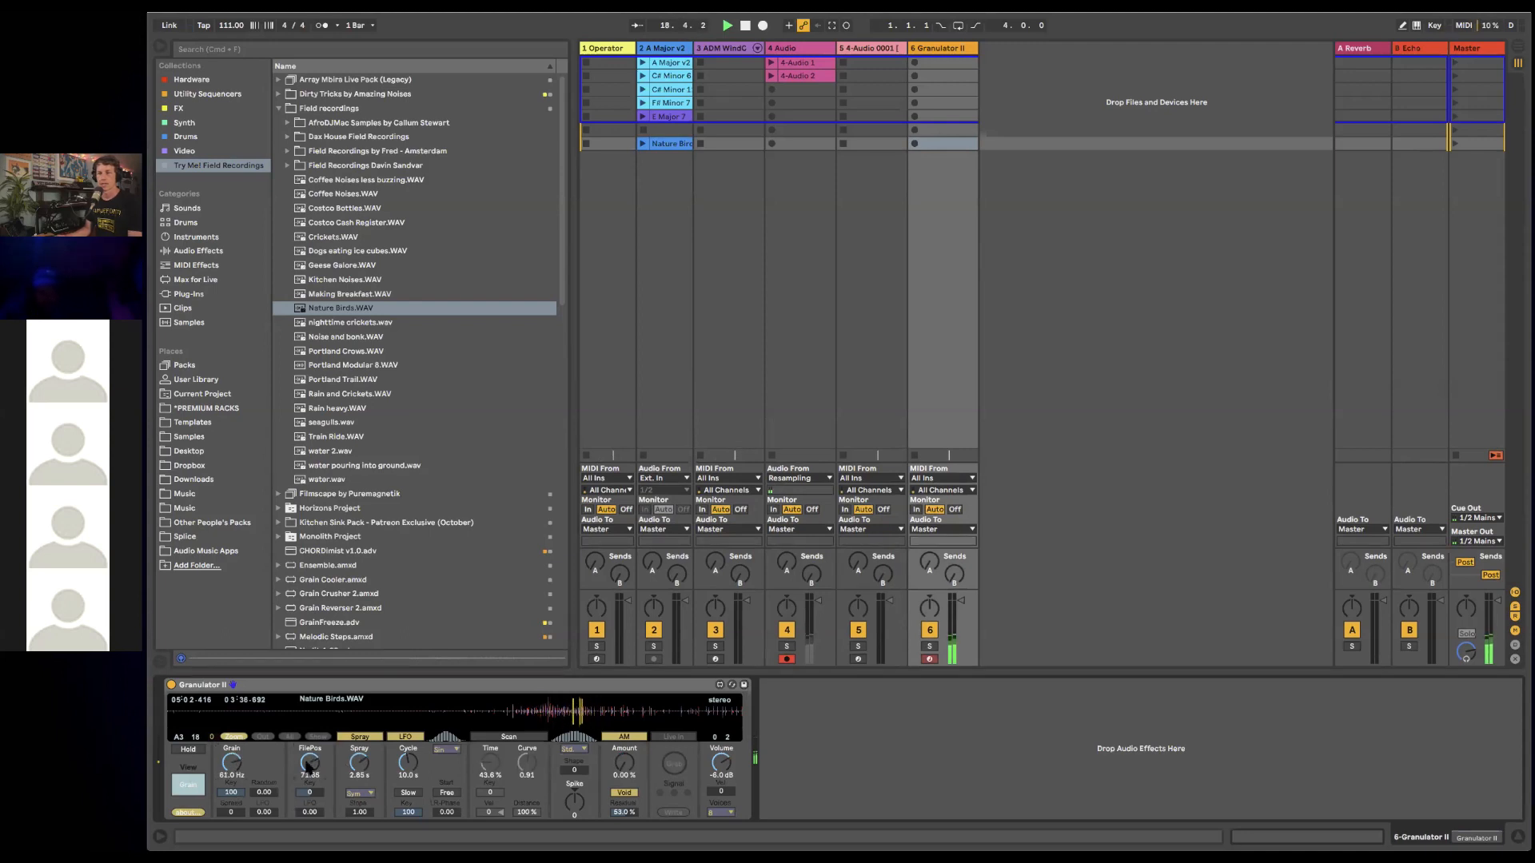
click(510, 737)
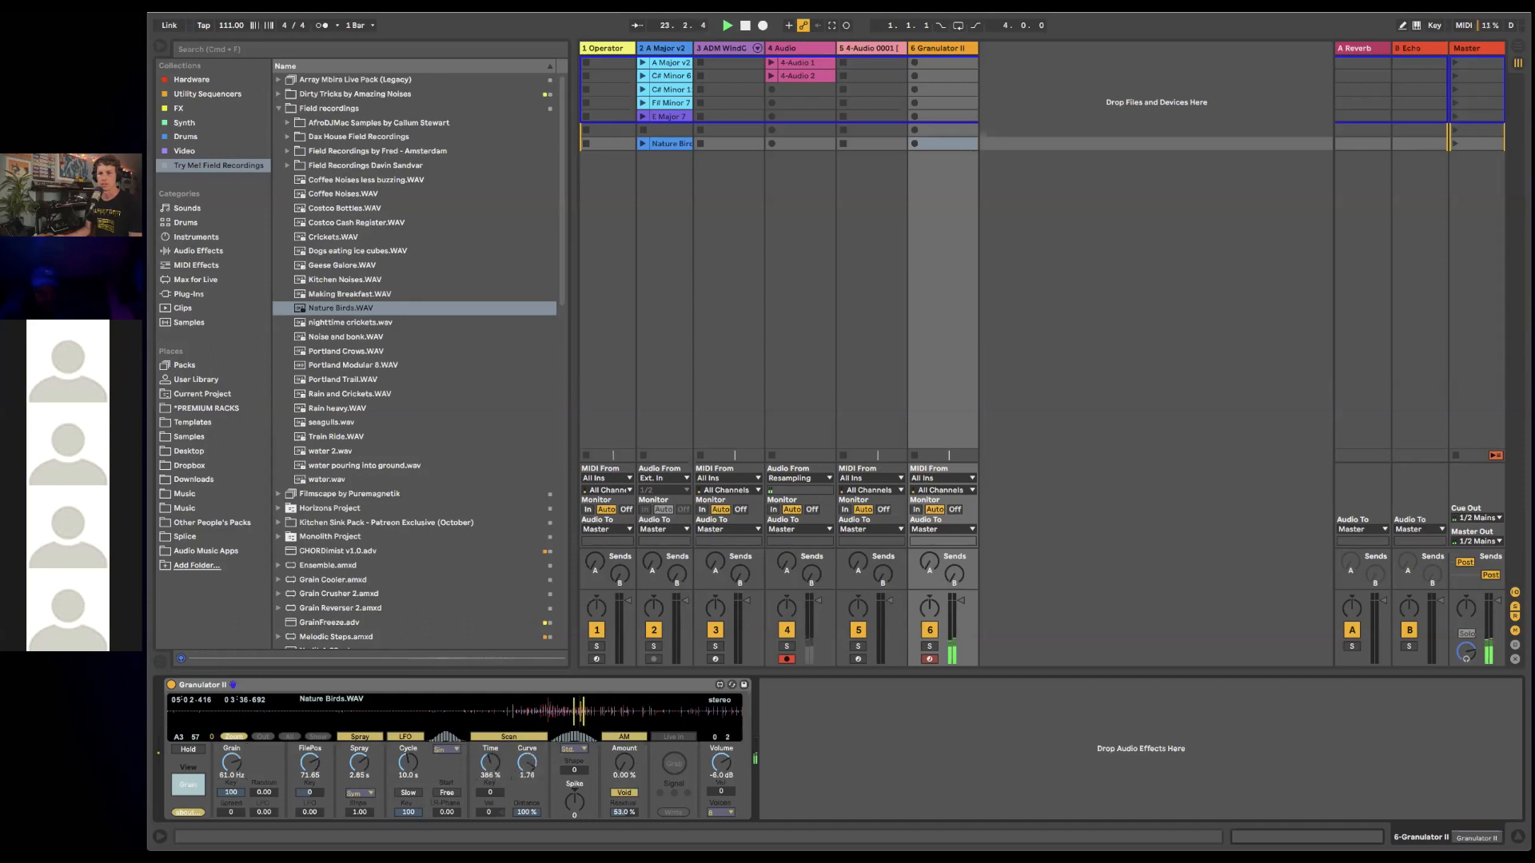
drag(527, 762, 527, 752)
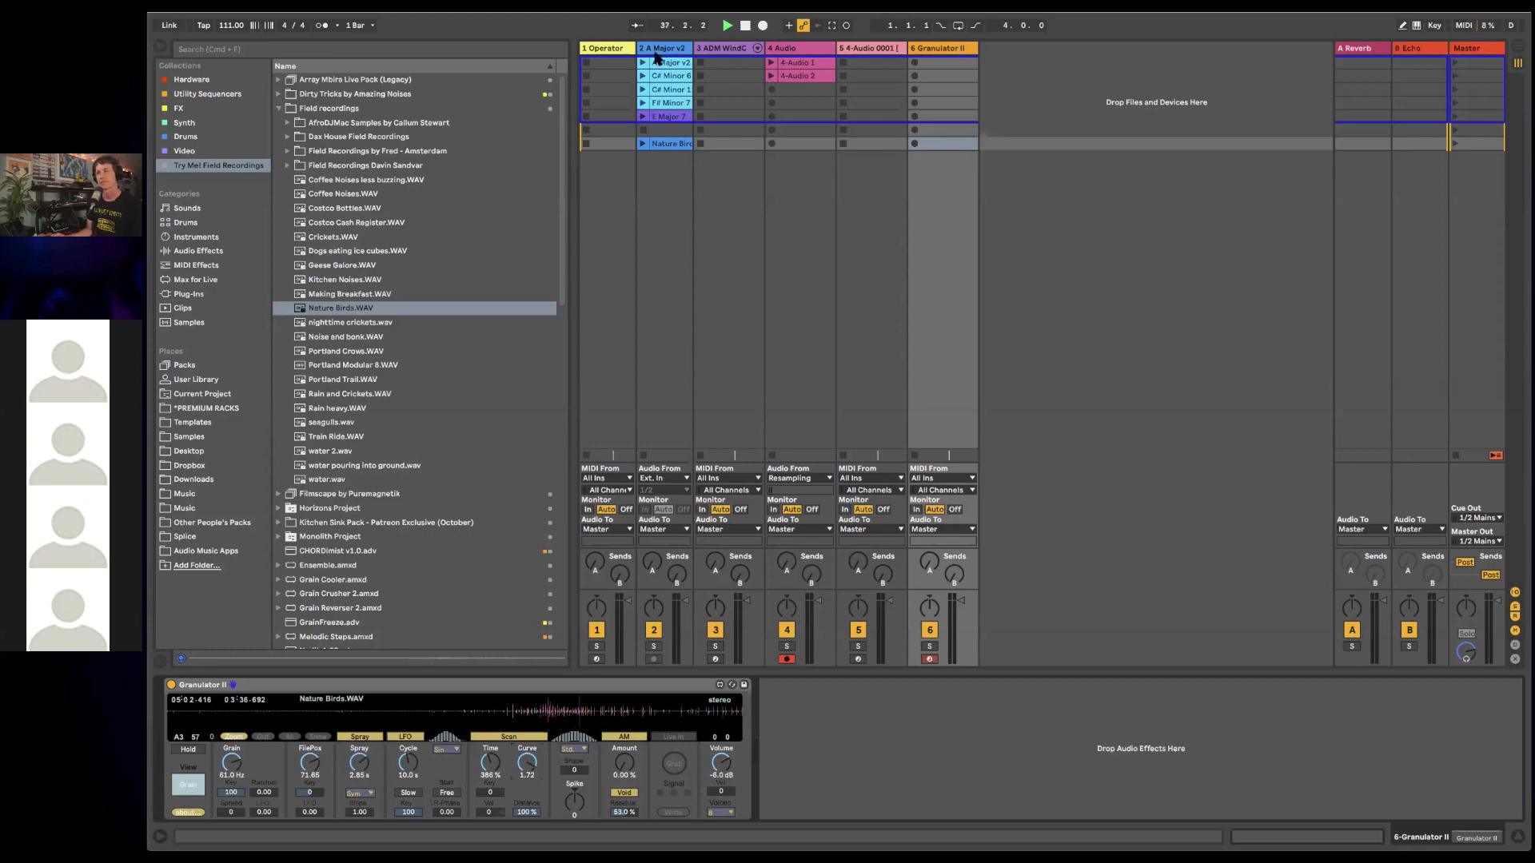
- Show the Frostbite 2 window of the ADM WindChimes track, hide the browser and reposition the window beside the tracks
click(618, 50)
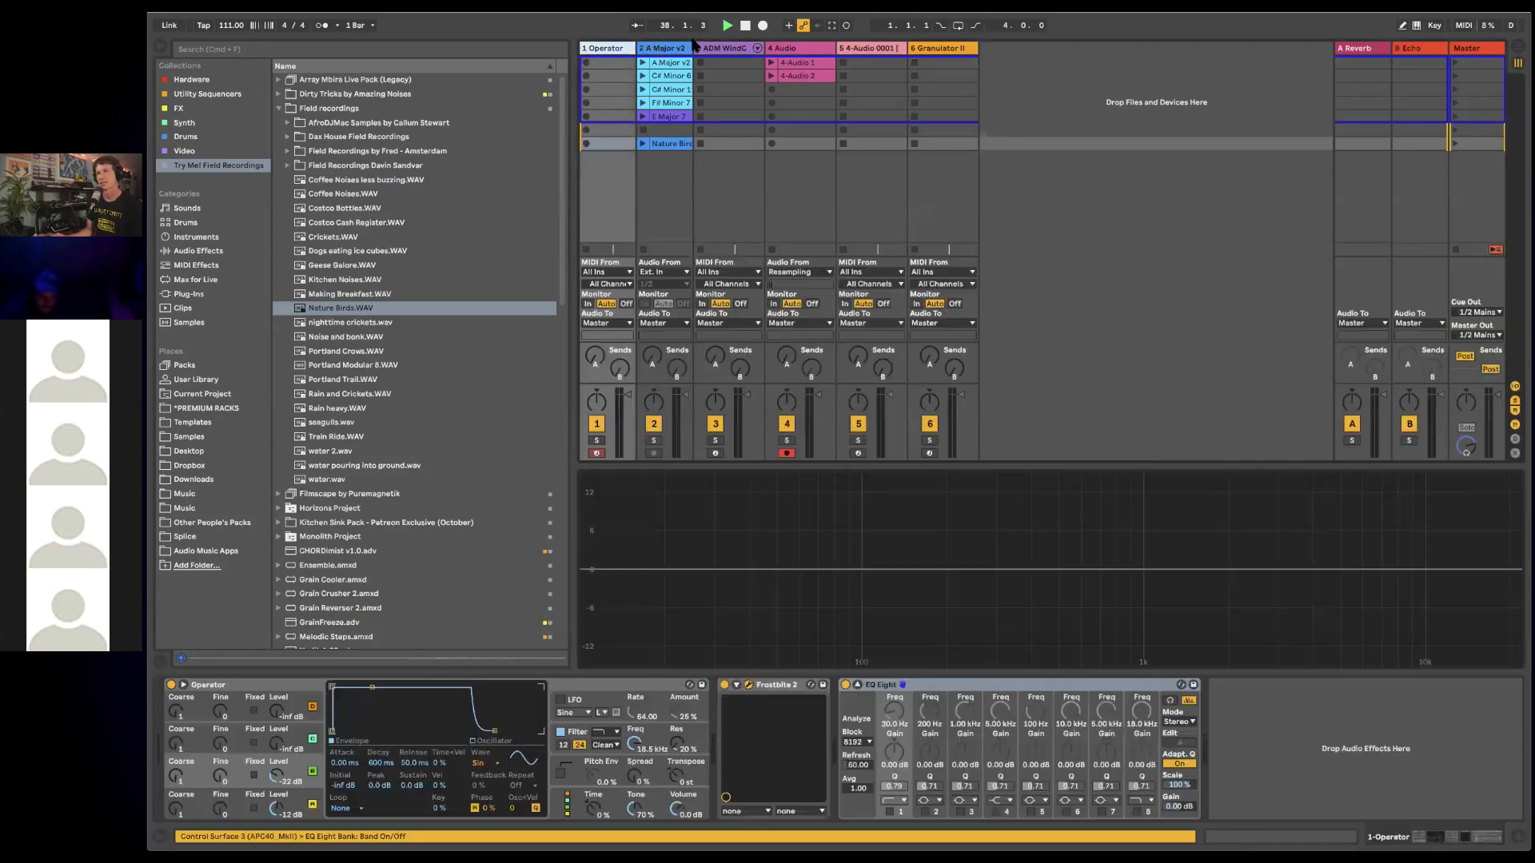
key(super+alt+p)
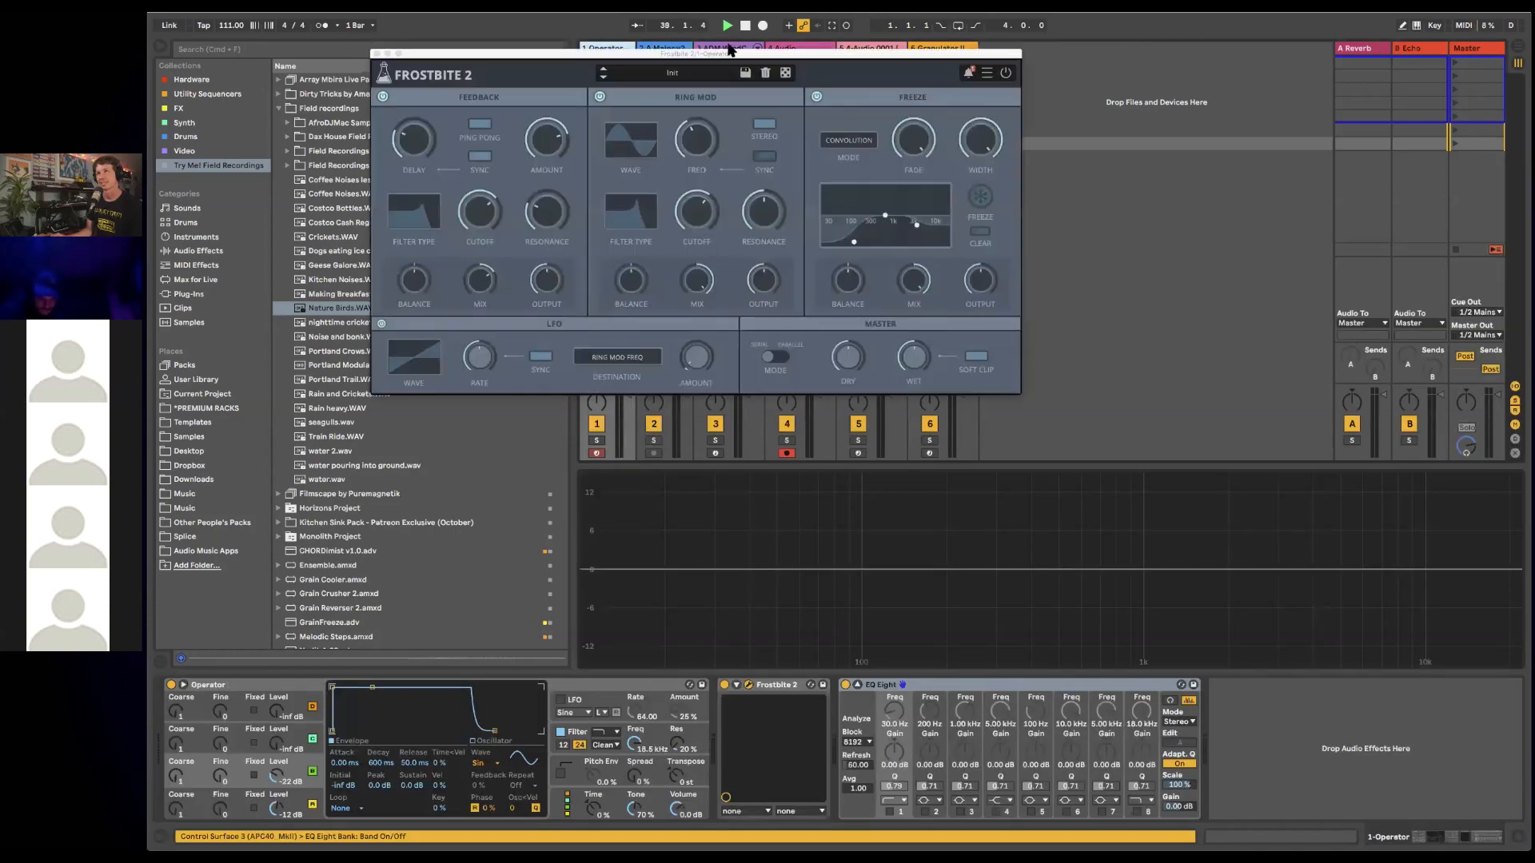
click(730, 49)
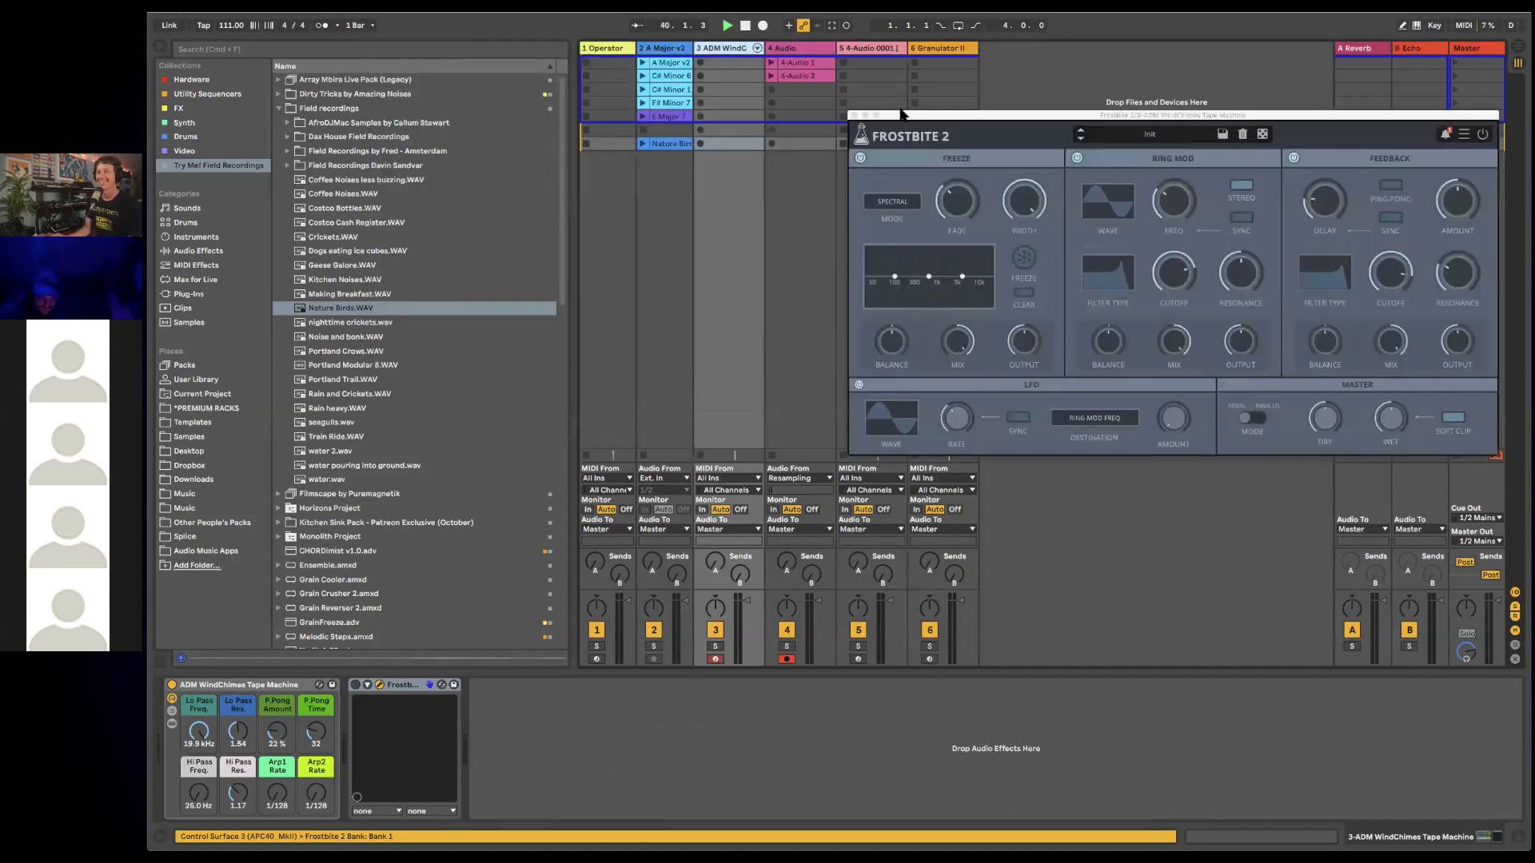
drag(901, 113, 894, 106)
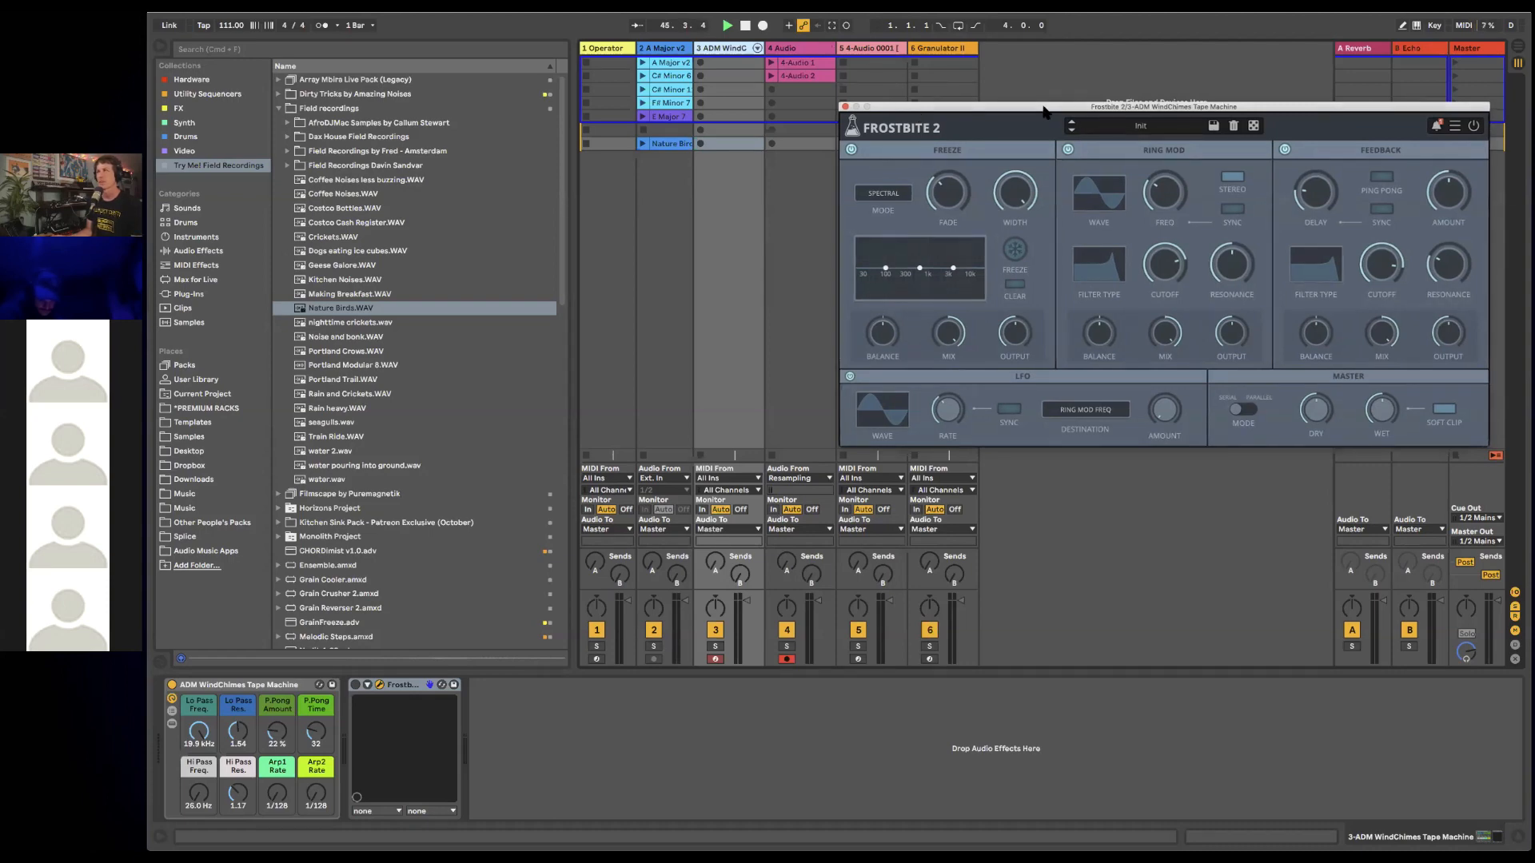
drag(1044, 111, 786, 178)
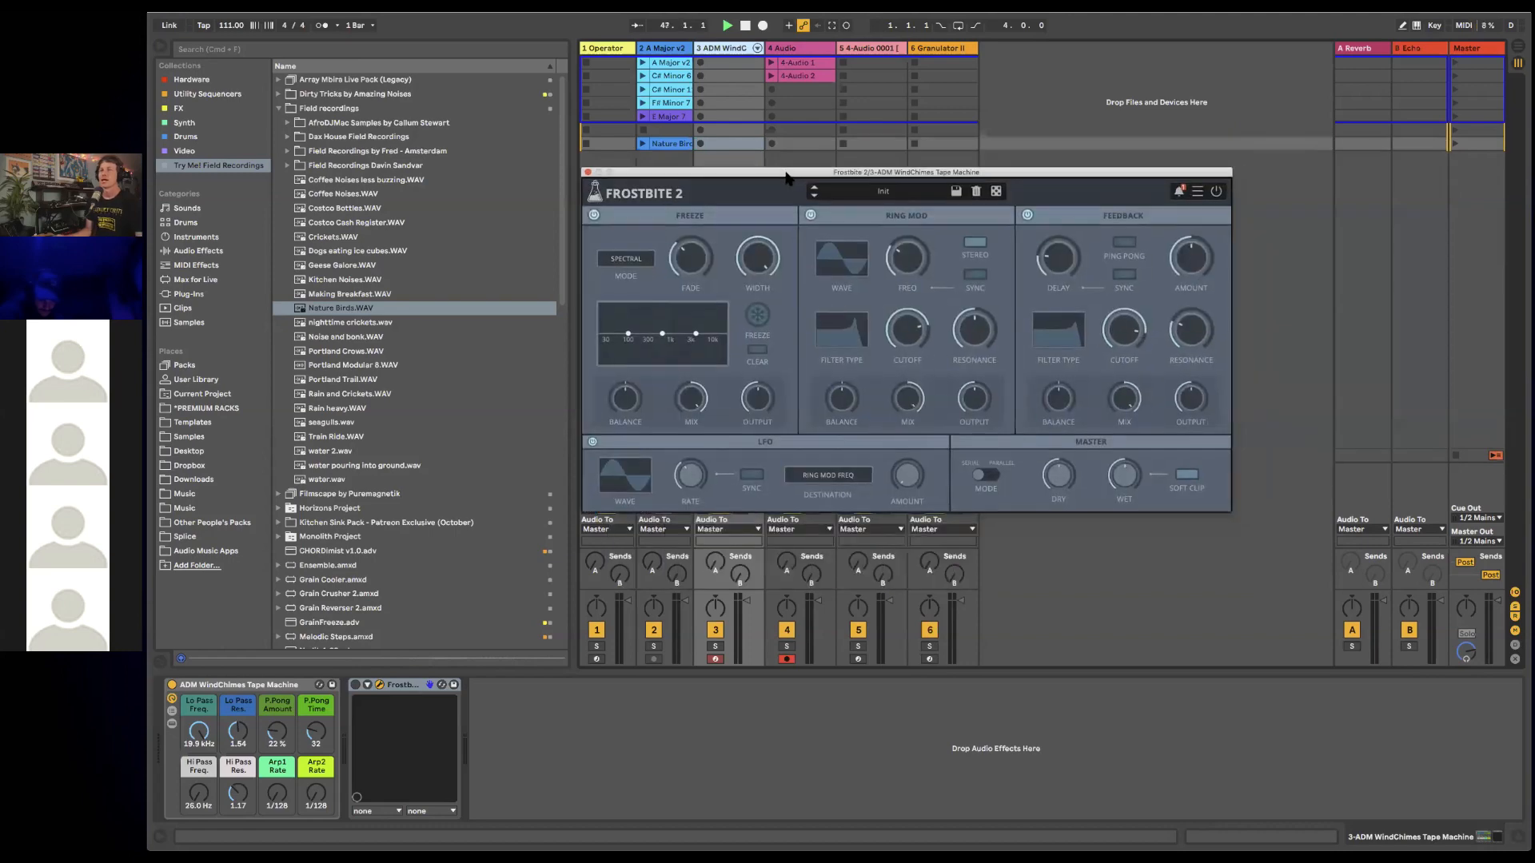
click(162, 45)
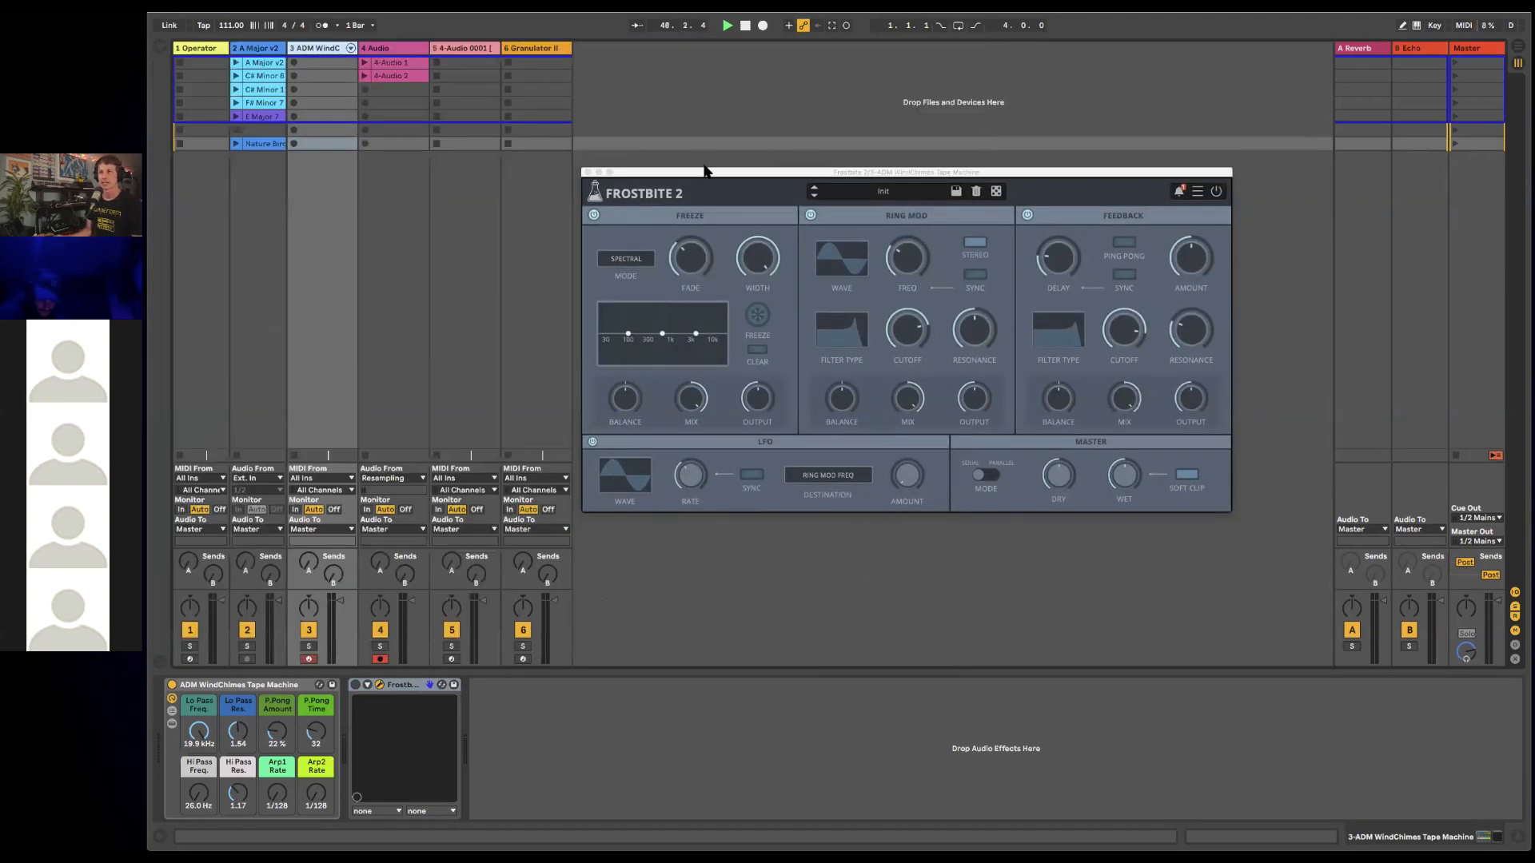
drag(706, 173, 702, 160)
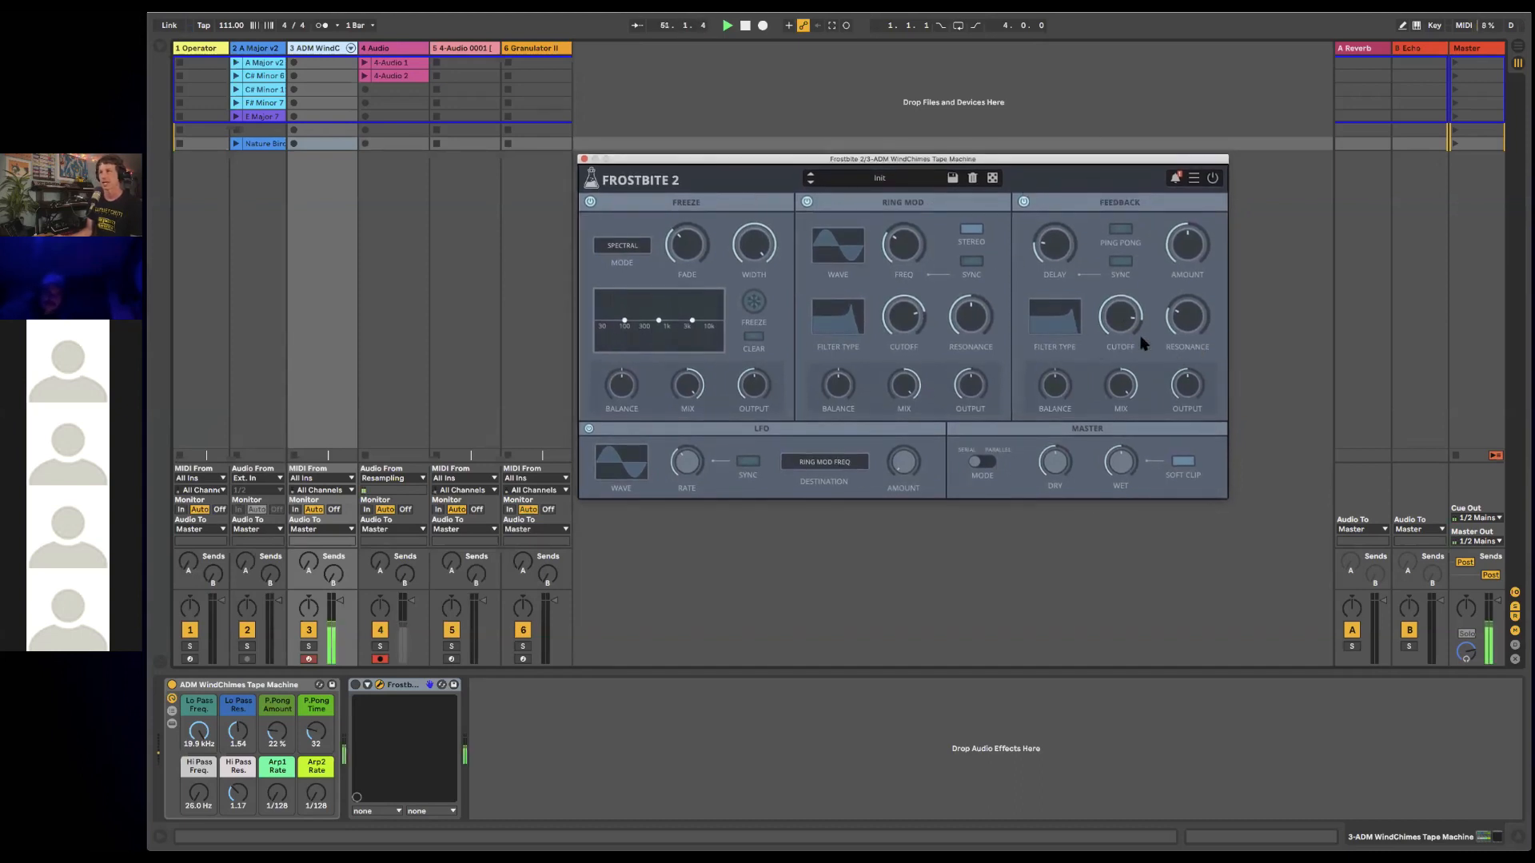
- Enable Frostbite 2 on the wind chimes track, activate Freeze and raise its Fade to maximum
click(755, 302)
click(355, 689)
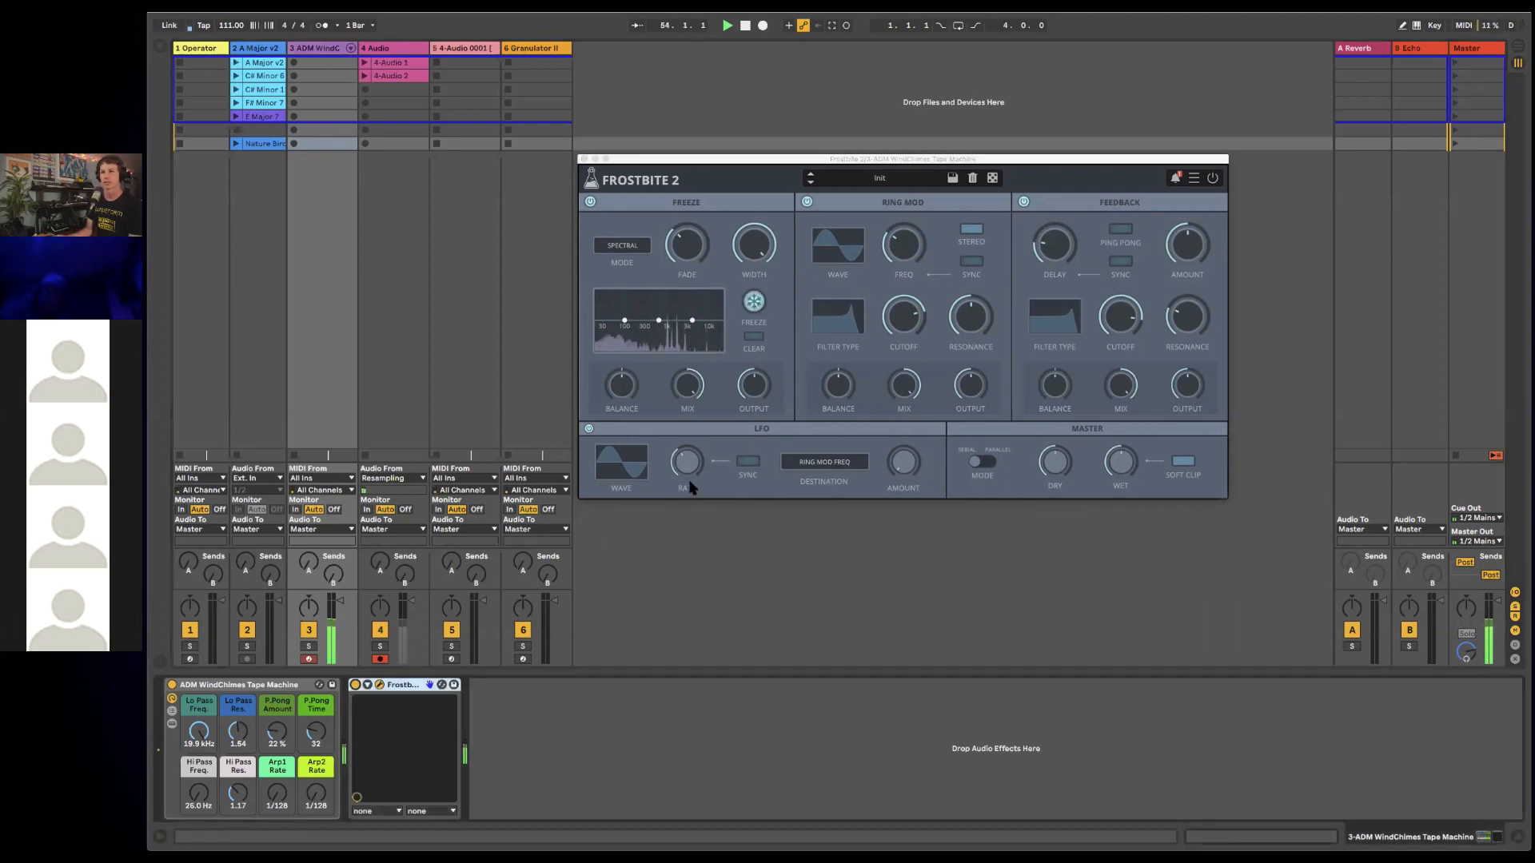
click(691, 230)
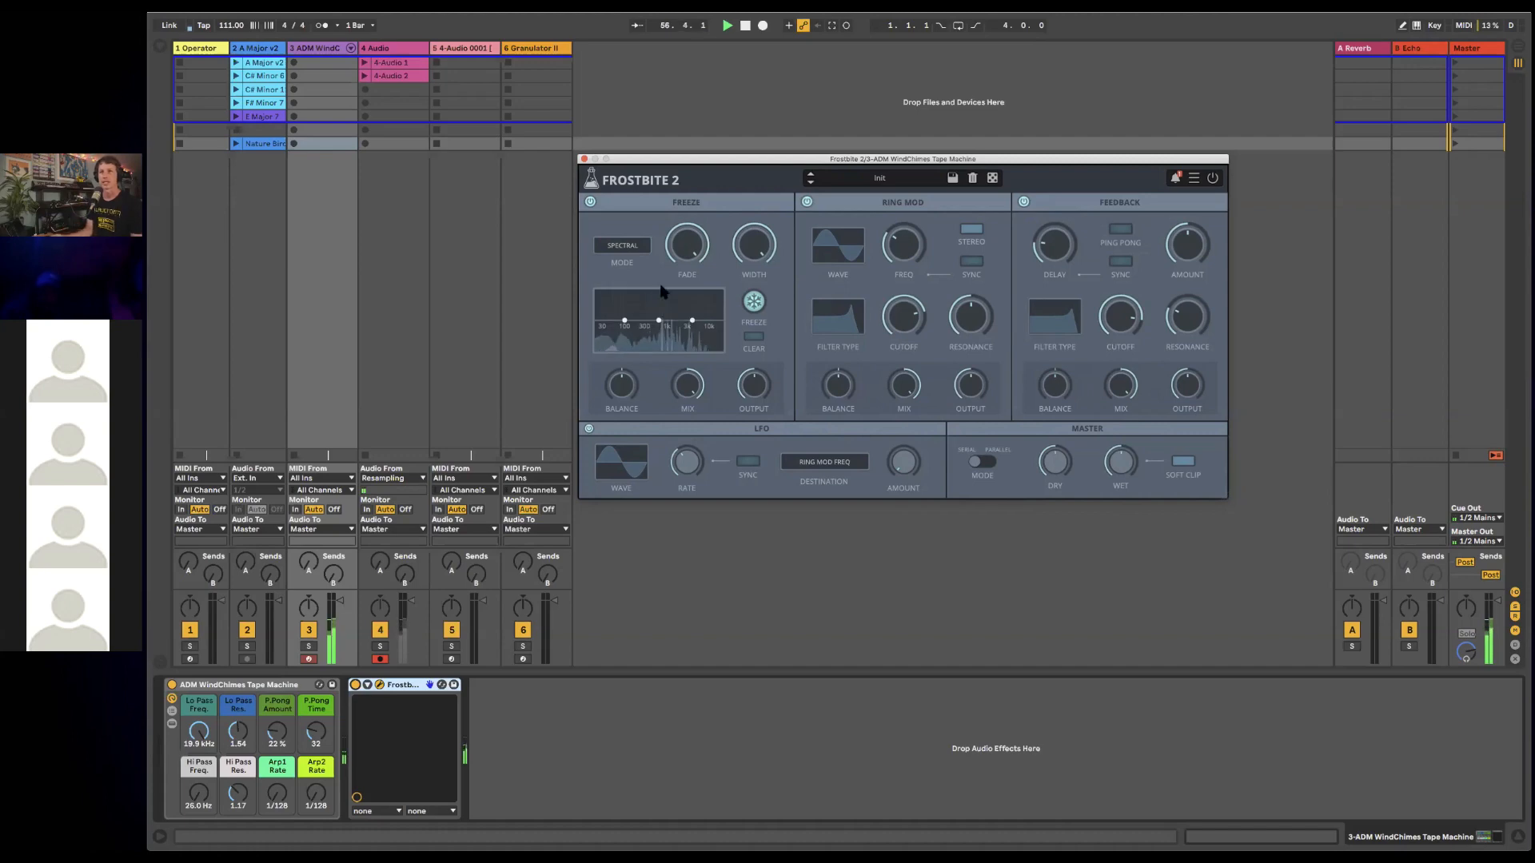
- Set the 4-Audio 2 clip's warp mode to Texture with a grain size of 154.93
click(393, 77)
click(393, 77)
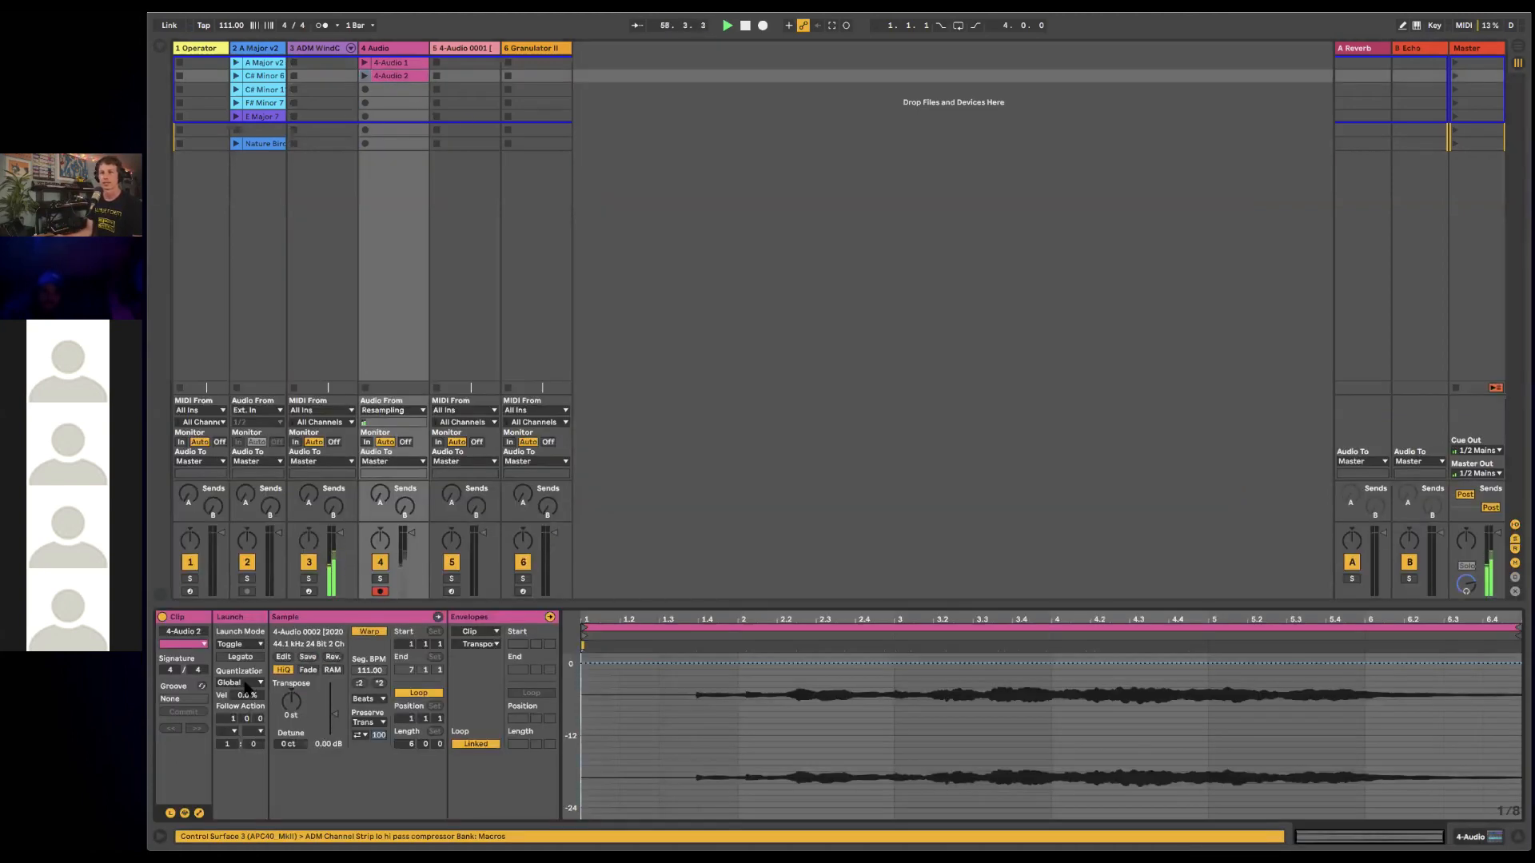
click(370, 699)
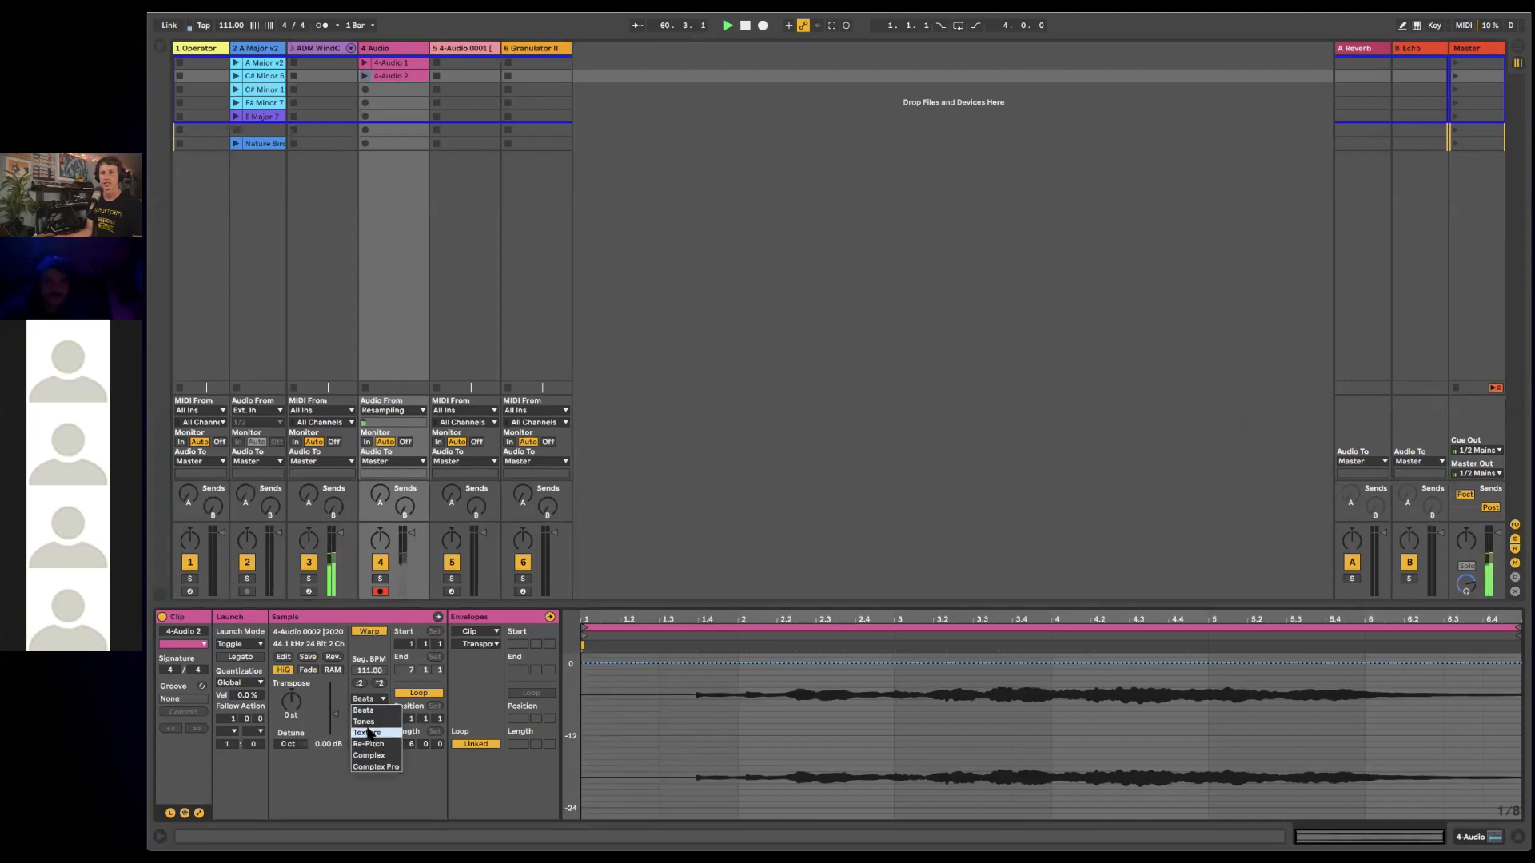
click(367, 733)
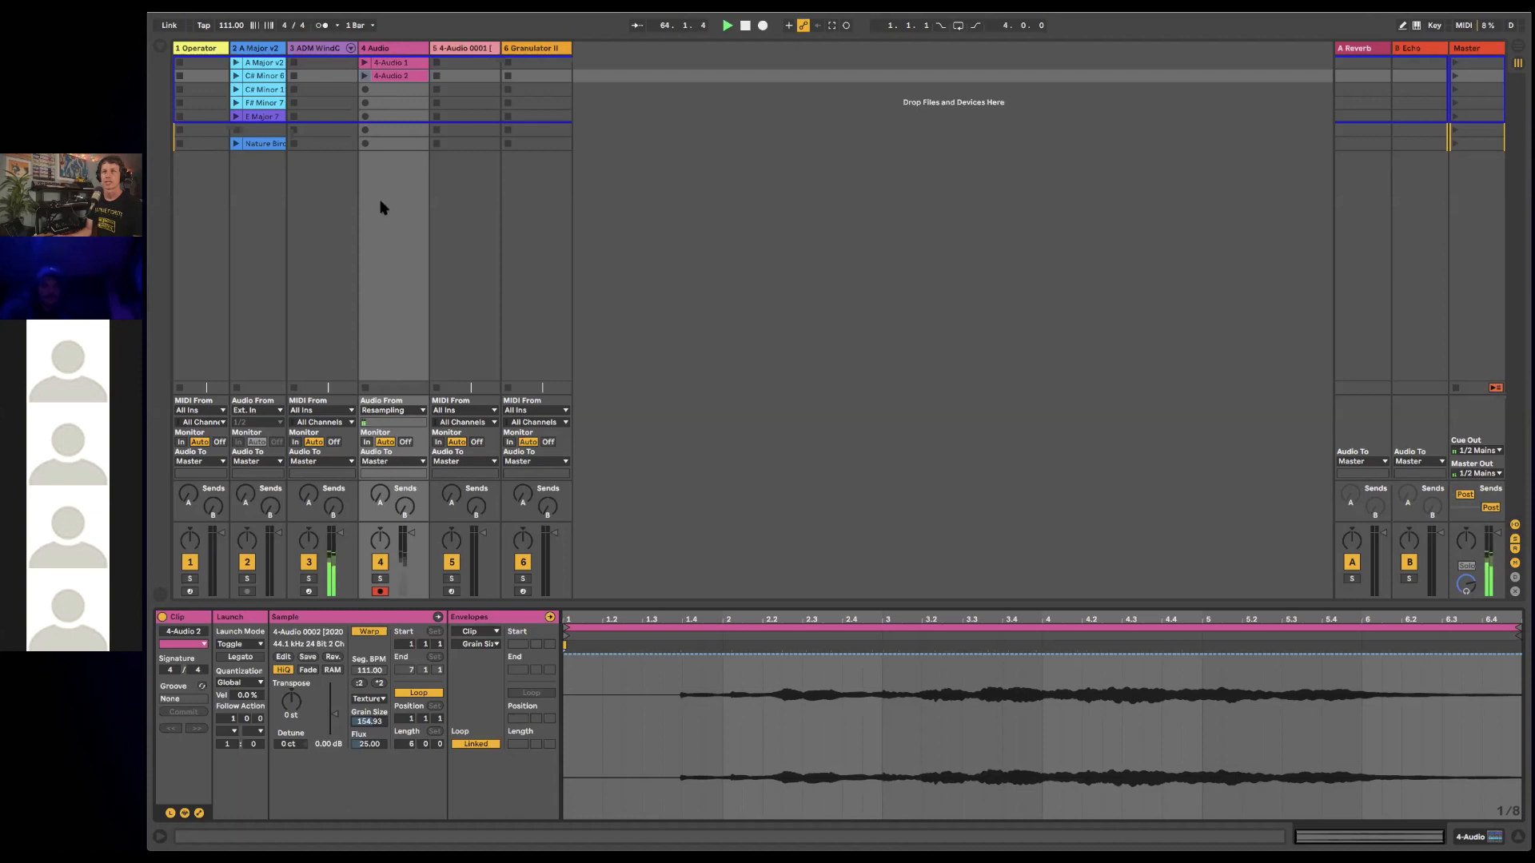
- Record the frozen wind chimes as a clip in the third slot of the 4 Audio track and return to Frostbite 2
click(366, 90)
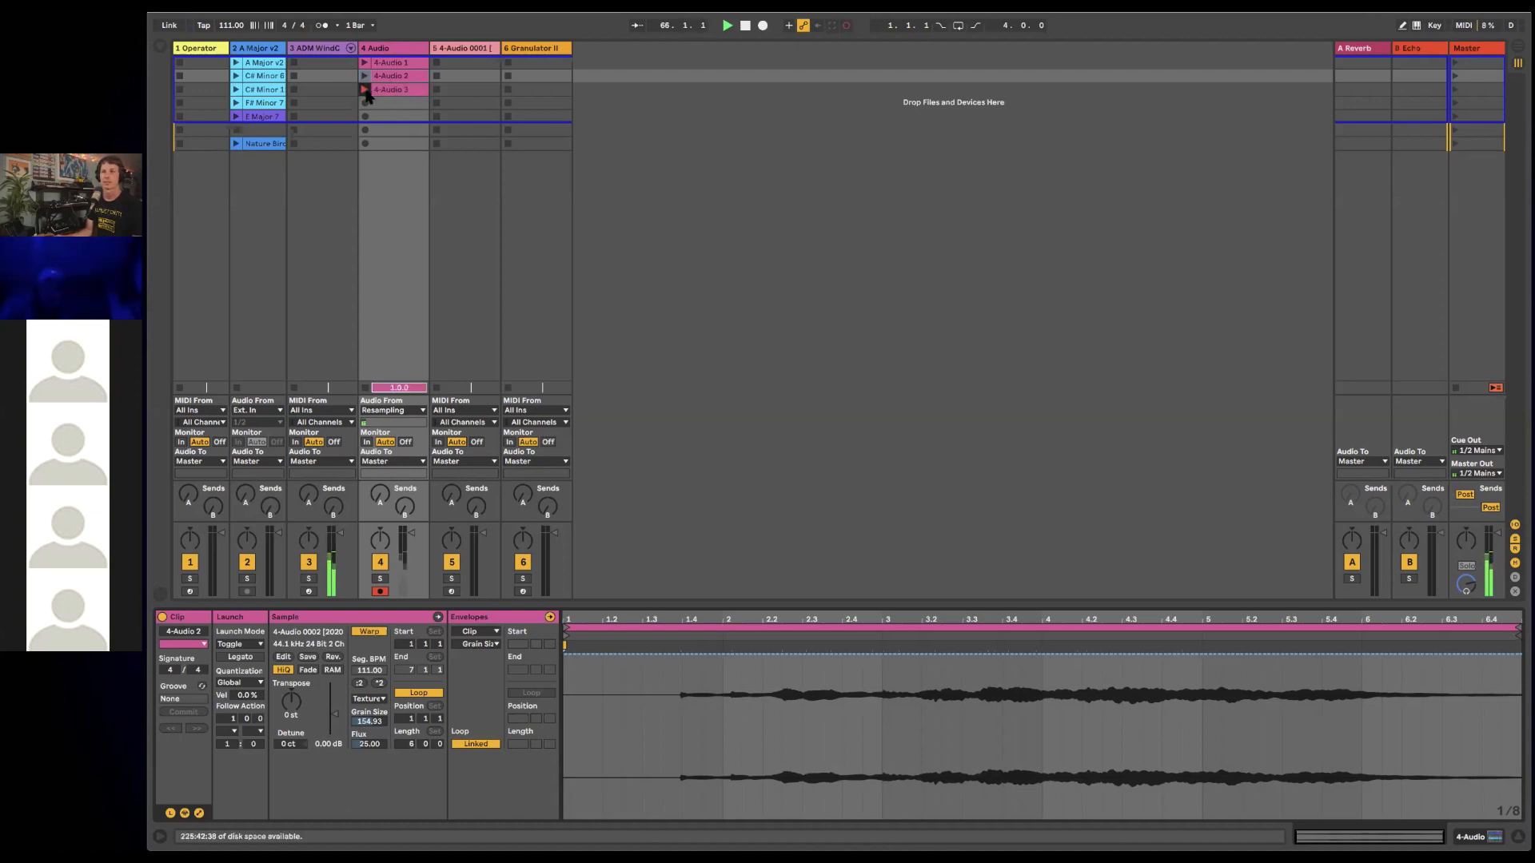
click(366, 90)
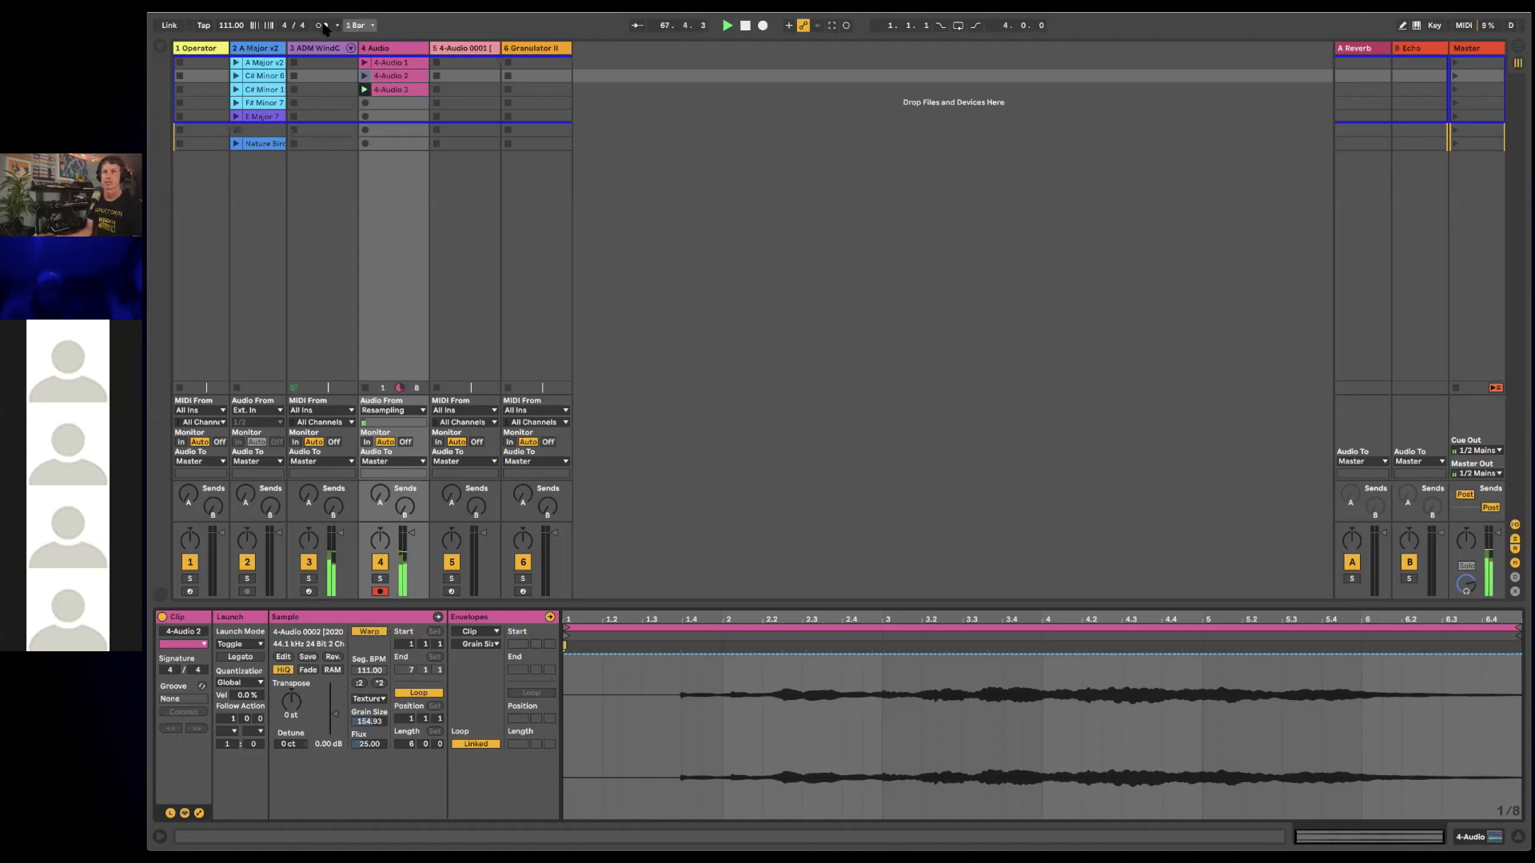
click(347, 62)
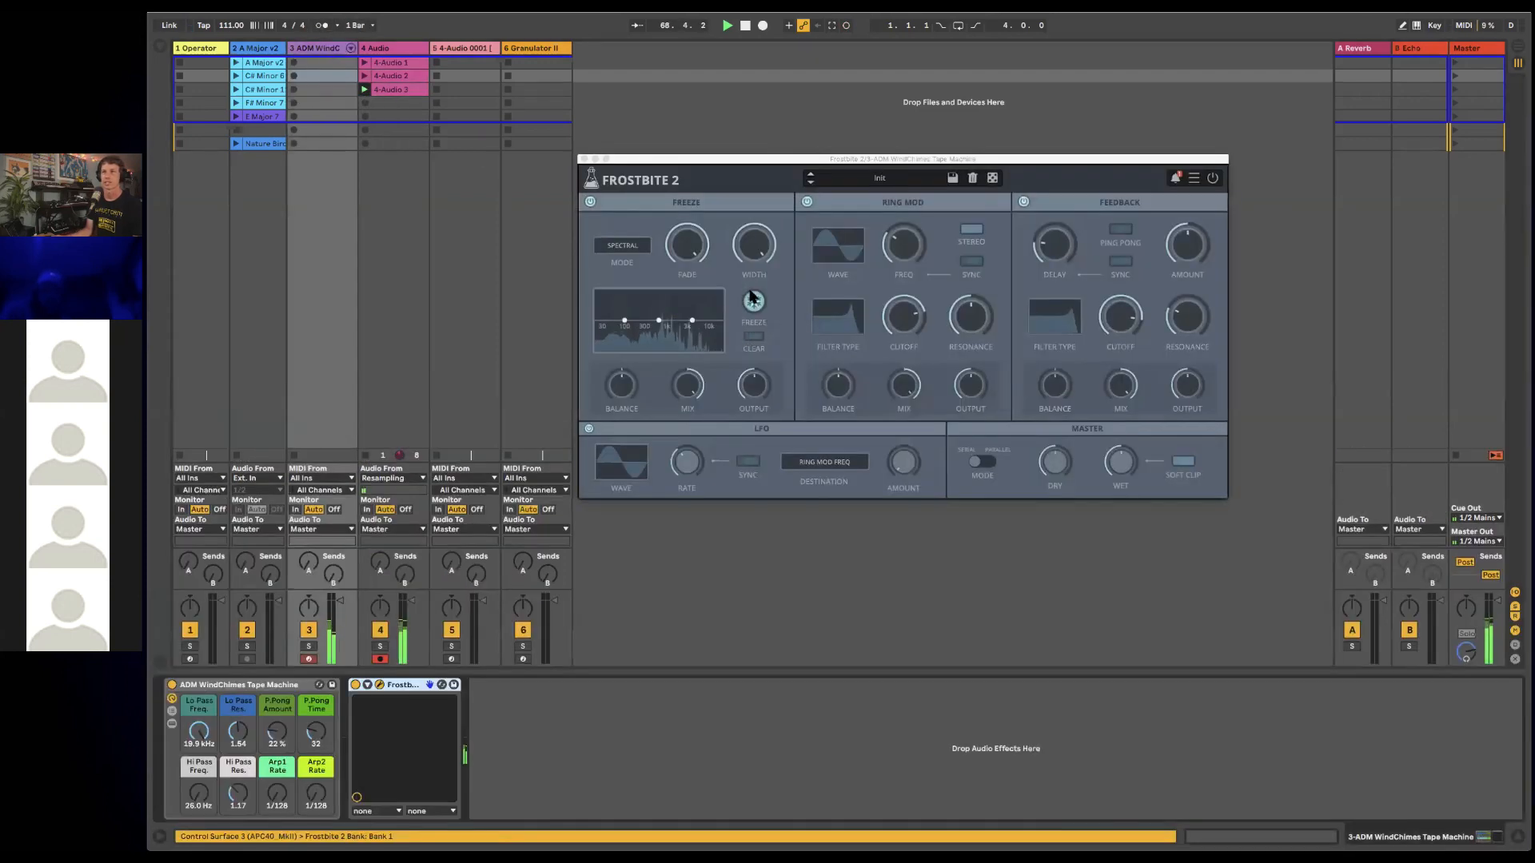
- Set the 4-Audio 3 clip's loop length to 10 bars and stretch its audio out to bar 11
click(409, 92)
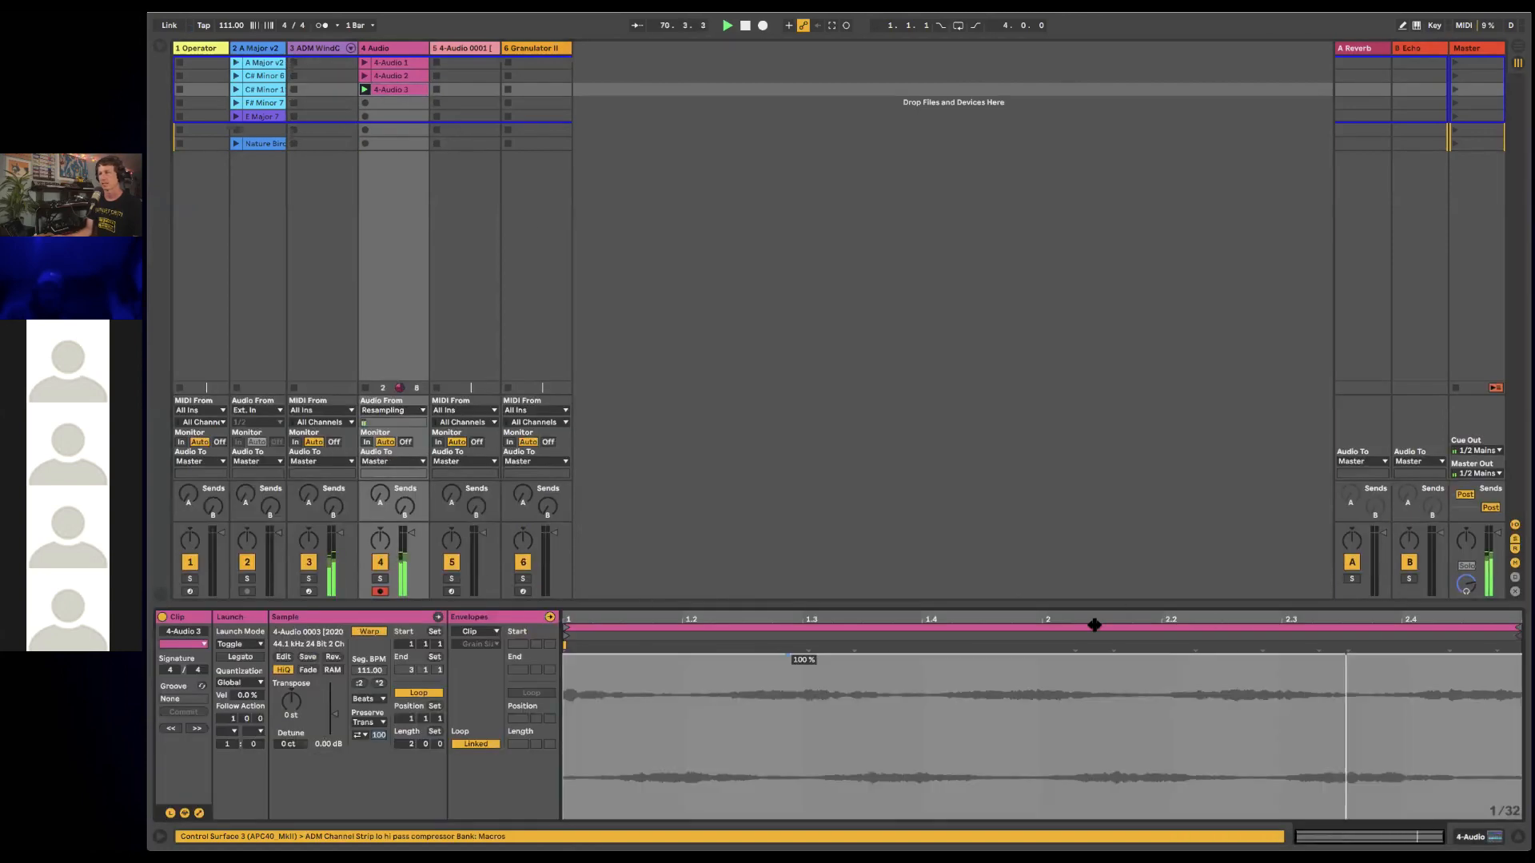
drag(409, 747, 409, 716)
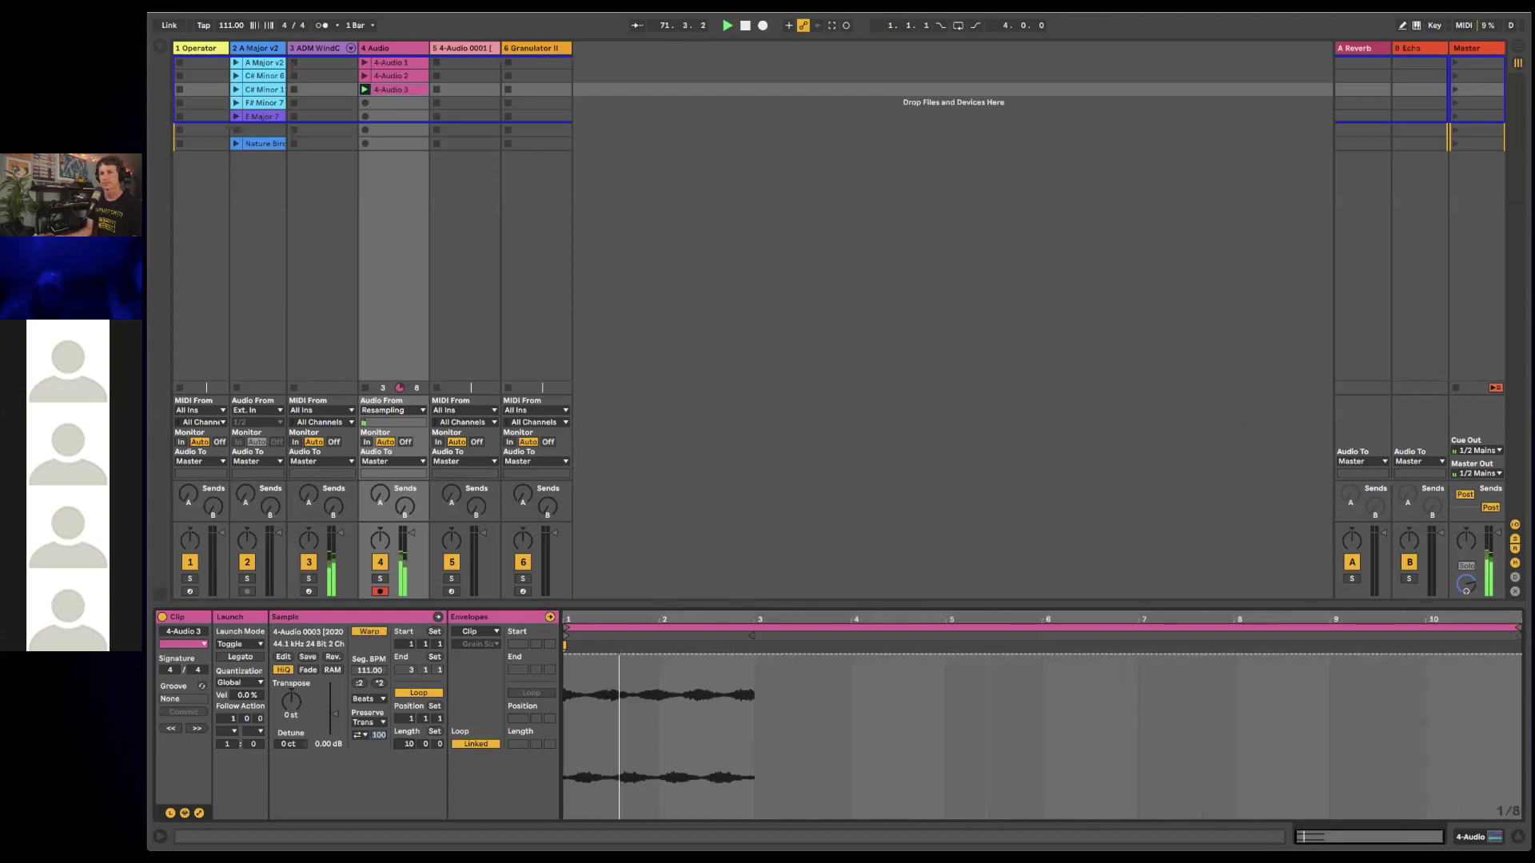
drag(748, 644, 1517, 644)
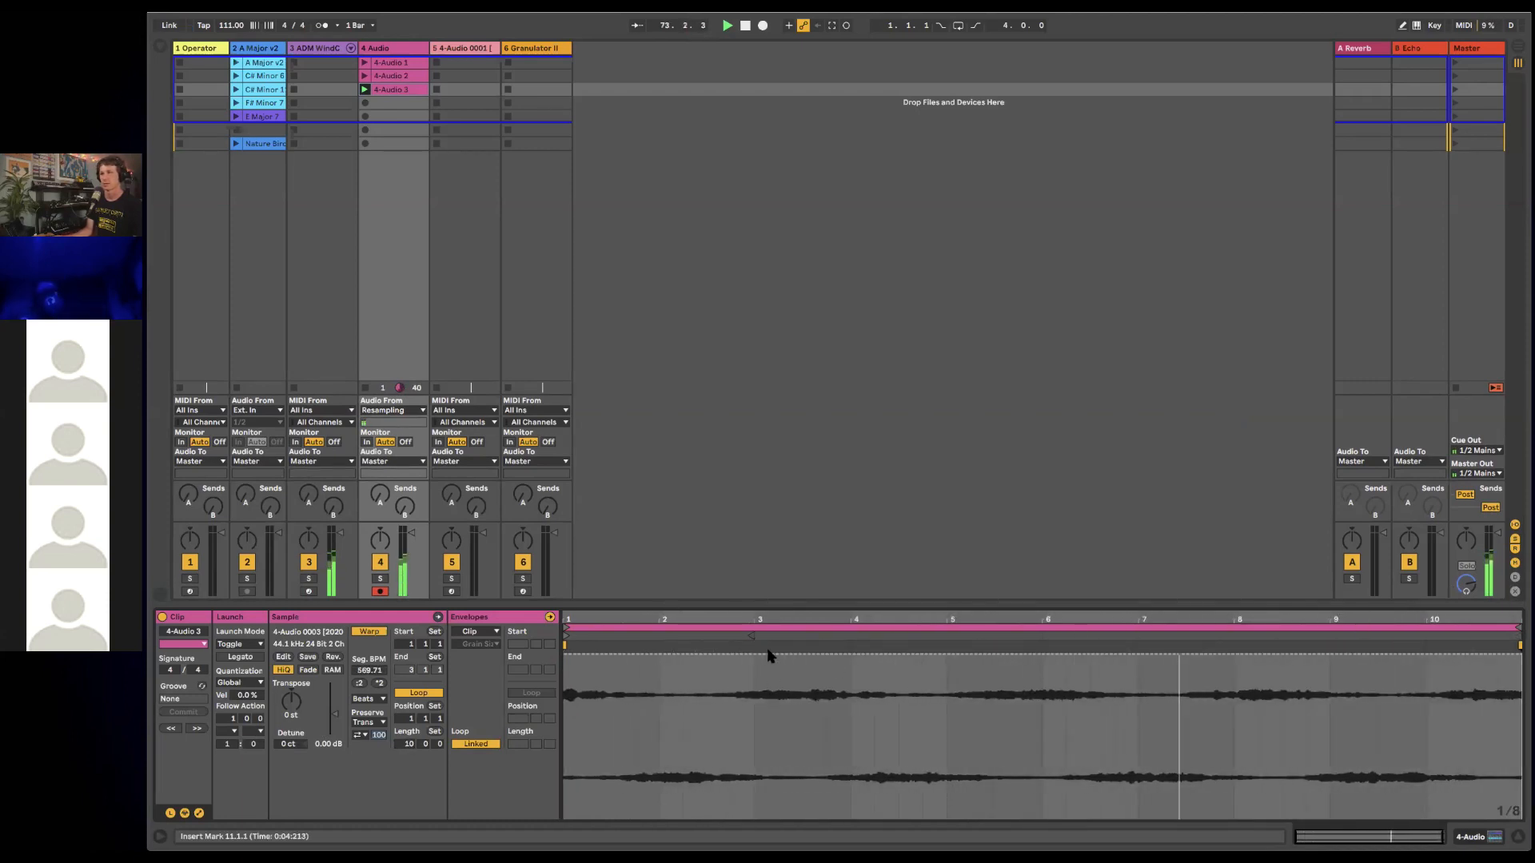
- Try the Texture warp mode on the 4-Audio 3 clip with Flux at 100.00 and an adjusted grain size
click(370, 699)
click(371, 729)
drag(371, 730, 371, 680)
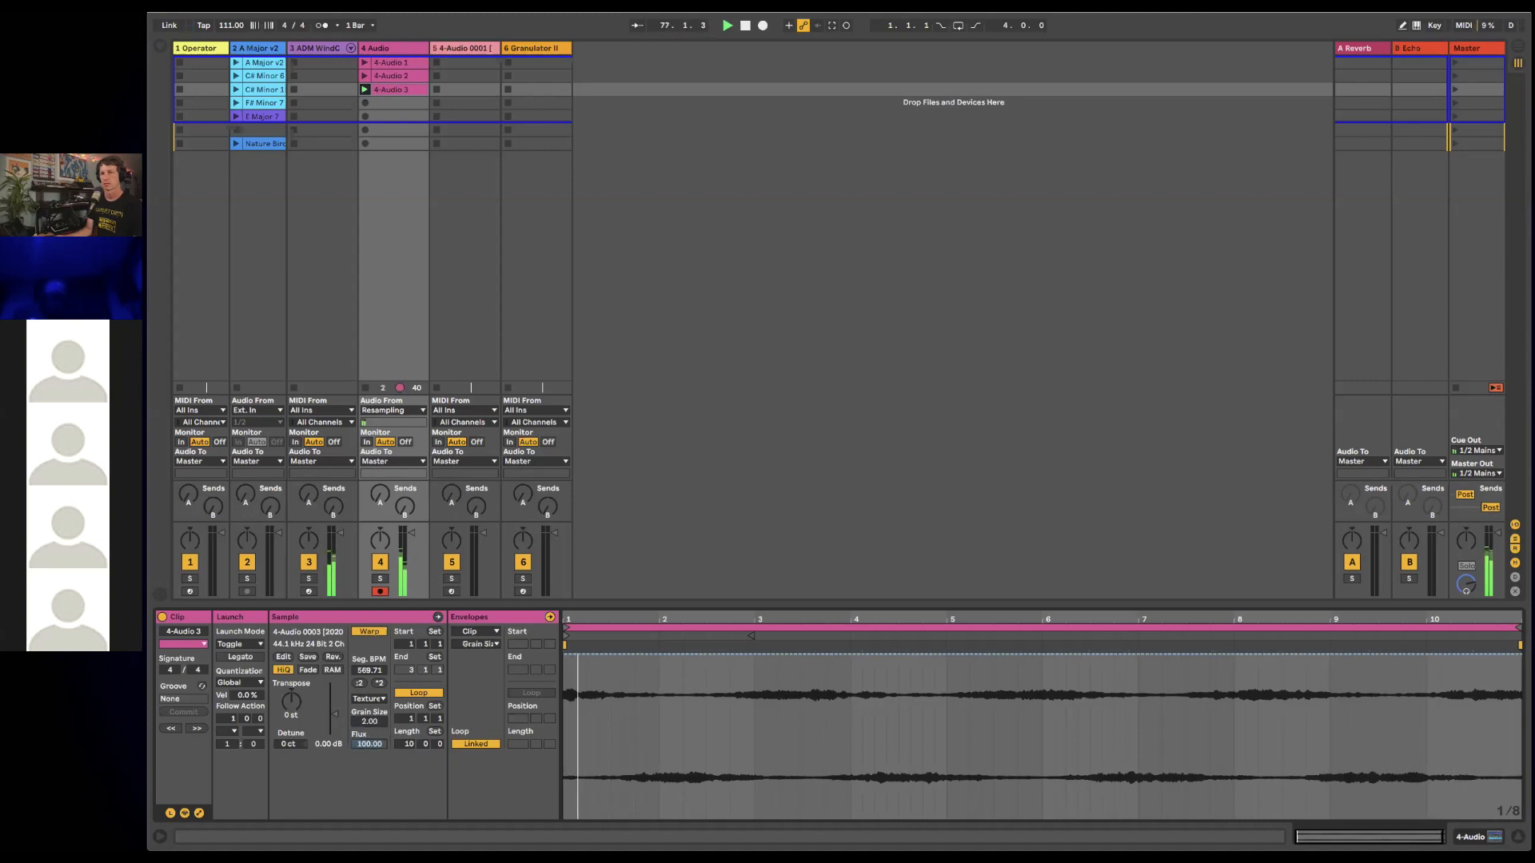
drag(369, 725, 370, 687)
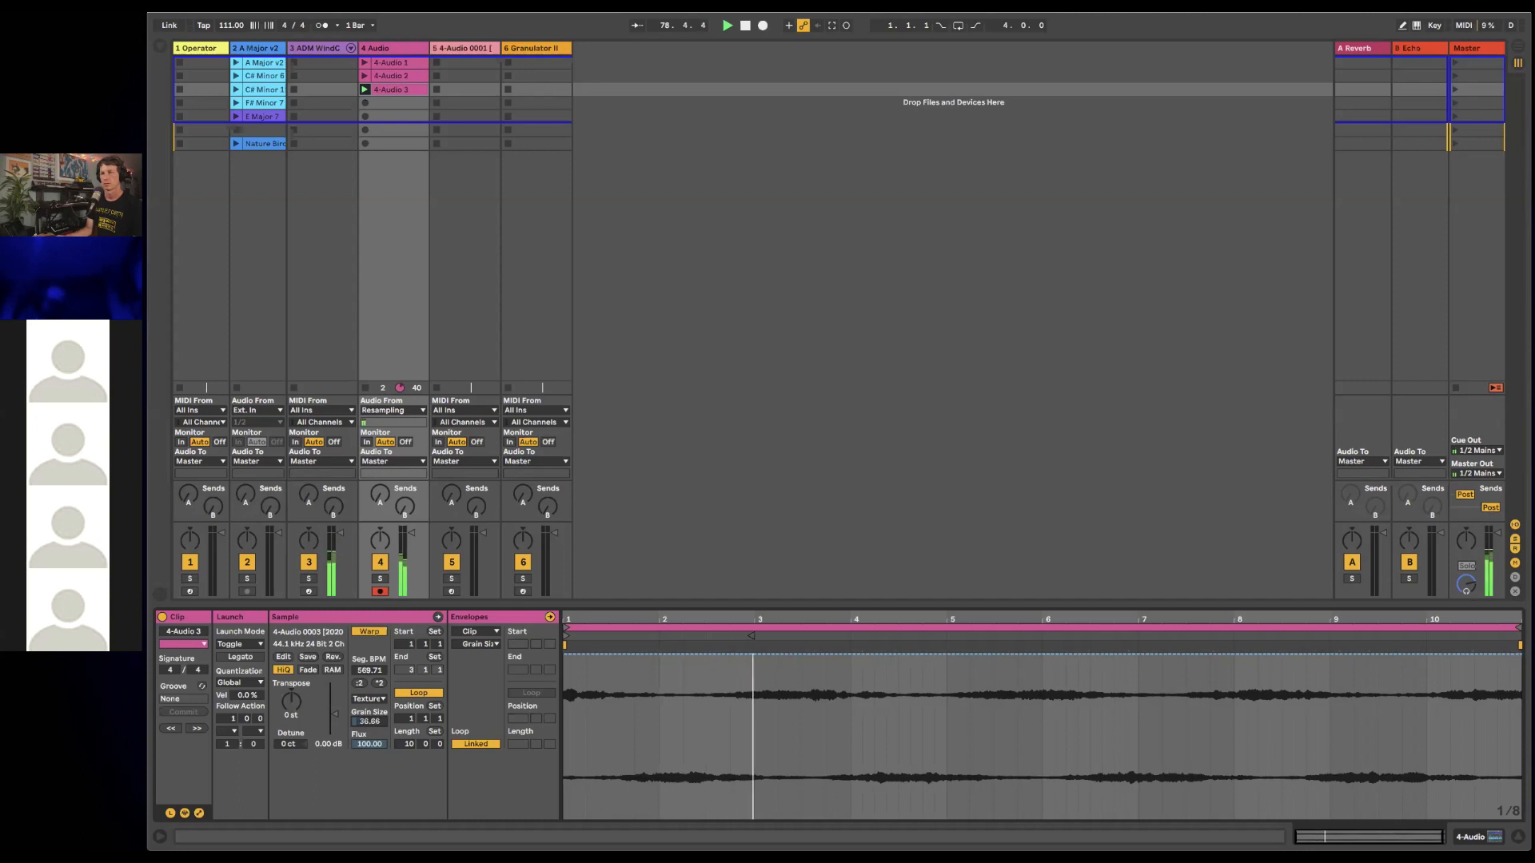
- Switch the 4-Audio 3 clip's warp mode to Tones with a grain size of 97.21
click(372, 698)
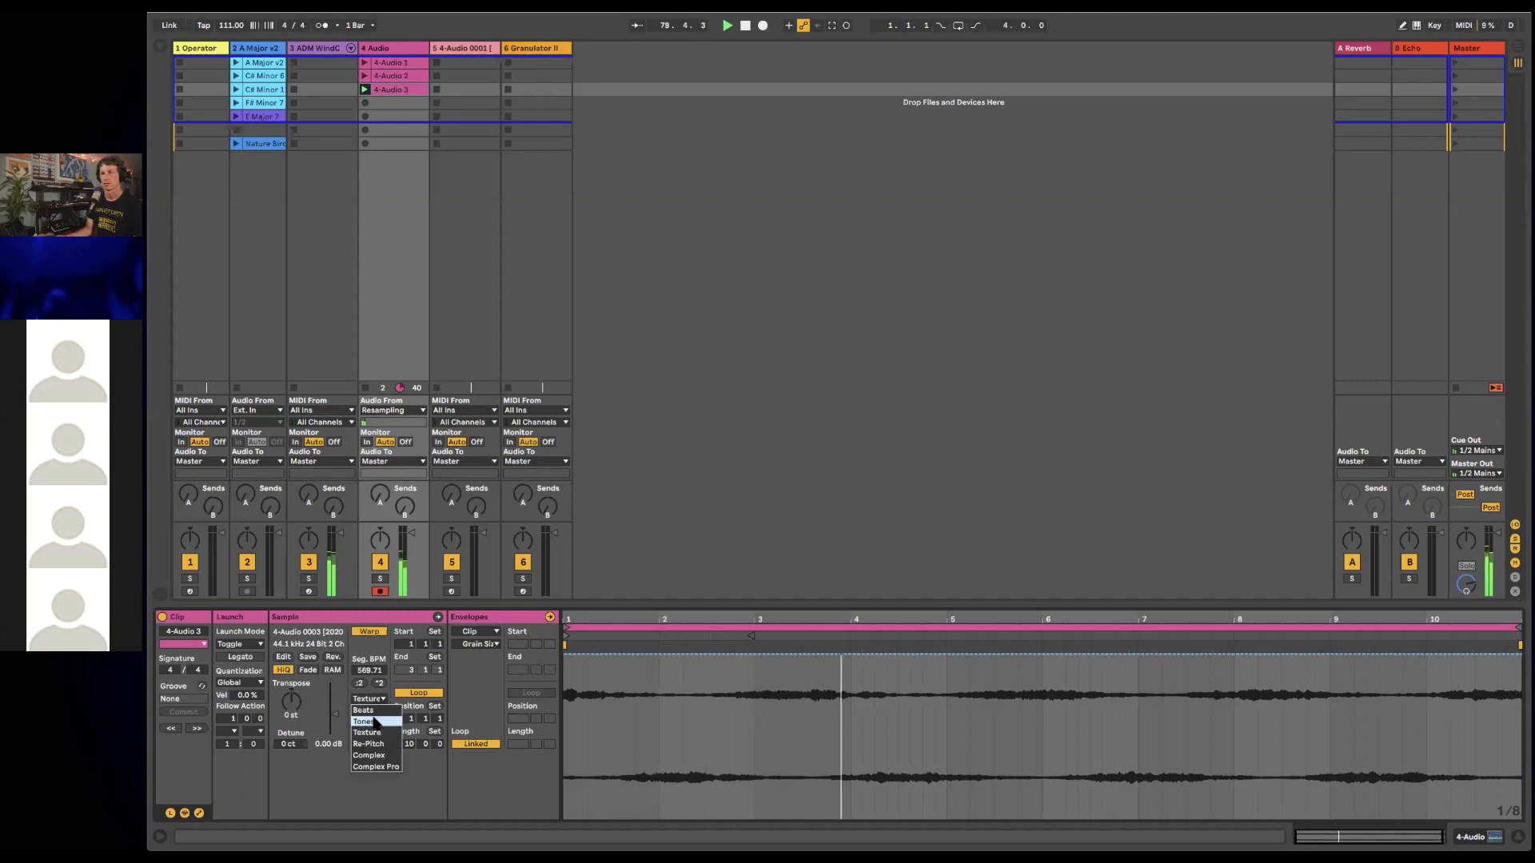
click(364, 721)
drag(369, 726, 369, 729)
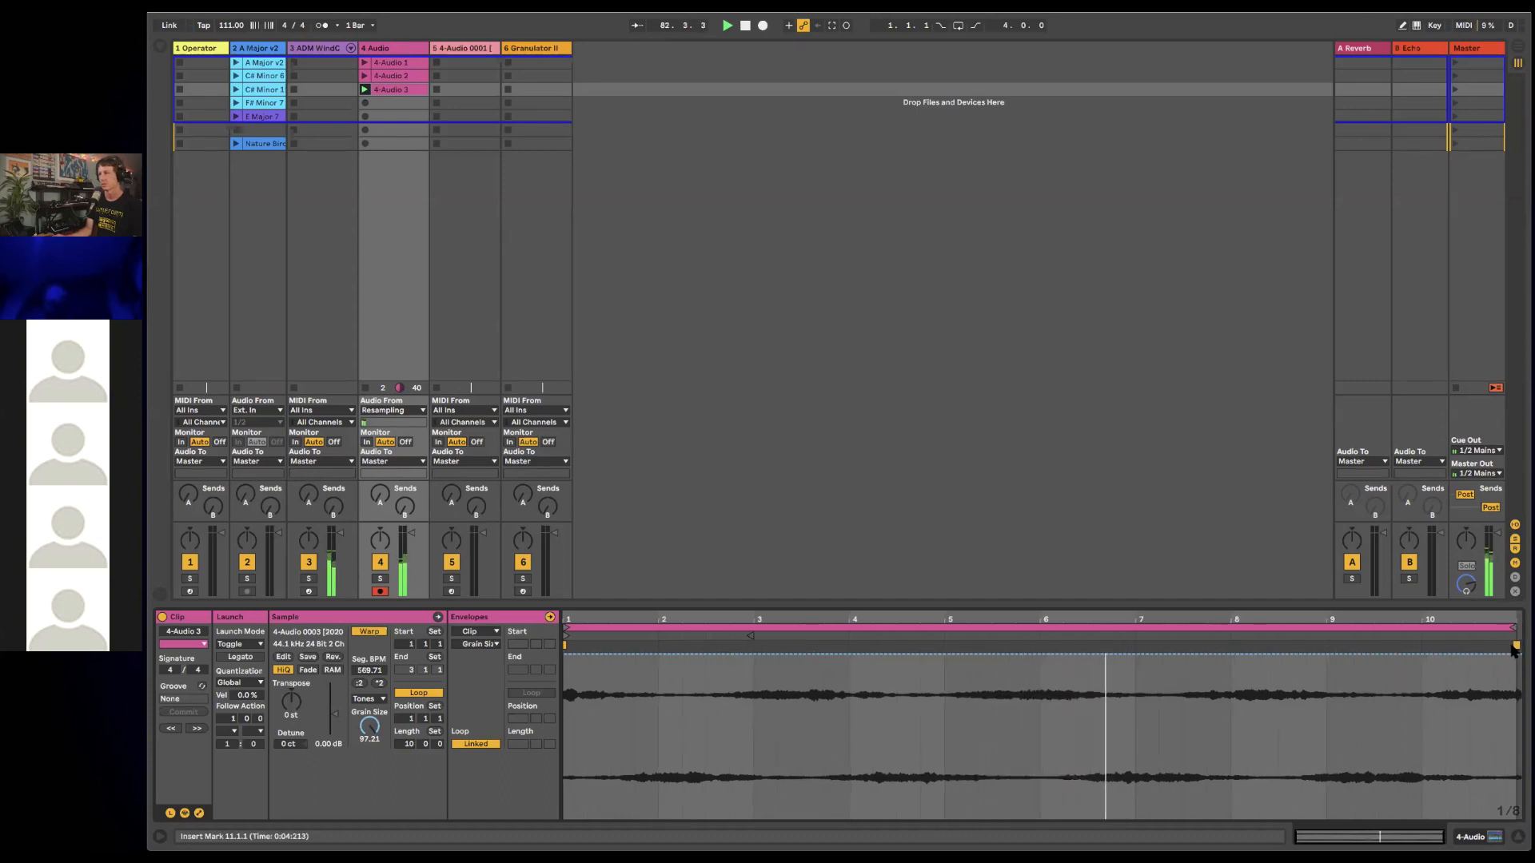
- Stretch the 4-Audio 3 clip's audio further, out to about bar 18.3
drag(1516, 646, 1533, 648)
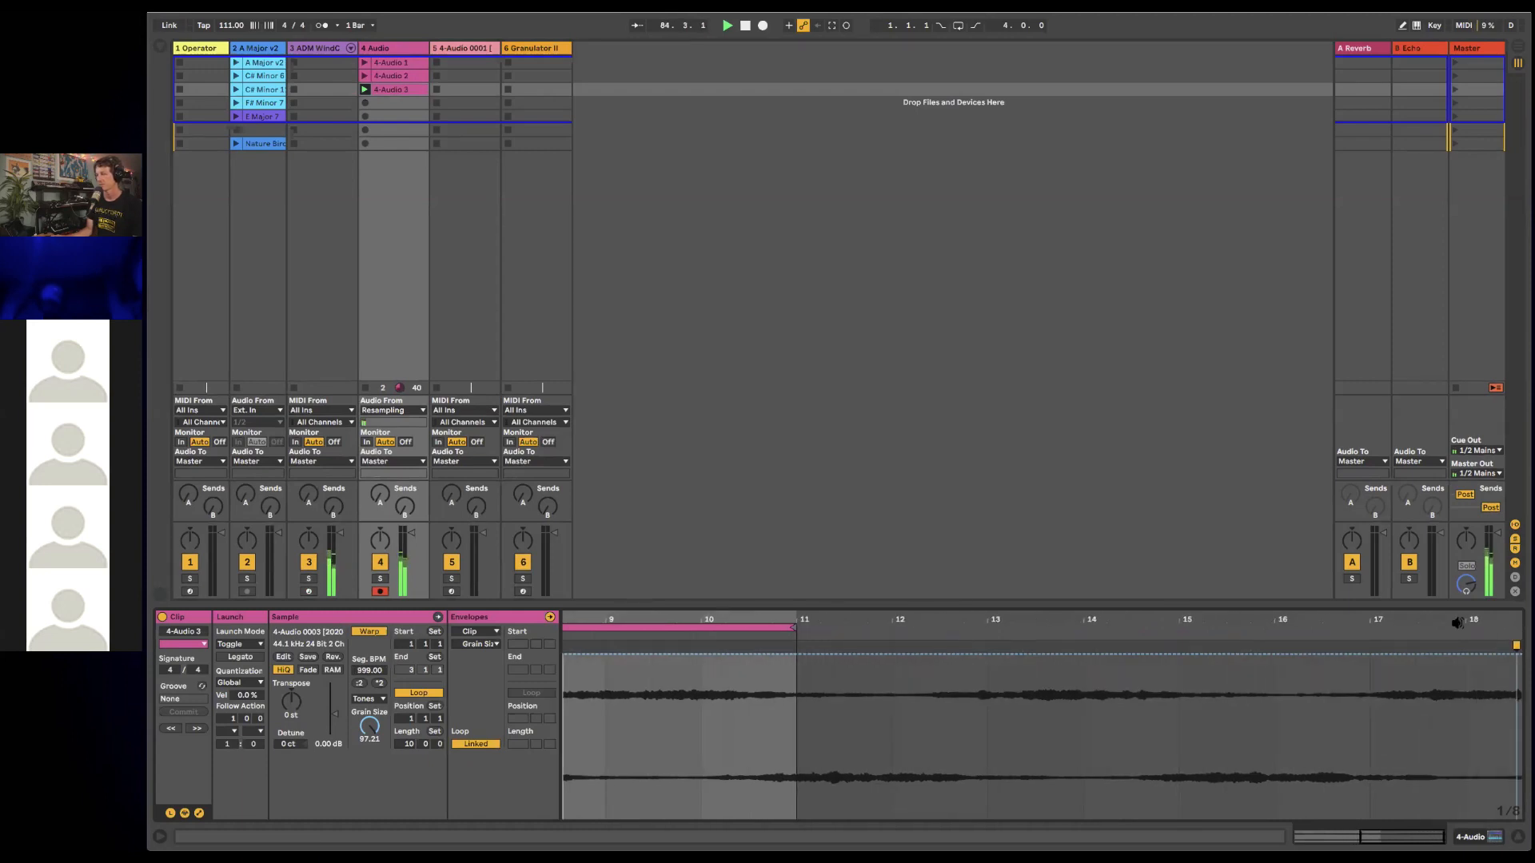
scroll(1098, 676, left, 3)
scroll(1098, 676, left, 2)
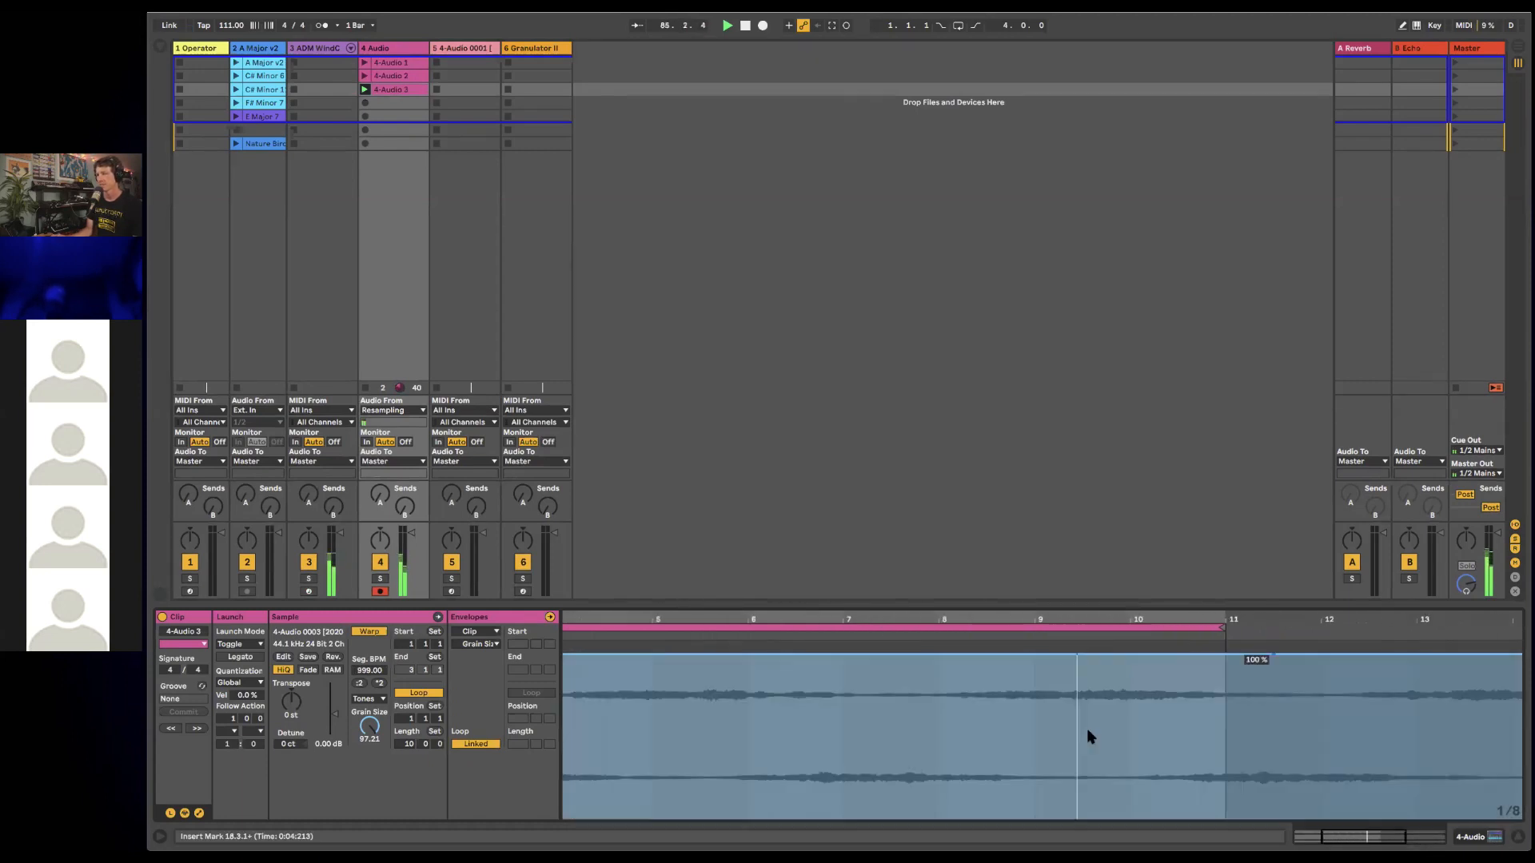
scroll(1029, 663, left, 3)
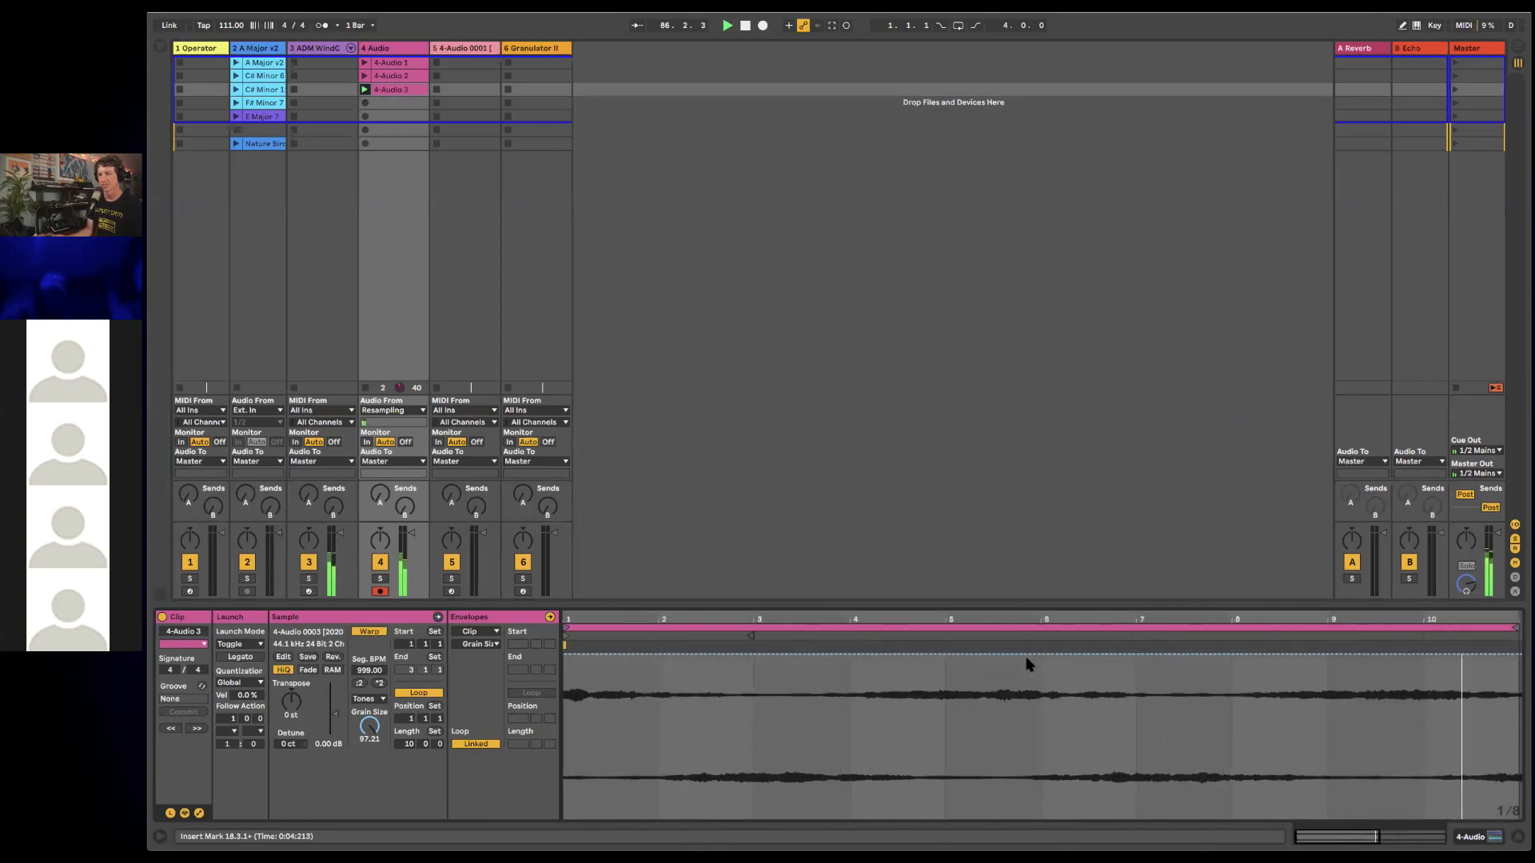
- Set the grain size of the 4-Audio 3 clip's Tones warp mode to 21.08
drag(370, 723, 370, 824)
drag(369, 723, 369, 706)
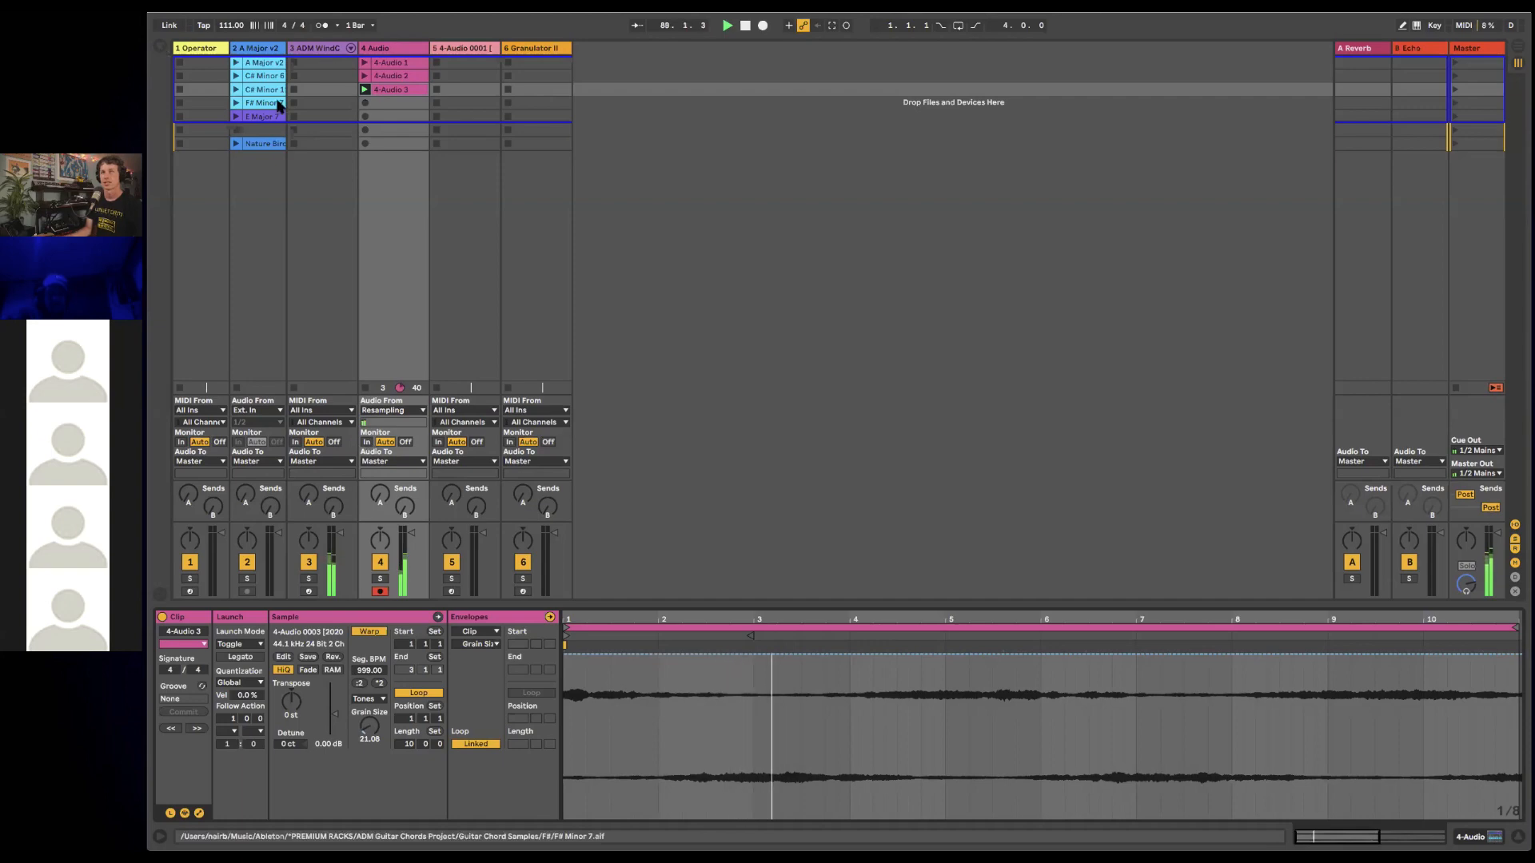
- Load the Portal effect from the FX collection onto the 4 Audio track
click(162, 47)
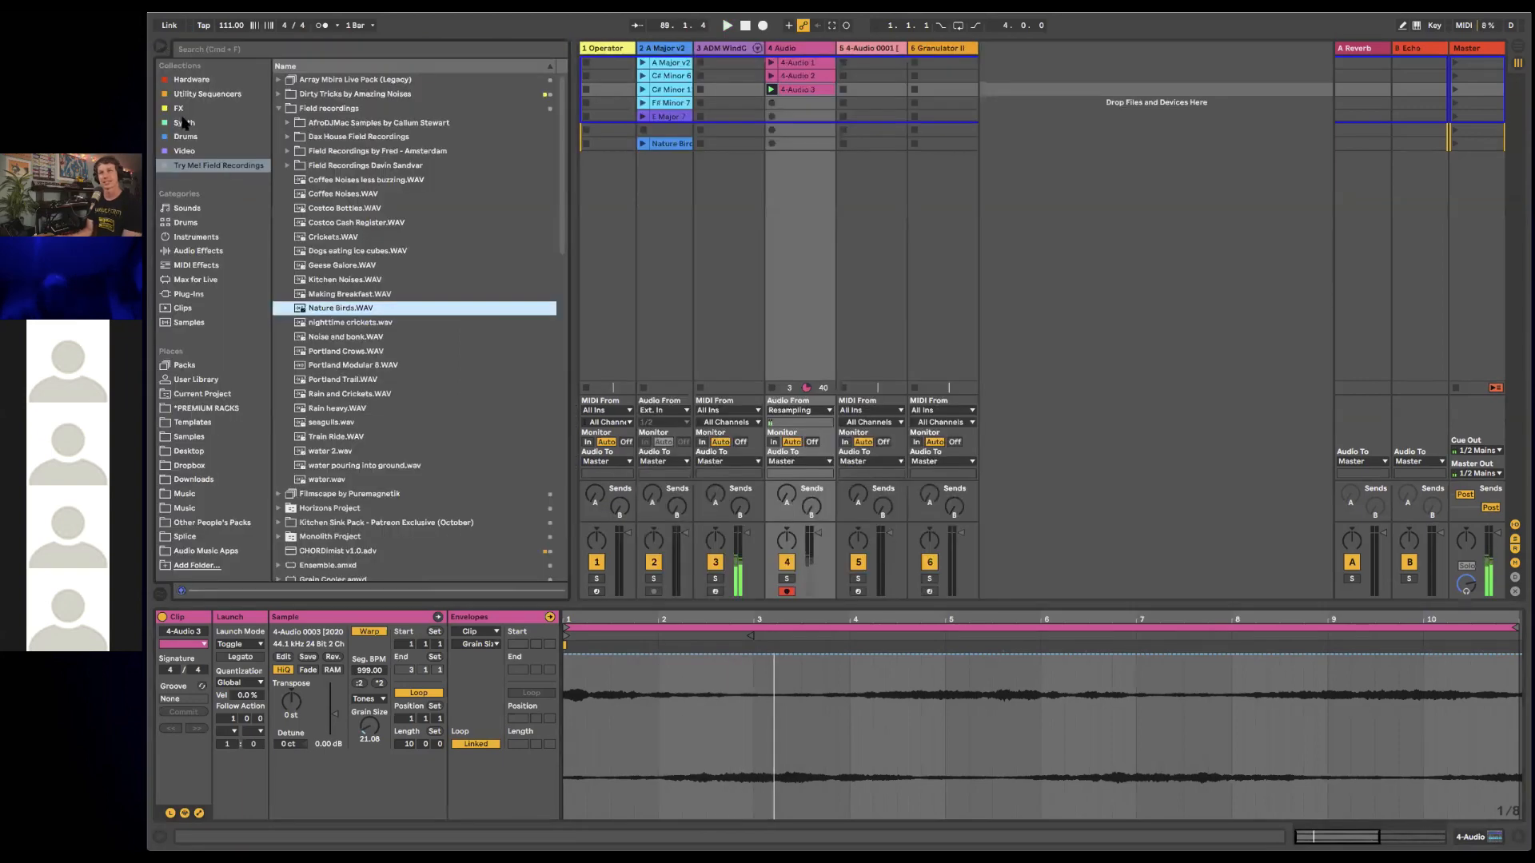
click(174, 109)
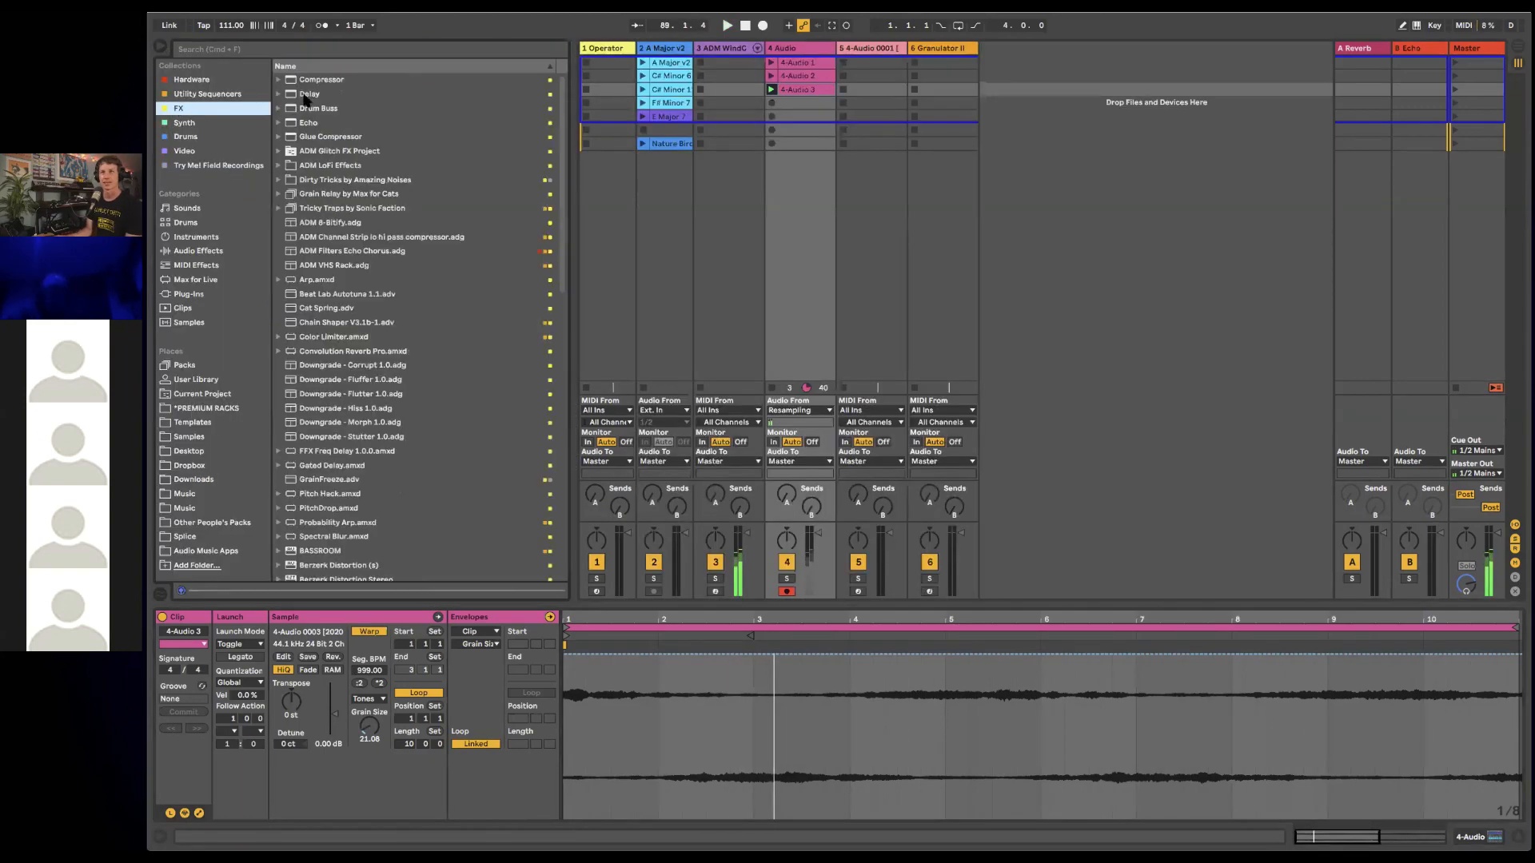
scroll(466, 499, down, 3)
scroll(467, 497, down, 5)
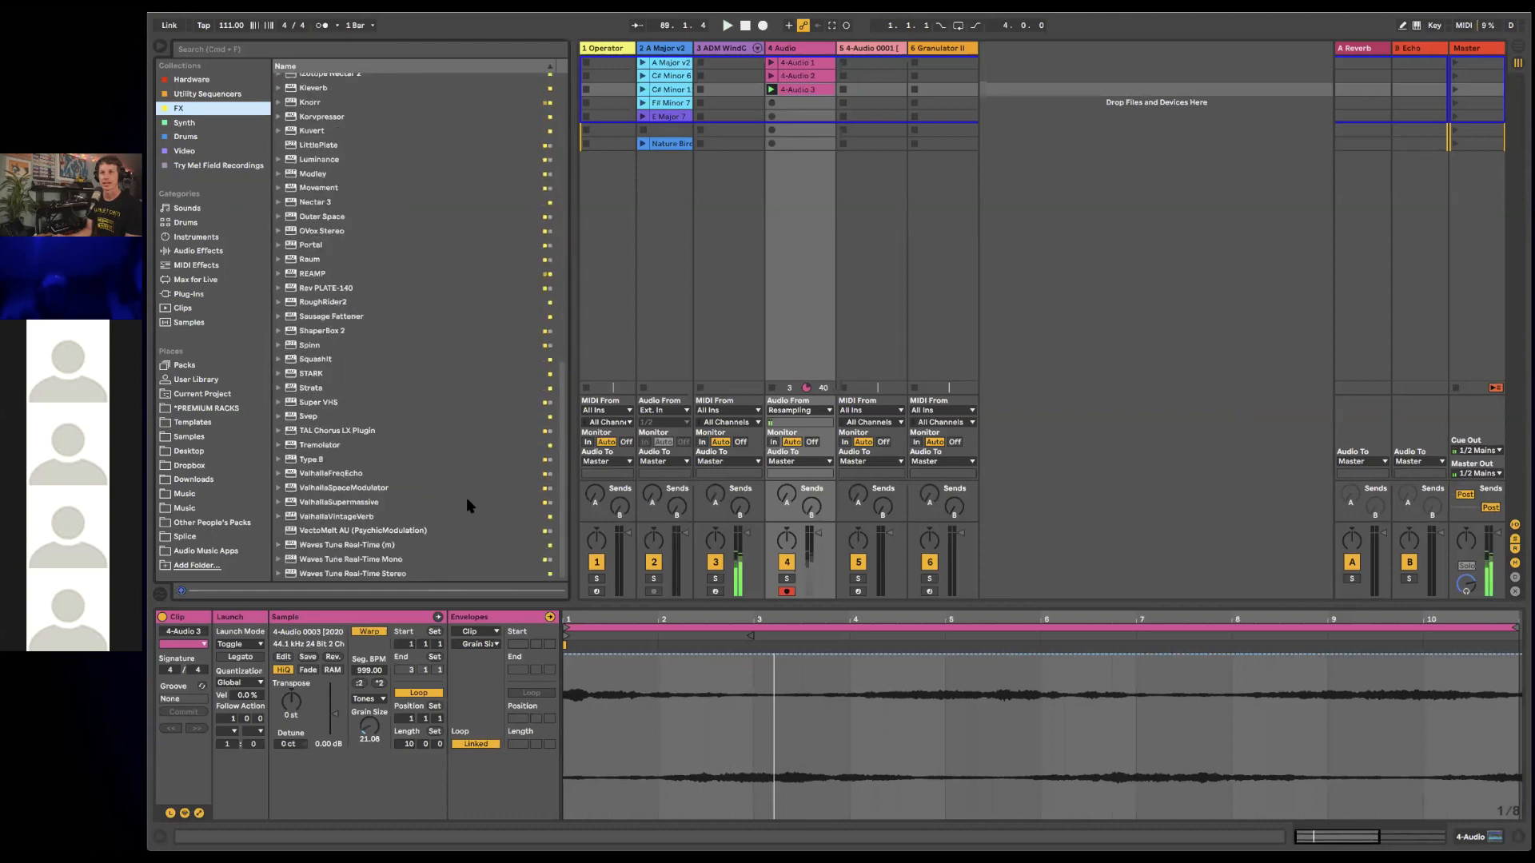
click(311, 245)
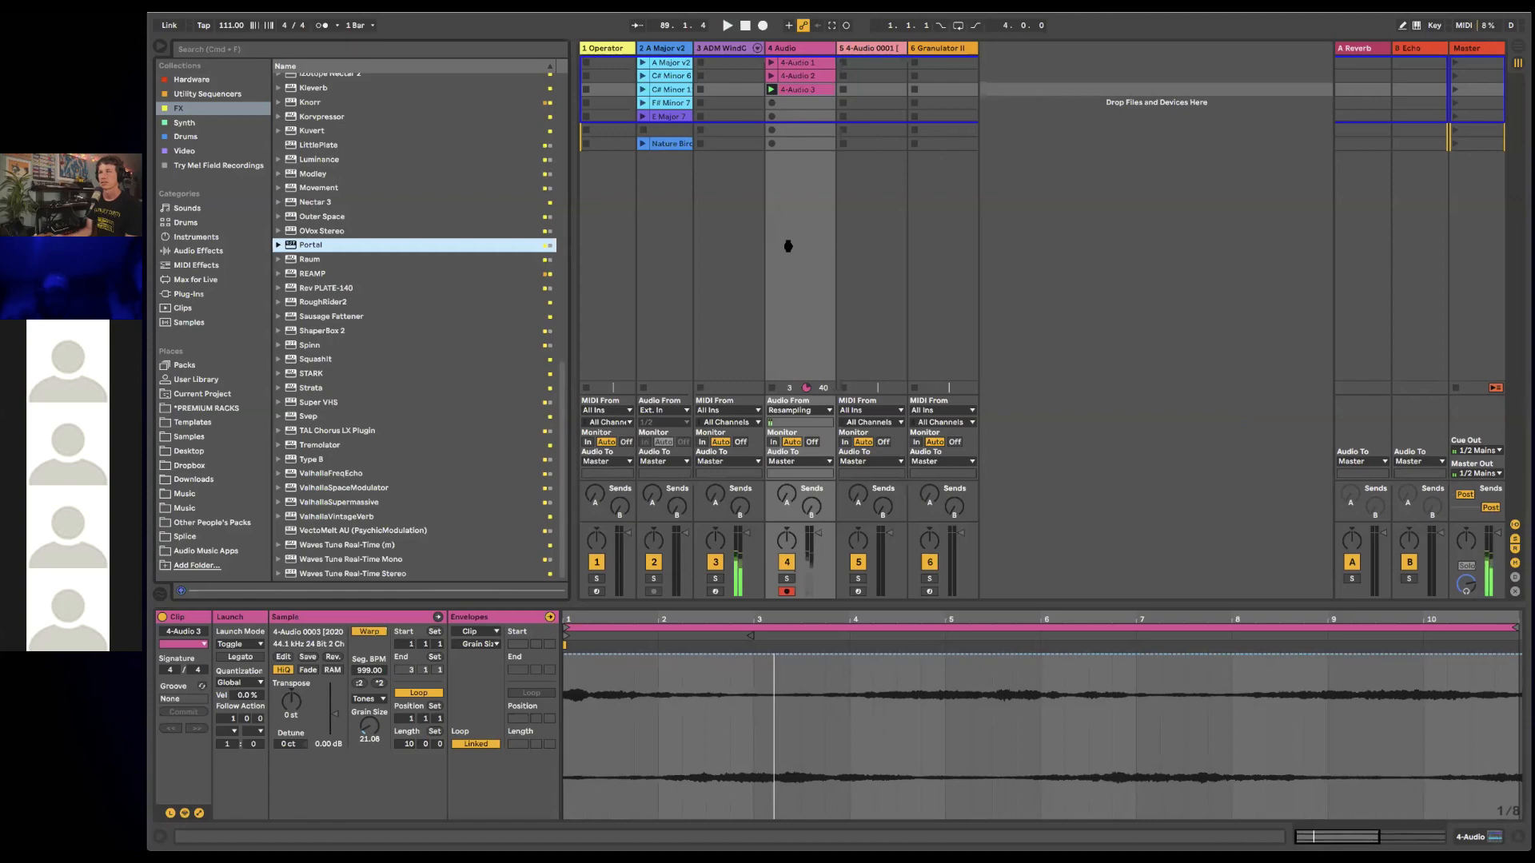
key(Return)
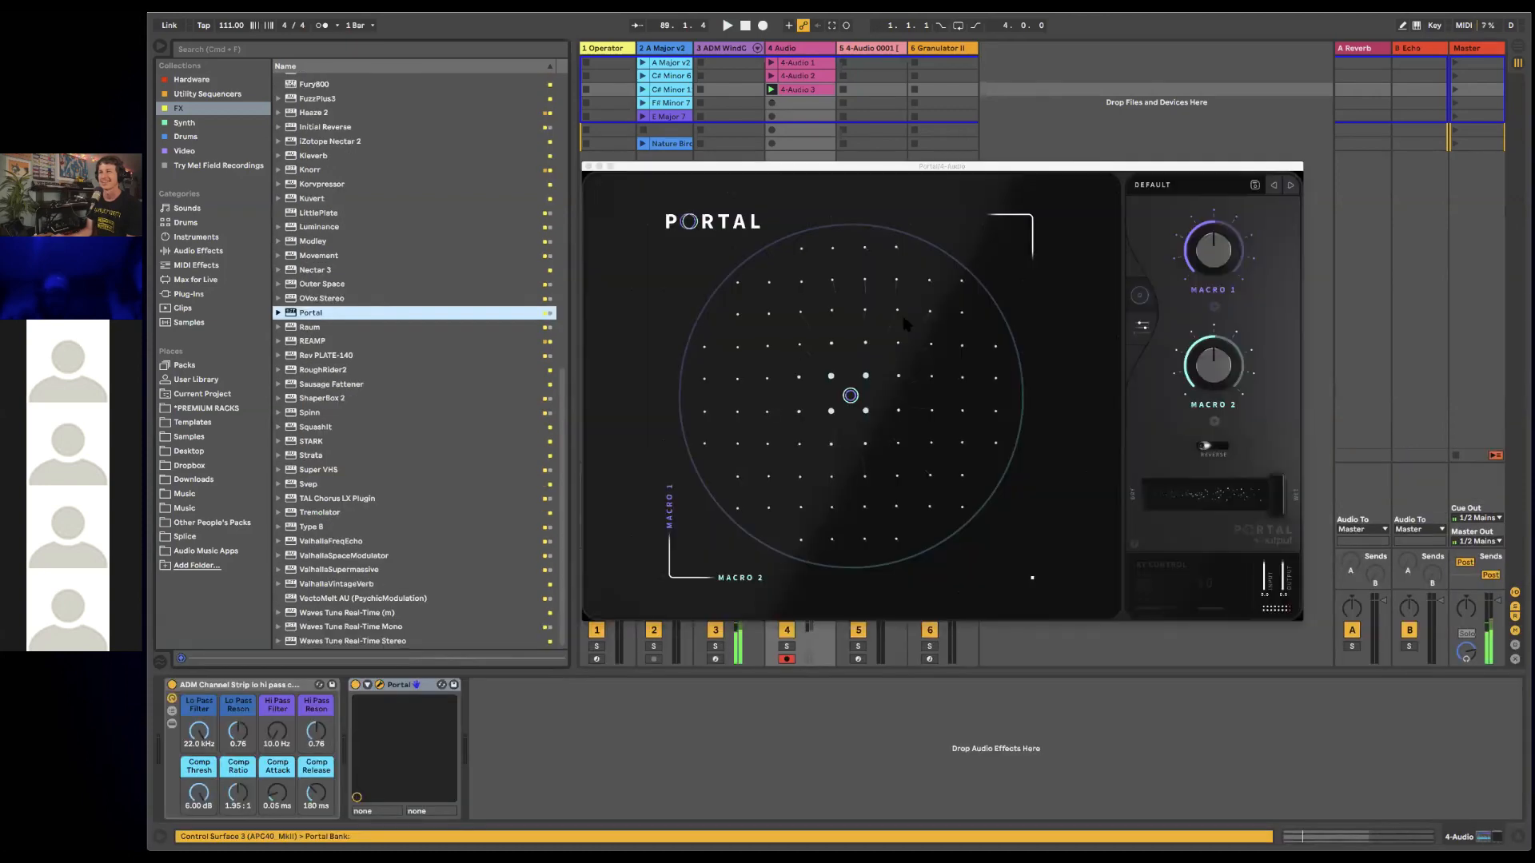
- Try Portal's Ambient Lake preset and move the XY control to about 48 stretch and 7 wash
drag(928, 335, 902, 425)
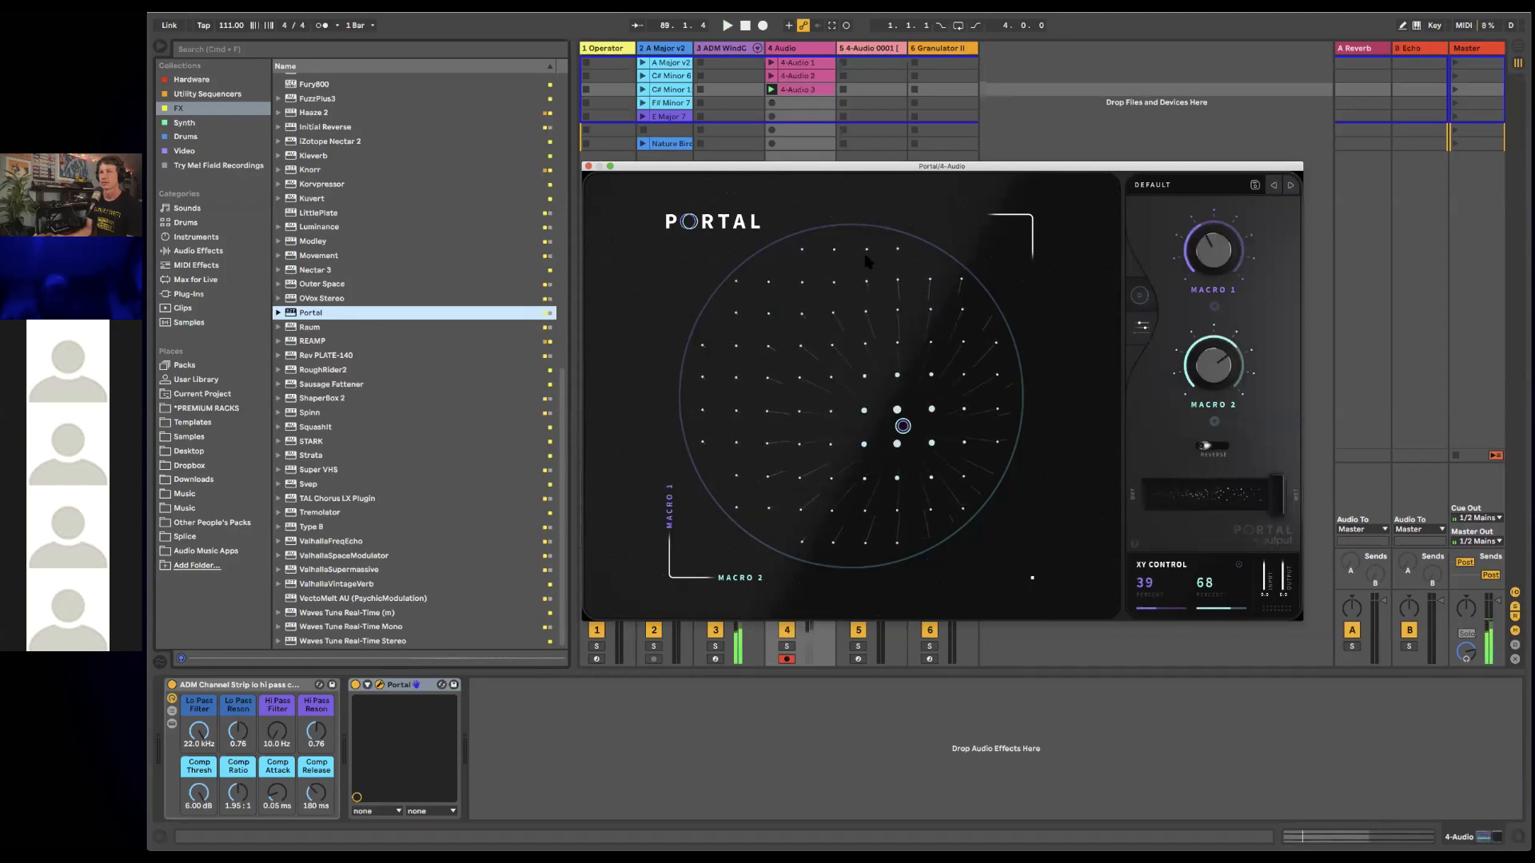
click(1187, 194)
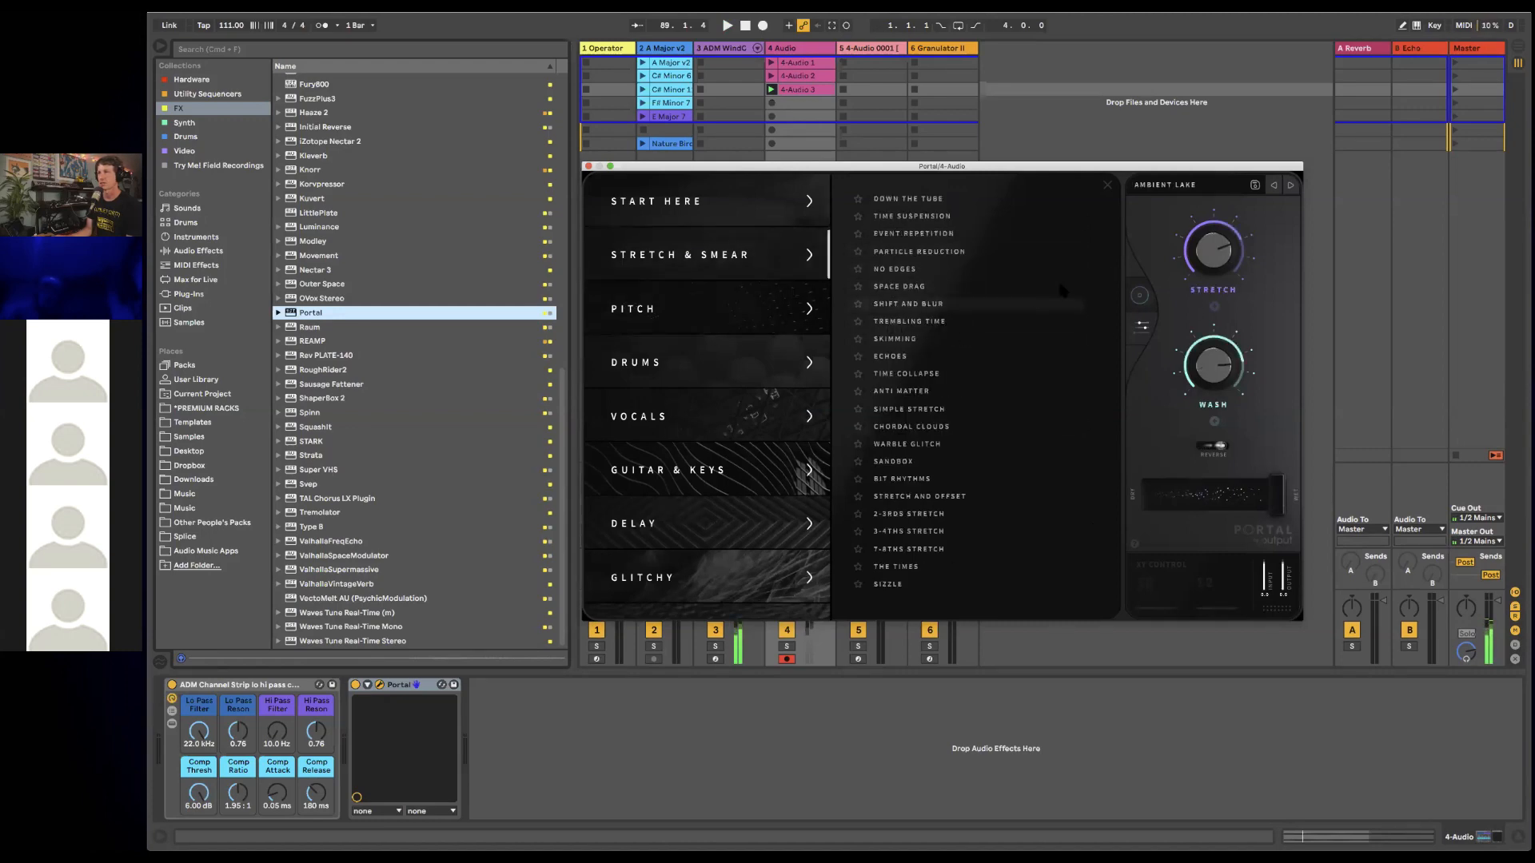
click(1140, 299)
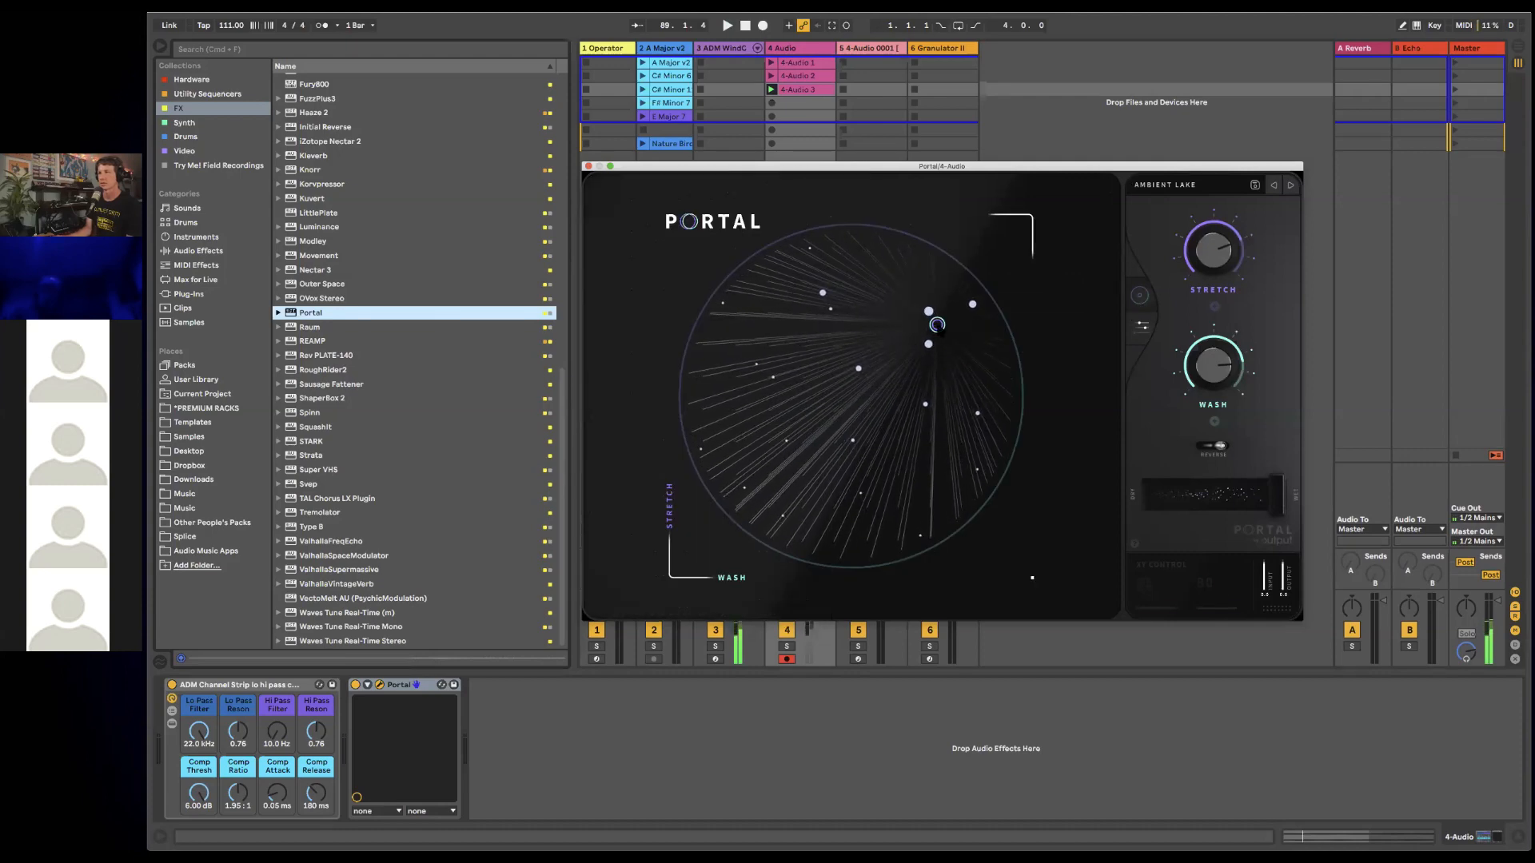
drag(935, 326, 756, 489)
drag(724, 403, 724, 398)
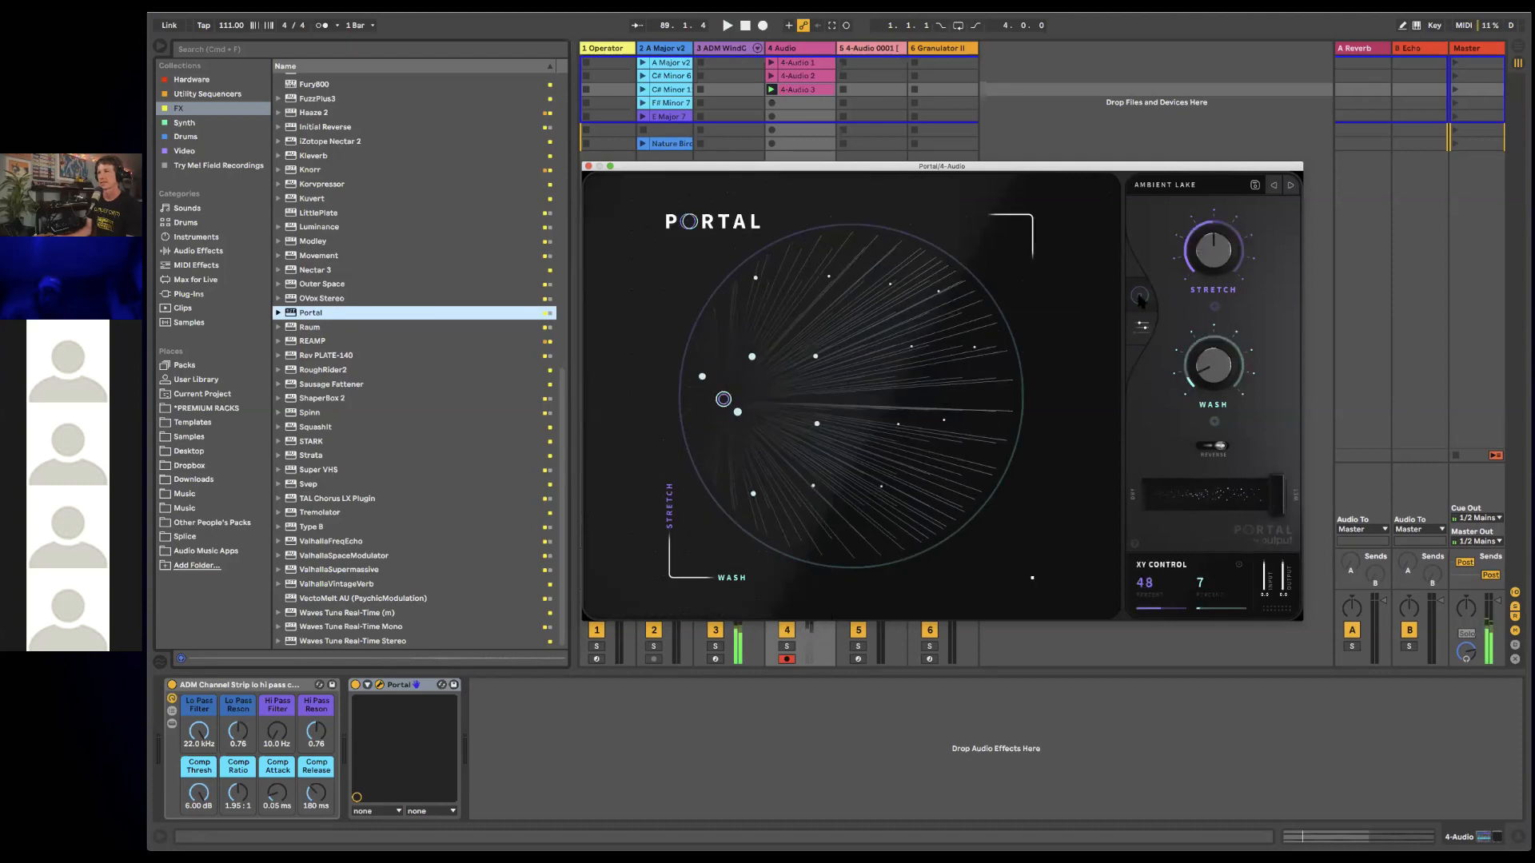
- Mute track 3, open the 4-Audio 3 clip and start playback through Portal
drag(942, 166, 1129, 173)
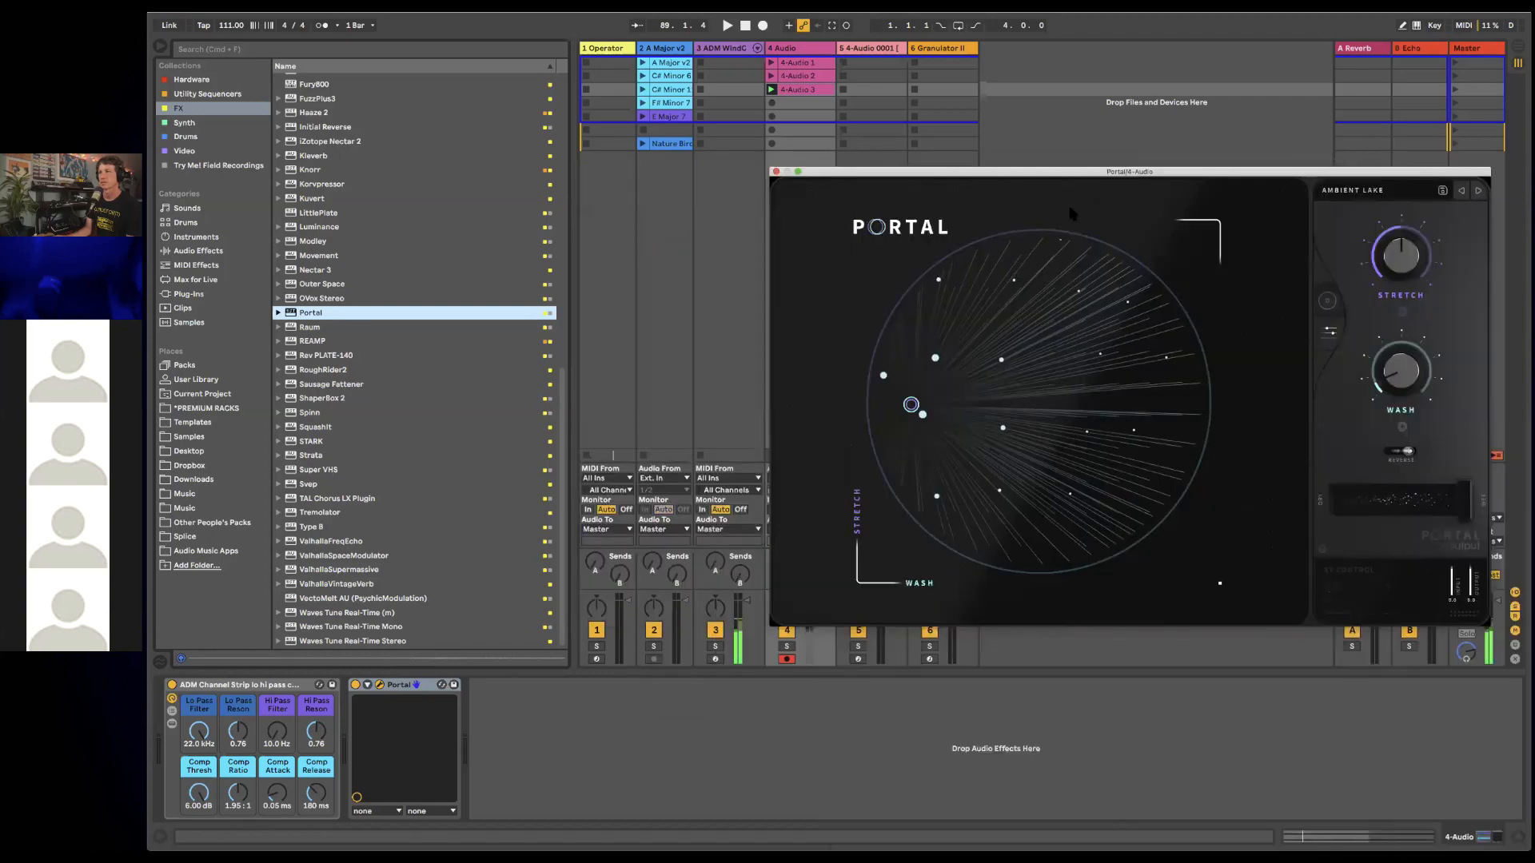
click(717, 631)
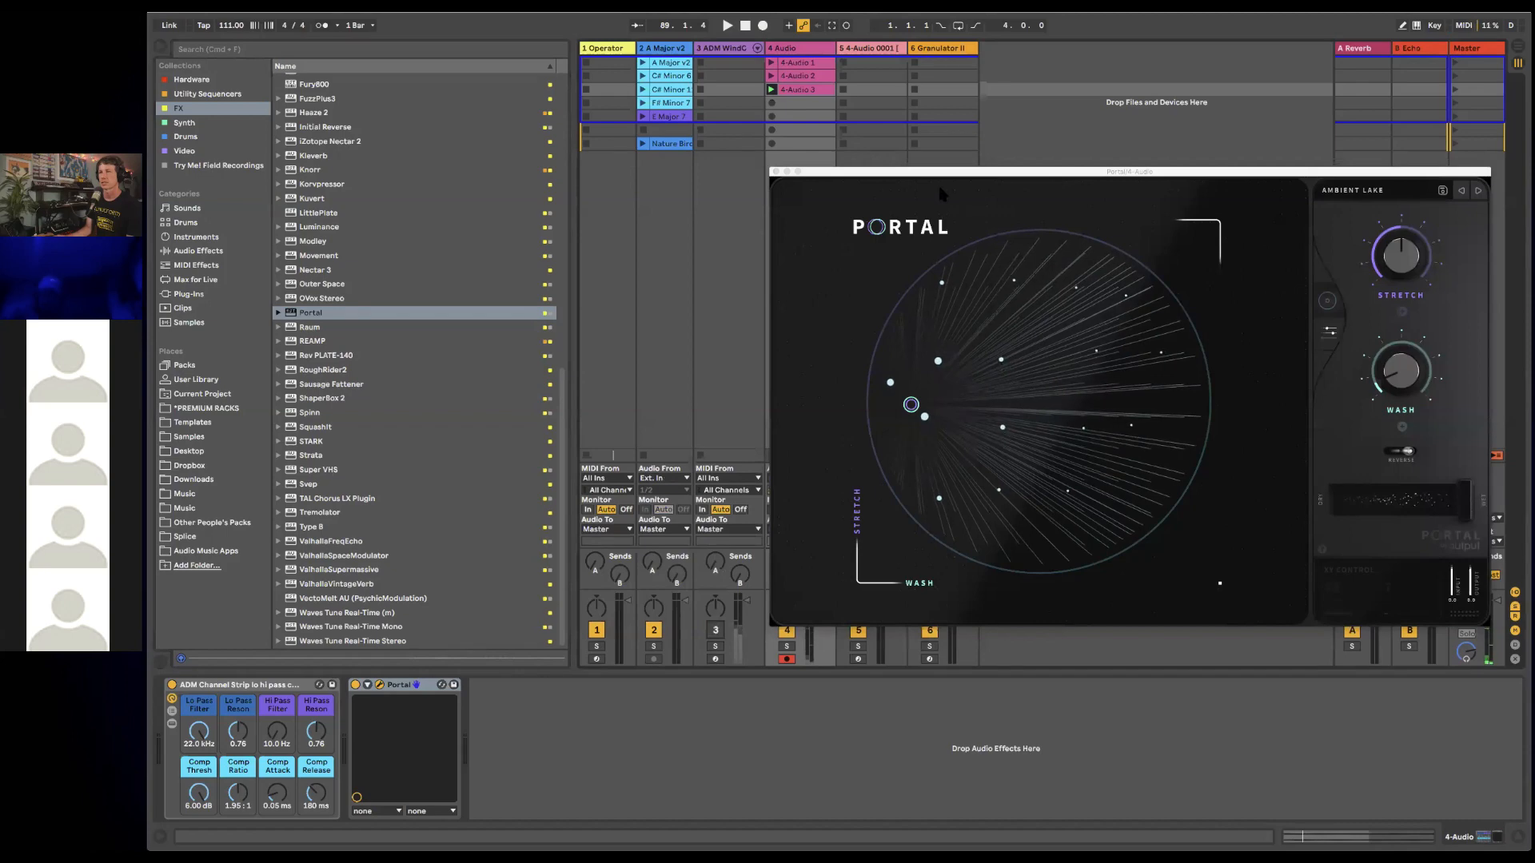
mouse_move(914, 171)
mouse_down()
mouse_move(515, 115)
mouse_move(830, 234)
mouse_move(909, 152)
mouse_up()
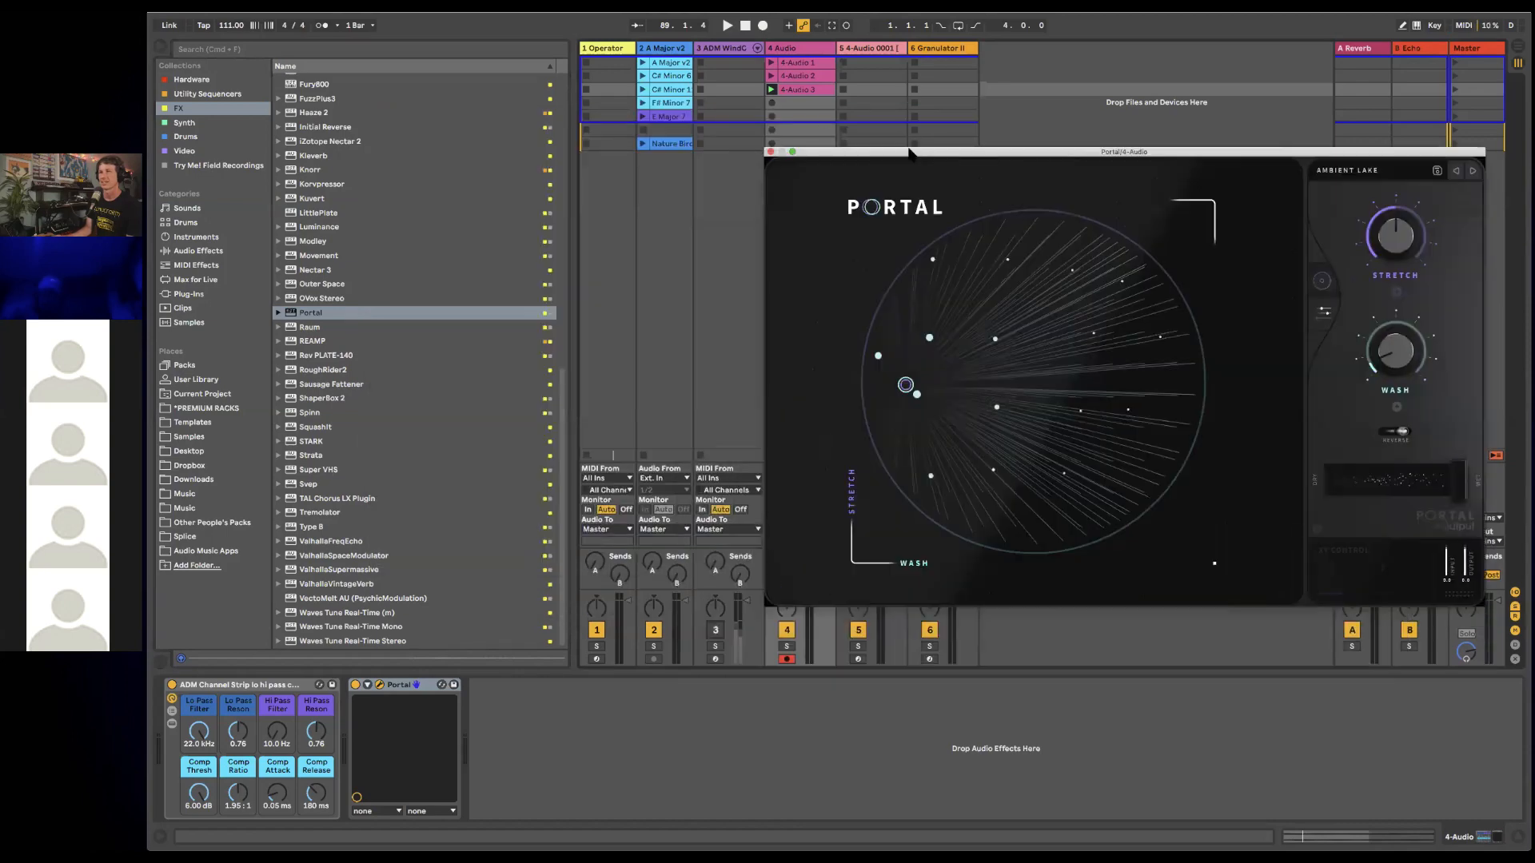
click(792, 90)
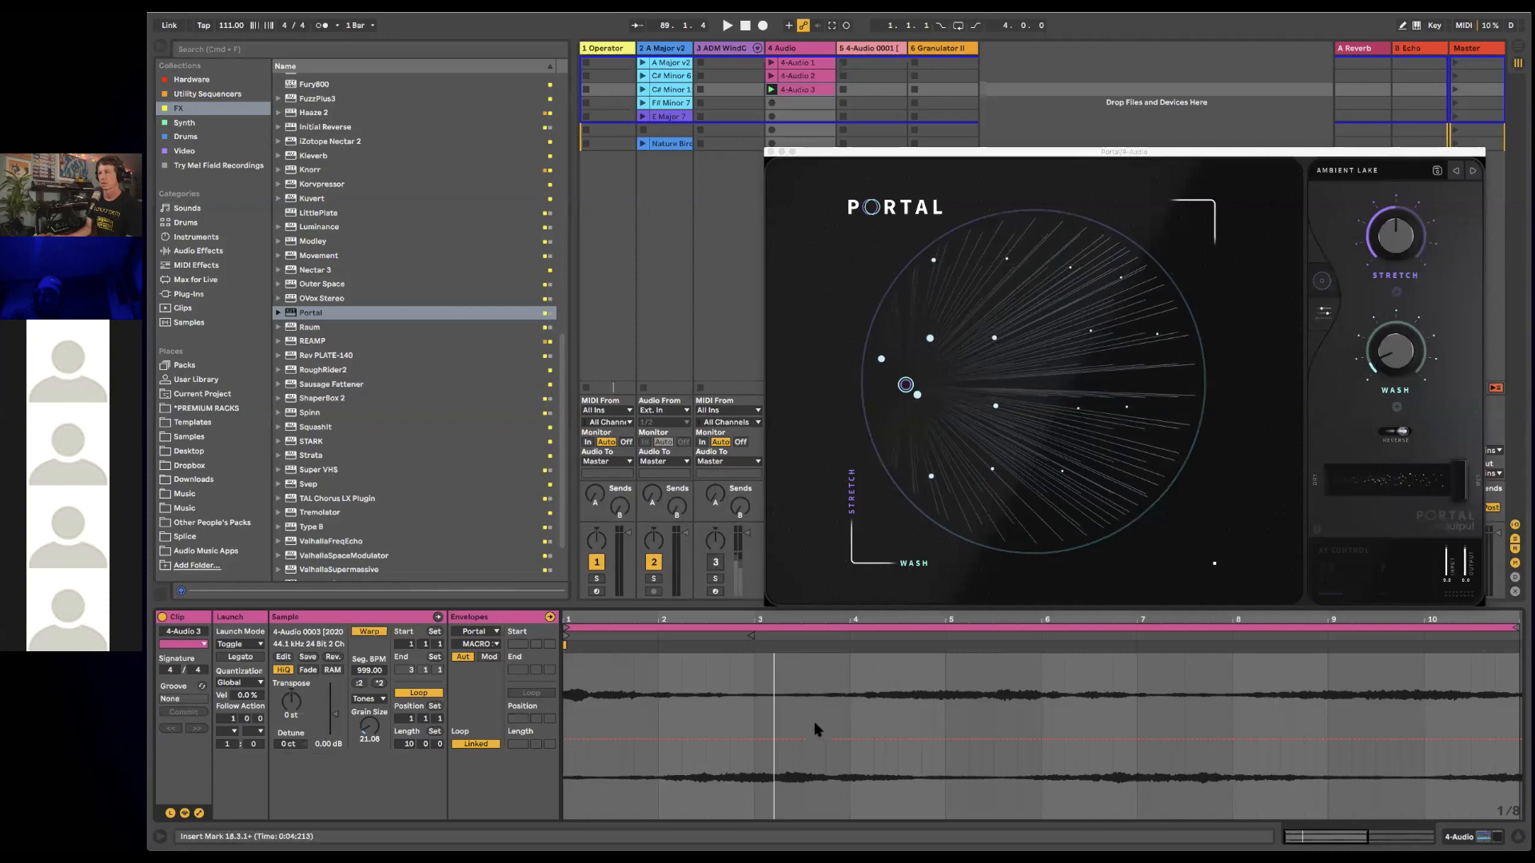
key(minus)
key(space)
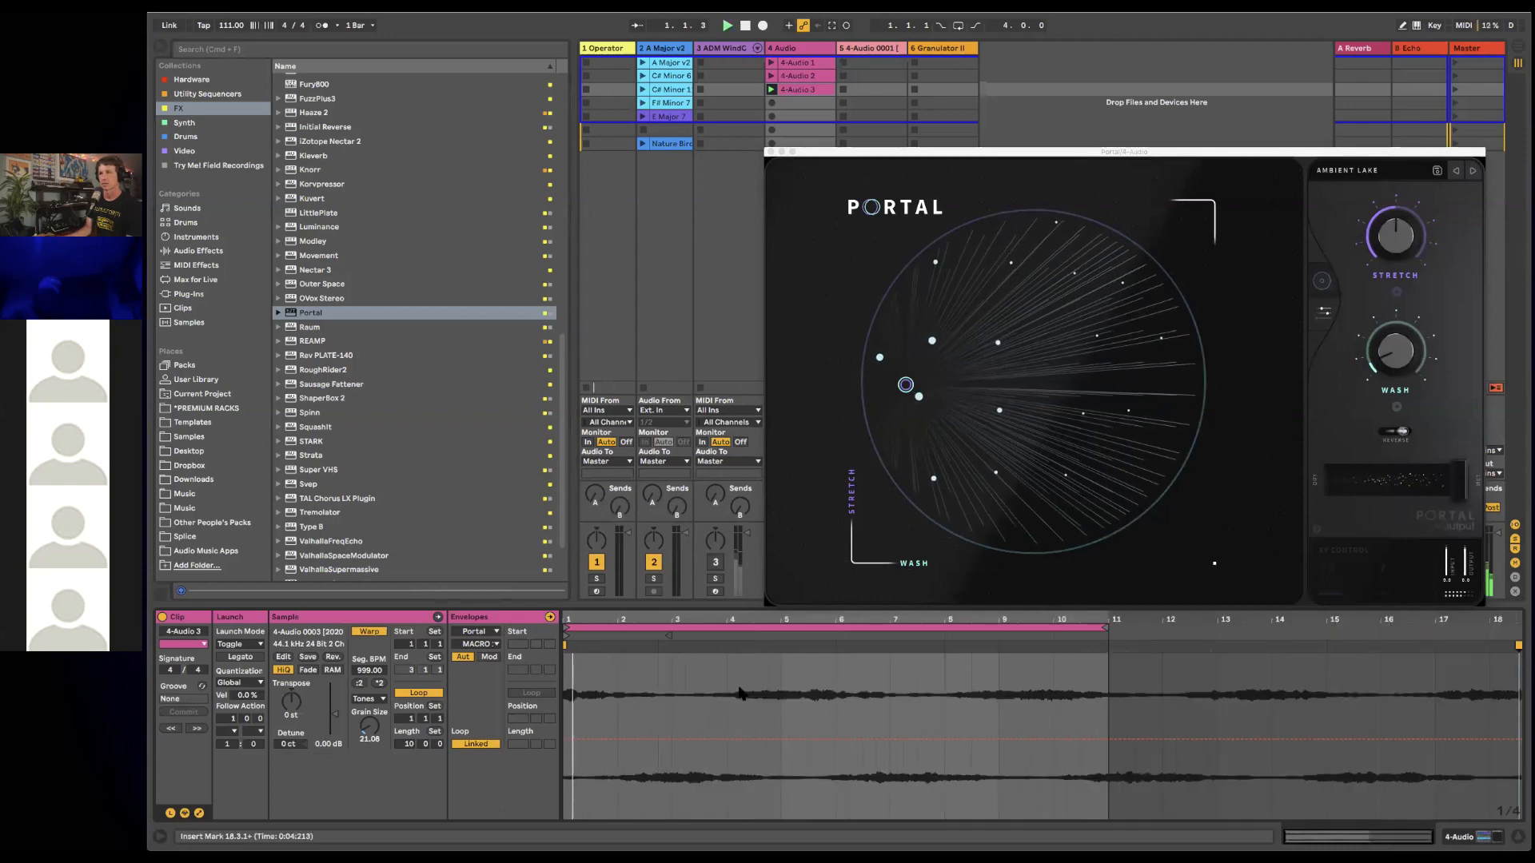
- Sweep Portal's XY control during playback, ending at about 64 stretch and 66 wash
click(951, 376)
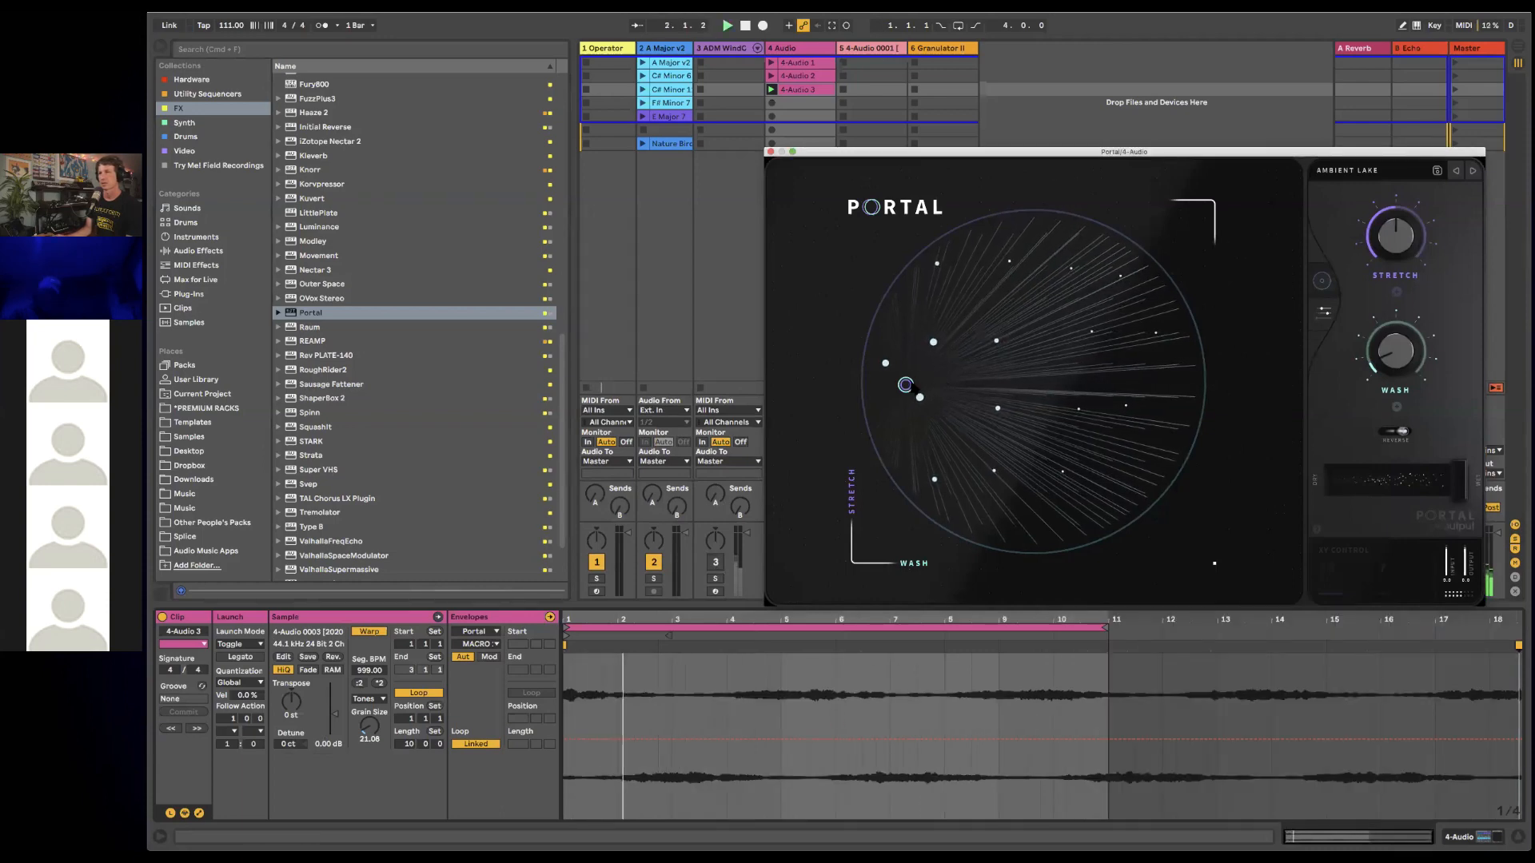
drag(951, 376, 962, 518)
click(1078, 346)
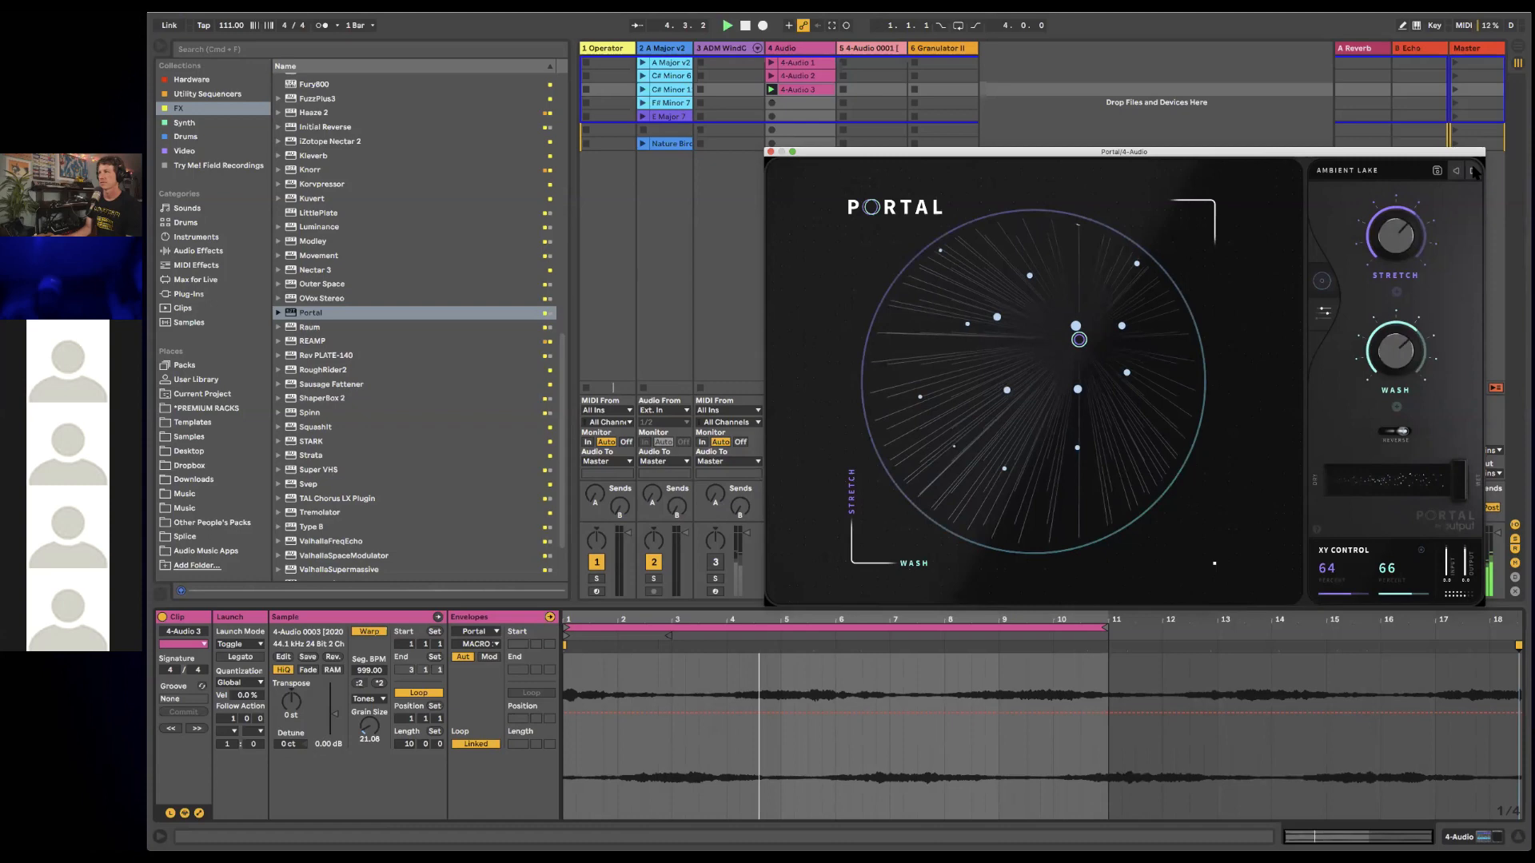
- Try Portal's Such A Drag preset with density 979, retrigger 1/2 T and grain delay feedback 82, moving the XY control
click(1325, 314)
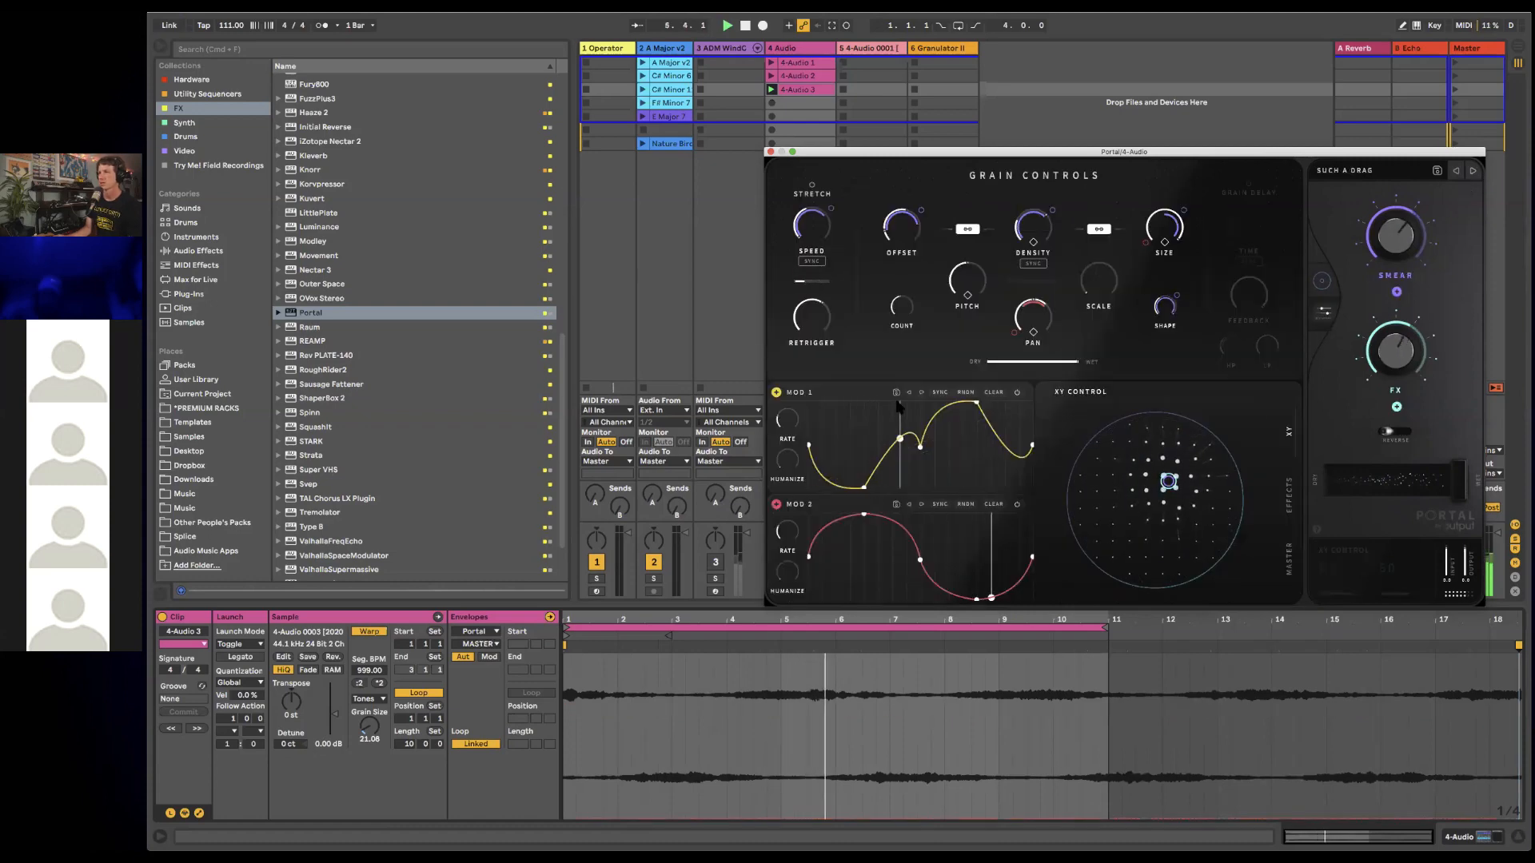
drag(1166, 482, 1136, 443)
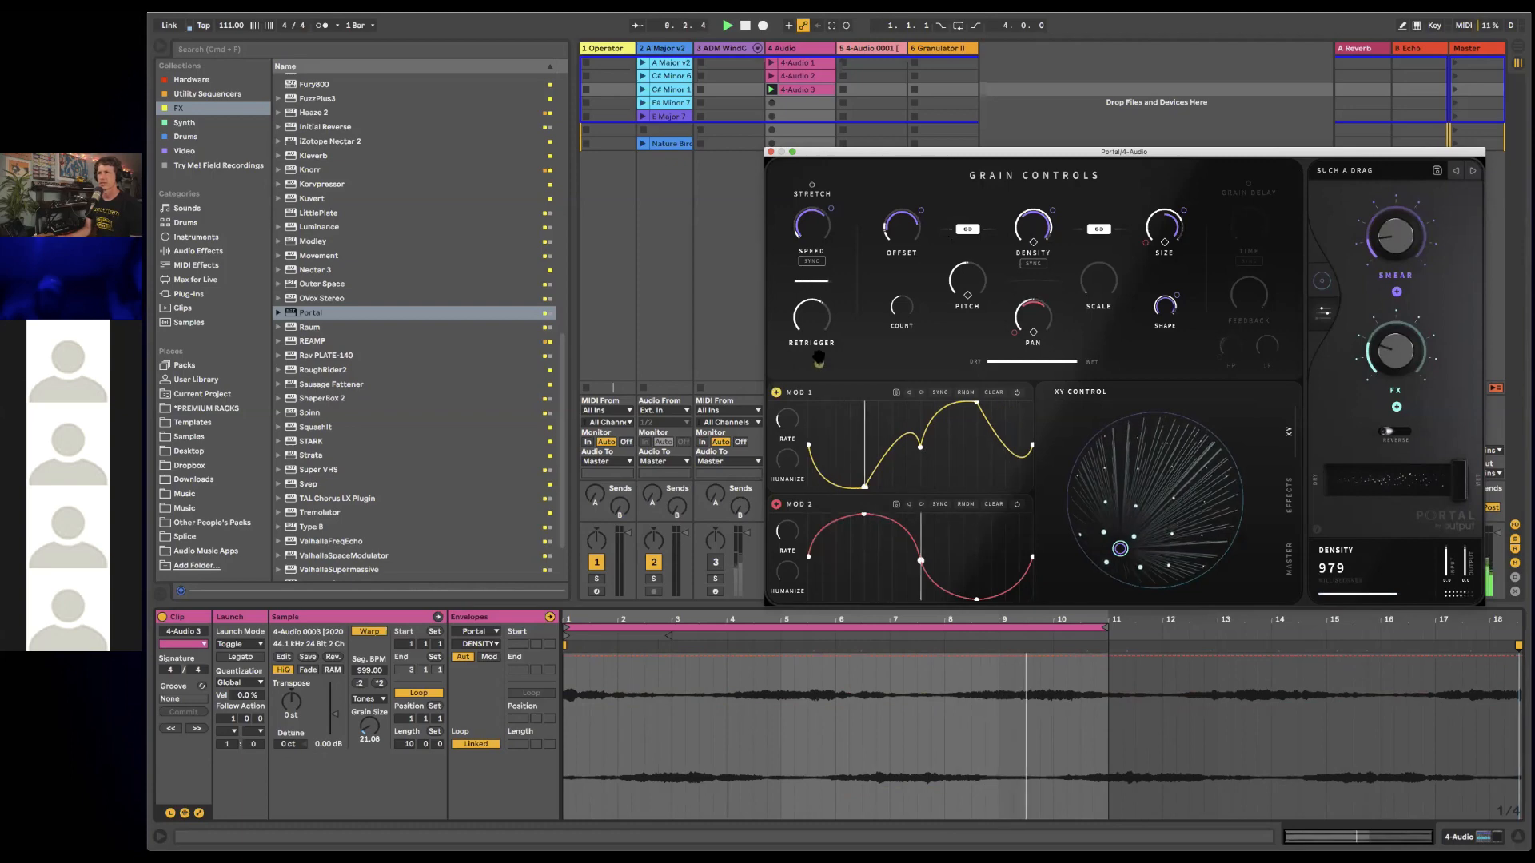
click(812, 324)
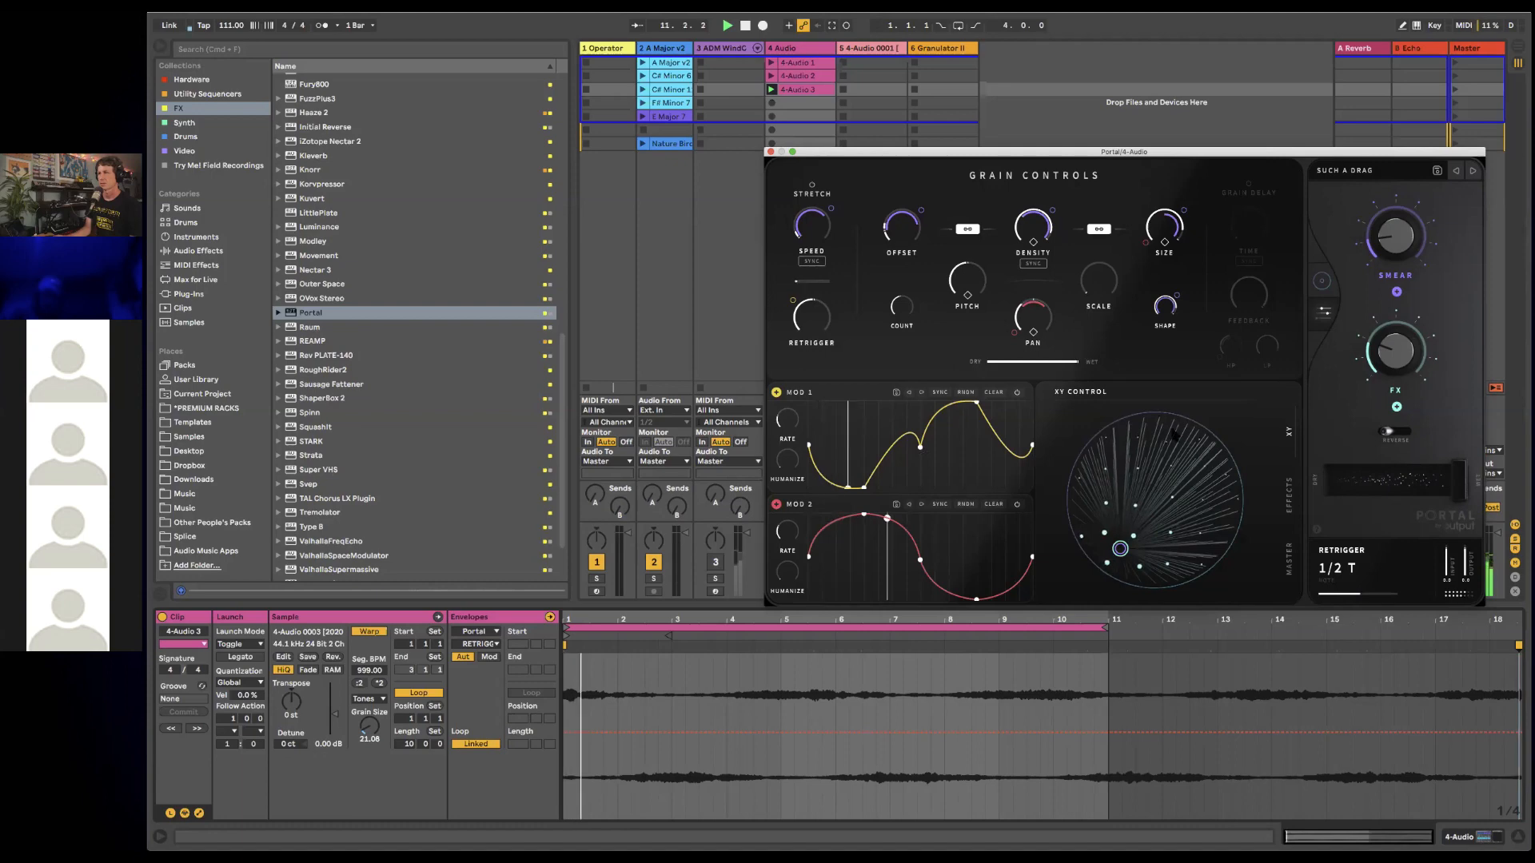
click(1249, 296)
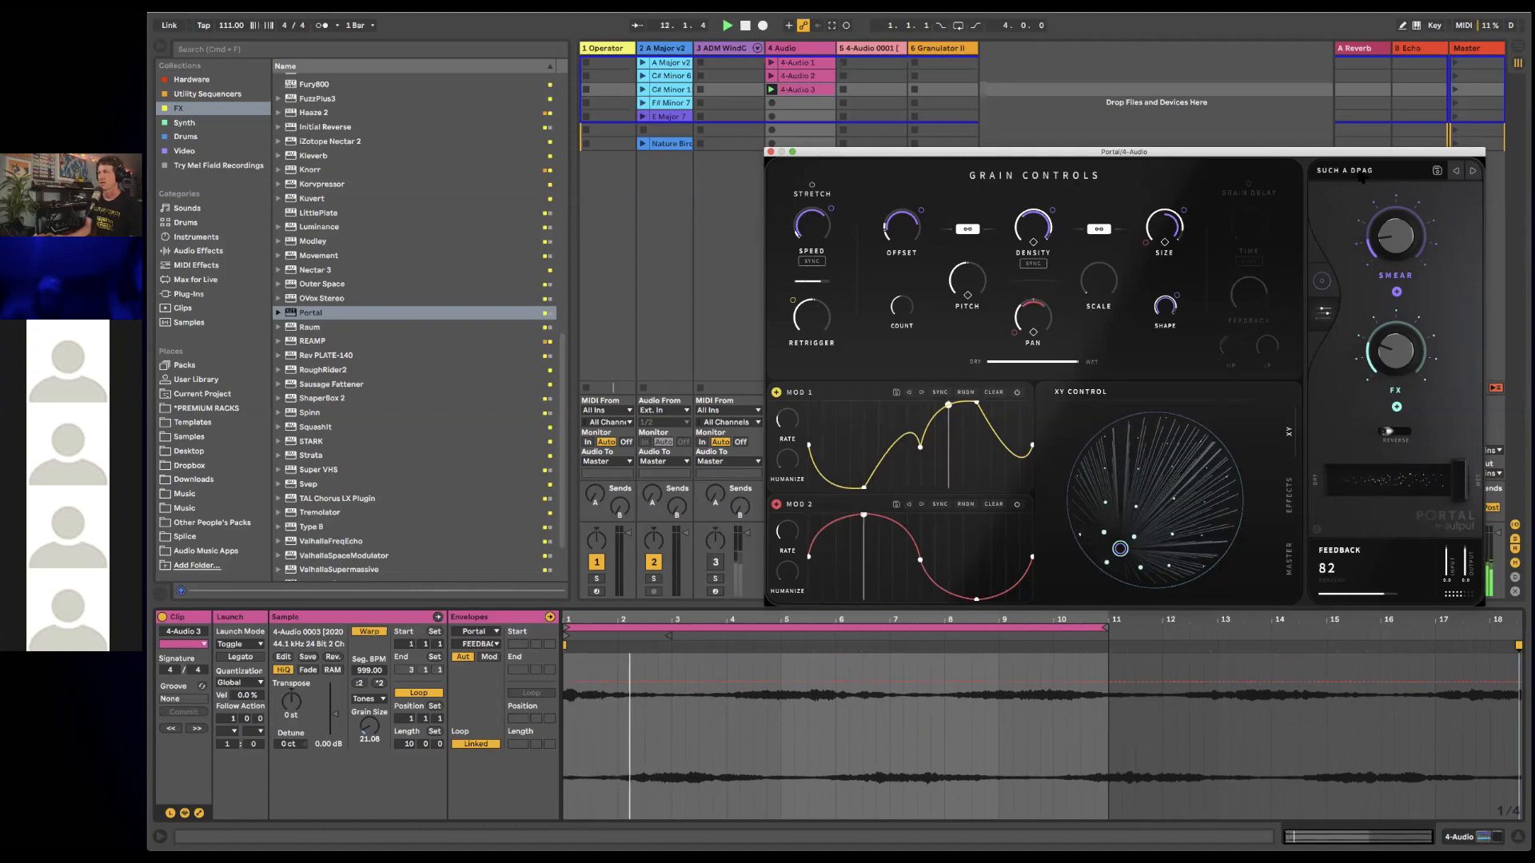
- Try Portal's Unstable preset from the Glitchy category and Time Suspension from Stretch & Smear
click(1347, 170)
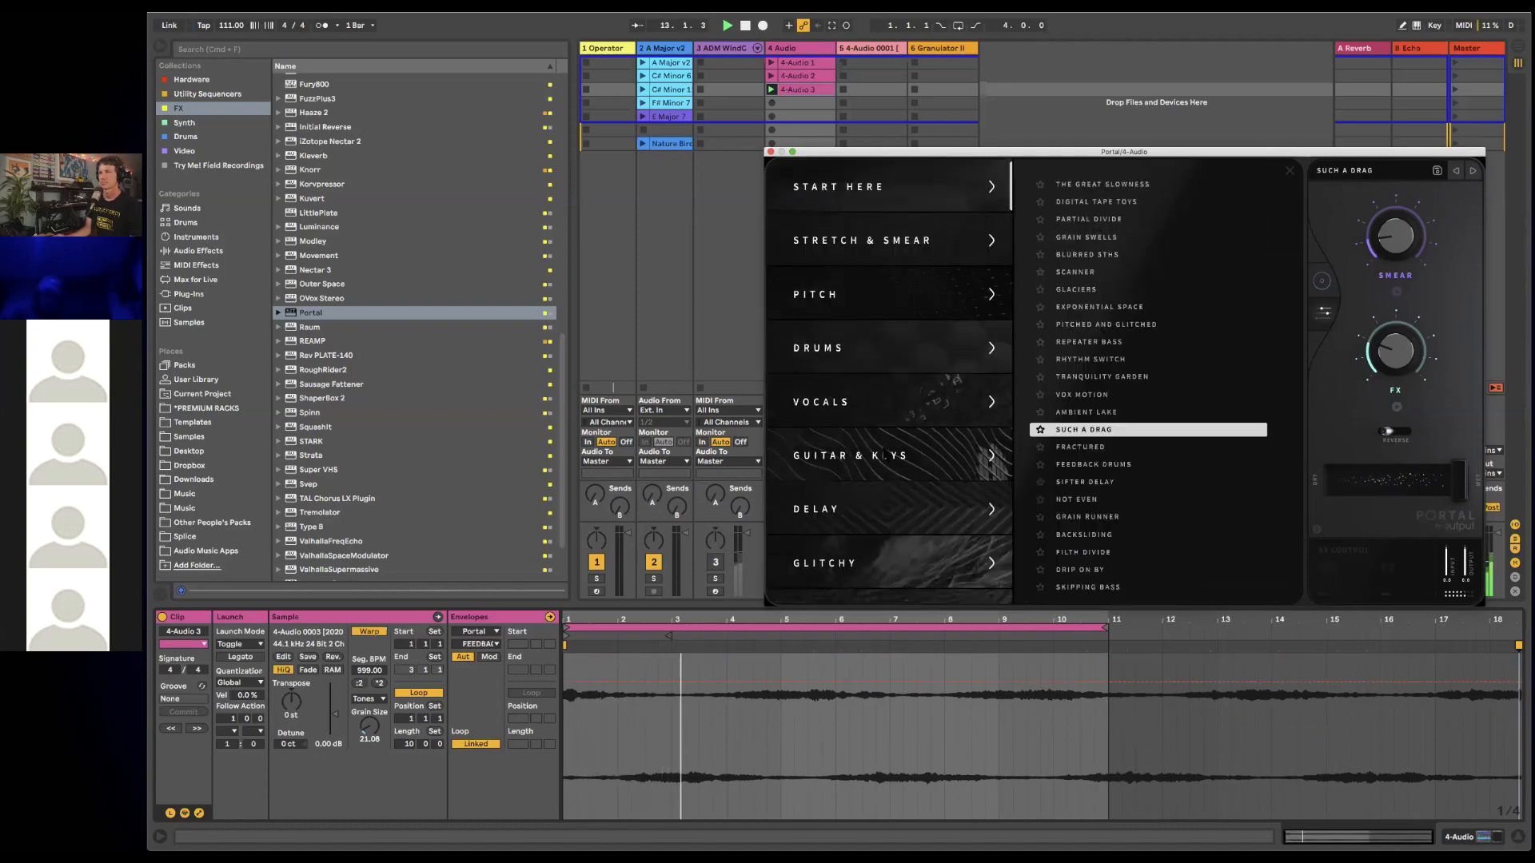
click(824, 563)
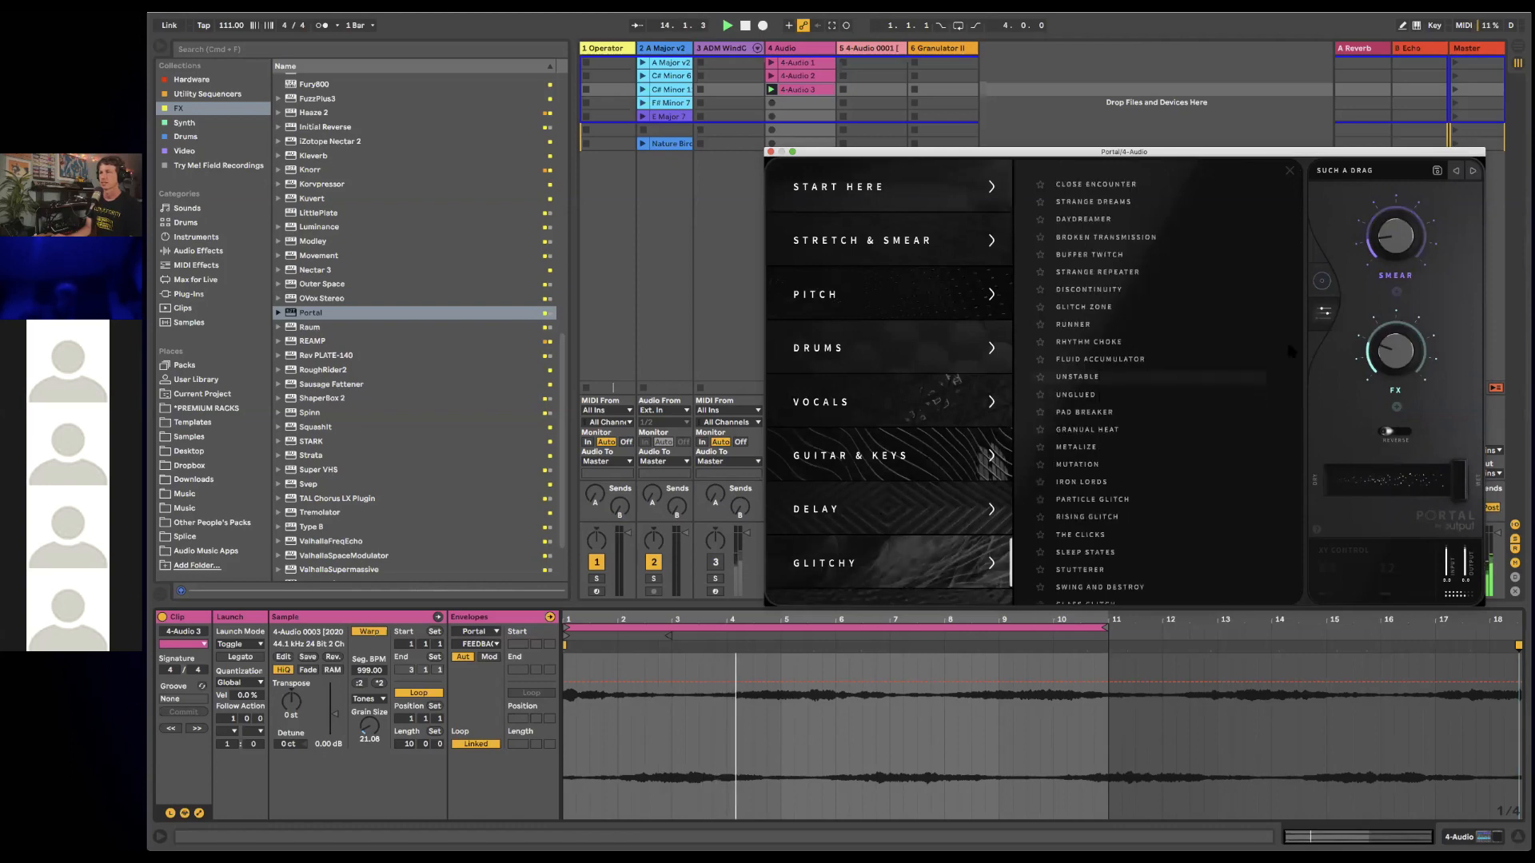
click(1146, 382)
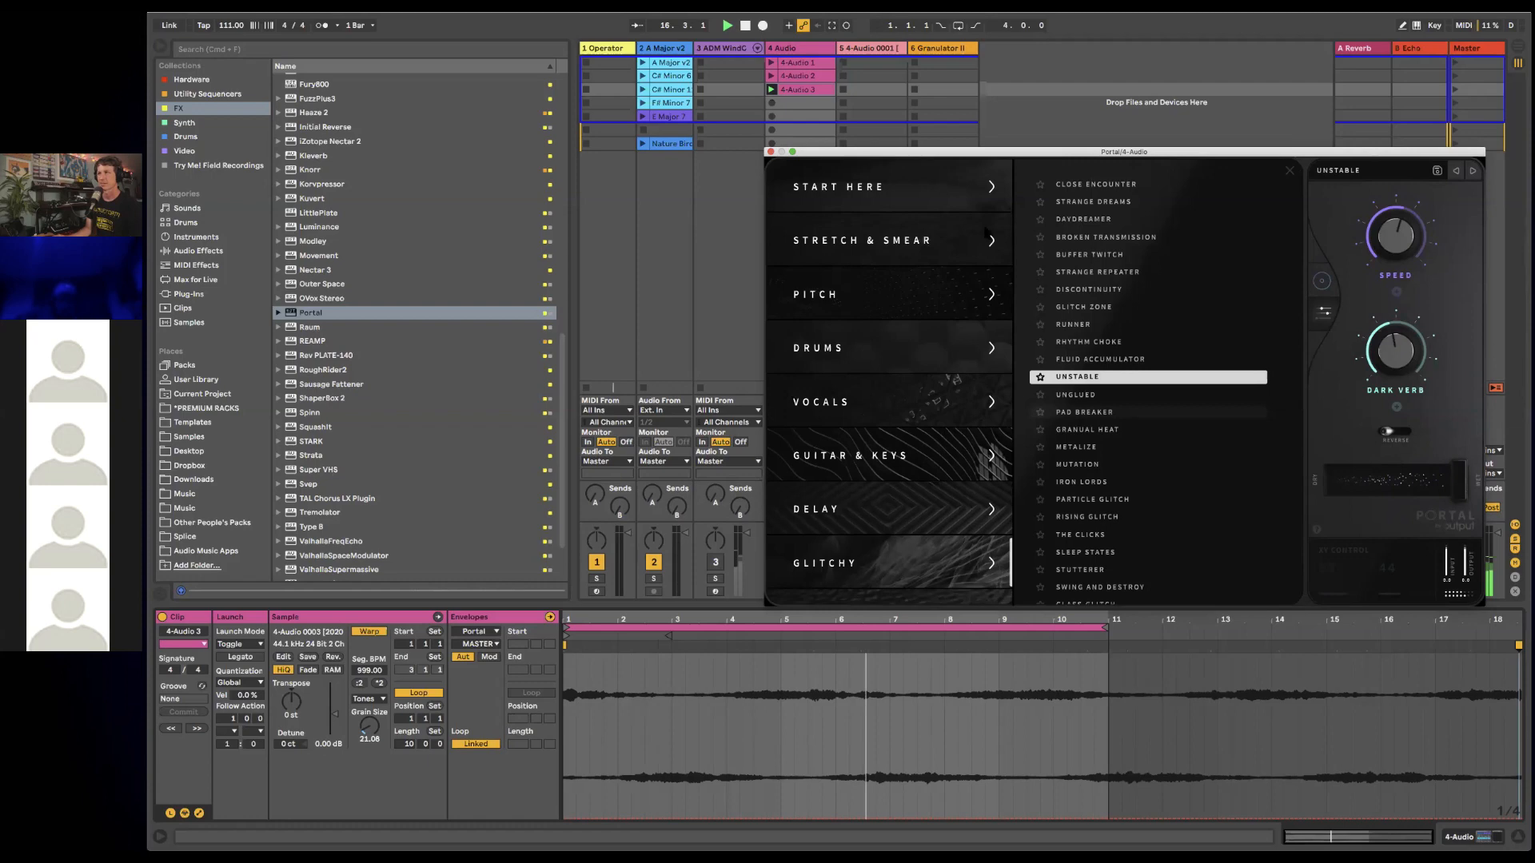
click(1146, 412)
click(992, 241)
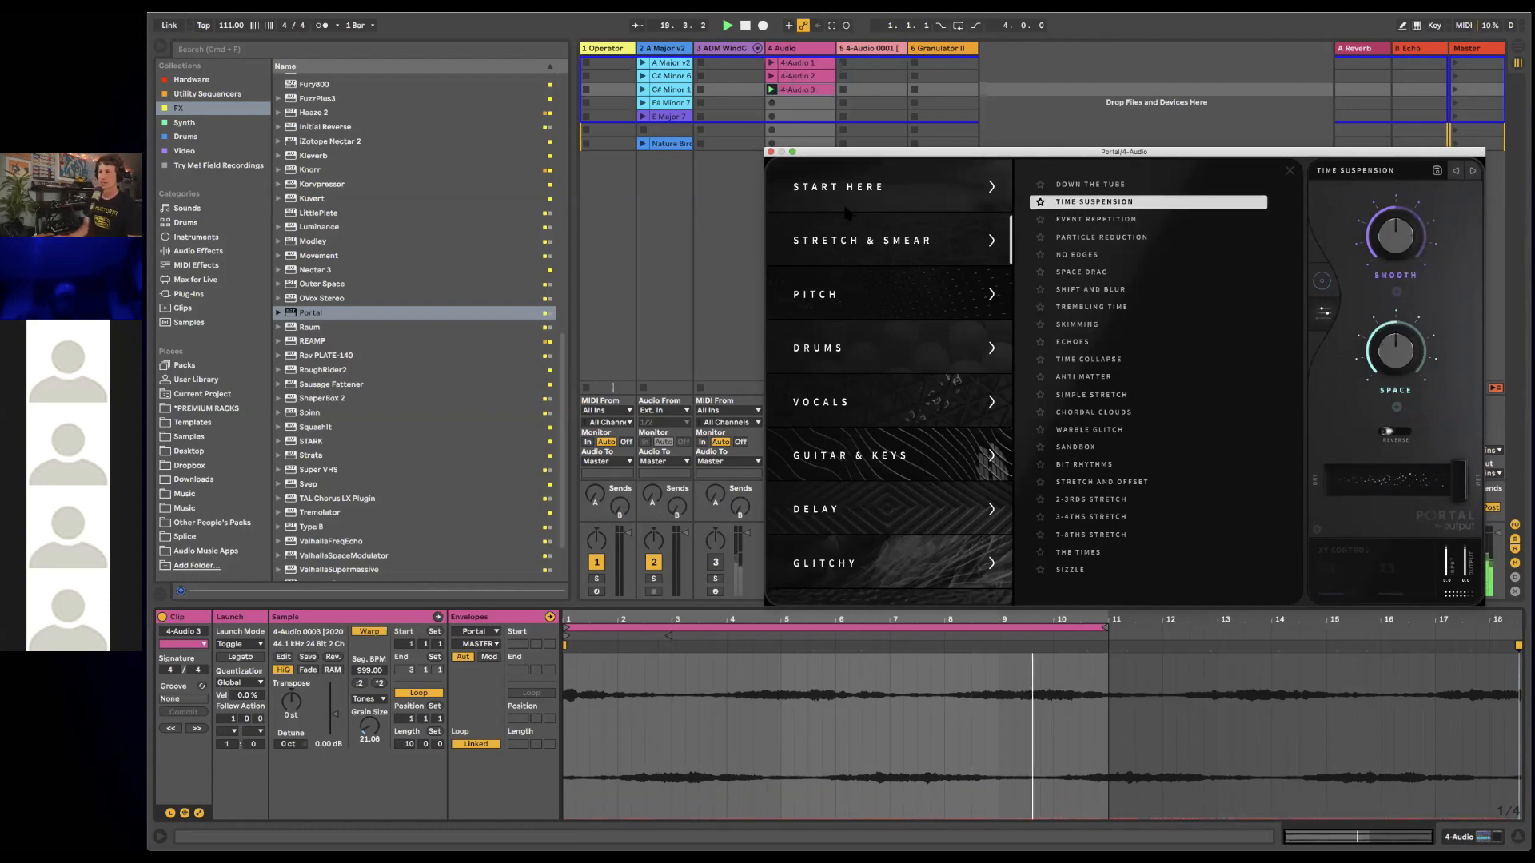
- Launch the 4-Audio 2 clip and move its loop start to 1.3.3
click(779, 76)
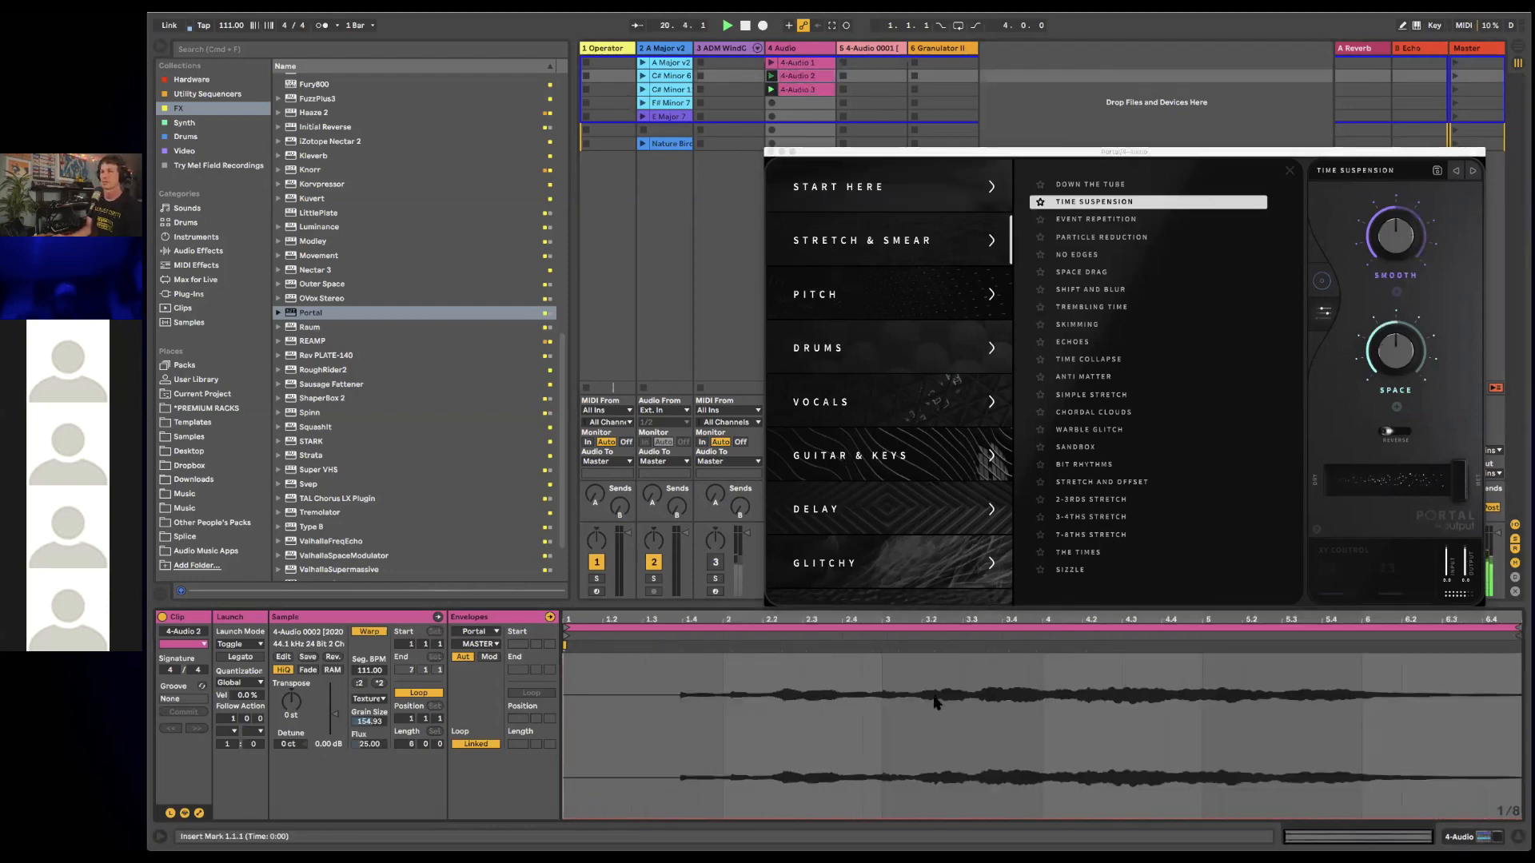
drag(565, 633, 671, 634)
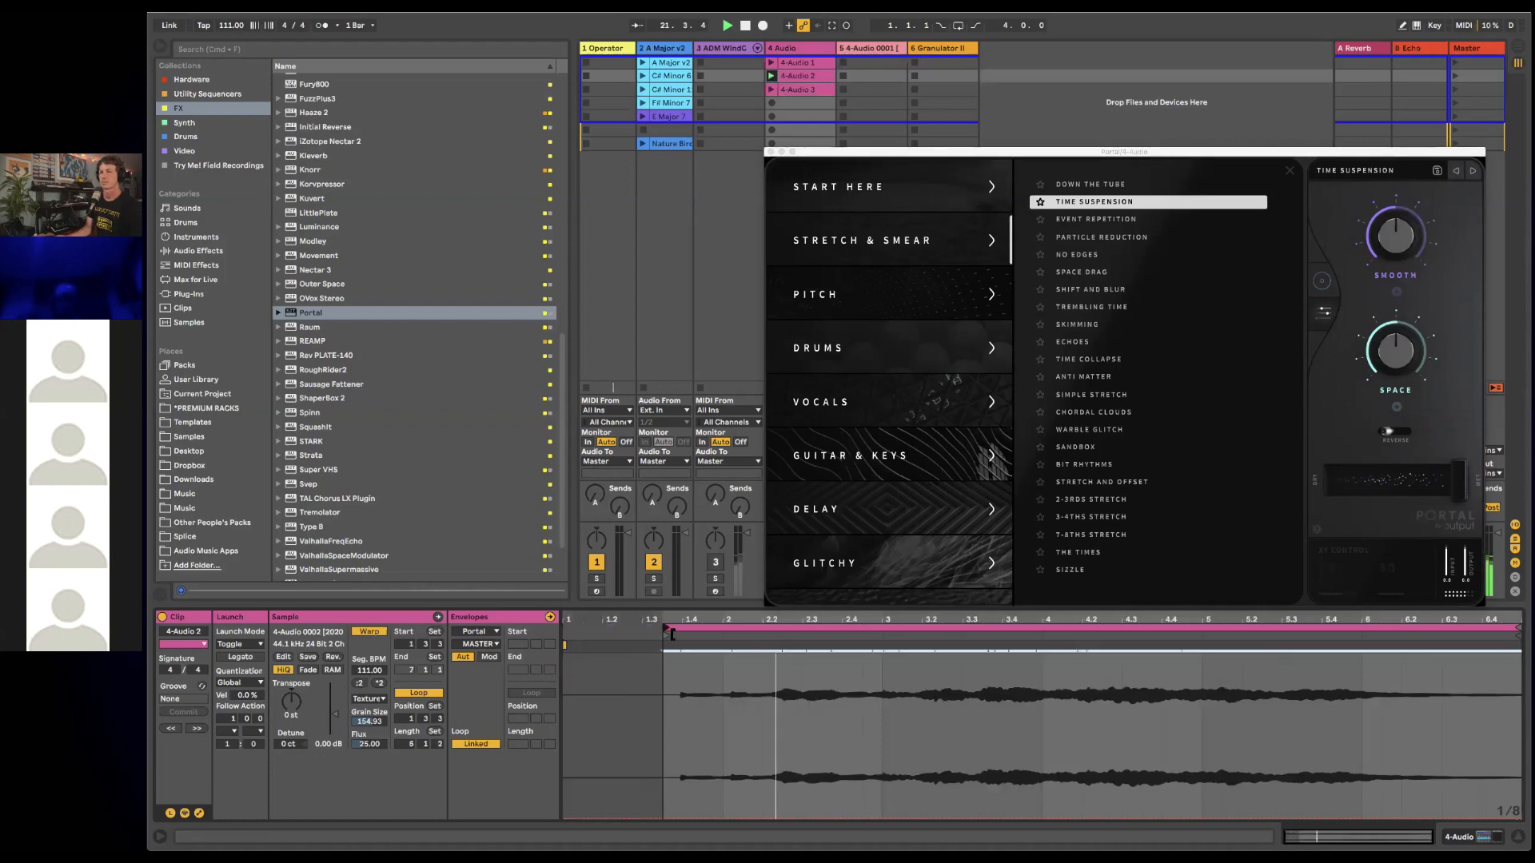
- Load the Vox Motion preset from Portal's Start Here category and return to the grain controls
click(836, 155)
drag(836, 155, 573, 272)
scroll(860, 523, up, 10)
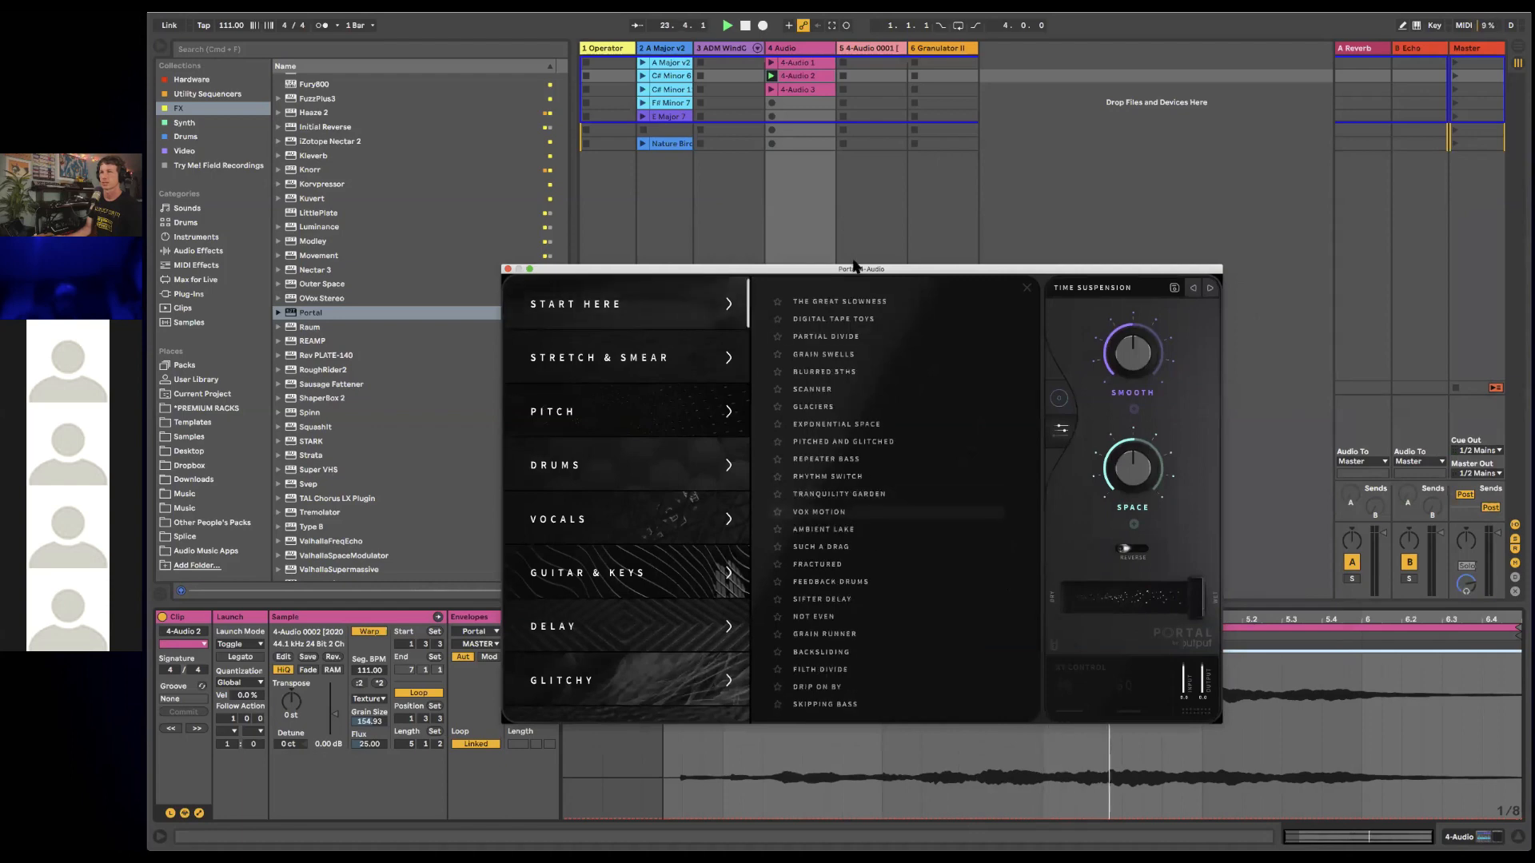
drag(865, 270, 1223, 69)
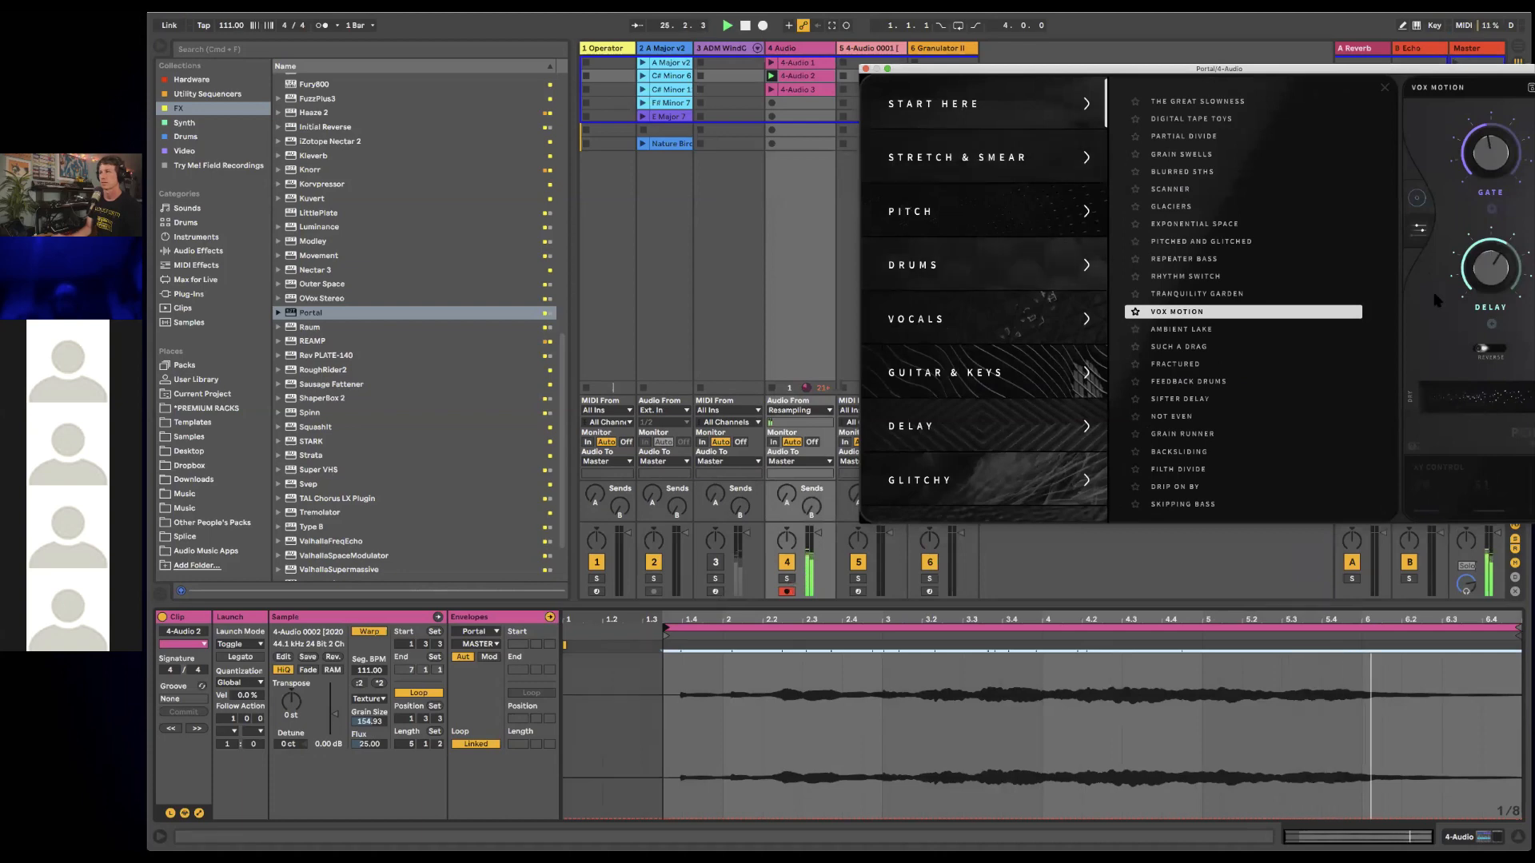
drag(1181, 70, 962, 168)
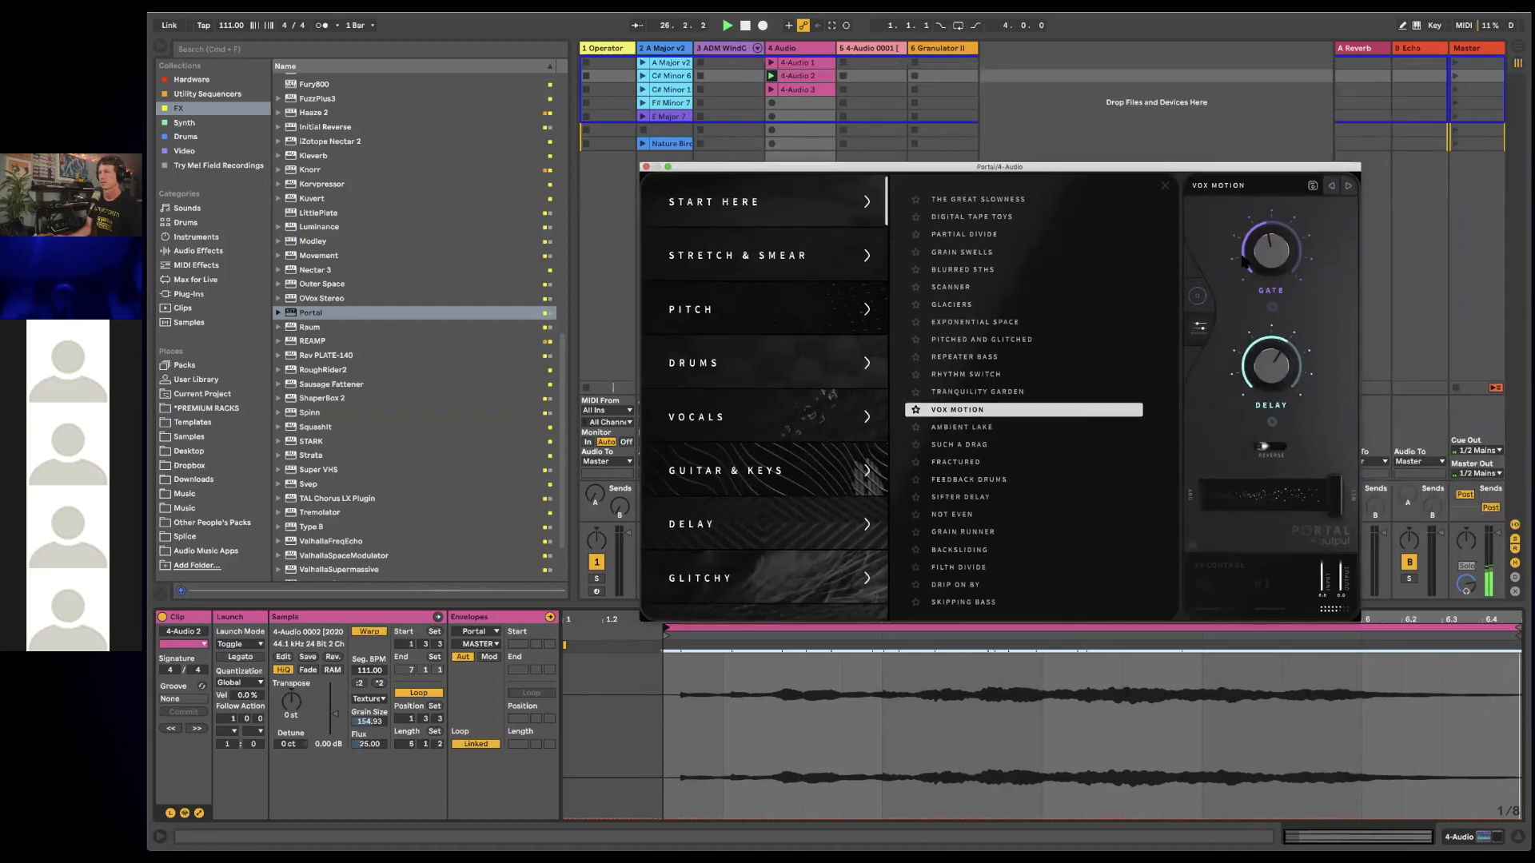
click(1165, 185)
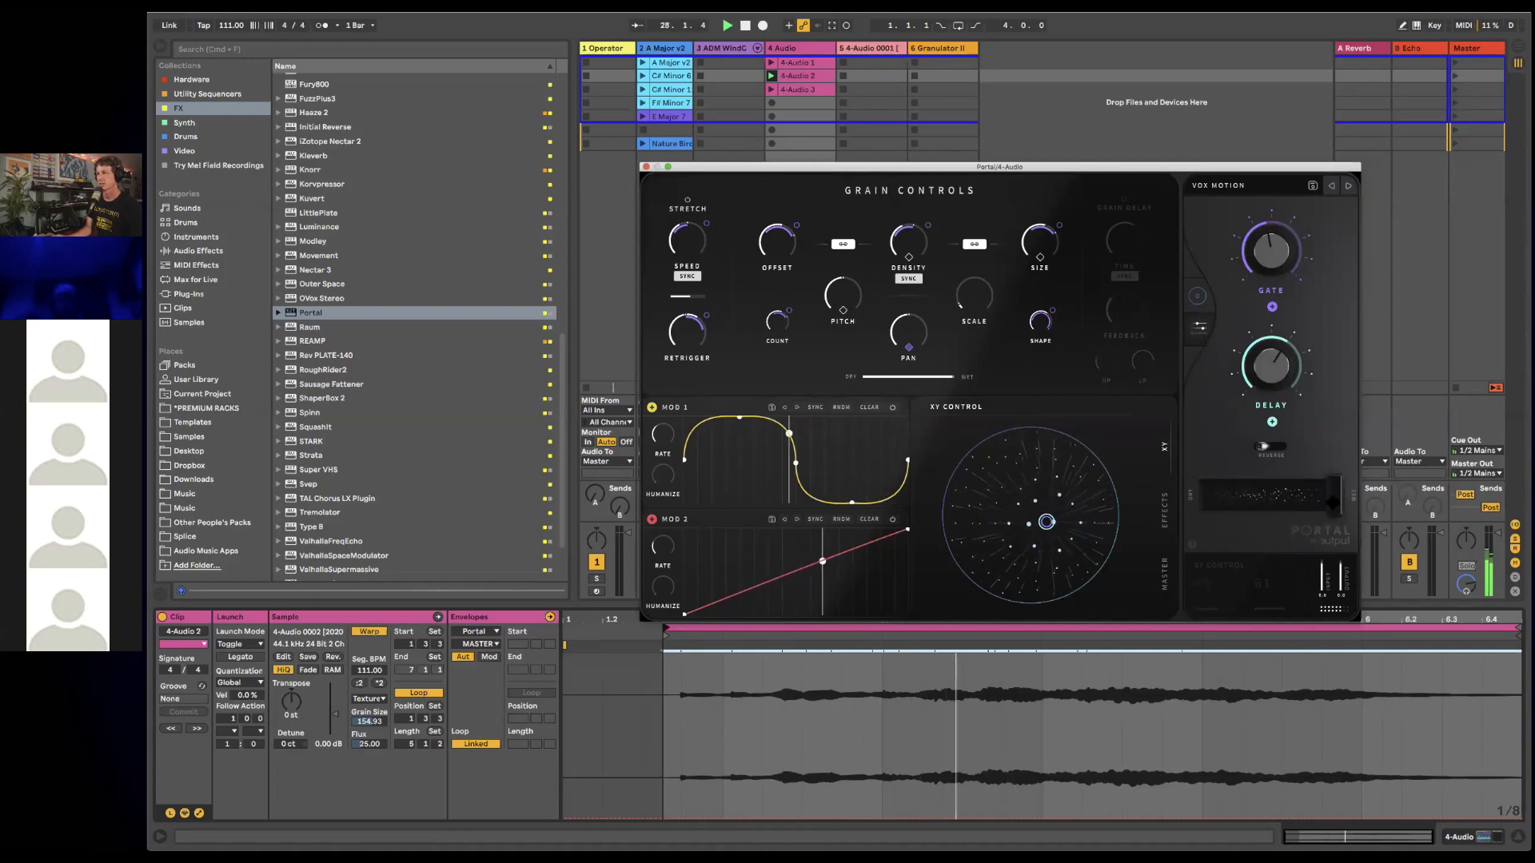
- Compare Portal's dry/wet at 0 and 100, leave it at 100, and turn on Reverse
drag(1336, 500, 1158, 516)
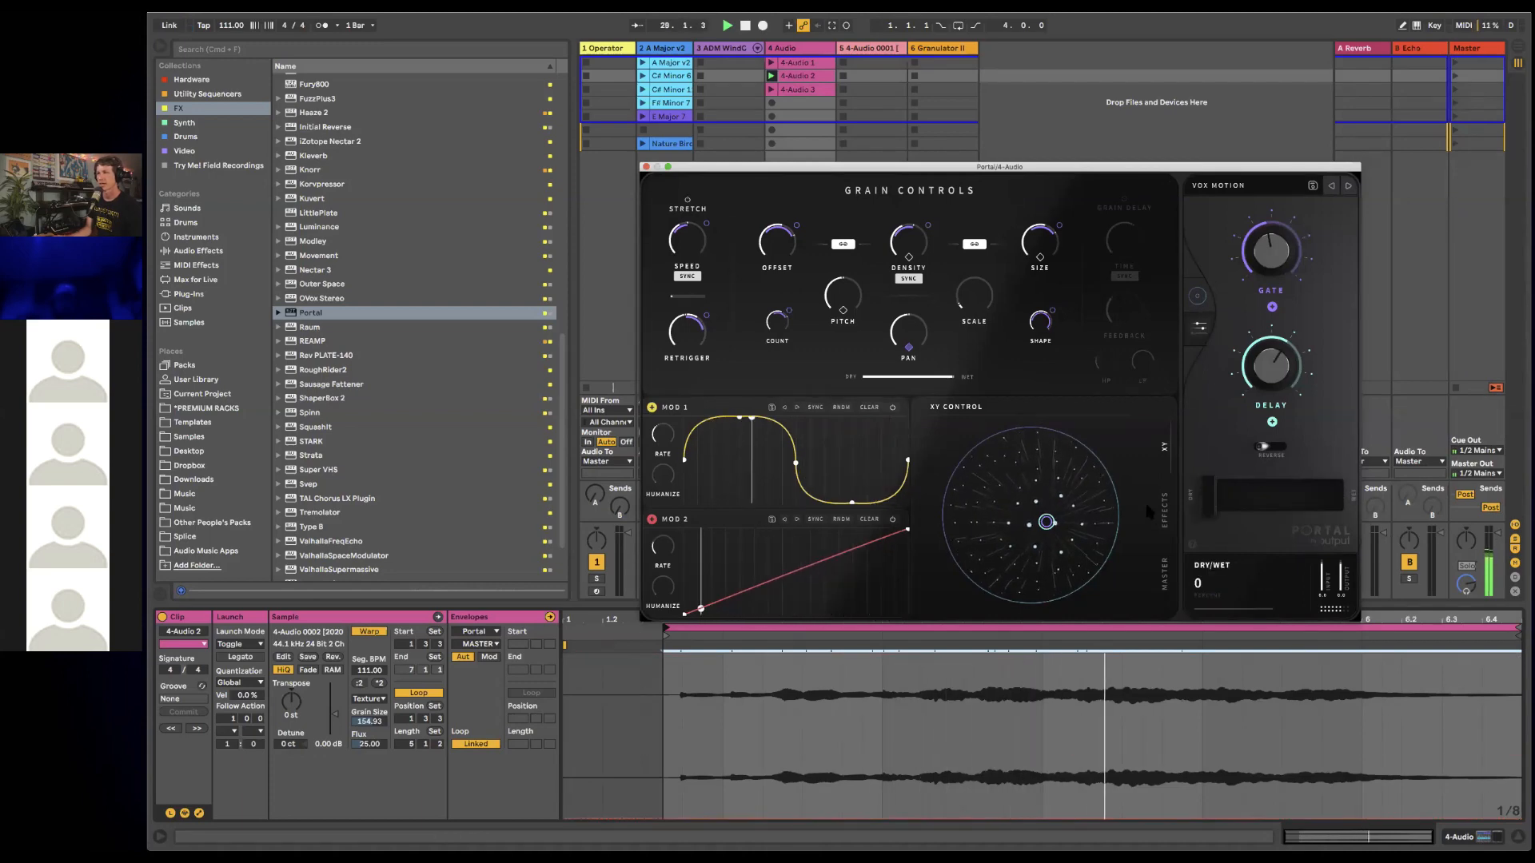
drag(1209, 495, 1341, 493)
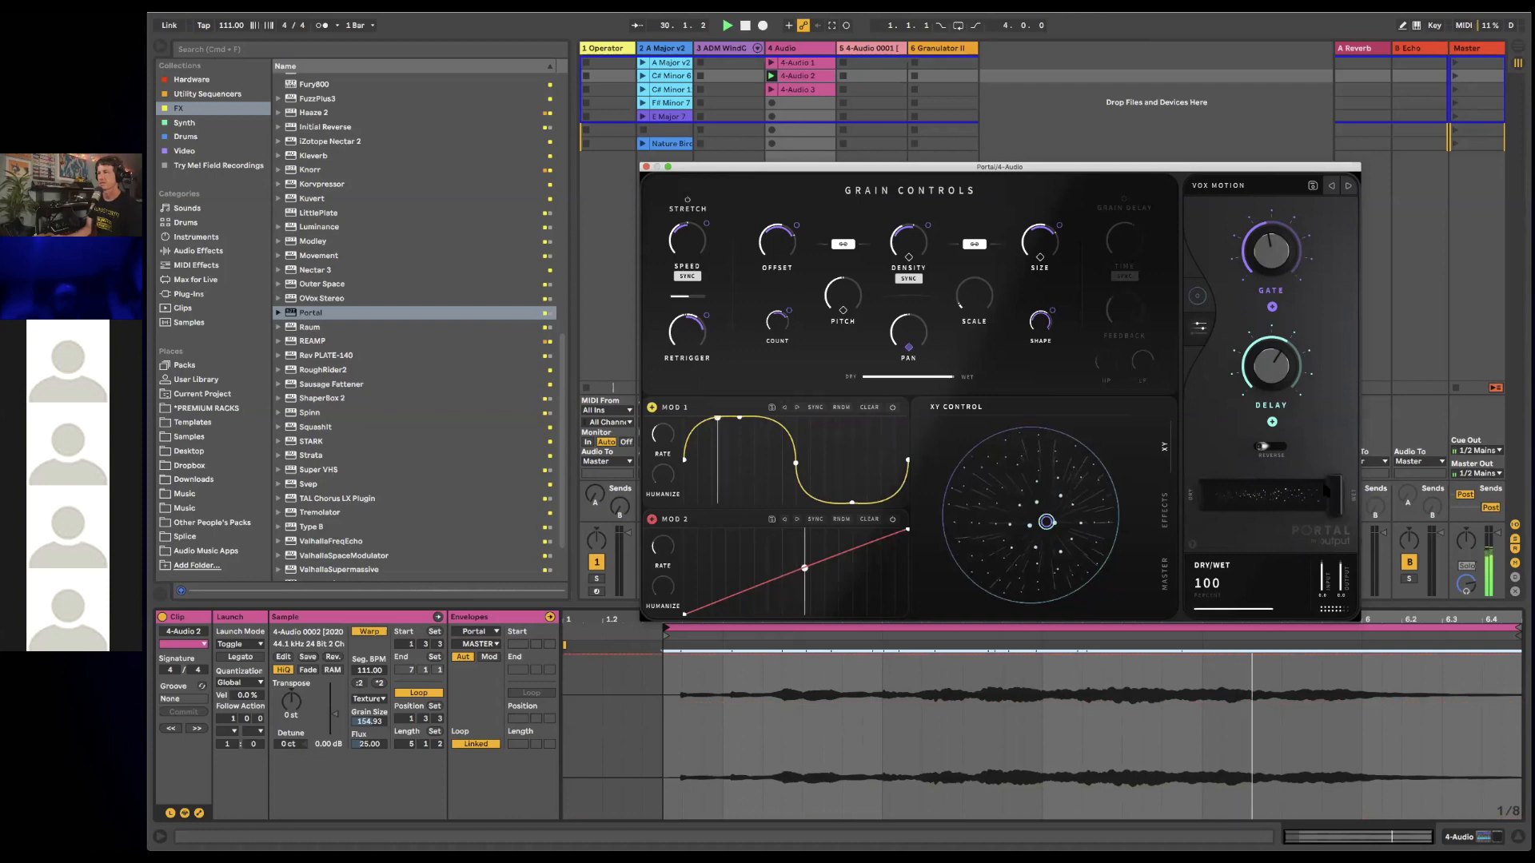
click(1271, 447)
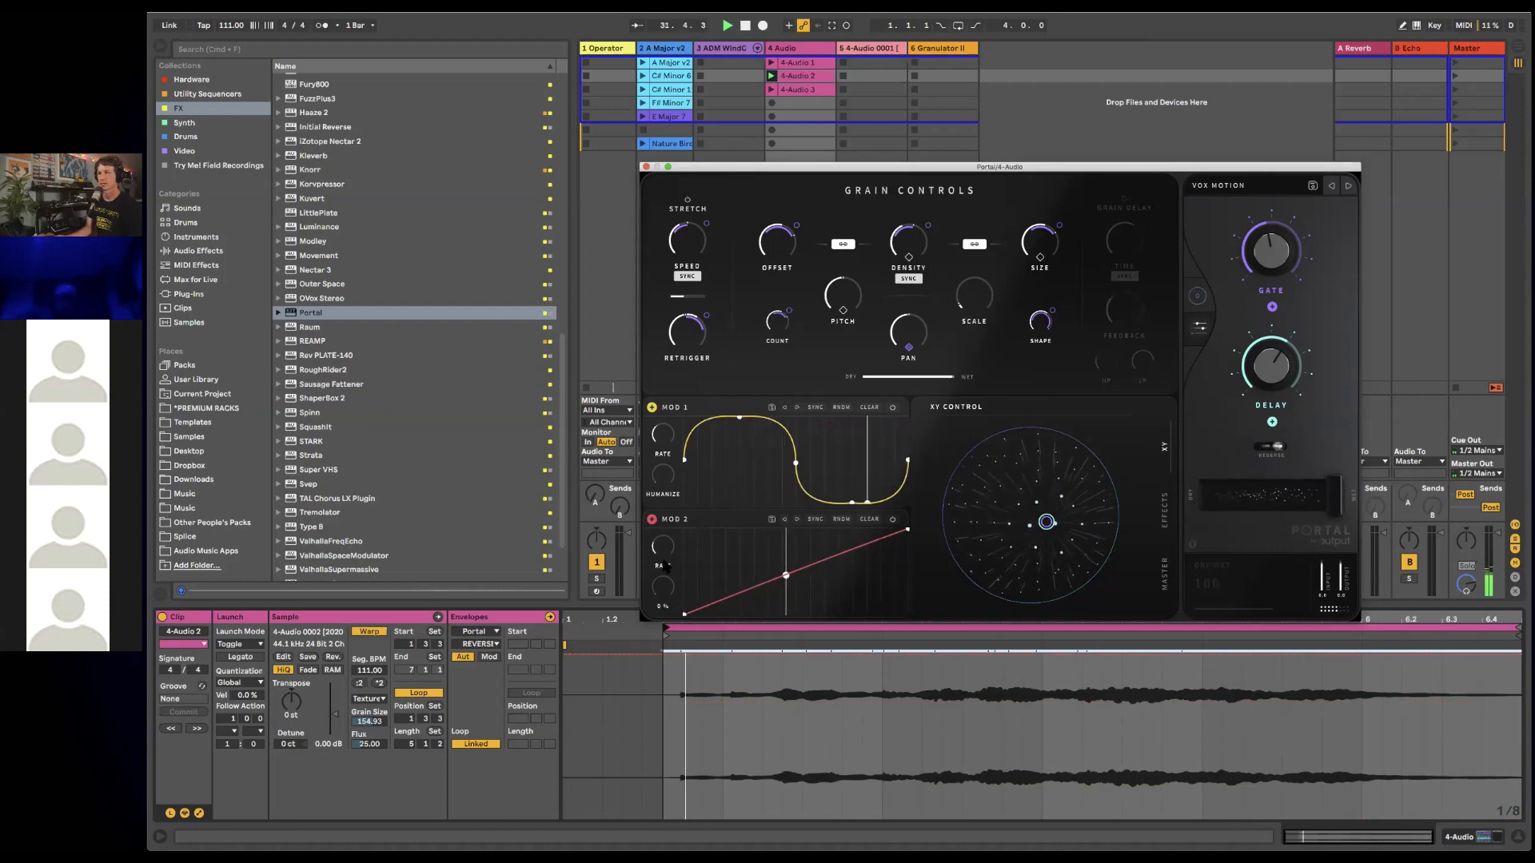
mouse_move(662, 553)
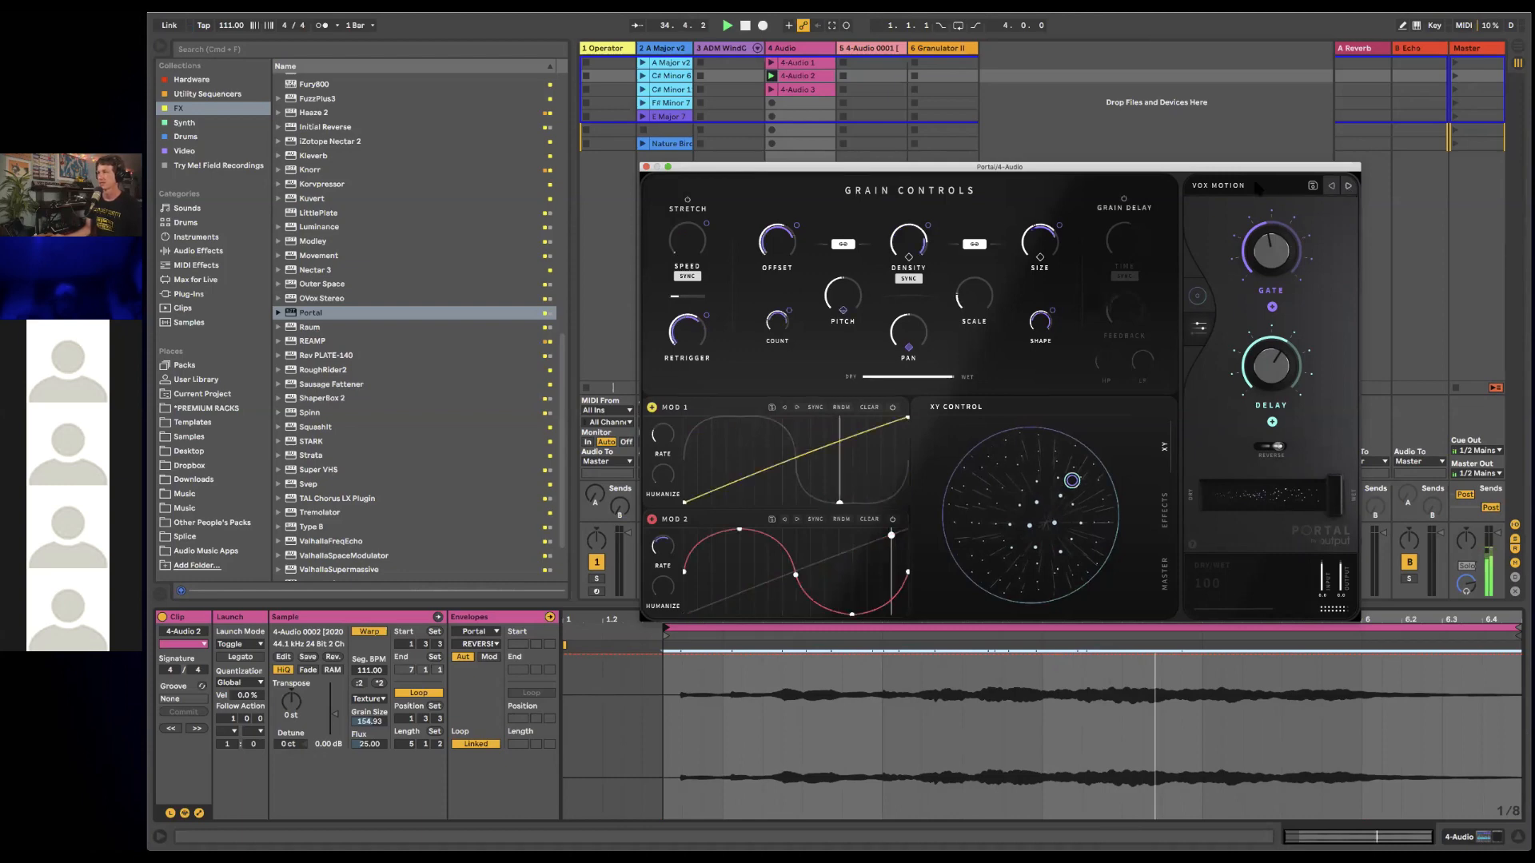
- Load Portal's next preset, Ambient Lake, shift its XY control position, and show its Delay and Reverb effects
click(1348, 186)
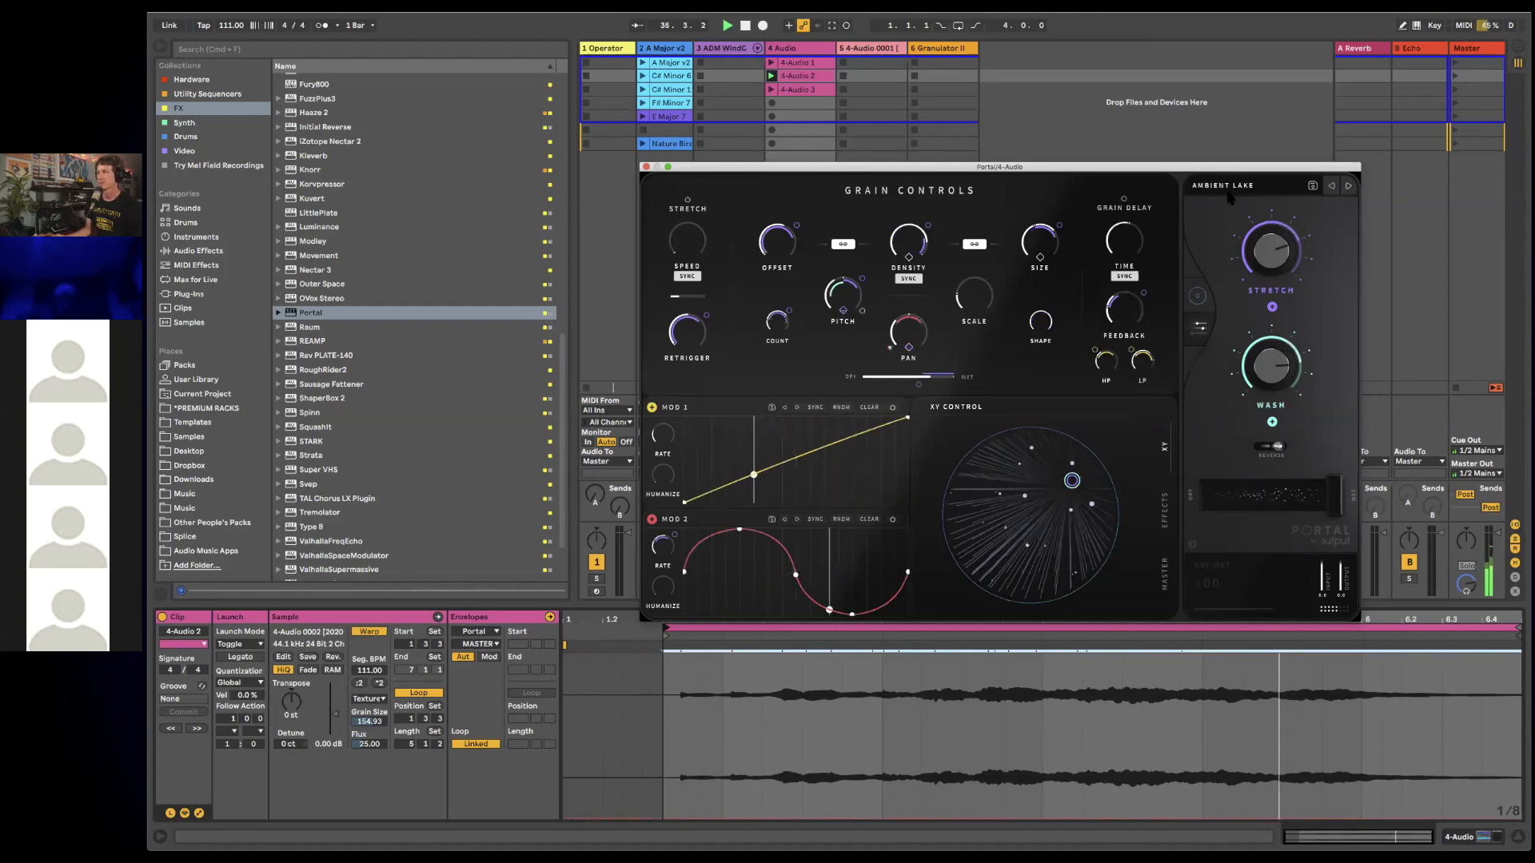
drag(1070, 482, 1028, 462)
click(1165, 510)
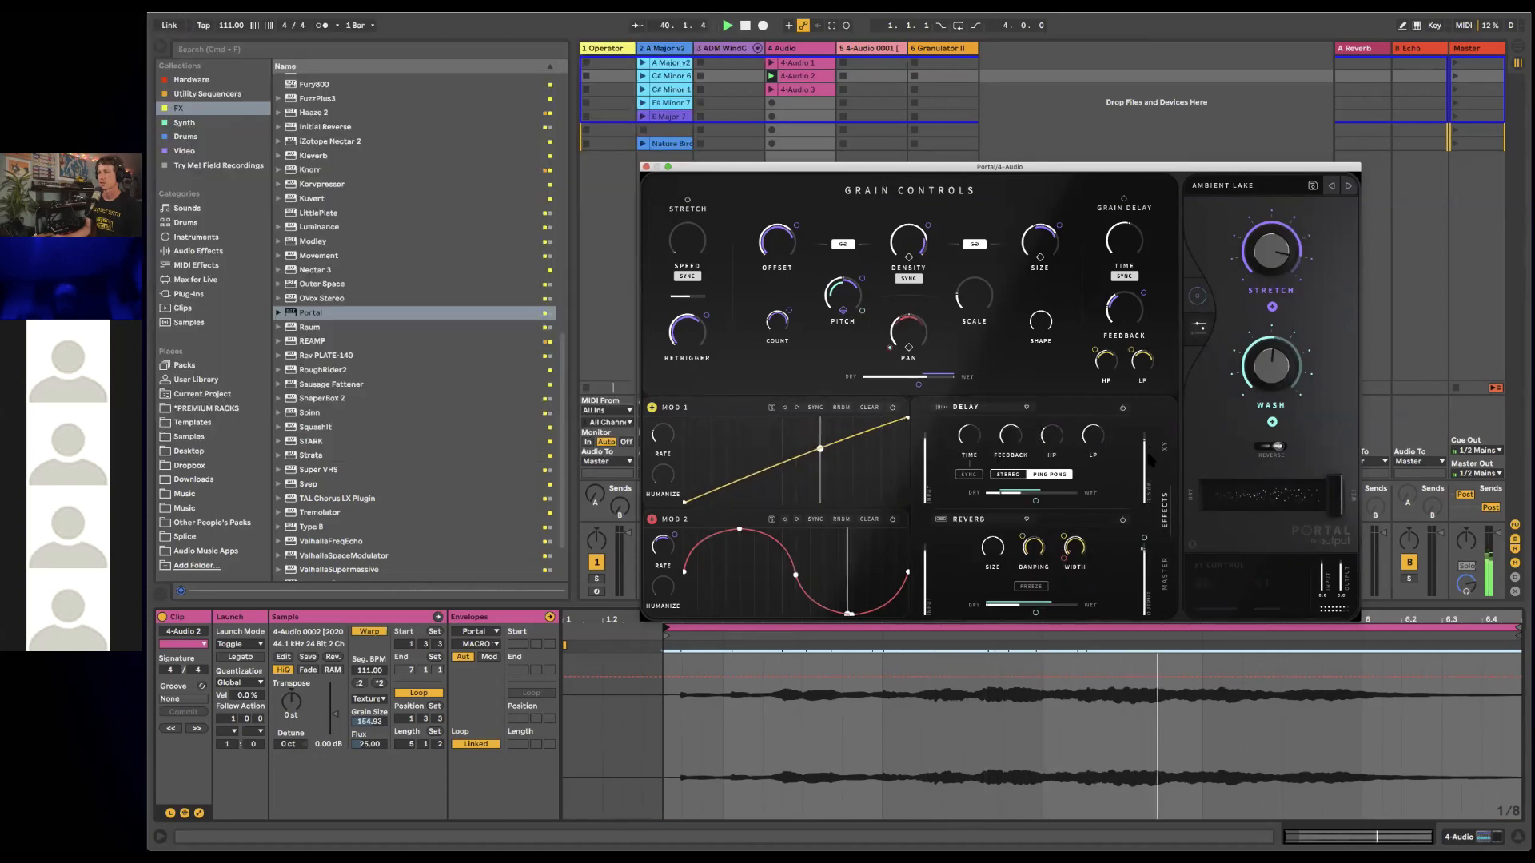
- Copy Frostbite 2 from the ADM WindChimes Tape Machine track to the 4 Audio track, placing it after Portal
drag(1002, 169, 1118, 132)
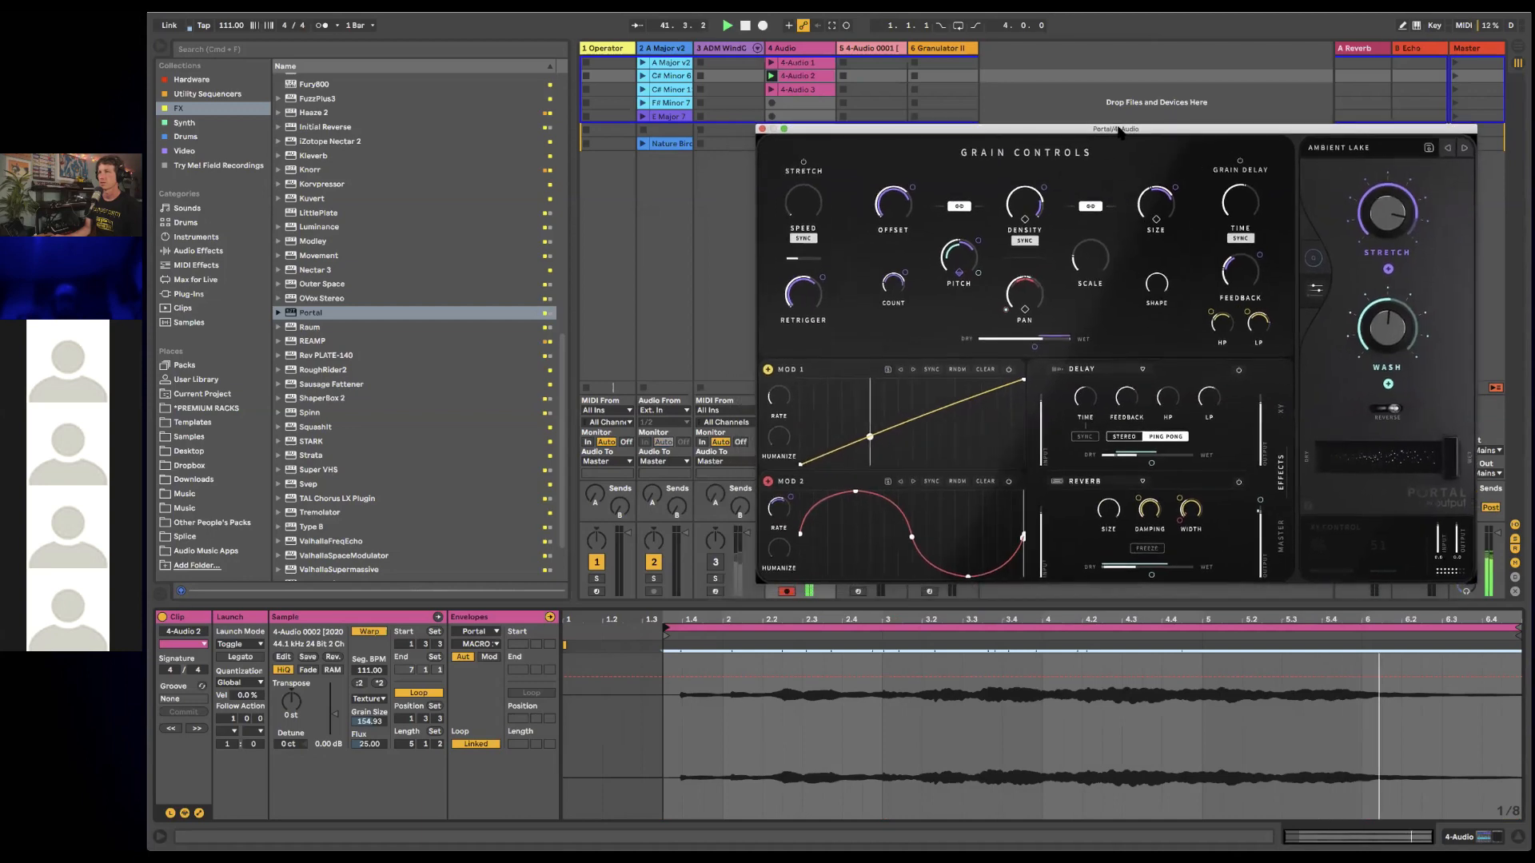
click(785, 48)
click(728, 48)
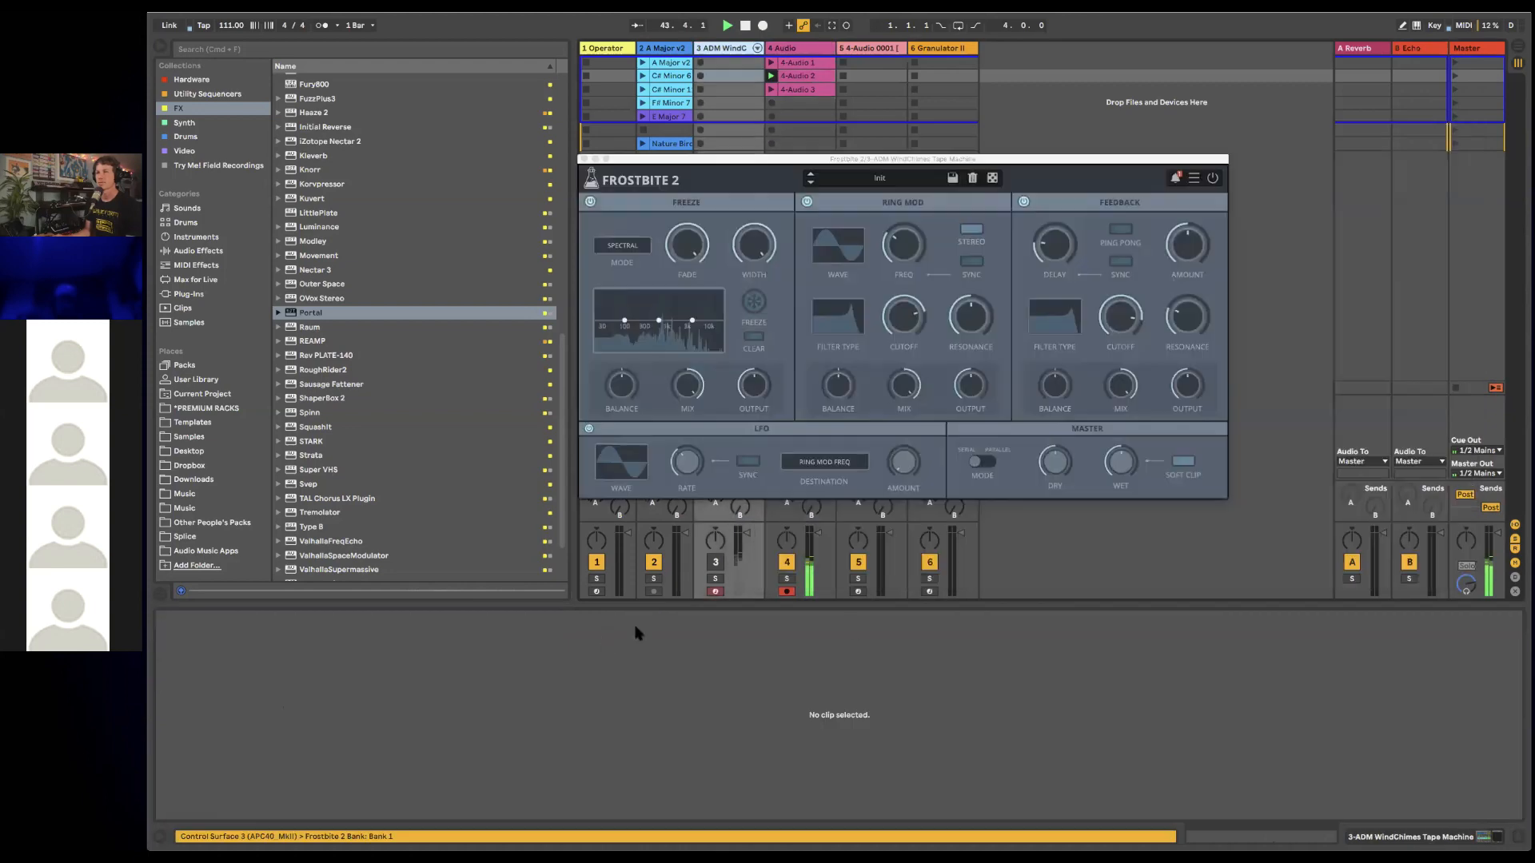
click(1409, 833)
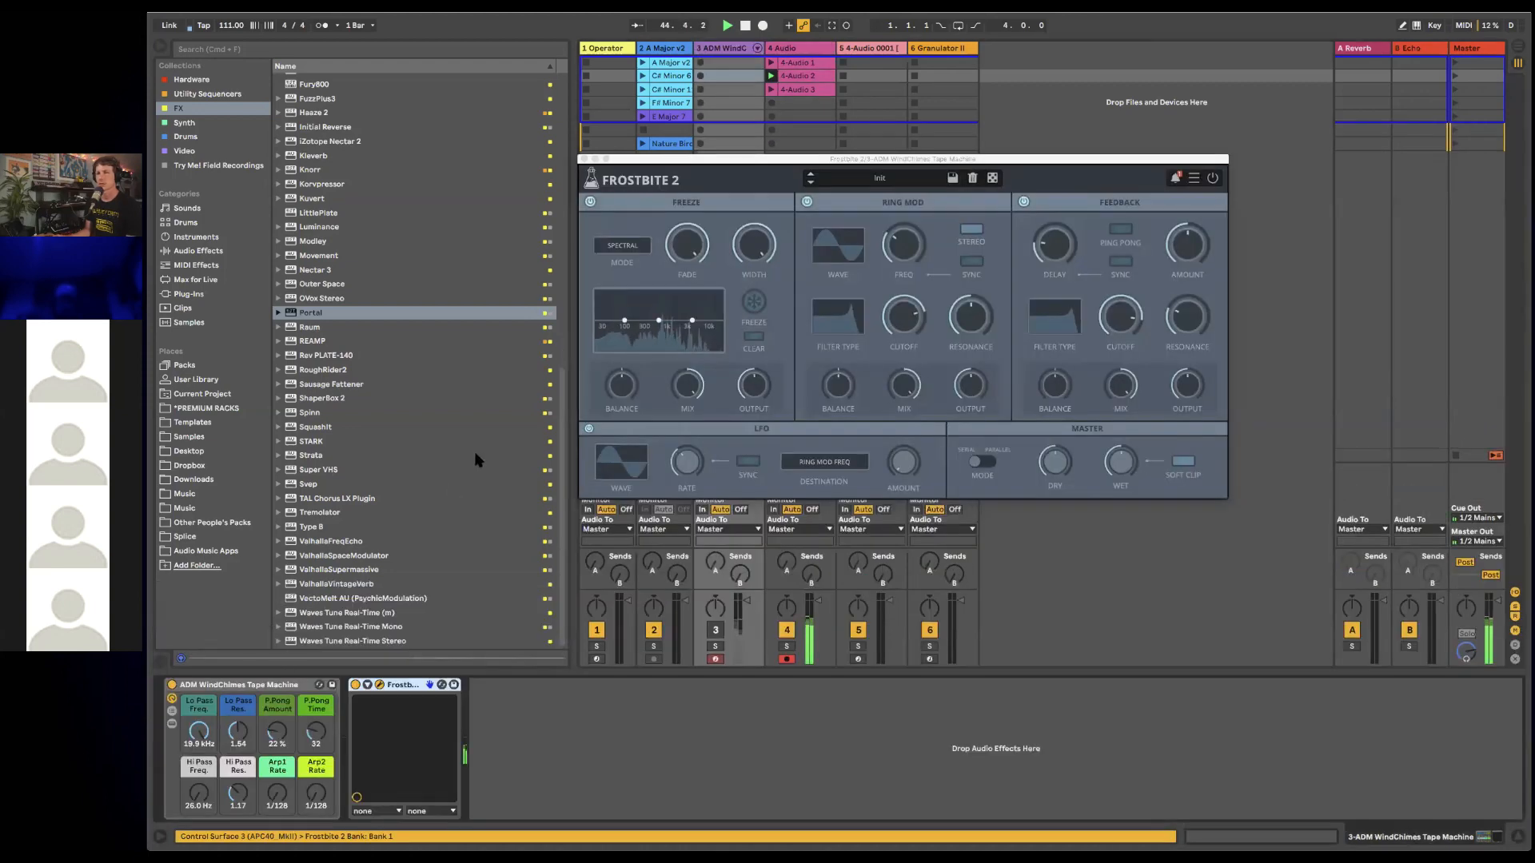
click(784, 92)
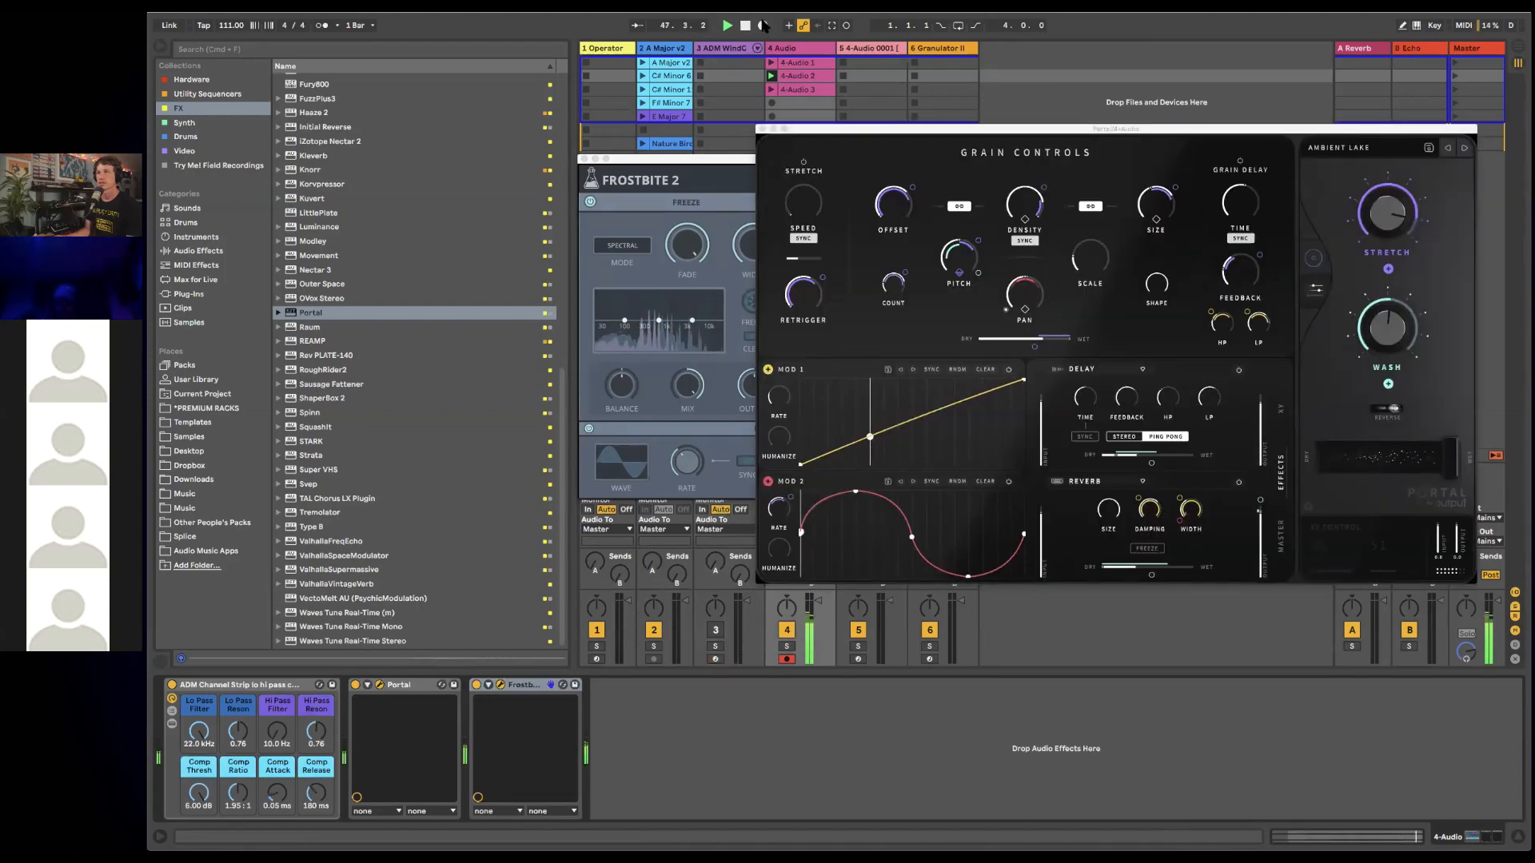
- Enable Freeze in the 4 Audio track's Frostbite 2 and lower its ring mod filter cutoff to about 8.1 kHz
drag(711, 164, 457, 138)
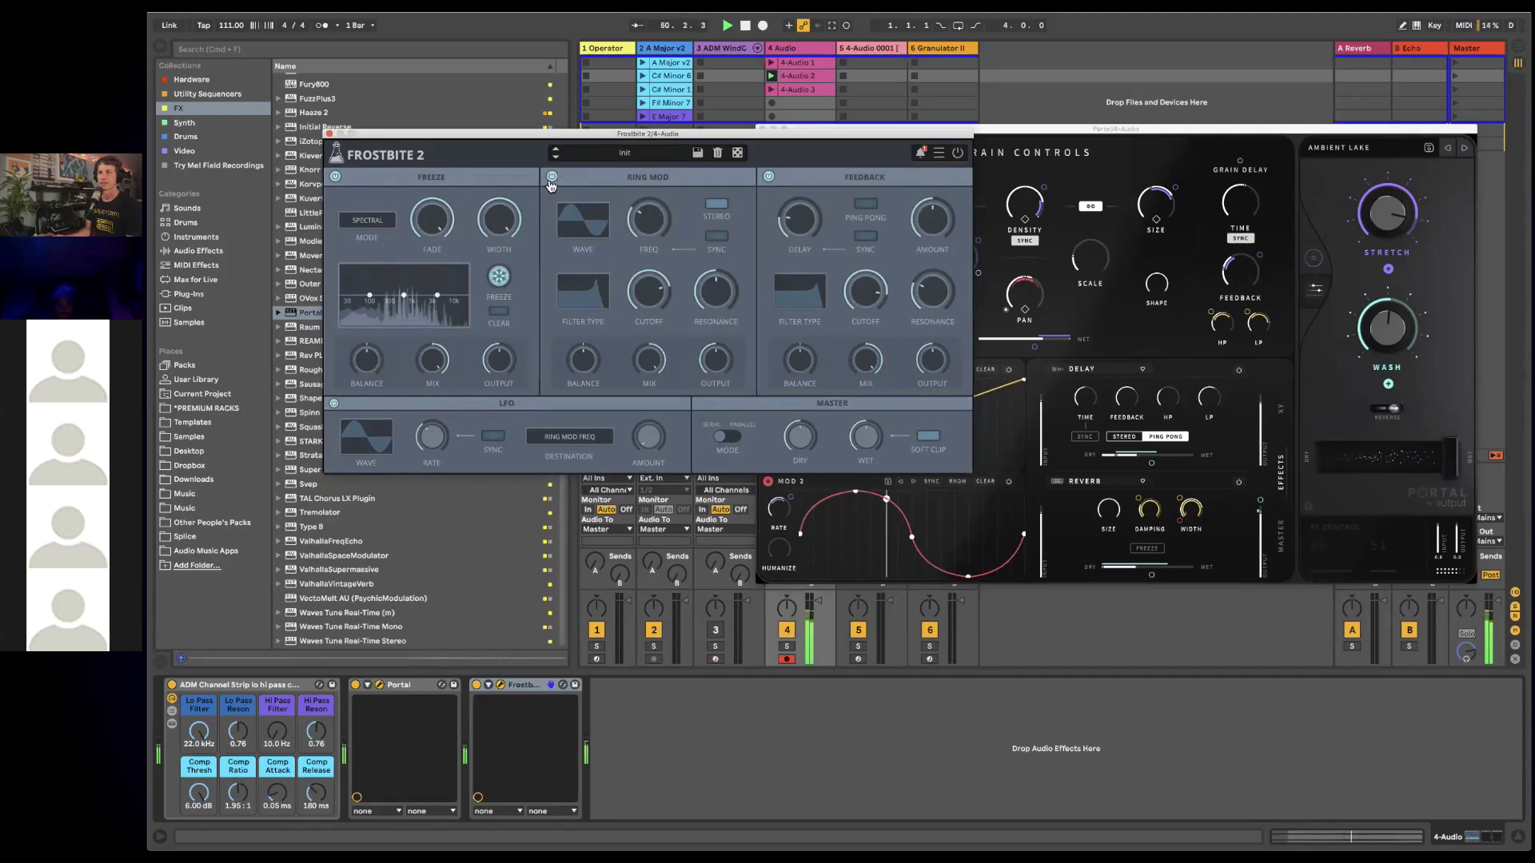
mouse_move(646, 248)
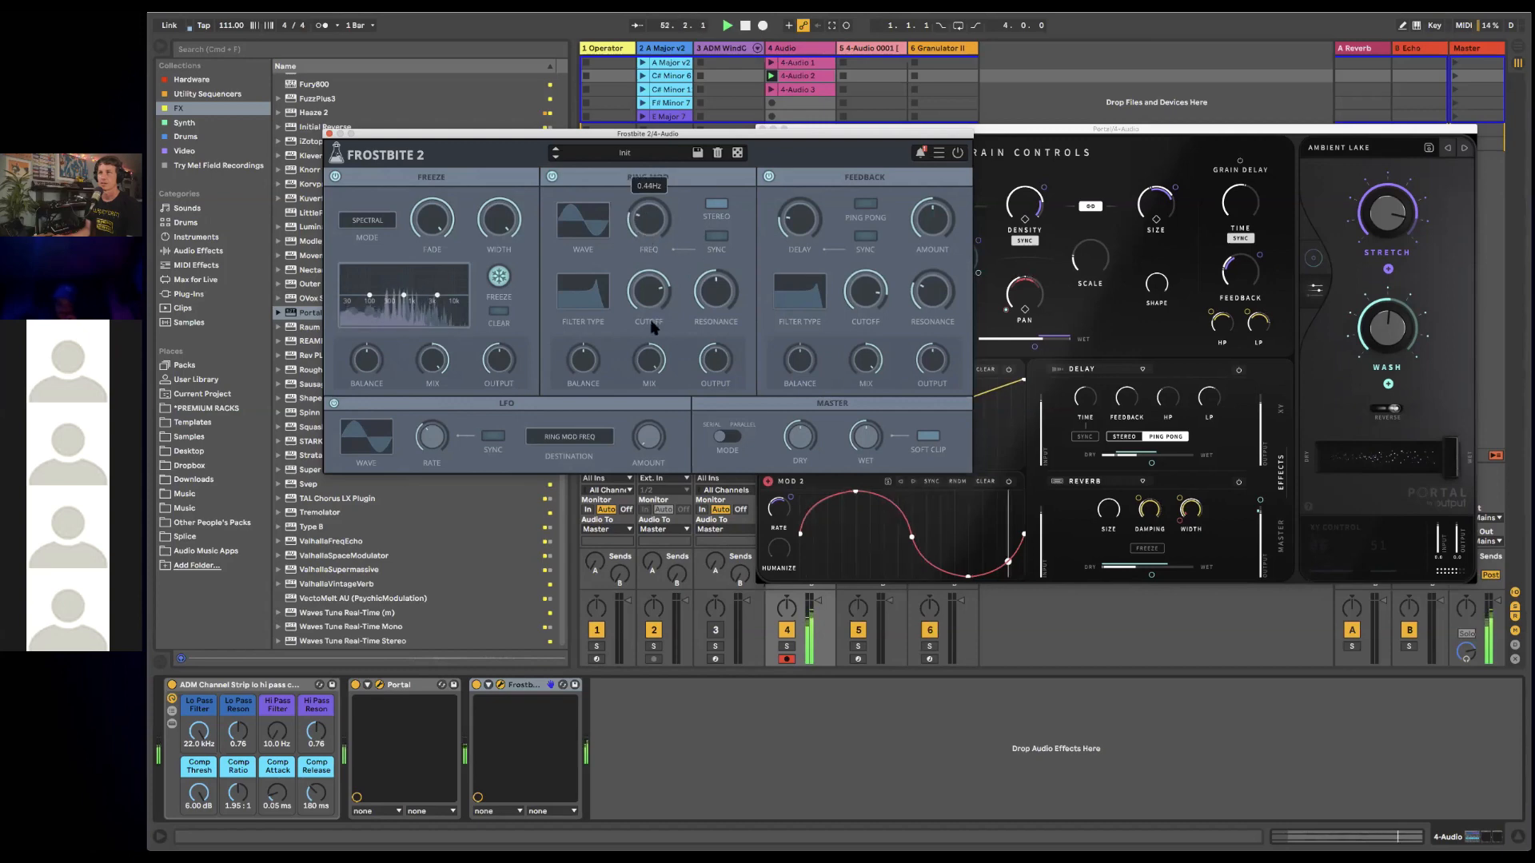
mouse_move(647, 274)
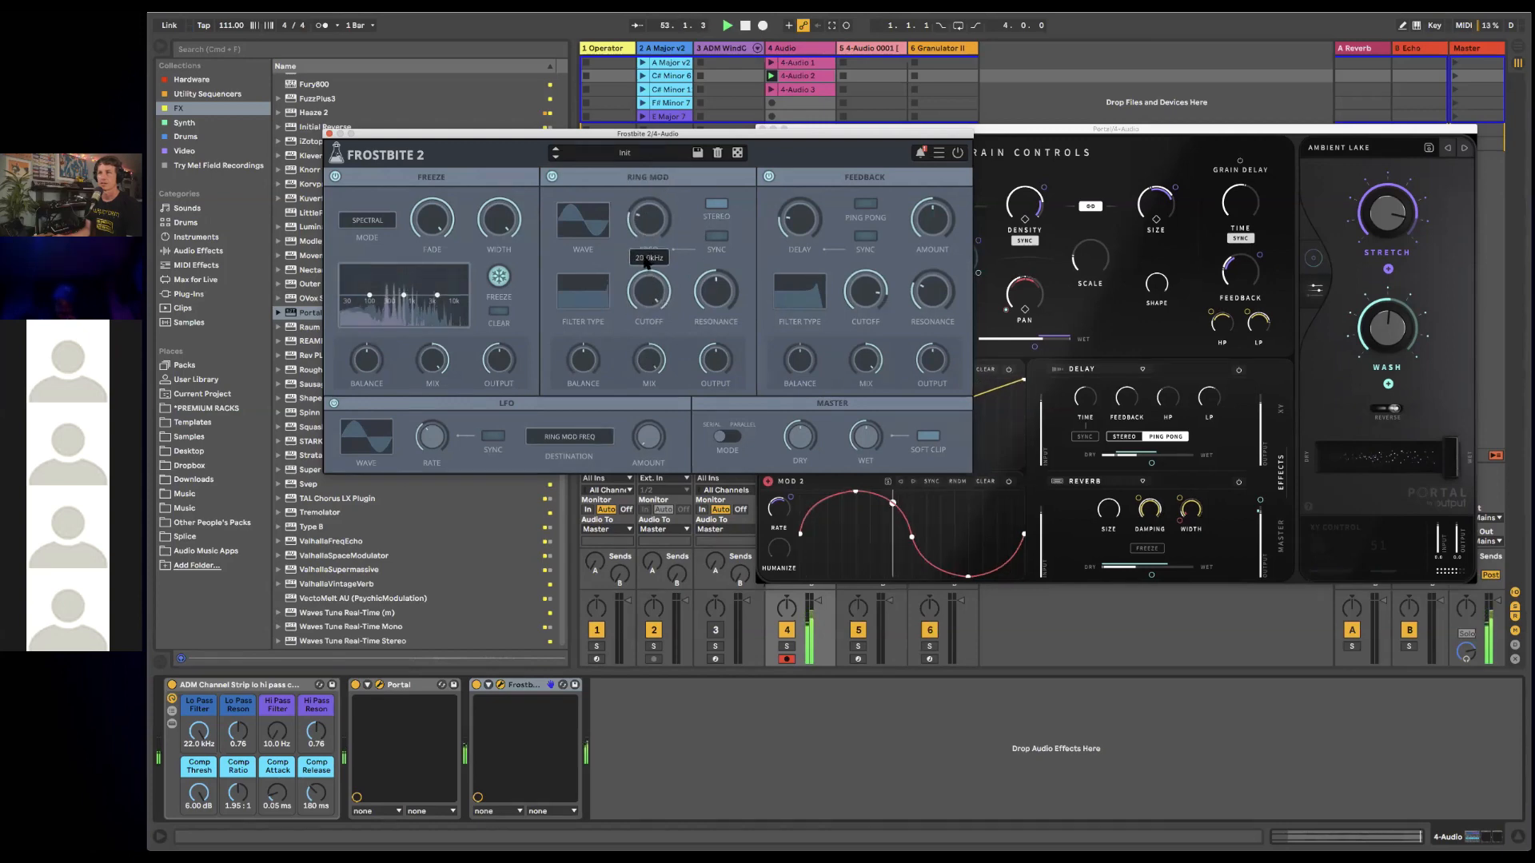
mouse_move(643, 279)
mouse_down()
mouse_move(640, 336)
mouse_move(640, 279)
mouse_up()
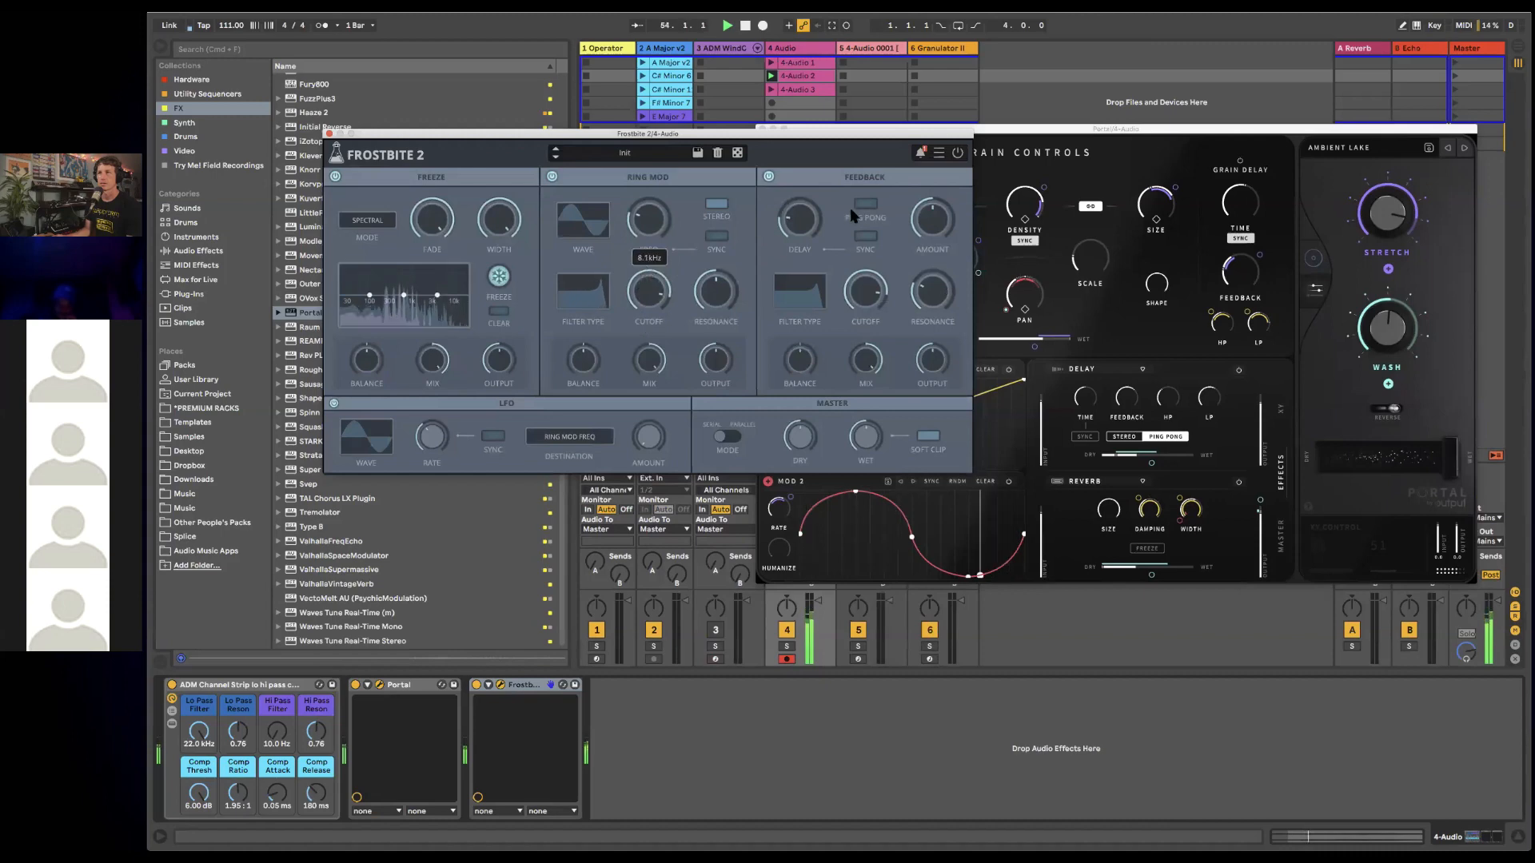
mouse_move(927, 194)
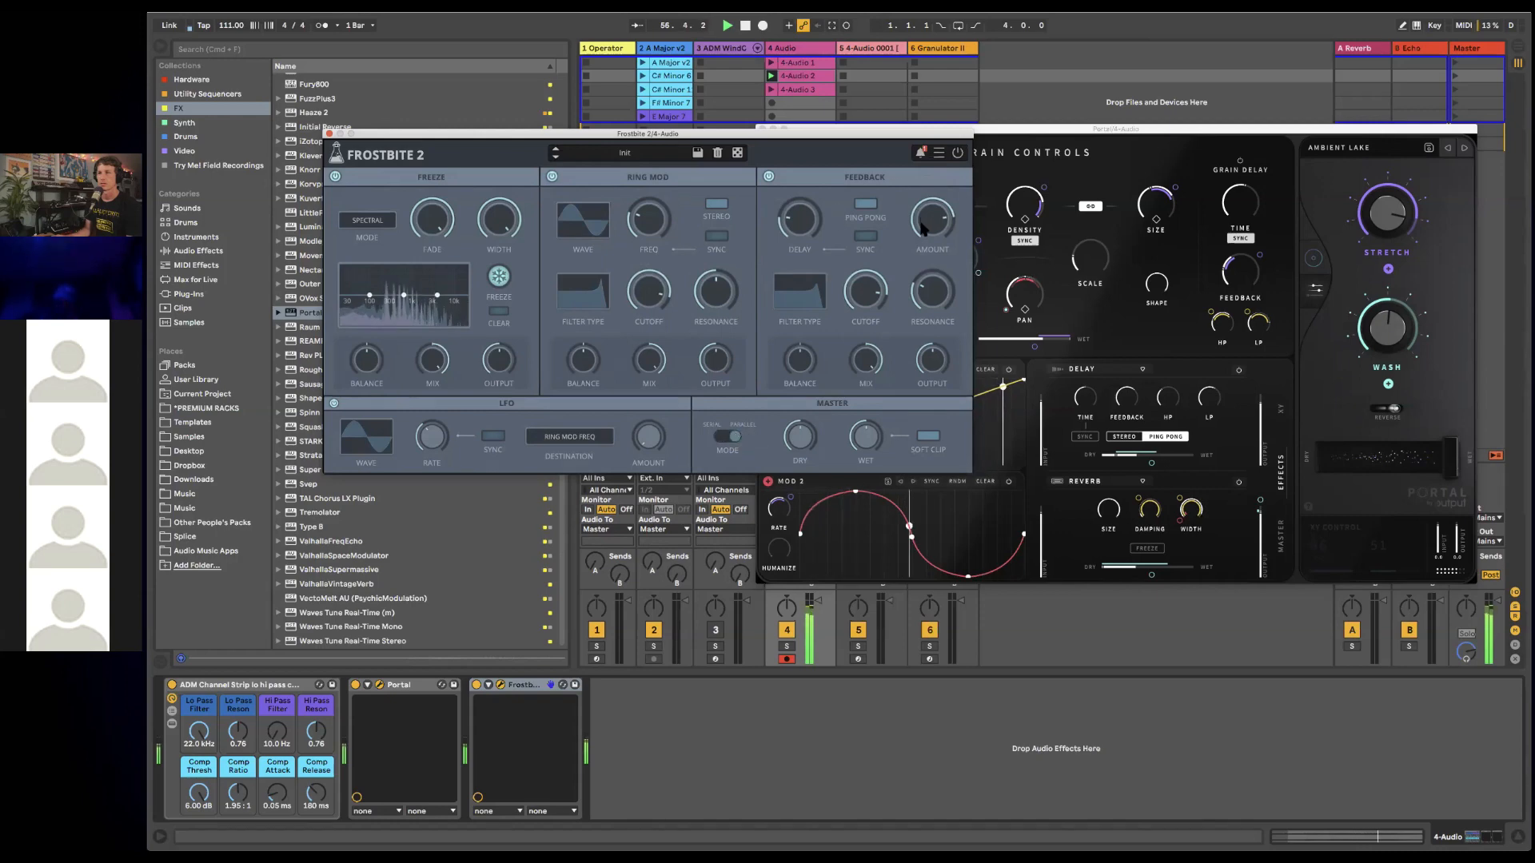
mouse_move(923, 240)
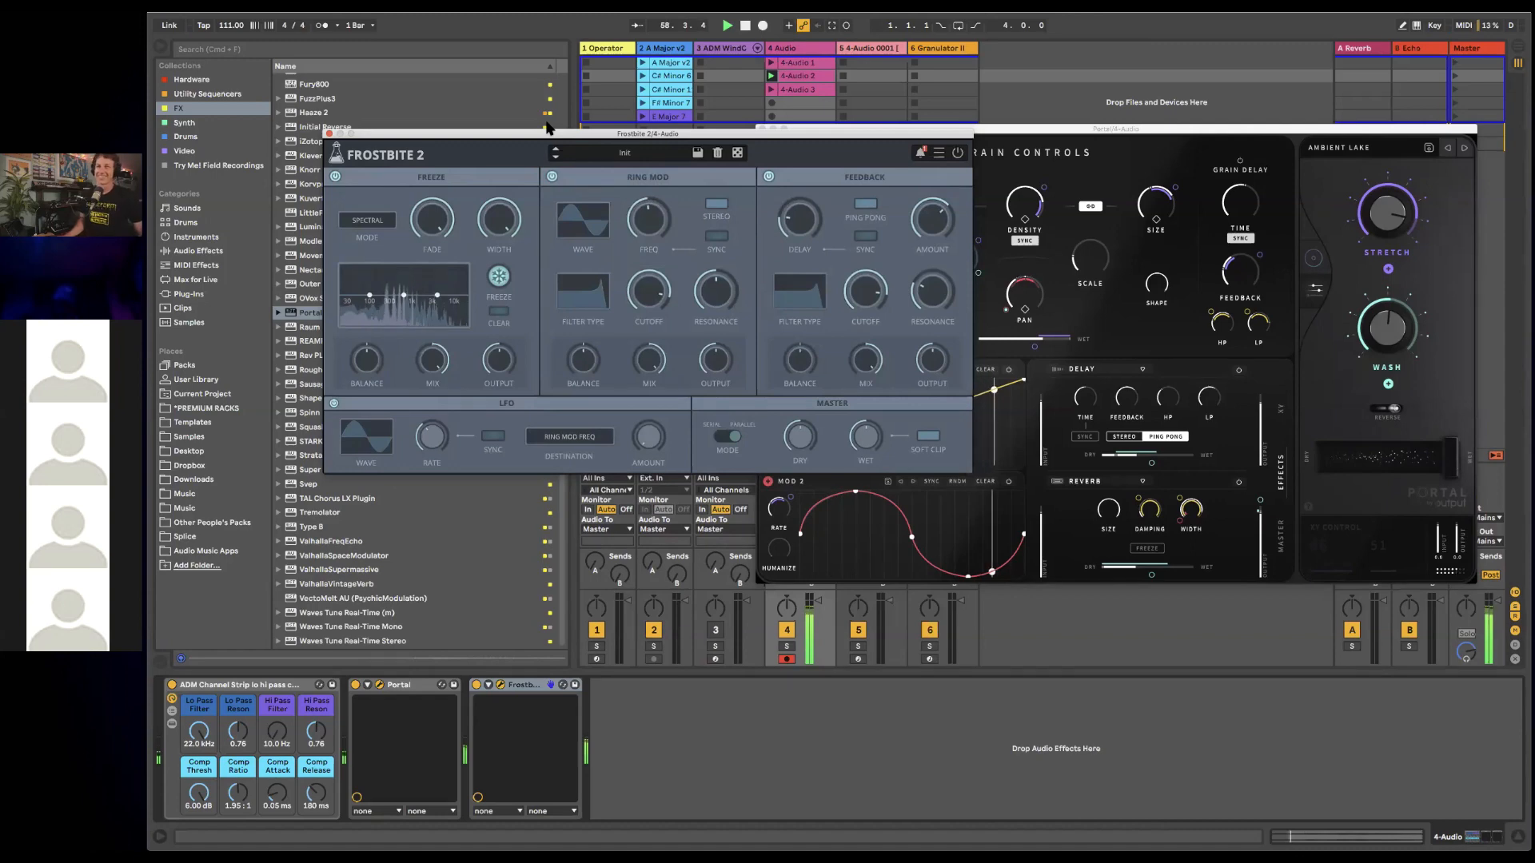
drag(789, 136, 712, 189)
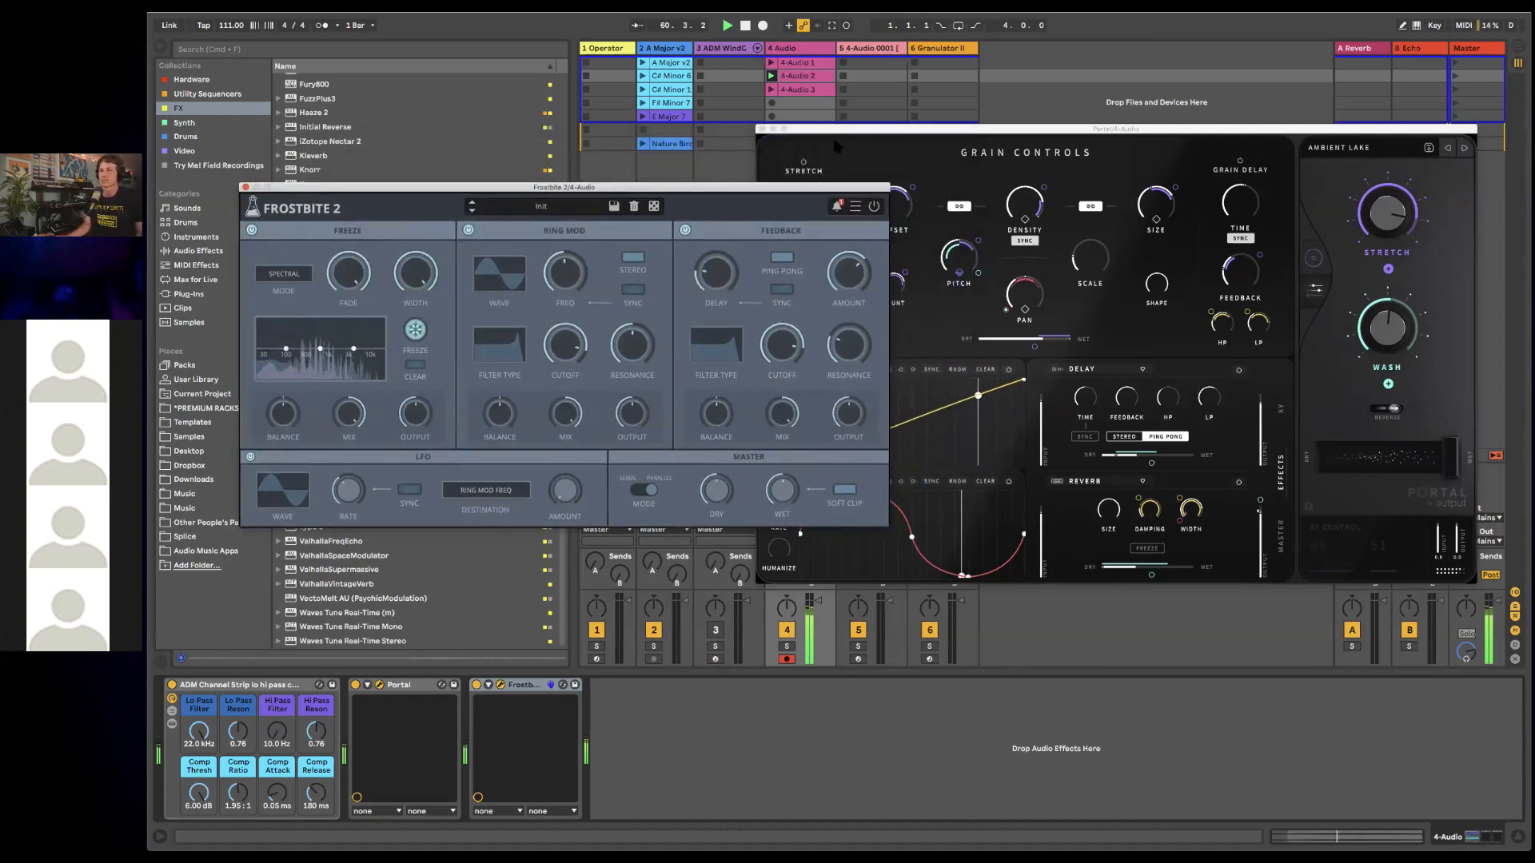
- Move the Operator track's Frostbite 2 window clear of the track headers and return to the 4 Audio track
click(617, 51)
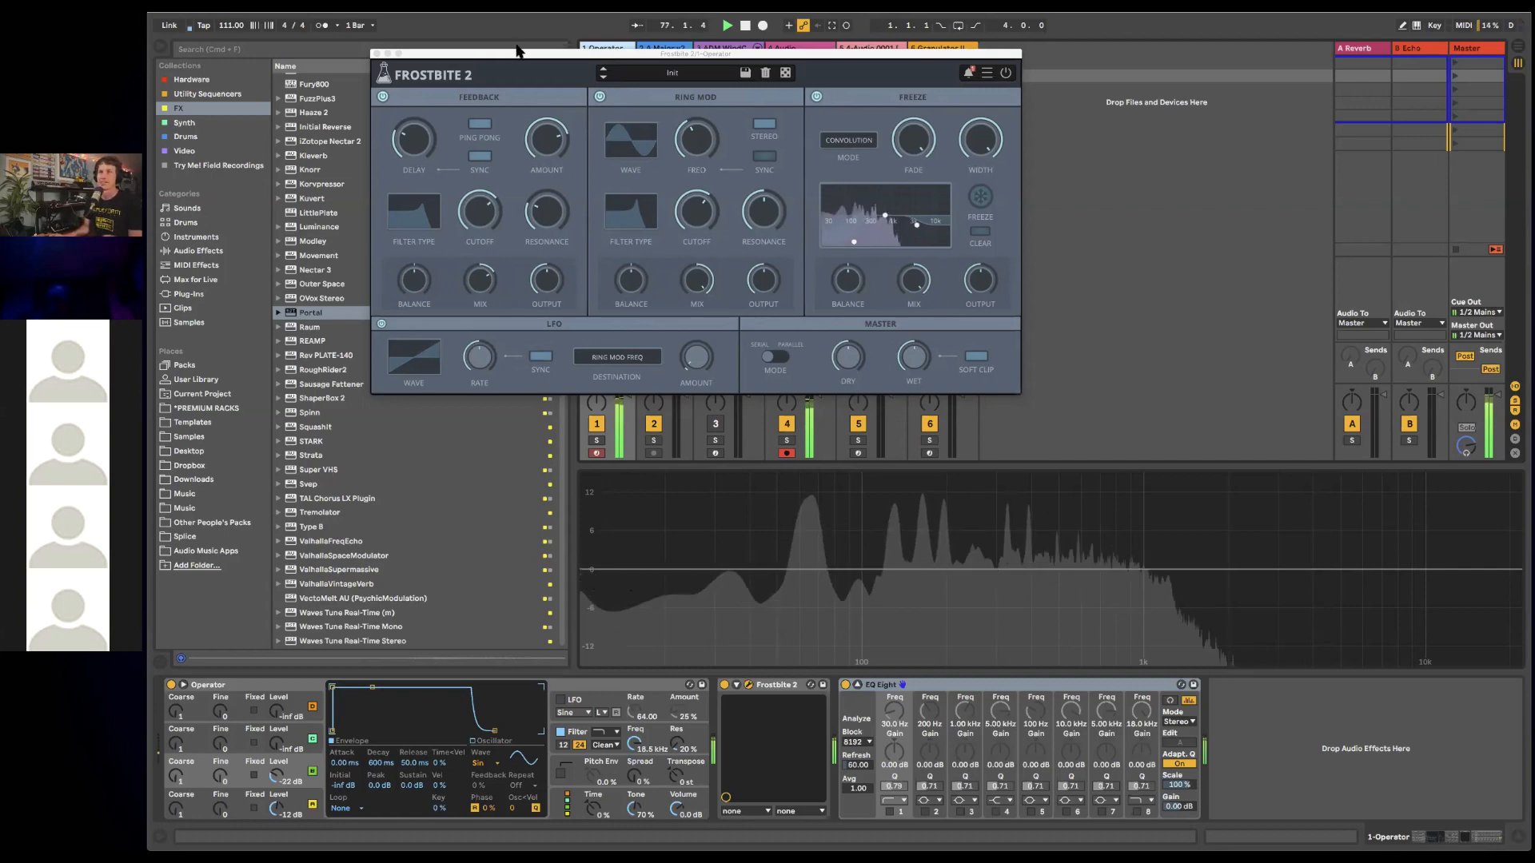
drag(586, 52, 1195, 86)
click(809, 51)
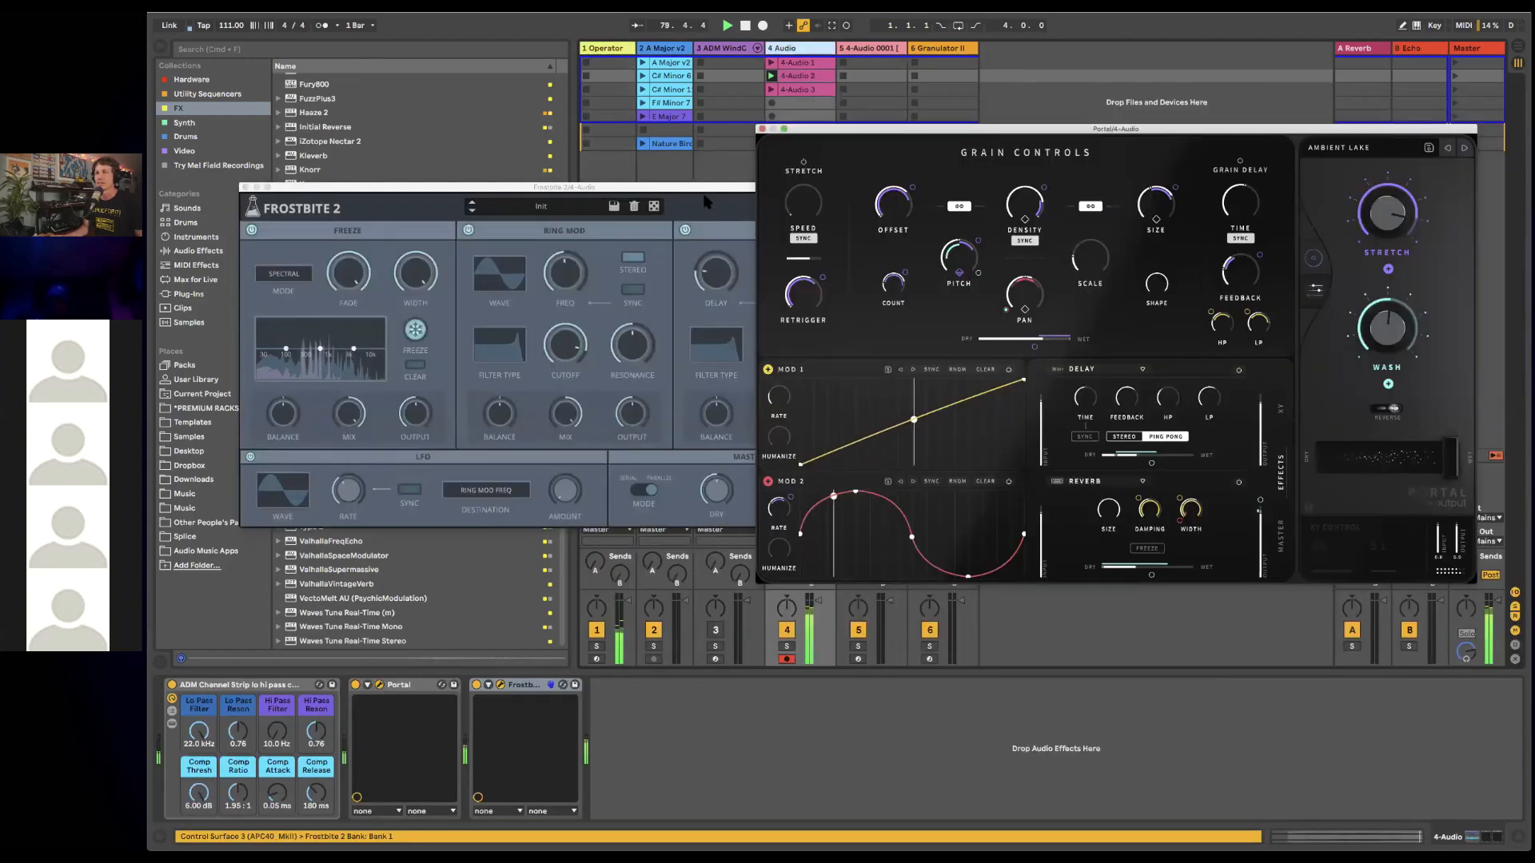
- Lower the ring mod and feedback filter cutoffs in 4 Audio's Frostbite 2 and pull down the highest freeze spectrum point
click(701, 187)
drag(700, 187, 639, 190)
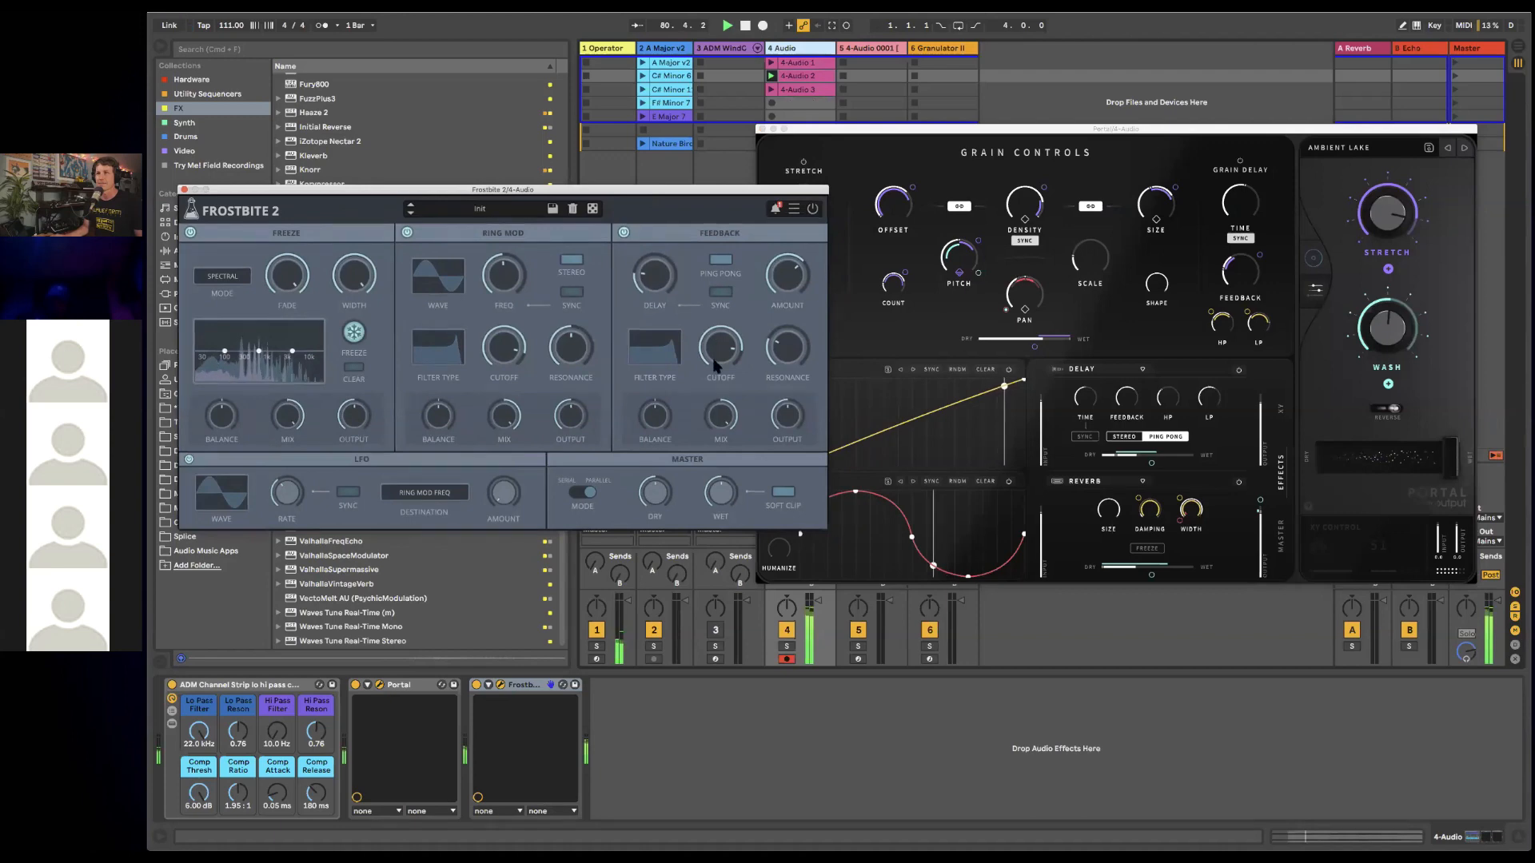
mouse_move(712, 382)
mouse_move(511, 373)
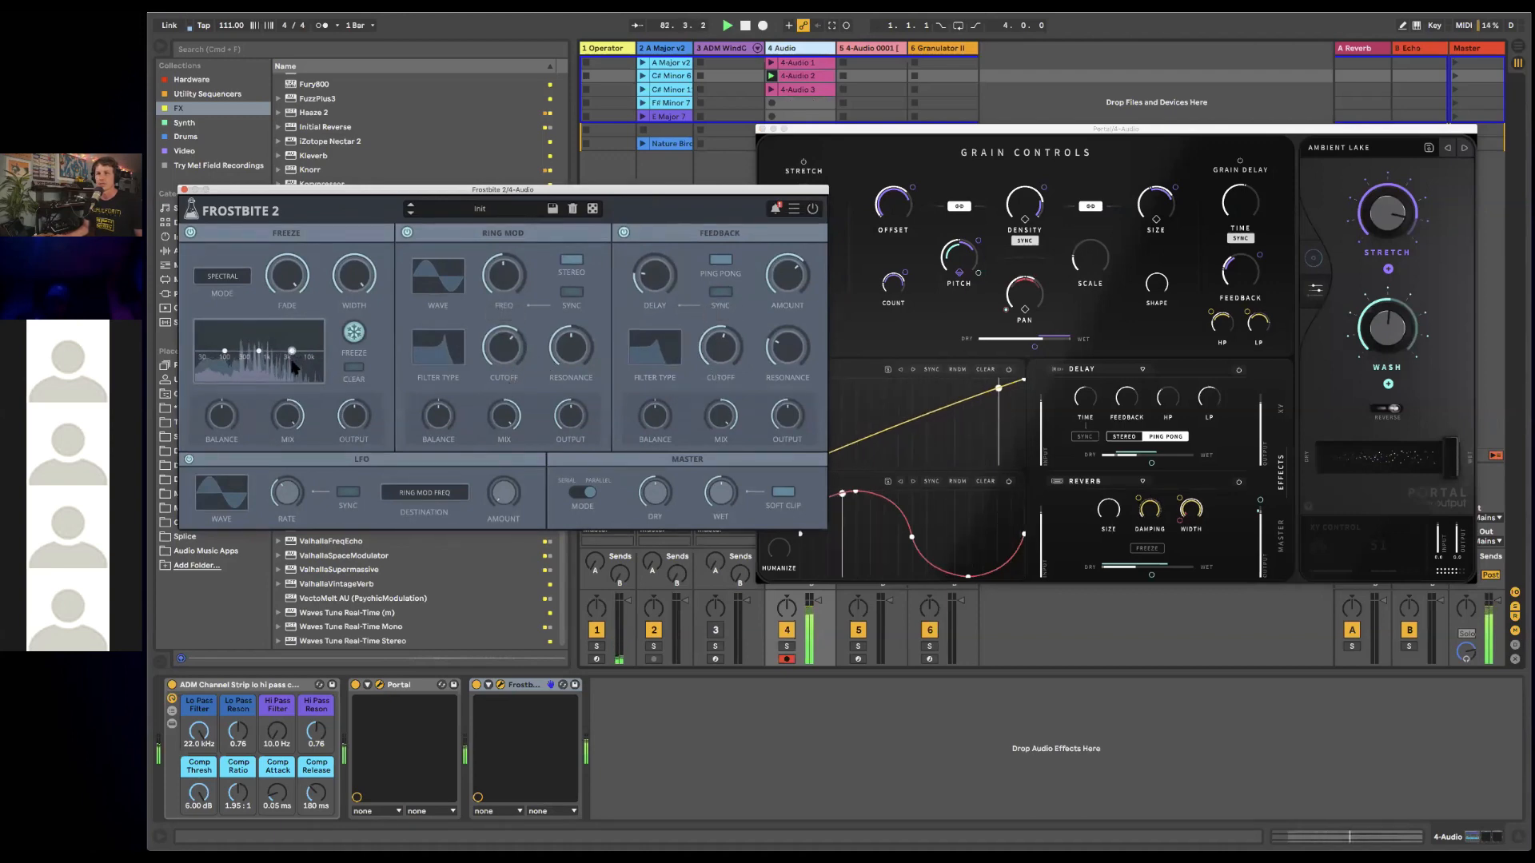
drag(293, 350, 293, 367)
- Add Auto Filter after Frostbite 2 on 4 Audio with frequency about 1.54 kHz, resonance 33% and LFO amount 10.0
drag(354, 189, 669, 299)
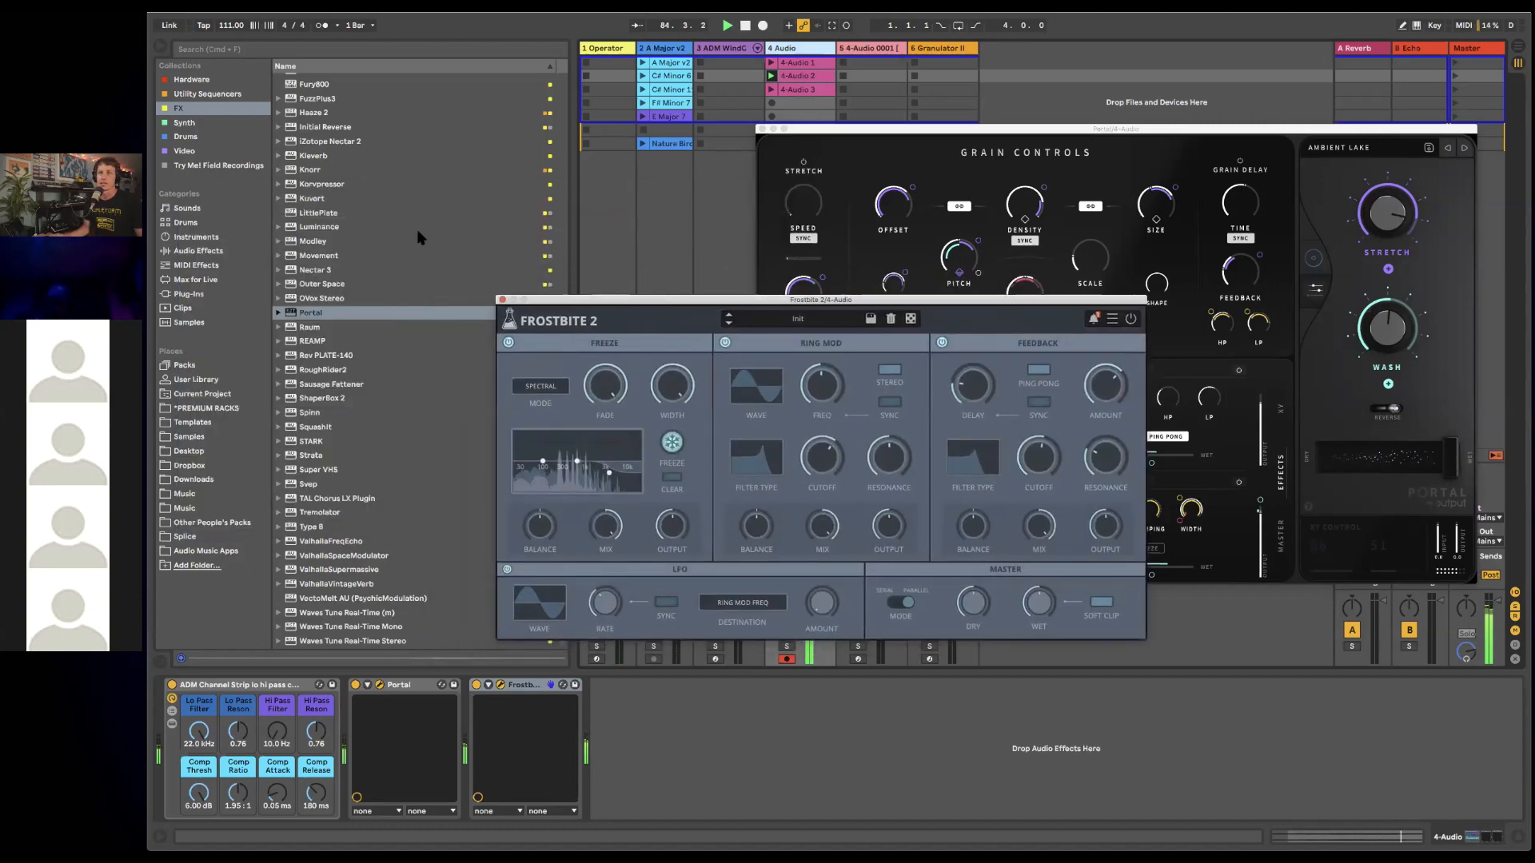
click(207, 250)
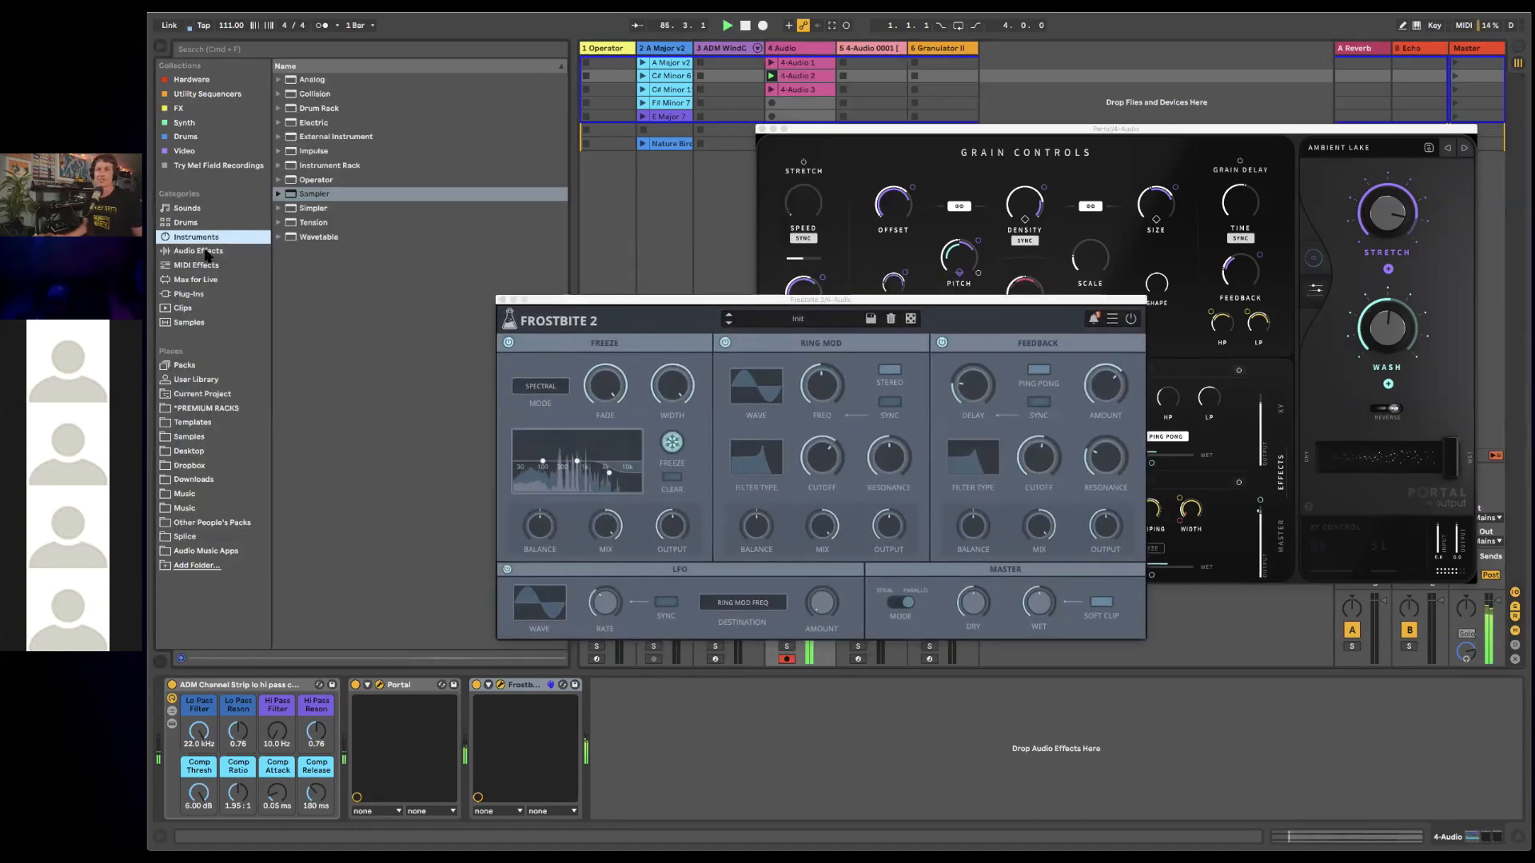
drag(311, 111, 743, 797)
drag(691, 712, 669, 708)
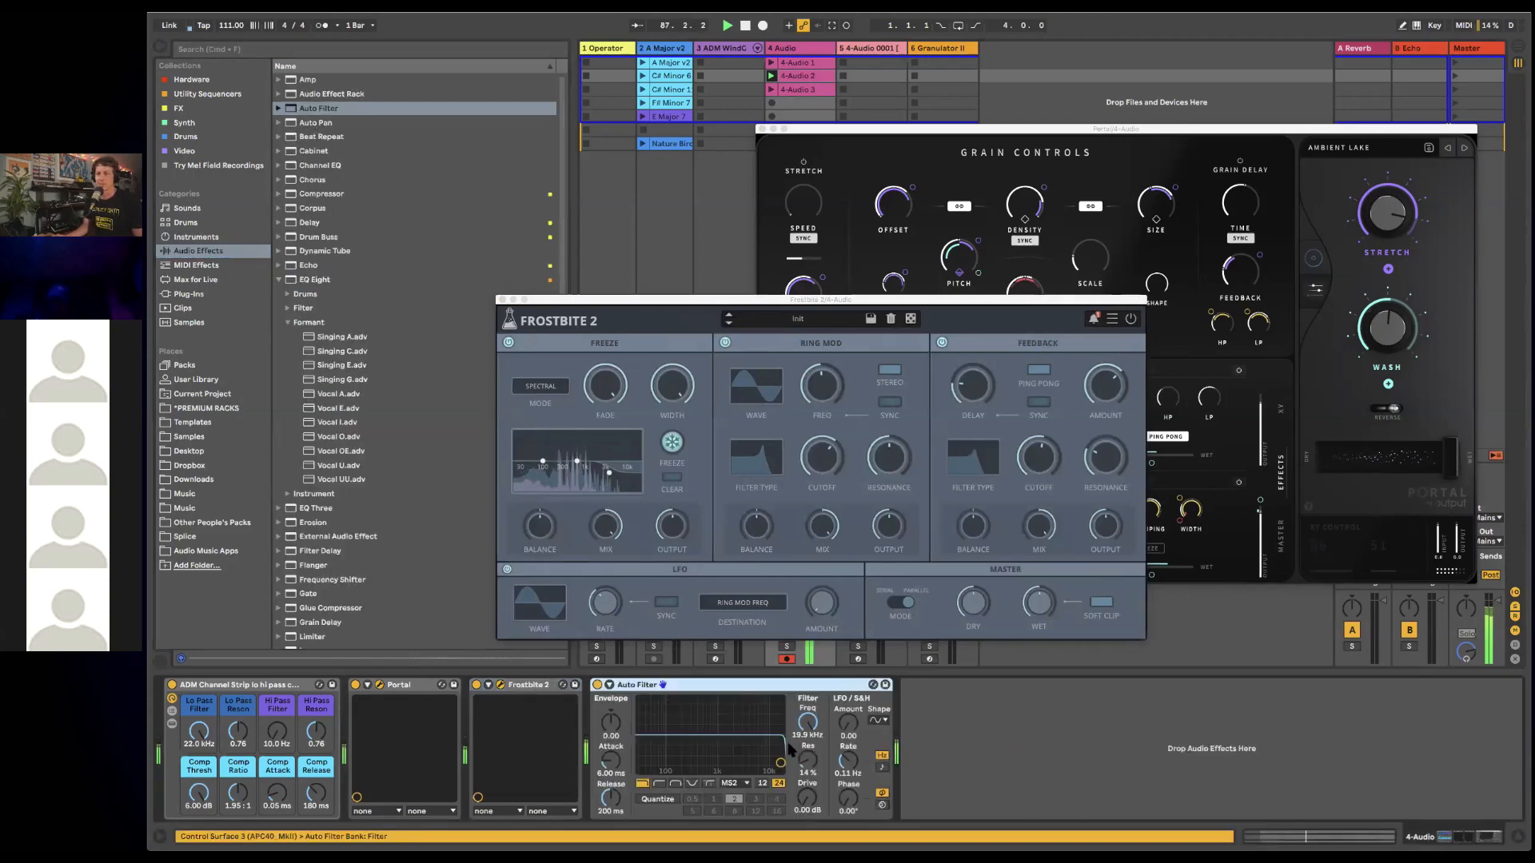
drag(781, 763, 707, 751)
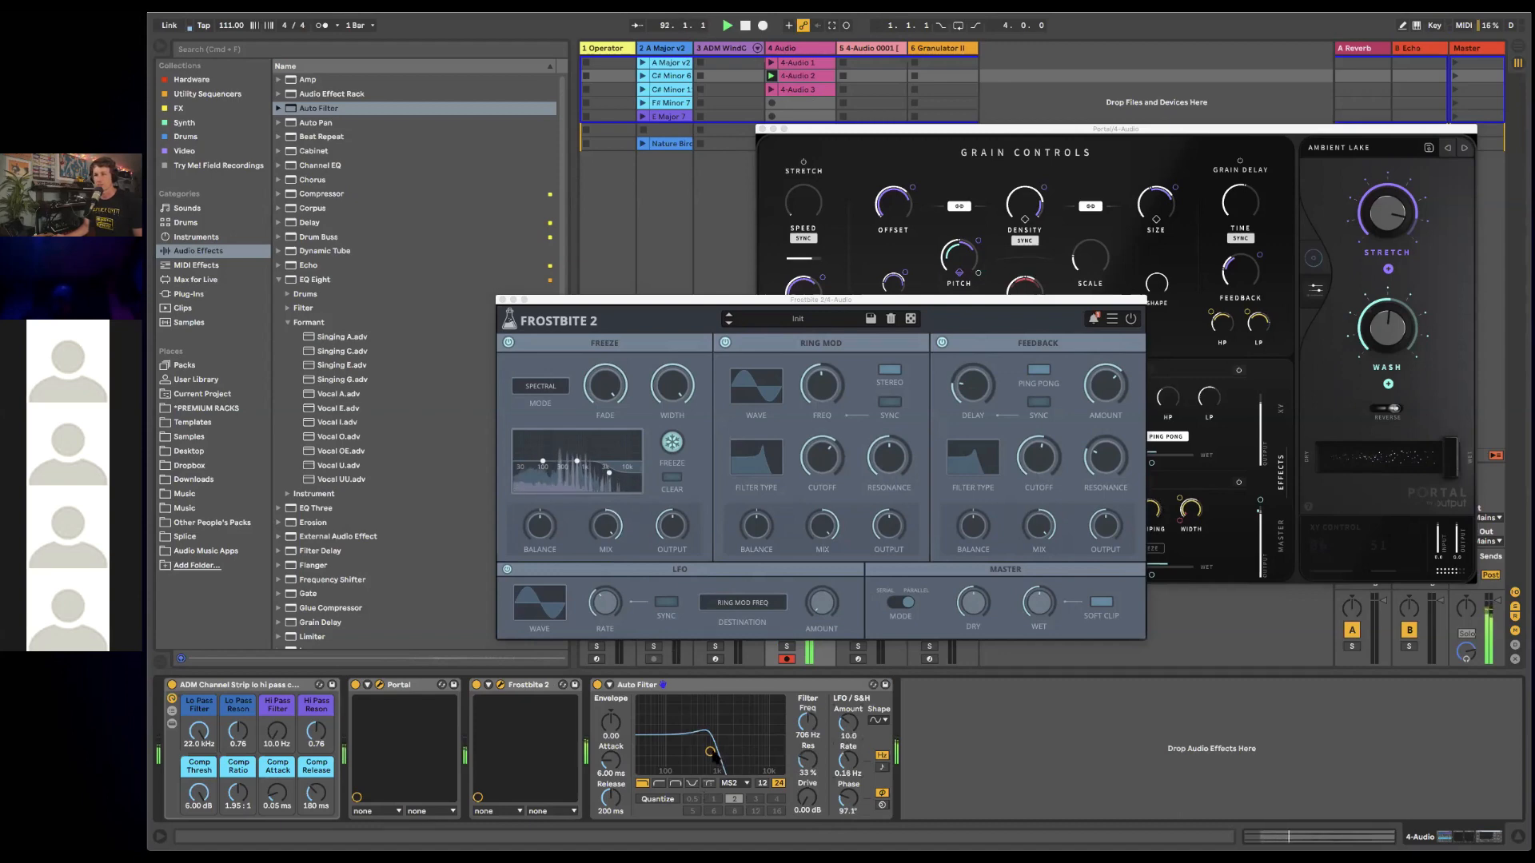
drag(713, 756, 725, 752)
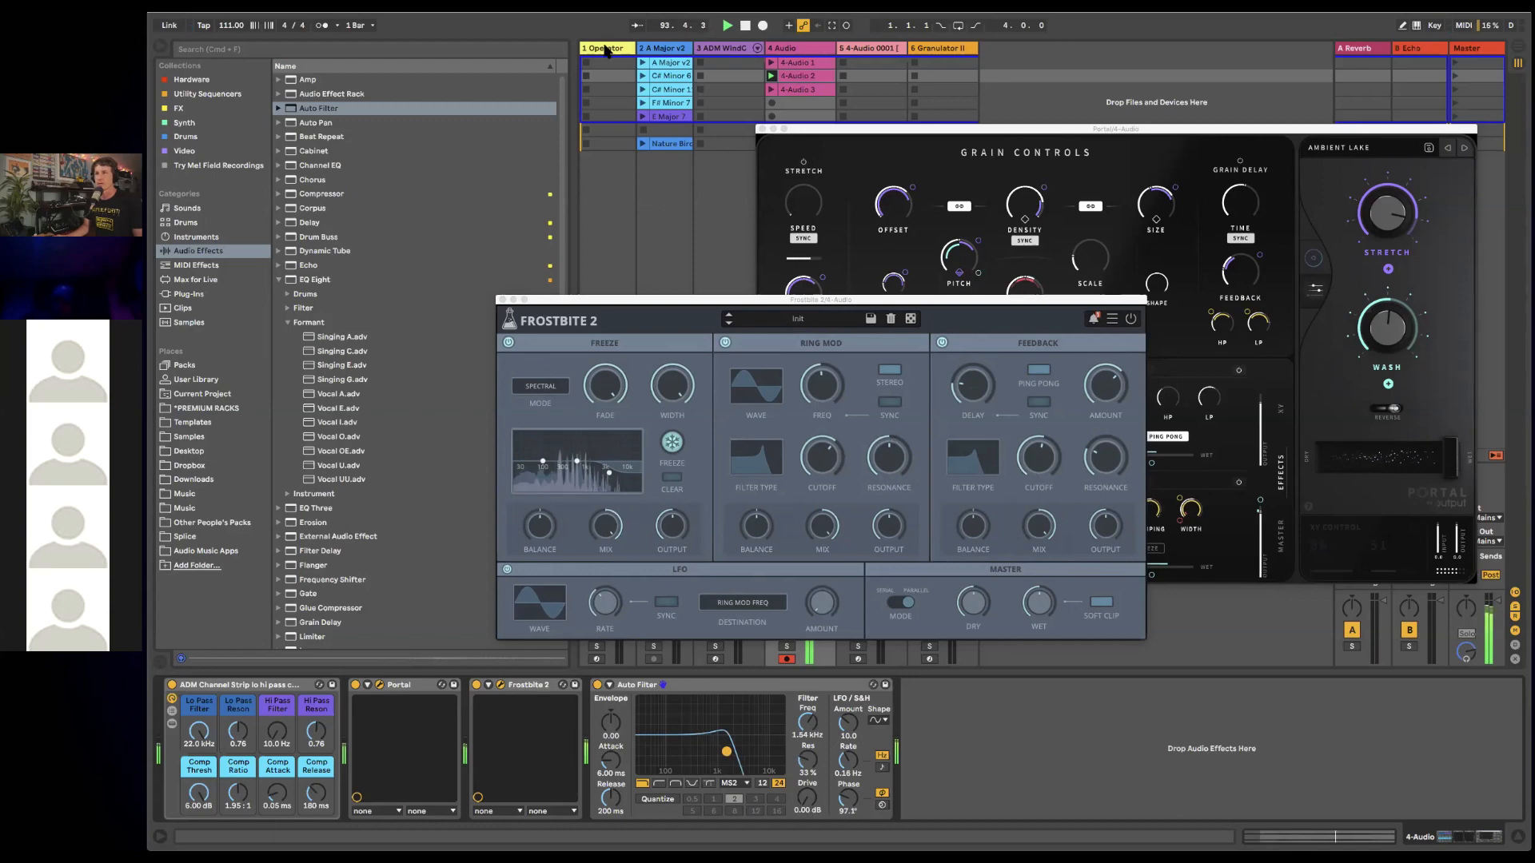
- Load the 808 Startup Kit from Drum Essentials on a new track and capture the played pattern as a clip in its second slot
click(605, 50)
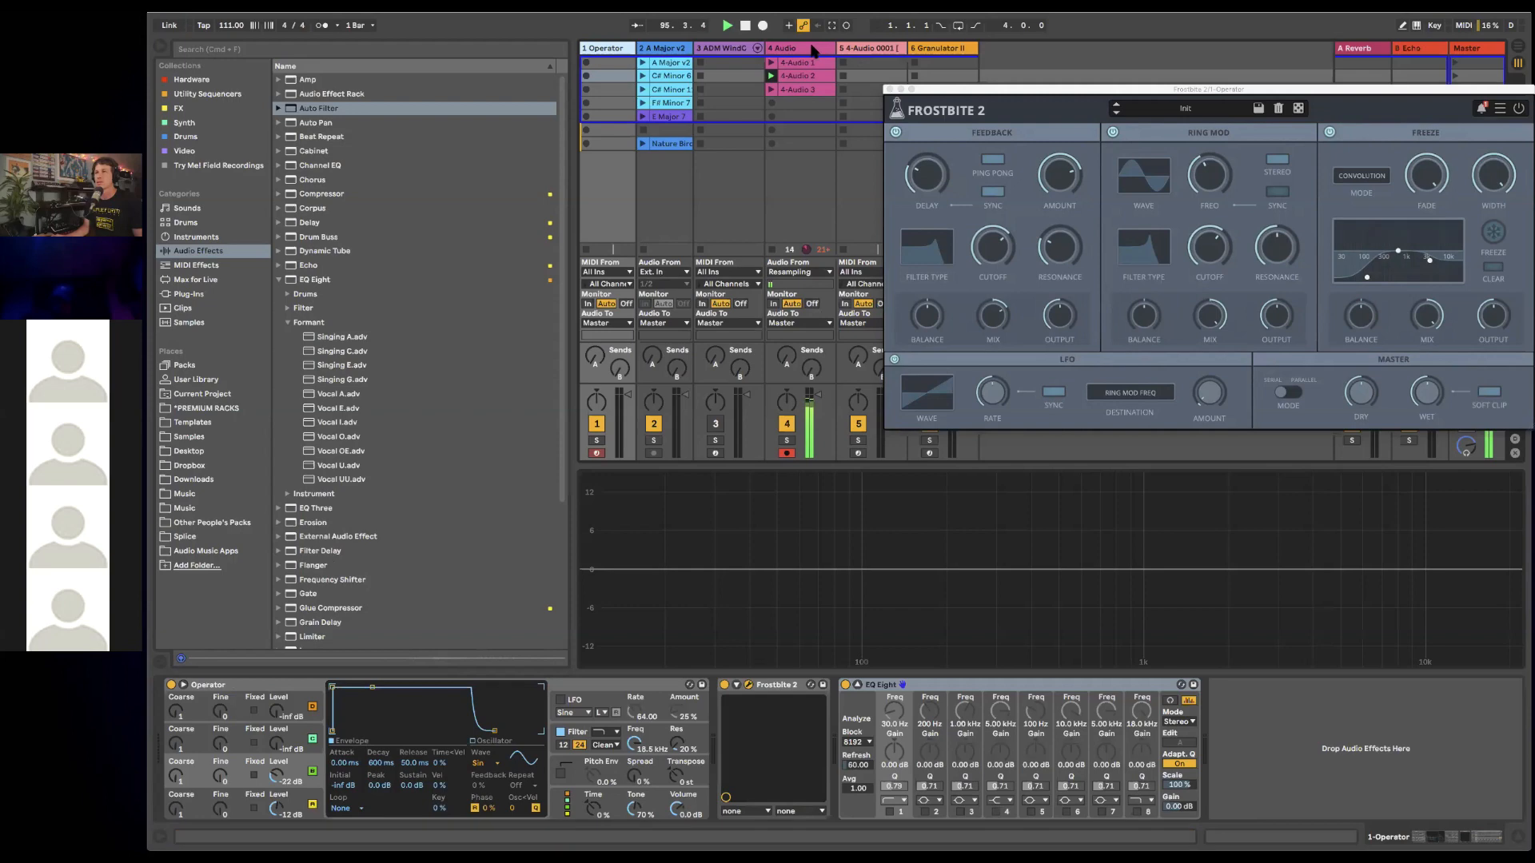
click(192, 138)
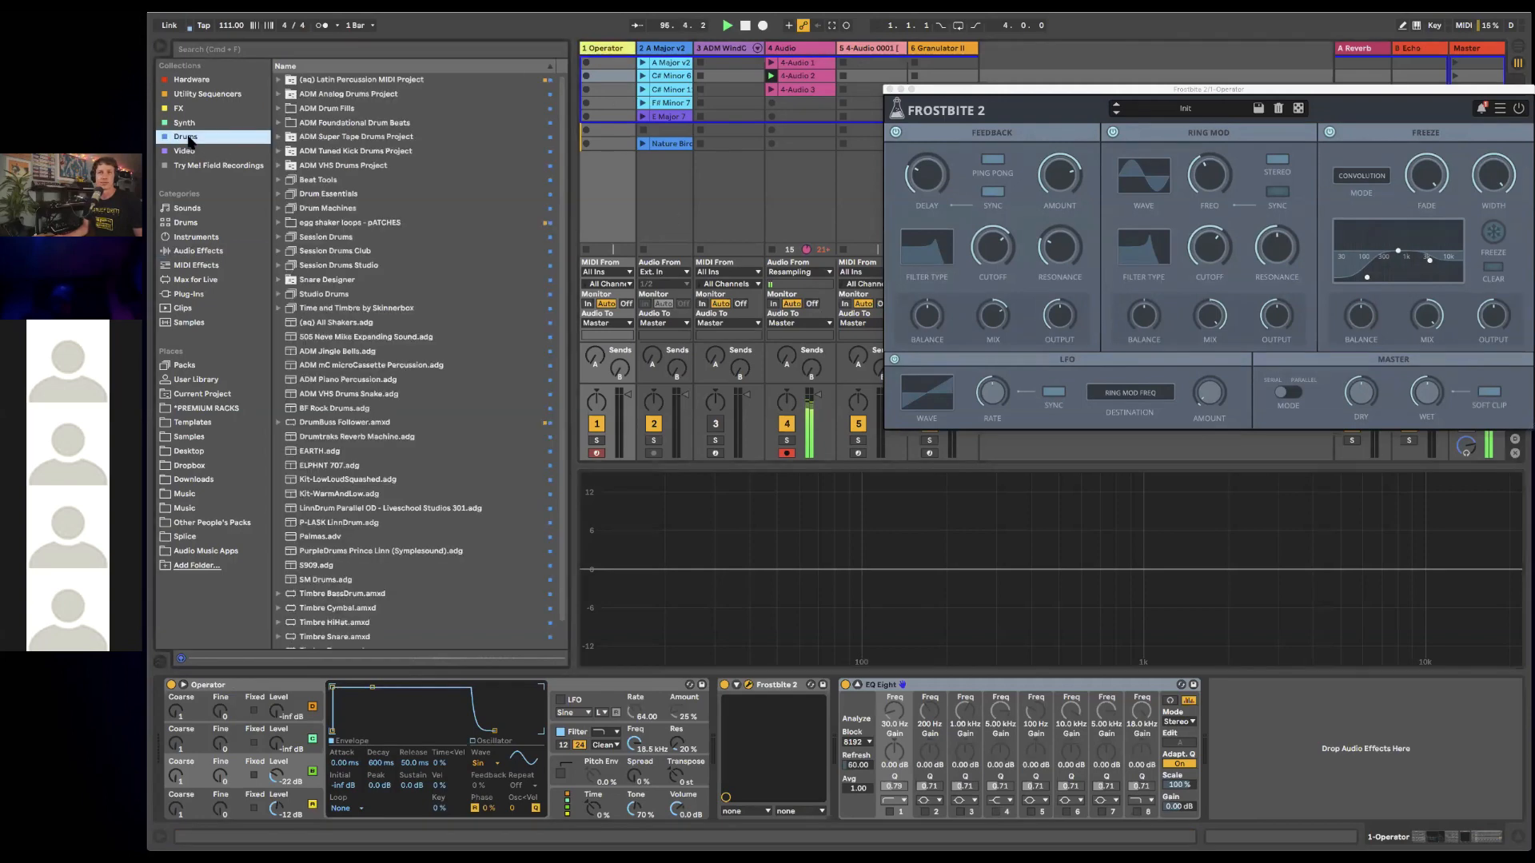
click(279, 194)
click(287, 208)
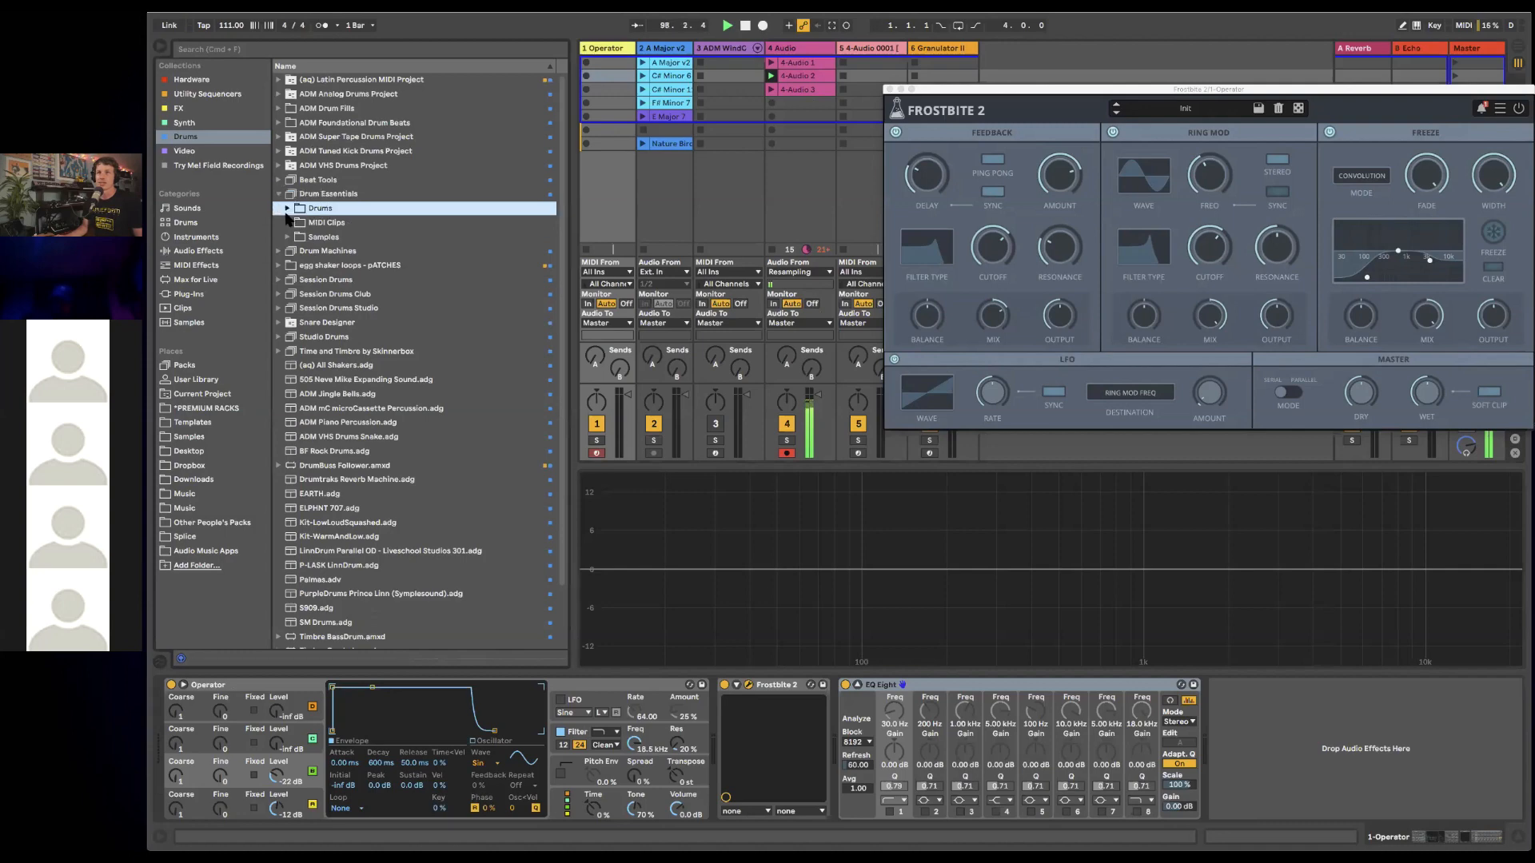
click(288, 209)
click(297, 237)
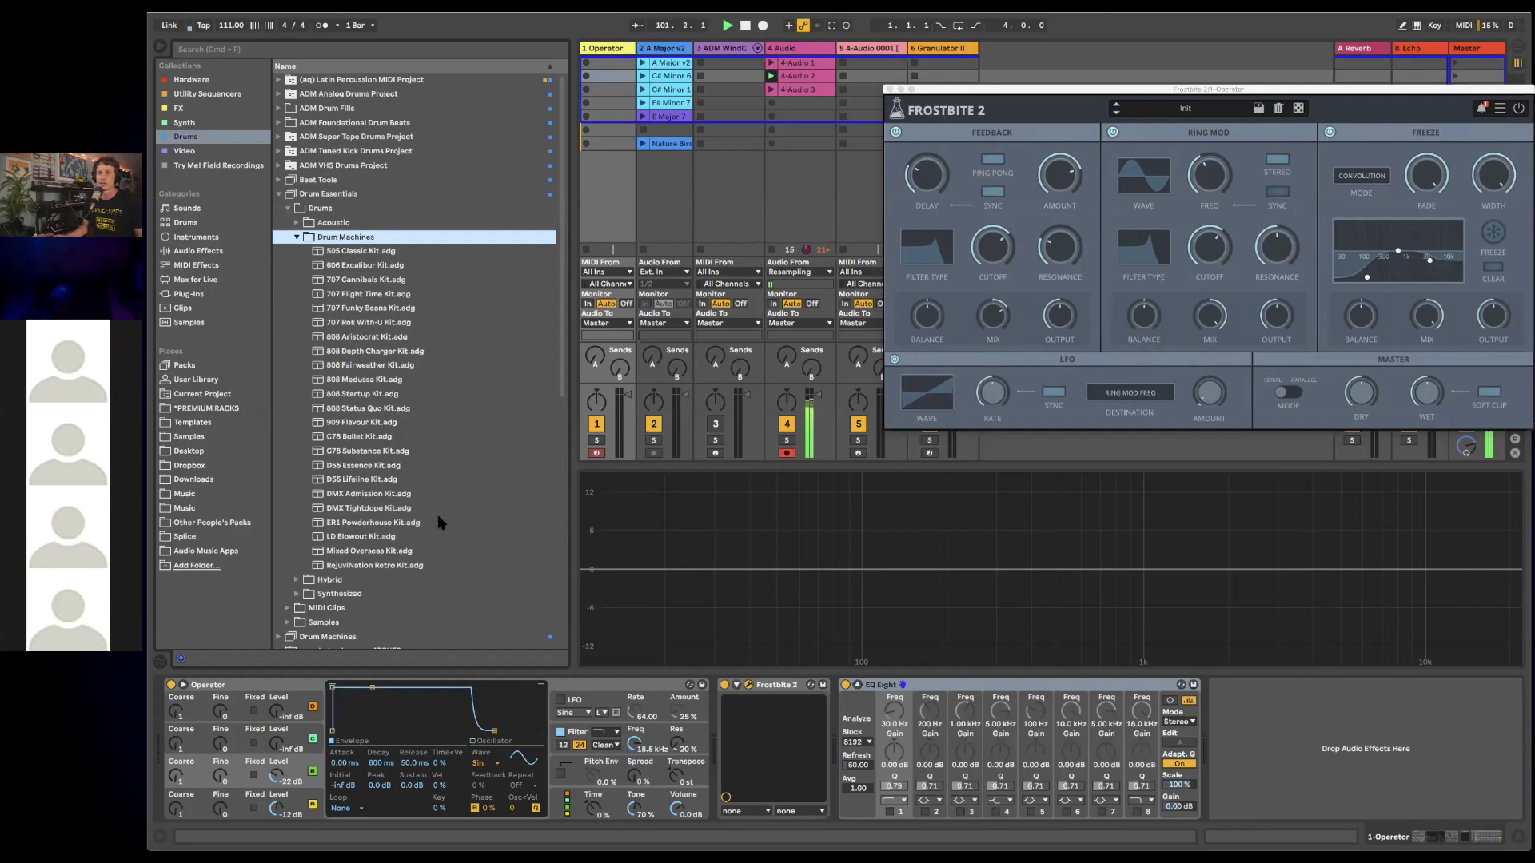
click(364, 394)
click(928, 75)
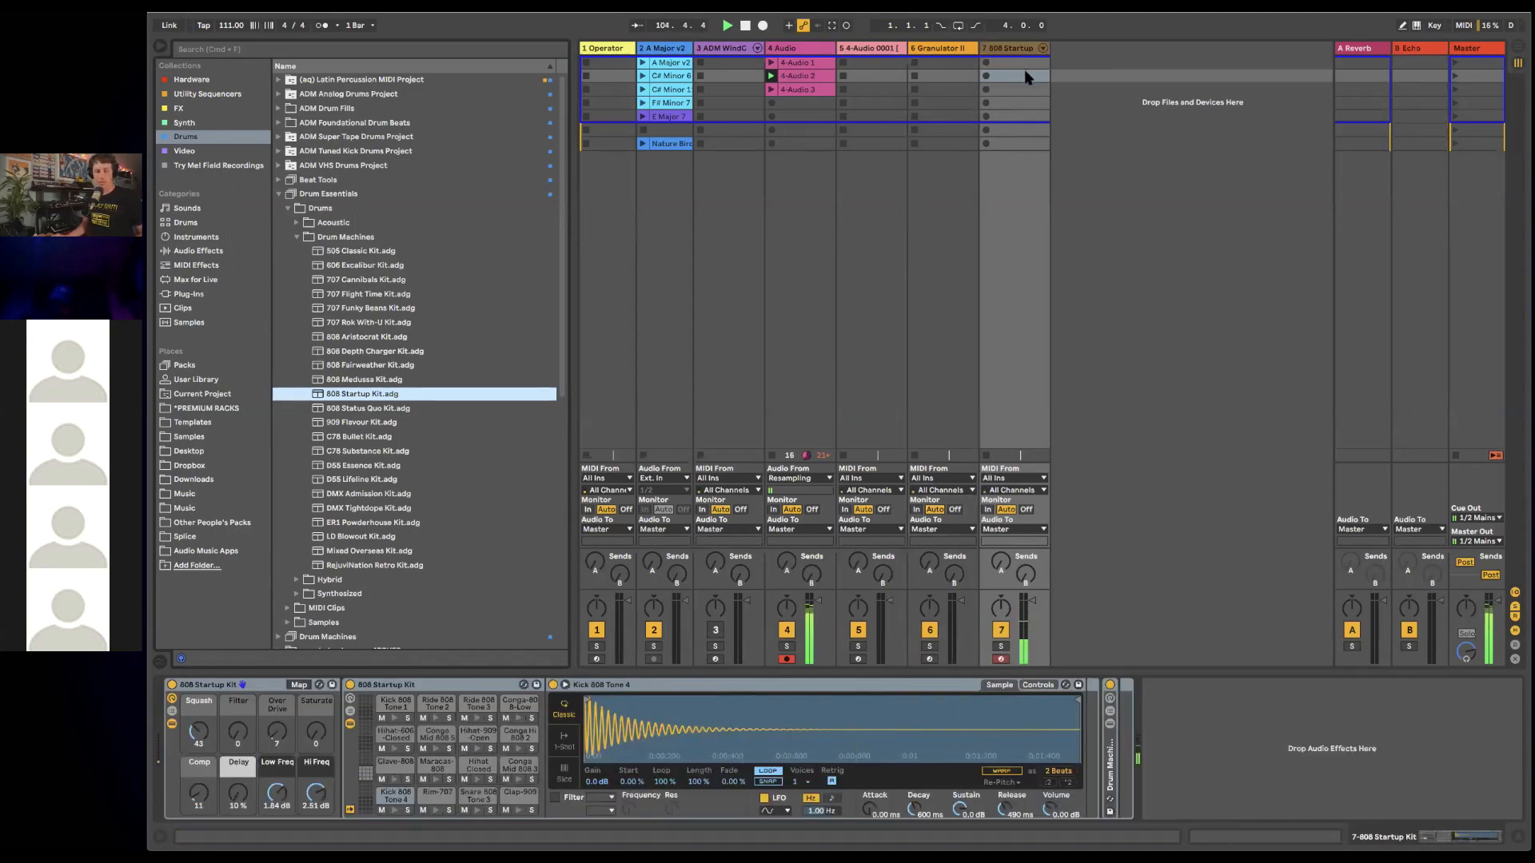
key(shift+super+c)
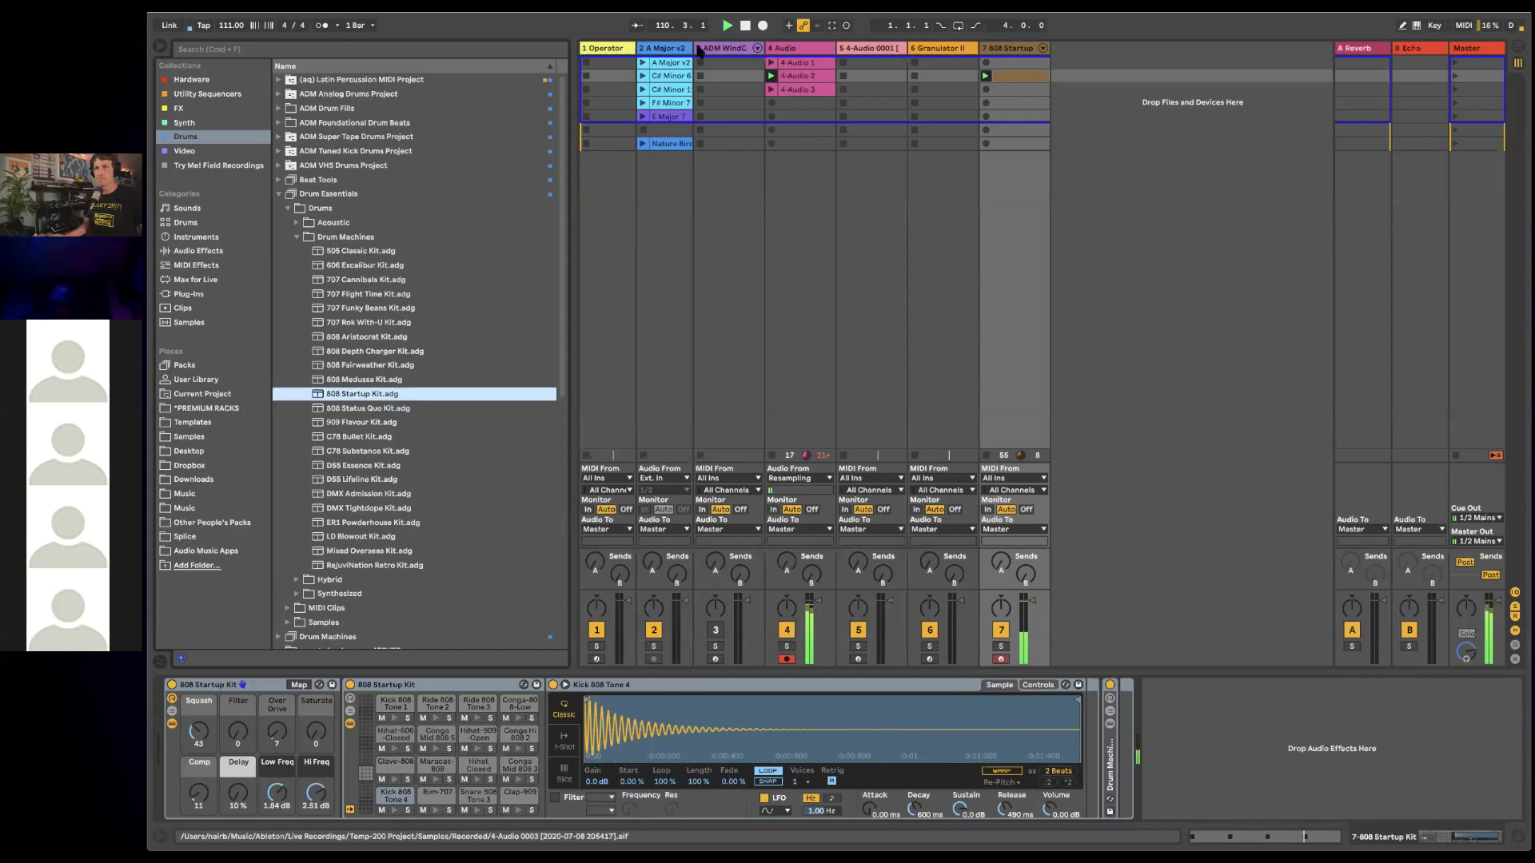
- Add a Compressor after Auto Filter on the 4 Audio track and enable its sidechain
click(788, 48)
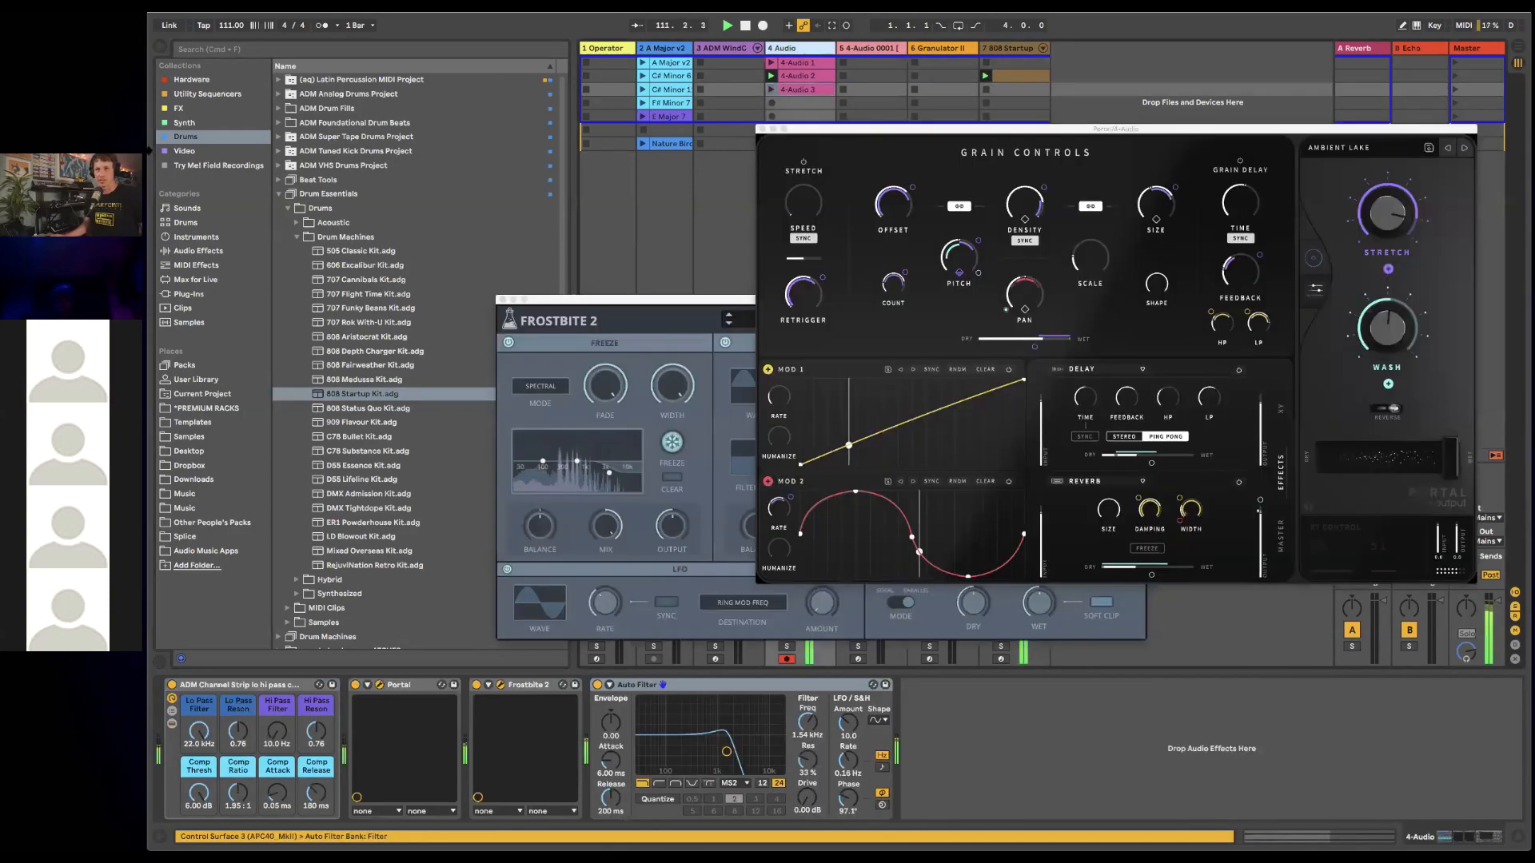
click(200, 250)
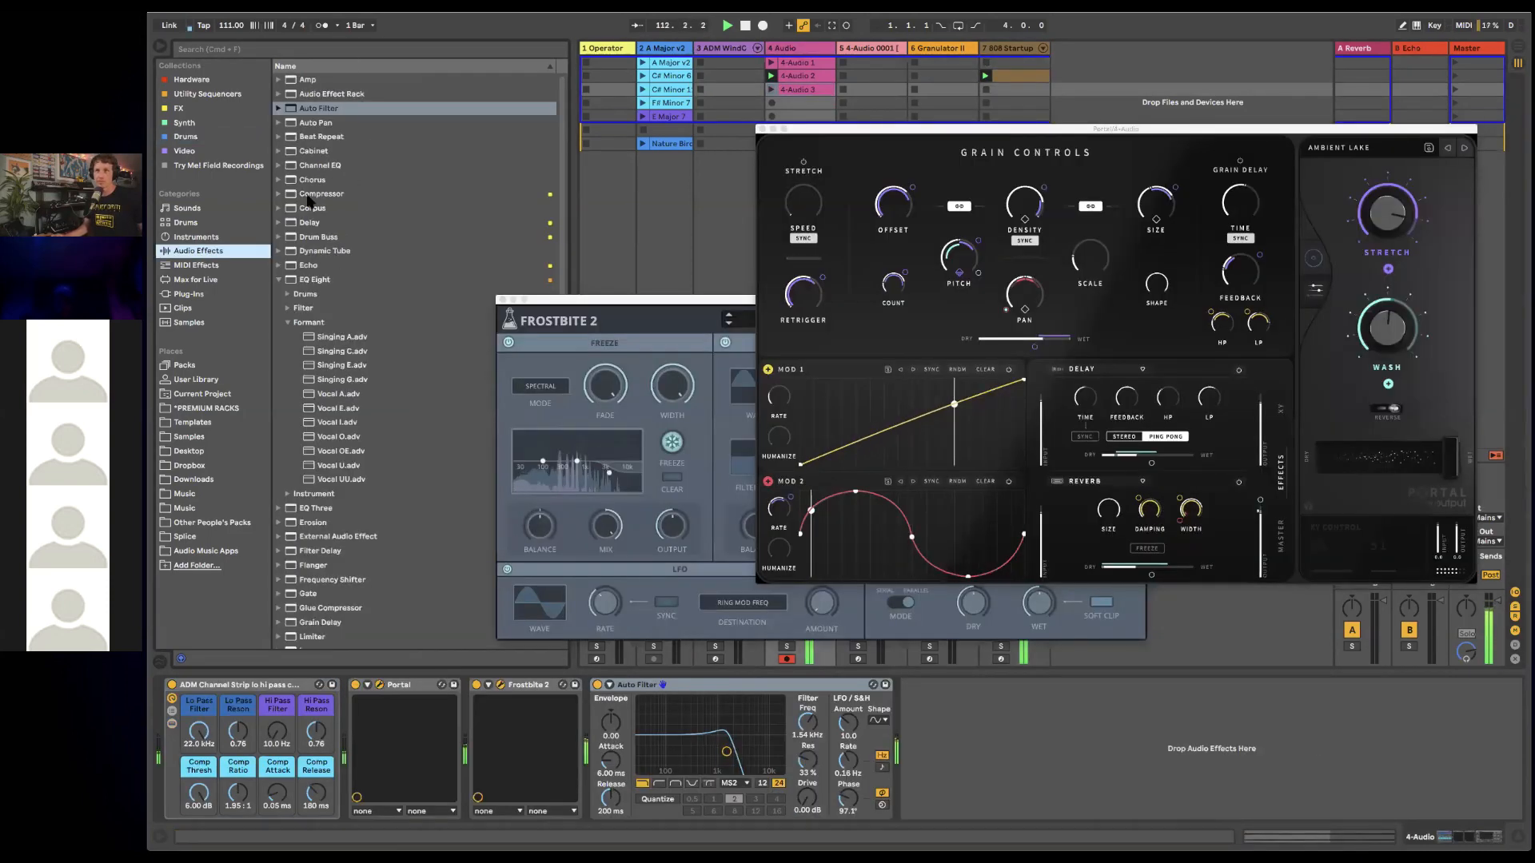
drag(319, 193, 991, 693)
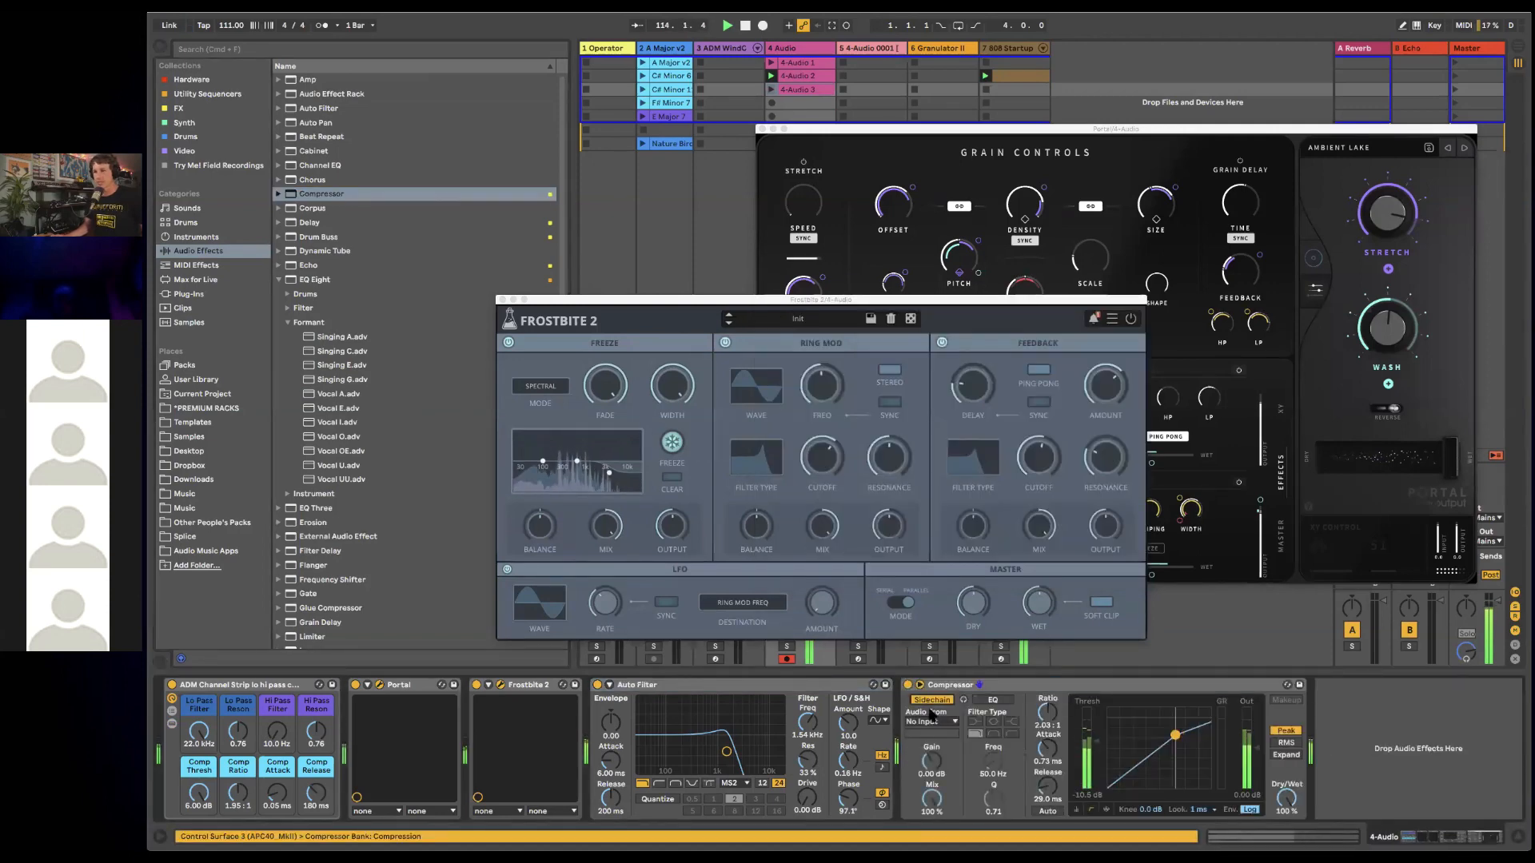
- Set the Compressor's sidechain source to 7-808 Startup Kit with a Post Mixer tap point
click(932, 722)
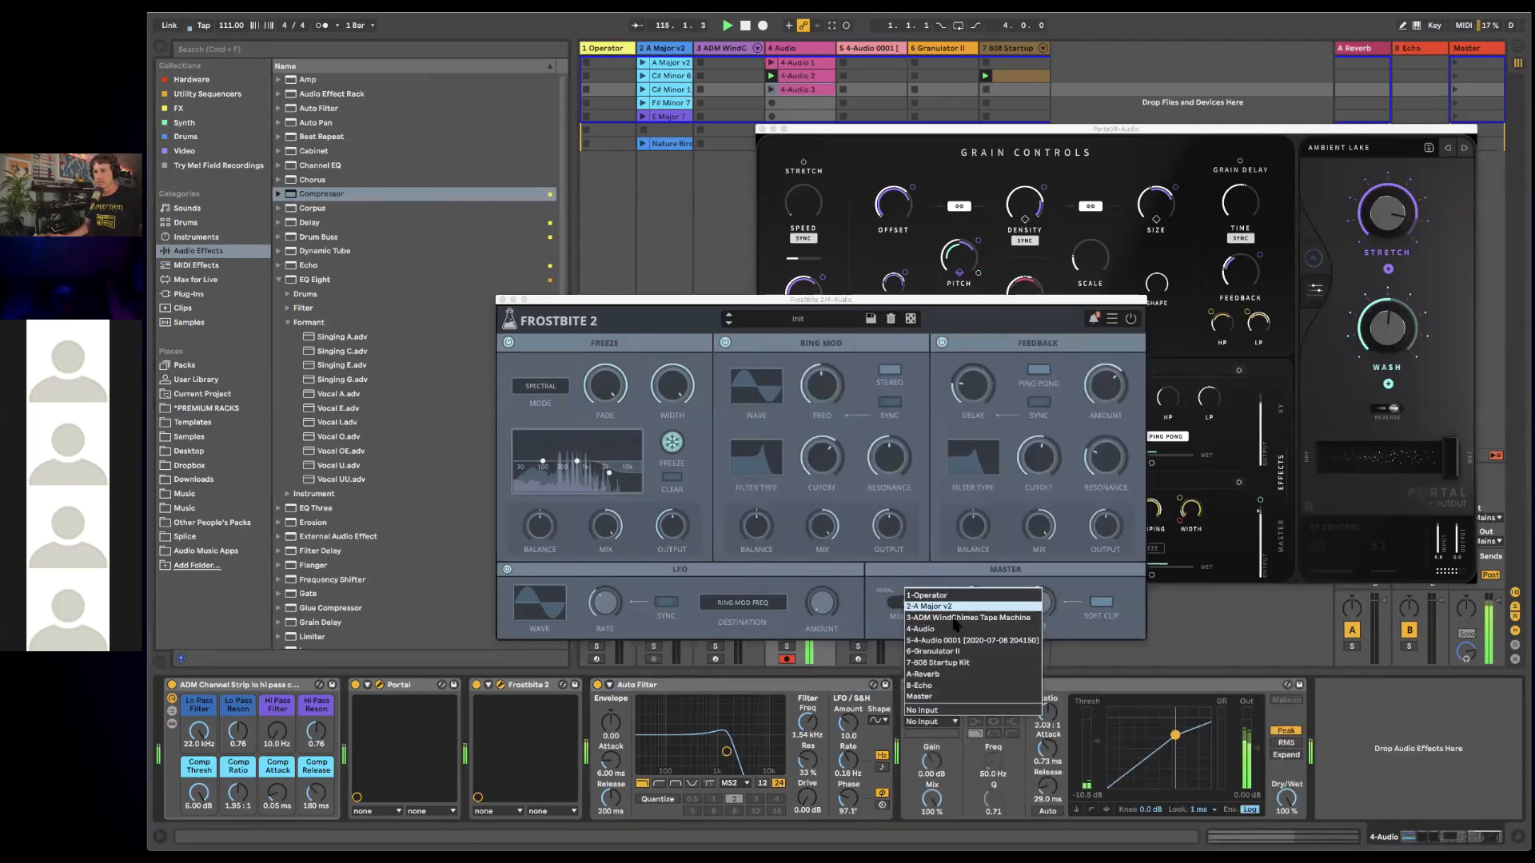
click(957, 664)
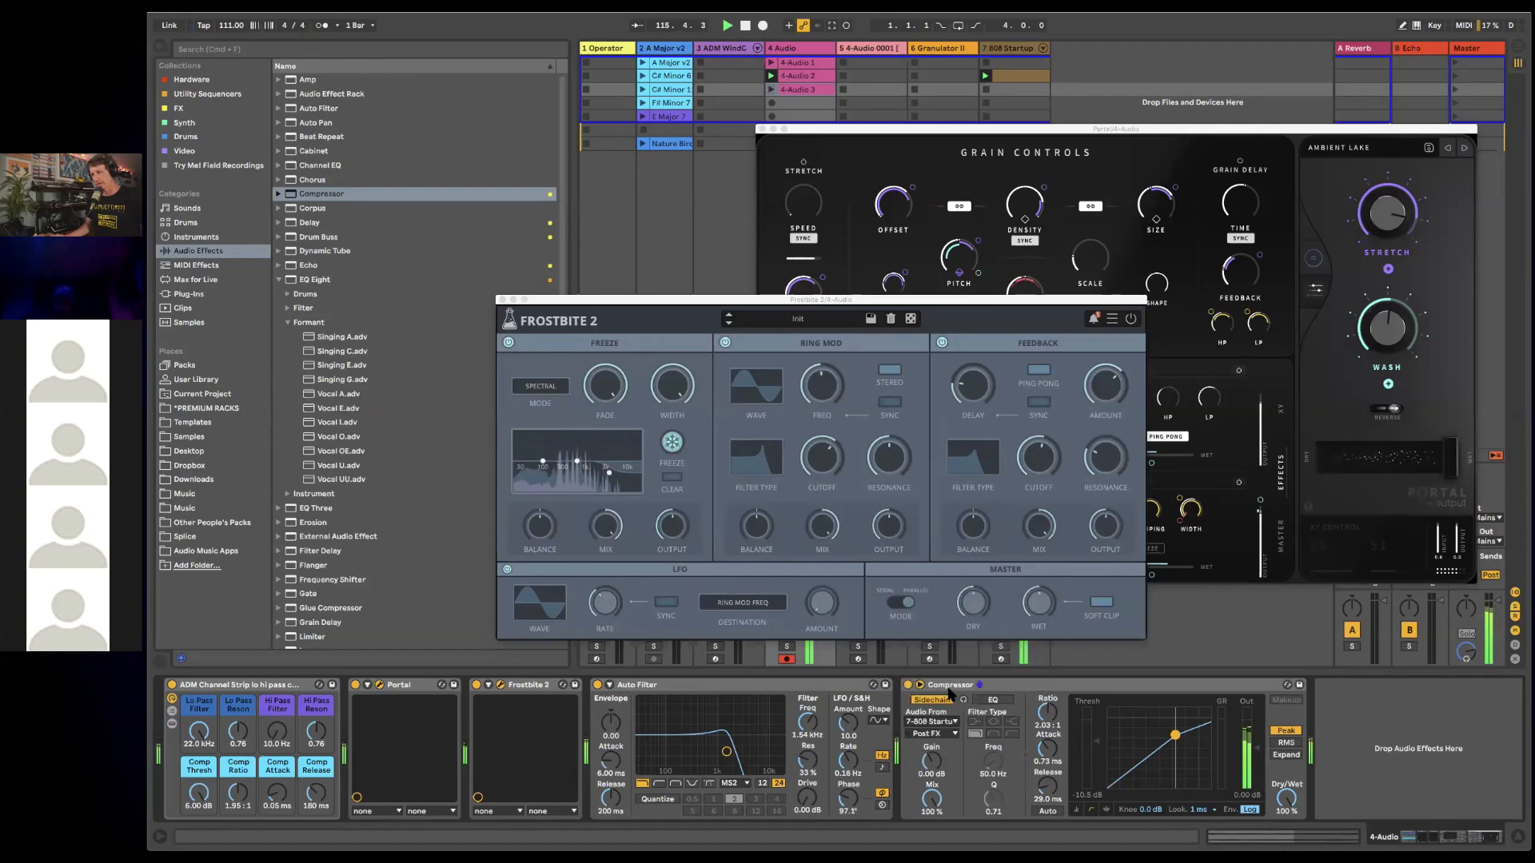
click(942, 734)
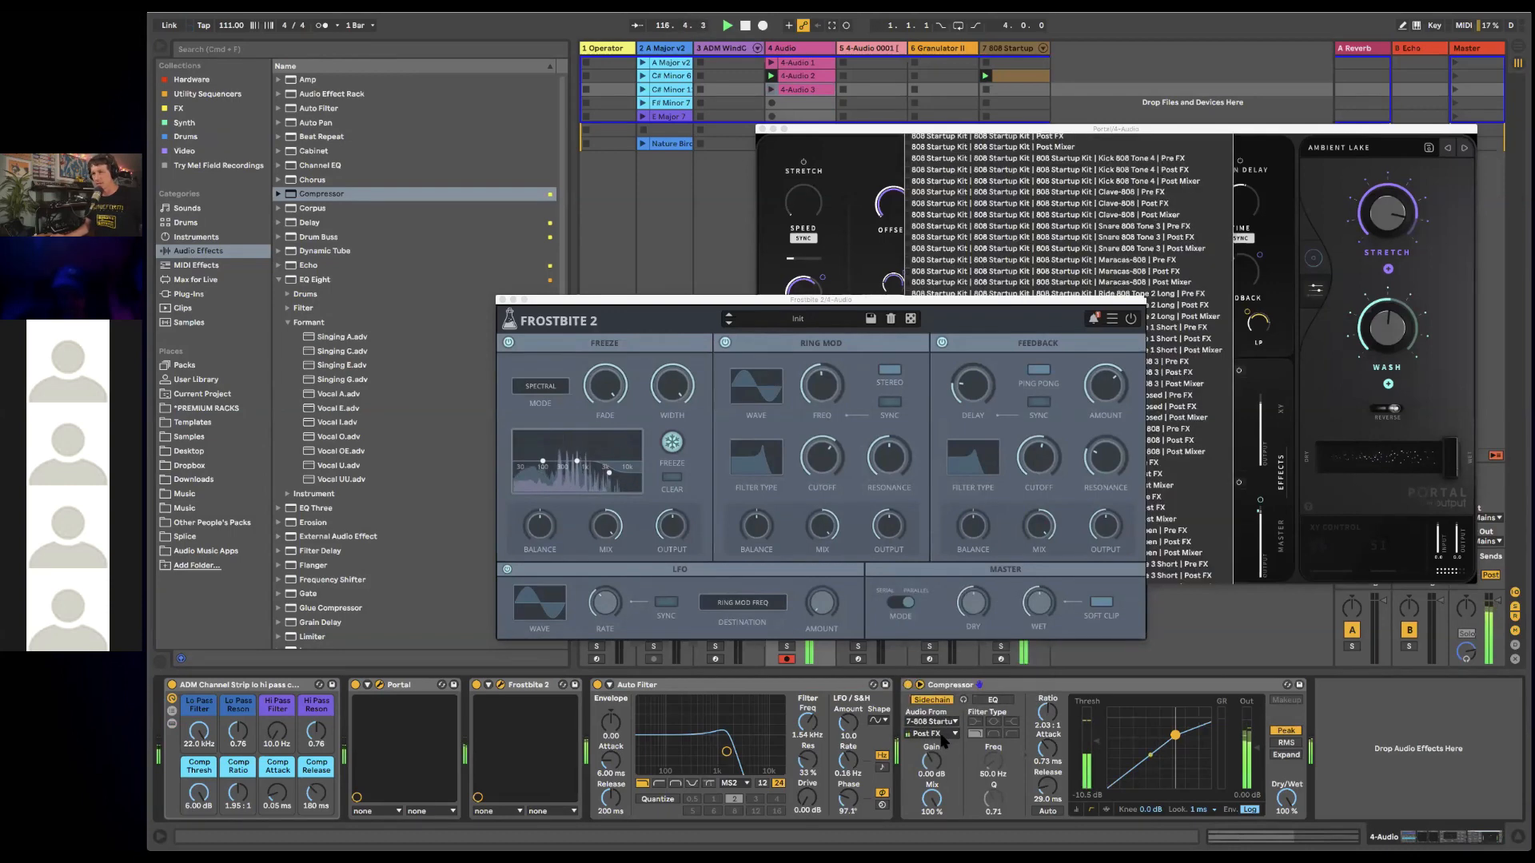
click(991, 147)
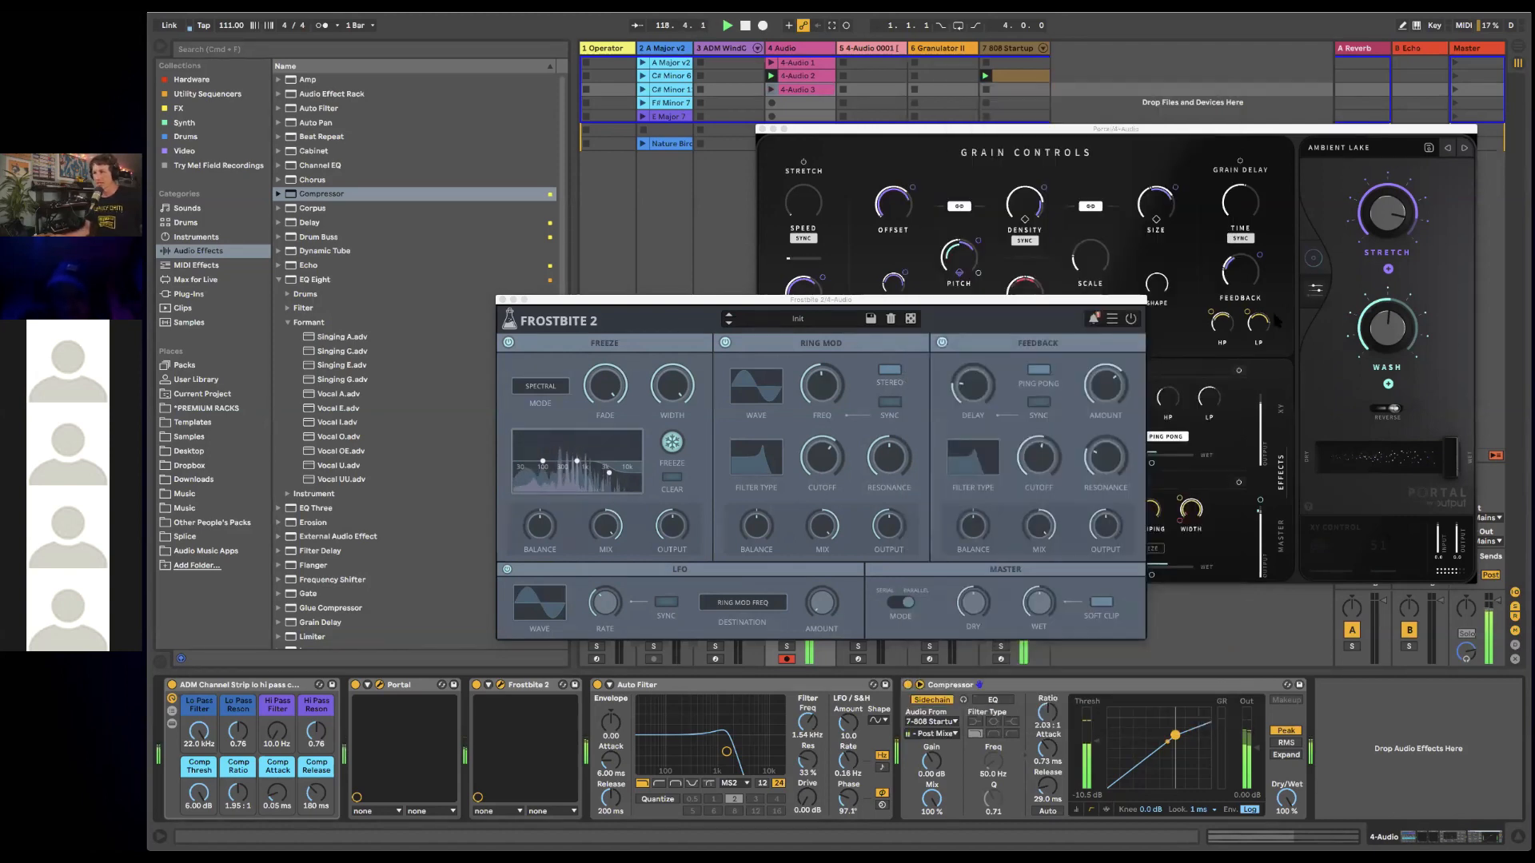
- Set the 4 Audio Compressor's ratio to about 5.04:1, attack 0.01 ms, release 92.1 ms and threshold about -27.2 dB
drag(1097, 743, 1097, 762)
drag(1054, 716, 1048, 776)
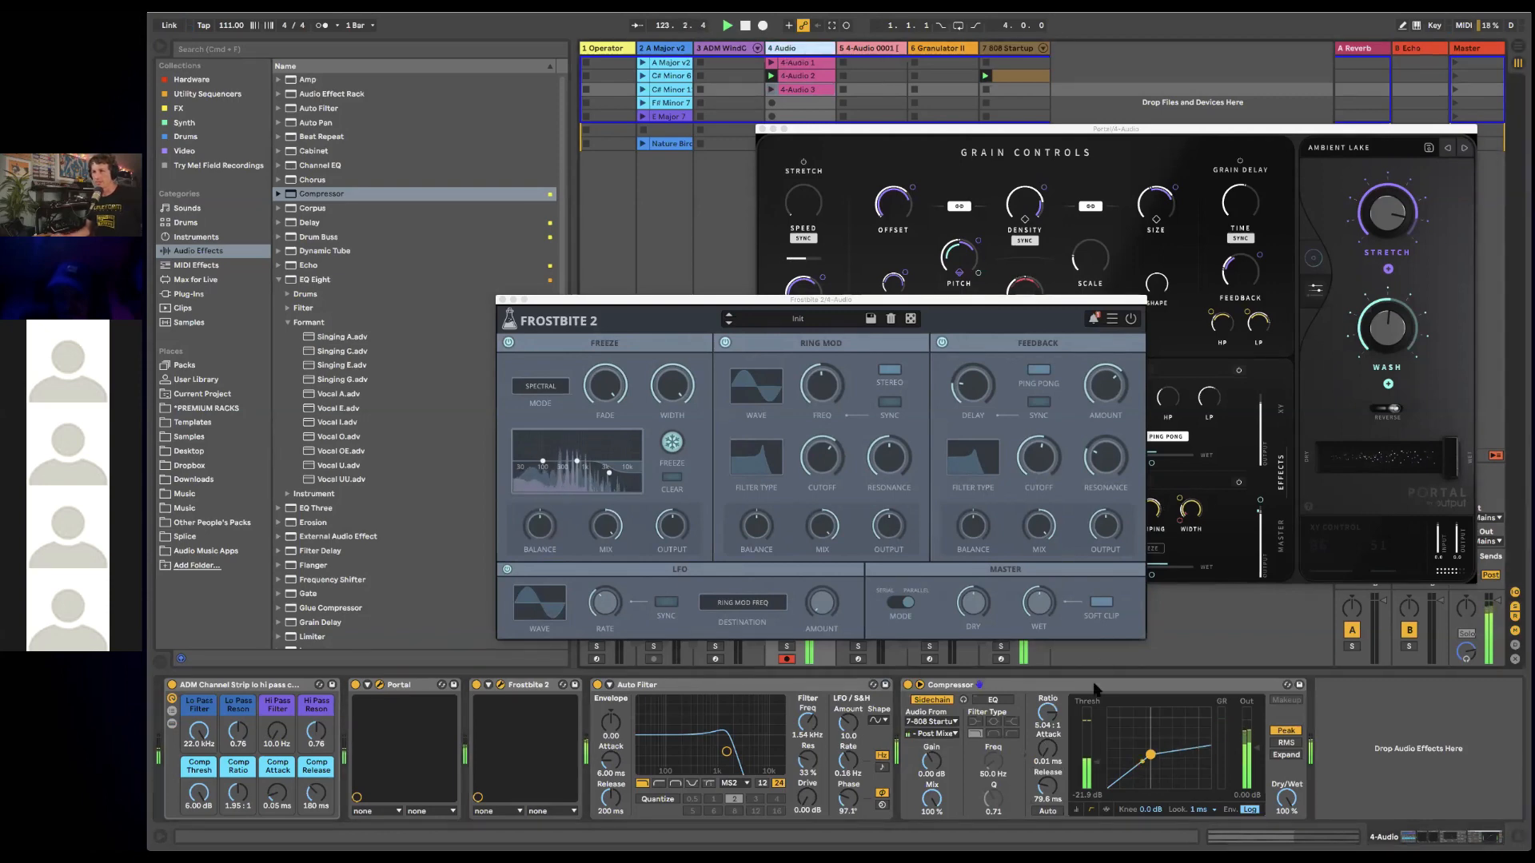
click(906, 699)
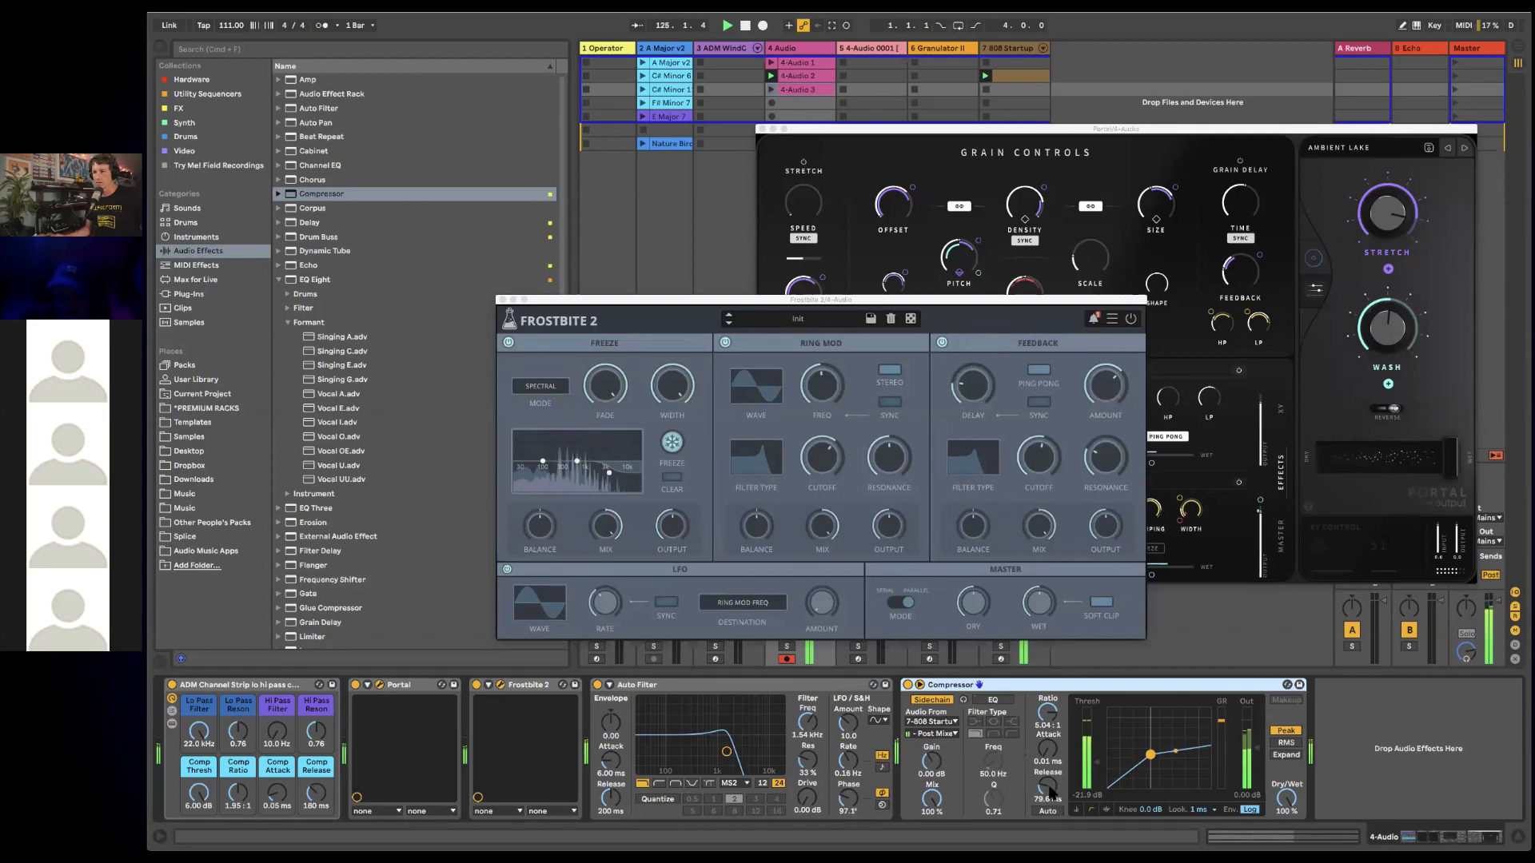
drag(1048, 788, 1096, 772)
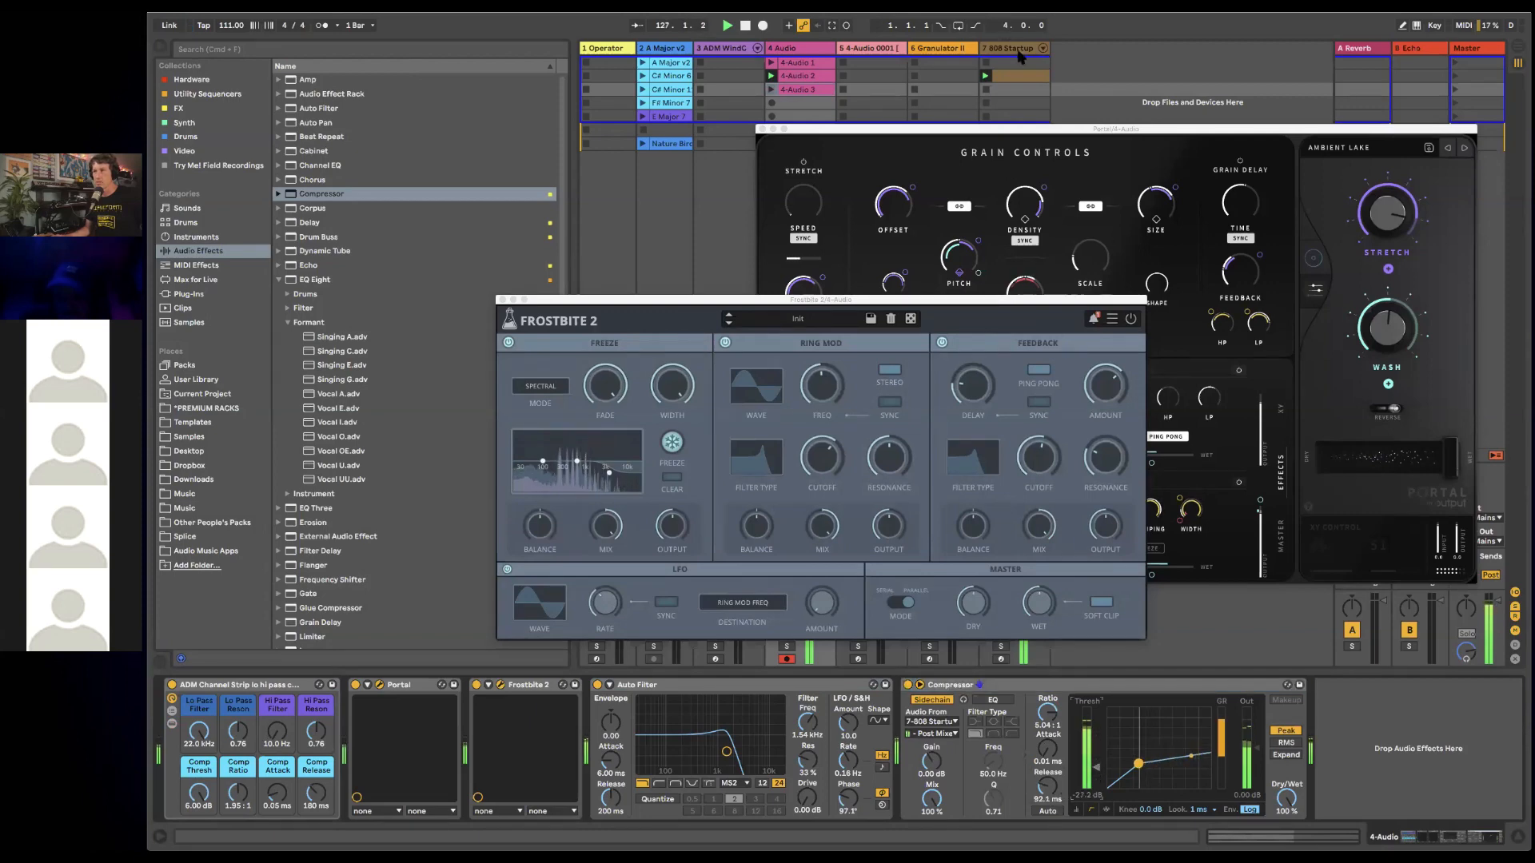
- Show the 1 Operator track's devices and reposition its Frostbite 2 window to uncover the mixer's first tracks
click(618, 49)
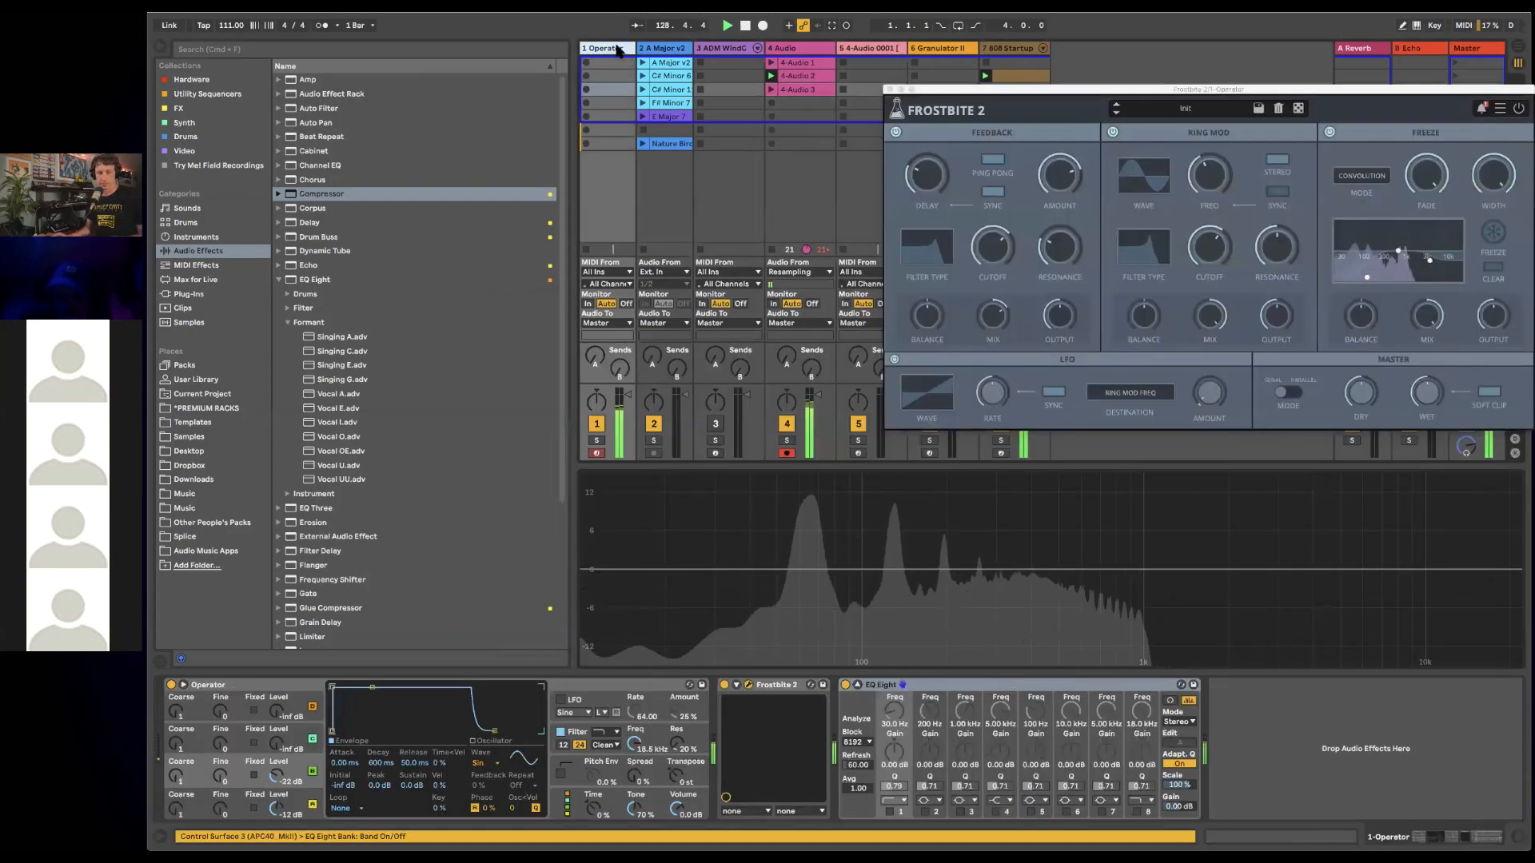
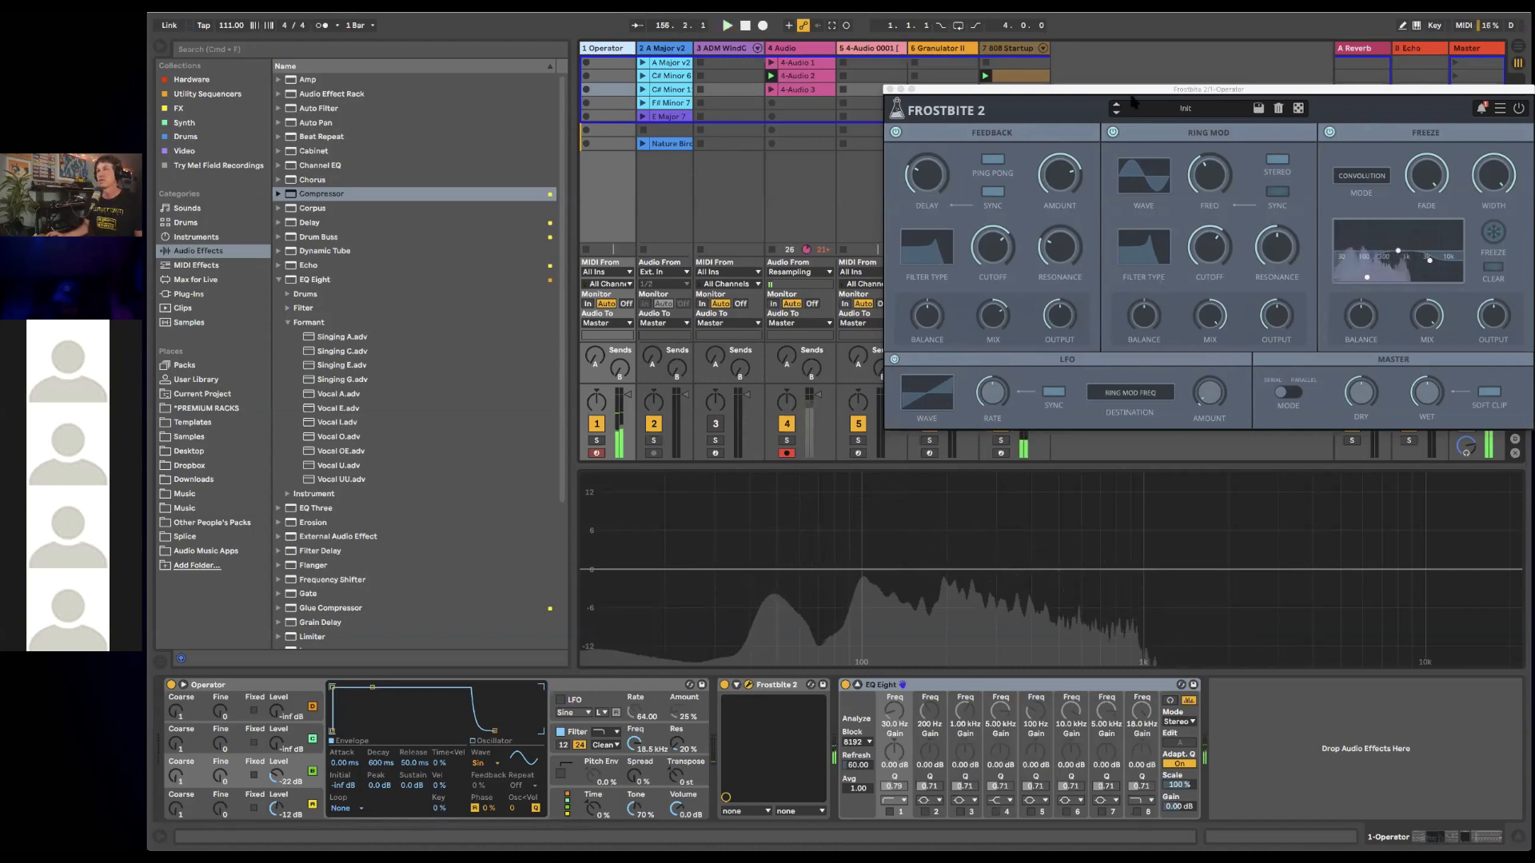
click(1022, 121)
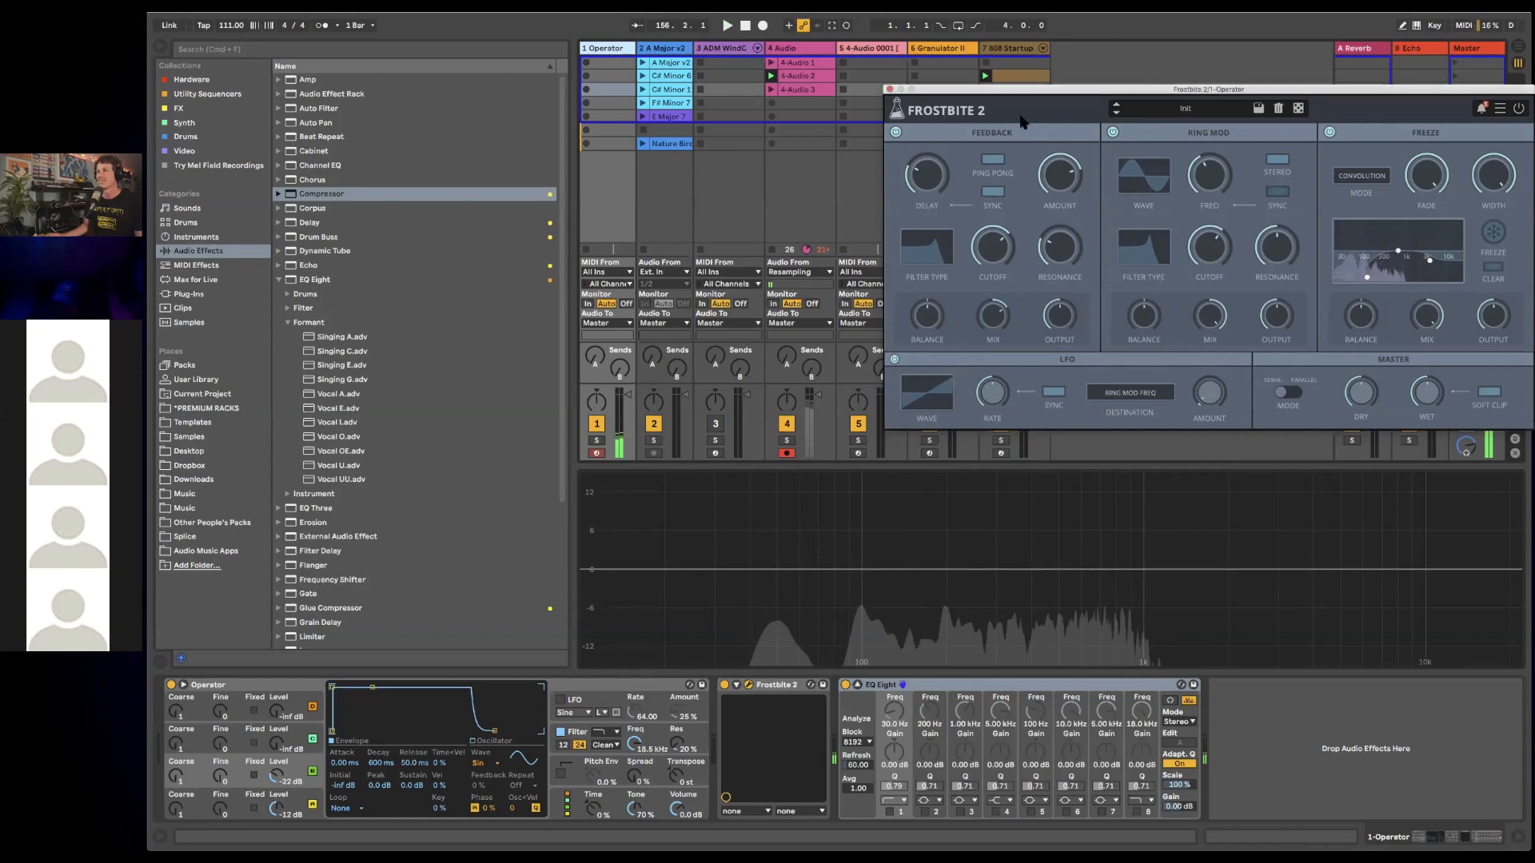
drag(1022, 121, 717, 167)
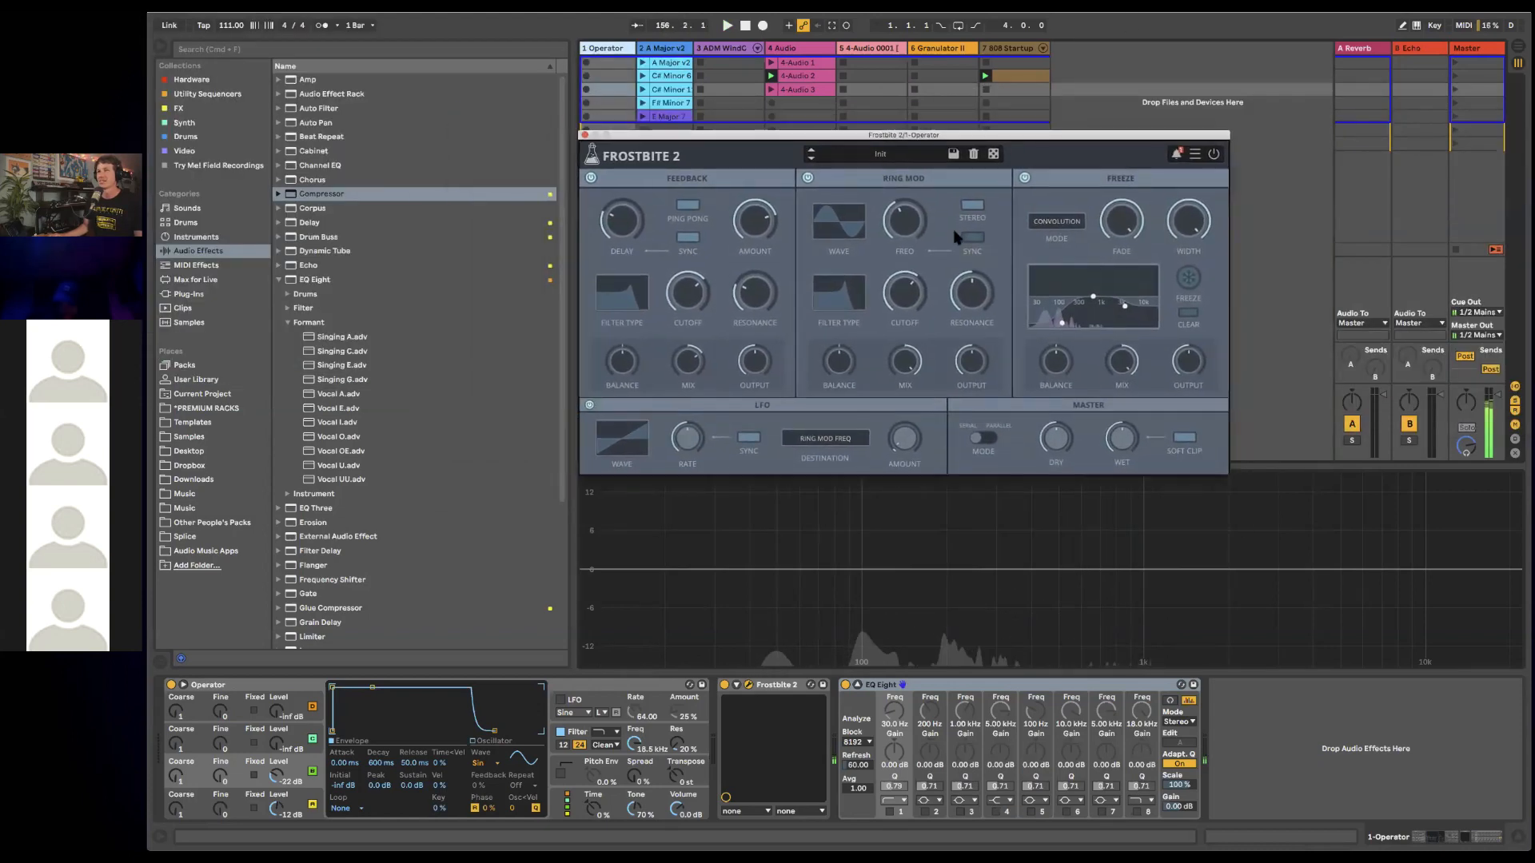
drag(957, 237, 1151, 131)
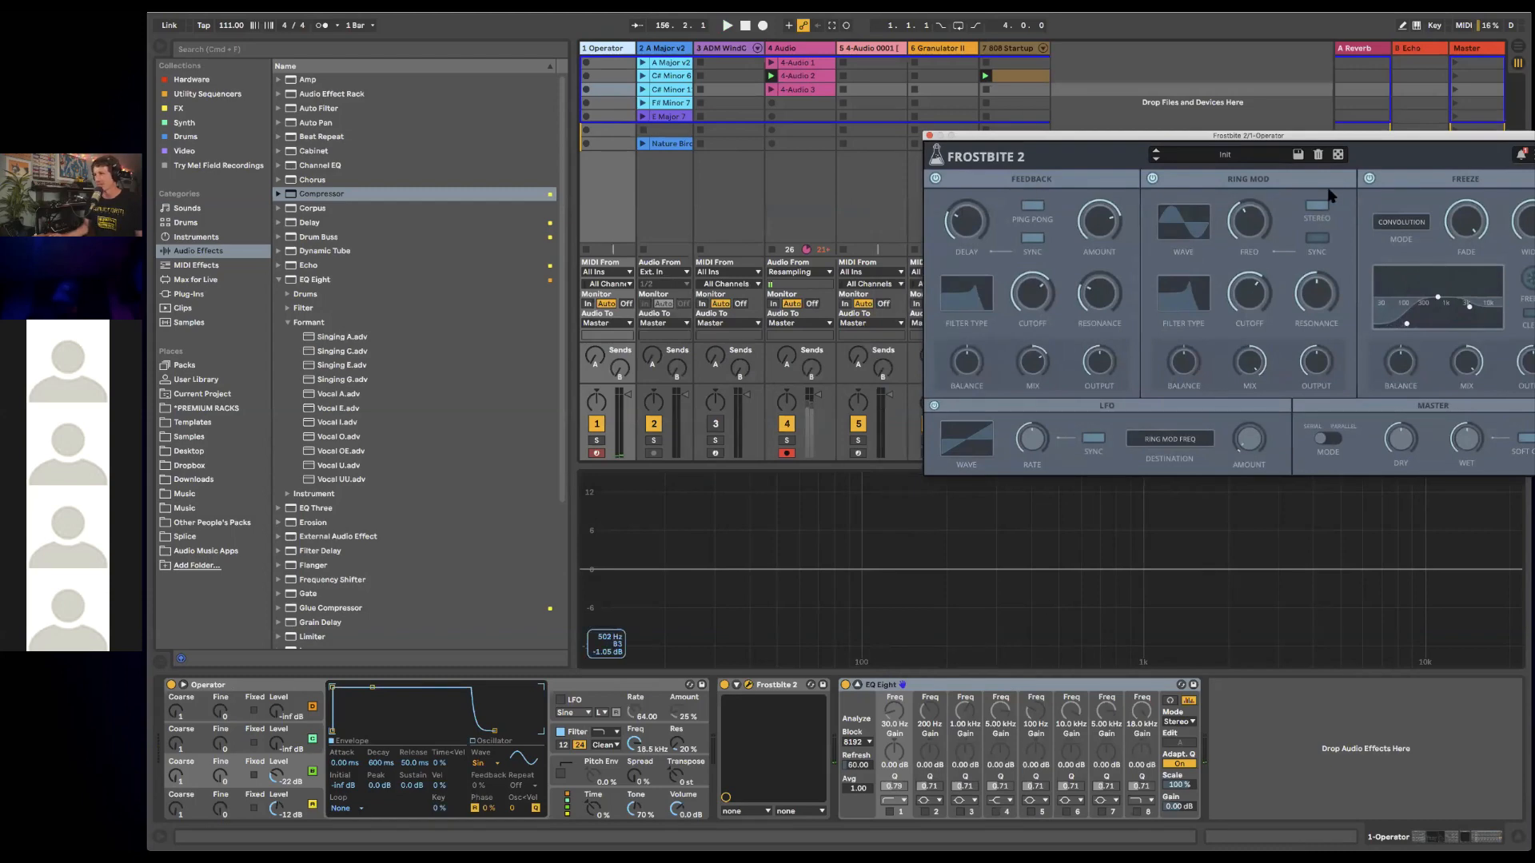
drag(1468, 231, 1469, 237)
- Close the Portal window on the 4 Audio track and move its Frostbite 2 window up toward the clip slots
click(794, 50)
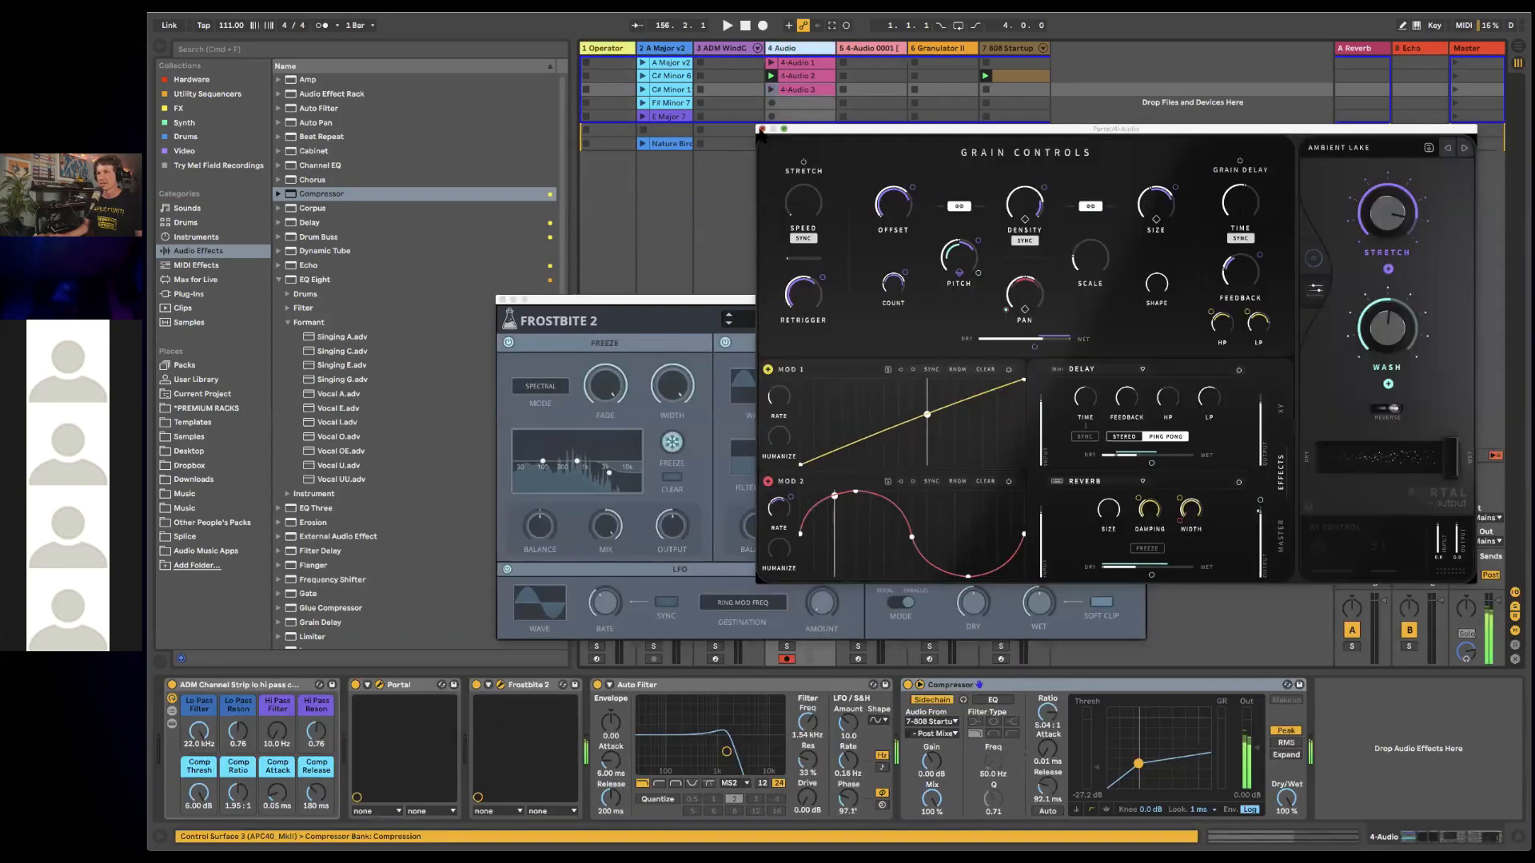
click(761, 129)
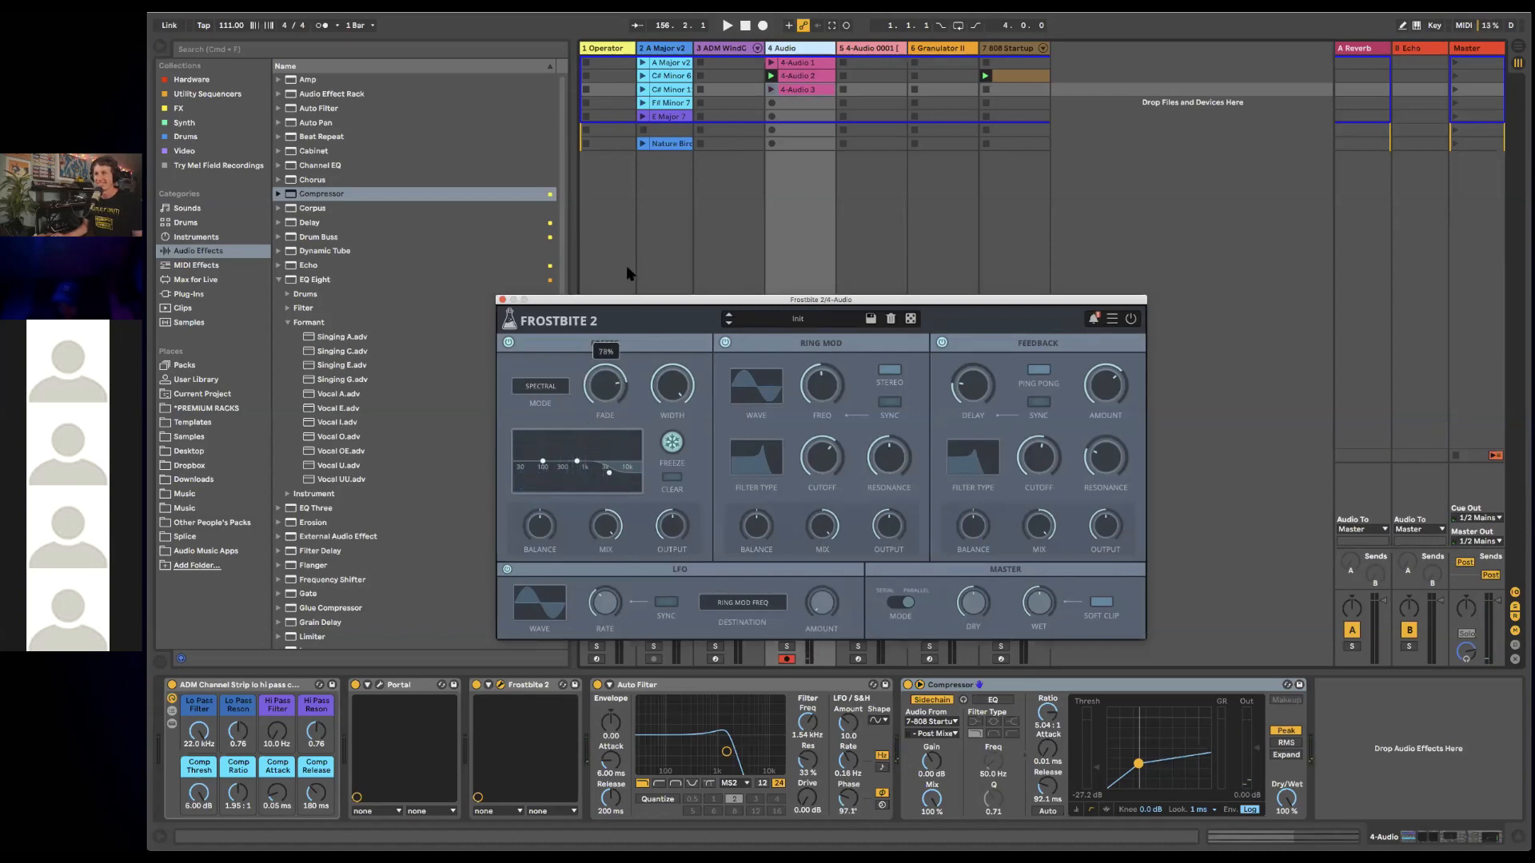
drag(634, 300, 717, 168)
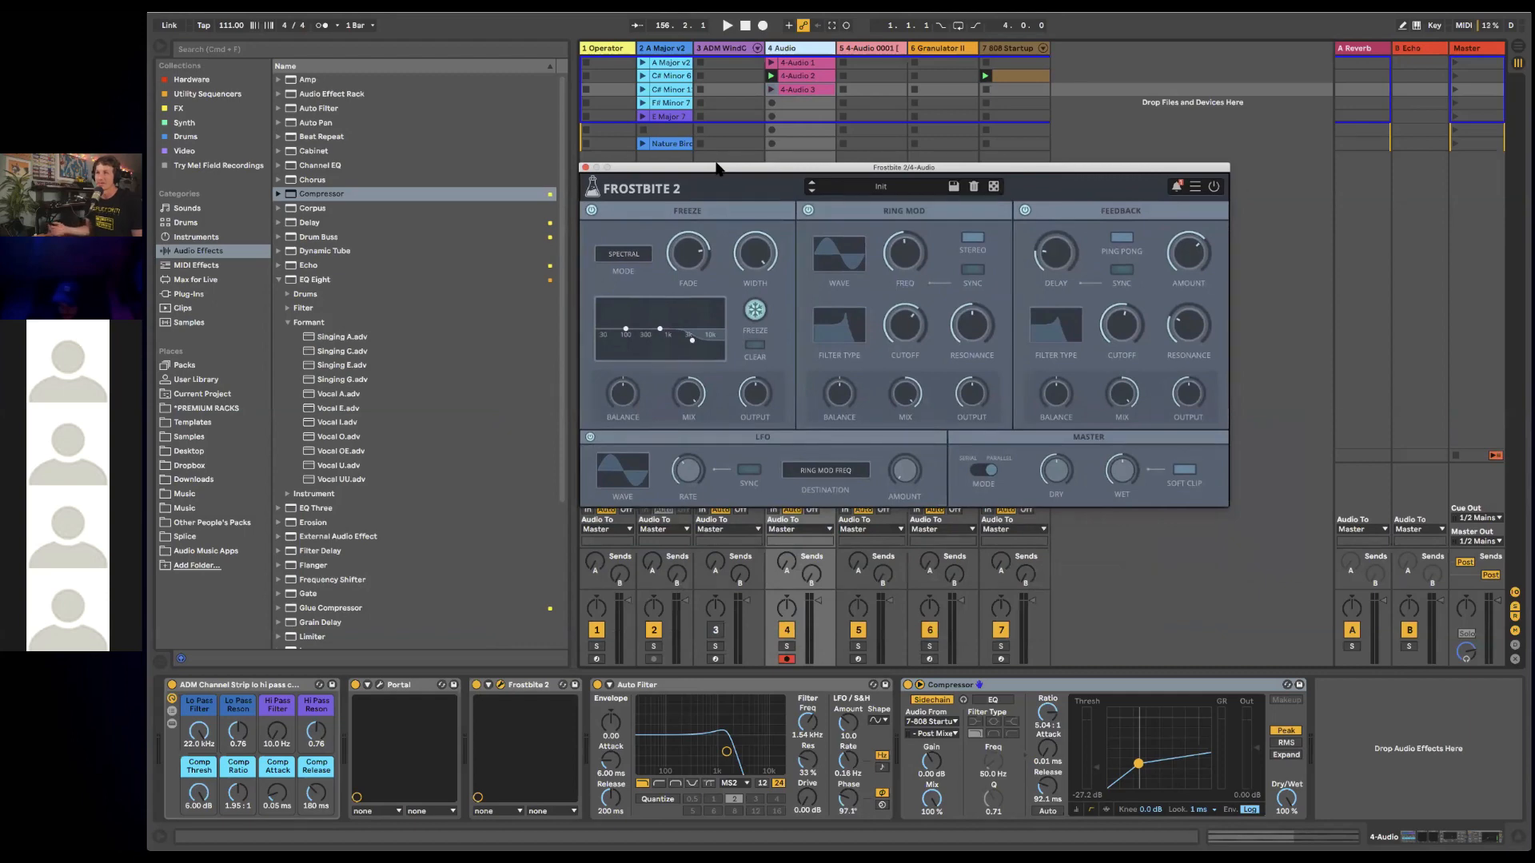
click(788, 52)
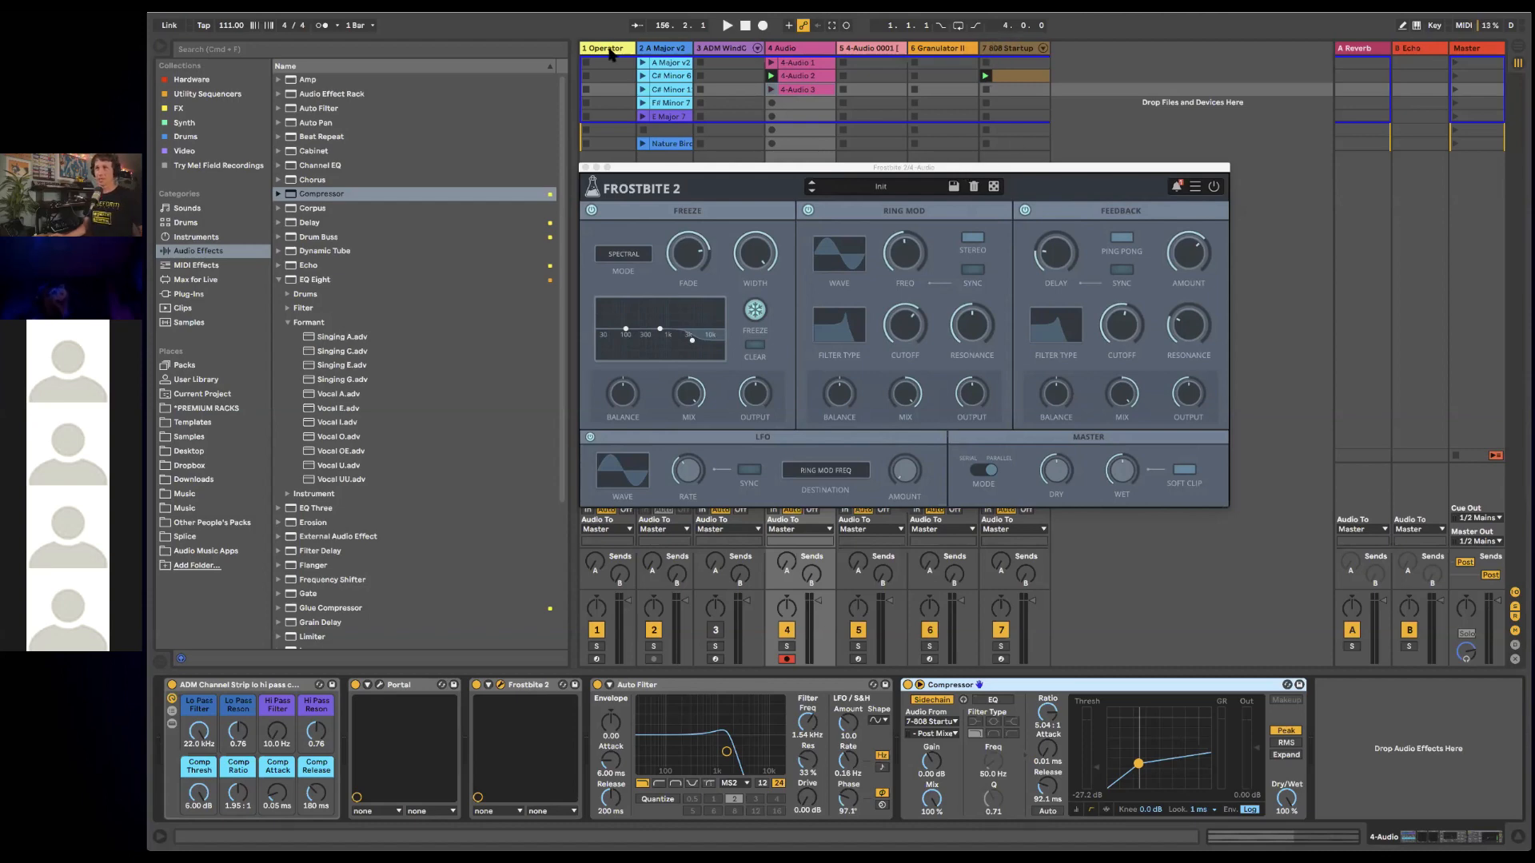
- Review the device chains of the tracks from 1 Operator through 7-808 Startup Kit, including LFO10 on track 5
click(610, 49)
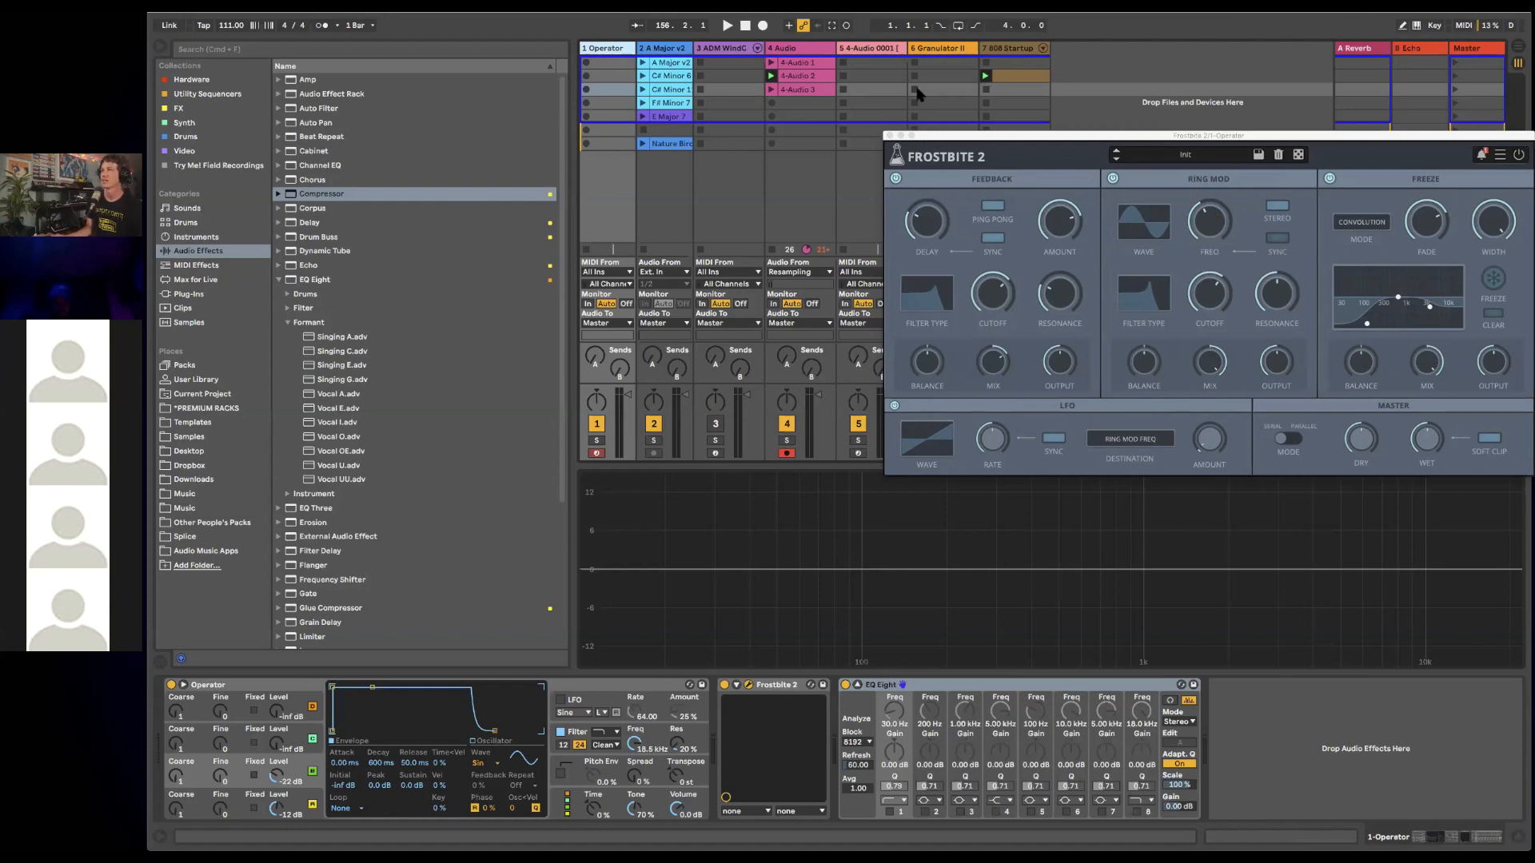
click(876, 51)
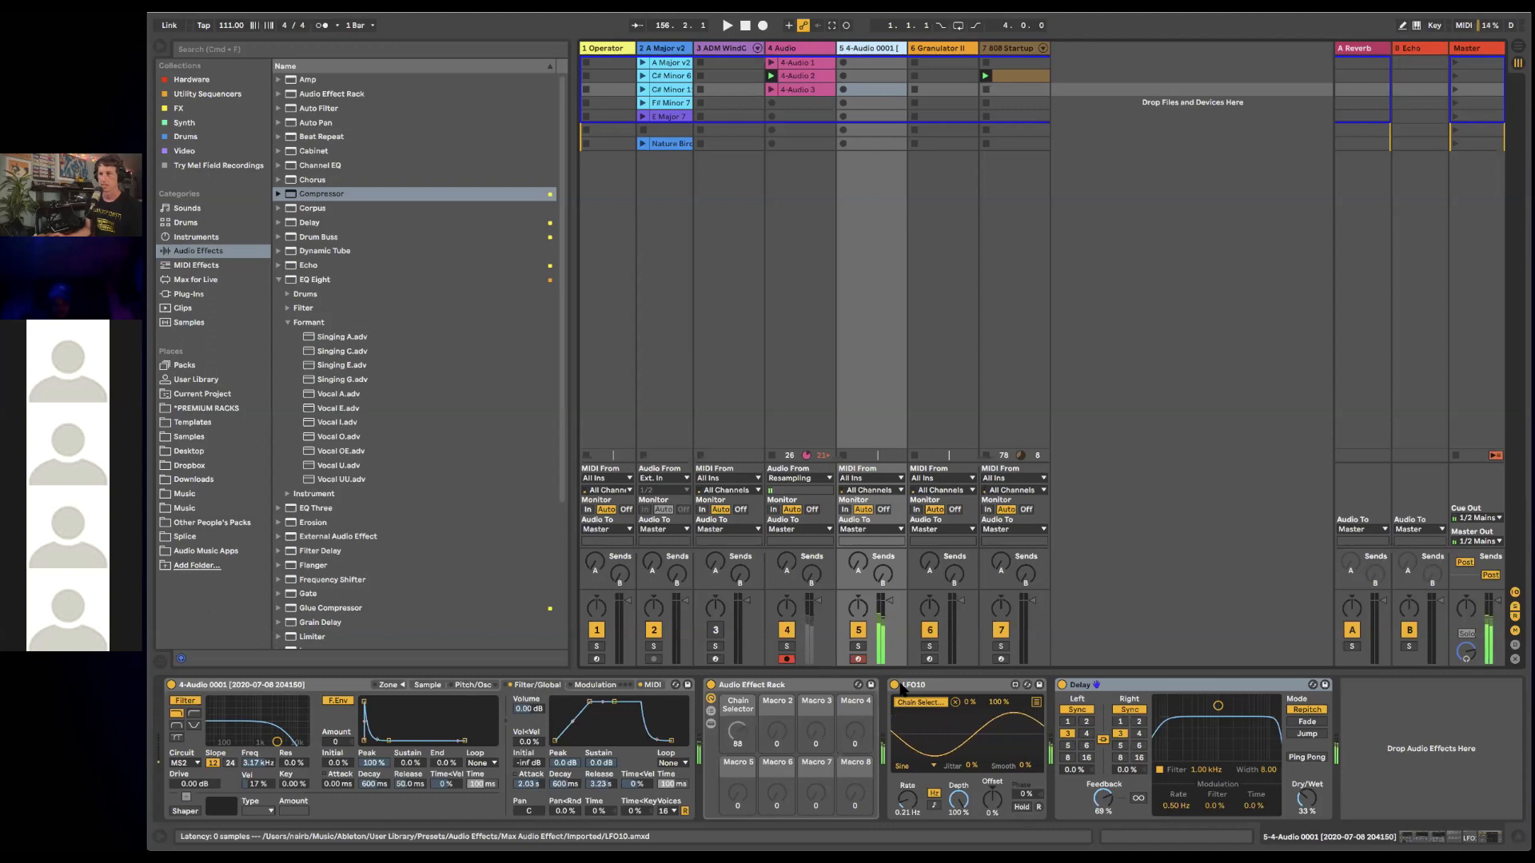
click(997, 688)
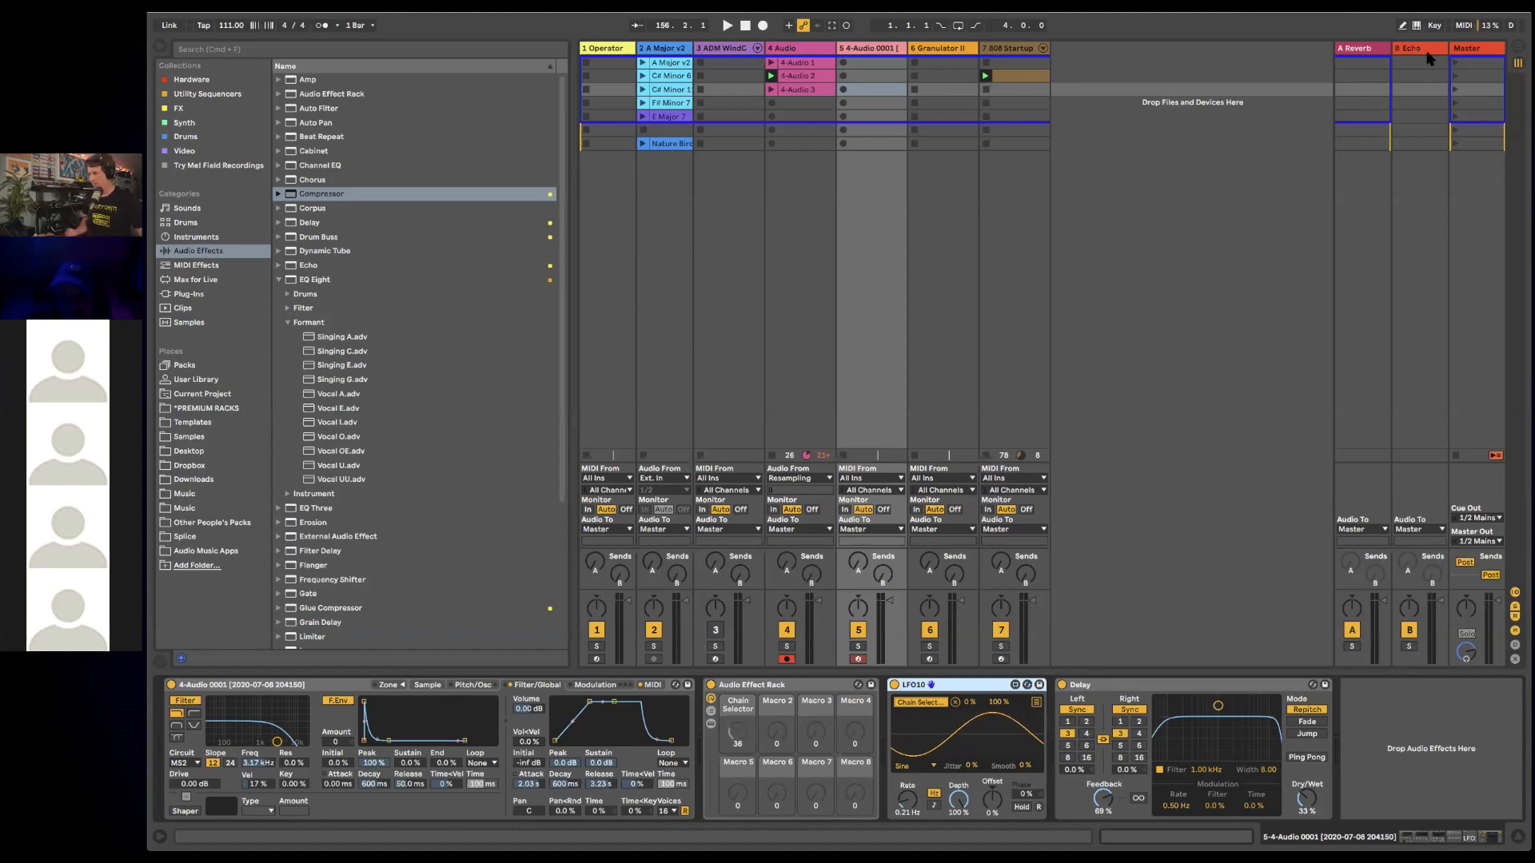
click(887, 48)
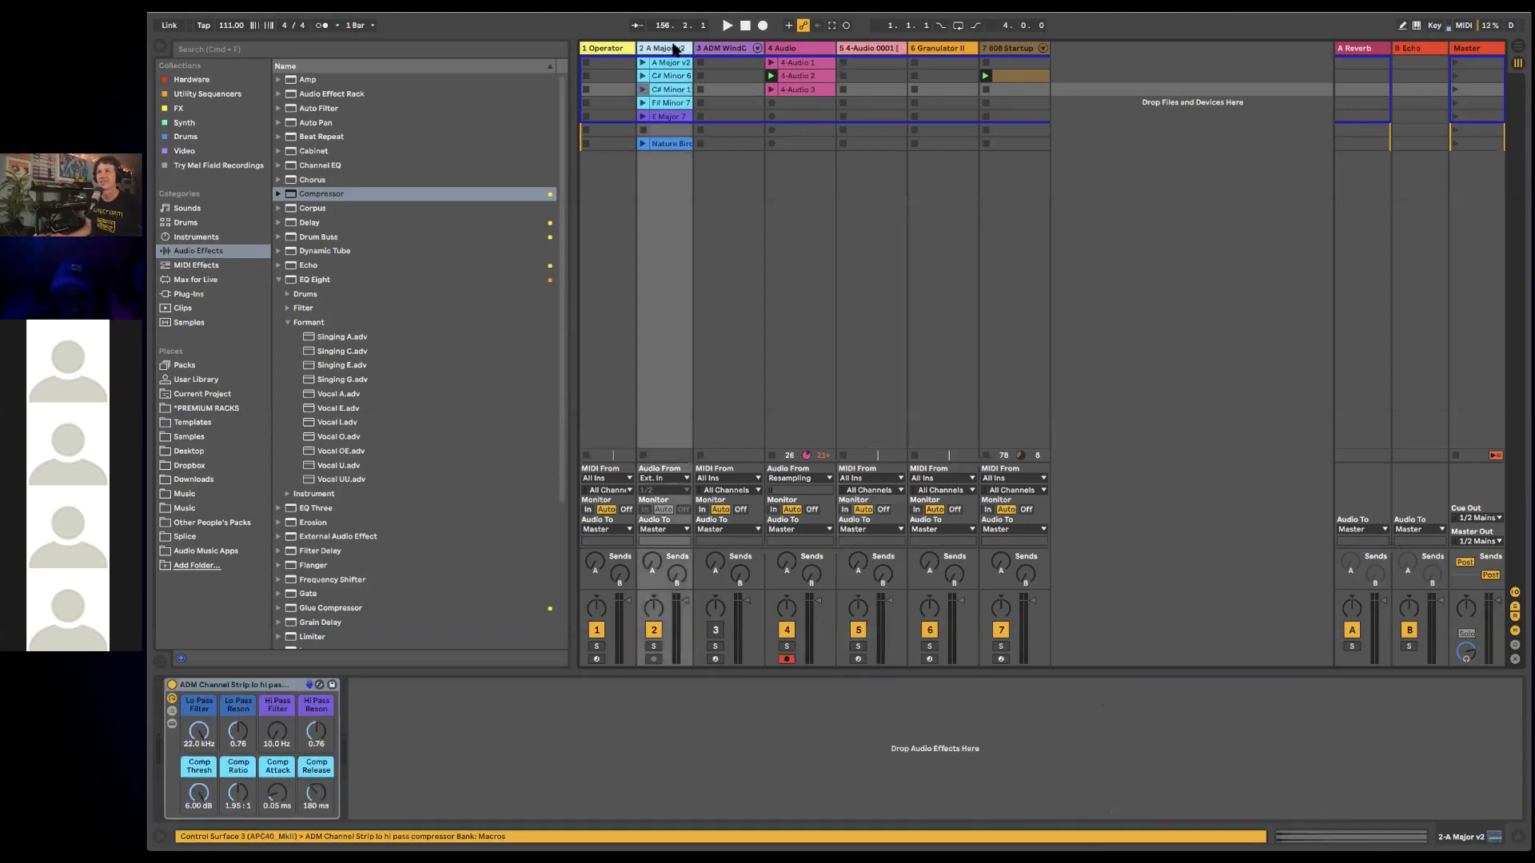
click(674, 50)
click(613, 52)
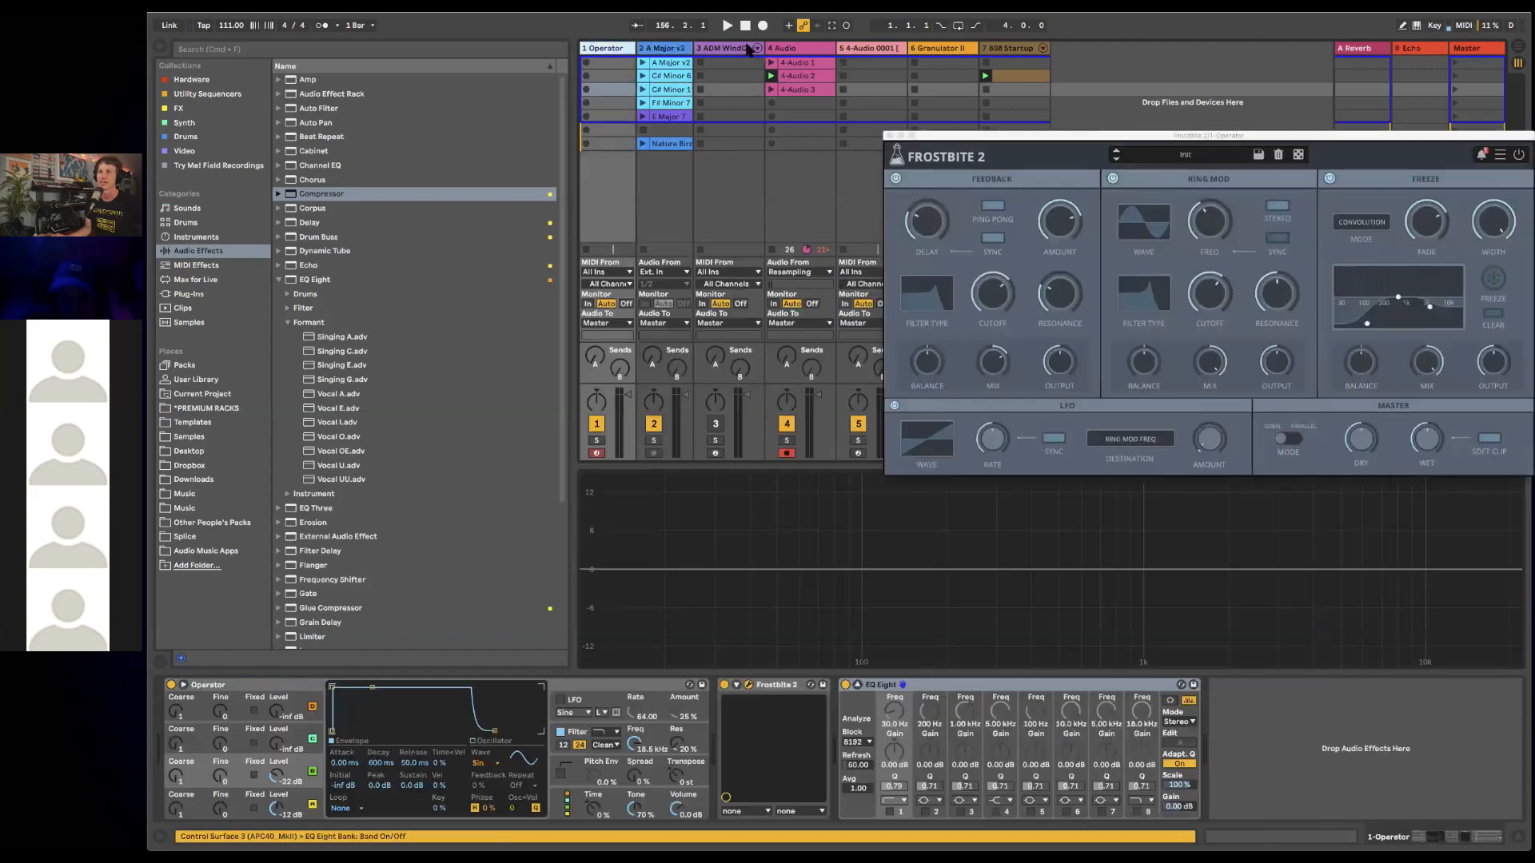
click(674, 53)
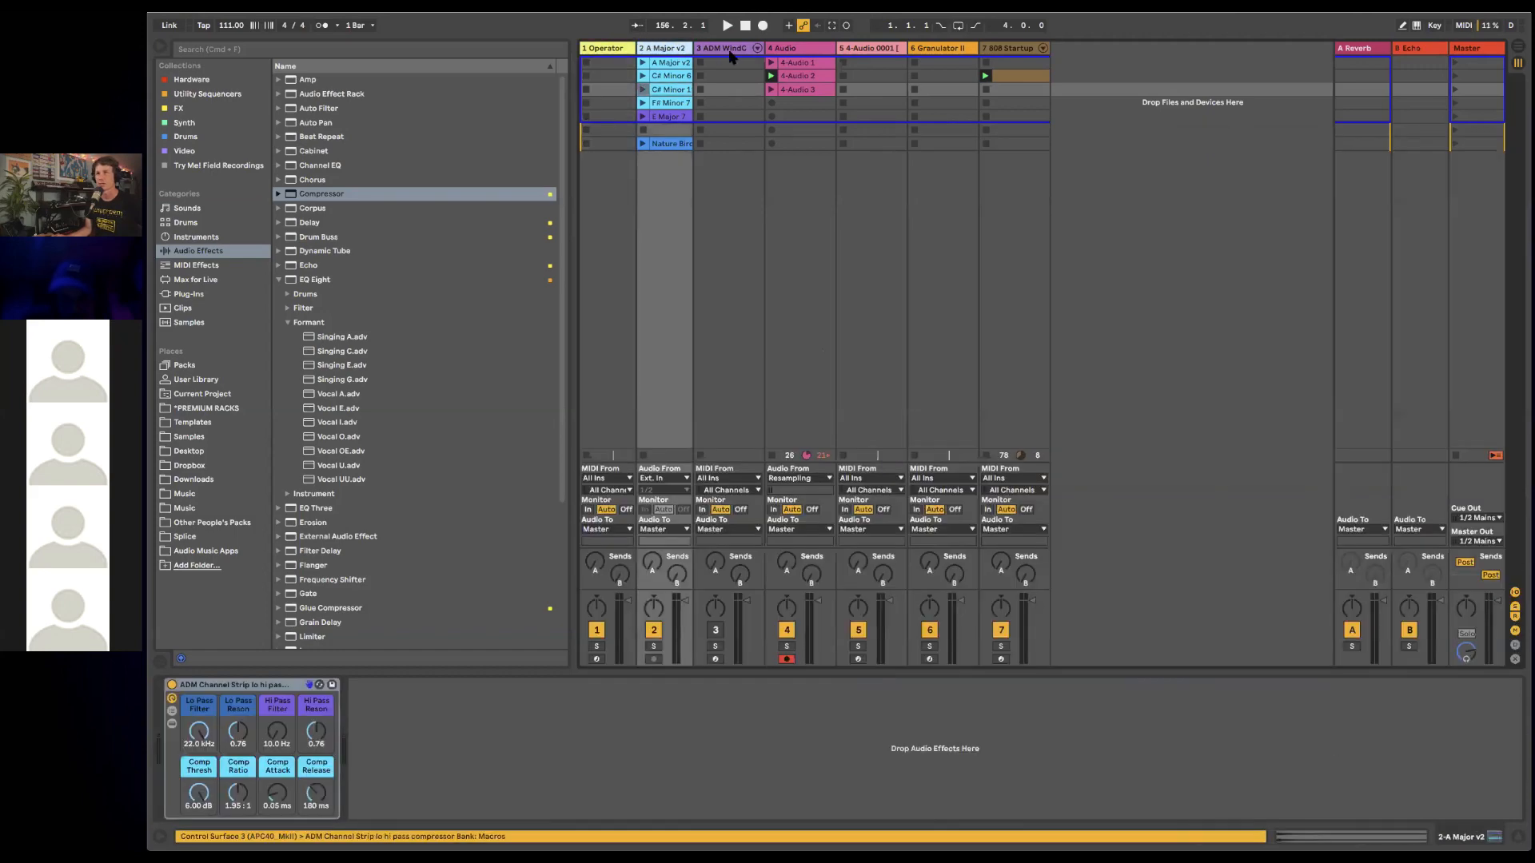
click(747, 49)
click(805, 50)
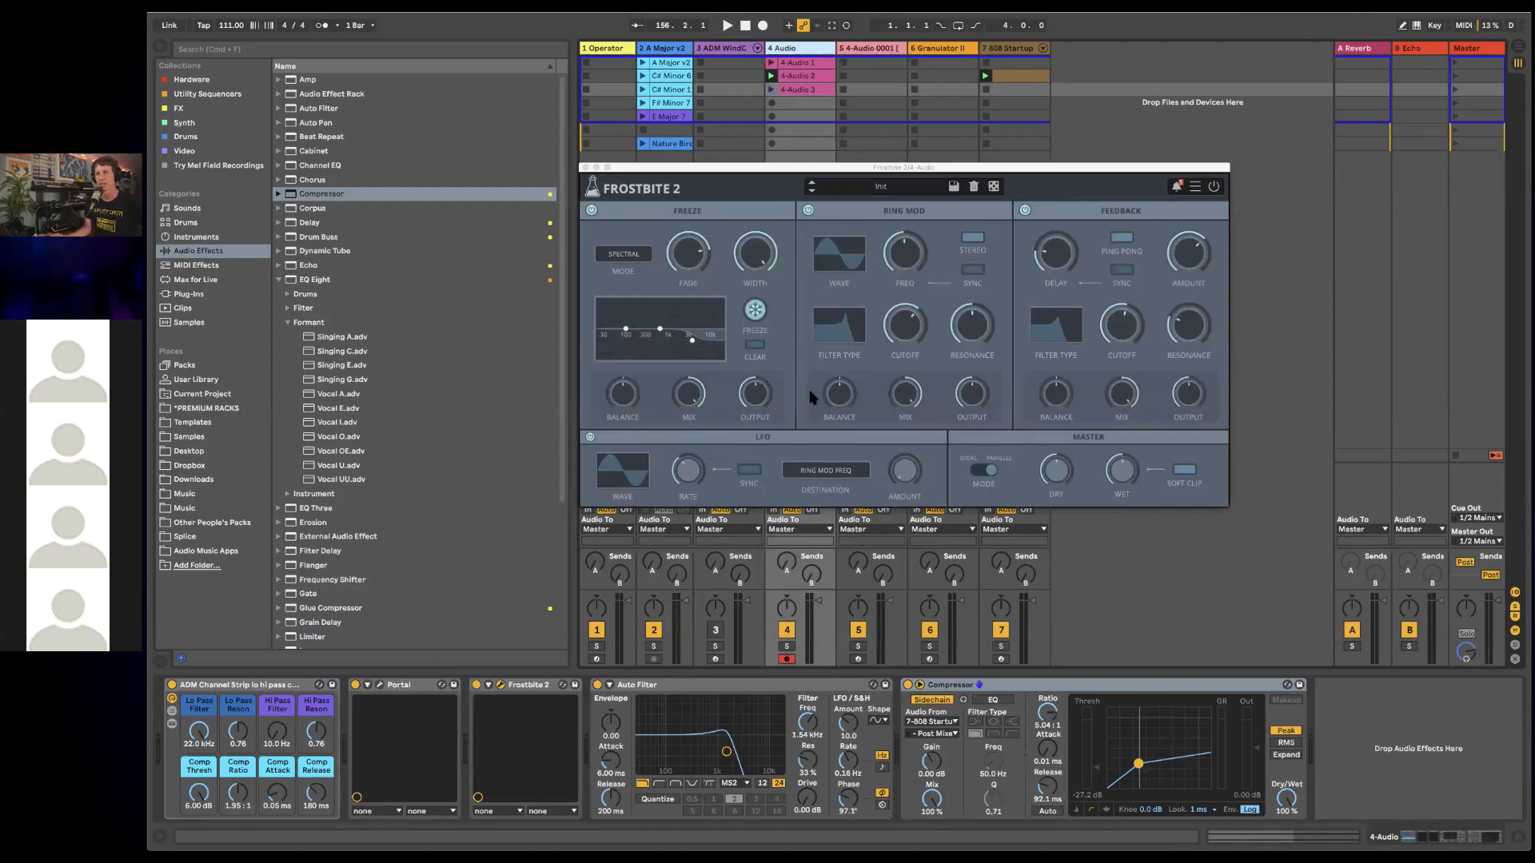
click(878, 49)
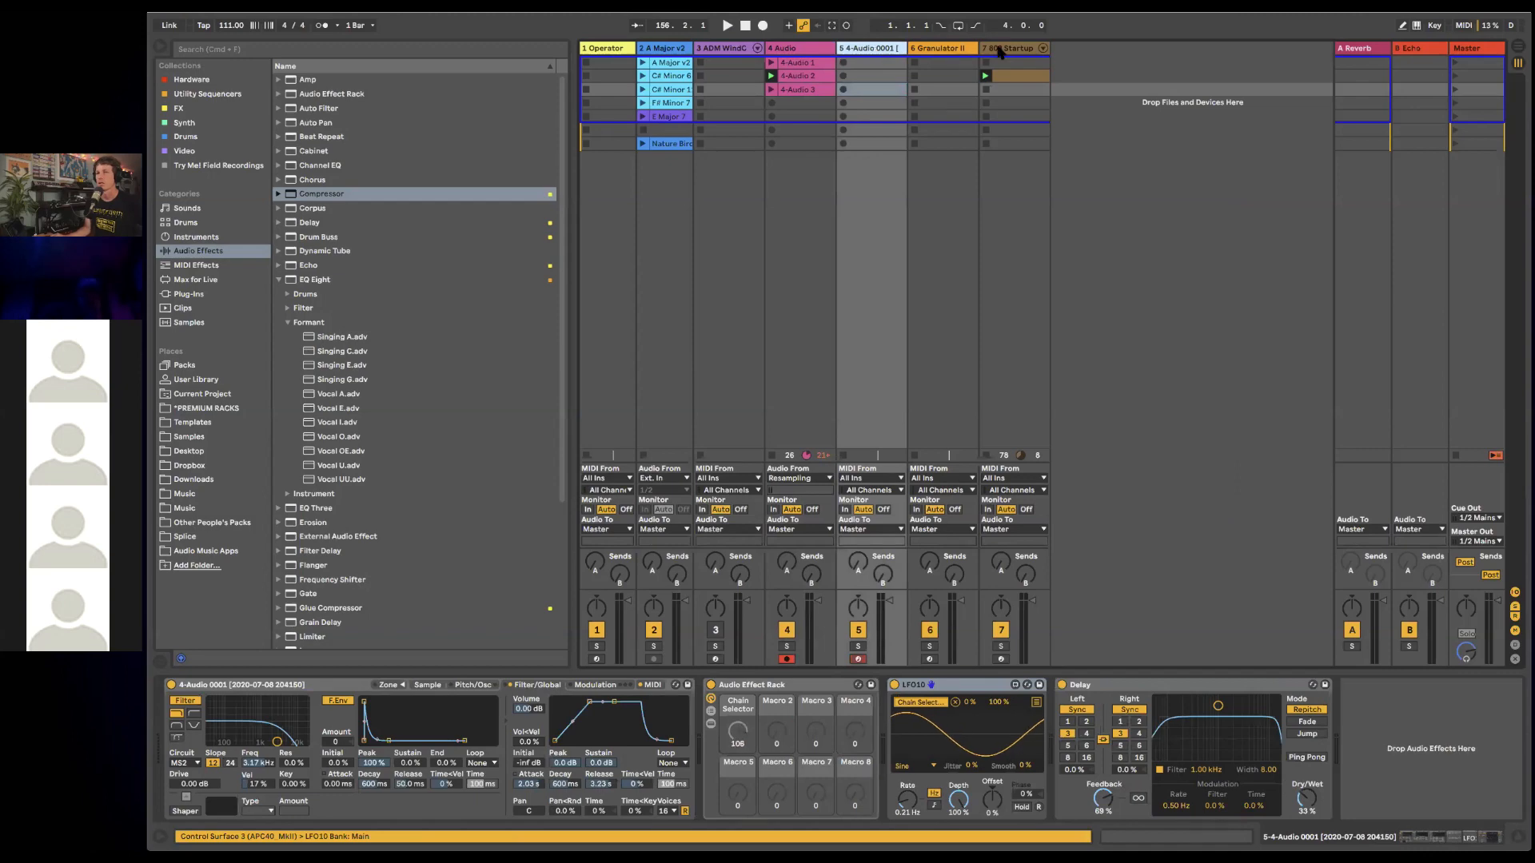
click(949, 50)
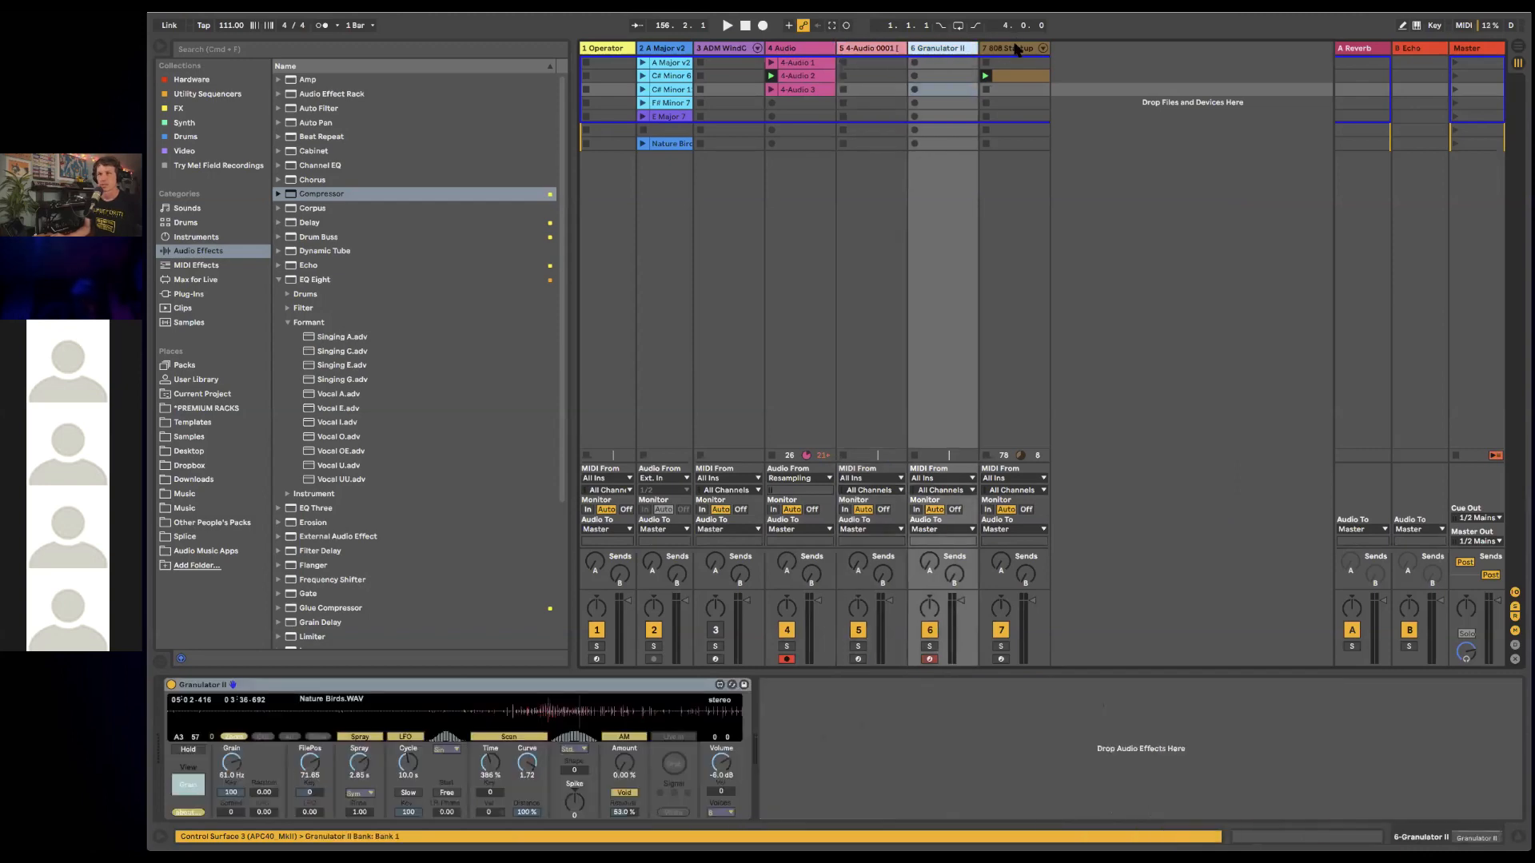
click(1017, 49)
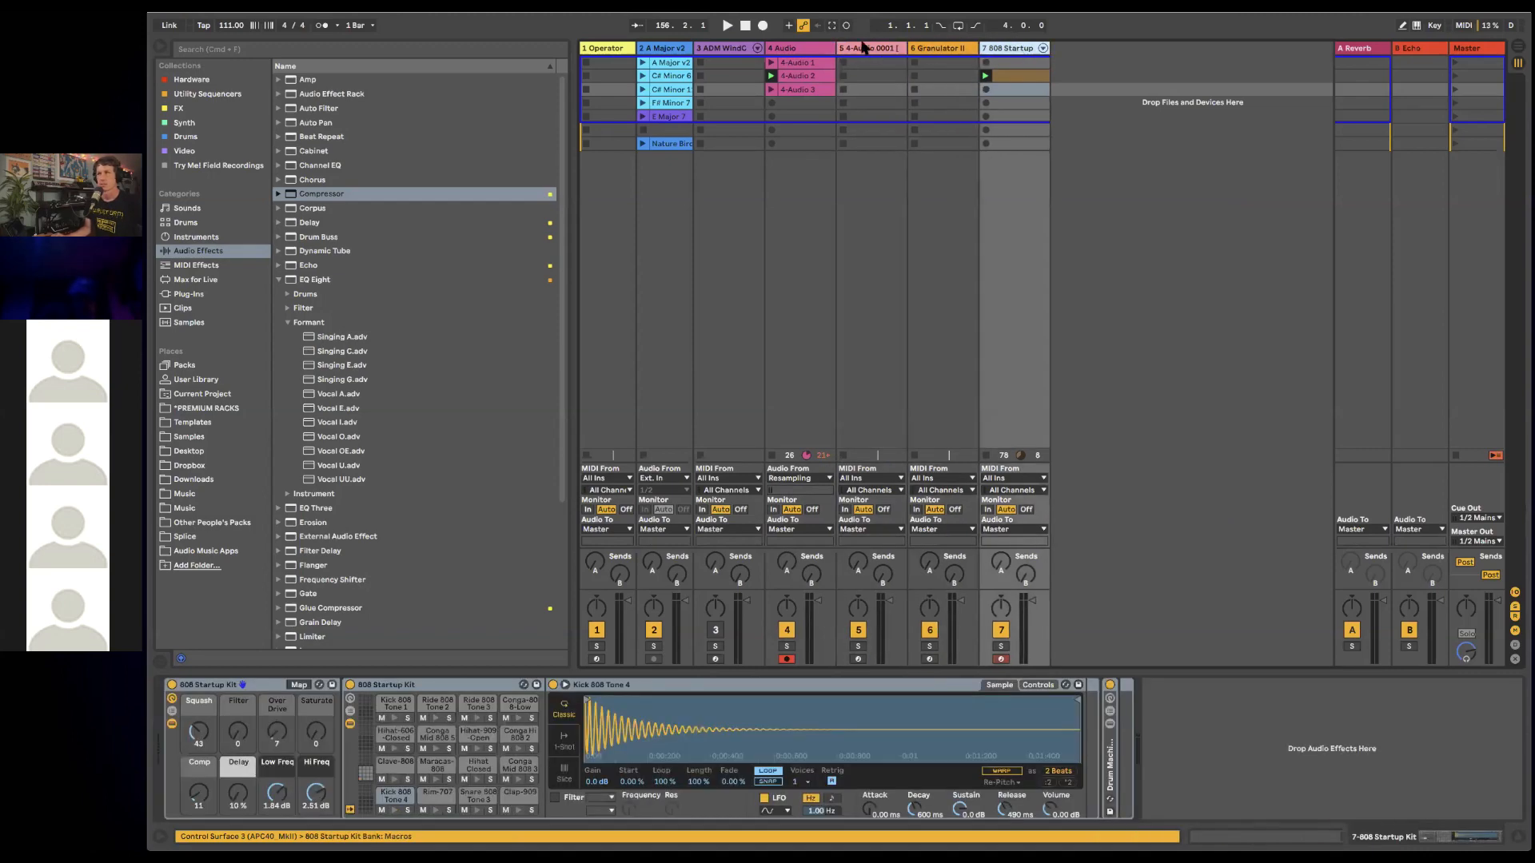
click(956, 49)
click(894, 49)
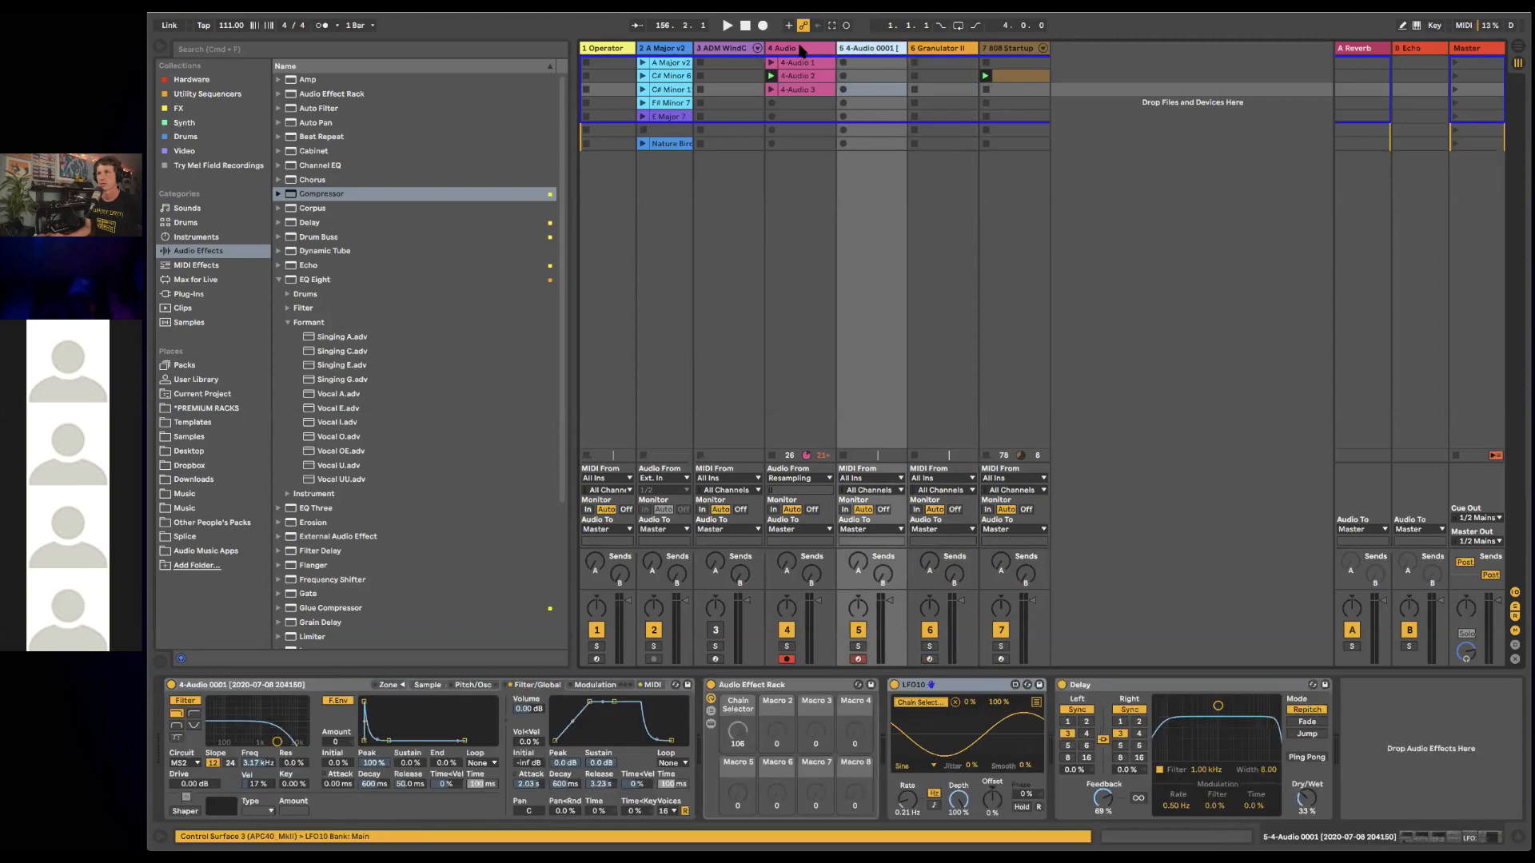
click(795, 49)
click(737, 50)
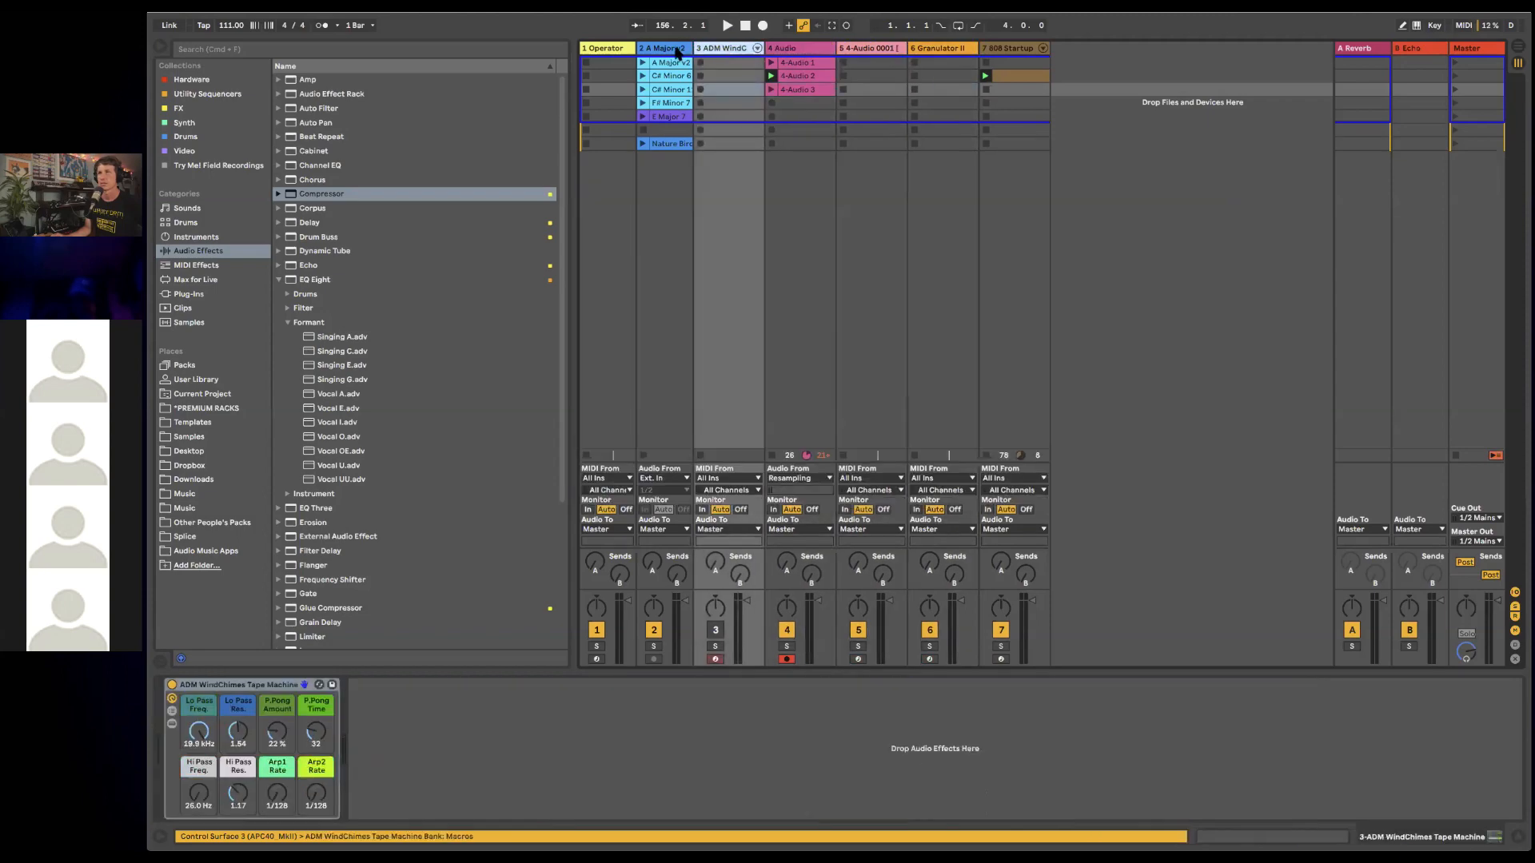
click(679, 52)
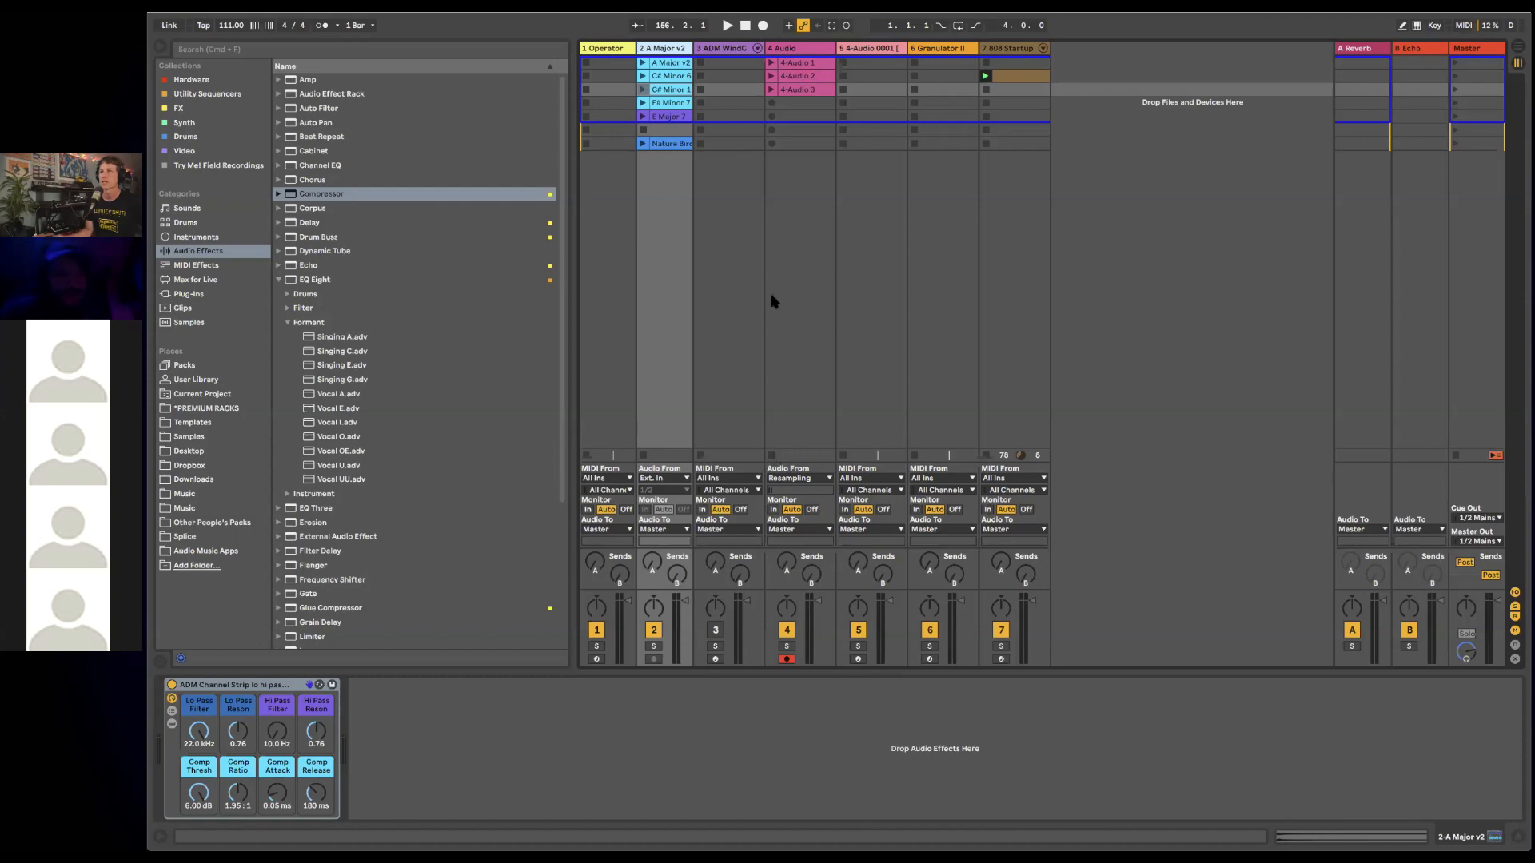
click(799, 50)
click(736, 49)
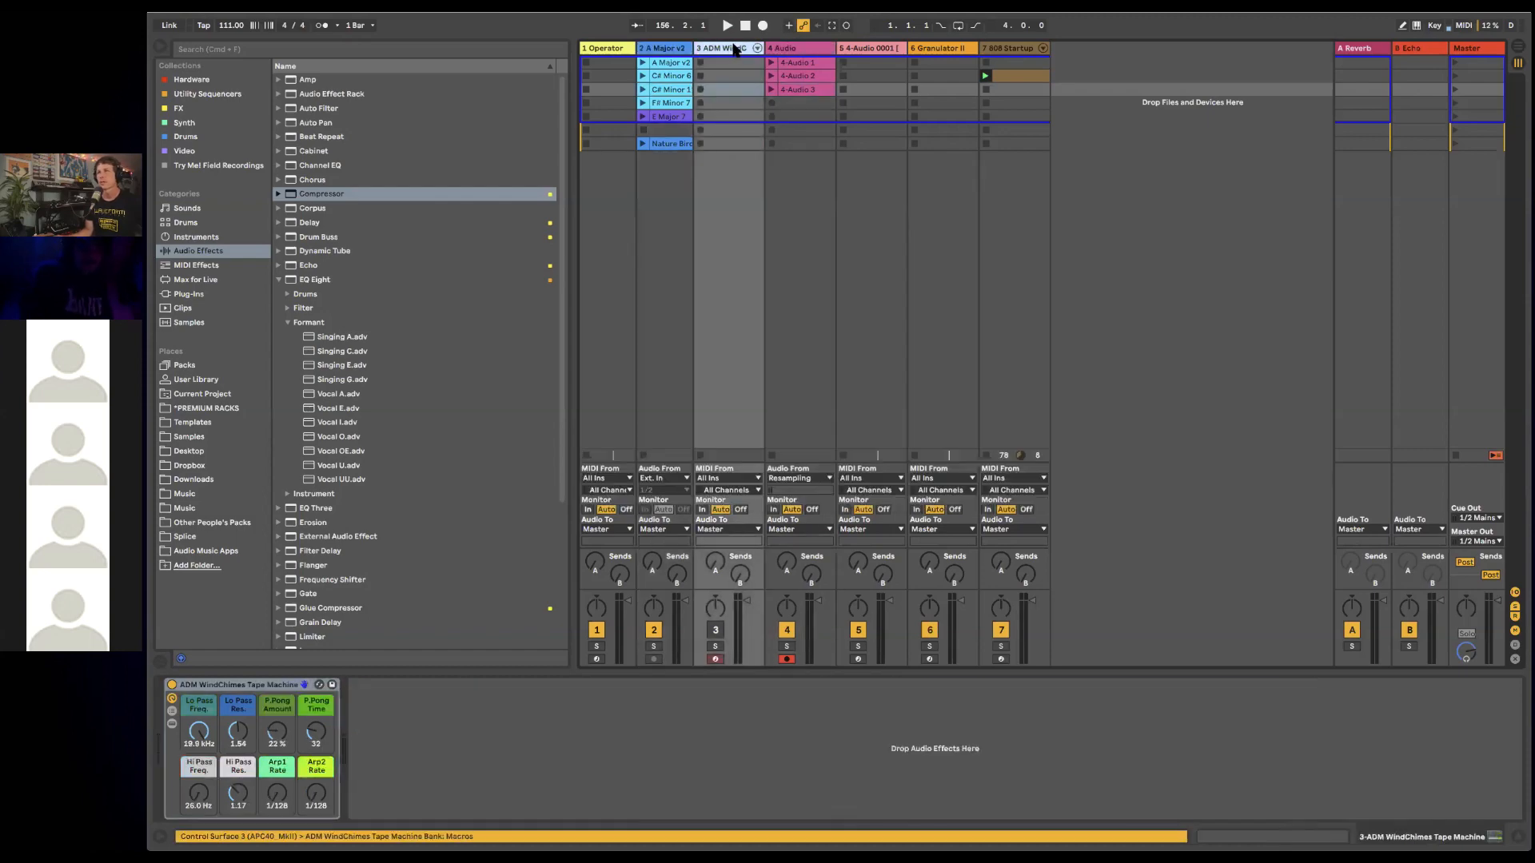
click(799, 53)
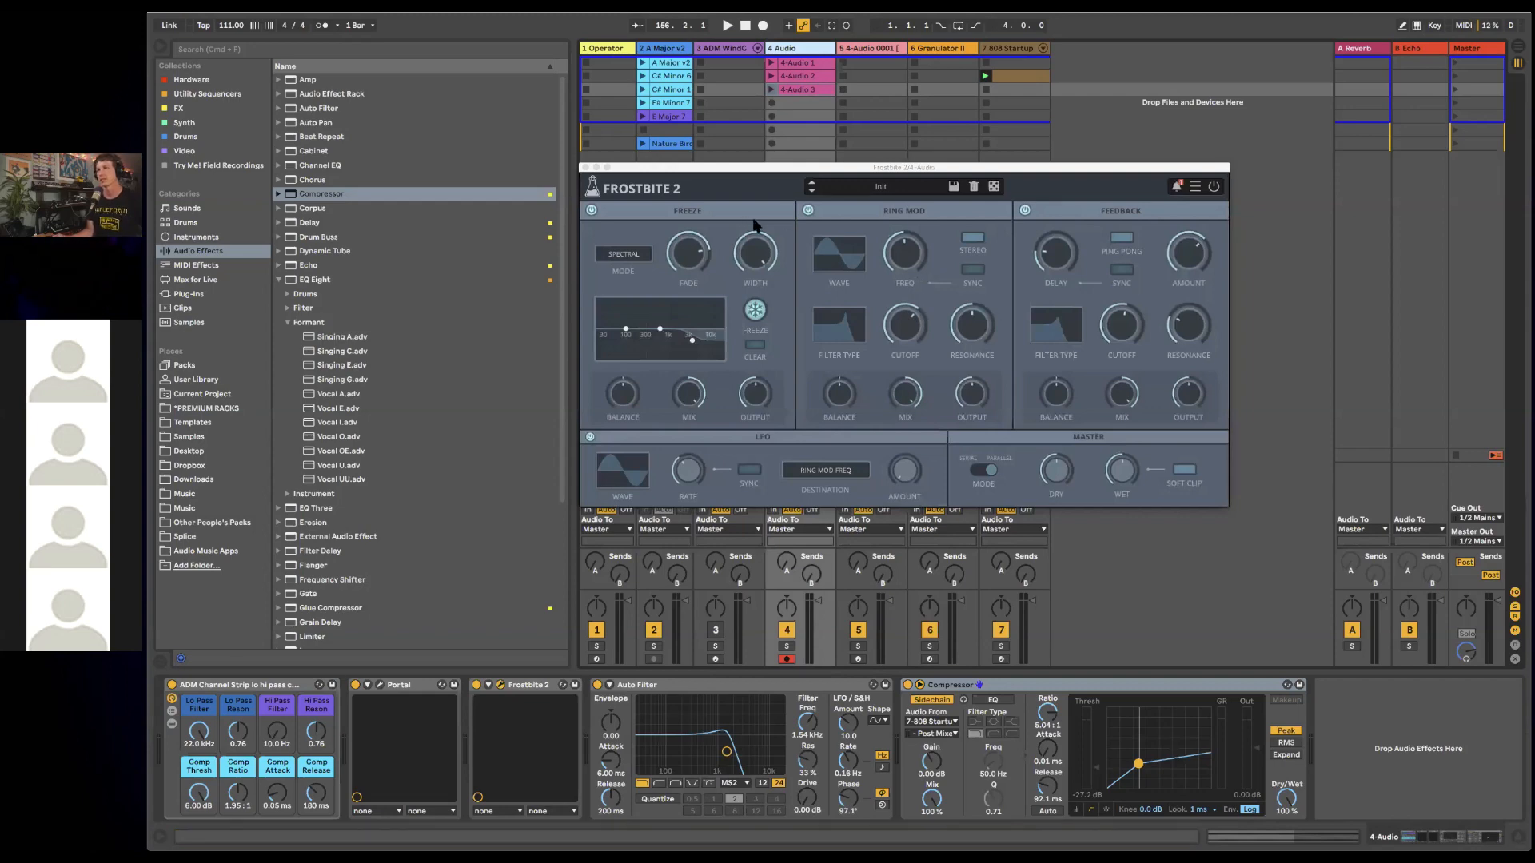
- Tidy the browser by collapsing the EQ Eight presets and narrowing it, and add a Reverb to the 3 ADM WindChimes track
click(278, 279)
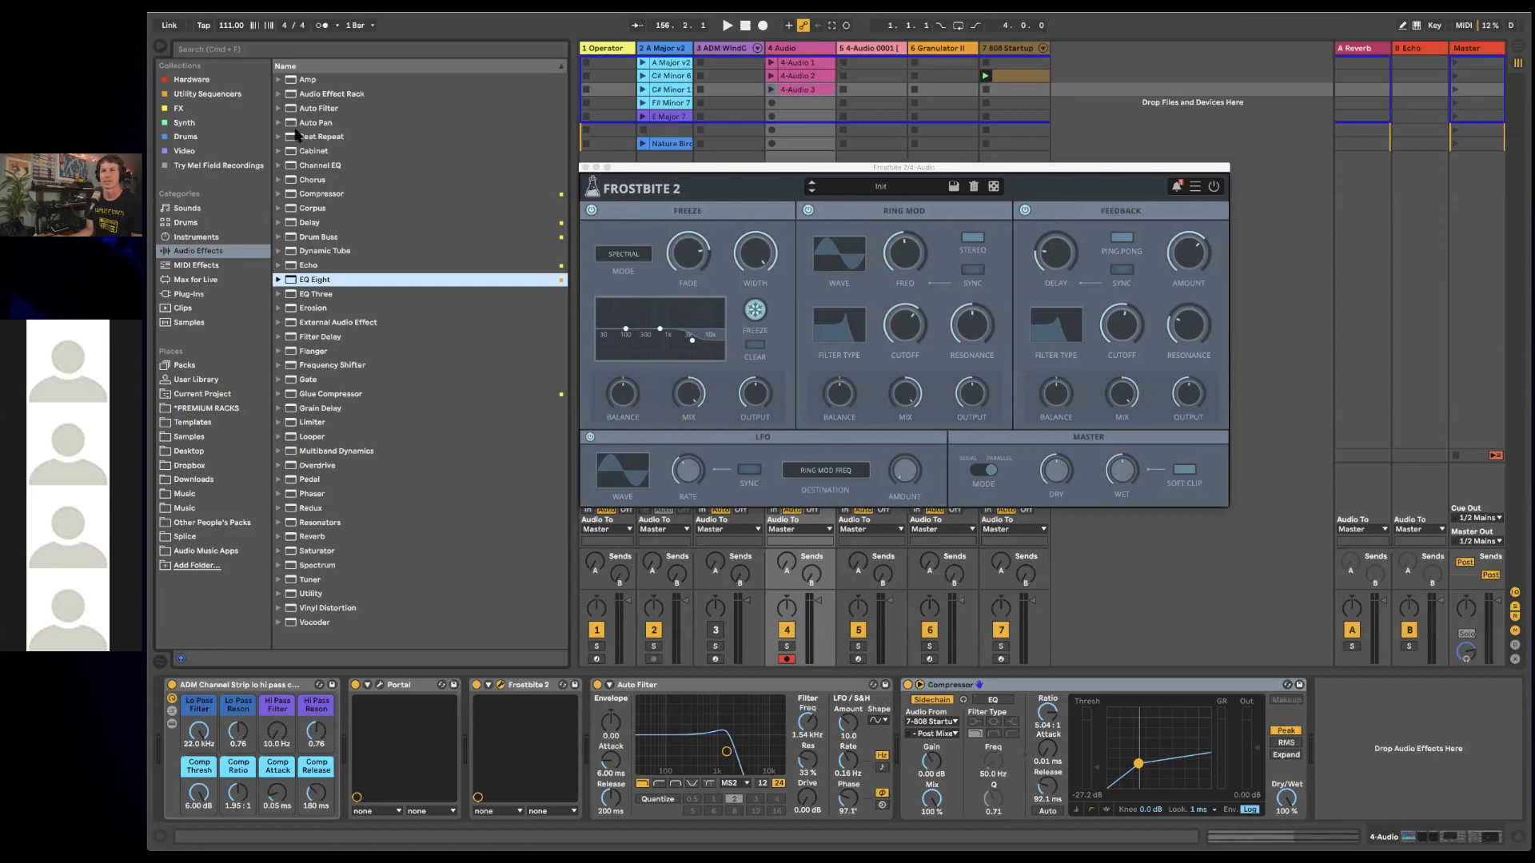
drag(572, 56, 529, 63)
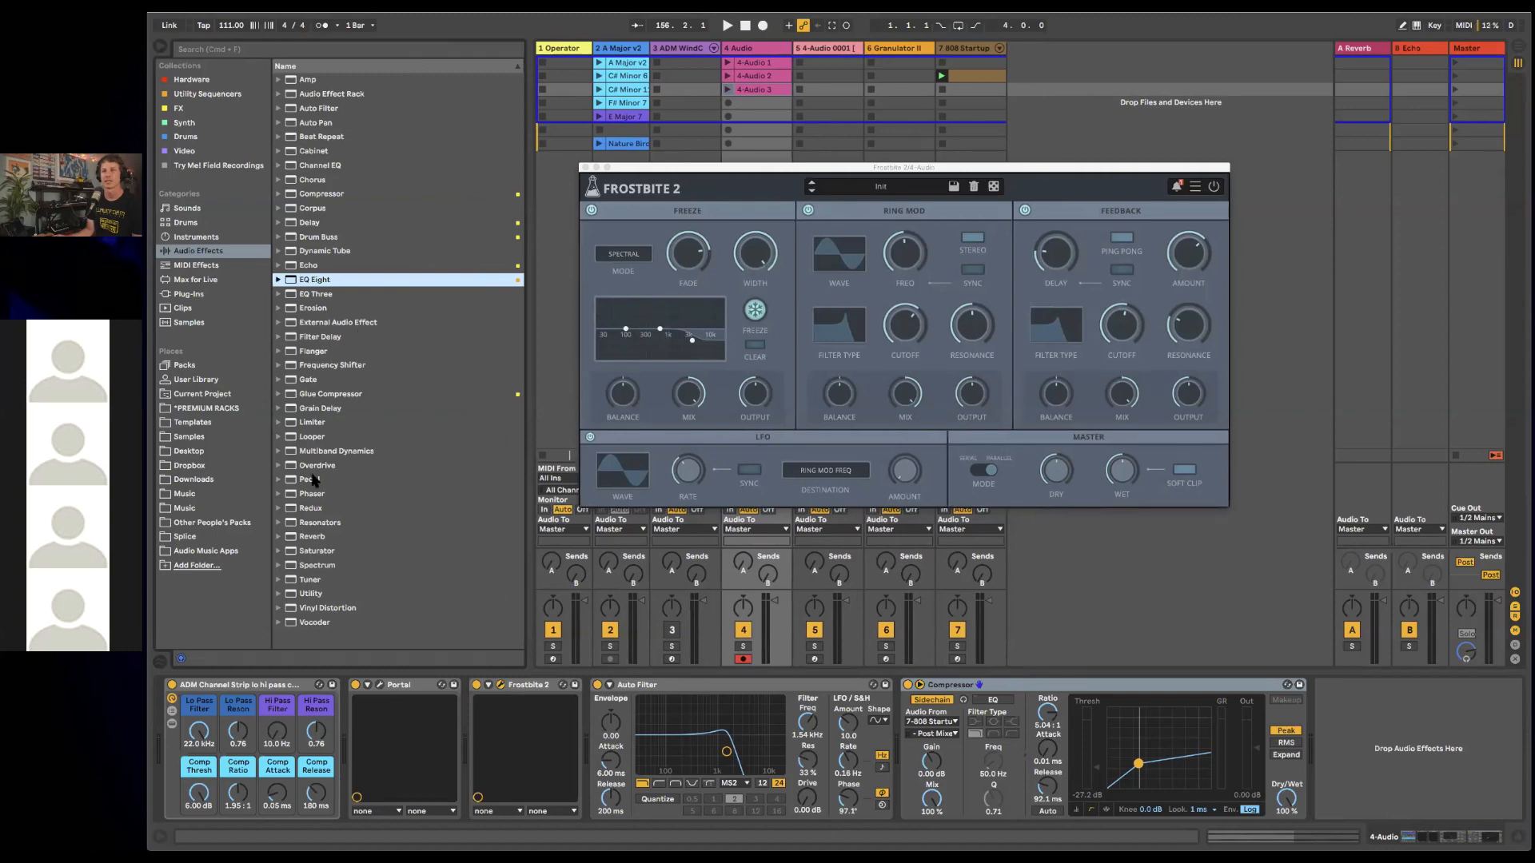
click(315, 539)
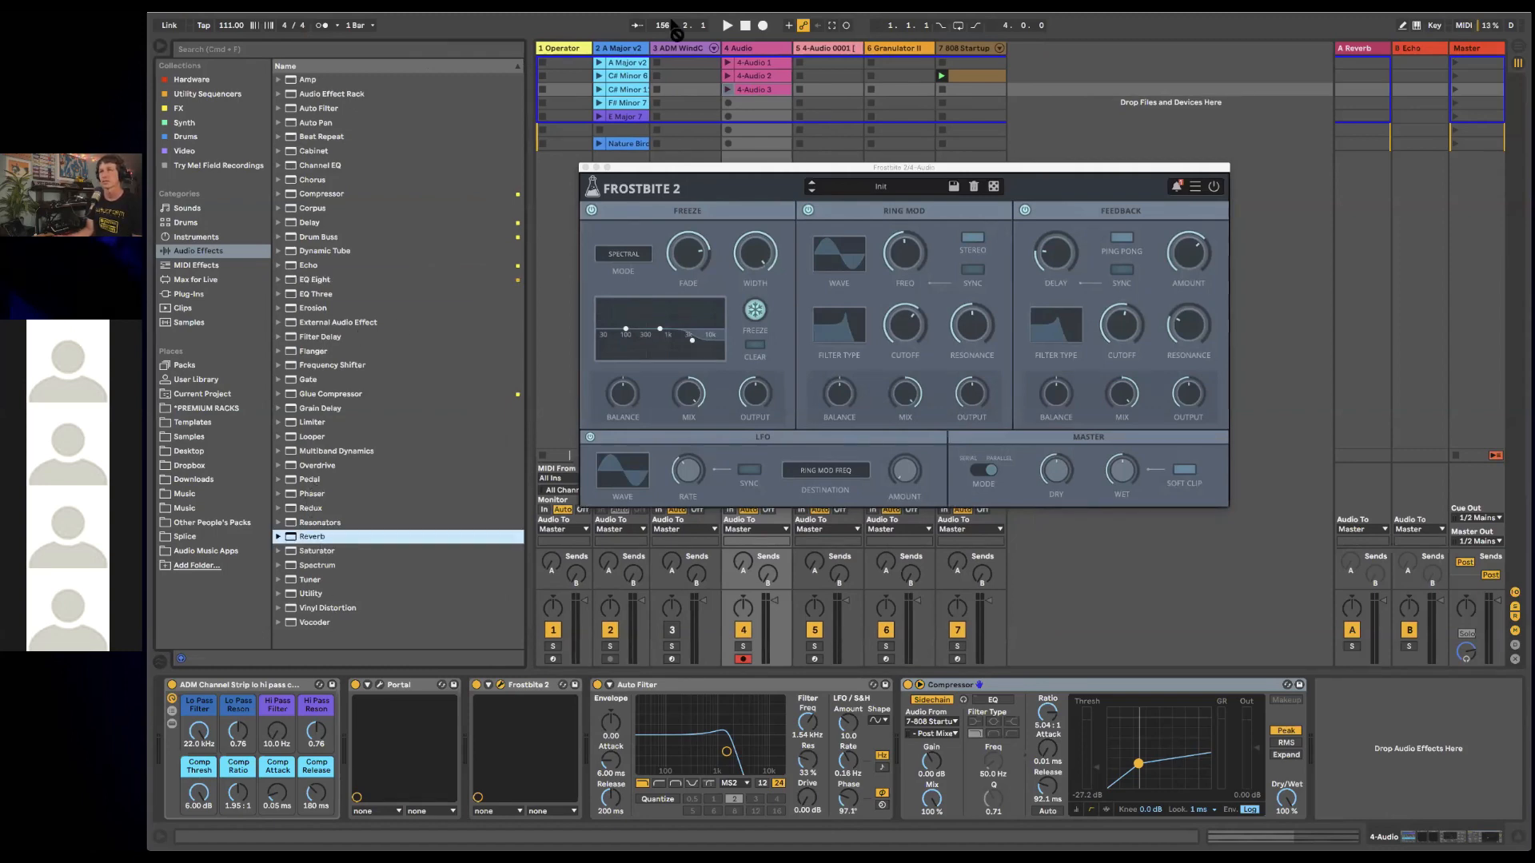
click(582, 72)
click(683, 50)
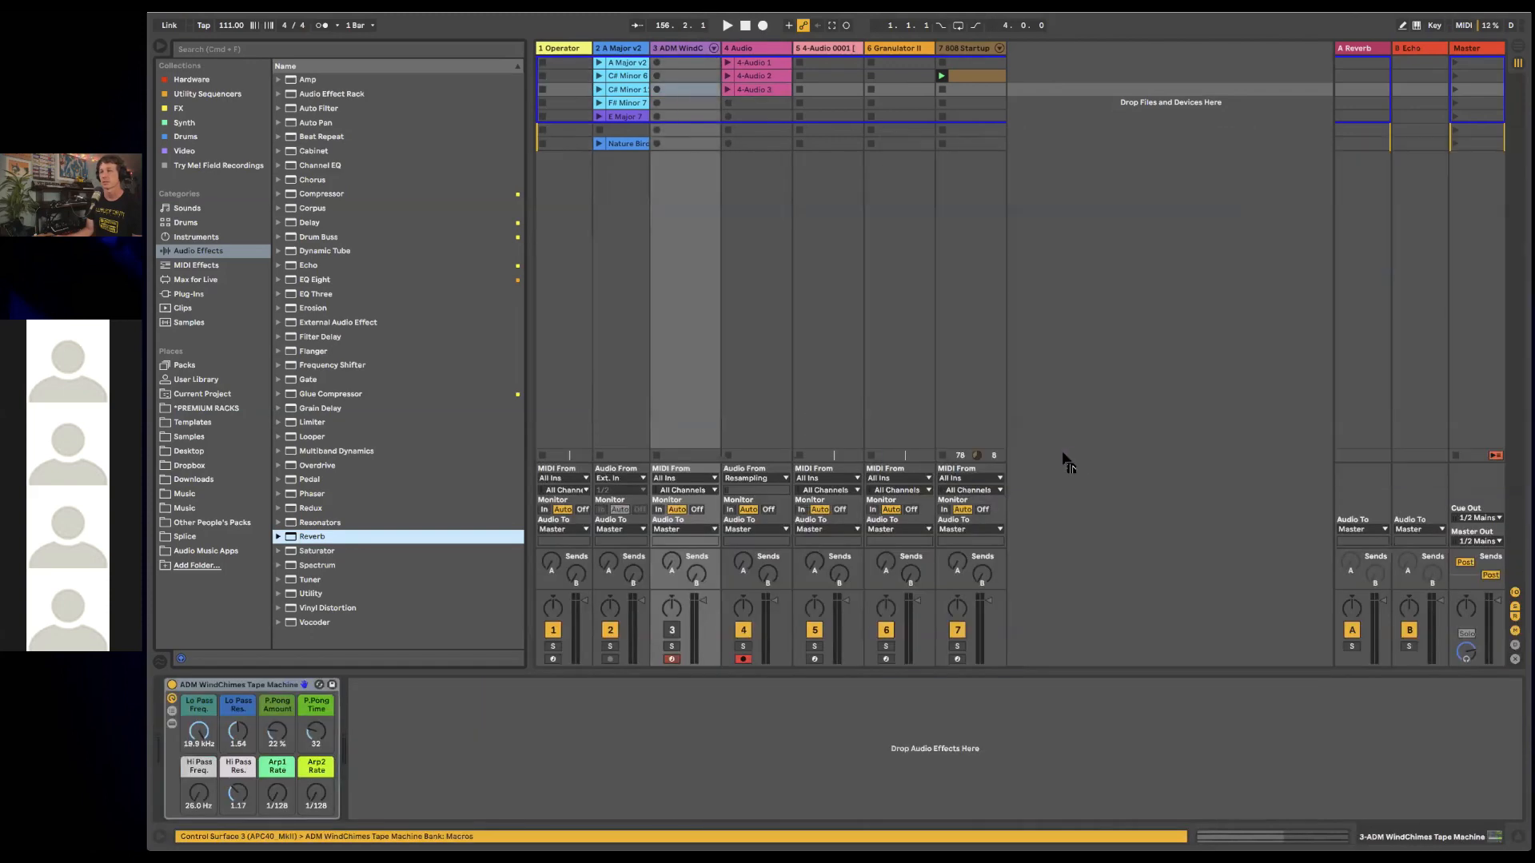
key(Return)
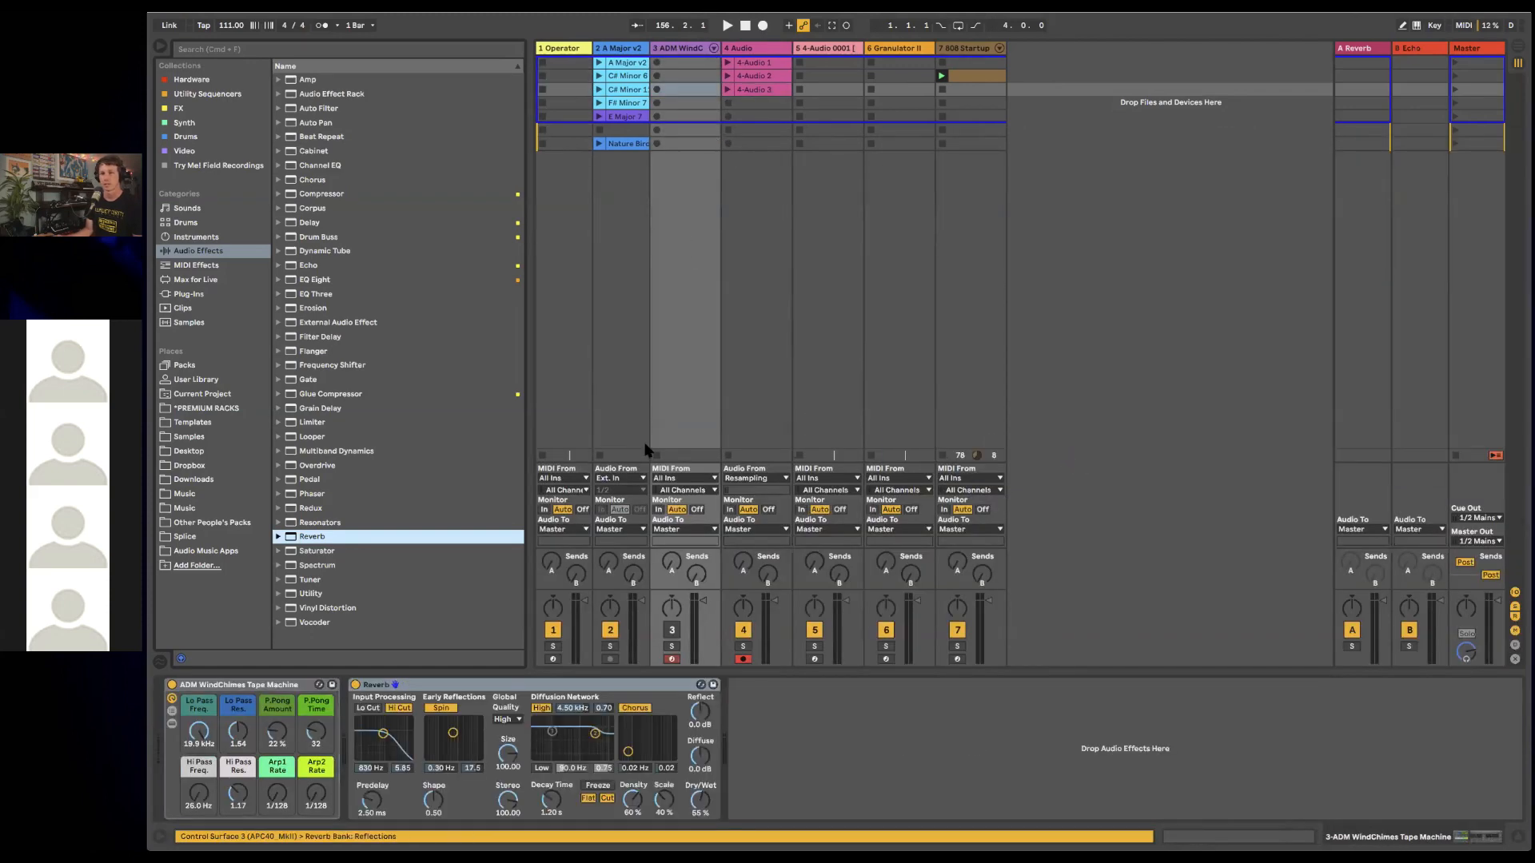
- Activate the ADM WindChimes track, freeze its Reverb and set the Diffusion Network's high frequency to 16.0 kHz
click(671, 631)
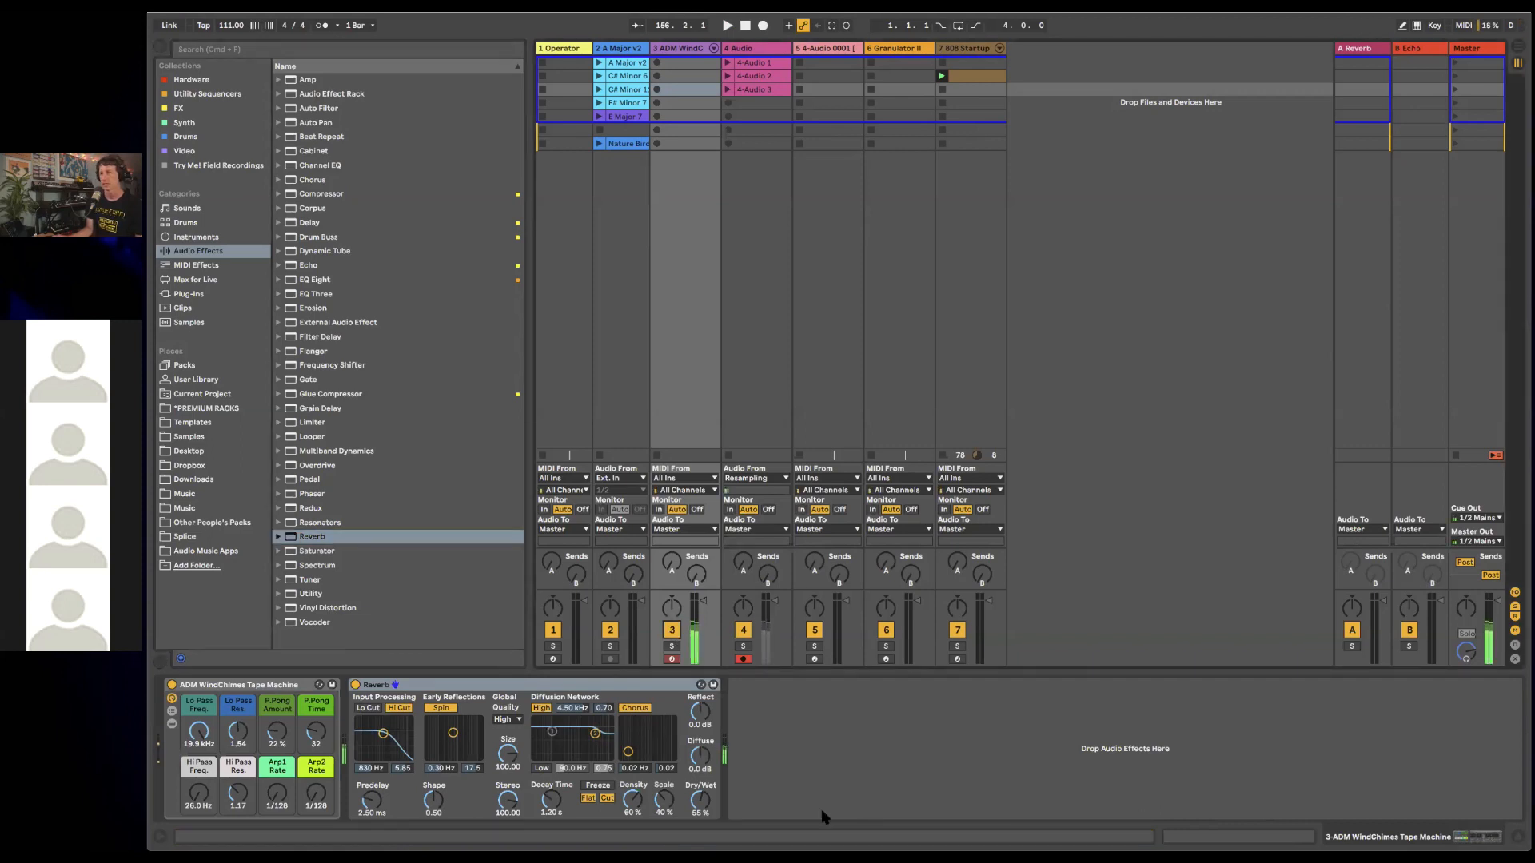
click(594, 786)
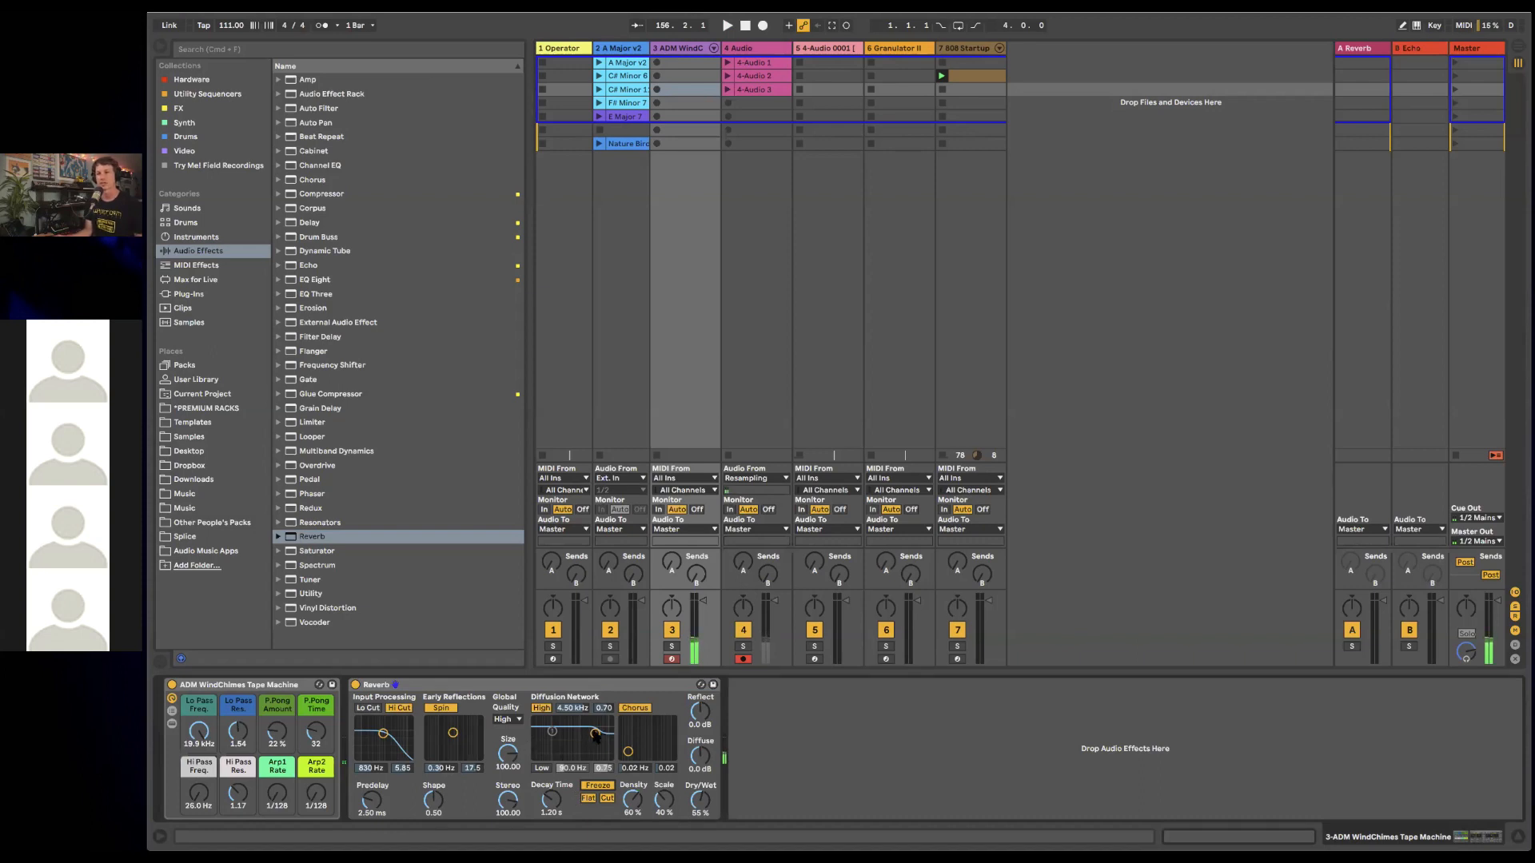
mouse_move(596, 735)
mouse_down()
mouse_move(572, 735)
mouse_move(613, 742)
mouse_up()
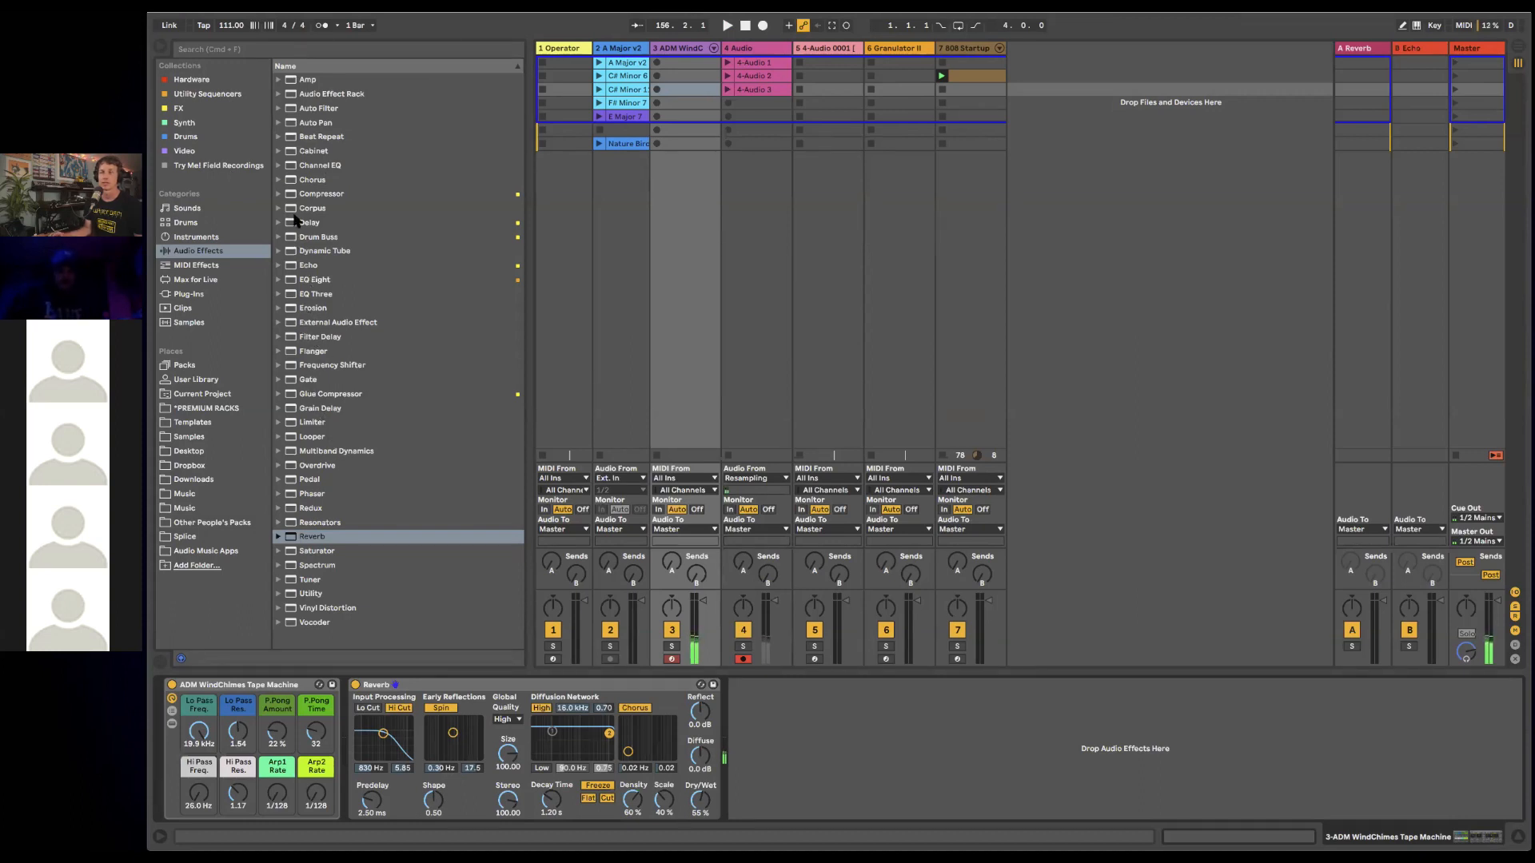
- Add an Auto Filter after the Reverb on 3 ADM WindChimes, change its LFO shape, set LFO amount 17.9, and sync its rate at 1/24
drag(334, 114, 822, 740)
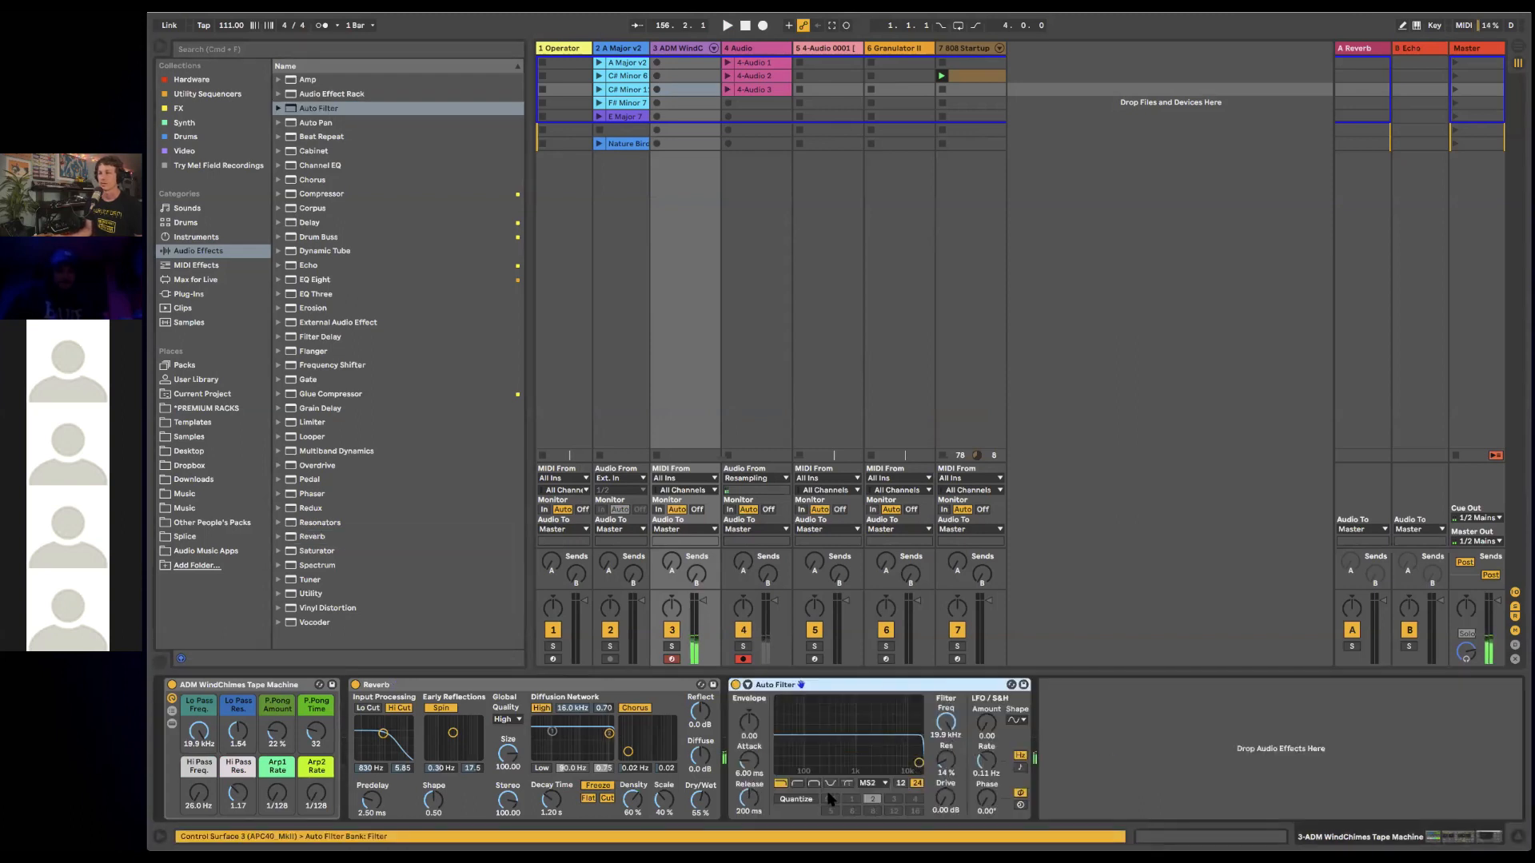
click(1015, 720)
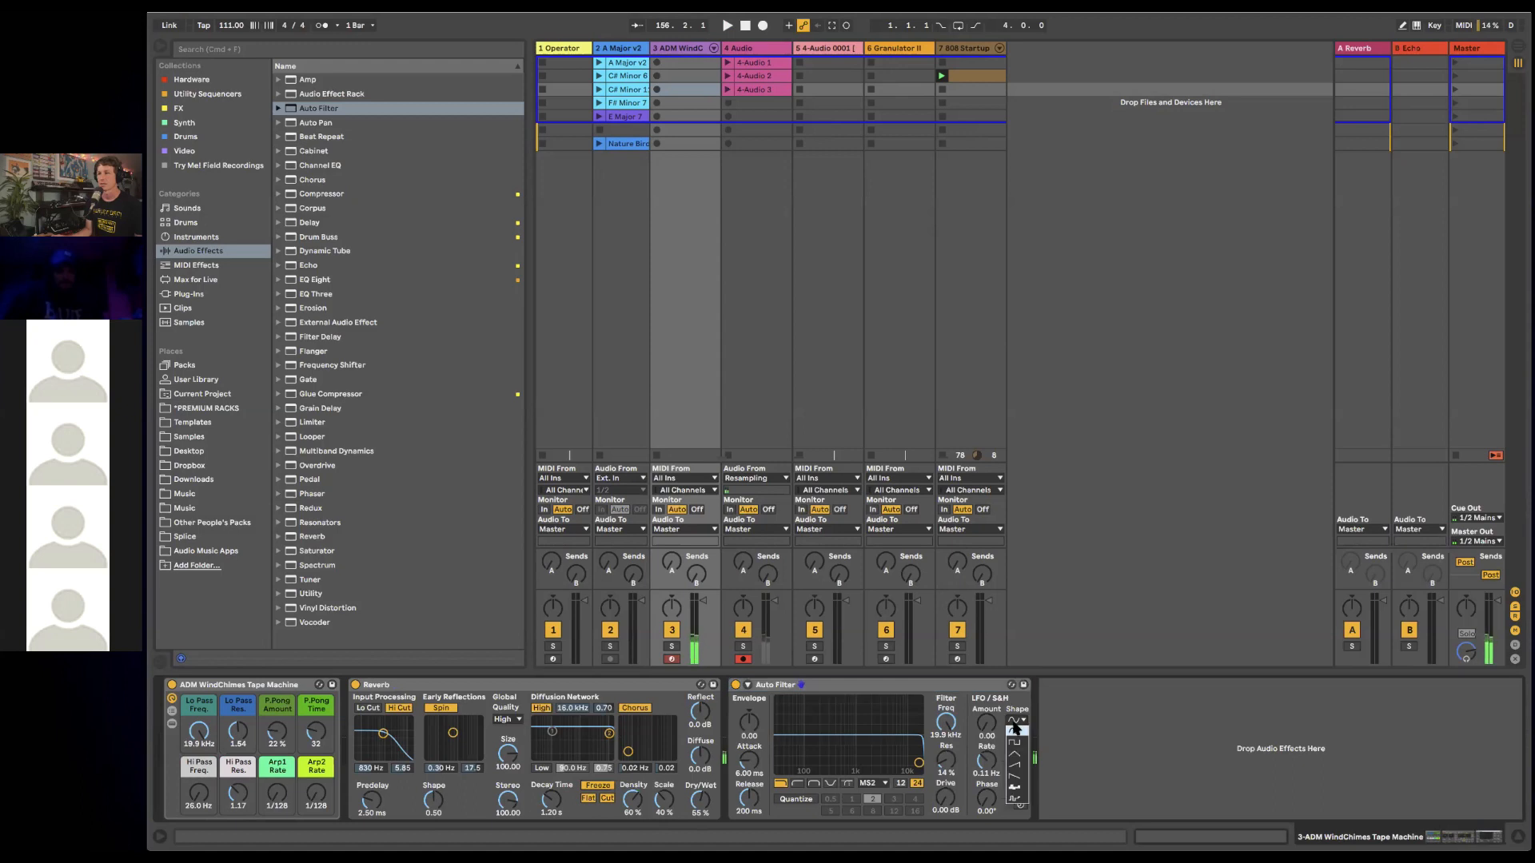
click(1014, 777)
drag(948, 718, 984, 703)
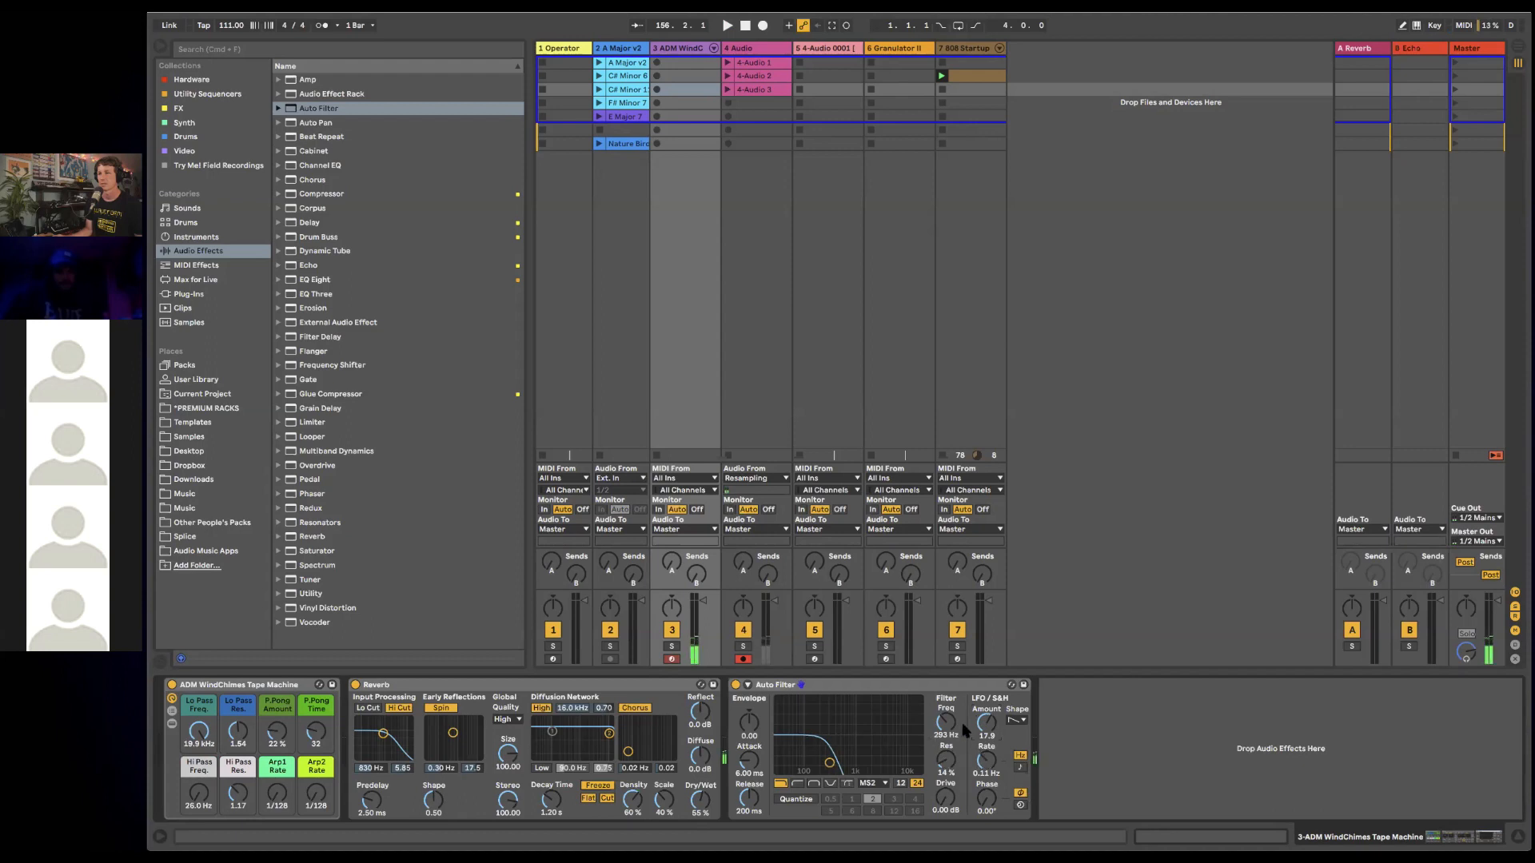
click(1019, 767)
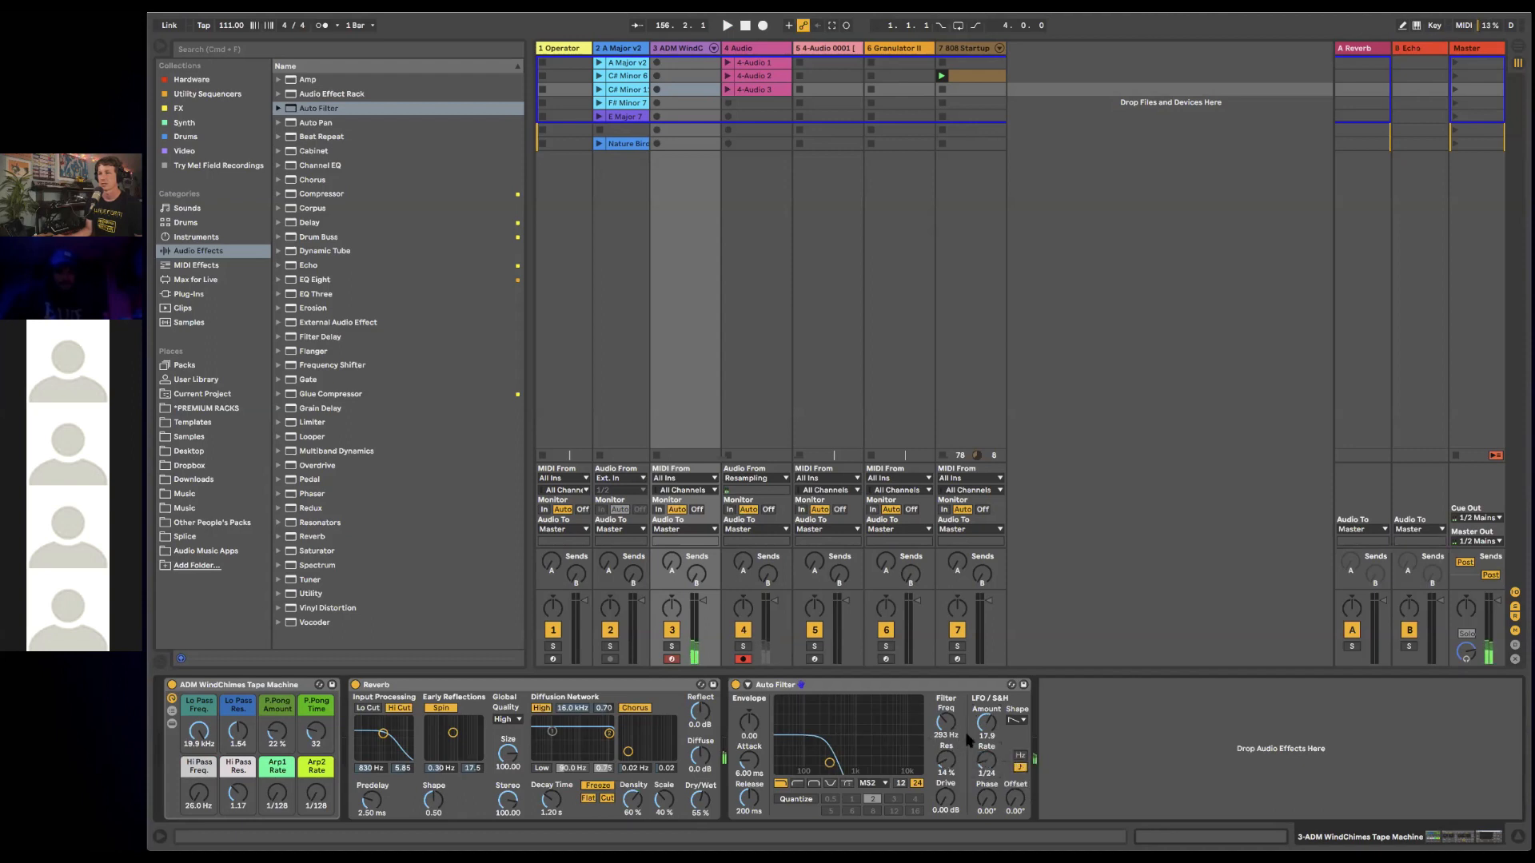
- Tune the Auto Filter to 1.41 kHz with 33% resonance and 4.19 dB drive, then audition it alongside the 4-Audio 3 clip
drag(983, 732, 955, 708)
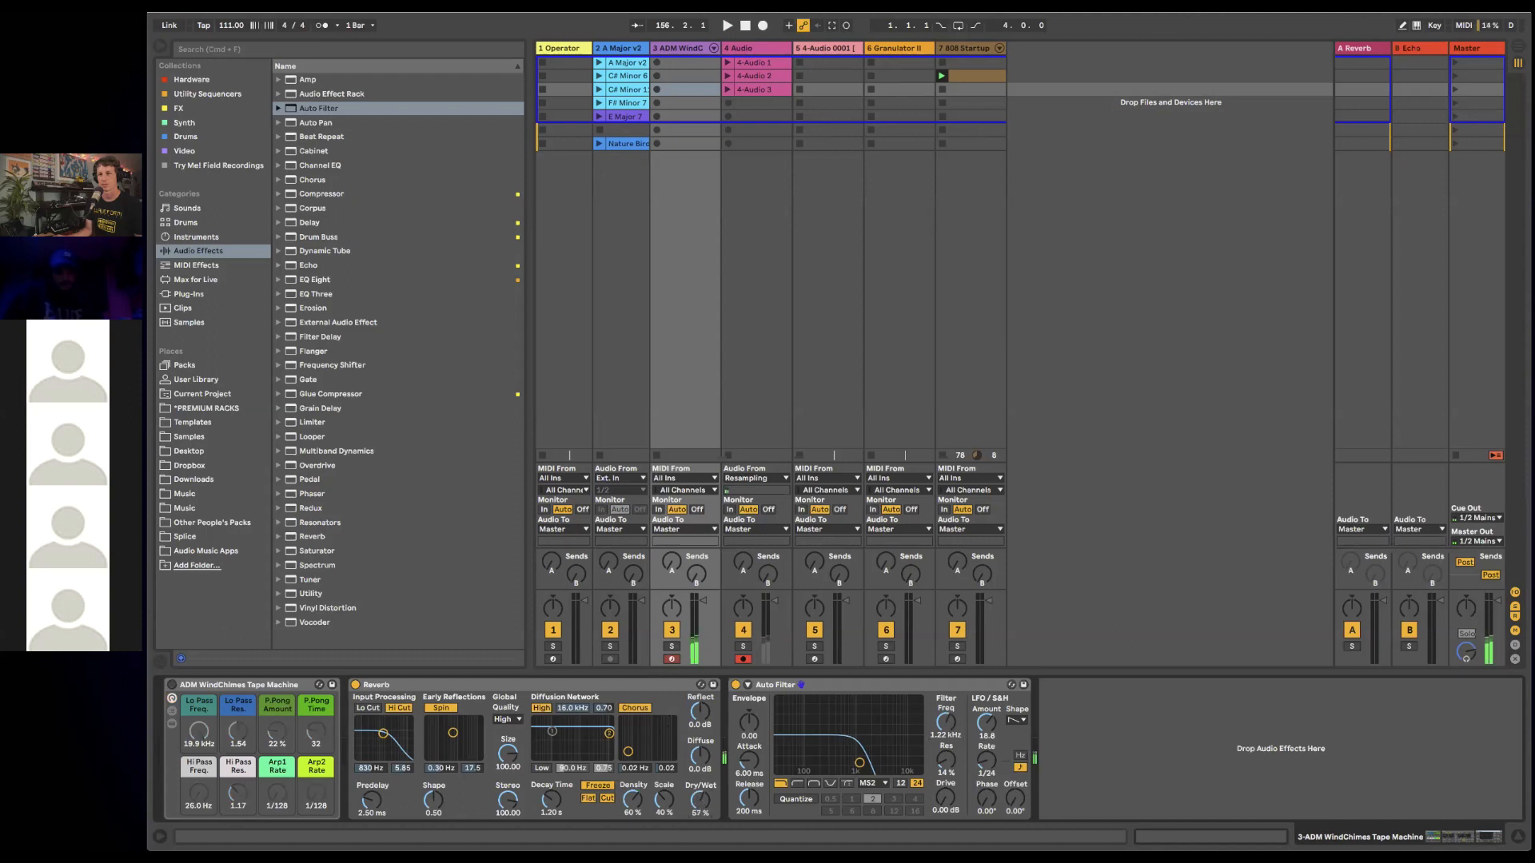
drag(860, 762, 862, 752)
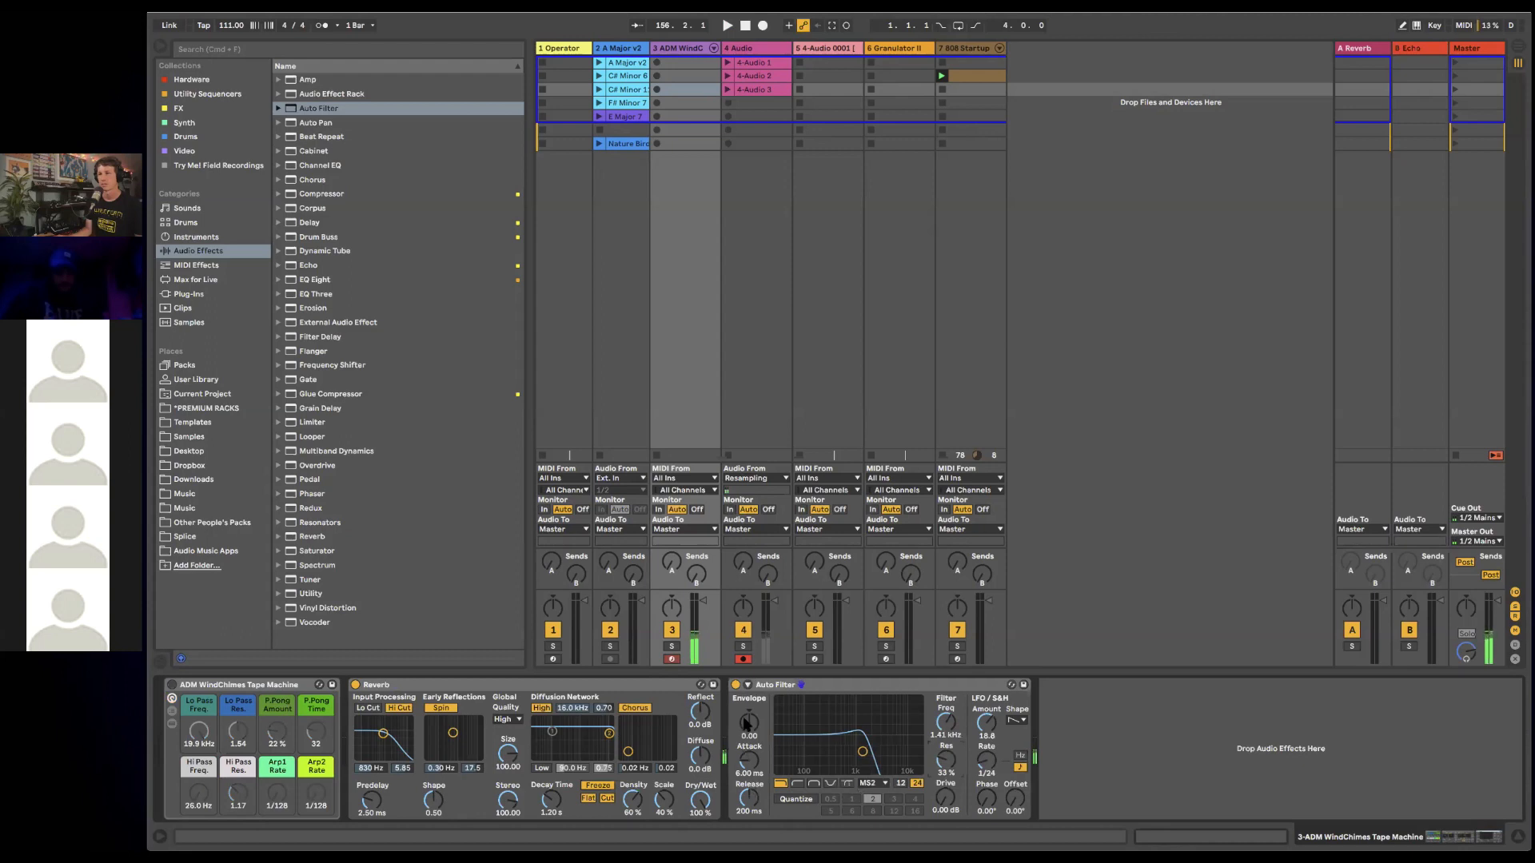
drag(946, 798, 946, 794)
key(space)
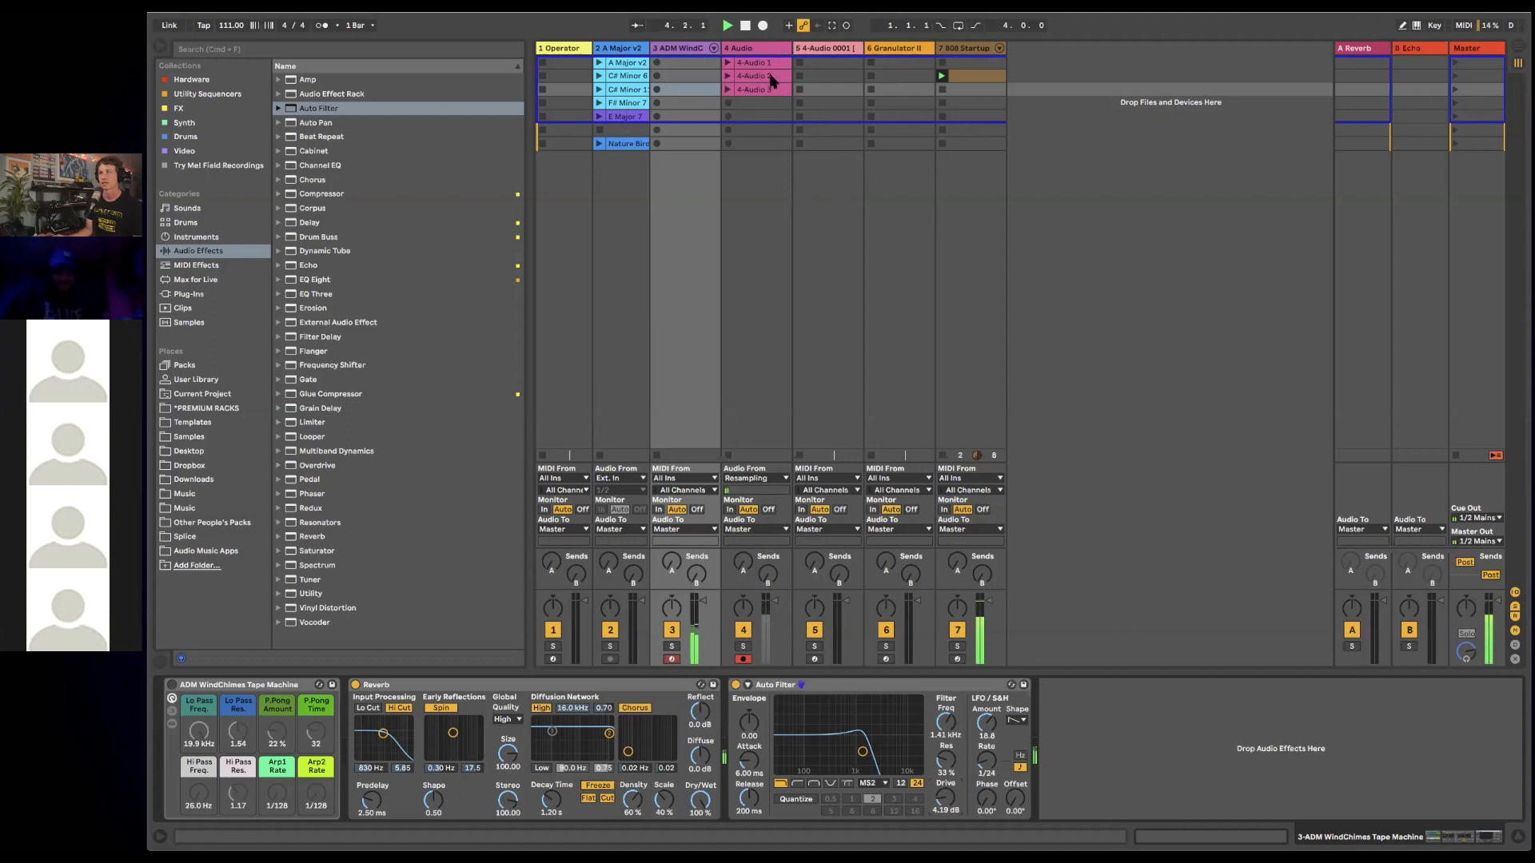
click(727, 88)
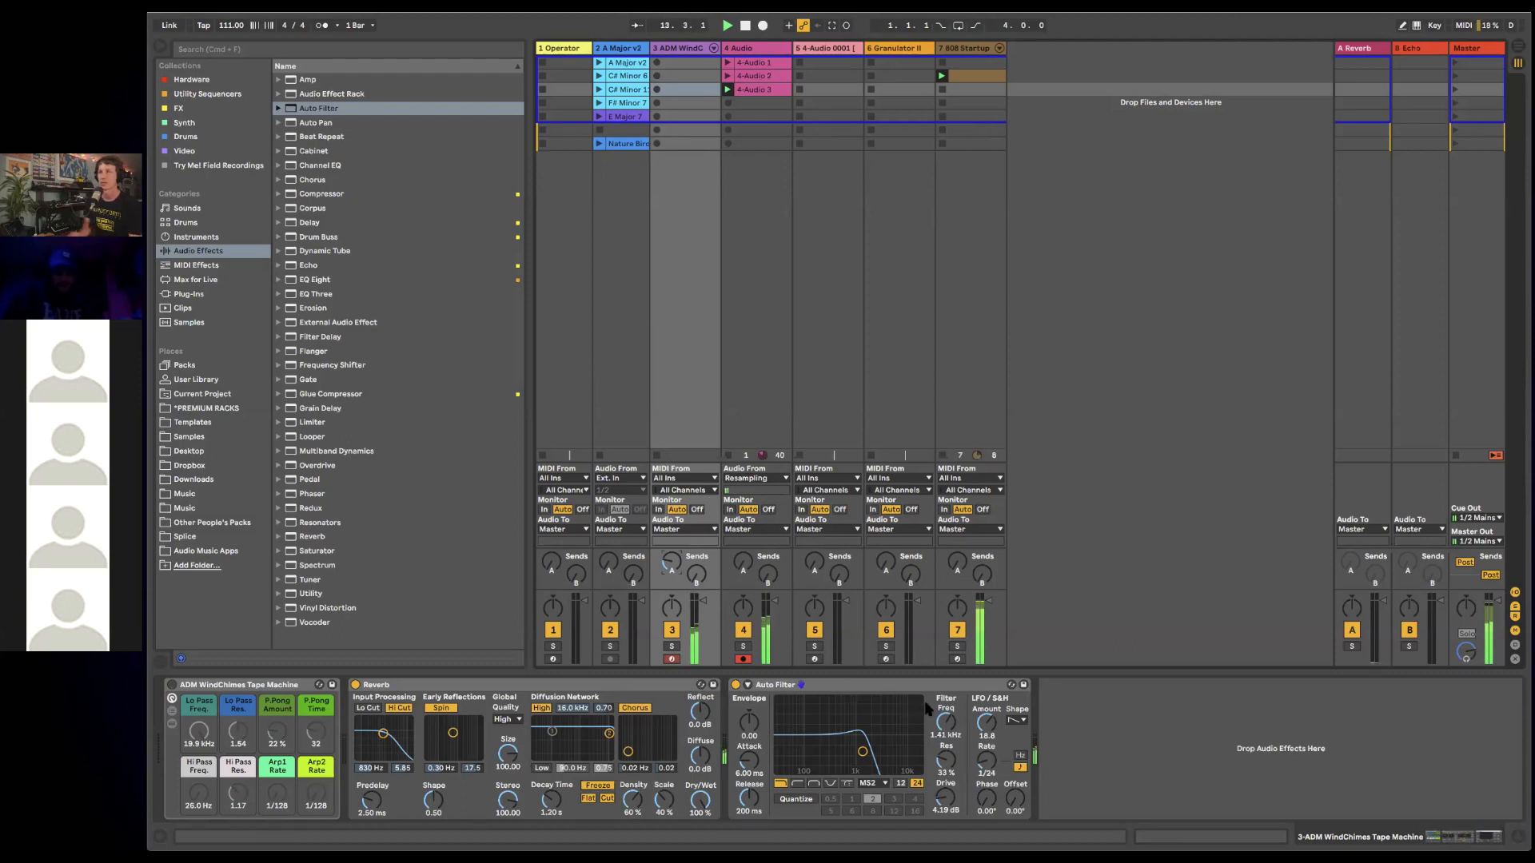
- Copy the sidechained Compressor from the 4 Audio track to the end of the 3 ADM WindChimes device chain
click(772, 50)
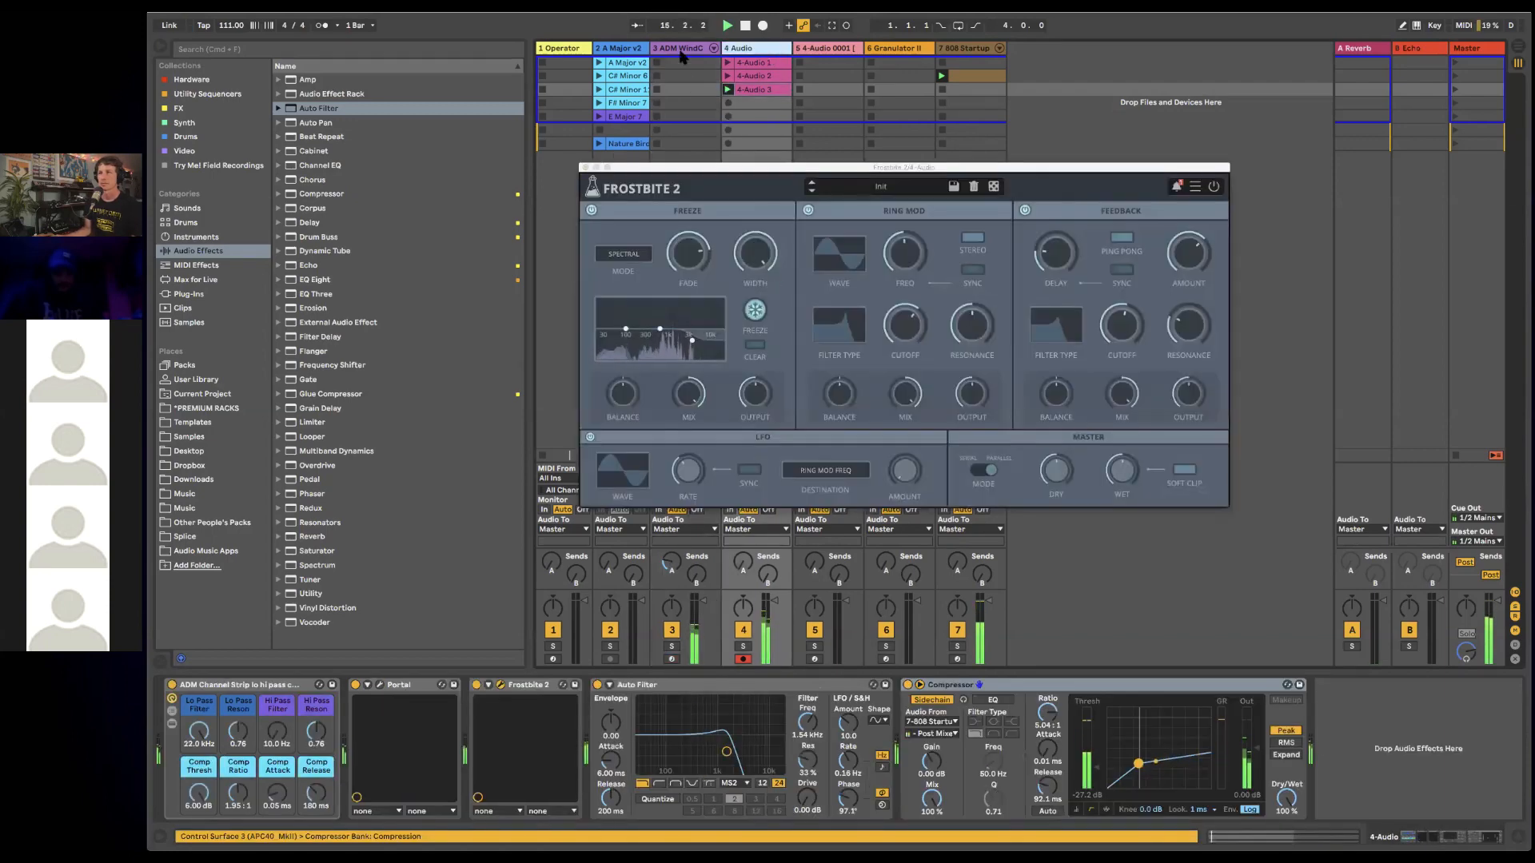
click(678, 48)
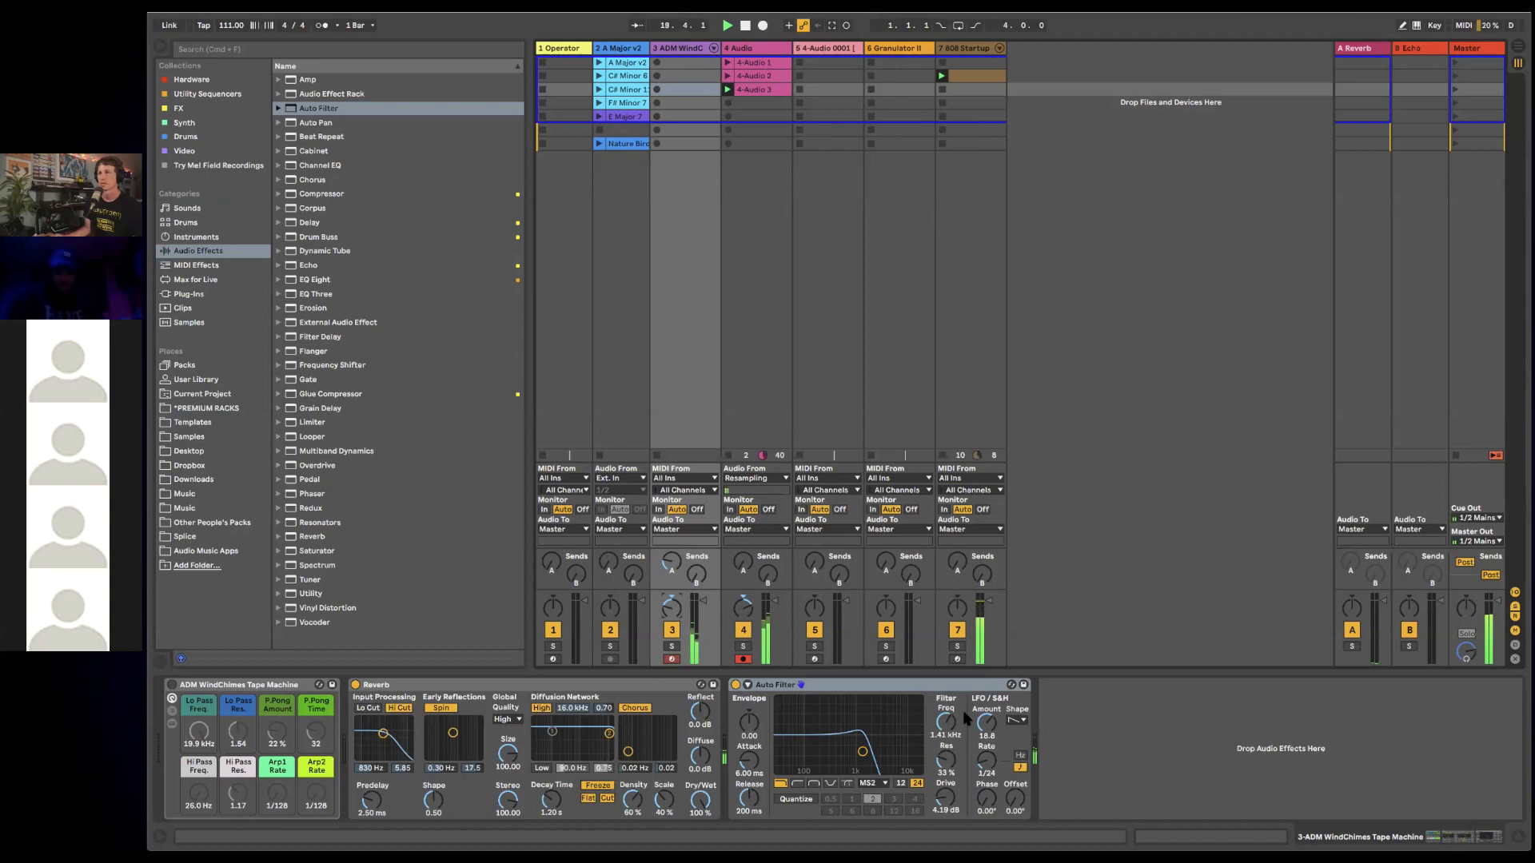
click(744, 49)
click(955, 684)
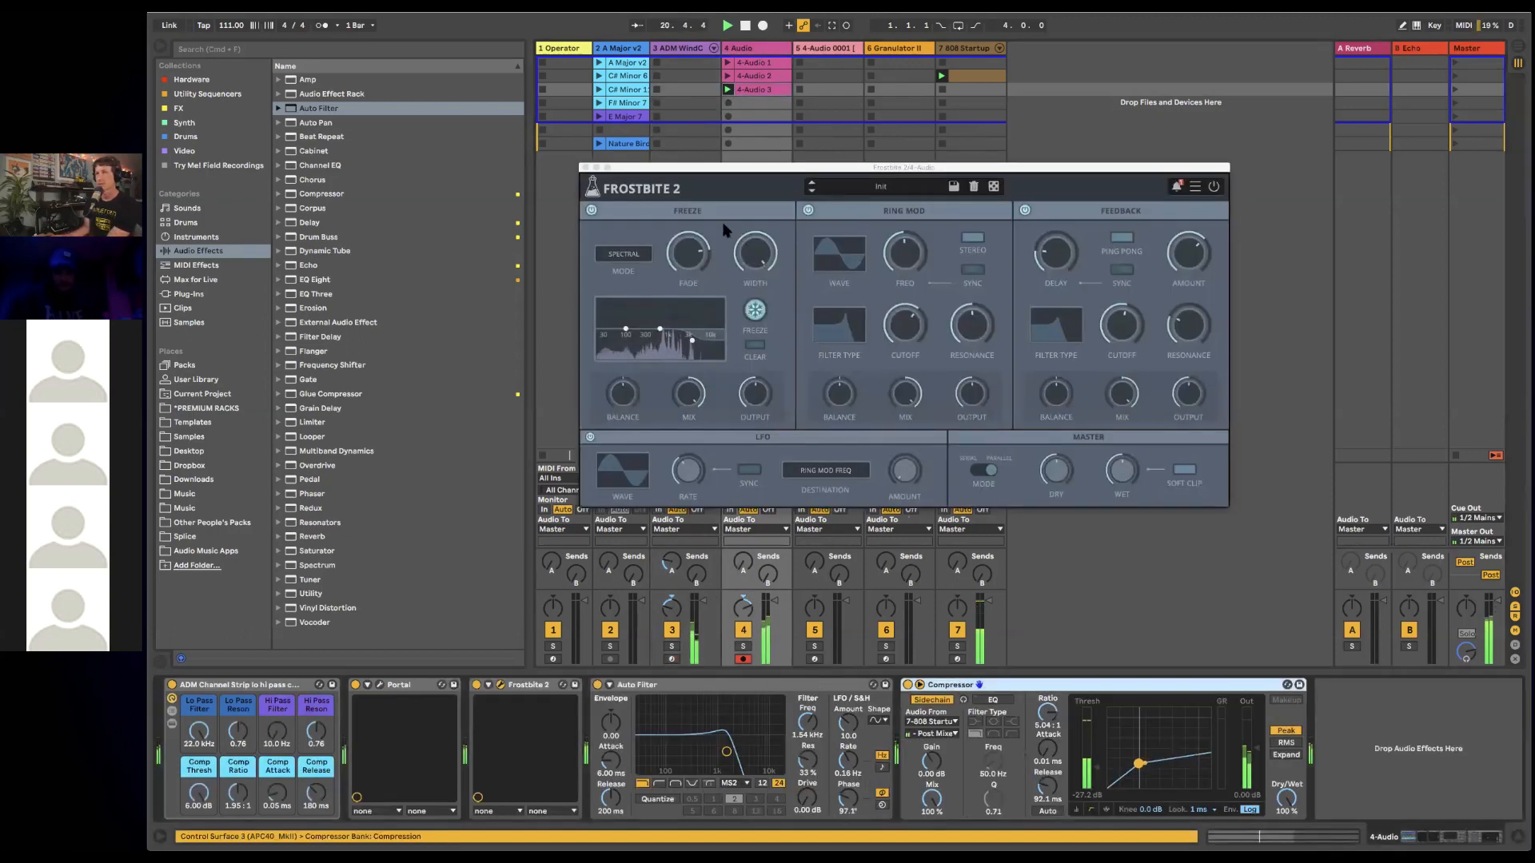
click(686, 91)
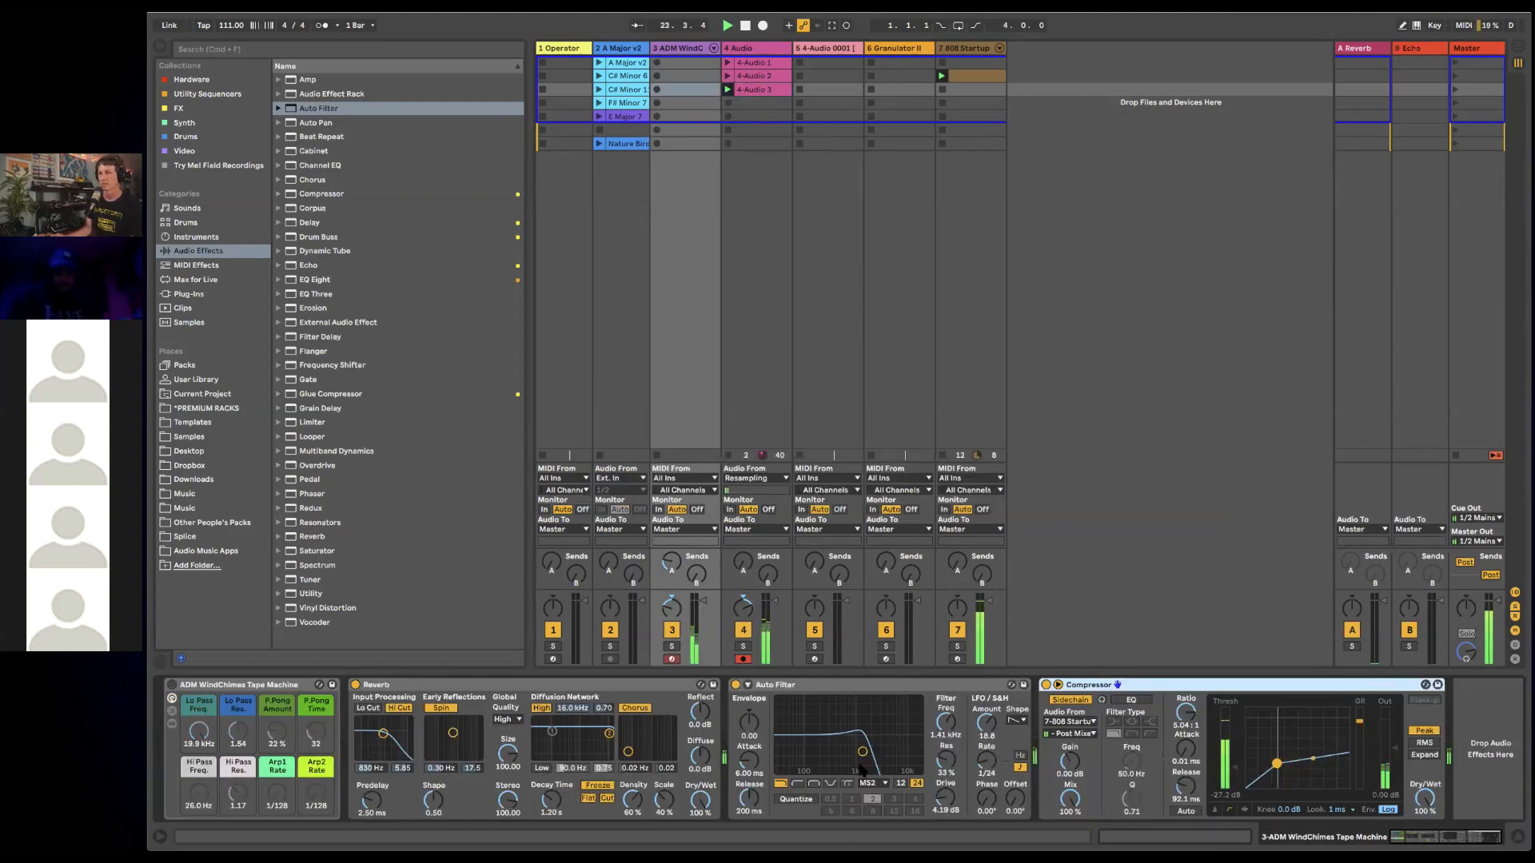
- Set the WindChimes Auto Filter to 513 Hz with 39% resonance, LFO amount 27.4 and phase 71.4°
mouse_move(863, 751)
mouse_down()
mouse_move(873, 726)
mouse_move(829, 734)
mouse_move(885, 747)
mouse_move(841, 748)
mouse_up()
mouse_move(1011, 800)
mouse_down()
mouse_move(1011, 766)
mouse_move(991, 779)
mouse_up()
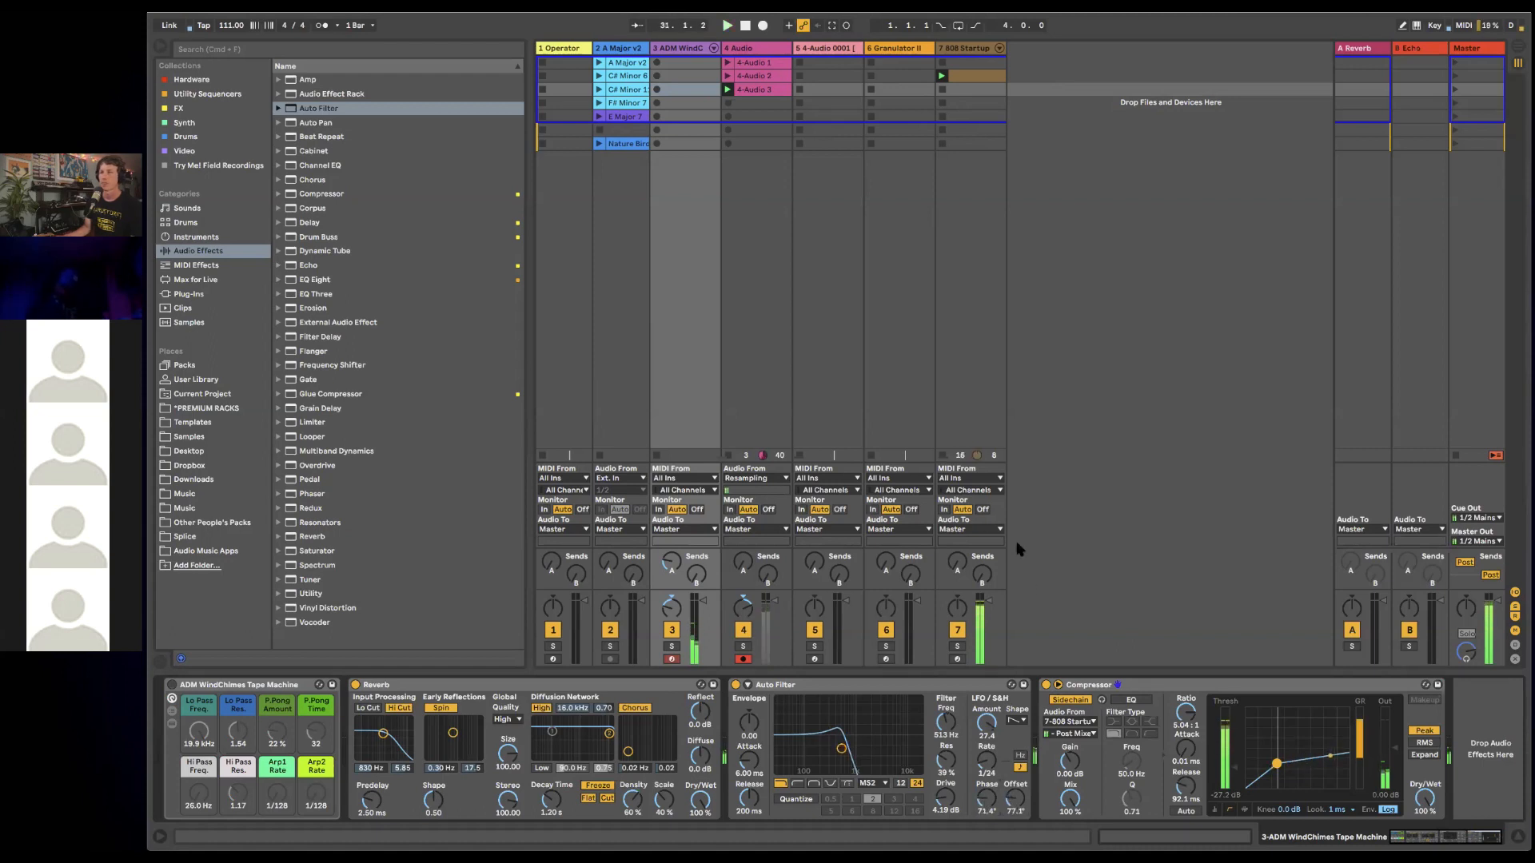
- Insert a Delay between the WindChimes Reverb and Auto Filter, turn on the instrument rack, and check the info text for the Delay's Freeze
click(549, 49)
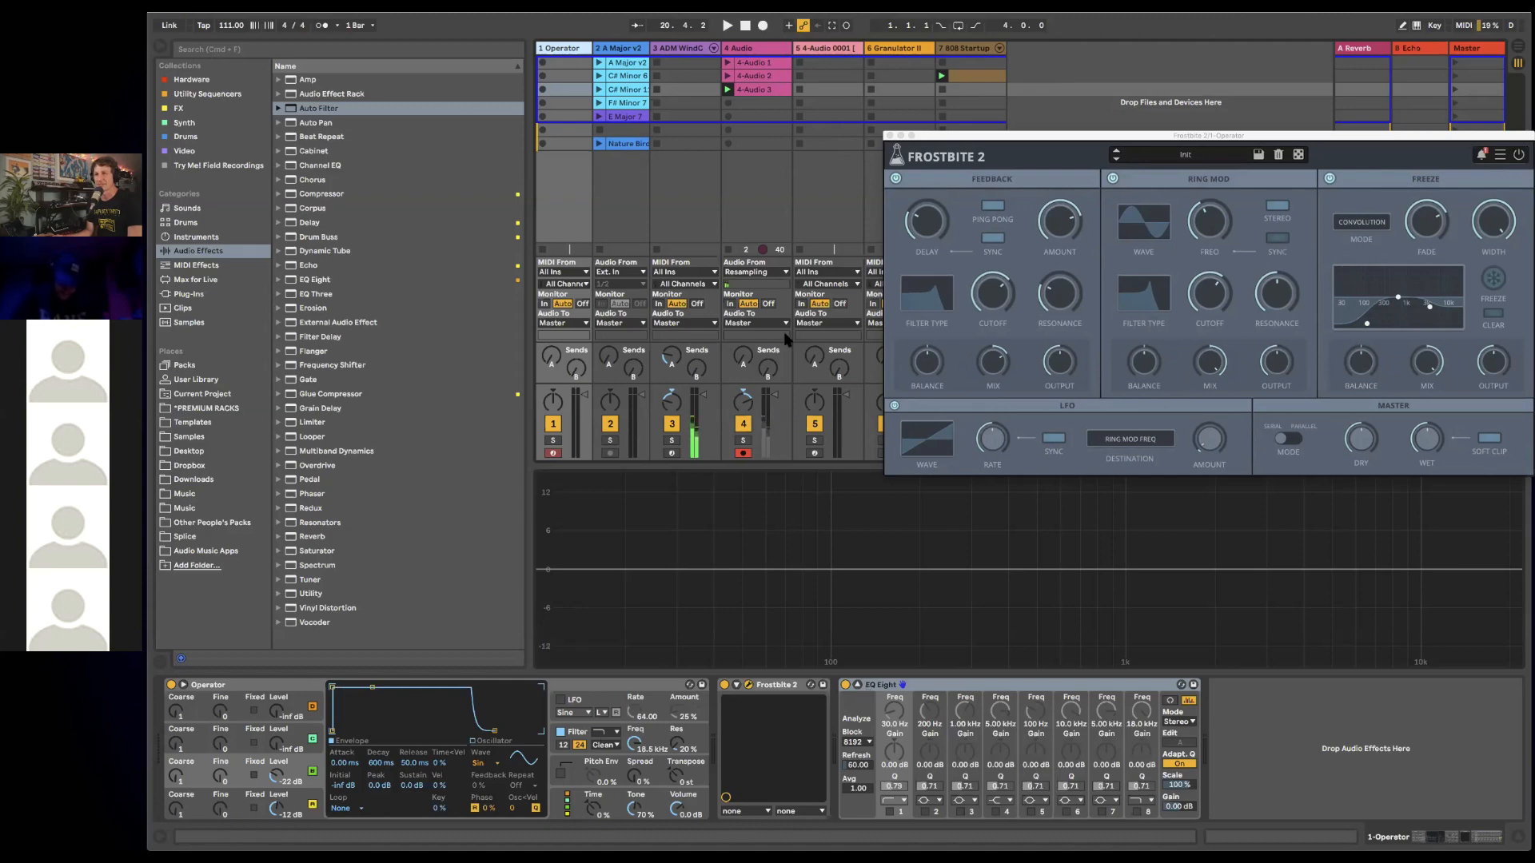
click(702, 222)
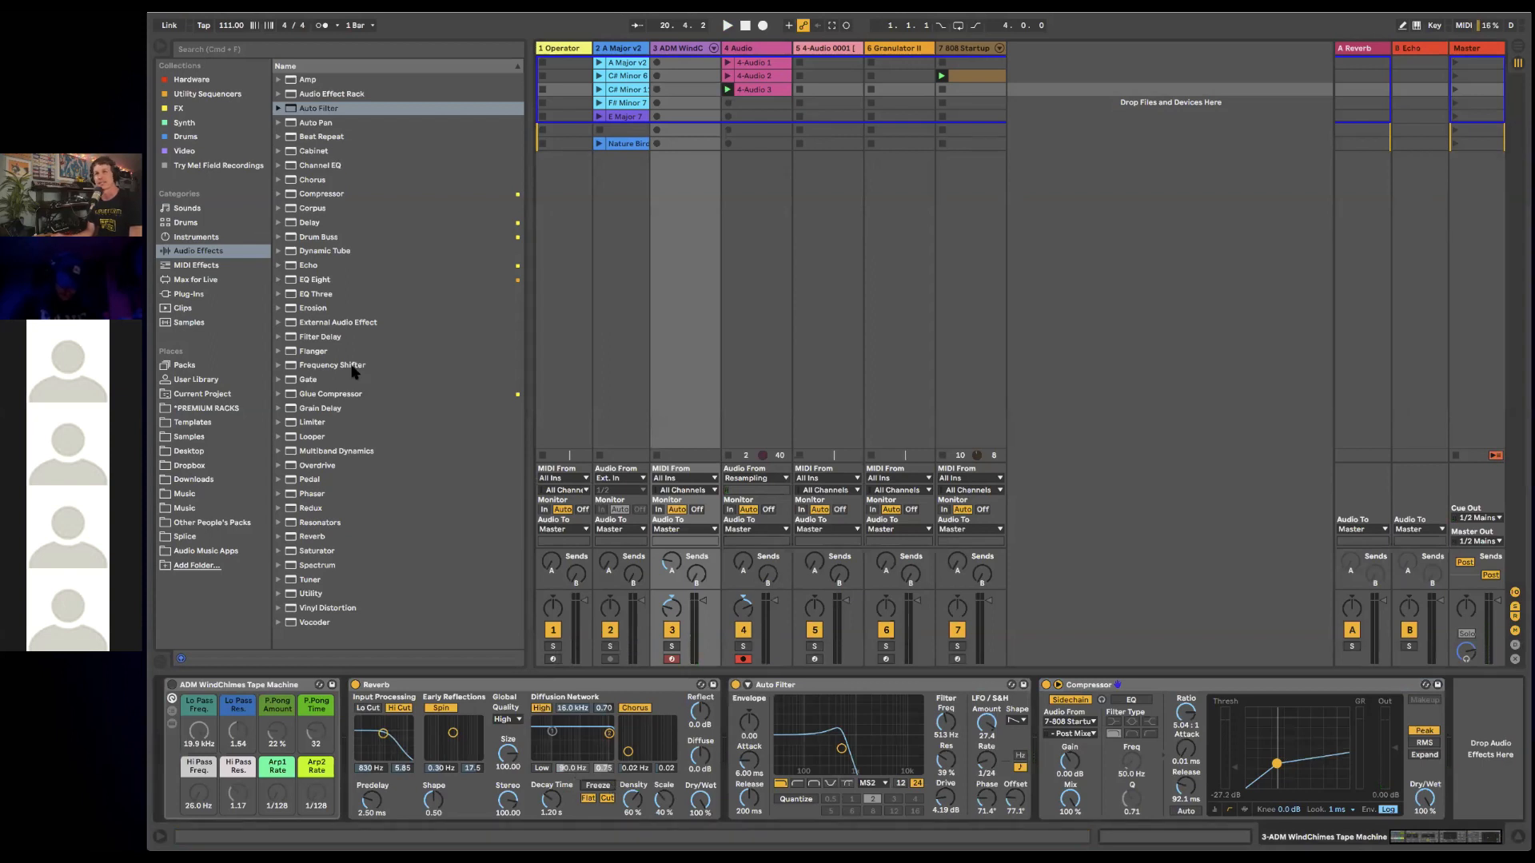
mouse_move(308, 224)
mouse_down()
mouse_move(694, 718)
mouse_move(717, 717)
mouse_up()
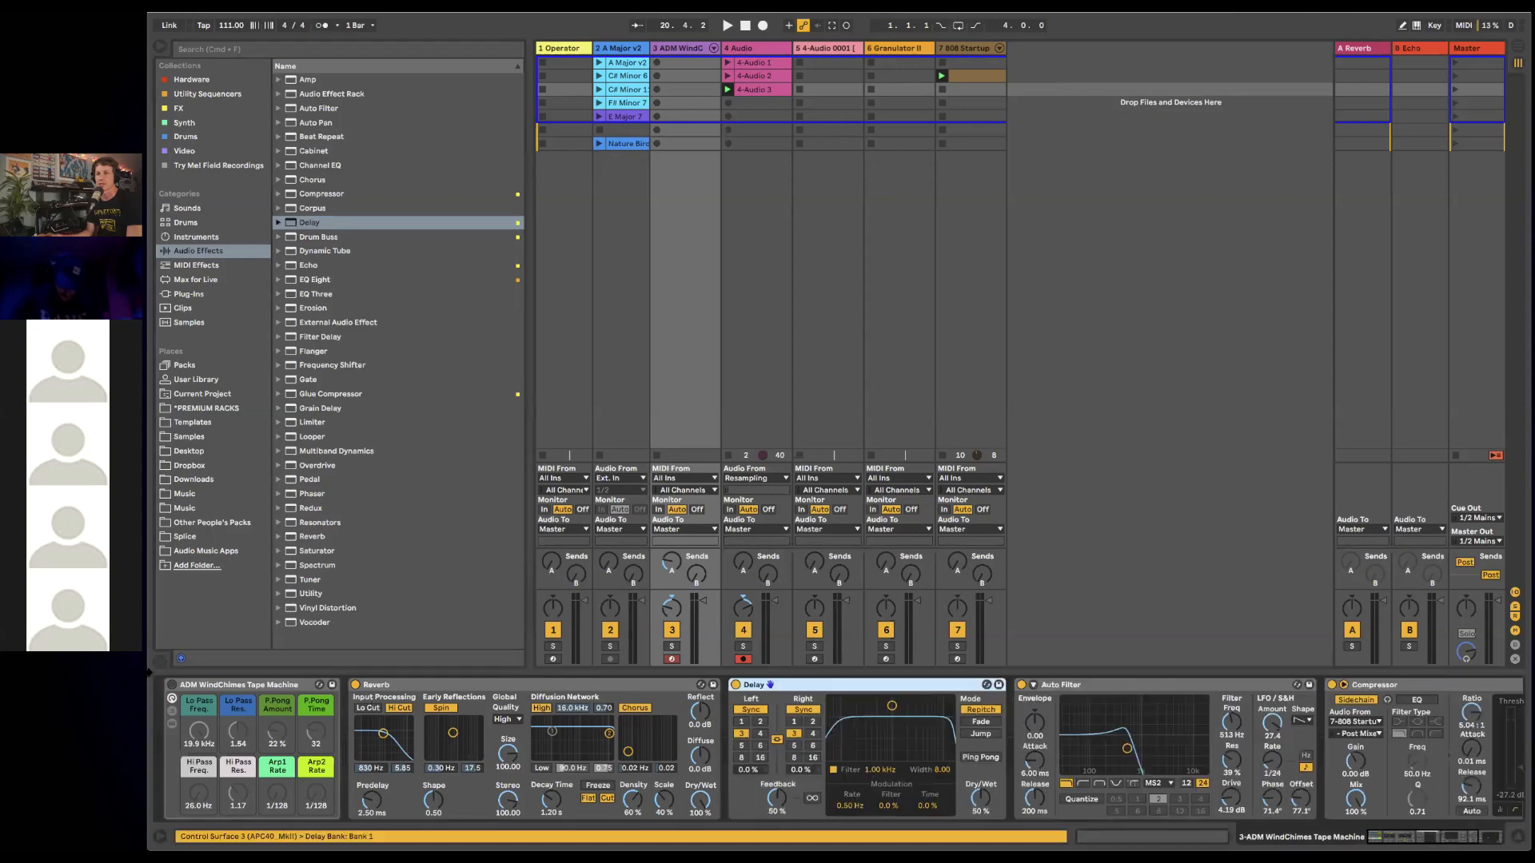
click(173, 684)
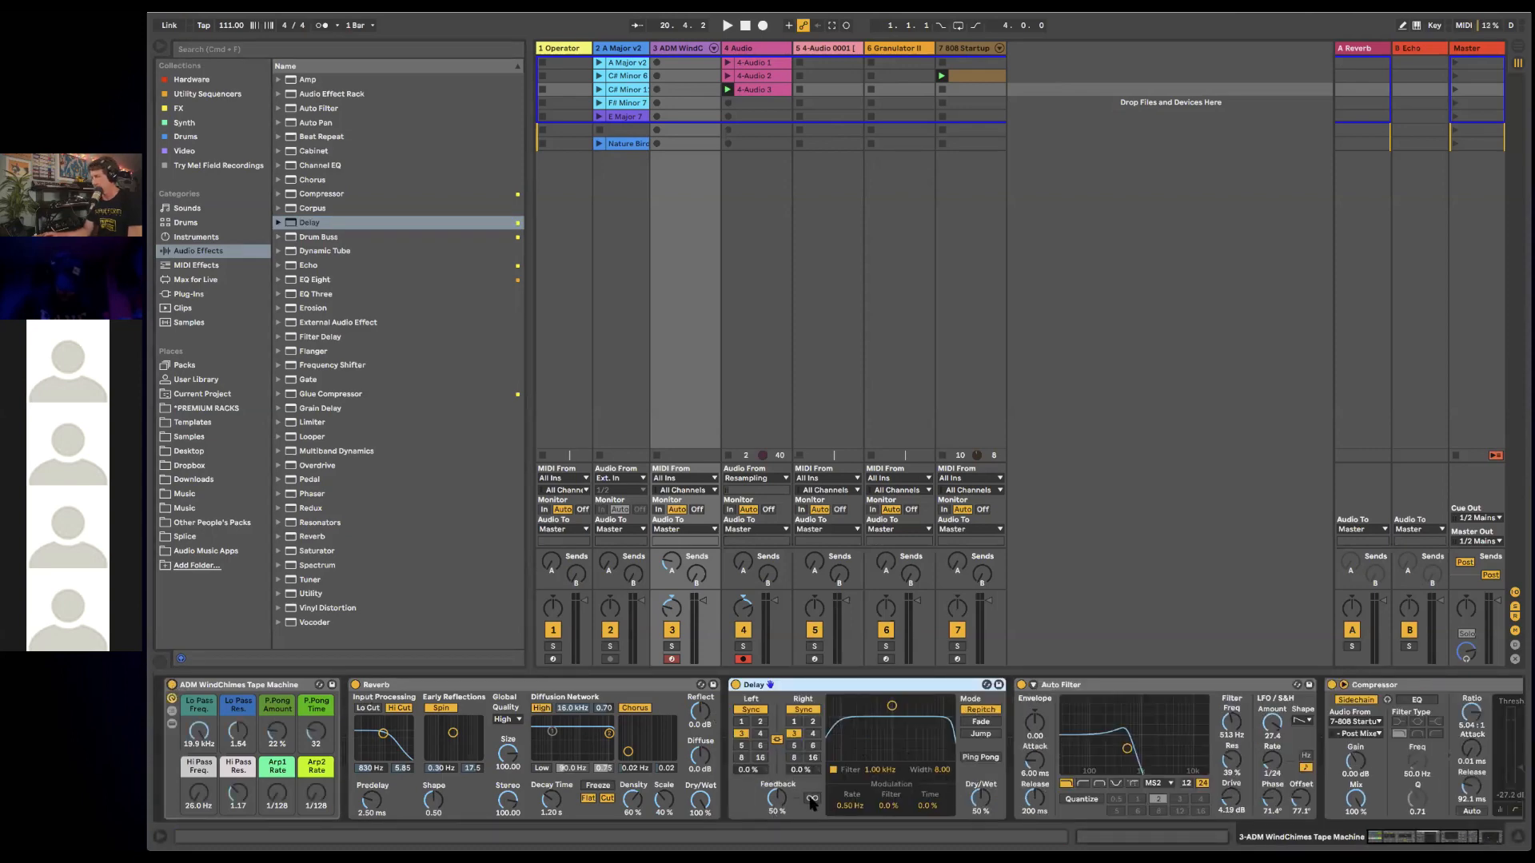
key(shift+slash)
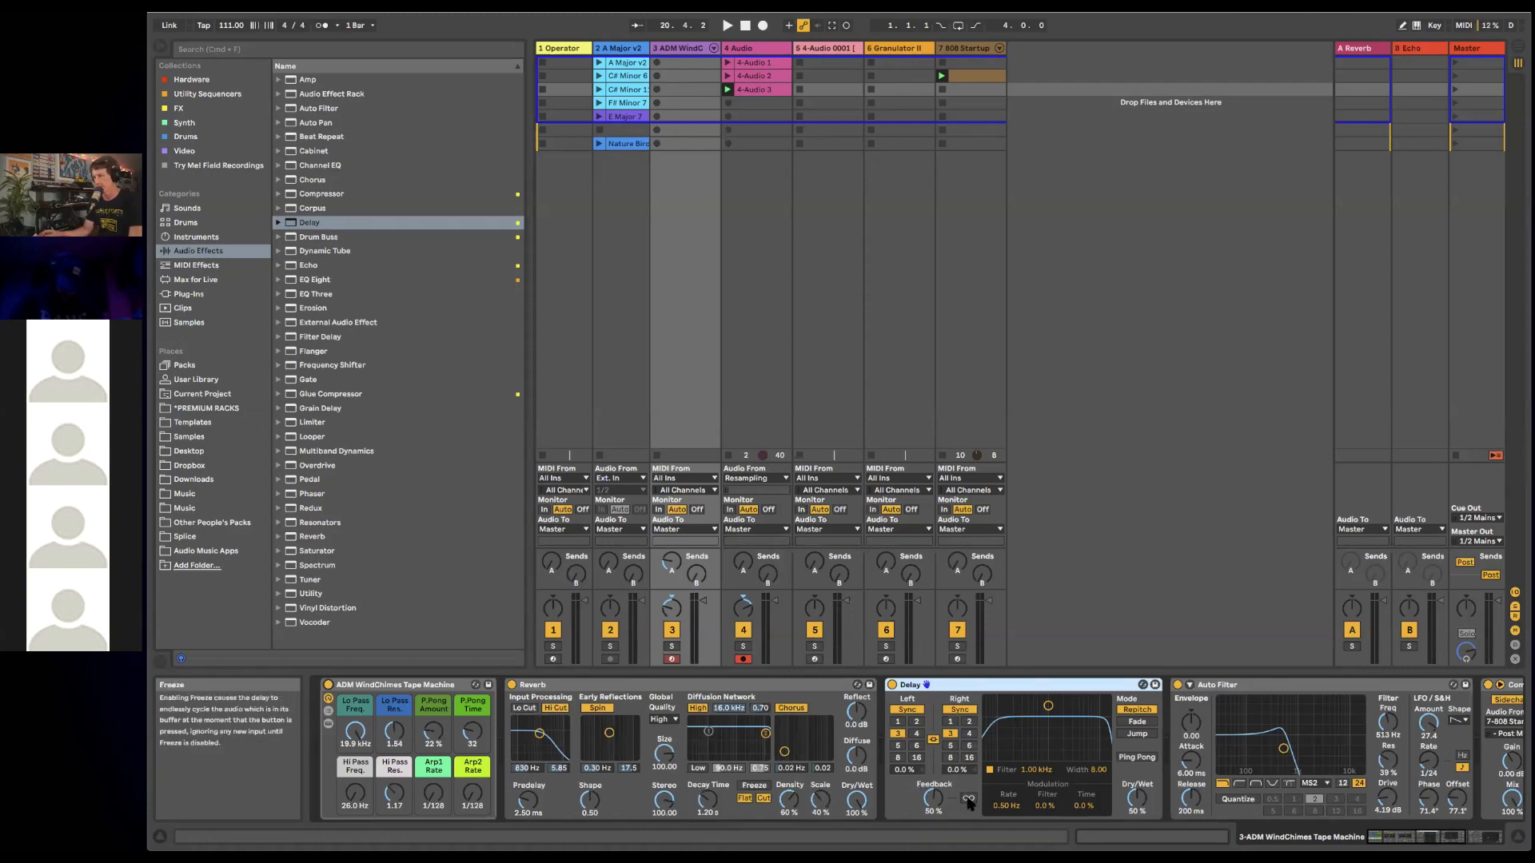
key(shift+slash)
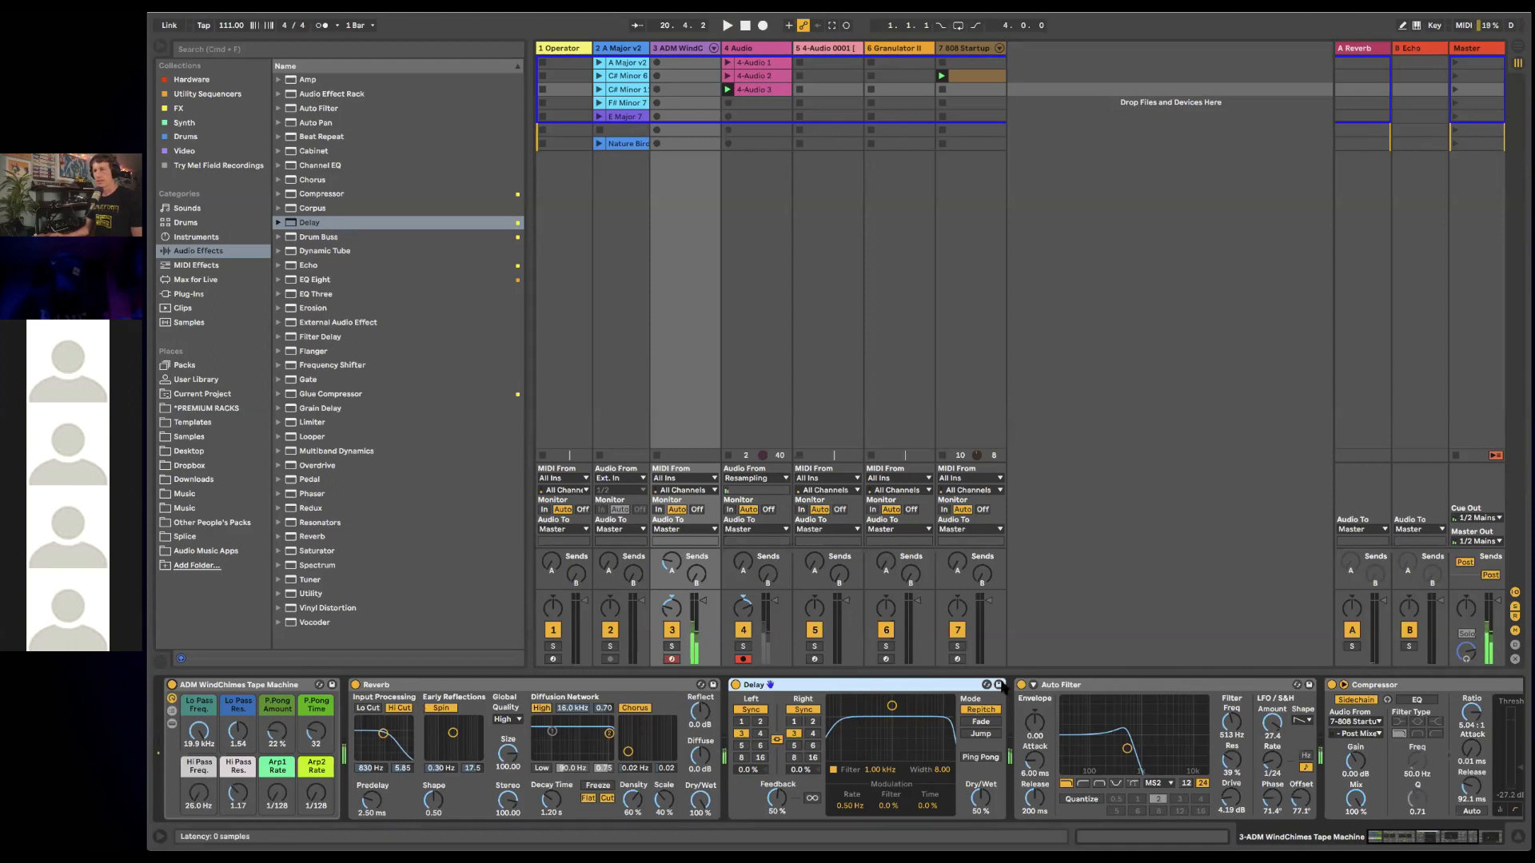
- Bypass the WindChimes Auto Filter, freeze the Delay and enable its Ping Pong mode
click(1022, 685)
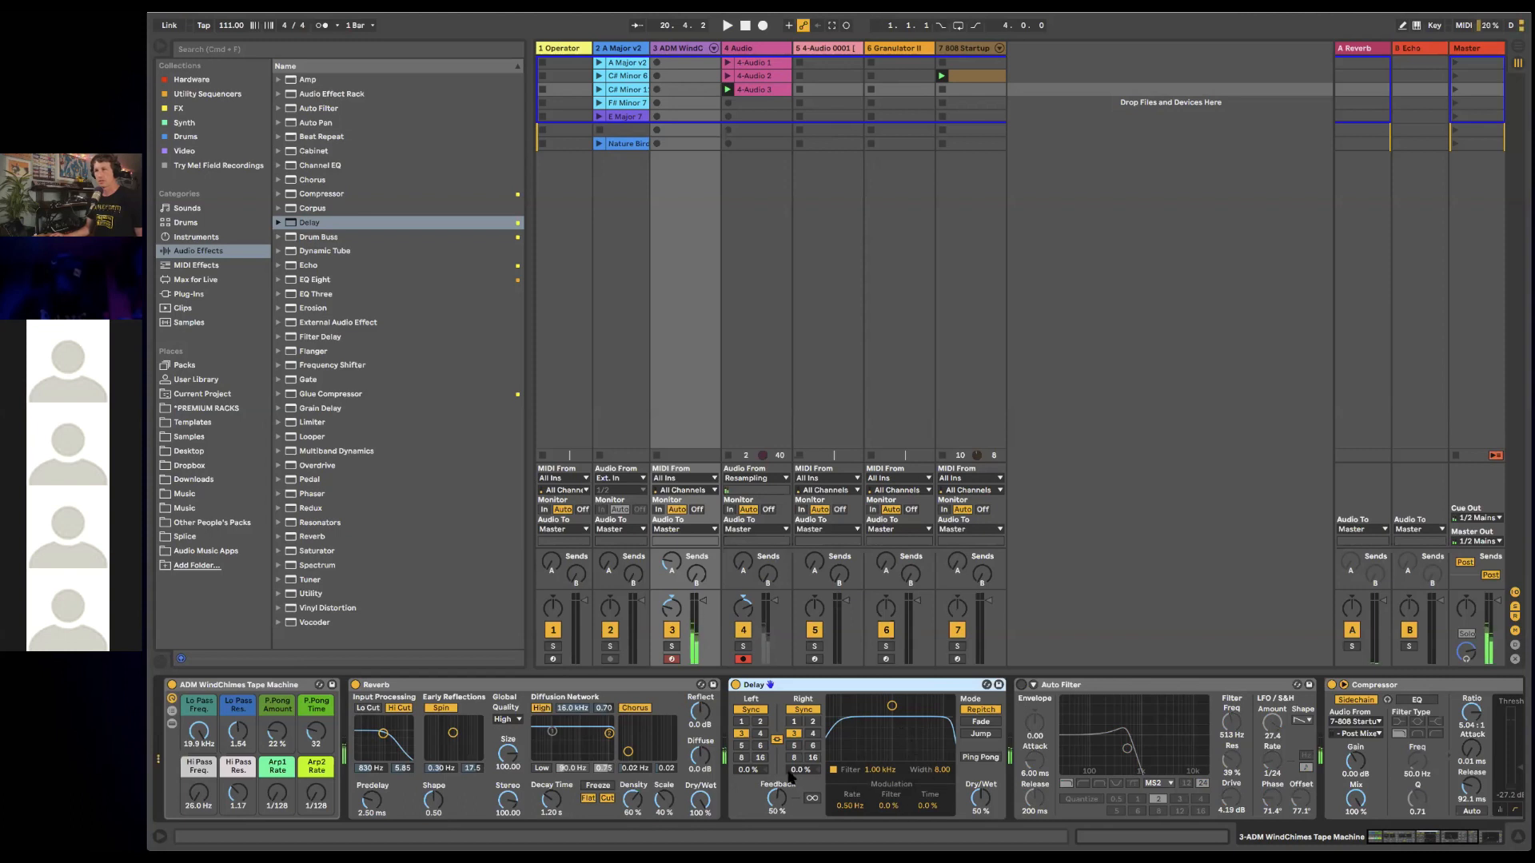
click(812, 799)
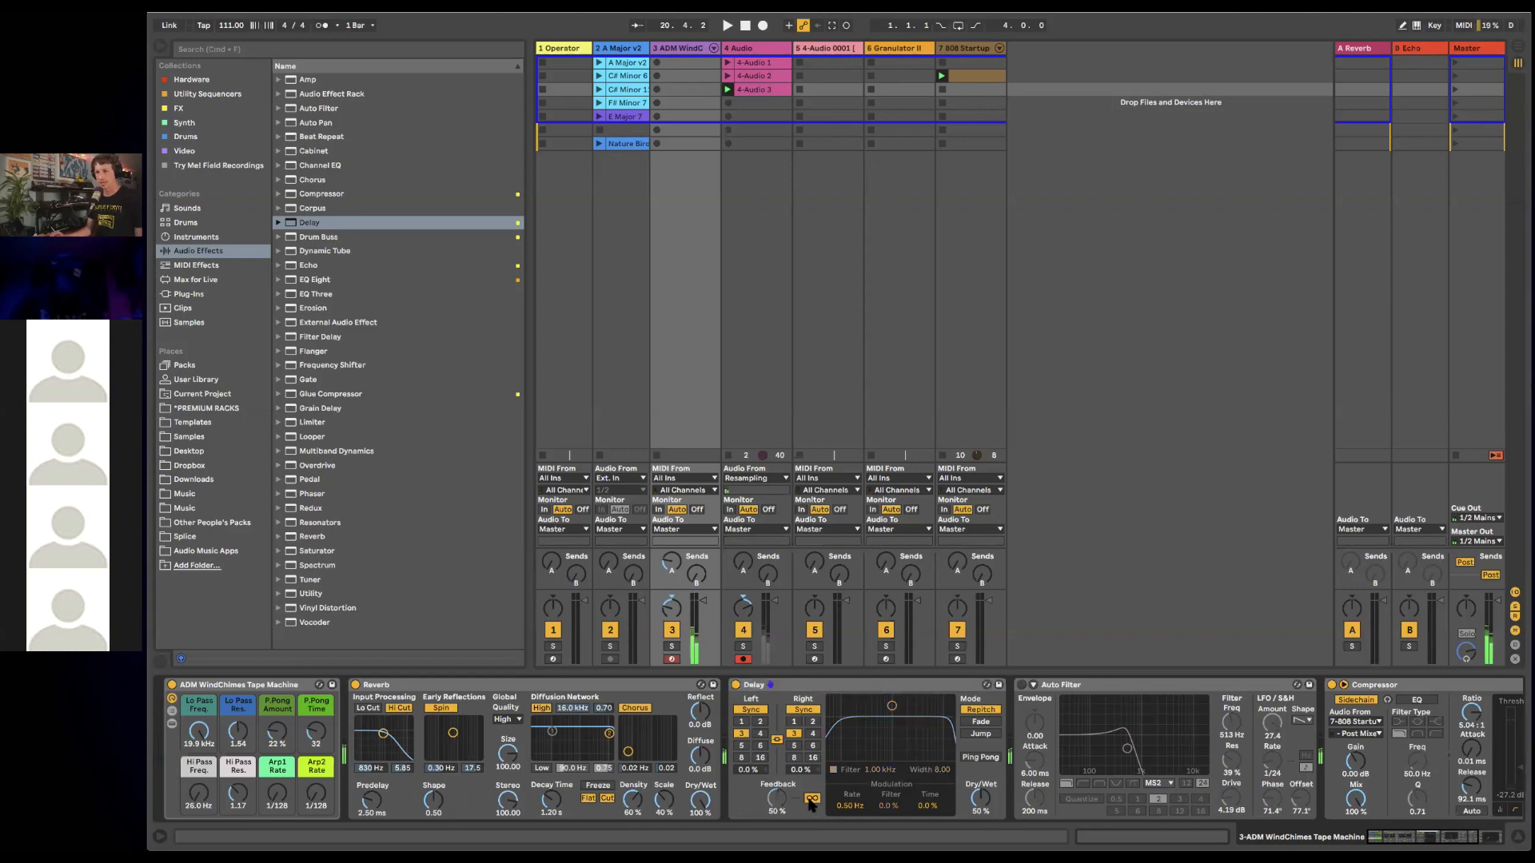
click(988, 757)
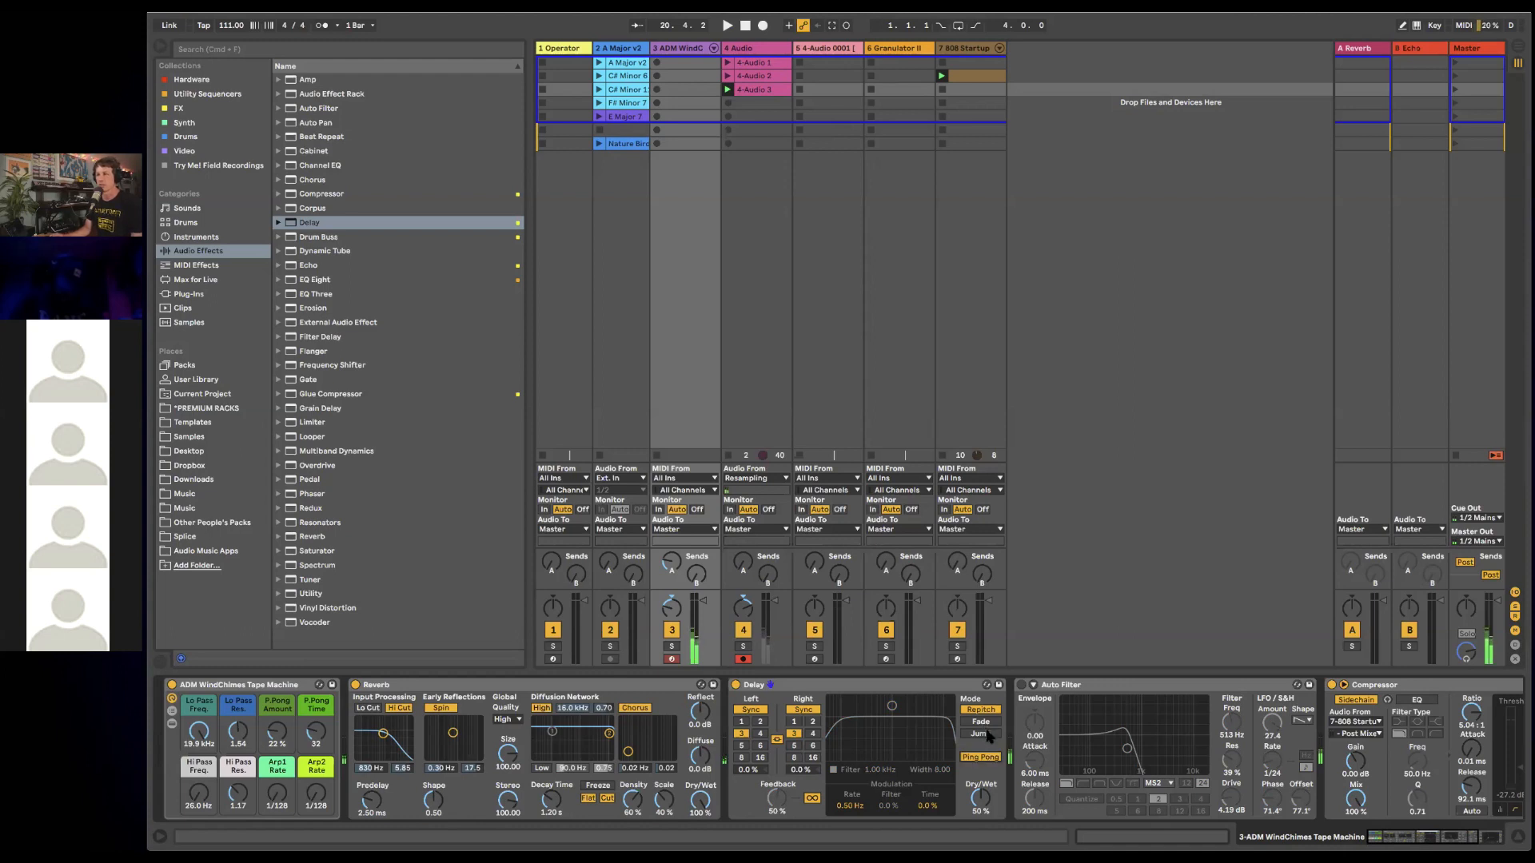
- Try different synced divisions on the frozen Delay, switch it to unsynced time at 268 ms, and release its Freeze
click(793, 723)
click(796, 734)
click(811, 746)
click(794, 722)
click(793, 734)
click(763, 708)
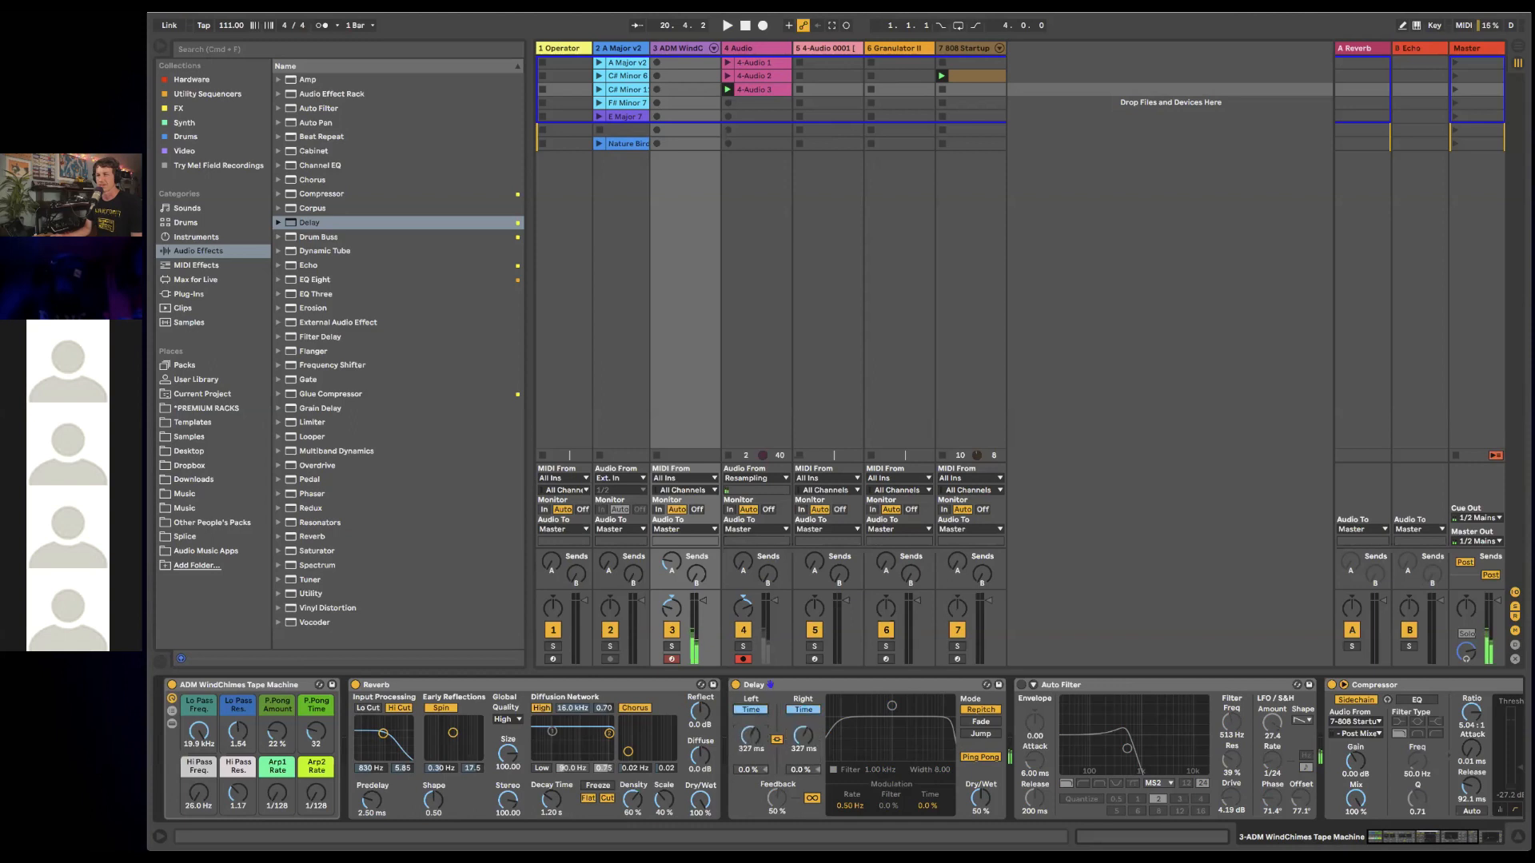
drag(750, 737, 750, 723)
click(812, 799)
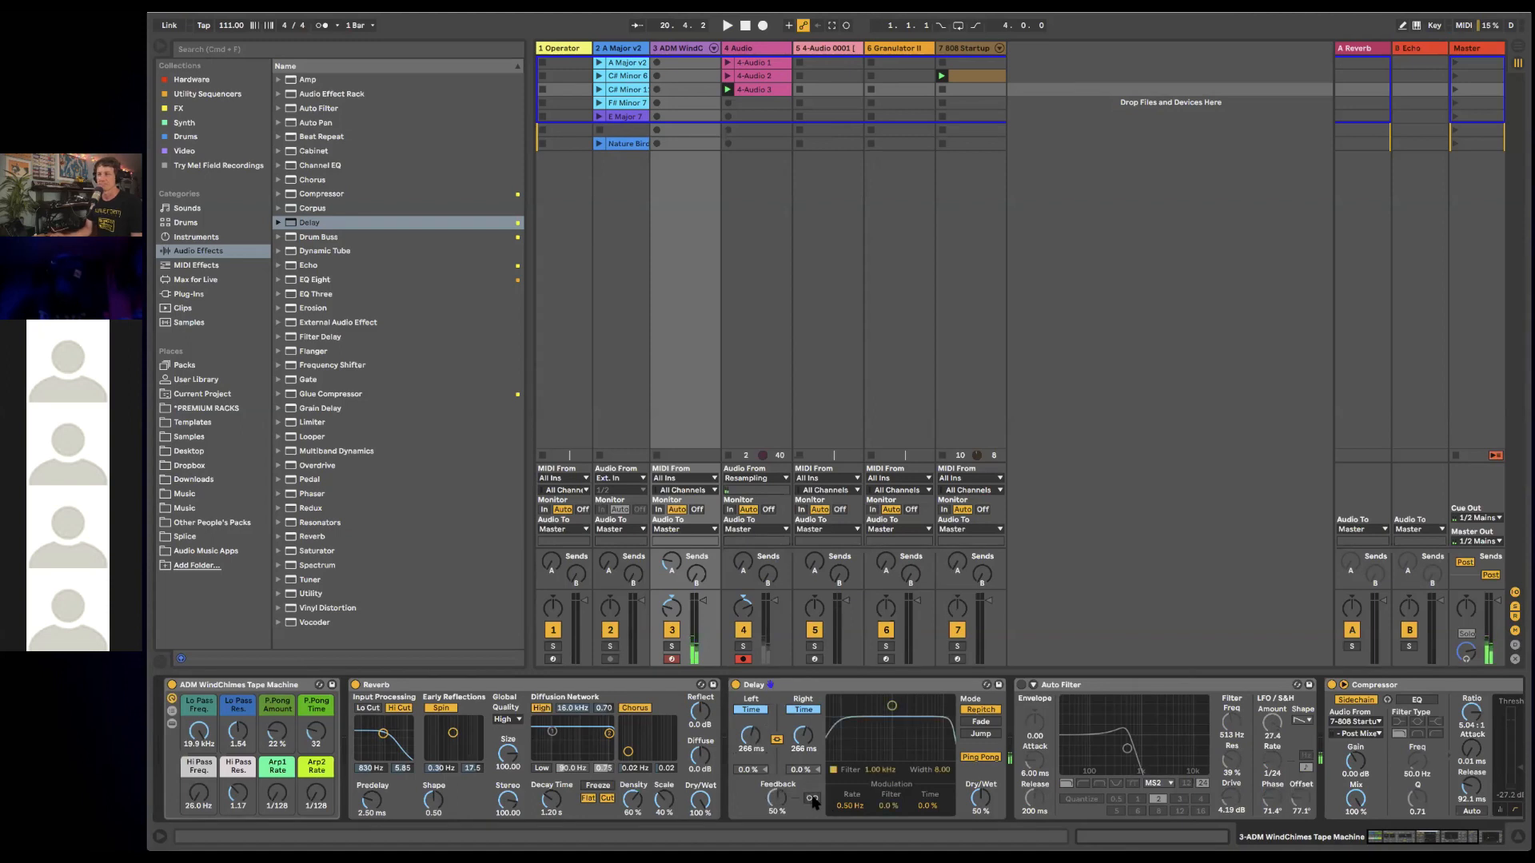
- Review the WindChimes Reverb and the device chains of tracks 4 Audio through 7-808 Startup Kit, ending on 1 Operator
click(577, 697)
click(816, 689)
click(624, 685)
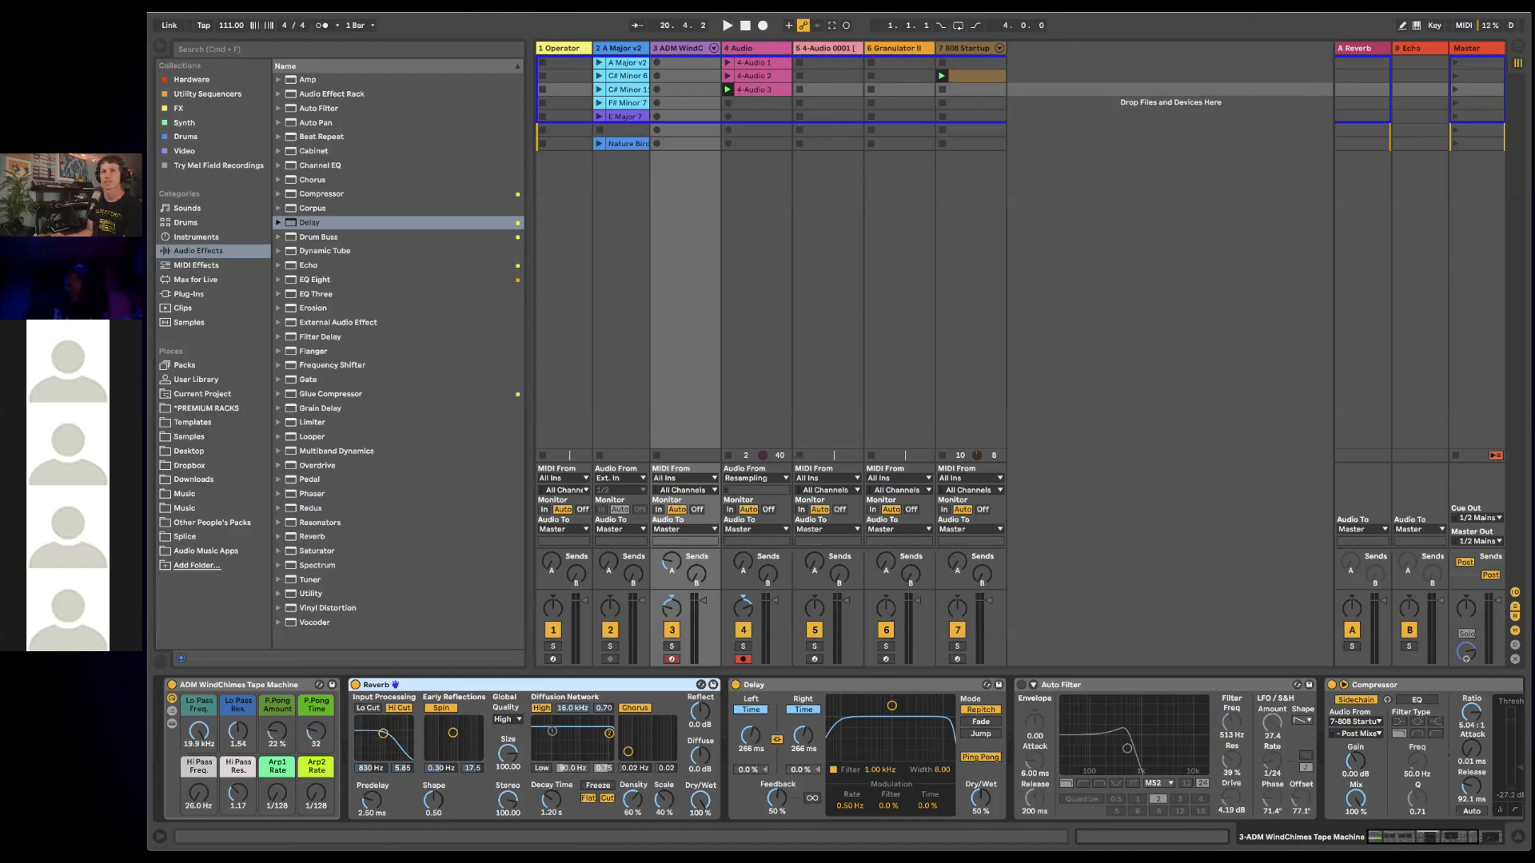
click(722, 384)
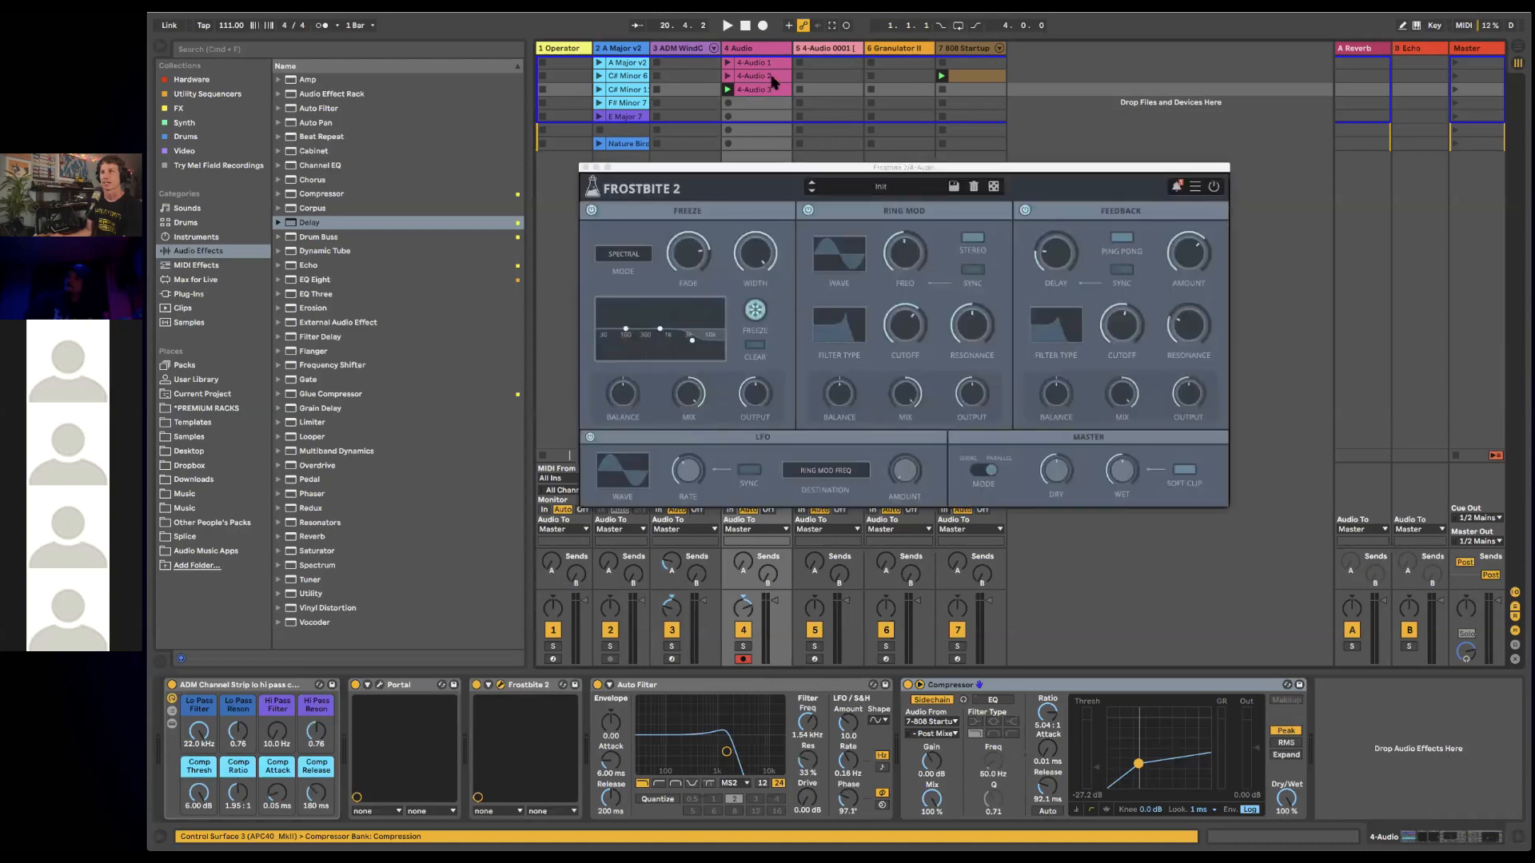
click(837, 52)
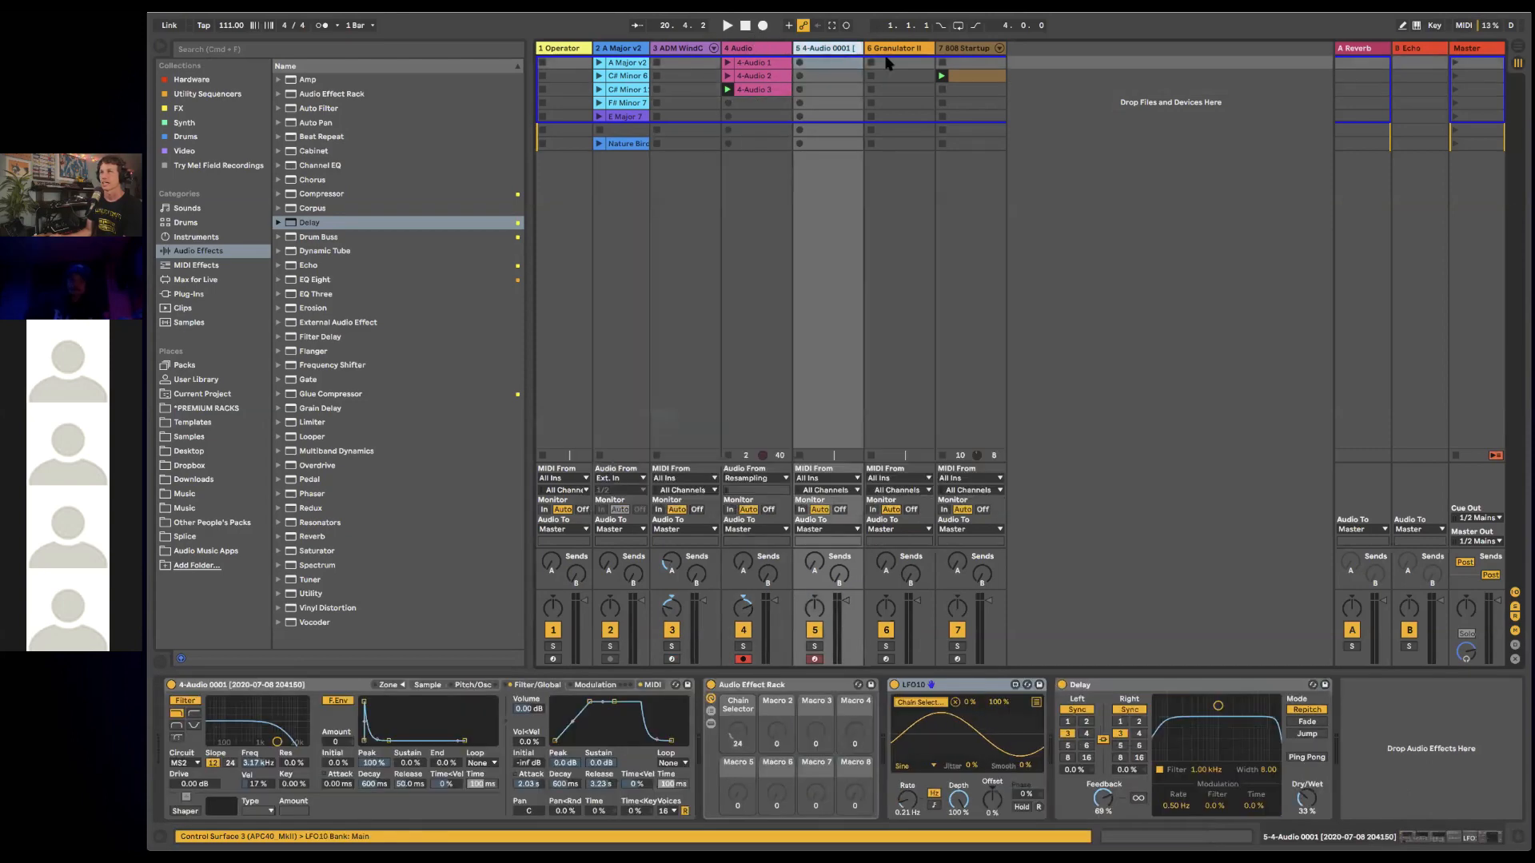
click(892, 54)
click(982, 58)
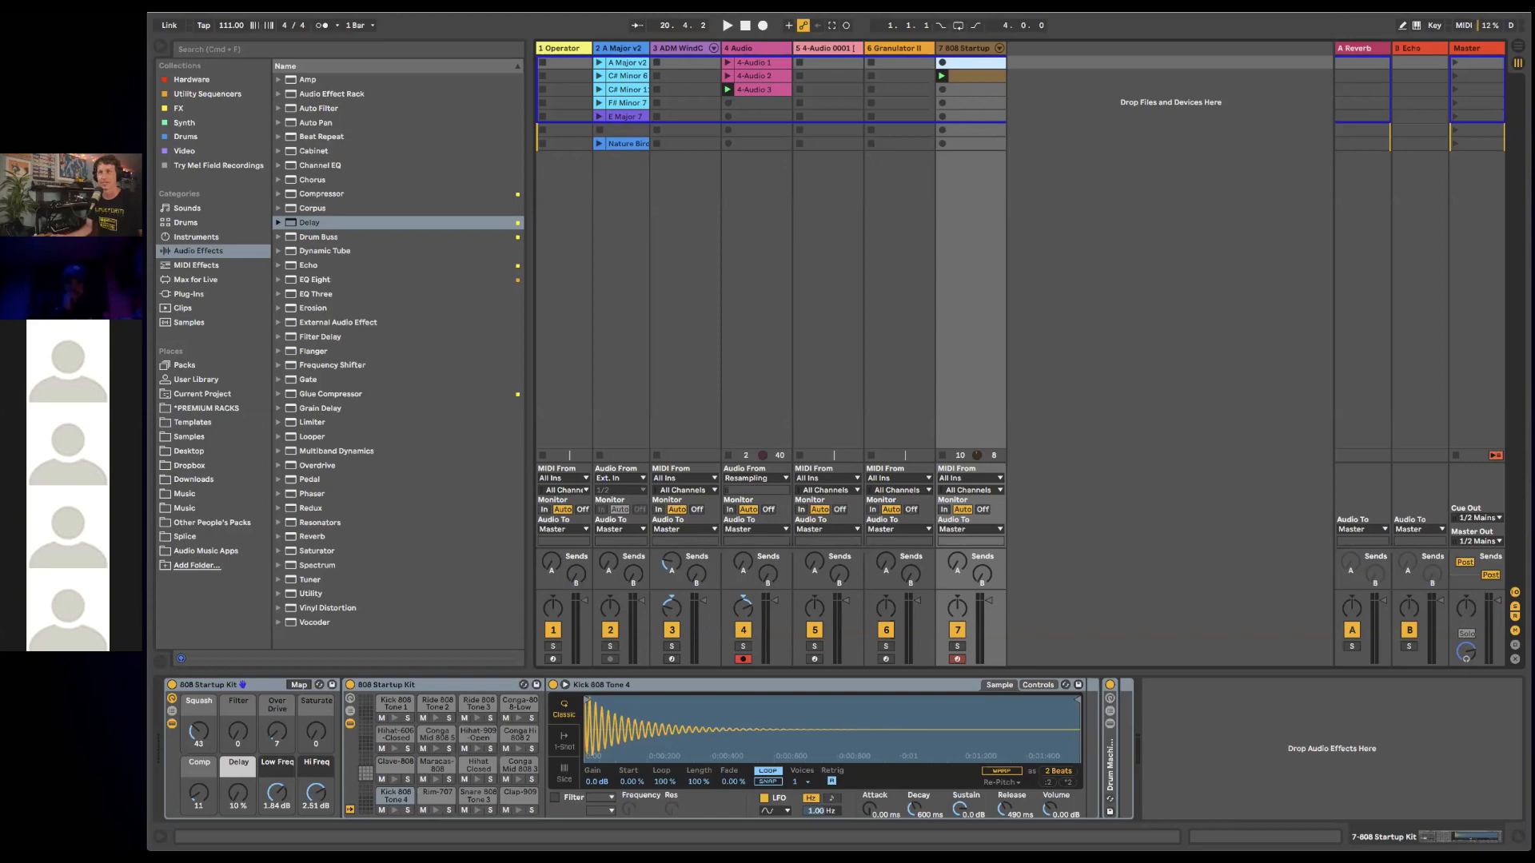
click(580, 352)
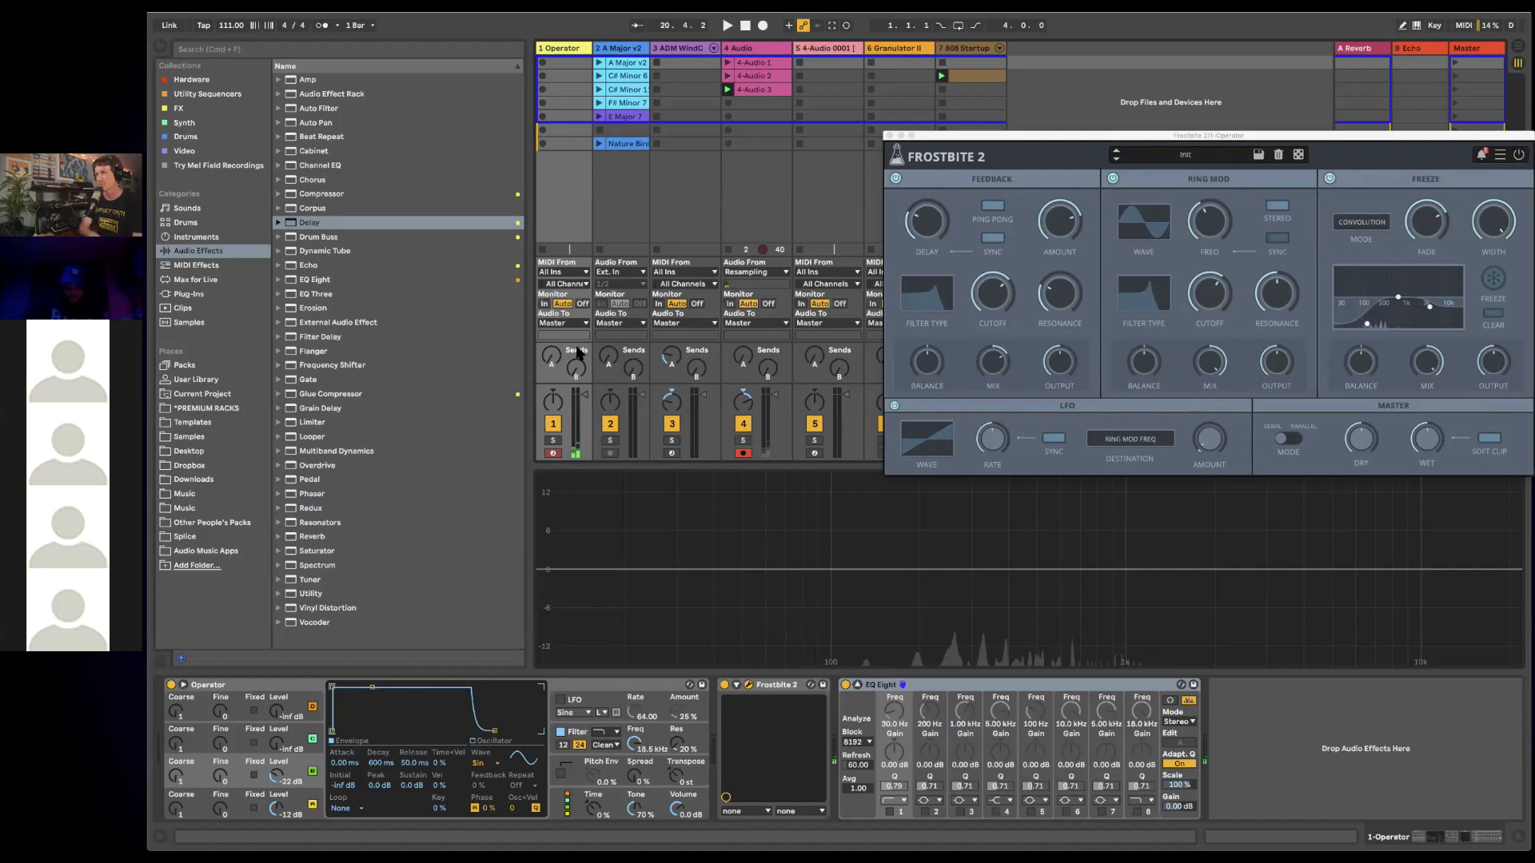
- Stop playback, switch to the Calendar app and move its window out of the way
key(space)
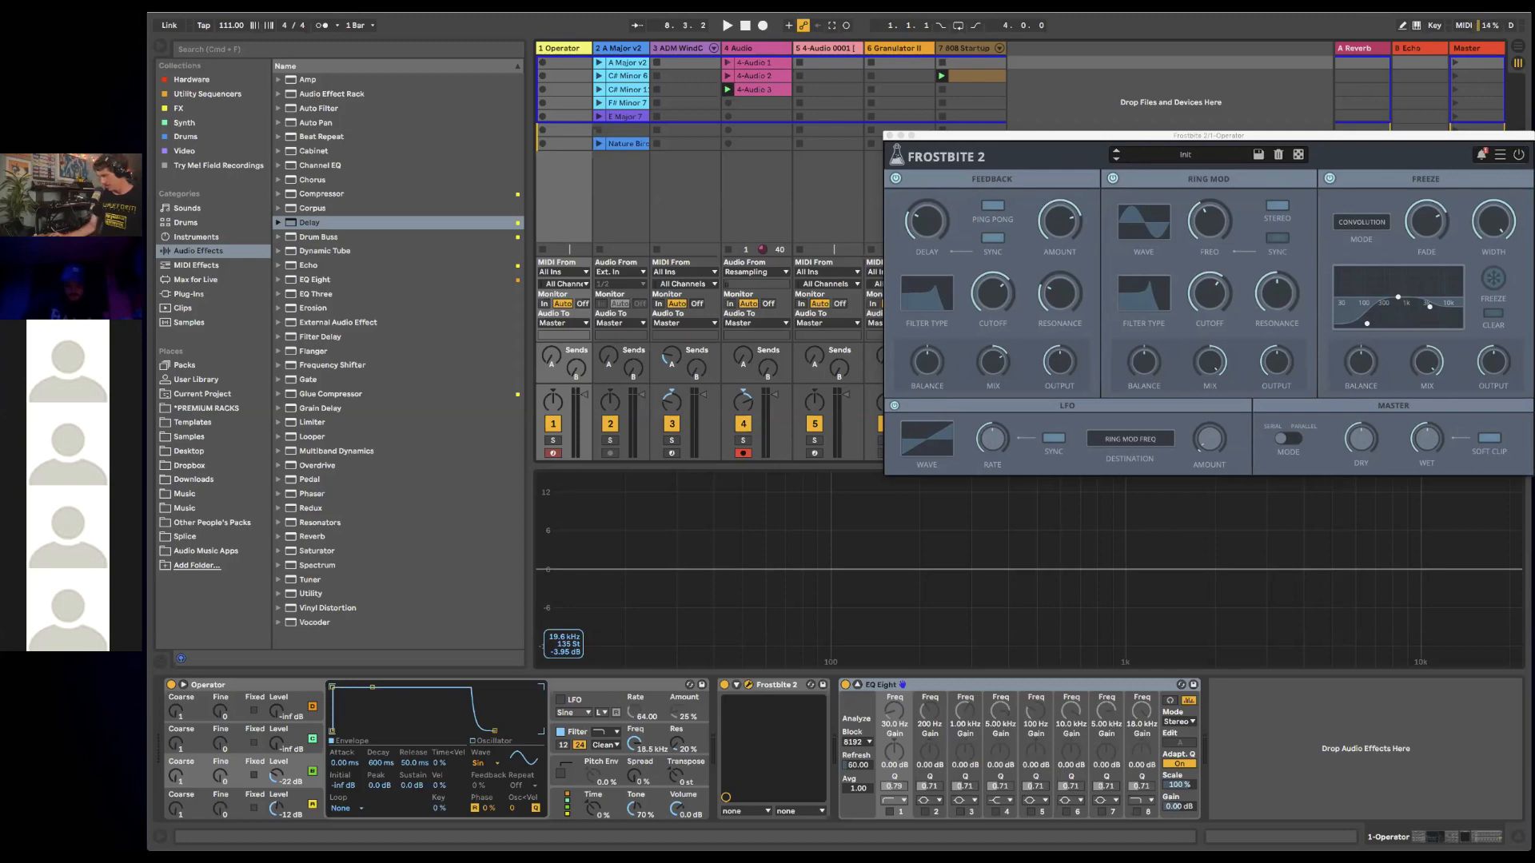
key(super+Tab)
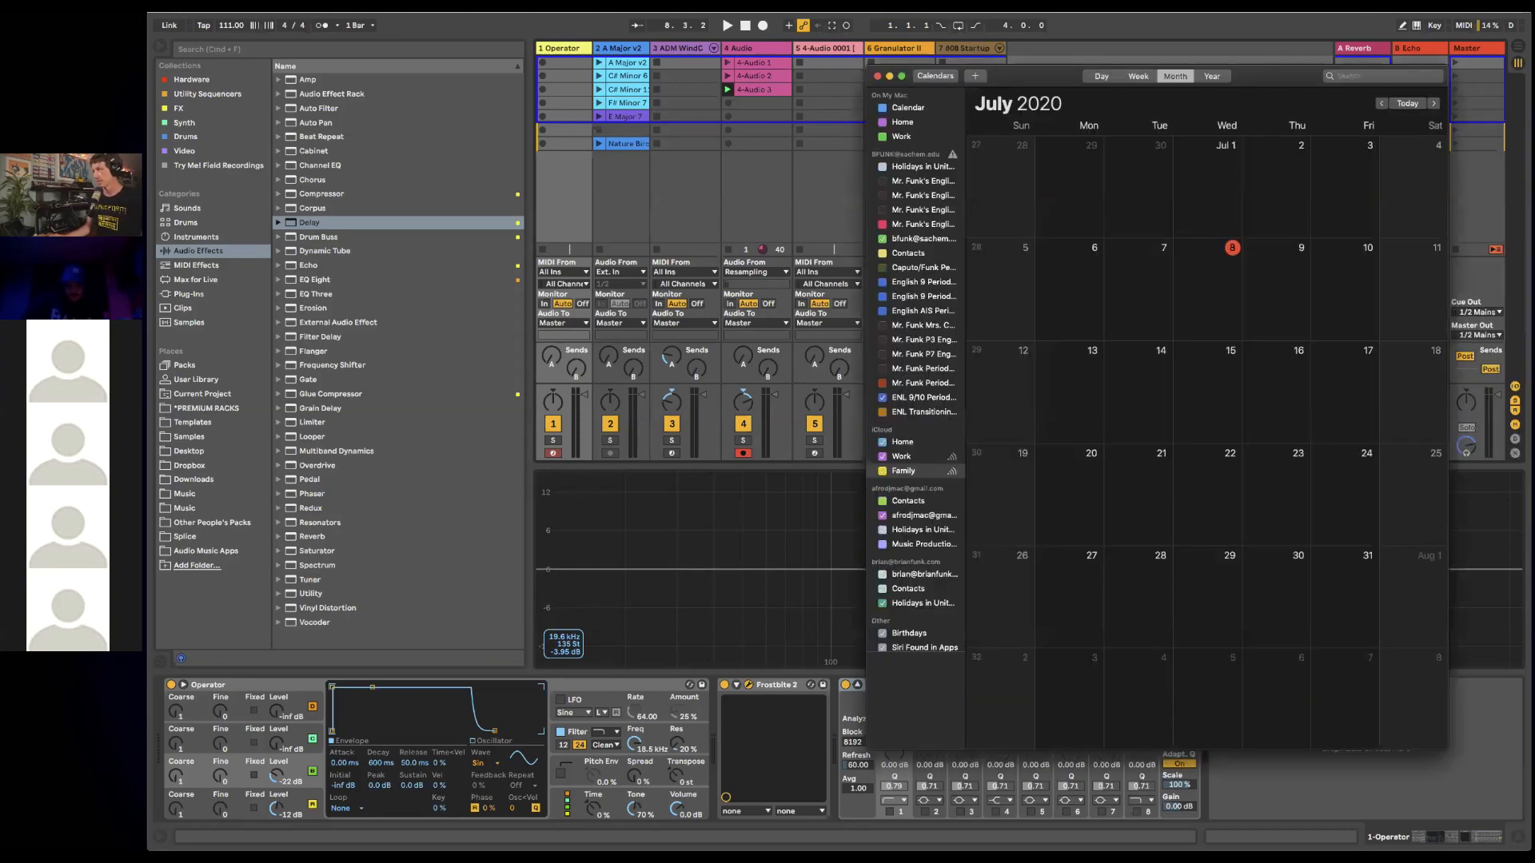
drag(1259, 75, 1534, 496)
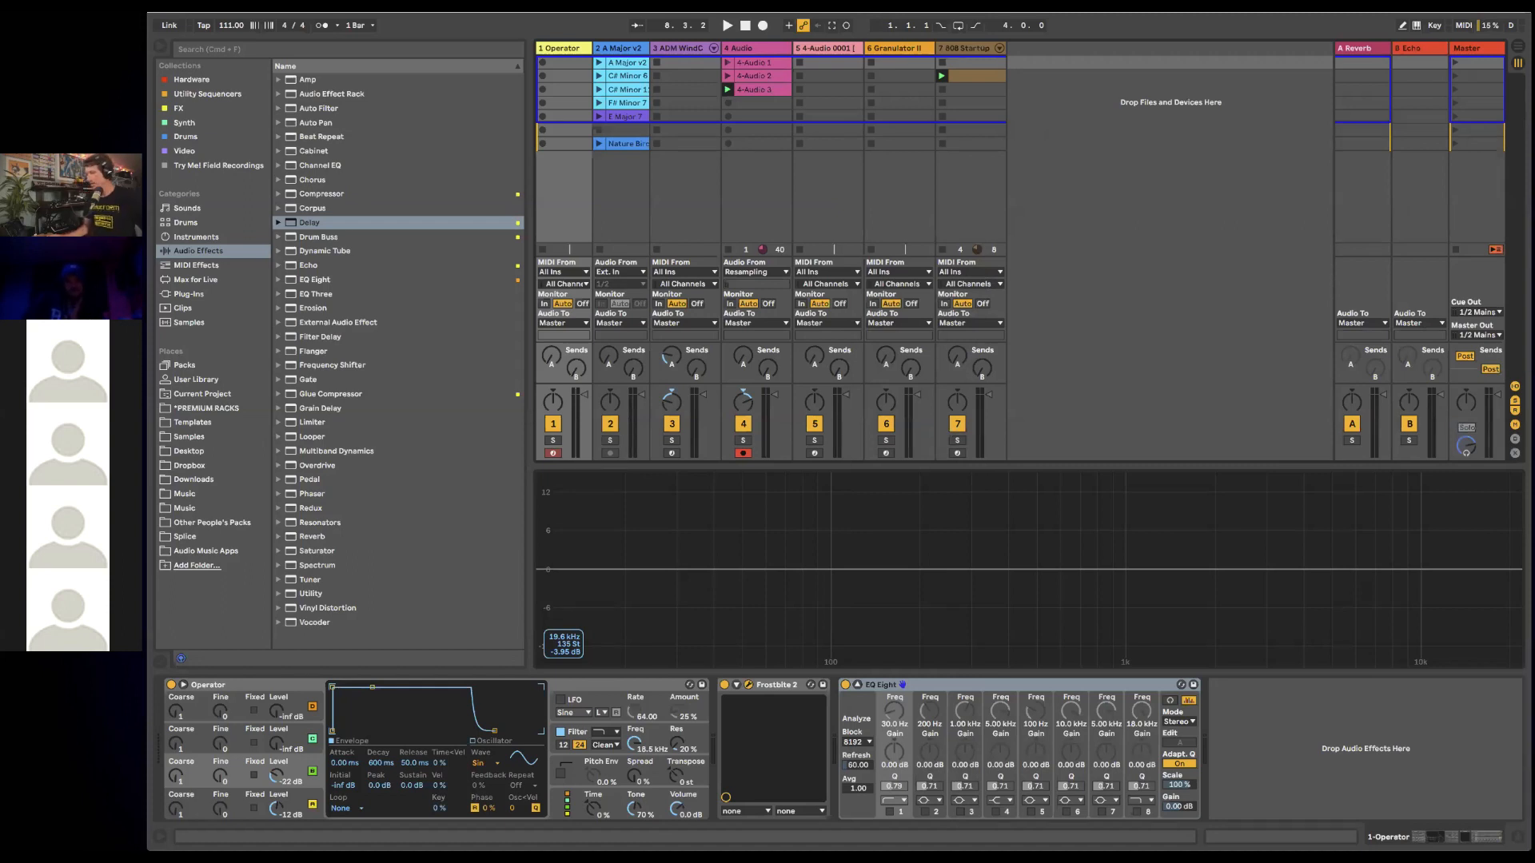